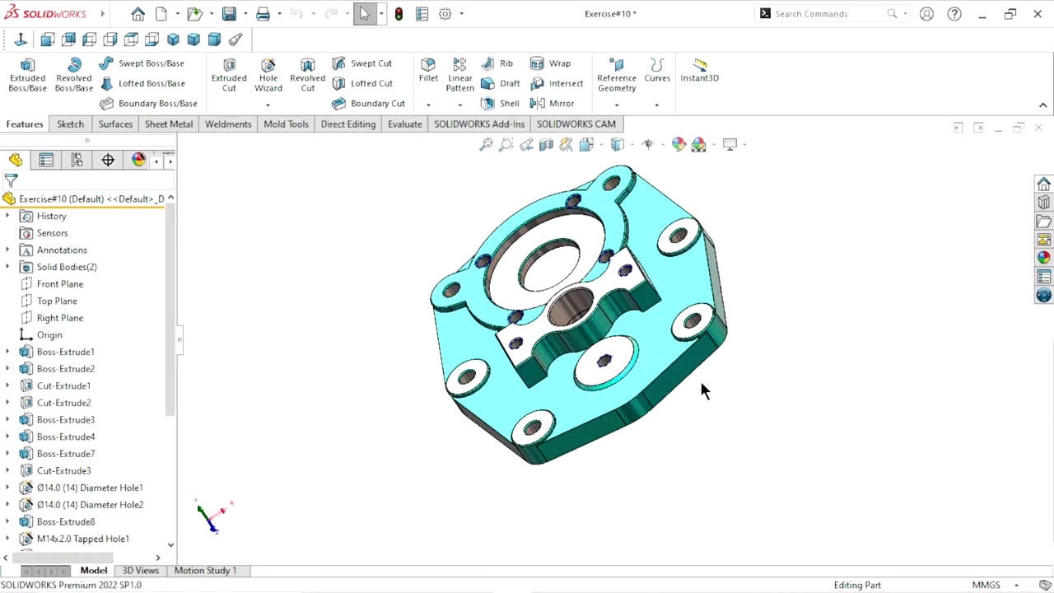
# - Review the model and scroll through the Exercise10 drawing sheet views
pyautogui.moveTo(702, 391)
pyautogui.mouseDown(button='middle')
pyautogui.moveTo(574, 210)
pyautogui.moveTo(742, 426)
pyautogui.mouseUp(button='middle')
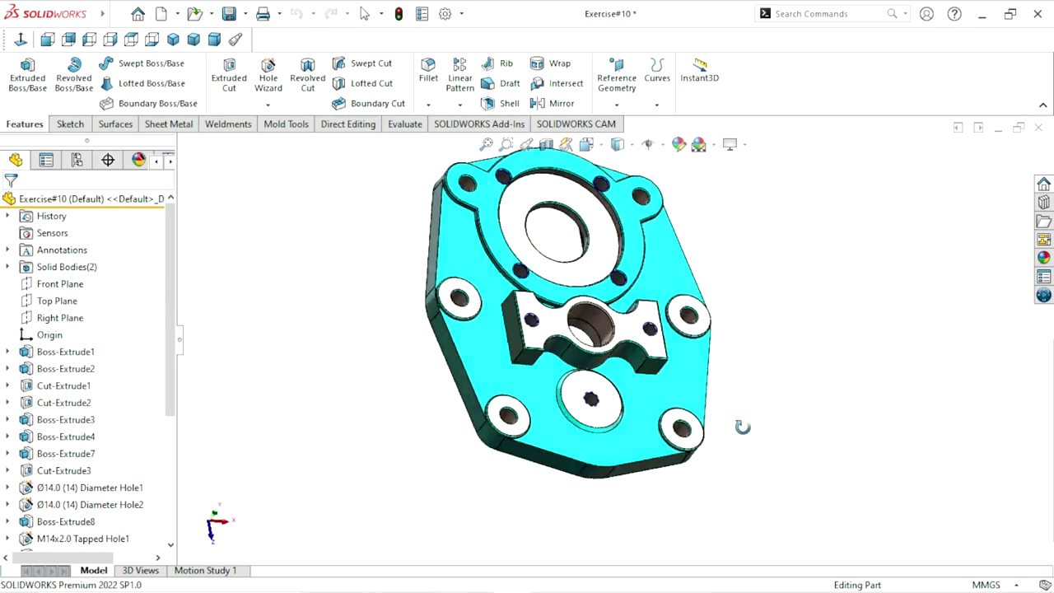
pyautogui.moveTo(741, 427)
pyautogui.mouseDown(button='middle')
pyautogui.moveTo(622, 286)
pyautogui.moveTo(500, 285)
pyautogui.moveTo(685, 241)
pyautogui.moveTo(666, 181)
pyautogui.moveTo(674, 266)
pyautogui.mouseUp(button='middle')
pyautogui.moveTo(593, 255)
pyautogui.mouseDown(button='middle')
pyautogui.moveTo(607, 243)
pyautogui.moveTo(417, 242)
pyautogui.moveTo(446, 284)
pyautogui.moveTo(626, 280)
pyautogui.mouseUp(button='middle')
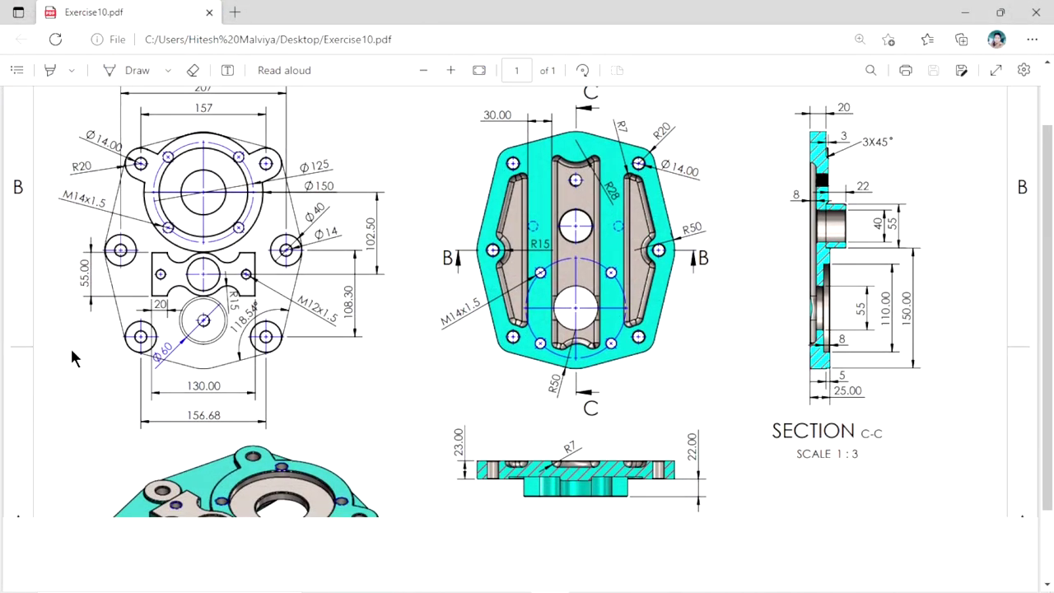
pyautogui.scroll(2, 331, 303)
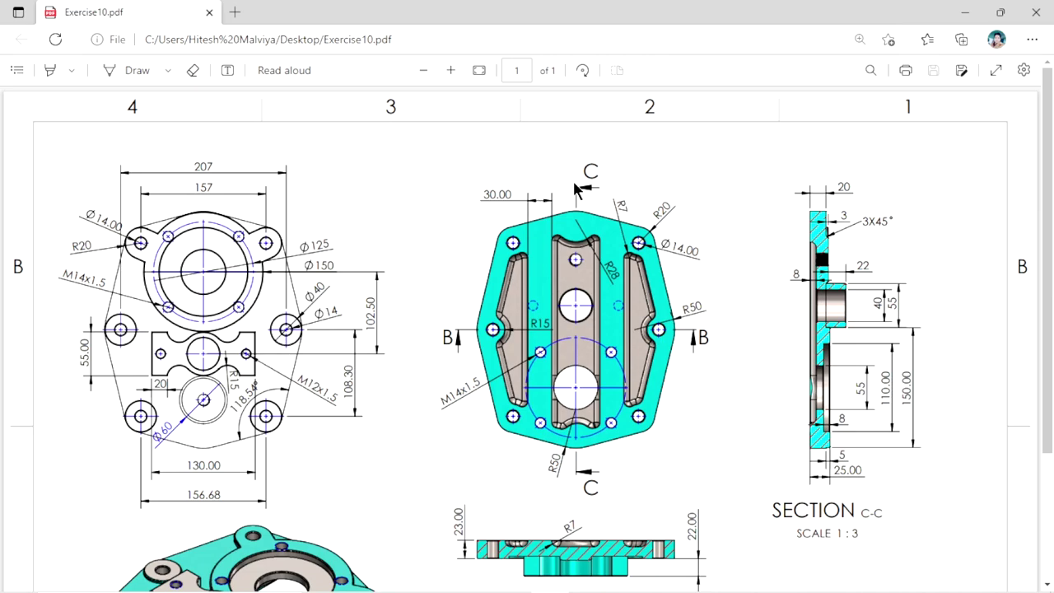
pyautogui.scroll(-2, 623, 364)
pyautogui.scroll(2, 623, 365)
pyautogui.scroll(-2, 624, 365)
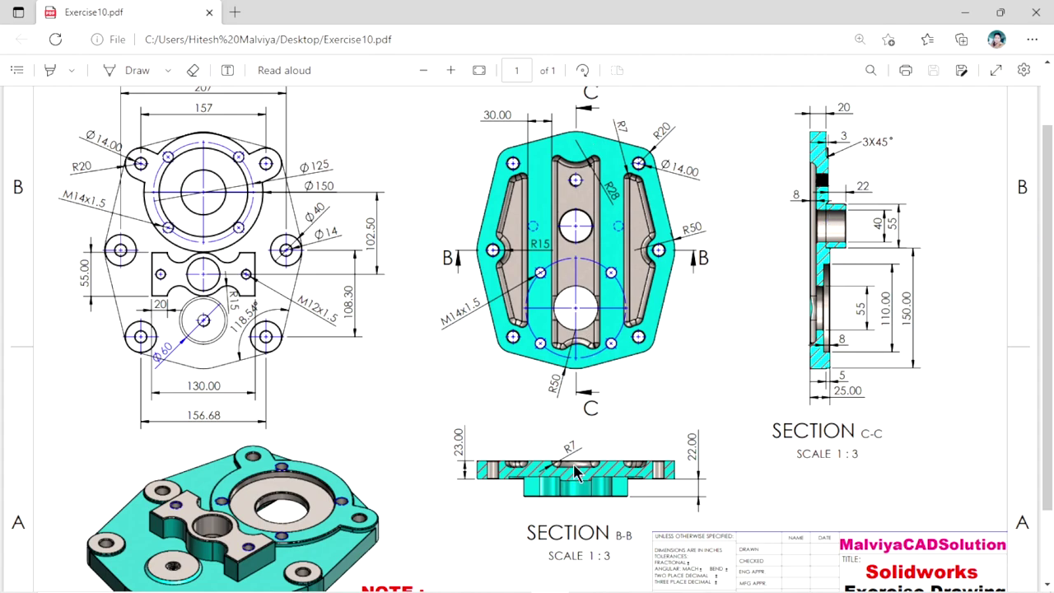
pyautogui.scroll(-2, 576, 471)
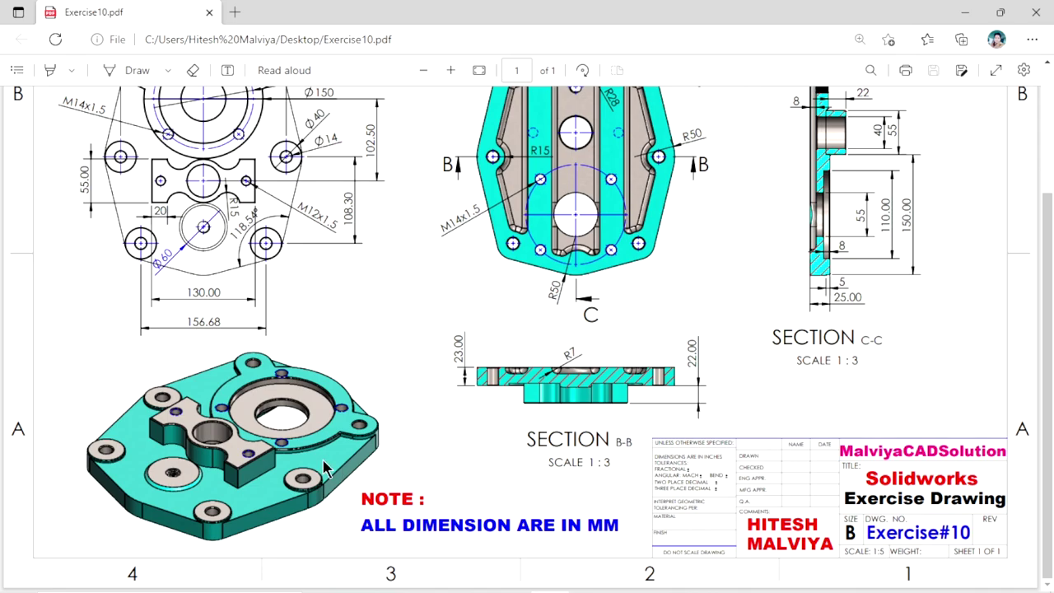
pyautogui.scroll(3, 638, 403)
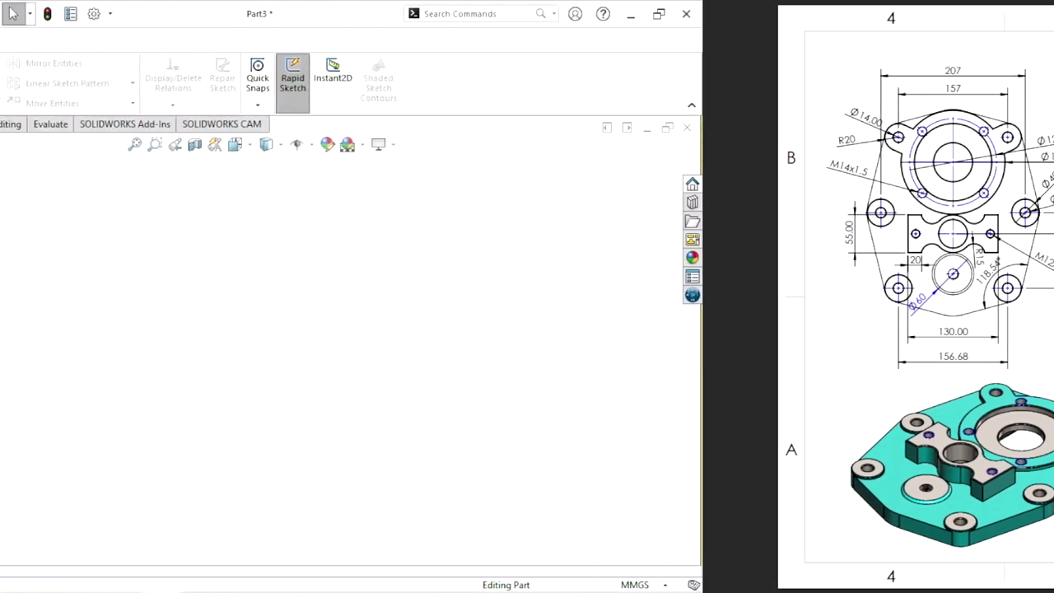
# - On a new Top Plane sketch, draw a vertical centerline passing through the origin
pyautogui.click(54, 283)
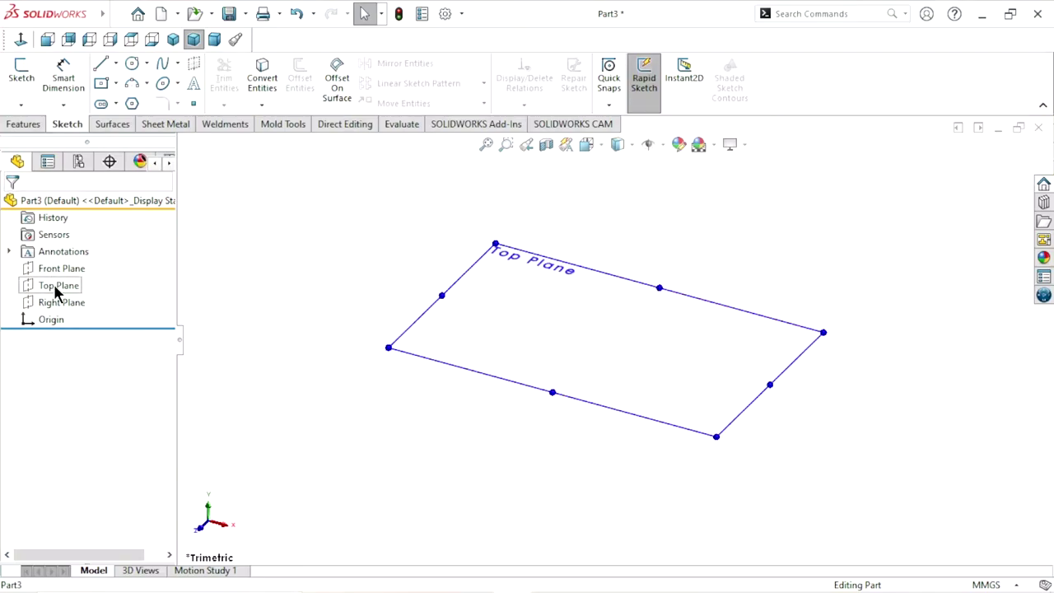
pyautogui.click(70, 264)
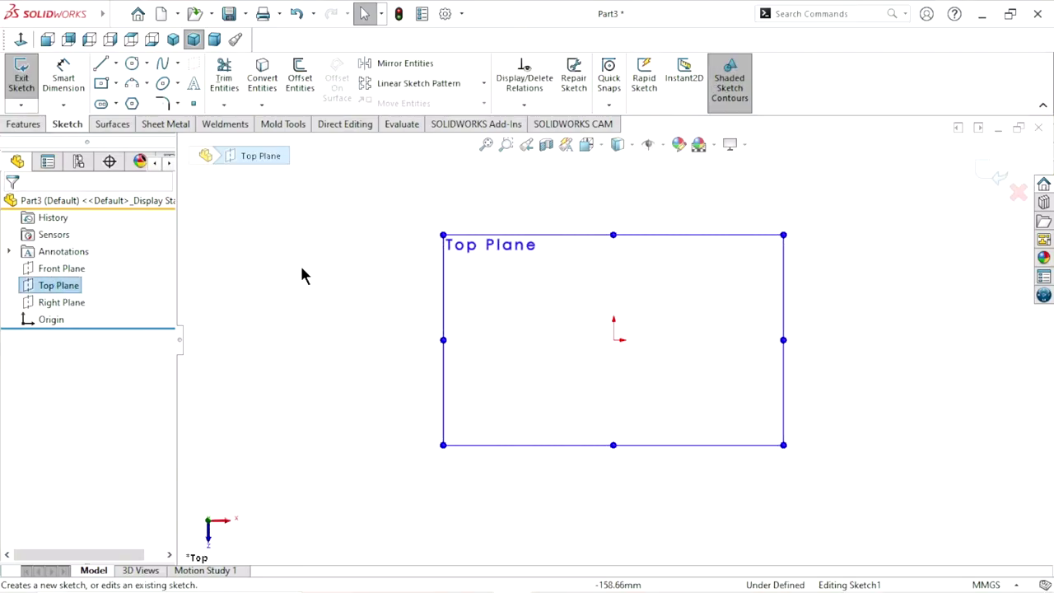
pyautogui.click(116, 63)
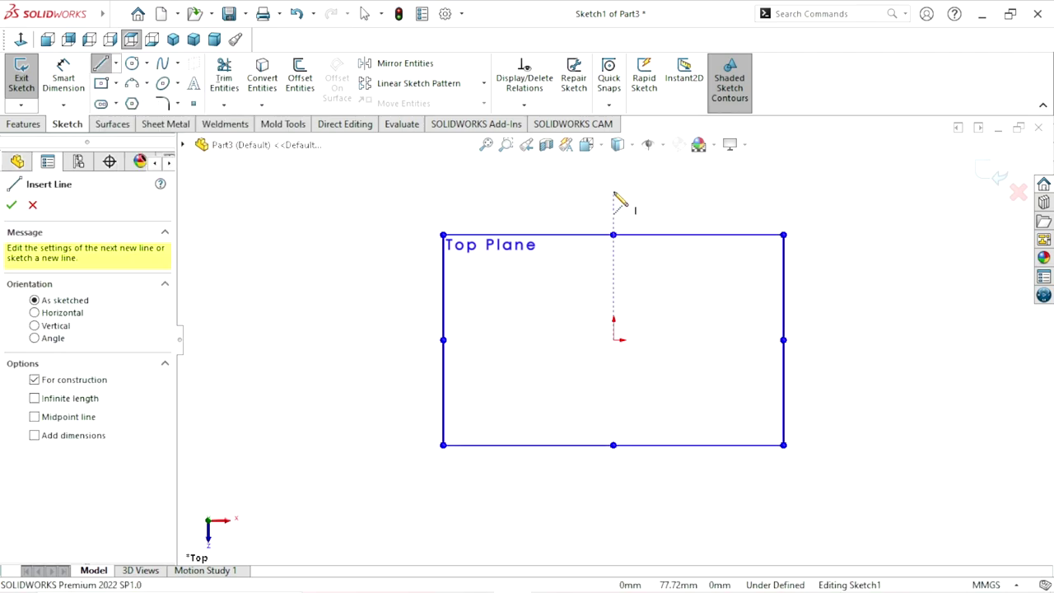
pyautogui.moveTo(613, 193); pyautogui.dragTo(613, 319)
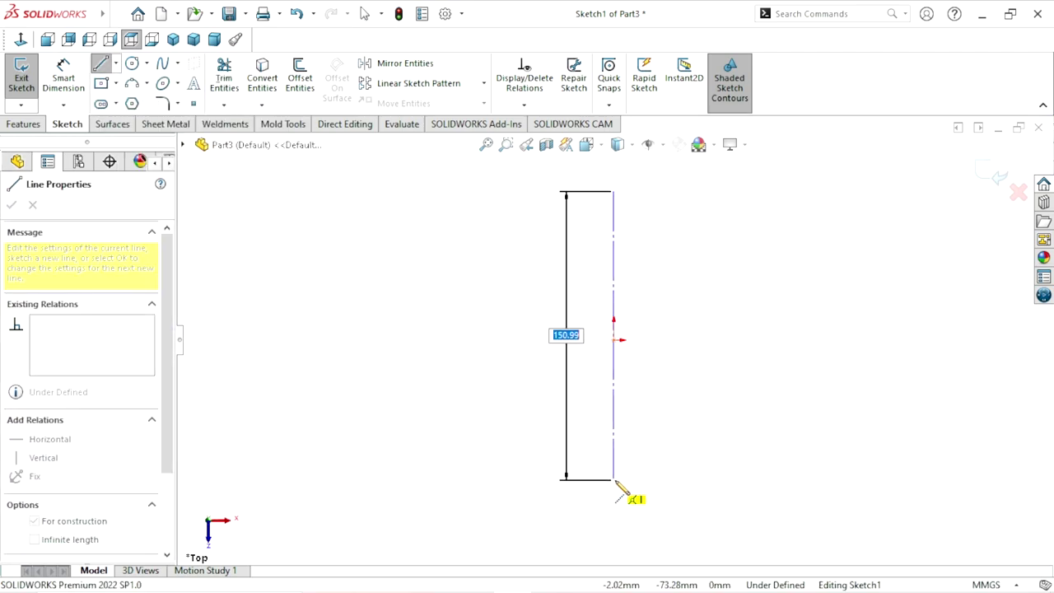
pyautogui.click(614, 479)
pyautogui.rightClick(689, 402)
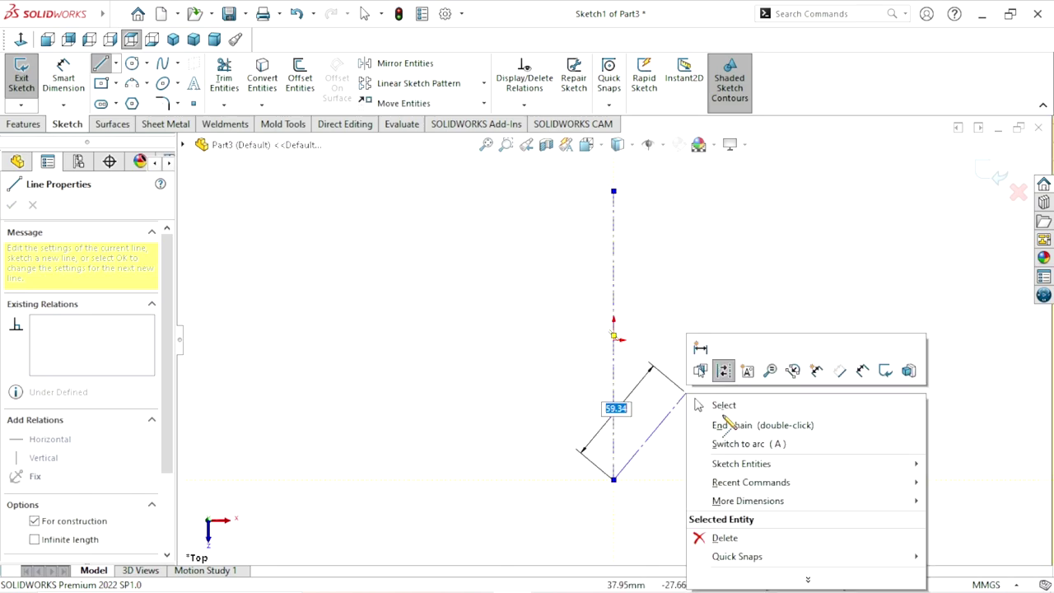
pyautogui.click(707, 406)
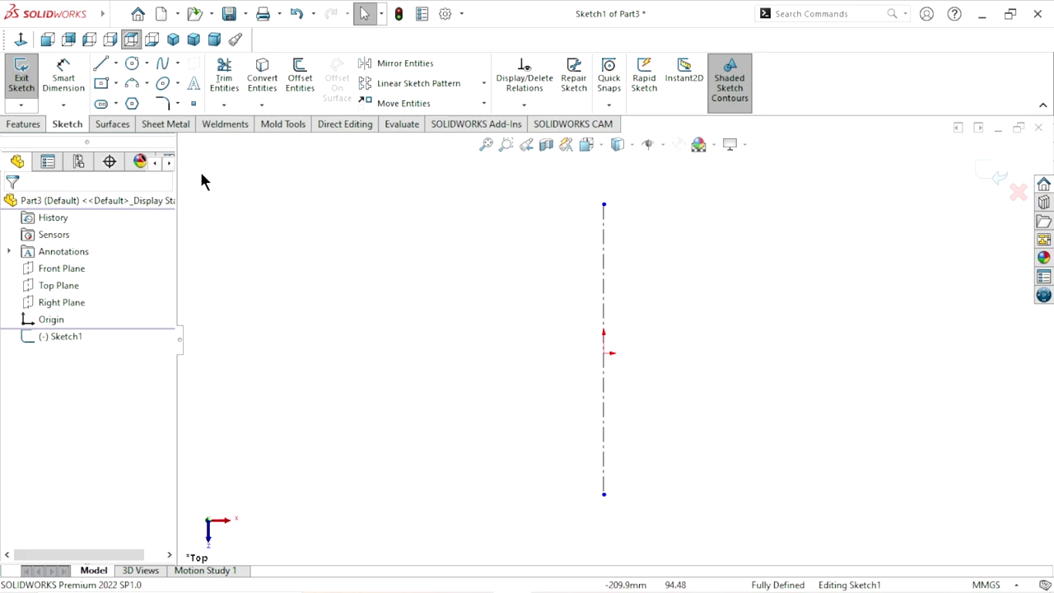
# - Dimension the vertical centerline to 300 mm long
pyautogui.click(75, 89)
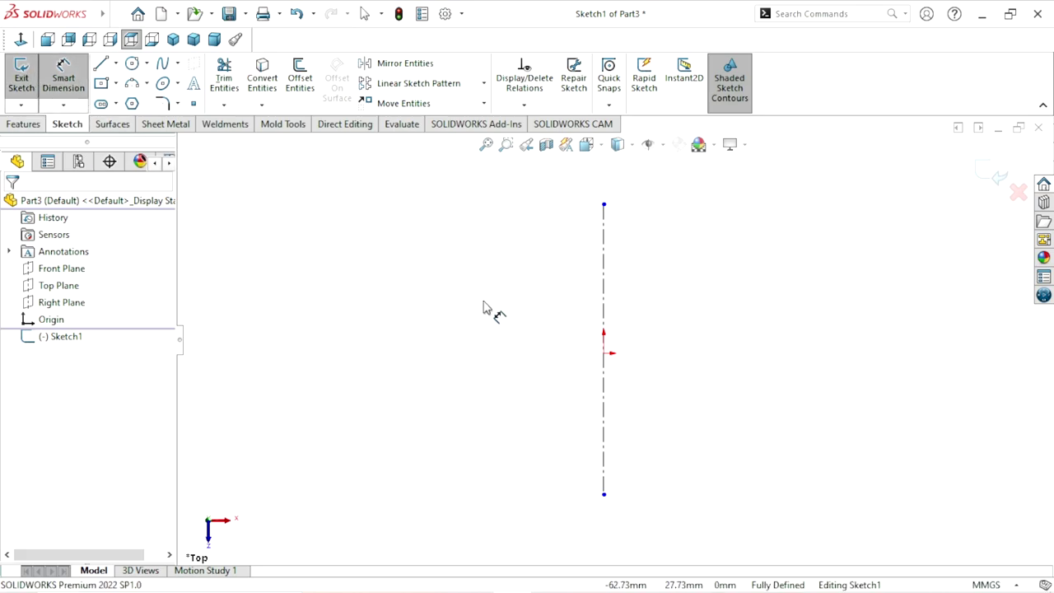
pyautogui.click(606, 321)
pyautogui.click(772, 344)
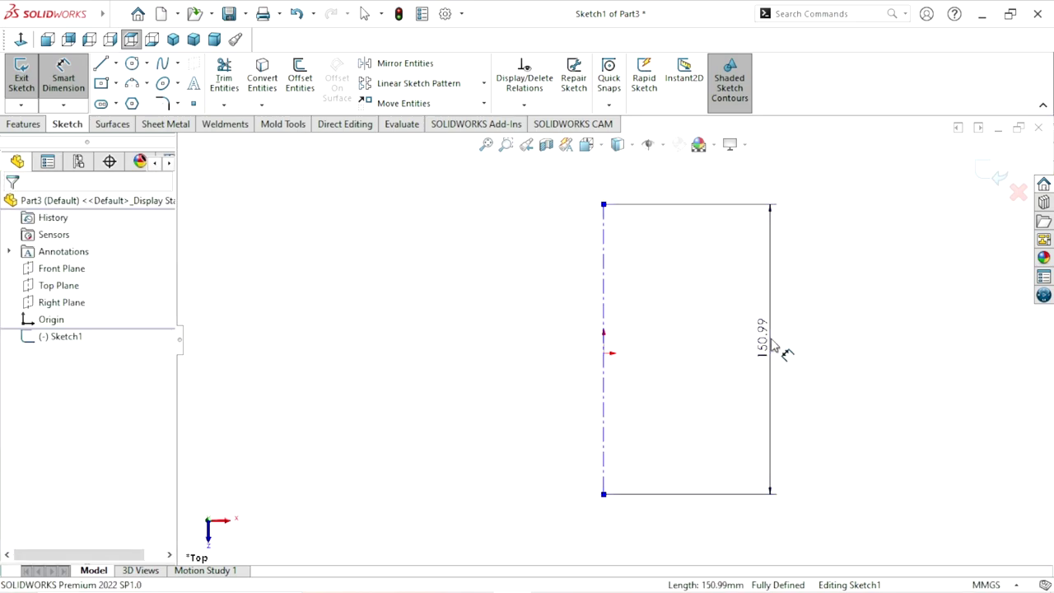
pyautogui.click(773, 344)
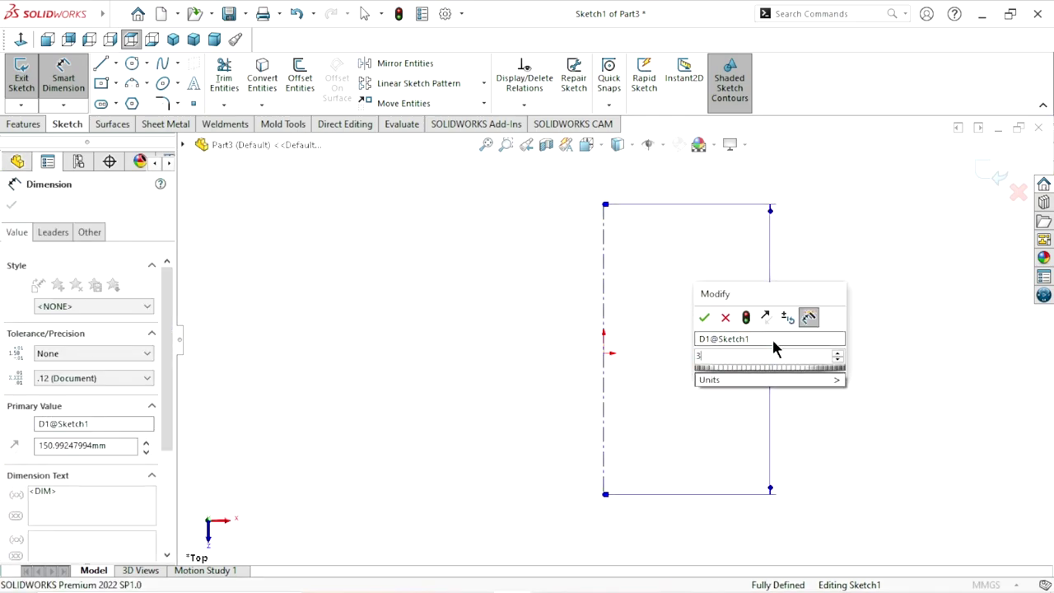
pyautogui.write('300')
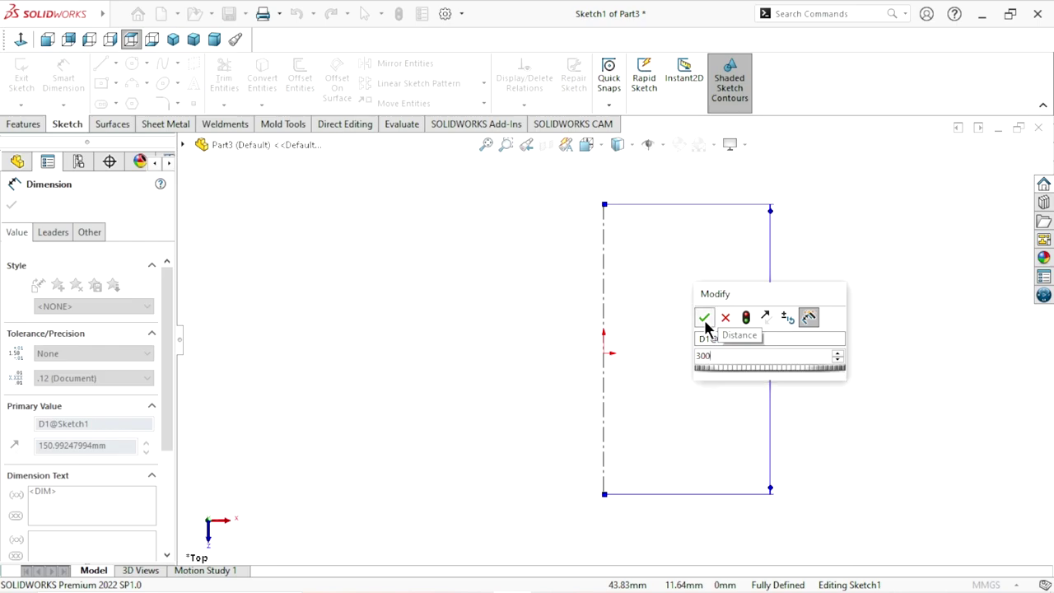
pyautogui.click(704, 317)
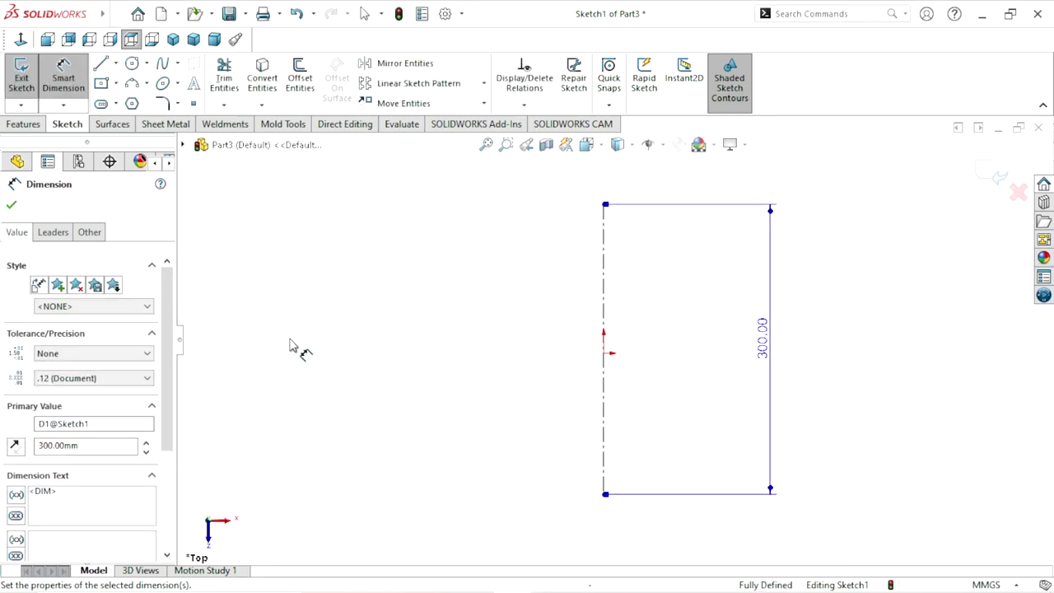
pyautogui.click(12, 207)
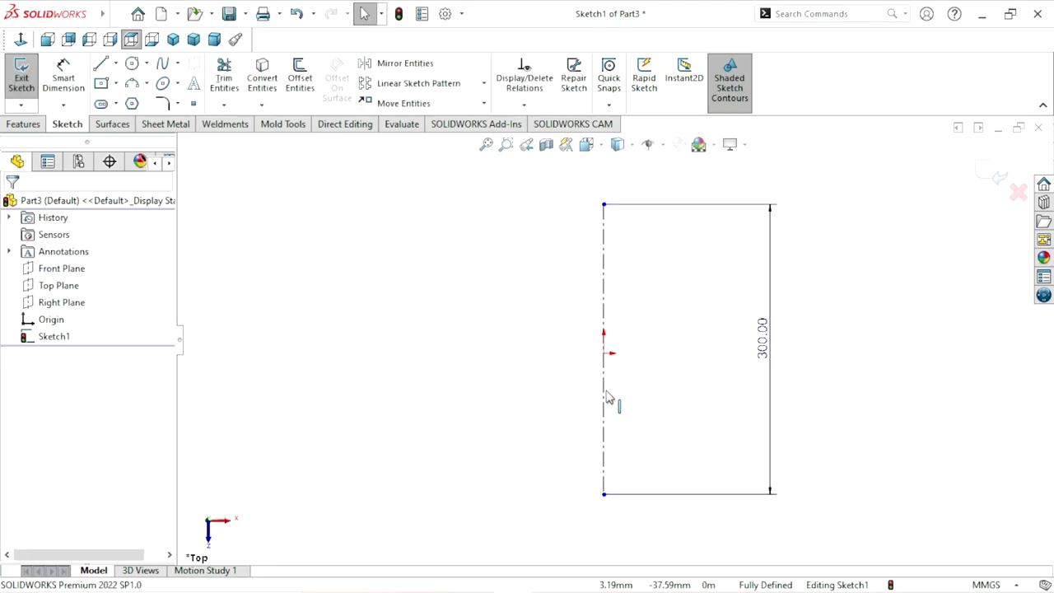
# - Make the origin the centerline's midpoint
pyautogui.click(605, 354)
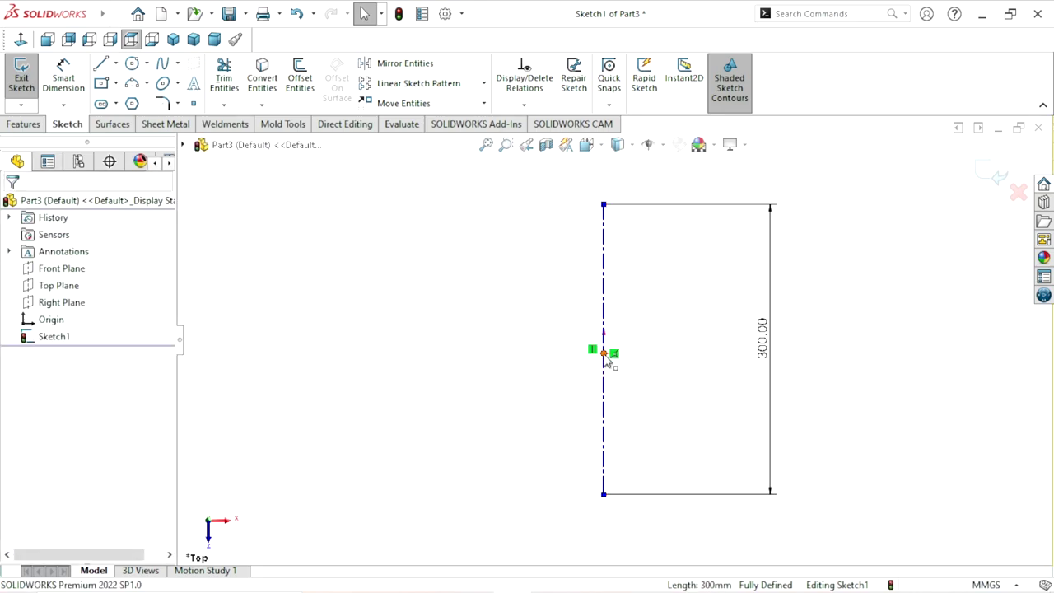
pyautogui.keyDown('ctrl'); pyautogui.click(605, 354); pyautogui.keyUp('ctrl')
pyautogui.click(649, 286)
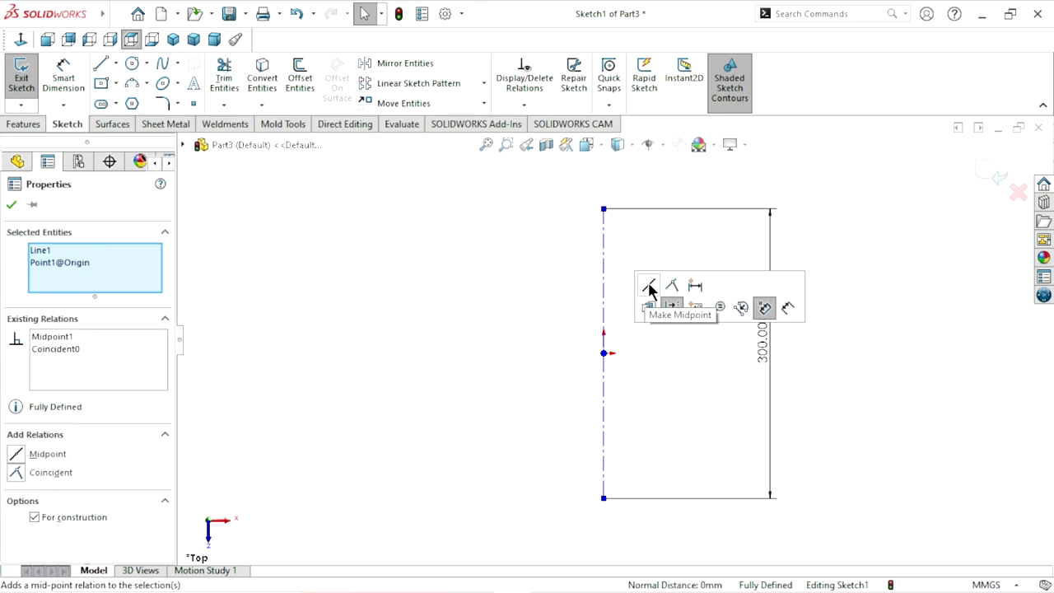
pyautogui.click(11, 205)
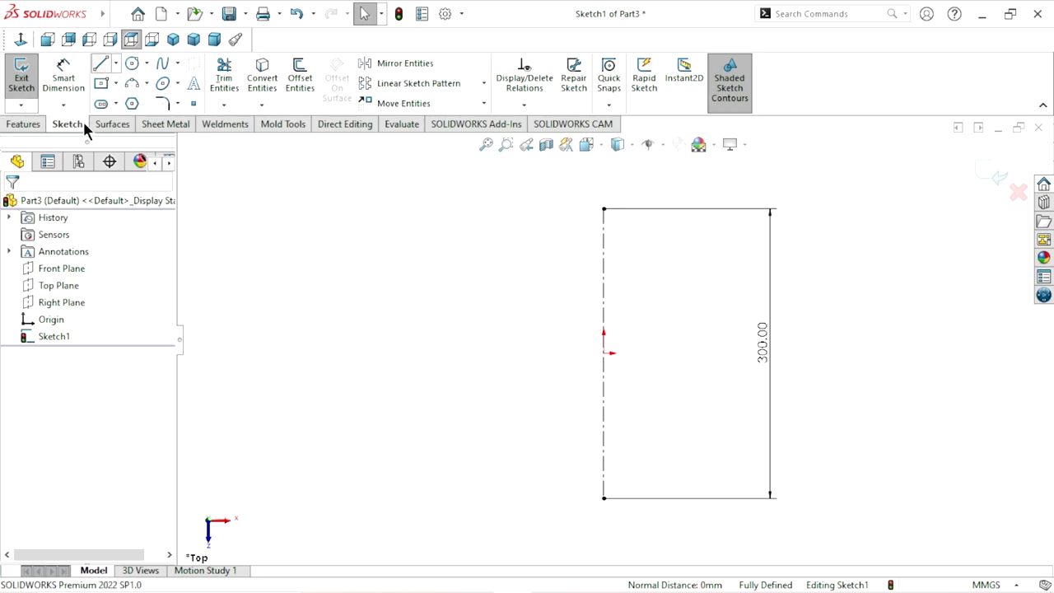
# - Draw a four-line chain from the centerline's top end, out left, to its bottom end
pyautogui.press('l')
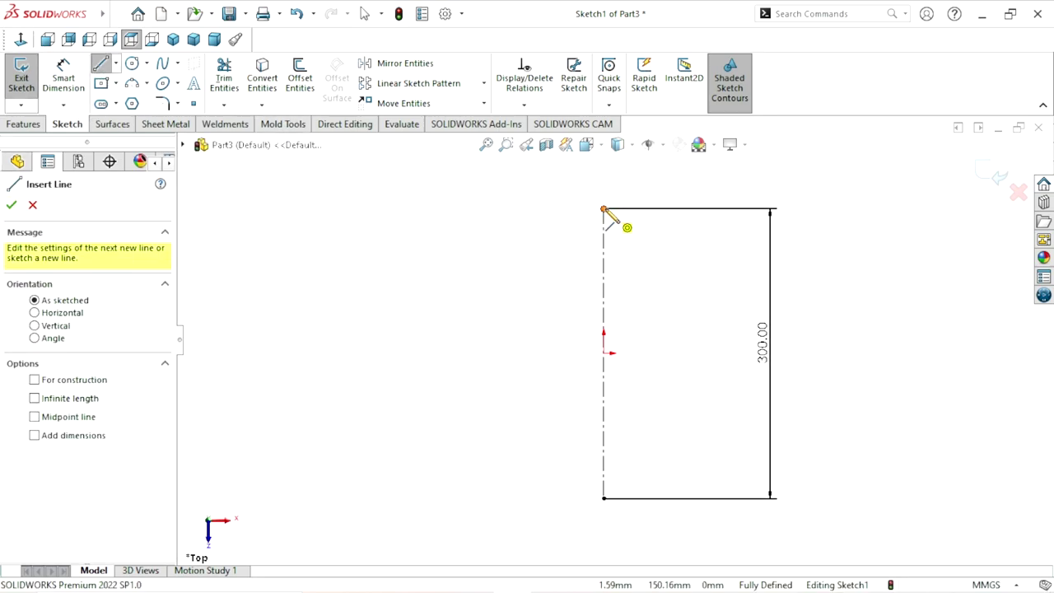
pyautogui.click(604, 209)
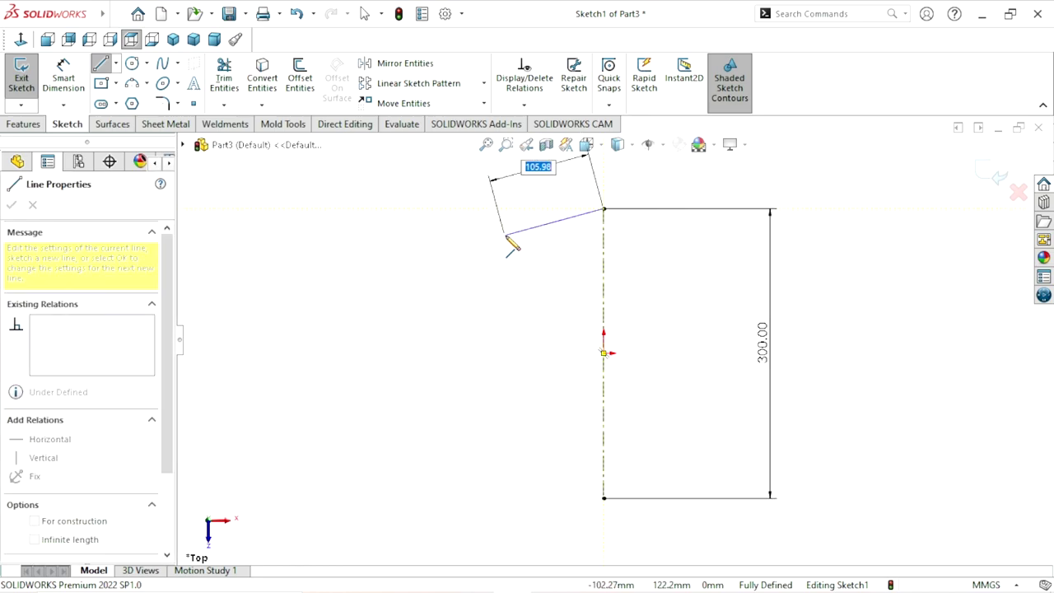
pyautogui.click(507, 235)
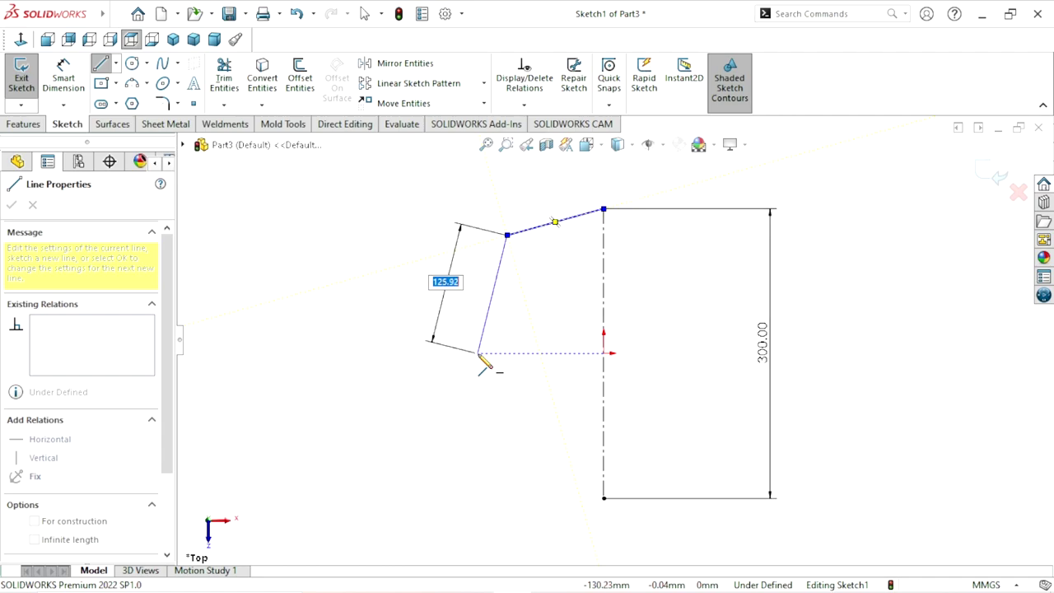
pyautogui.click(477, 354)
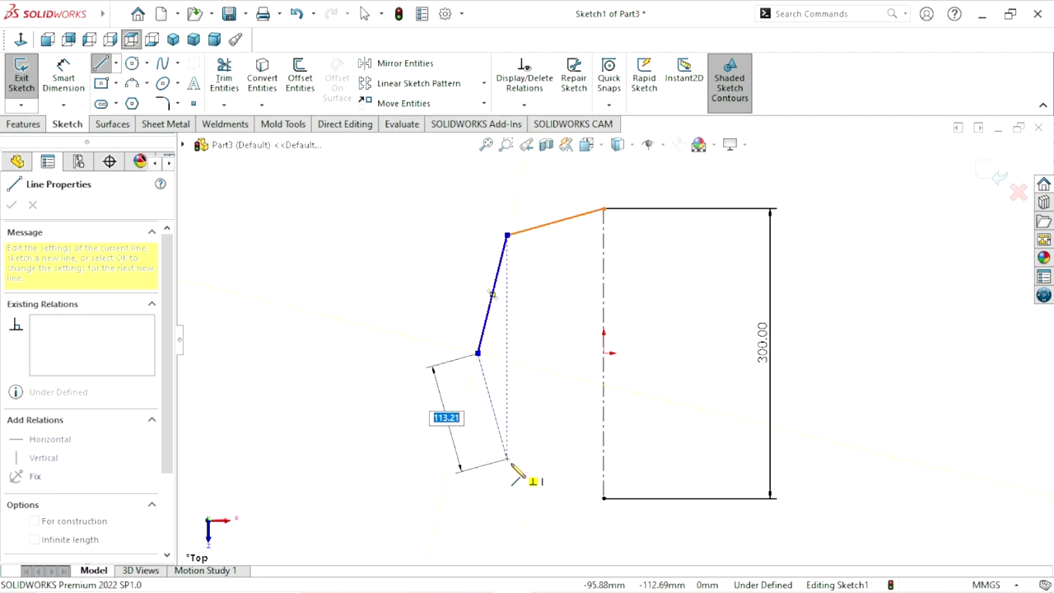
pyautogui.click(509, 468)
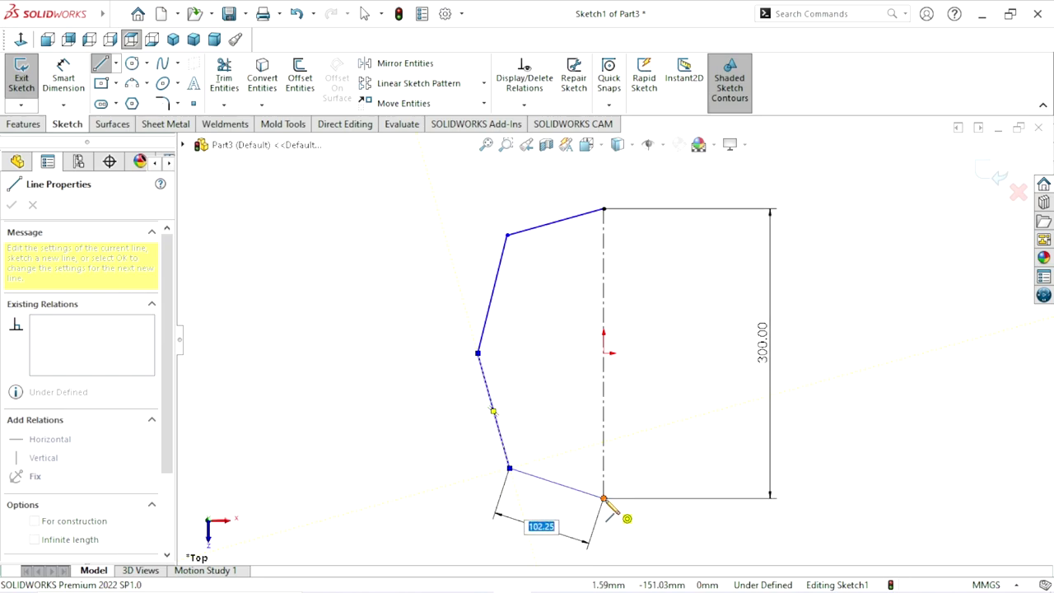
pyautogui.click(603, 498)
pyautogui.rightClick(453, 420)
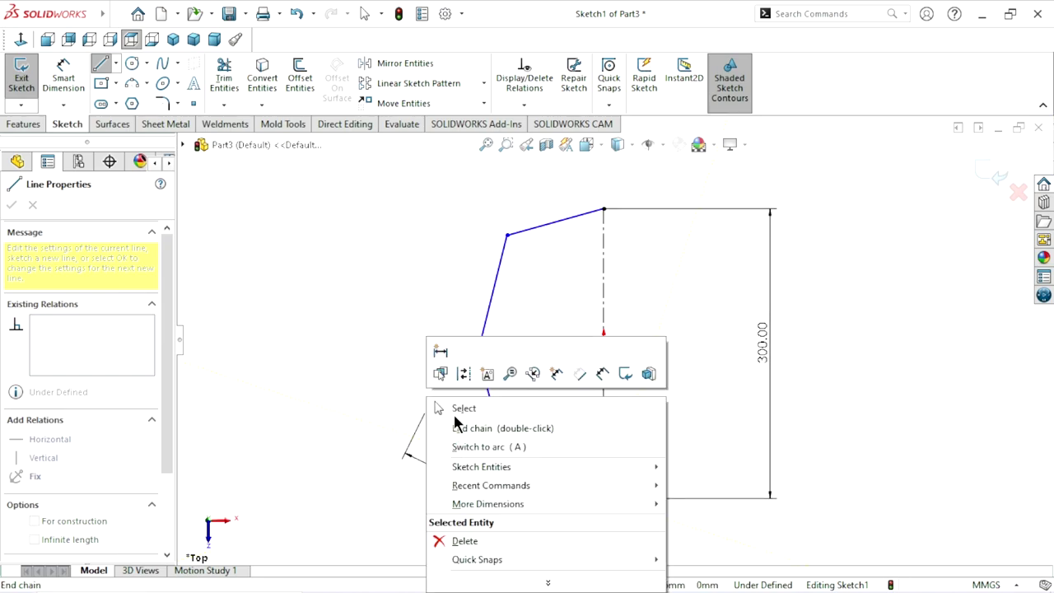
pyautogui.click(455, 410)
pyautogui.scroll(3, 511, 416)
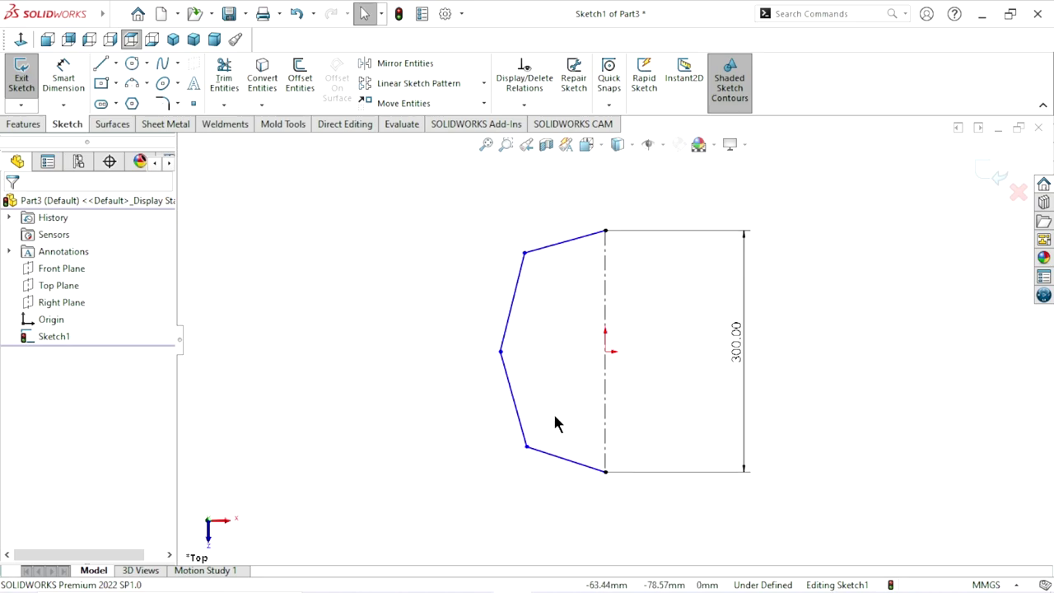
pyautogui.scroll(-3, 750, 313)
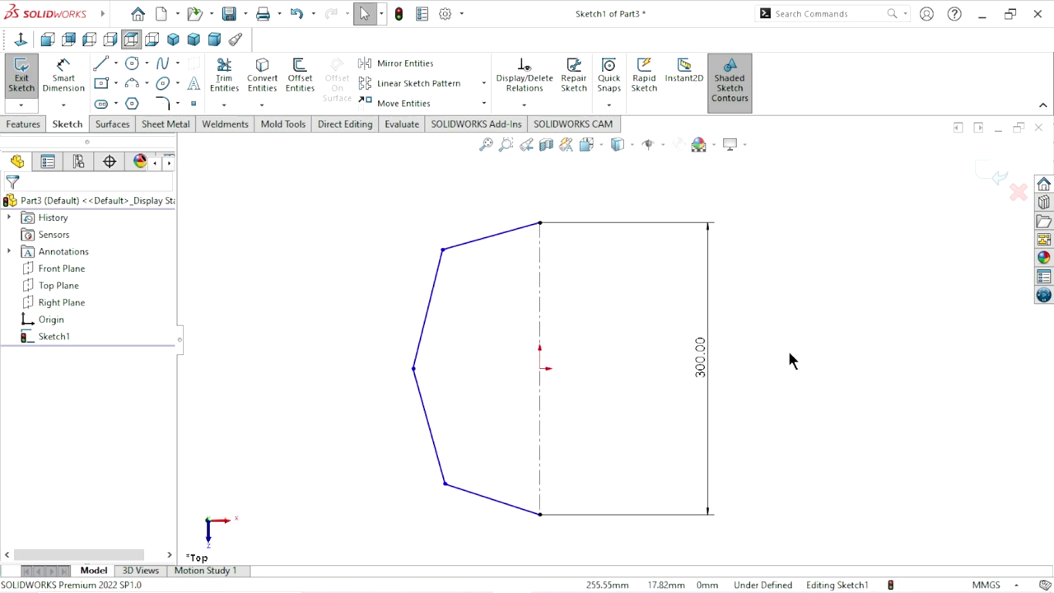
# - Dimension the upper-left corner 95 mm from the centerline
pyautogui.click(78, 67)
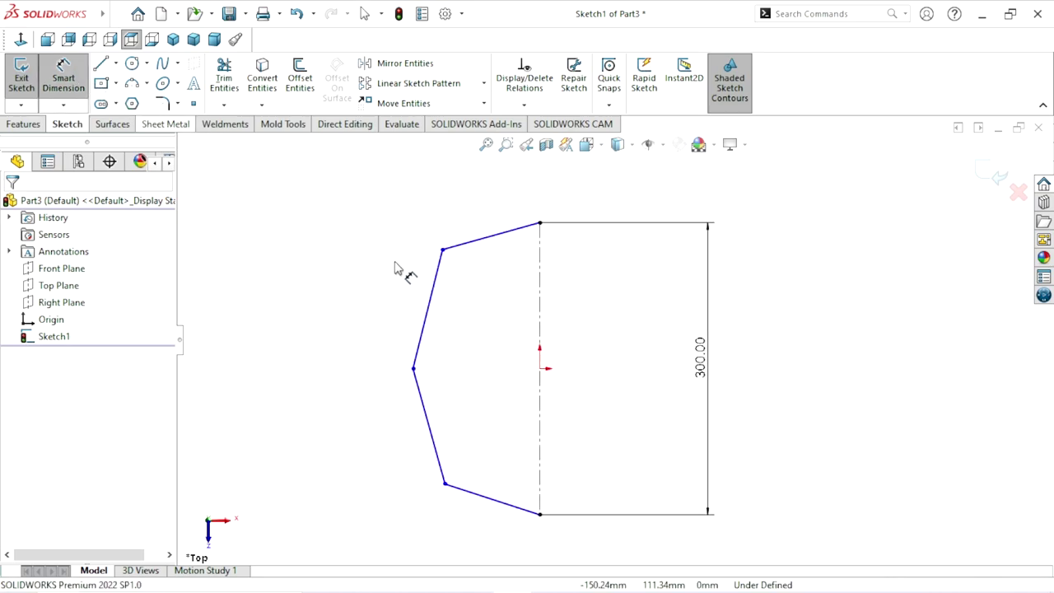
pyautogui.click(444, 251)
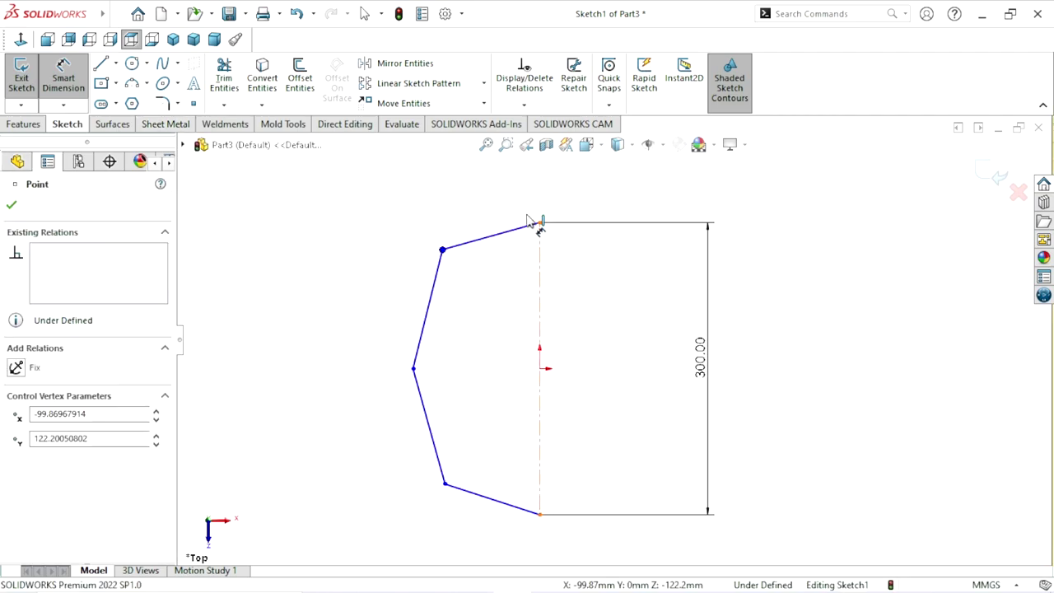
pyautogui.click(539, 229)
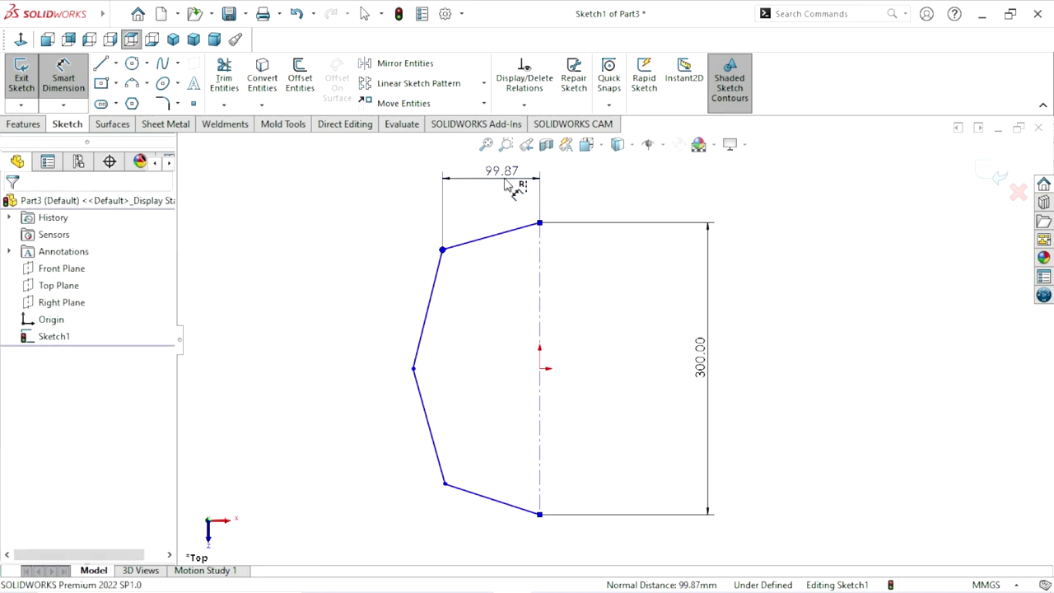
pyautogui.click(506, 185)
pyautogui.write('95')
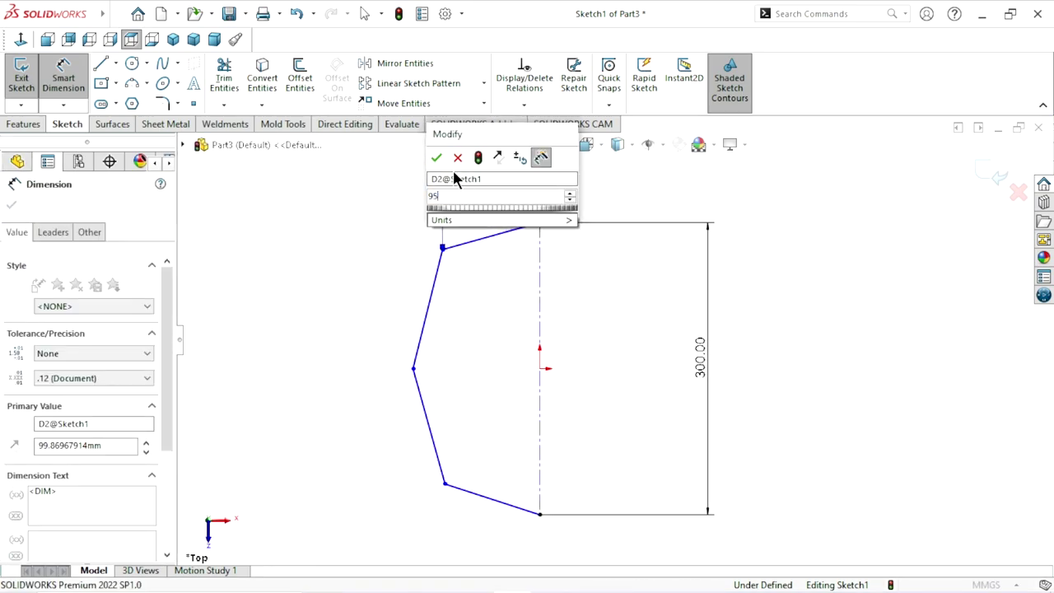
pyautogui.click(437, 158)
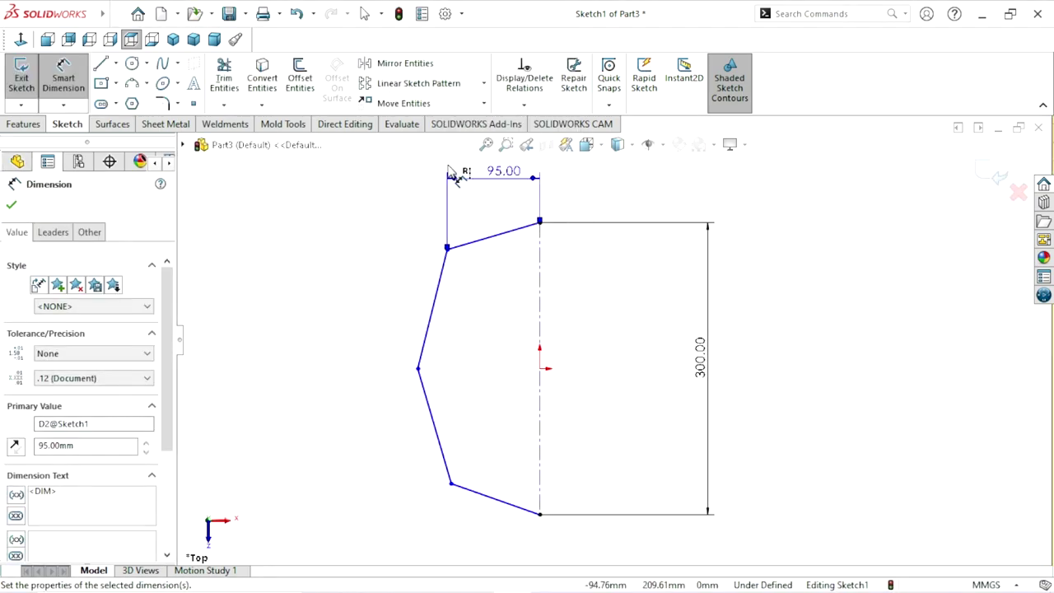
pyautogui.scroll(1, 548, 226)
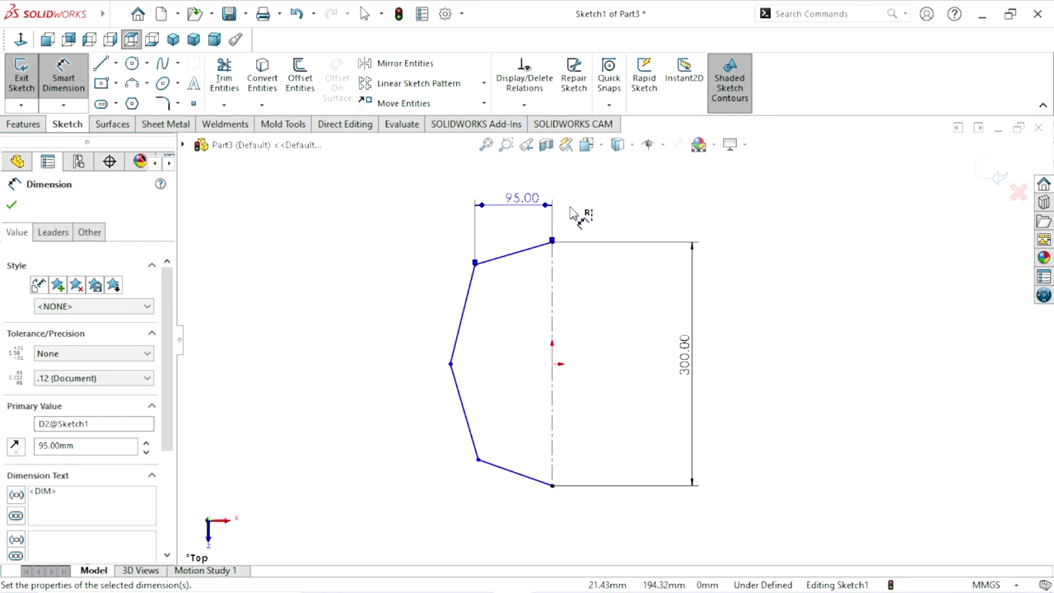
pyautogui.scroll(1, 574, 212)
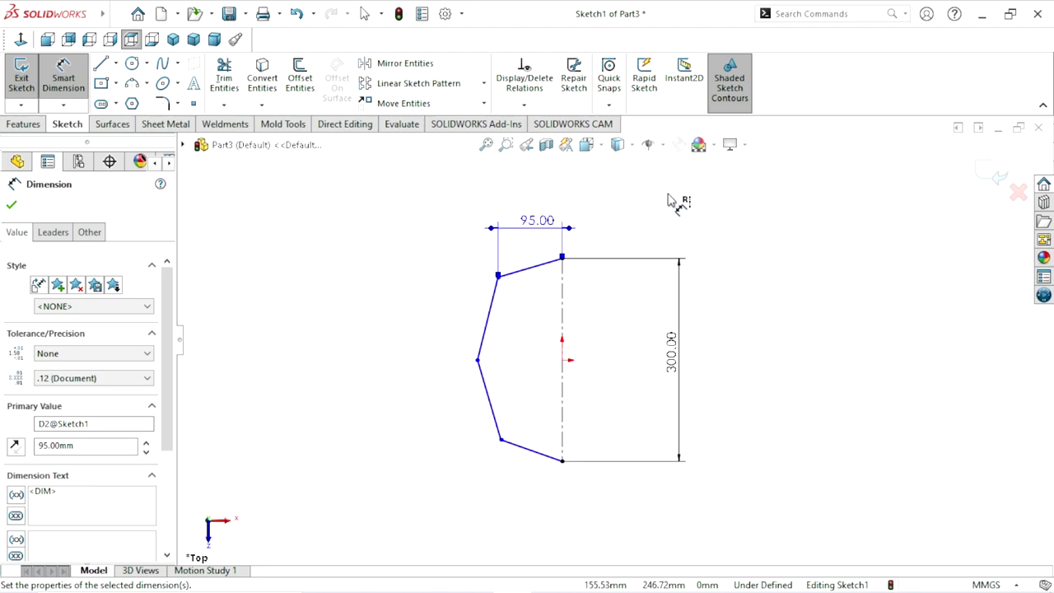
pyautogui.scroll(1, 651, 357)
pyautogui.scroll(-1, 638, 354)
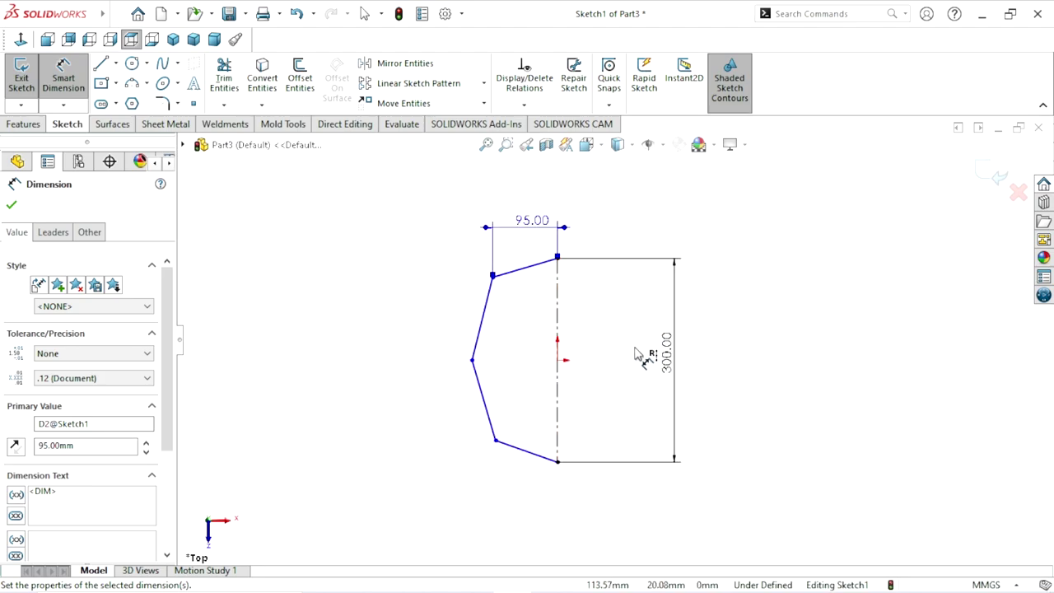
pyautogui.scroll(-1, 630, 357)
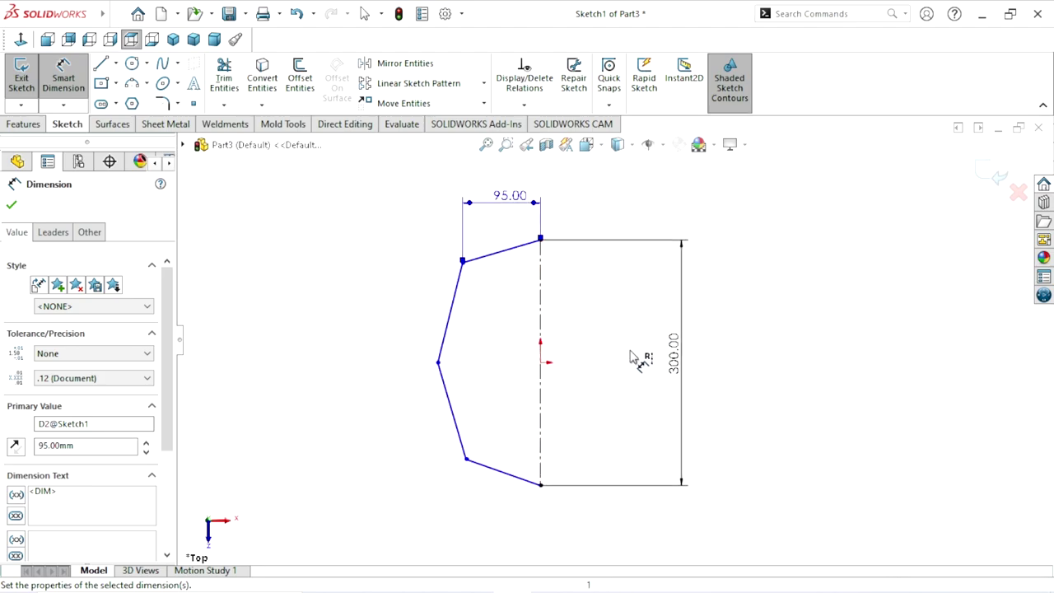
# - Set the leftmost point 125 mm from the centerline, then select it with the origin
pyautogui.click(438, 363)
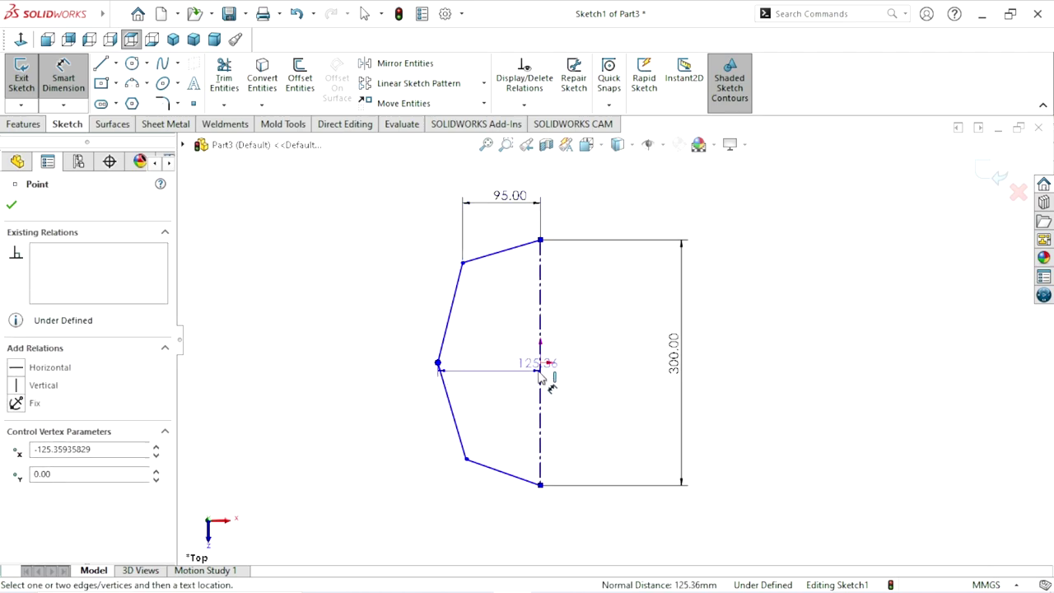
pyautogui.click(540, 372)
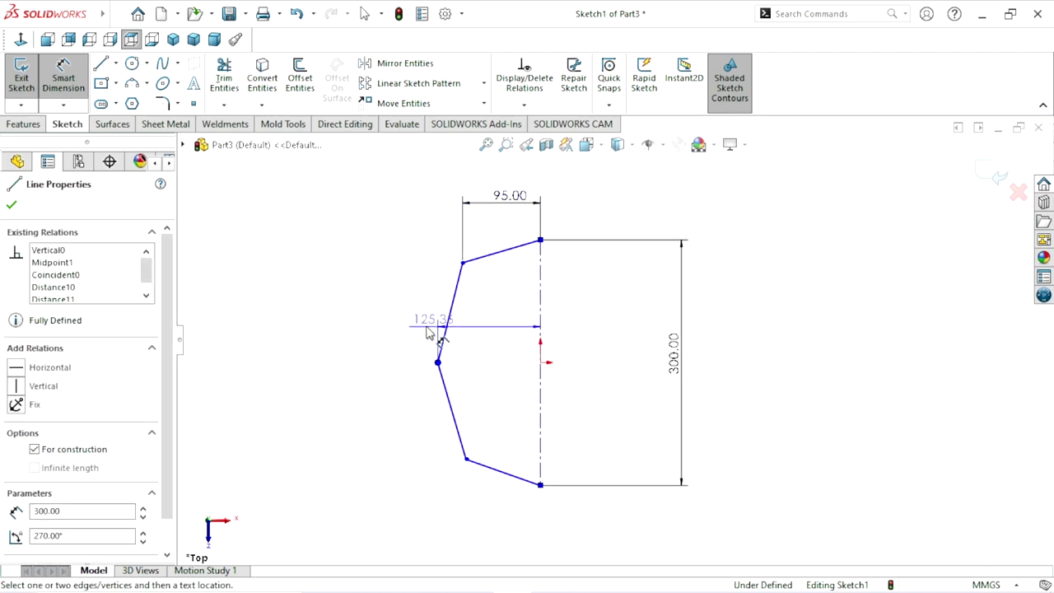
pyautogui.click(384, 328)
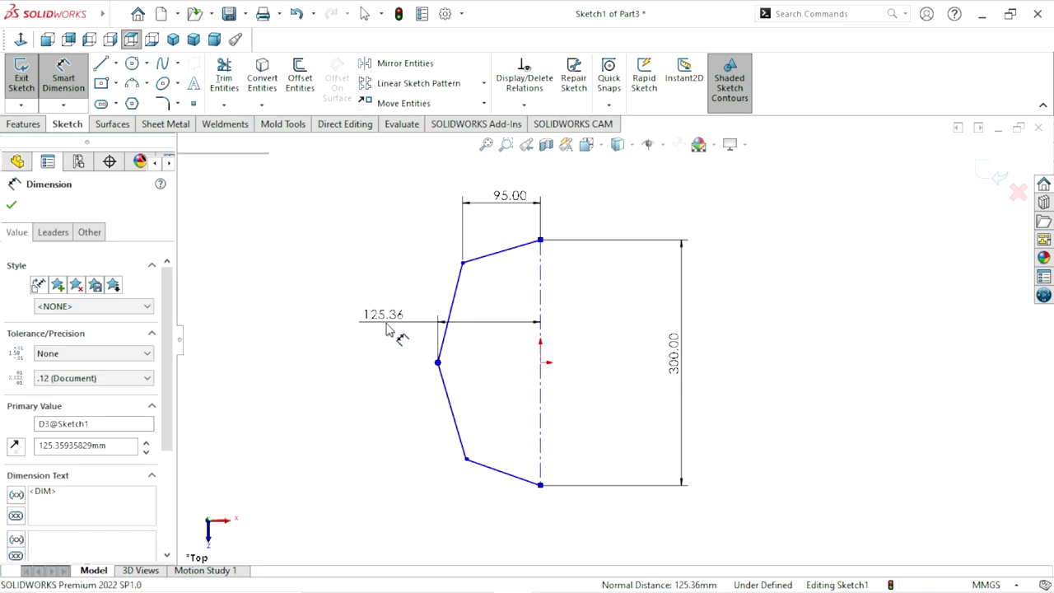
pyautogui.write('1')
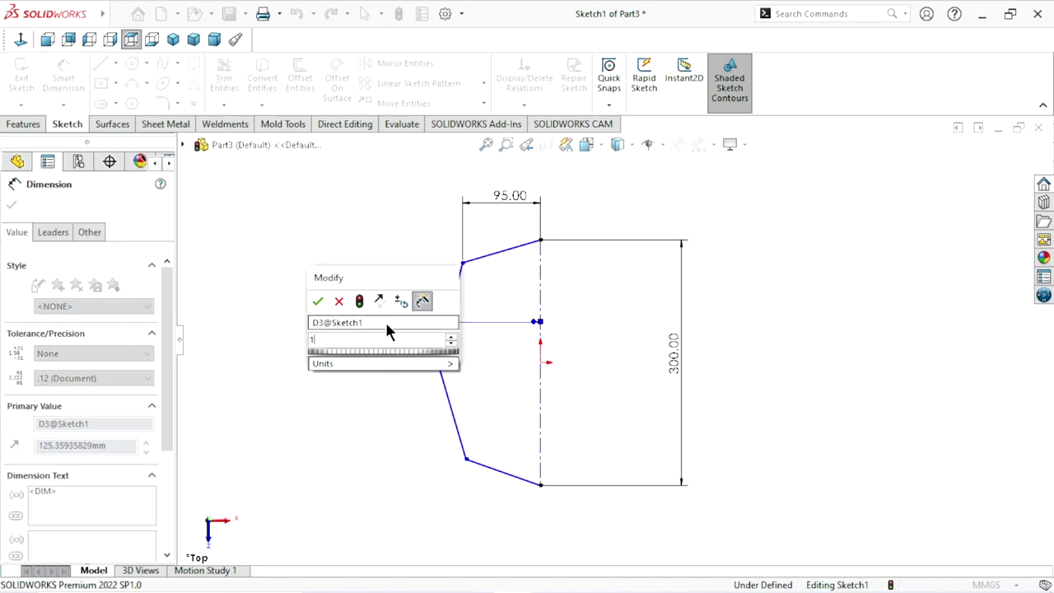
pyautogui.write('.25')
pyautogui.click(317, 302)
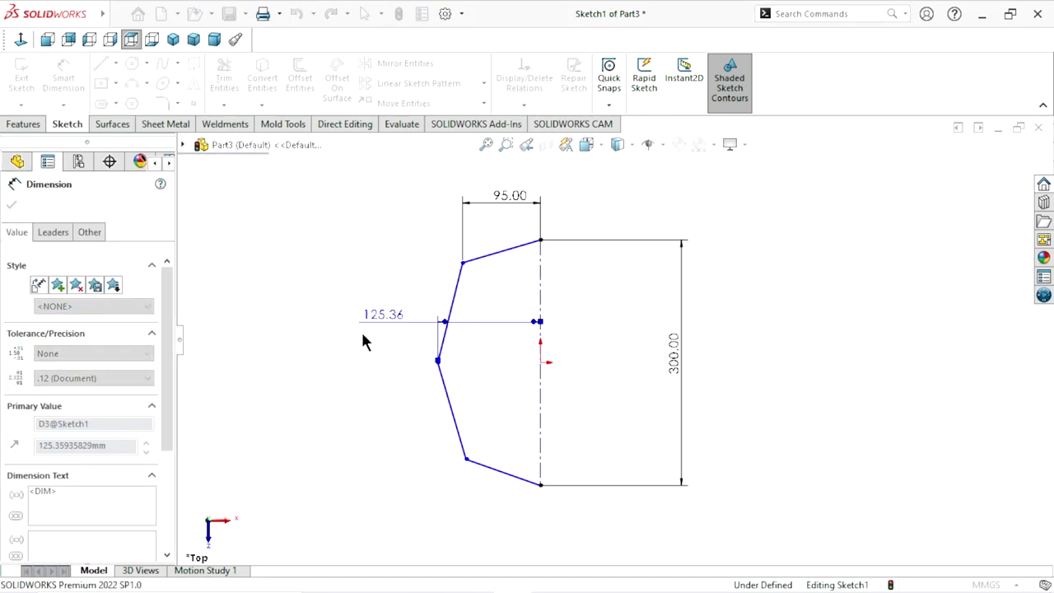
pyautogui.scroll(2, 487, 409)
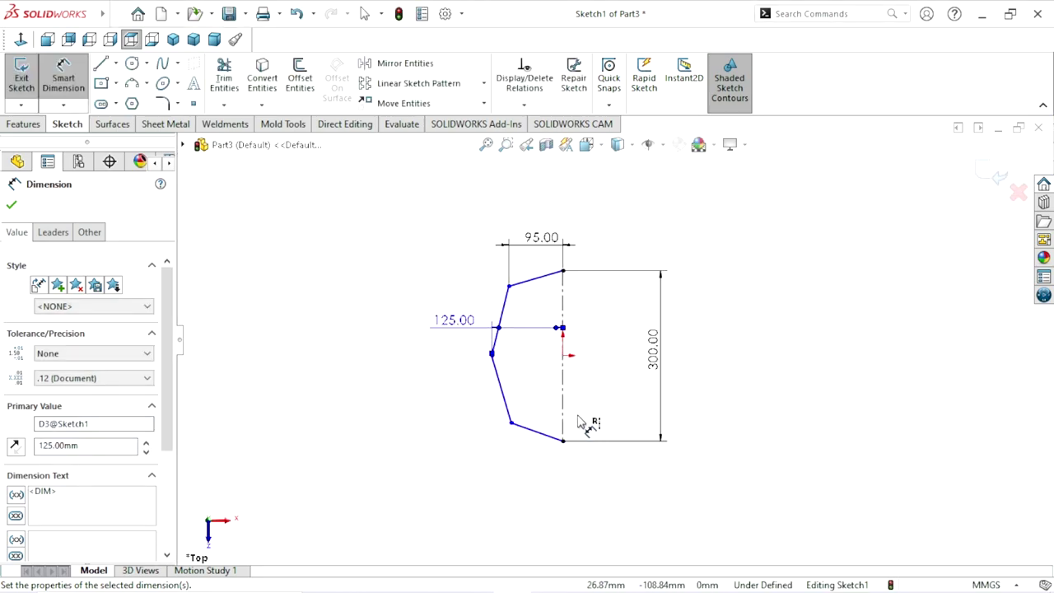
pyautogui.scroll(-1, 586, 423)
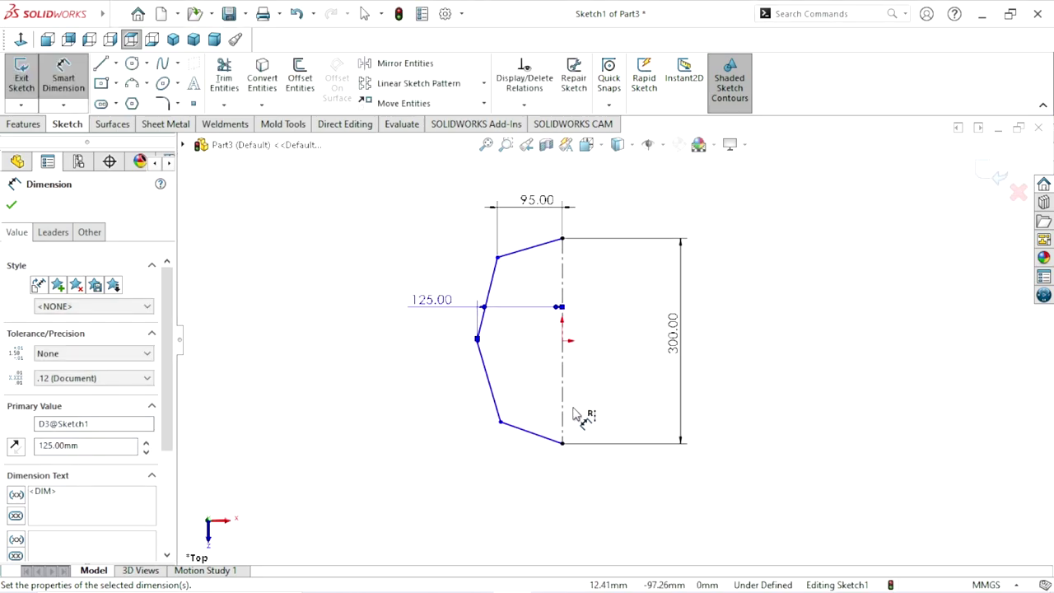
pyautogui.click(10, 207)
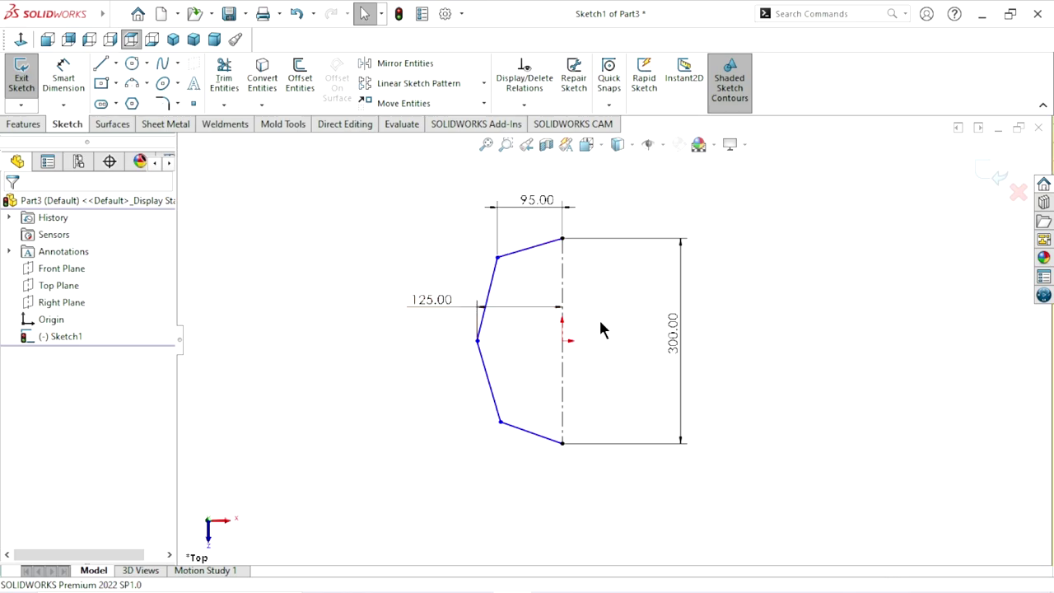
pyautogui.click(477, 340)
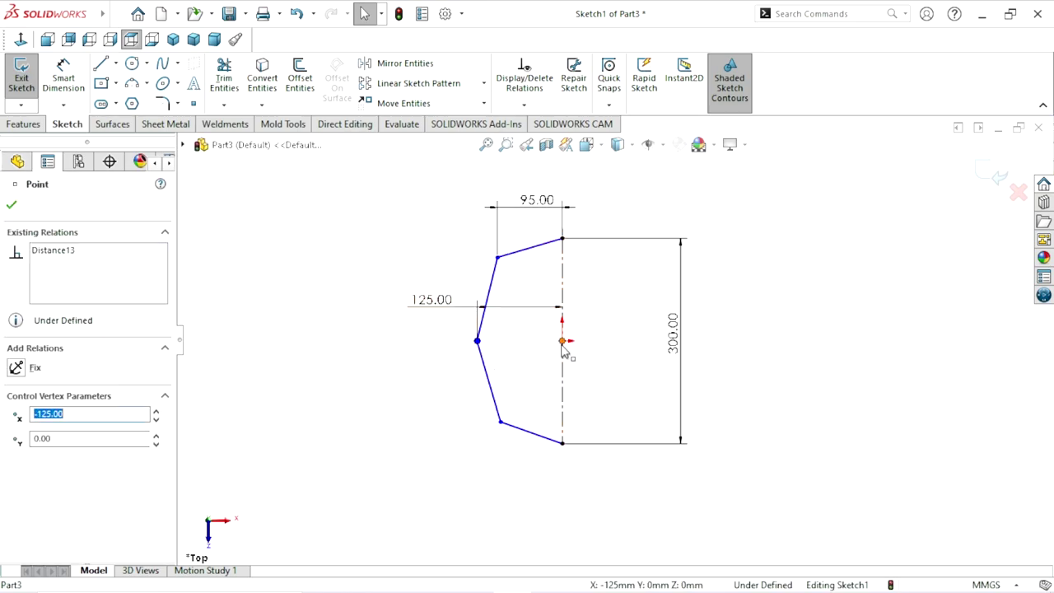
pyautogui.keyDown('ctrl'); pyautogui.click(563, 340); pyautogui.keyUp('ctrl')
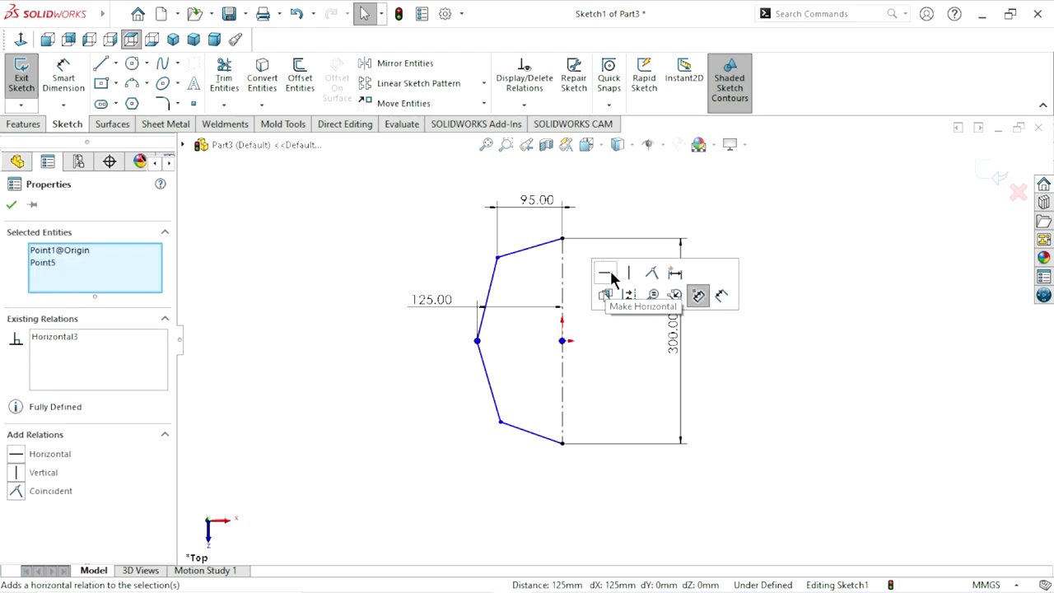
# - Level the leftmost point with the origin and make the top and bottom slanted lines equal
pyautogui.click(11, 204)
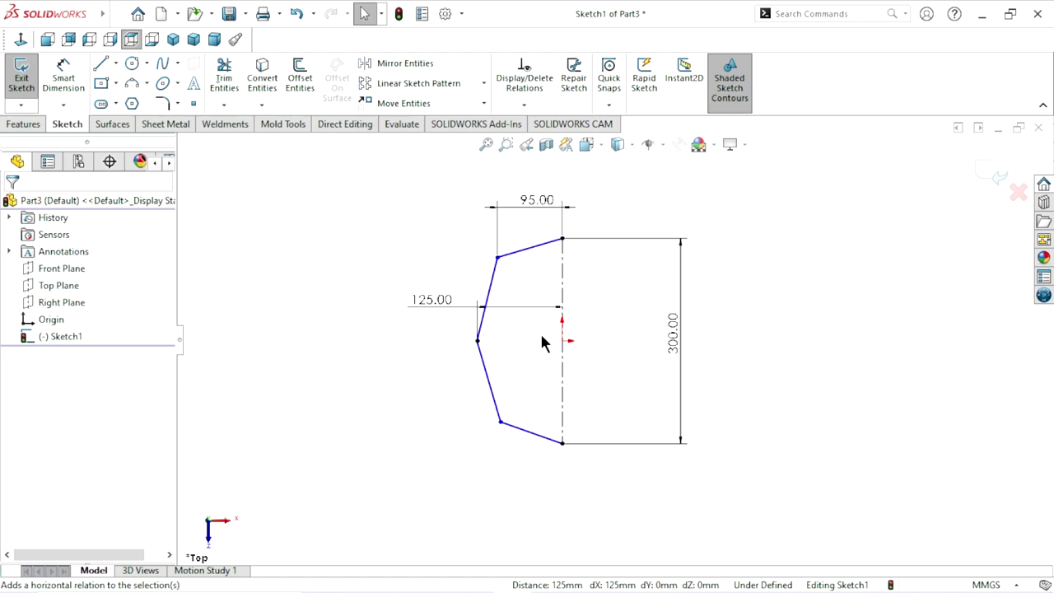
pyautogui.click(534, 257)
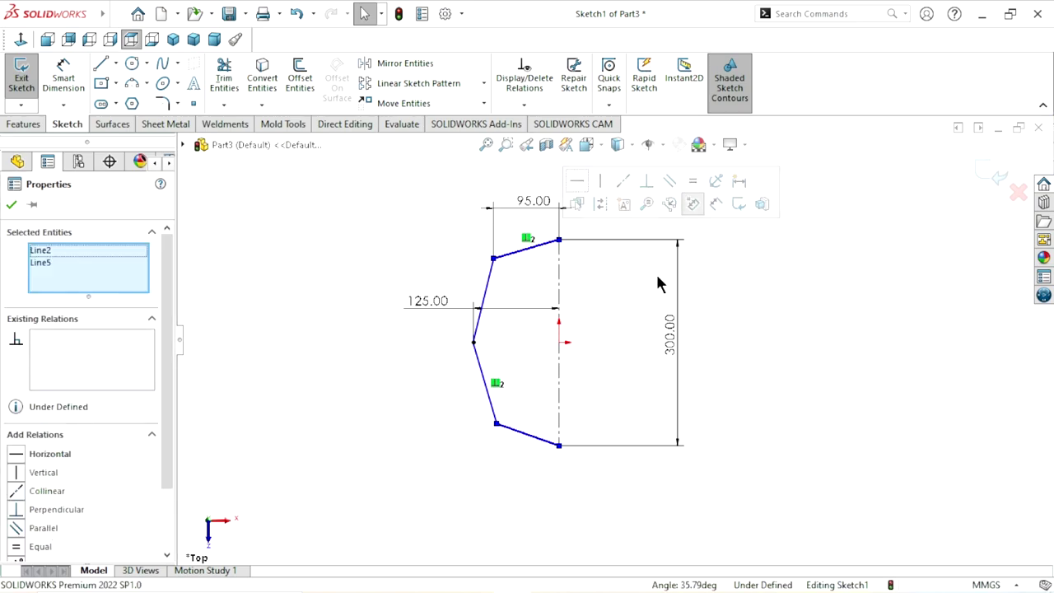
pyautogui.click(693, 180)
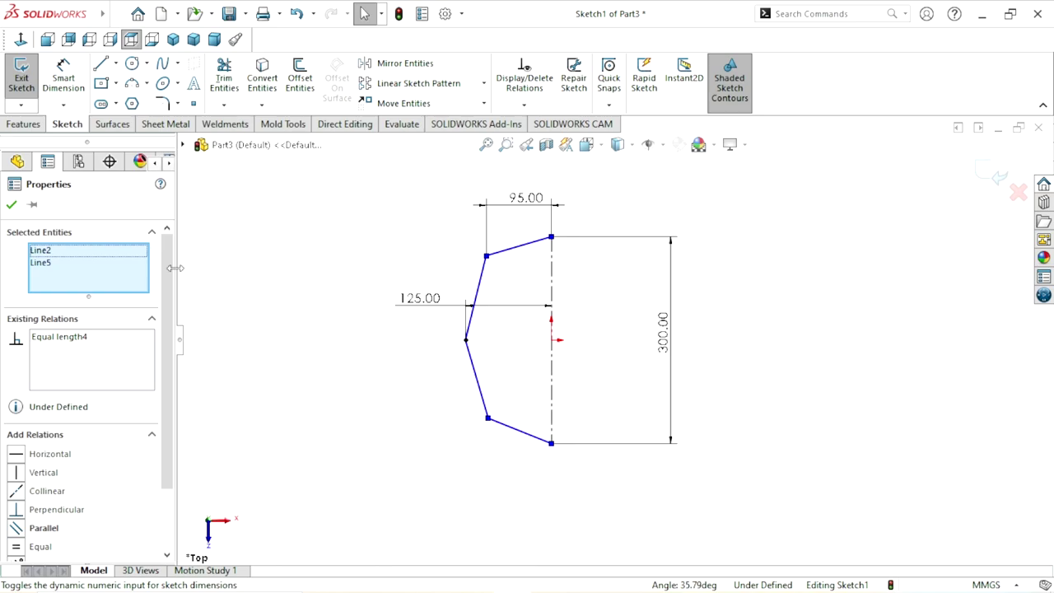
pyautogui.click(14, 206)
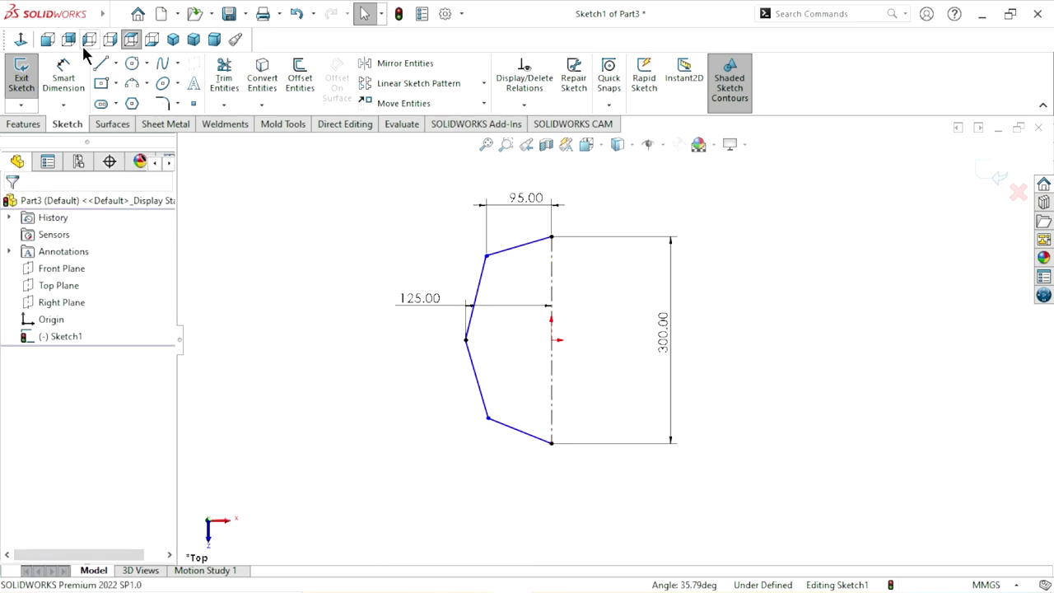
# - Dimension the top slanted line at 75° to the centerline
pyautogui.click(60, 78)
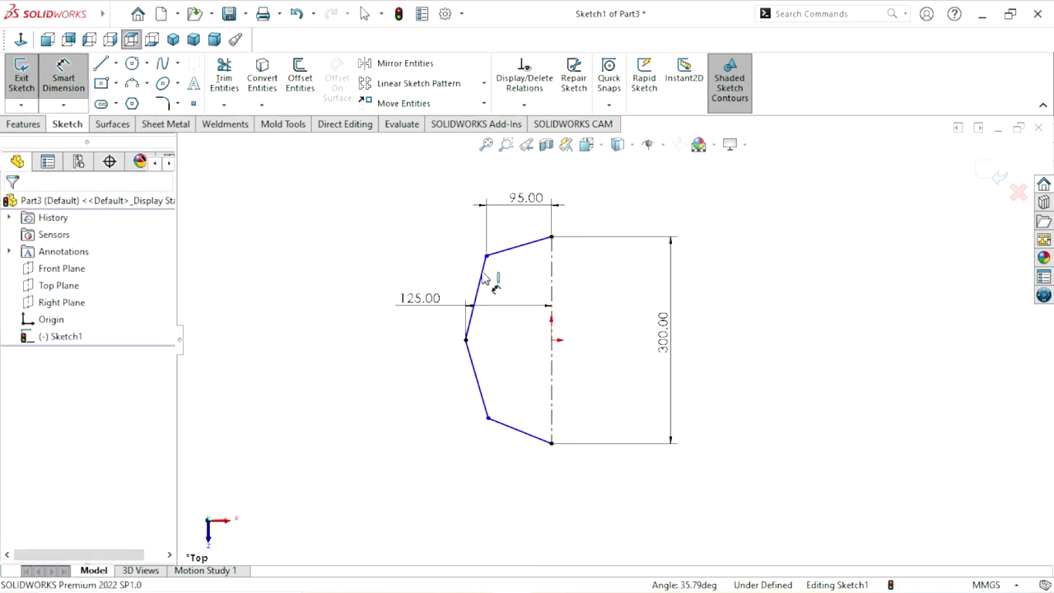
pyautogui.click(525, 247)
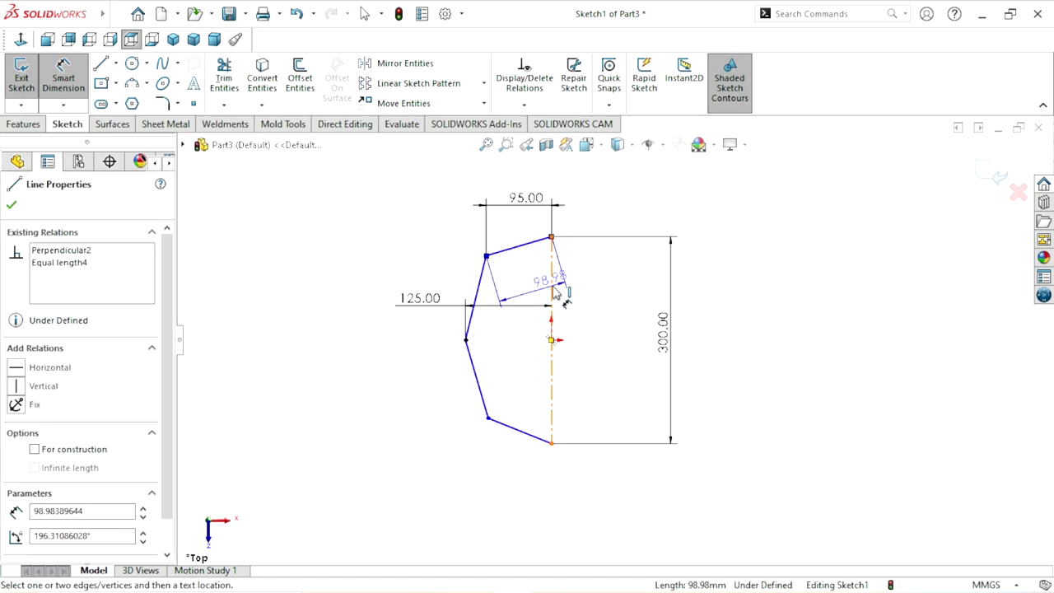
pyautogui.click(551, 293)
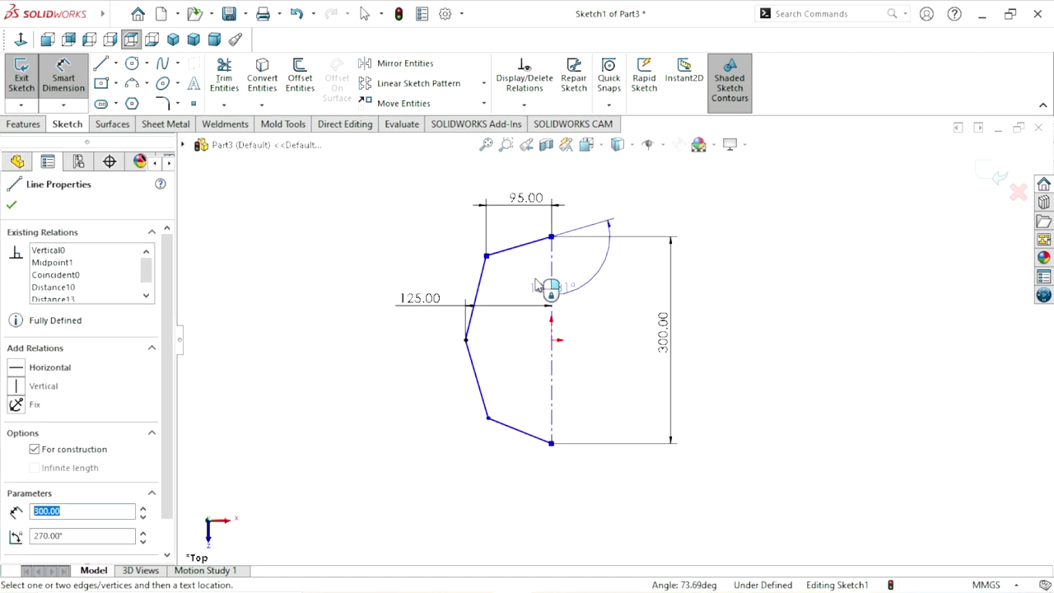
pyautogui.click(531, 285)
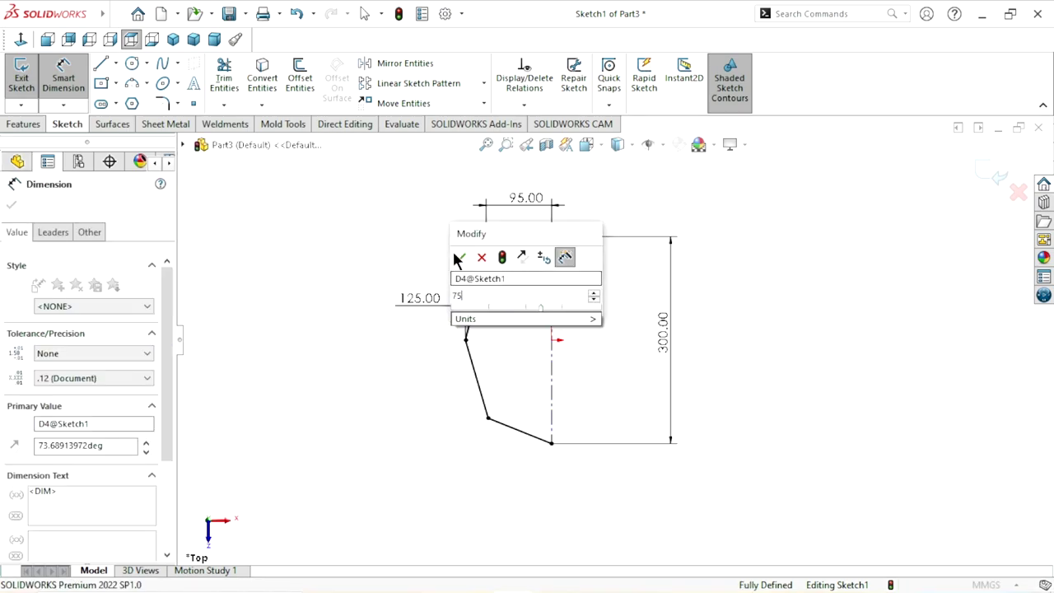
pyautogui.write('75')
pyautogui.click(461, 258)
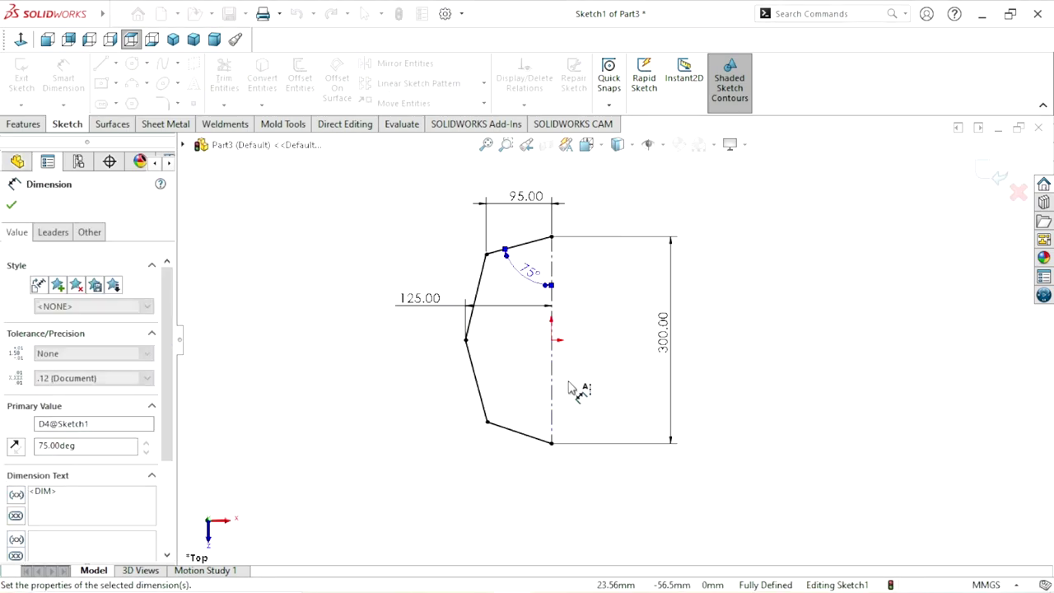
pyautogui.scroll(-2, 567, 391)
pyautogui.scroll(-1, 581, 370)
pyautogui.scroll(-1, 599, 361)
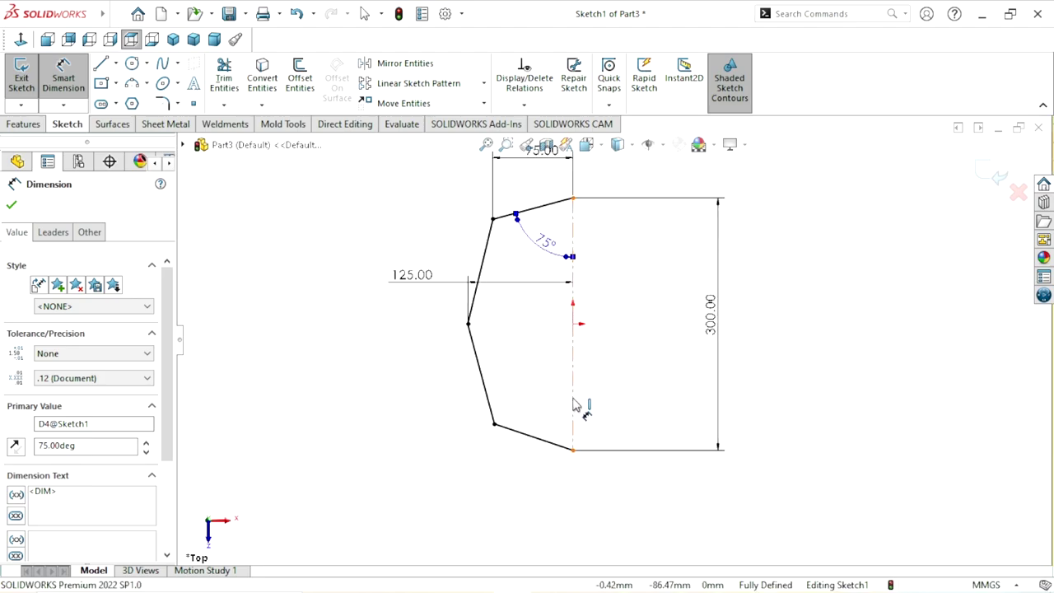
# - Try an angle dimension on the bottom slanted line and discard it as over-defining
pyautogui.click(563, 447)
pyautogui.click(549, 449)
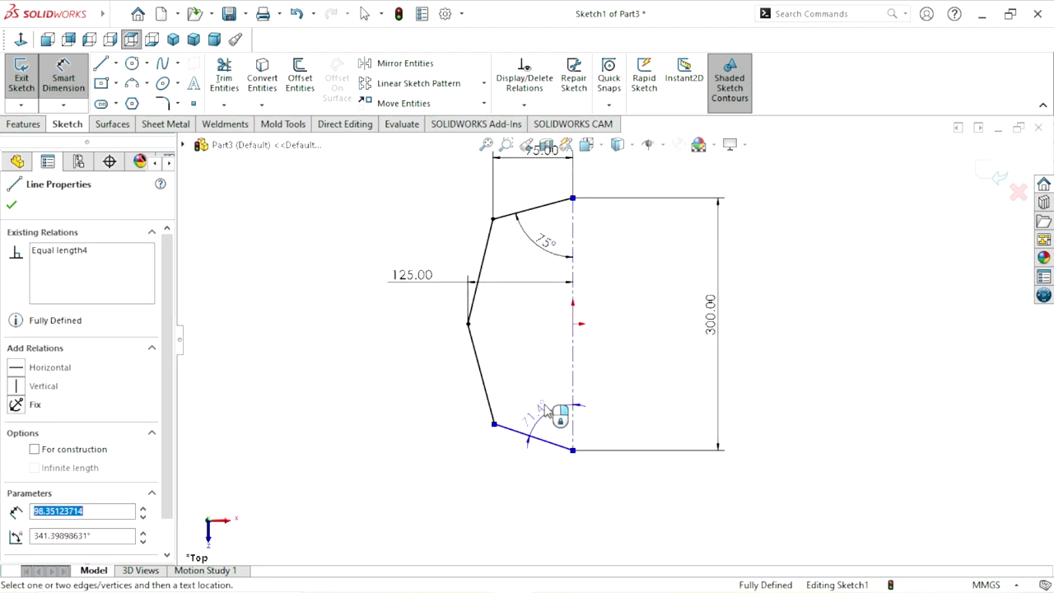
pyautogui.click(545, 410)
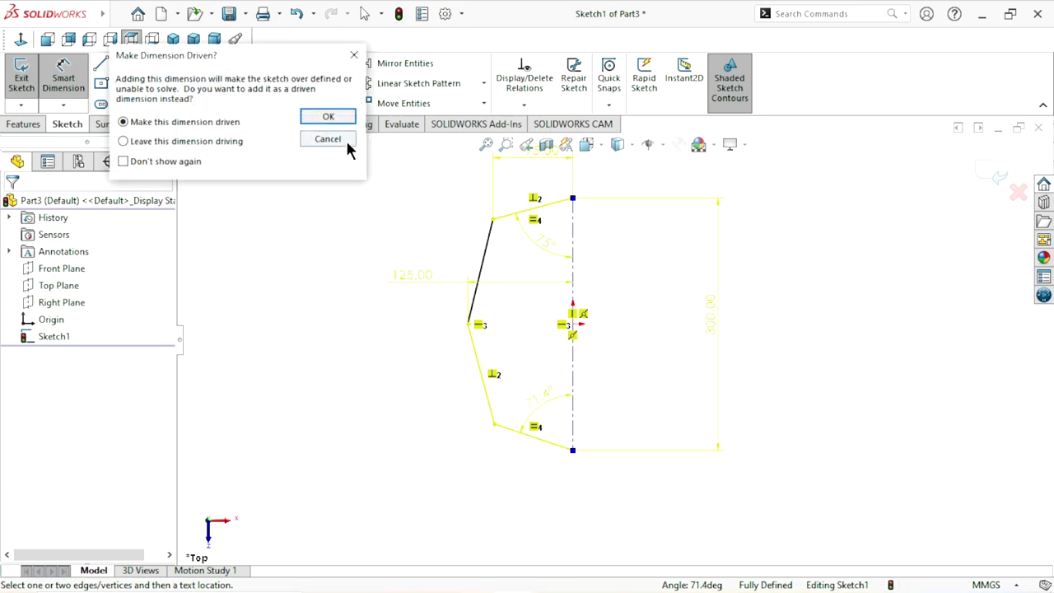
pyautogui.click(346, 139)
pyautogui.scroll(-1, 616, 384)
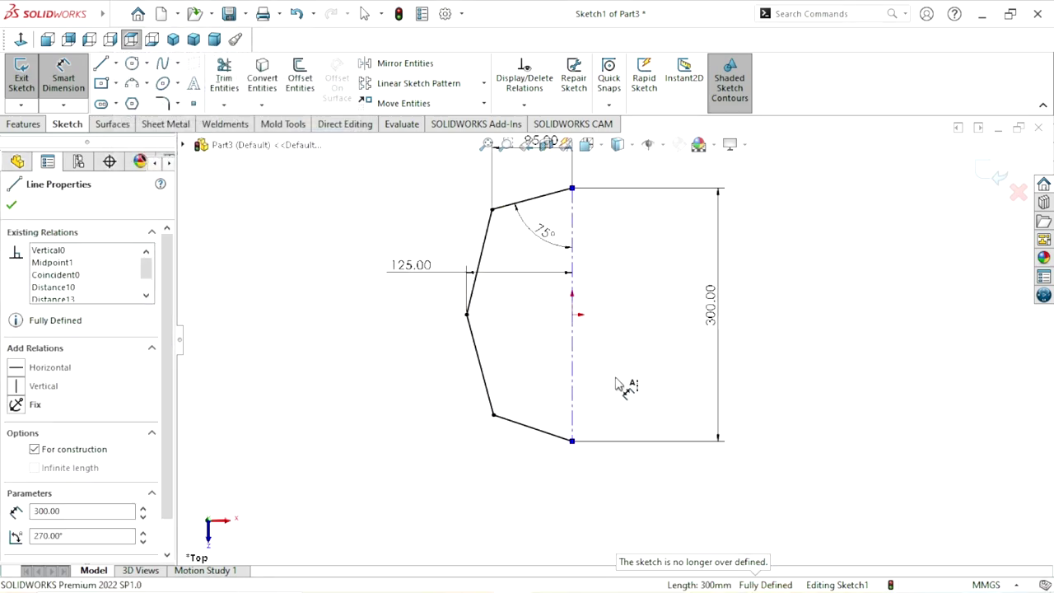
pyautogui.scroll(1, 634, 370)
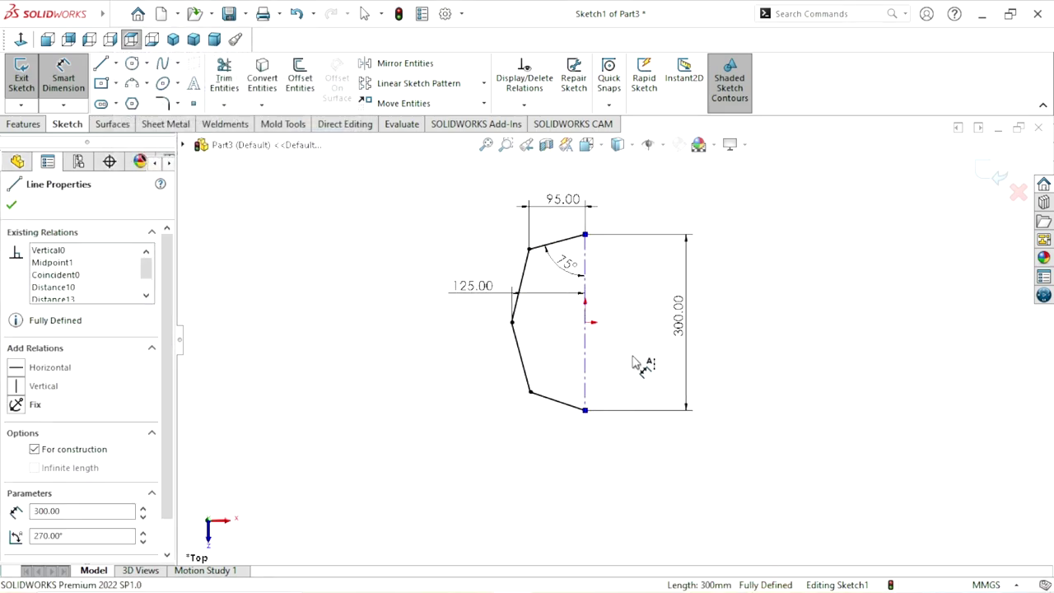
pyautogui.scroll(1, 634, 367)
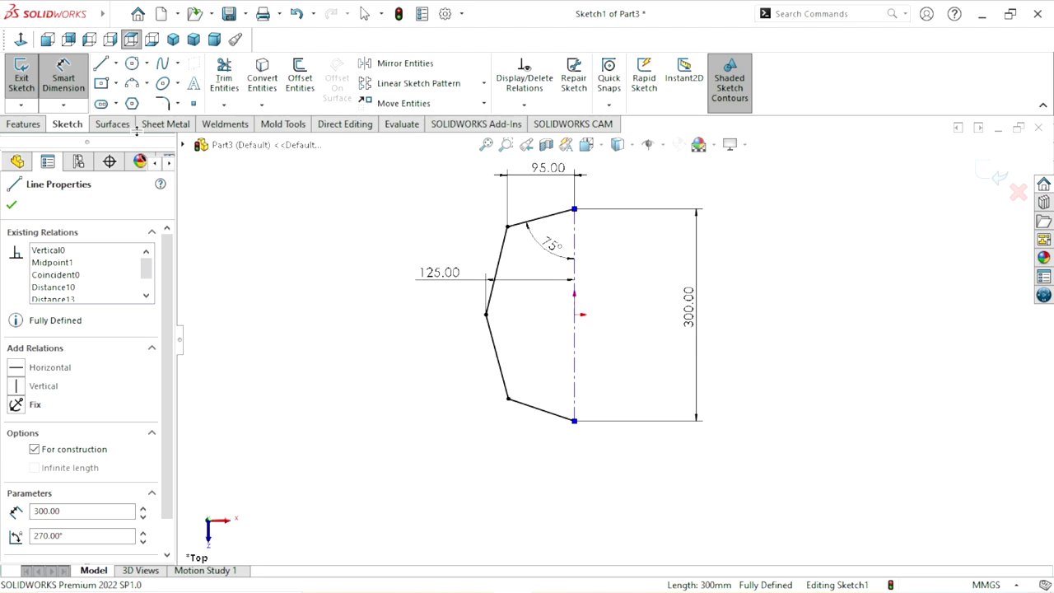
# - Try a 93.21 dimension between the bottom vertices and cancel it as over-defining
pyautogui.click(507, 399)
pyautogui.click(574, 421)
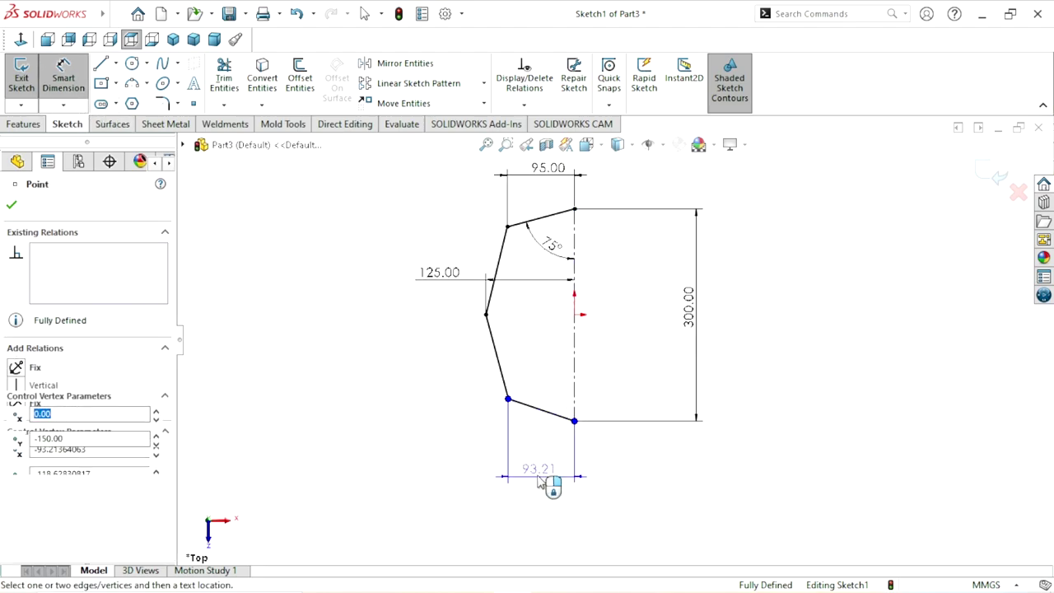
pyautogui.click(539, 481)
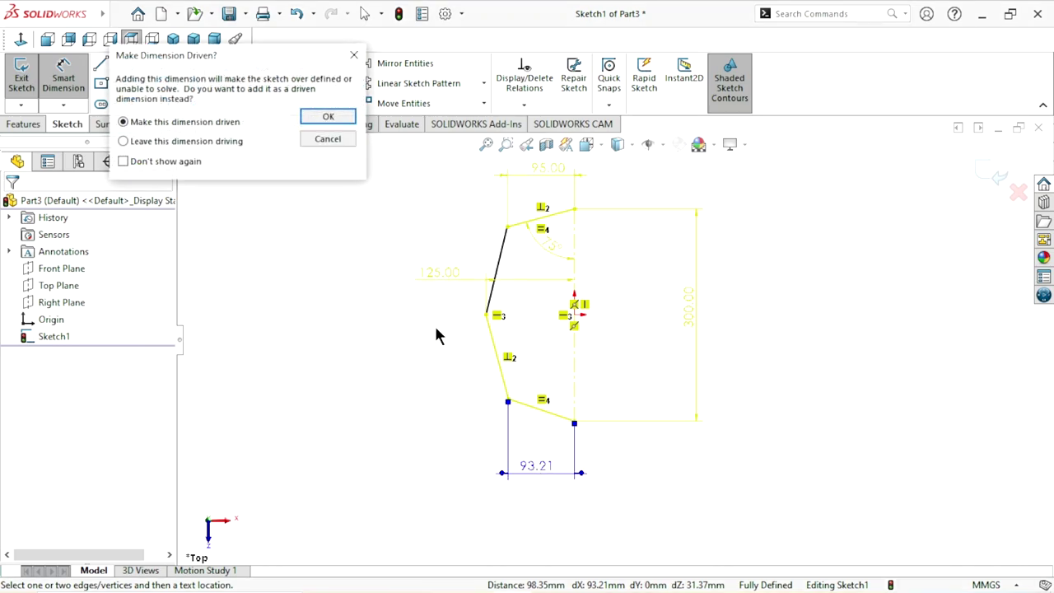
pyautogui.click(327, 140)
pyautogui.scroll(1, 622, 361)
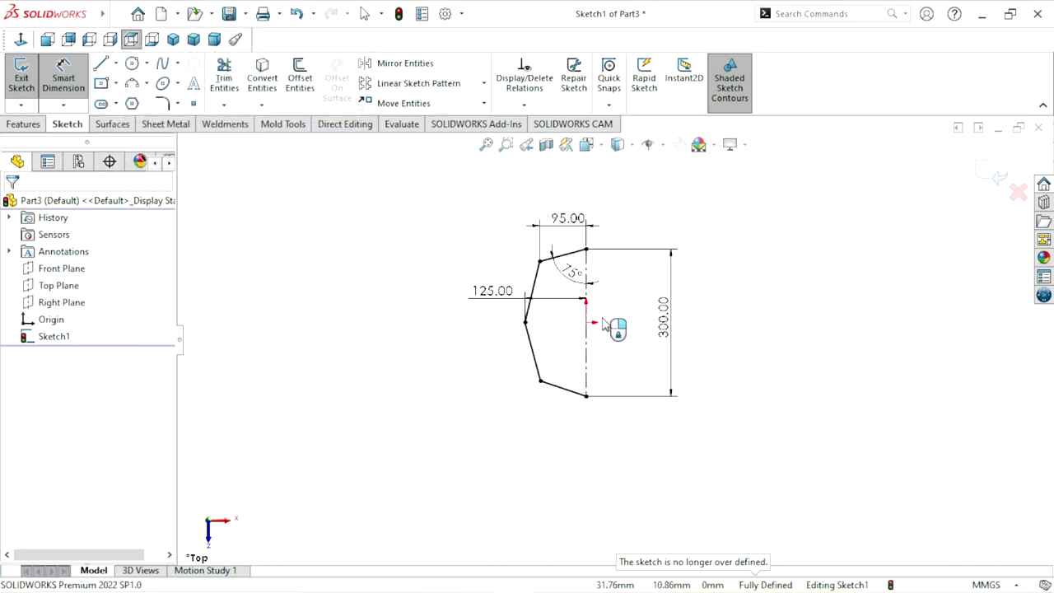
pyautogui.scroll(-1, 616, 329)
# - Abandon an angle dimension between the top and bottom slanted lines
pyautogui.click(553, 228)
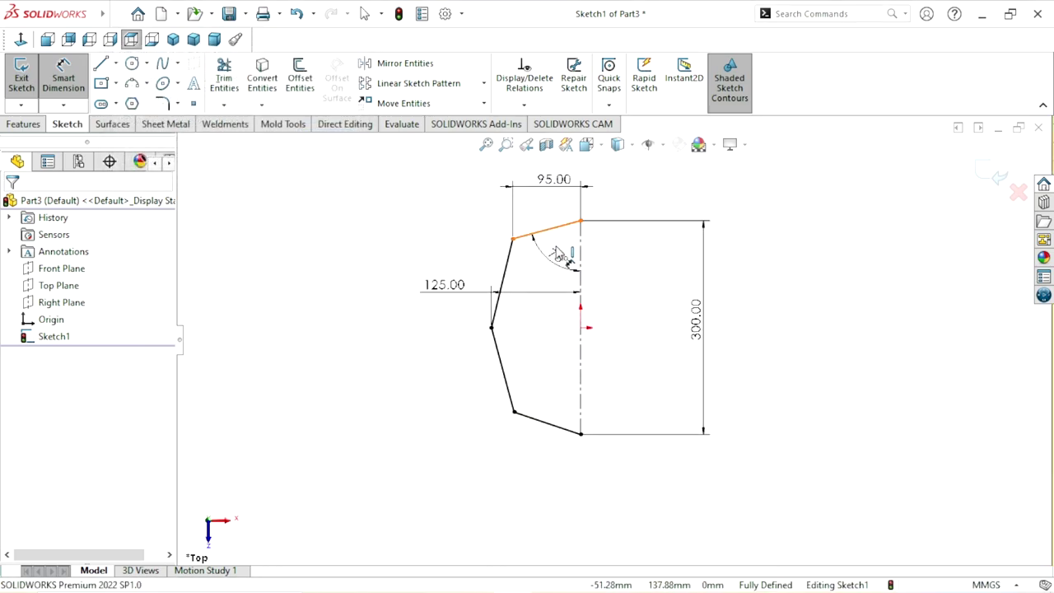
pyautogui.click(543, 422)
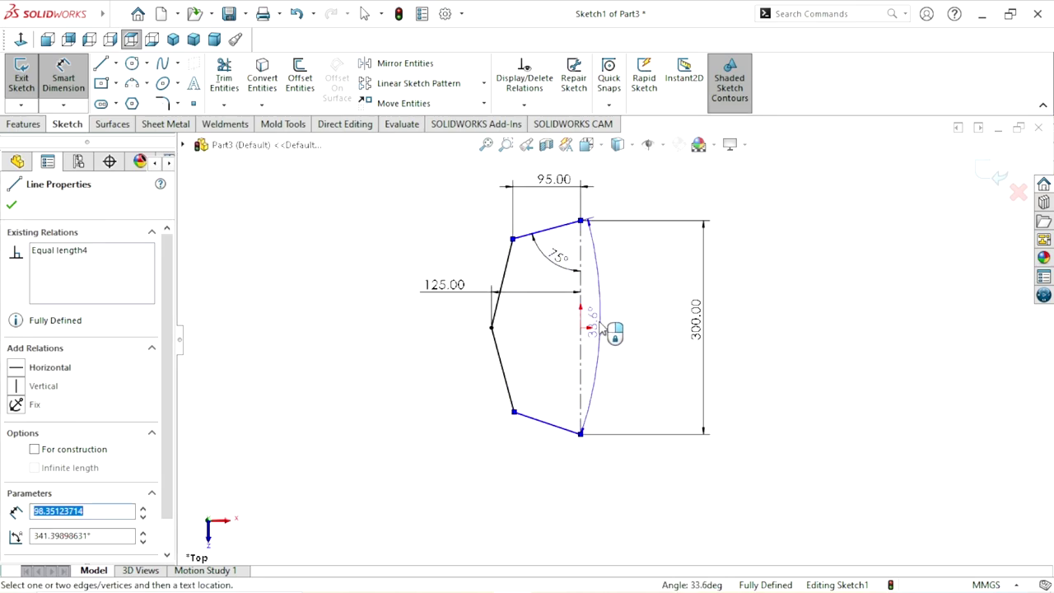
pyautogui.press('Escape')
pyautogui.scroll(2, 602, 346)
pyautogui.scroll(-1, 650, 308)
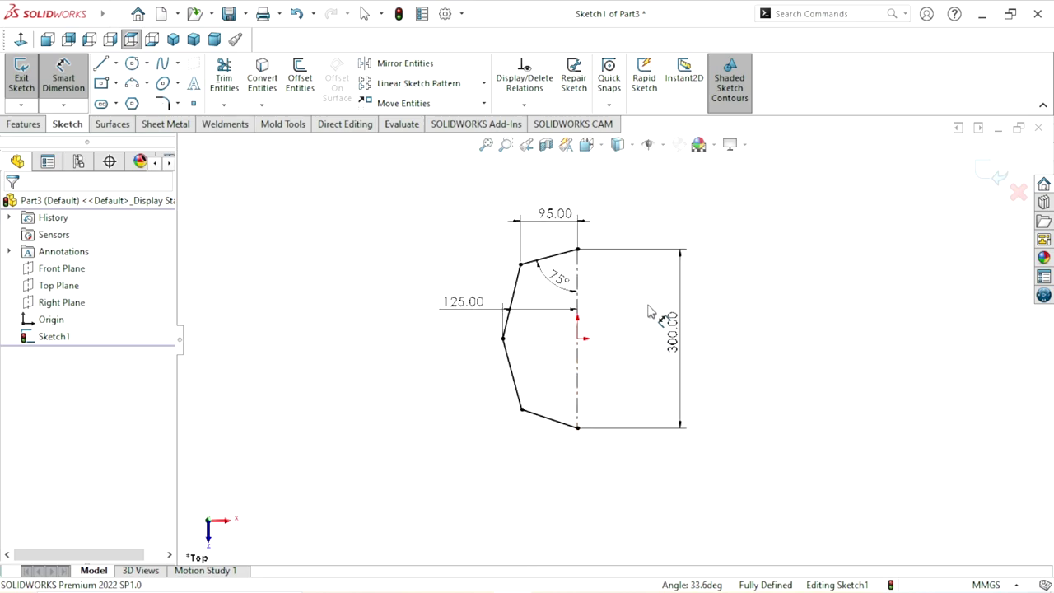
pyautogui.scroll(-1, 649, 308)
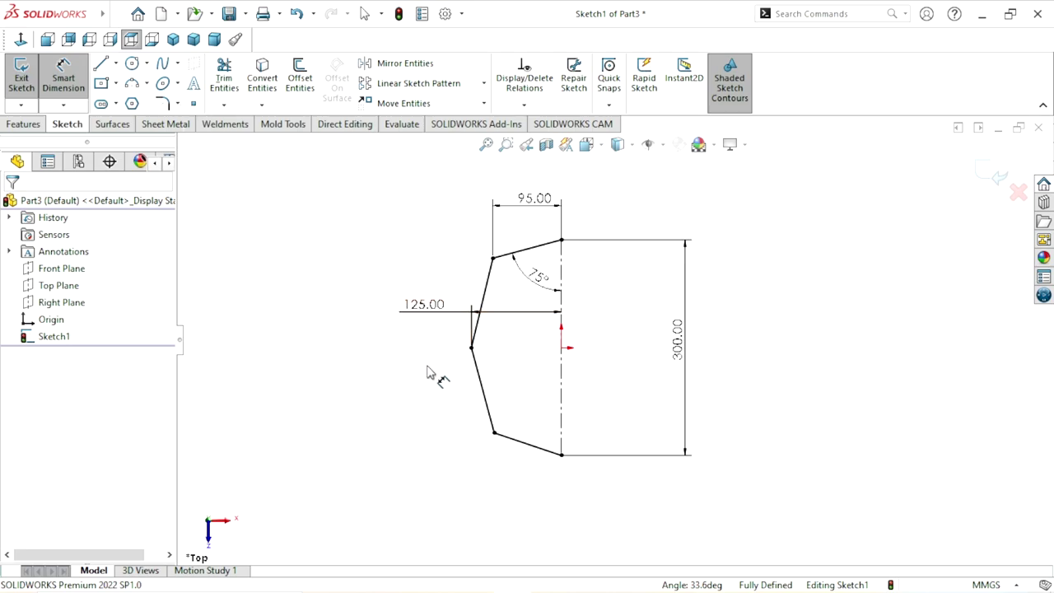
# - Trim away the two lower profile lines and add a horizontal centerline from the leftmost point to the origin
pyautogui.click(221, 80)
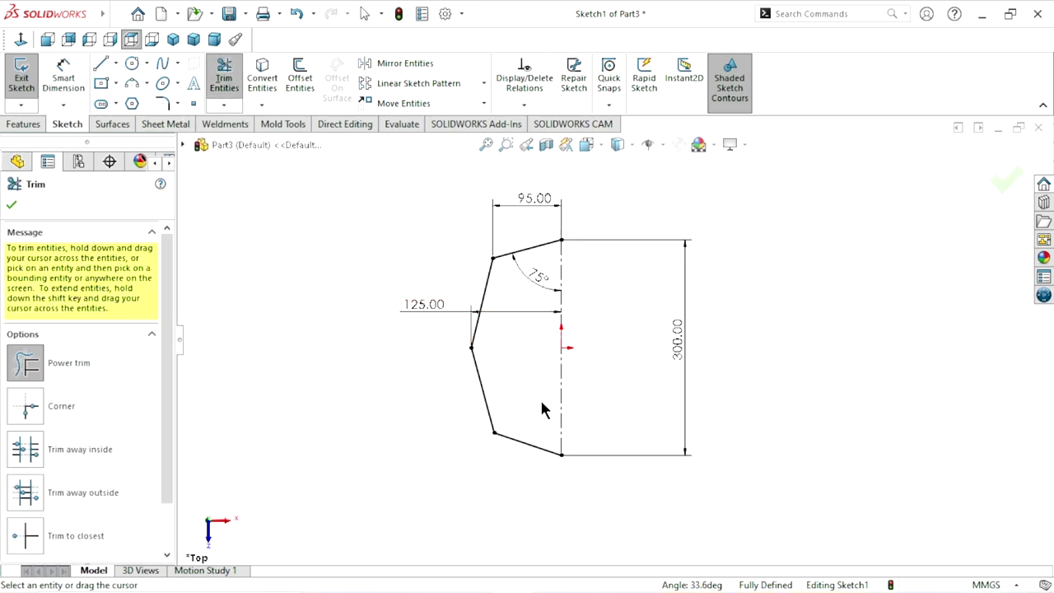
pyautogui.moveTo(527, 392)
pyautogui.mouseDown()
pyautogui.moveTo(473, 423)
pyautogui.moveTo(536, 473)
pyautogui.mouseUp()
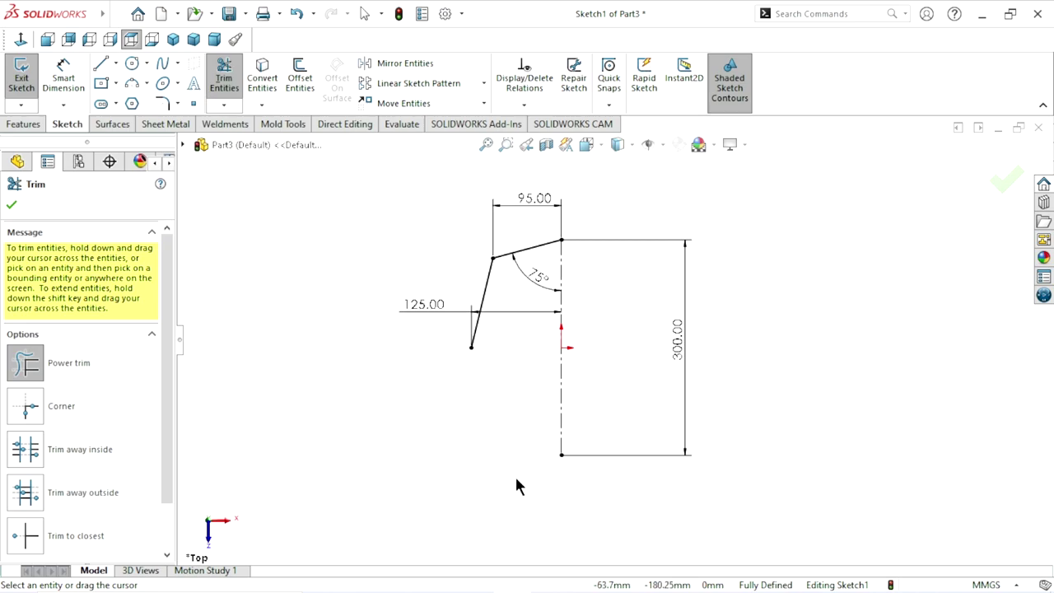
pyautogui.click(115, 63)
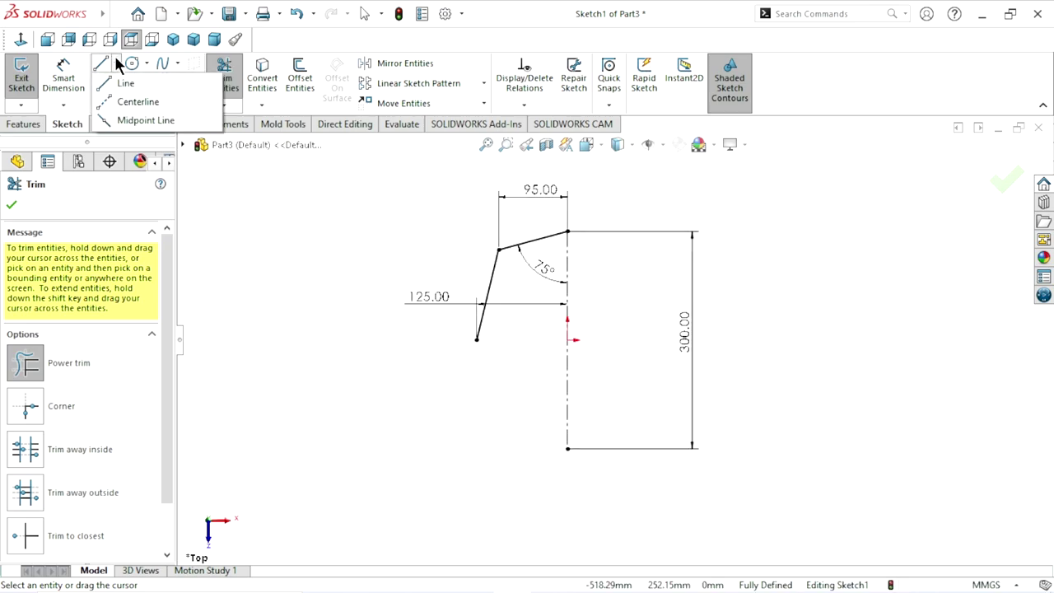
pyautogui.click(124, 95)
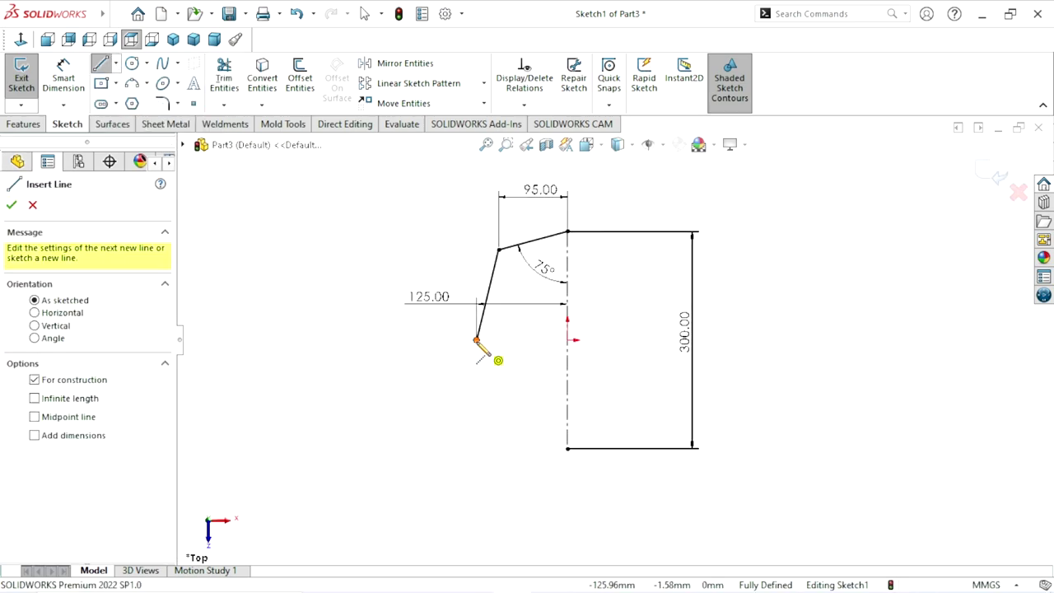
pyautogui.click(478, 338)
pyautogui.click(567, 341)
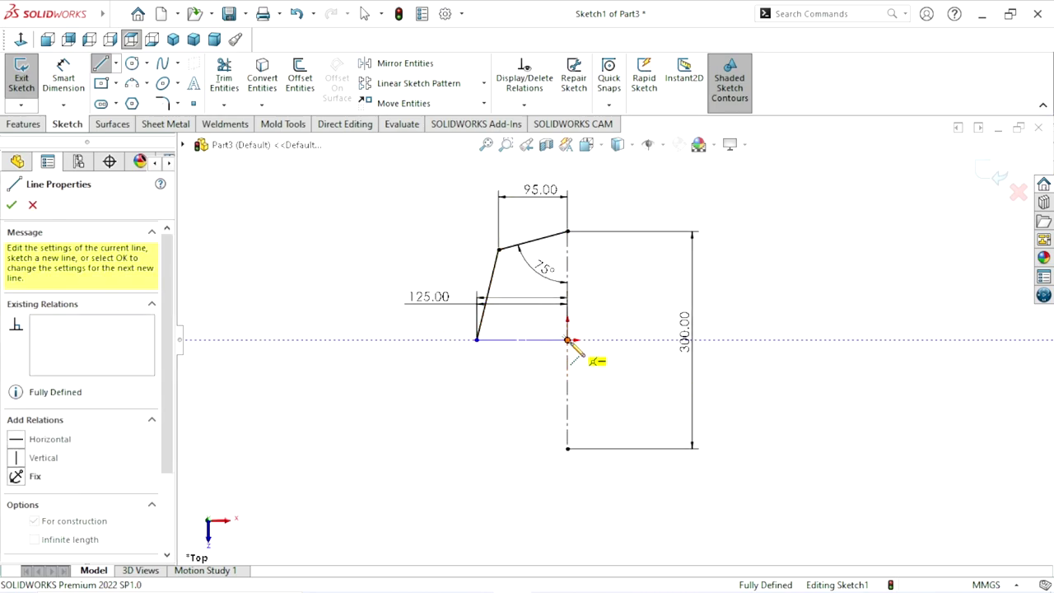
pyautogui.rightClick(630, 309)
pyautogui.click(650, 310)
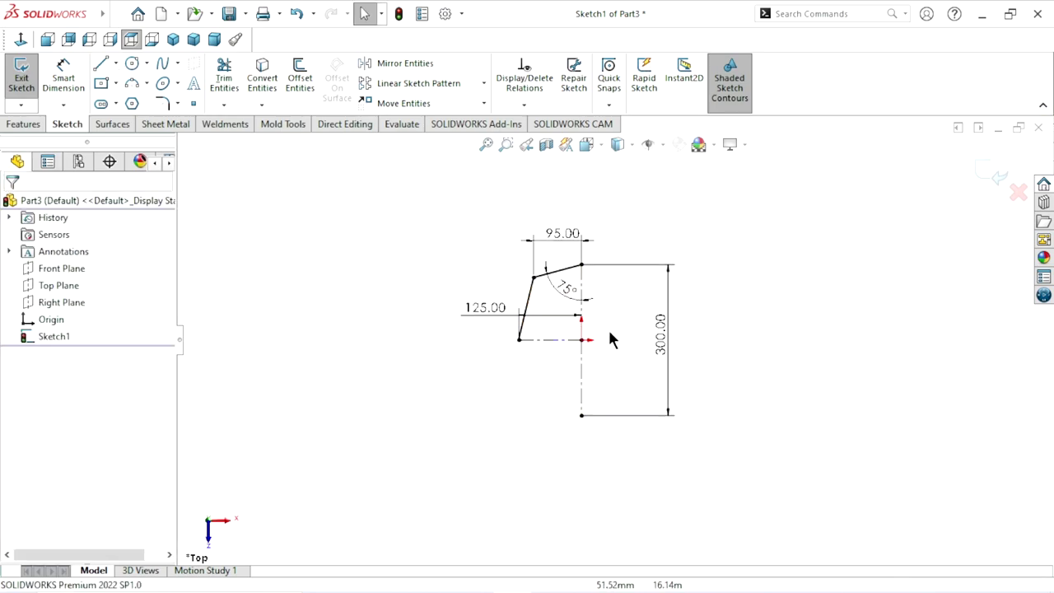
# - Mirror the two upper-left lines about the horizontal centerline to form the lower-left lines
pyautogui.click(411, 68)
pyautogui.click(545, 245)
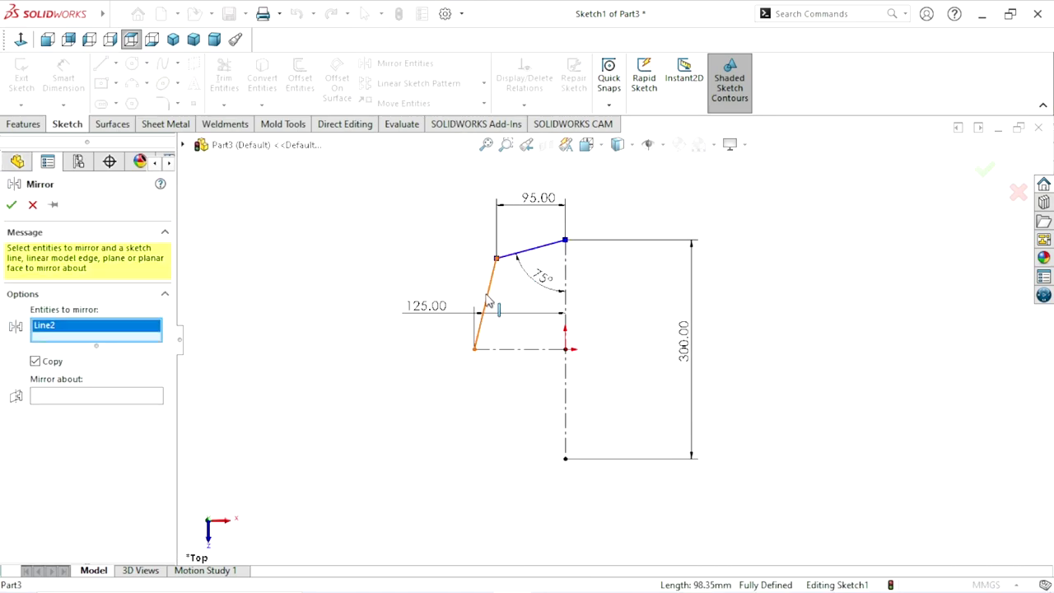
pyautogui.click(486, 302)
pyautogui.click(60, 410)
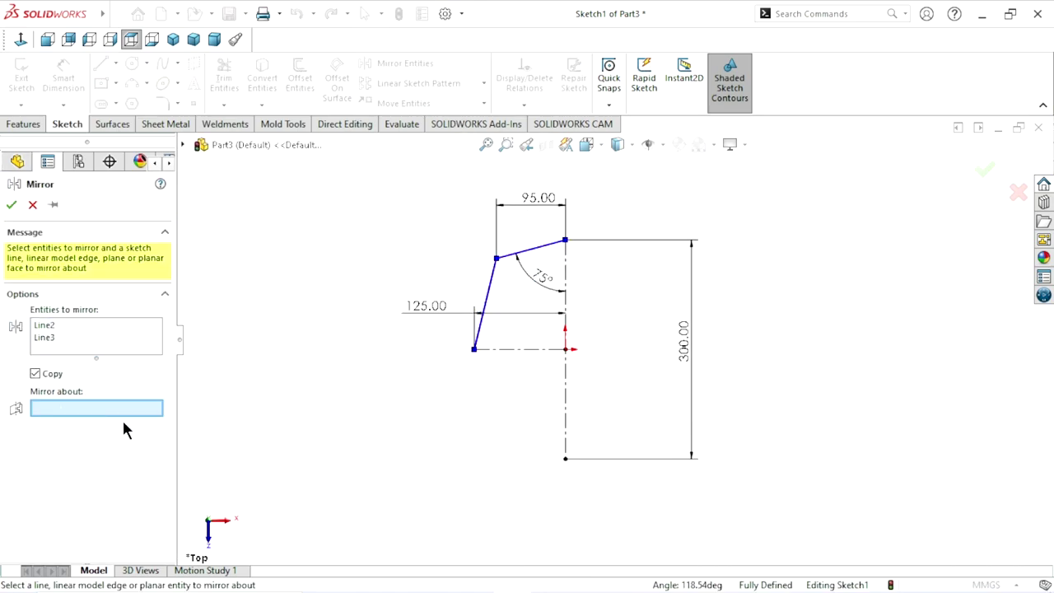
pyautogui.click(563, 363)
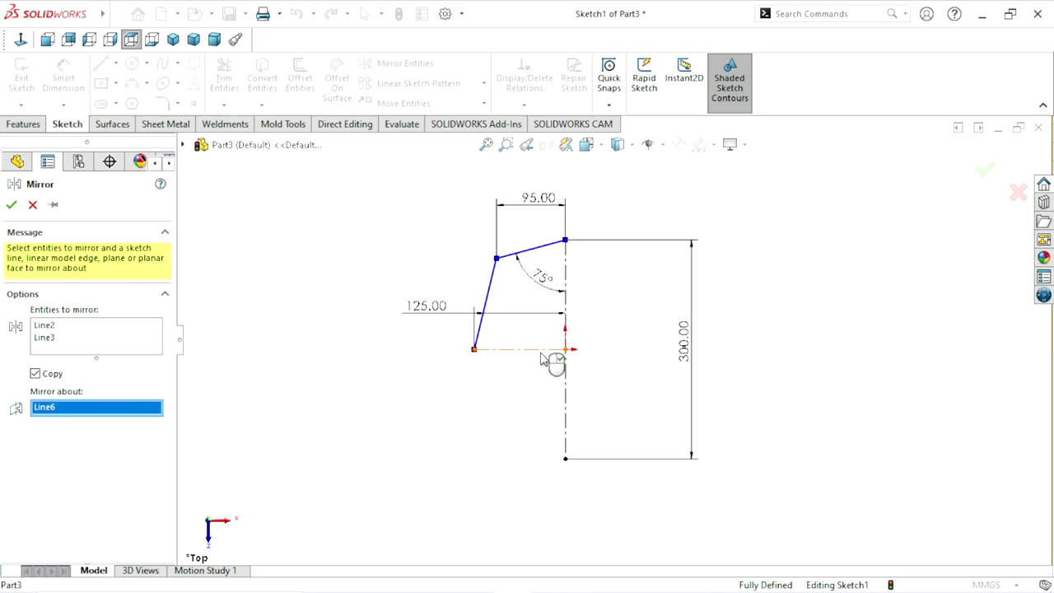
pyautogui.click(11, 204)
pyautogui.scroll(1, 618, 359)
pyautogui.scroll(-2, 708, 346)
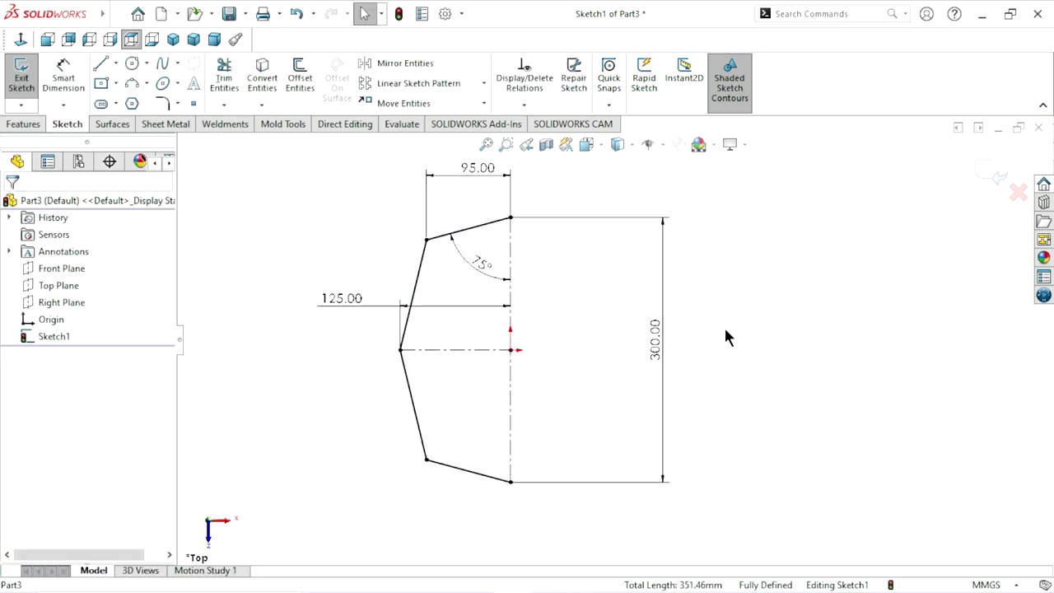
pyautogui.scroll(1, 685, 376)
pyautogui.scroll(-1, 611, 346)
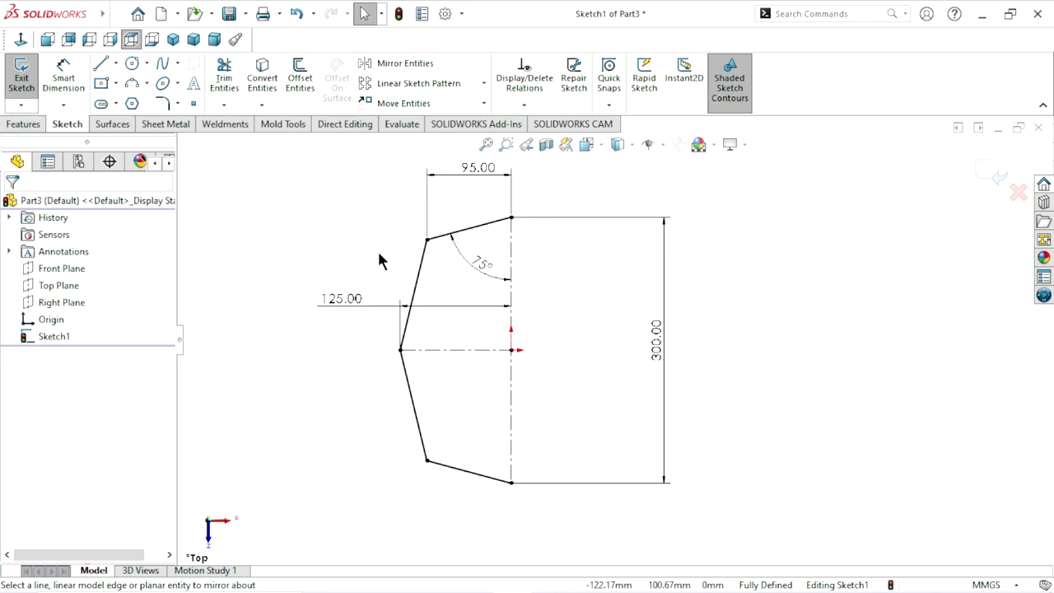
# - Mirror all four left-side lines about the vertical centerline
pyautogui.click(398, 65)
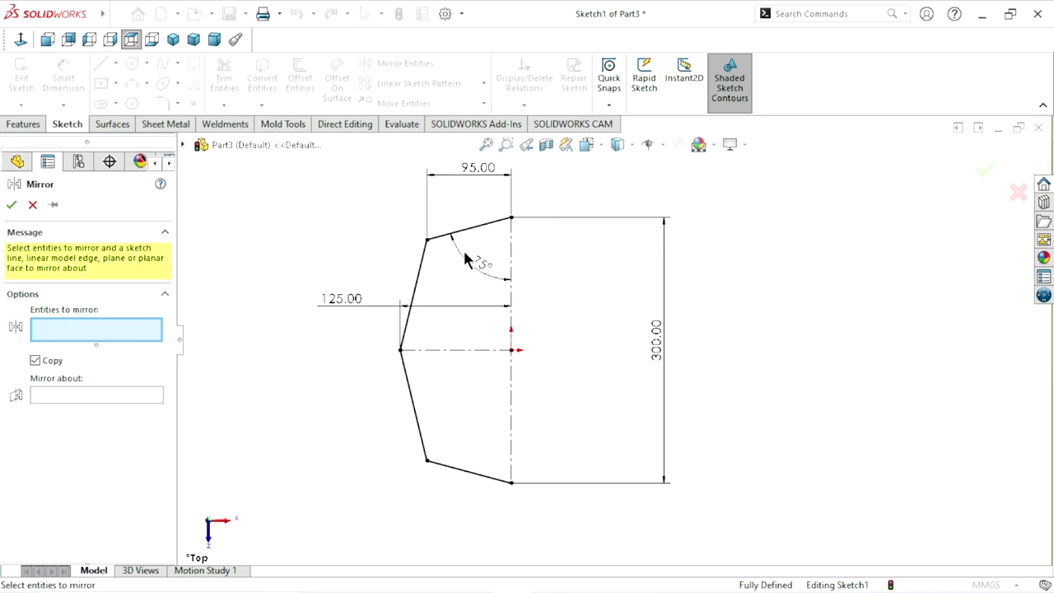
pyautogui.click(480, 235)
pyautogui.click(416, 288)
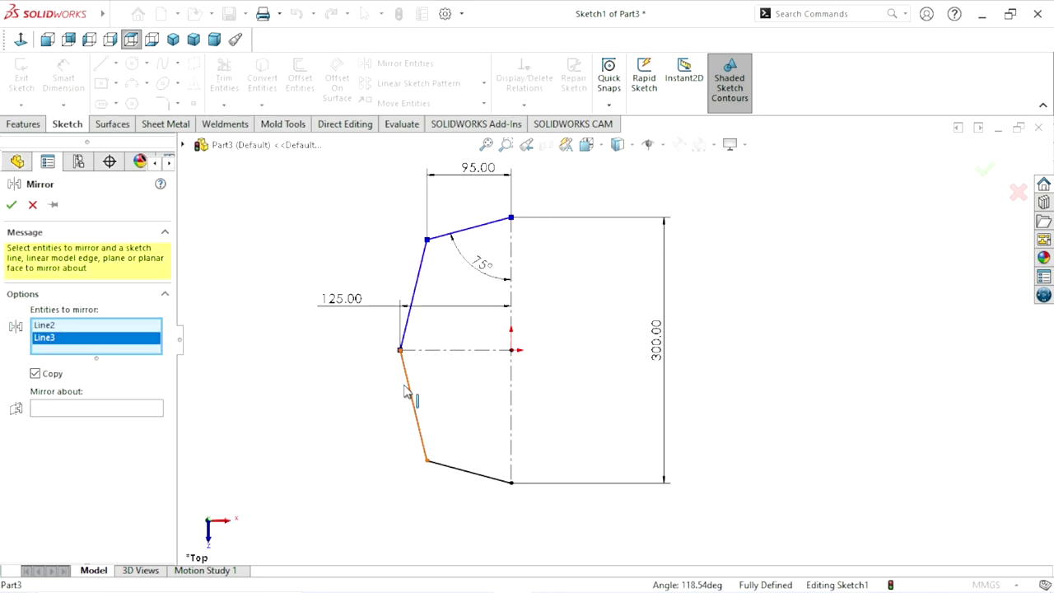
pyautogui.click(409, 393)
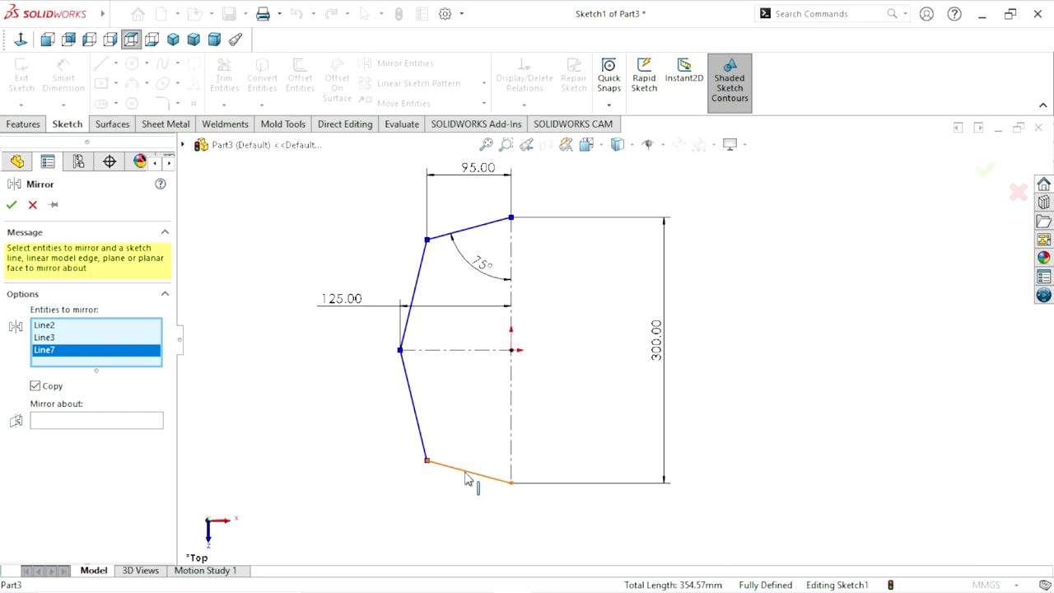
pyautogui.click(467, 480)
pyautogui.click(68, 434)
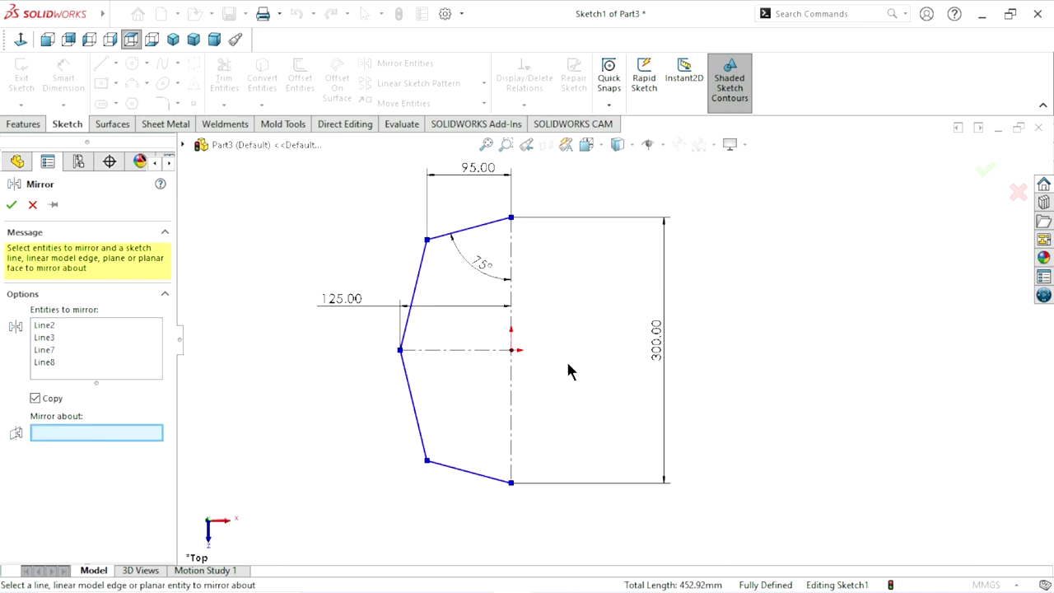
pyautogui.click(510, 403)
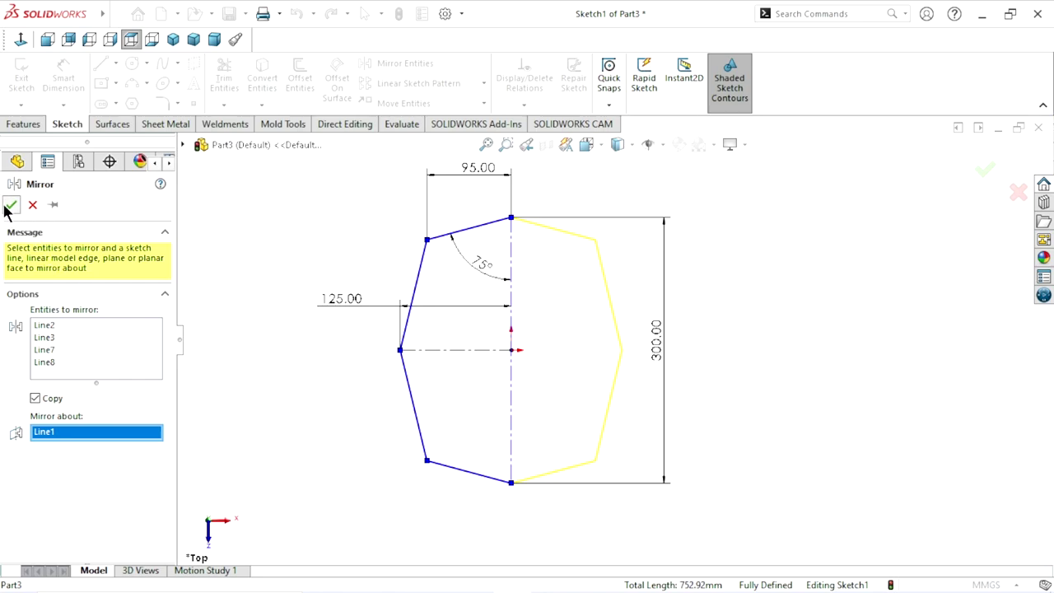
pyautogui.click(7, 207)
pyautogui.scroll(2, 708, 392)
# - Start a Sketch Fillet with a 20 mm radius for the octagon's corners
pyautogui.scroll(-2, 615, 280)
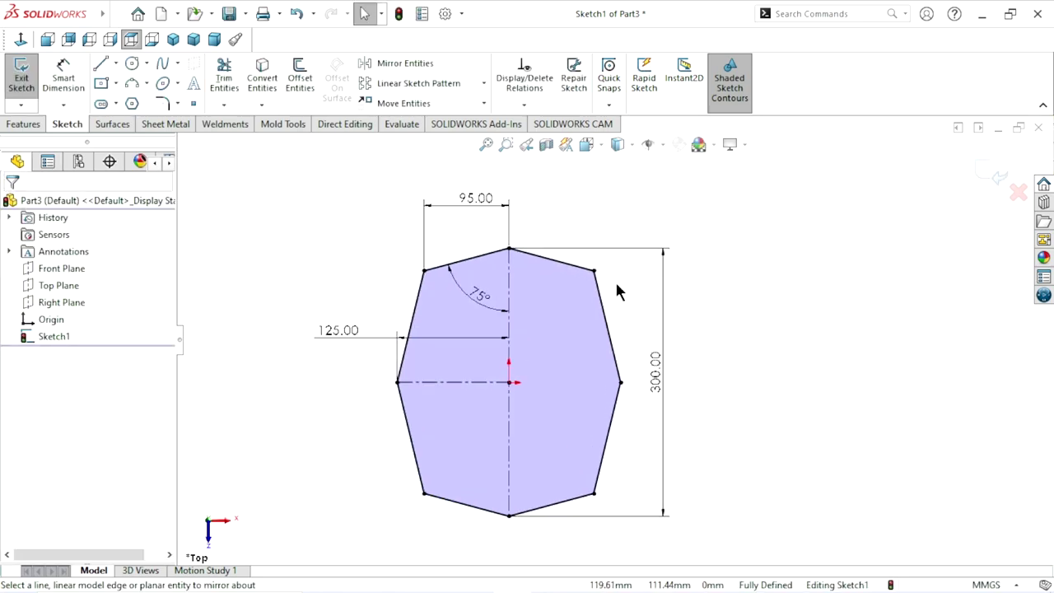
pyautogui.scroll(1, 615, 280)
pyautogui.scroll(-1, 597, 389)
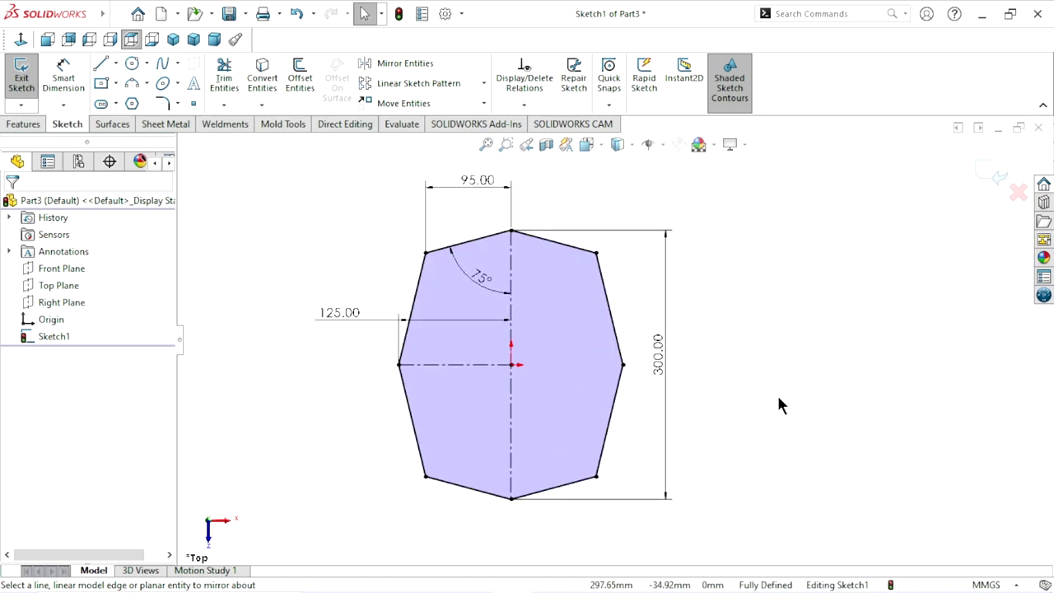
pyautogui.scroll(1, 756, 385)
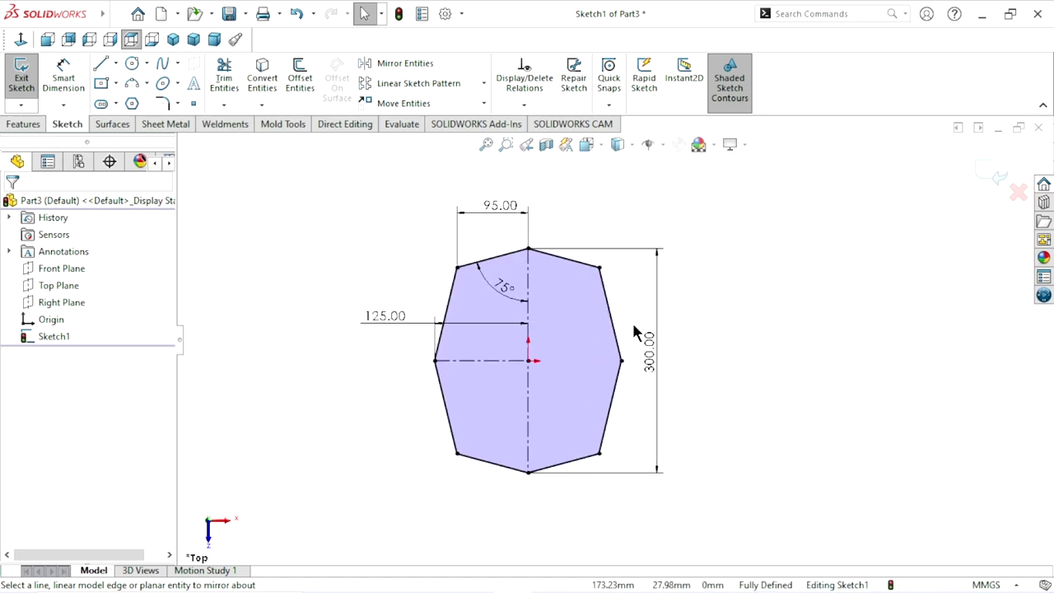
pyautogui.scroll(1, 669, 401)
pyautogui.scroll(-2, 789, 335)
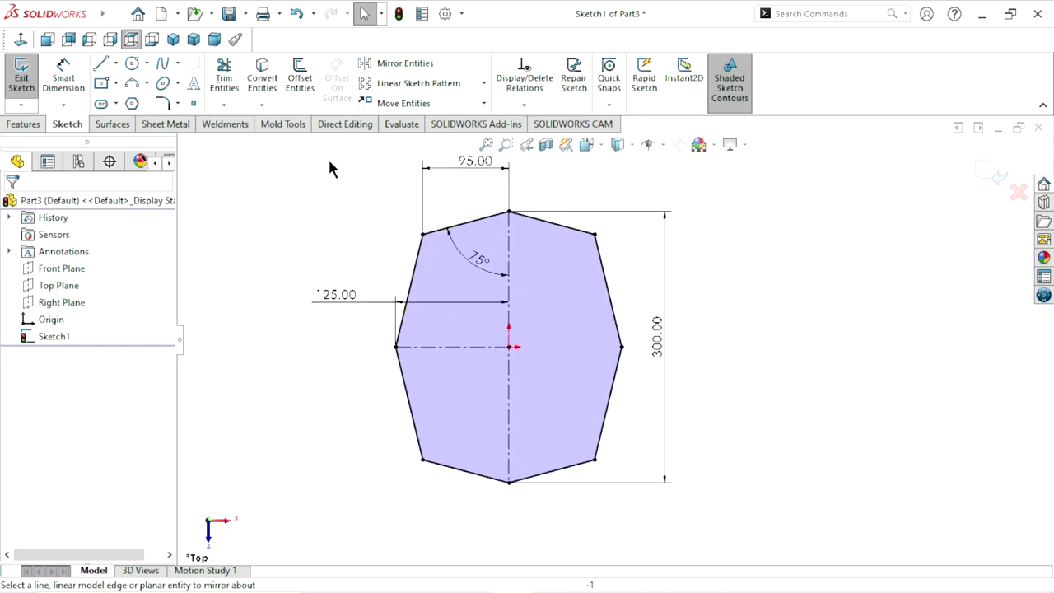
pyautogui.click(163, 102)
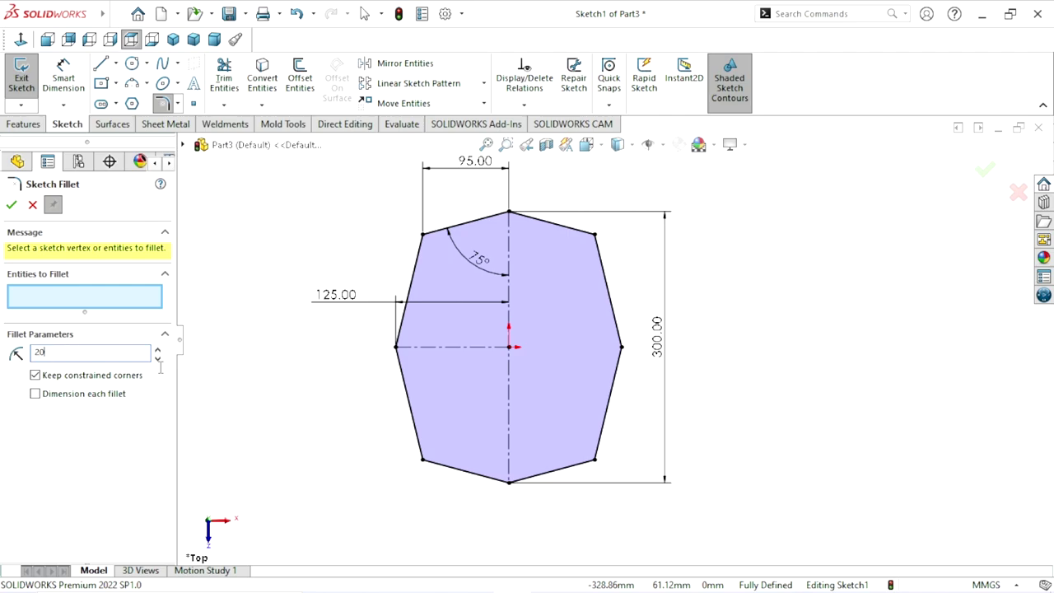
# - Round the octagon's four diagonal corners with R20 sketch fillets
pyautogui.click(423, 461)
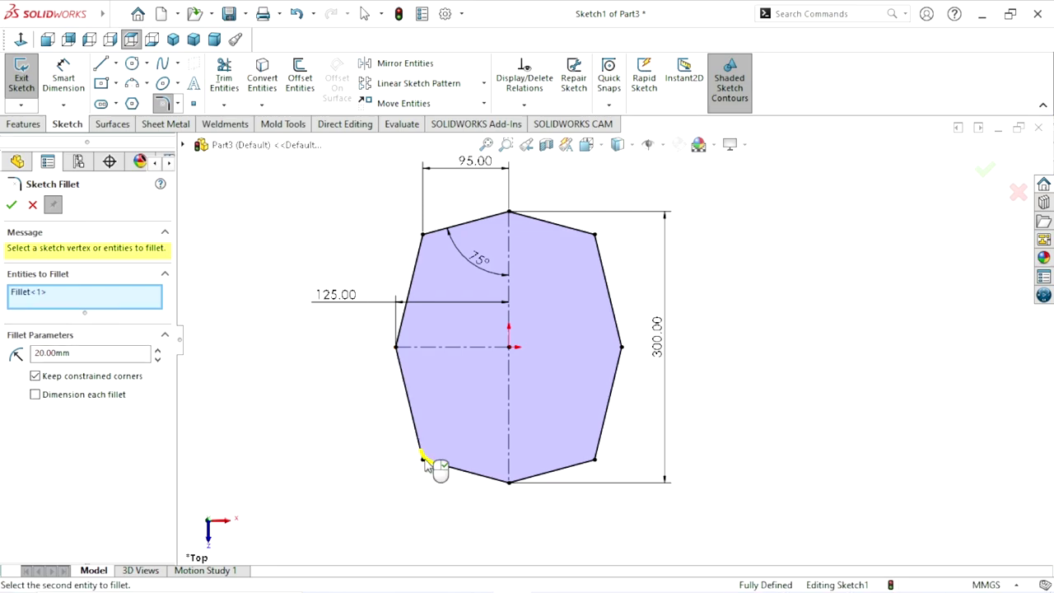
pyautogui.click(594, 461)
pyautogui.click(594, 237)
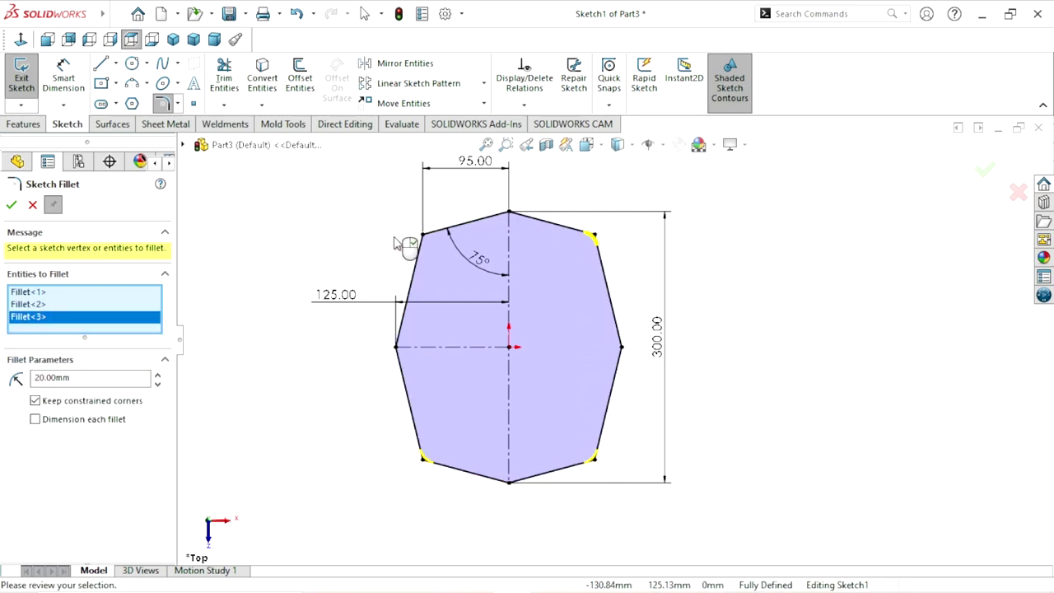
pyautogui.click(423, 235)
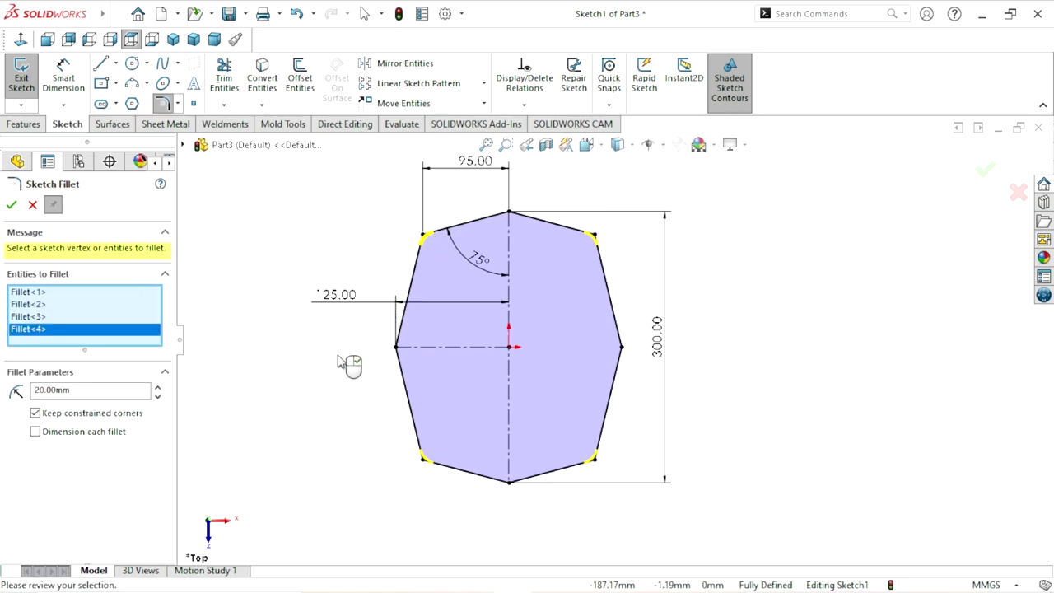
pyautogui.click(11, 209)
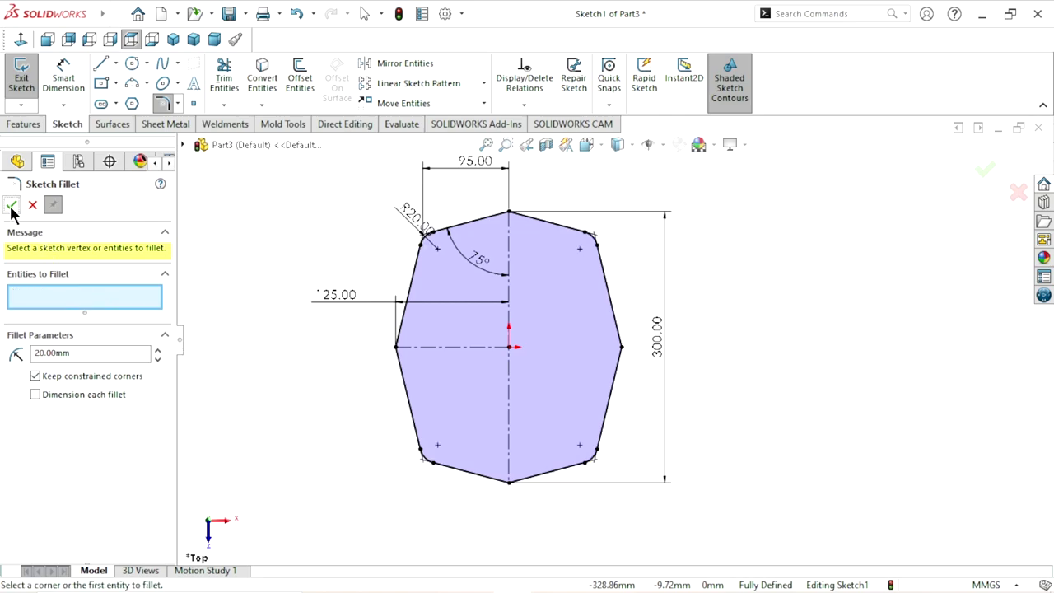
# - Fillet the top, bottom, left and right corners with a 50 mm radius
pyautogui.moveTo(86, 353); pyautogui.dragTo(15, 346)
pyautogui.write('50')
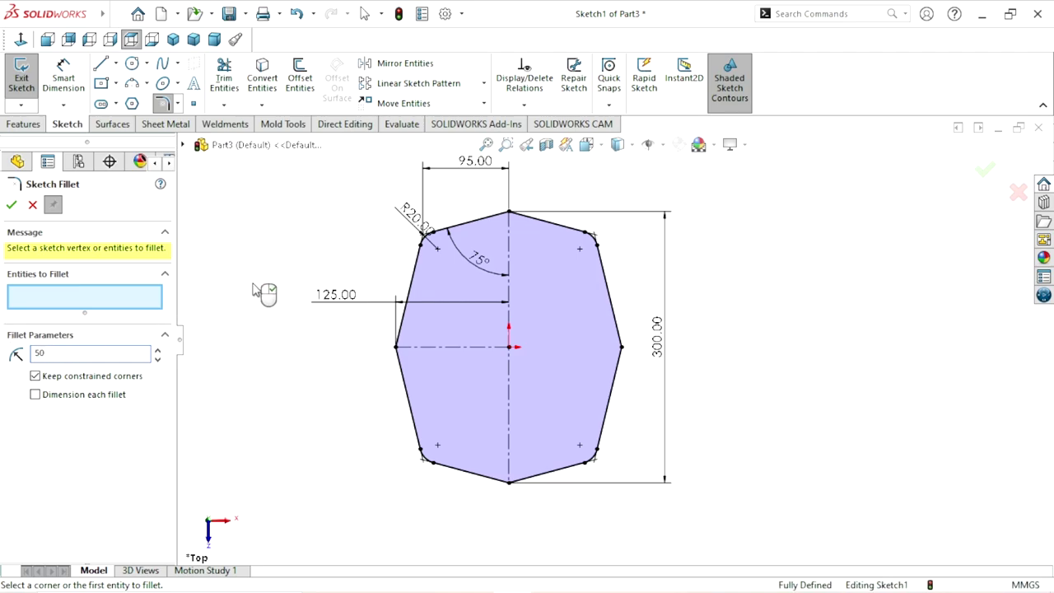
pyautogui.click(510, 214)
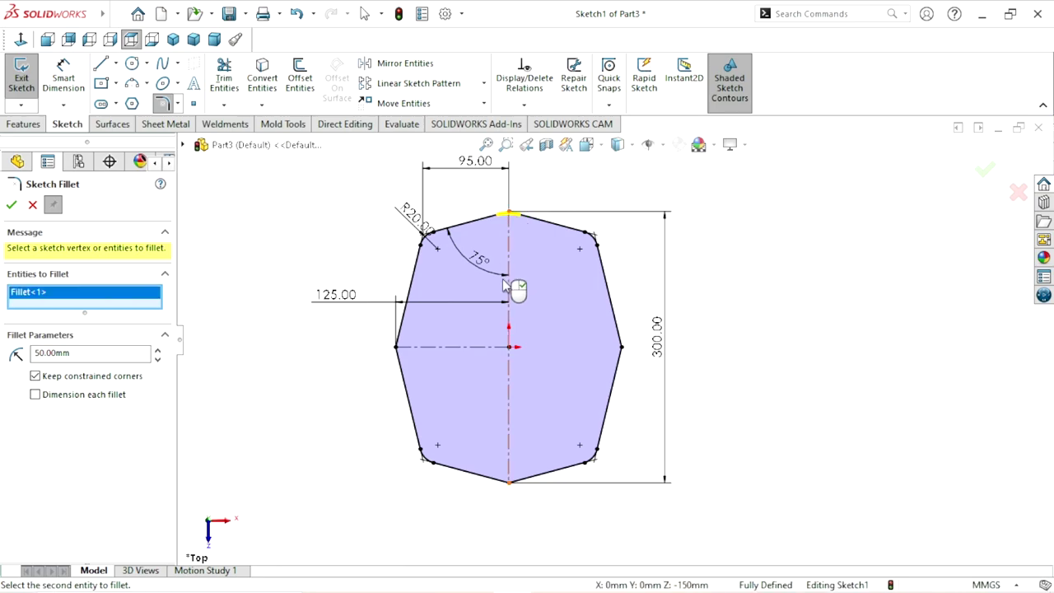
pyautogui.click(509, 482)
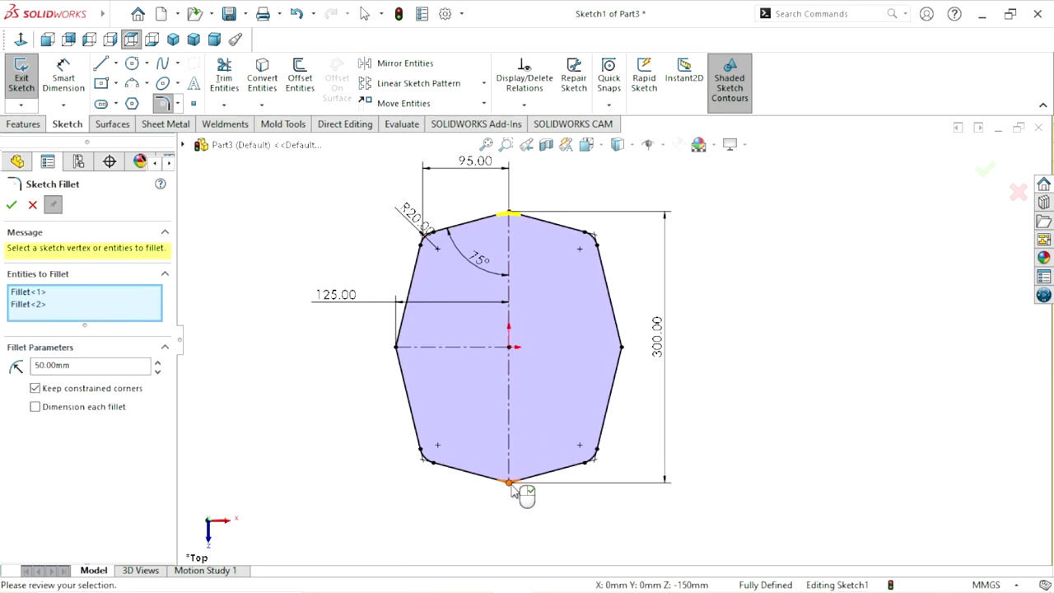
pyautogui.click(396, 347)
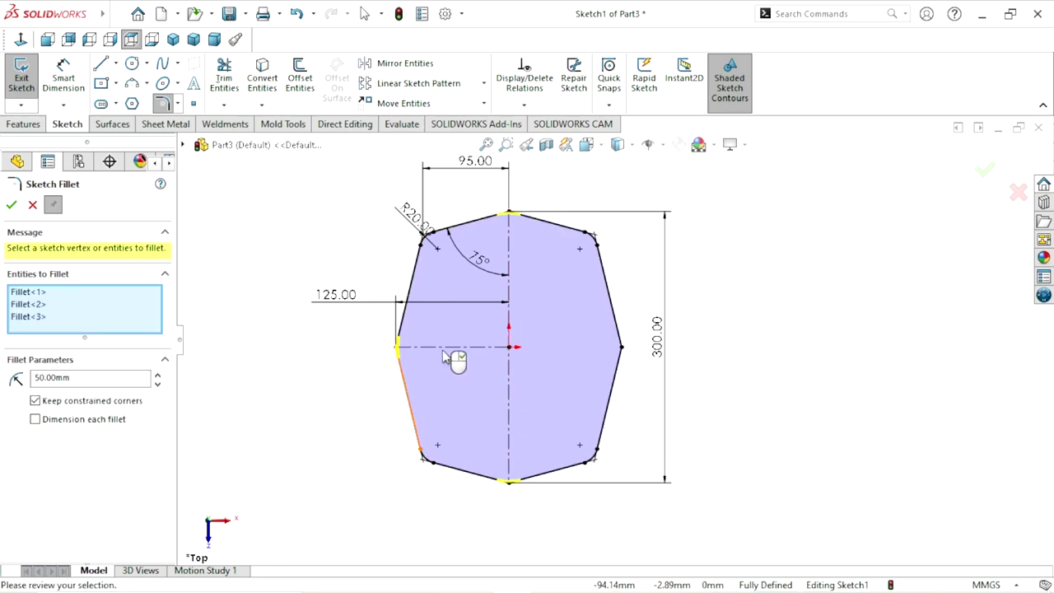
pyautogui.click(622, 347)
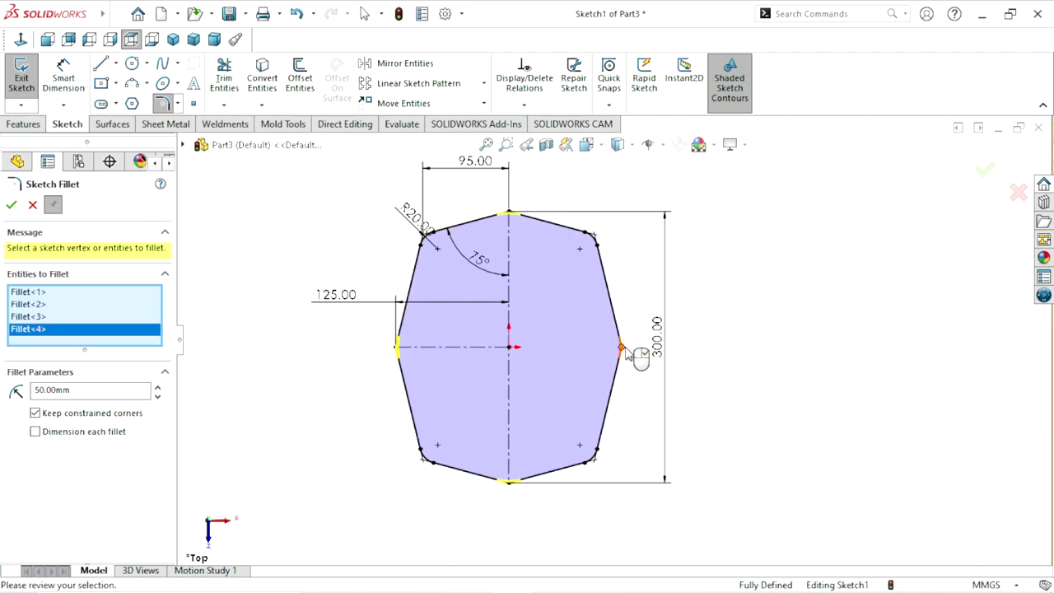
pyautogui.click(11, 206)
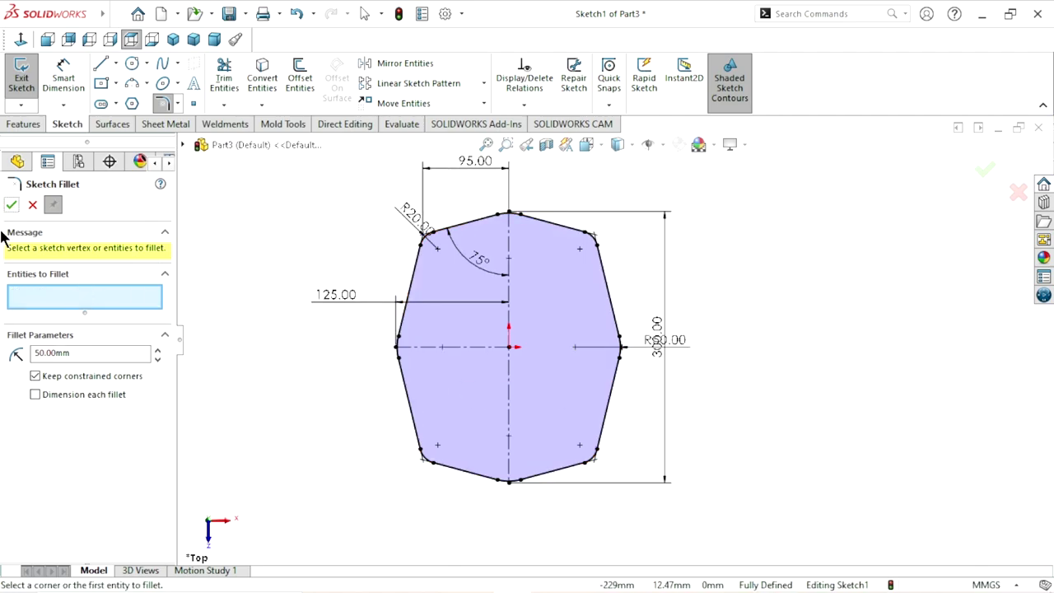
pyautogui.click(32, 203)
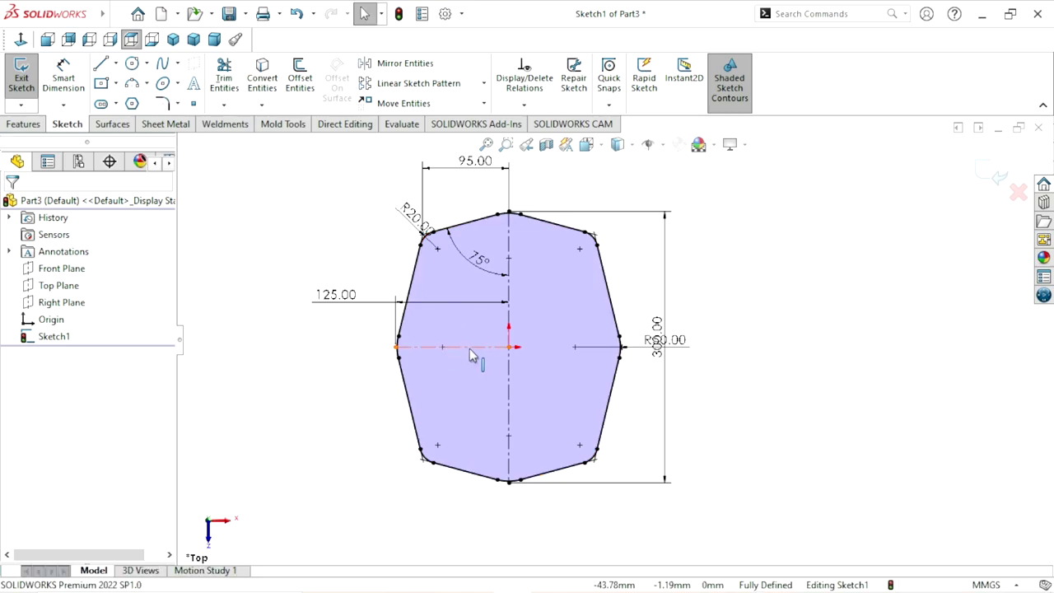
# - Drag the R50 and R20 labels clear of the overlapping dimensions
pyautogui.scroll(1, 470, 348)
pyautogui.scroll(-1, 563, 292)
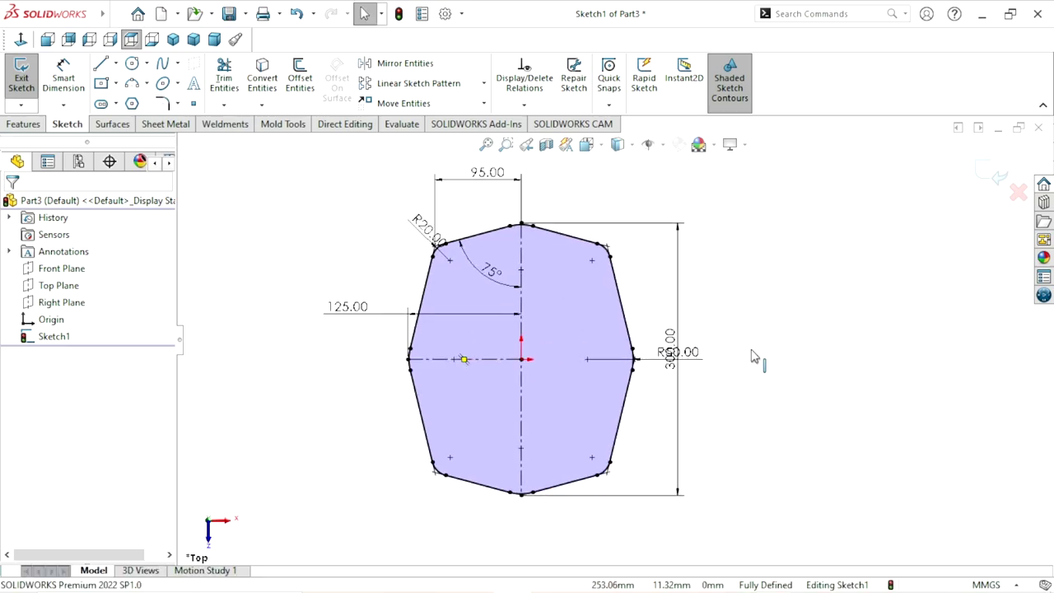
pyautogui.moveTo(679, 353)
pyautogui.mouseDown()
pyautogui.moveTo(638, 306)
pyautogui.moveTo(655, 318)
pyautogui.mouseUp()
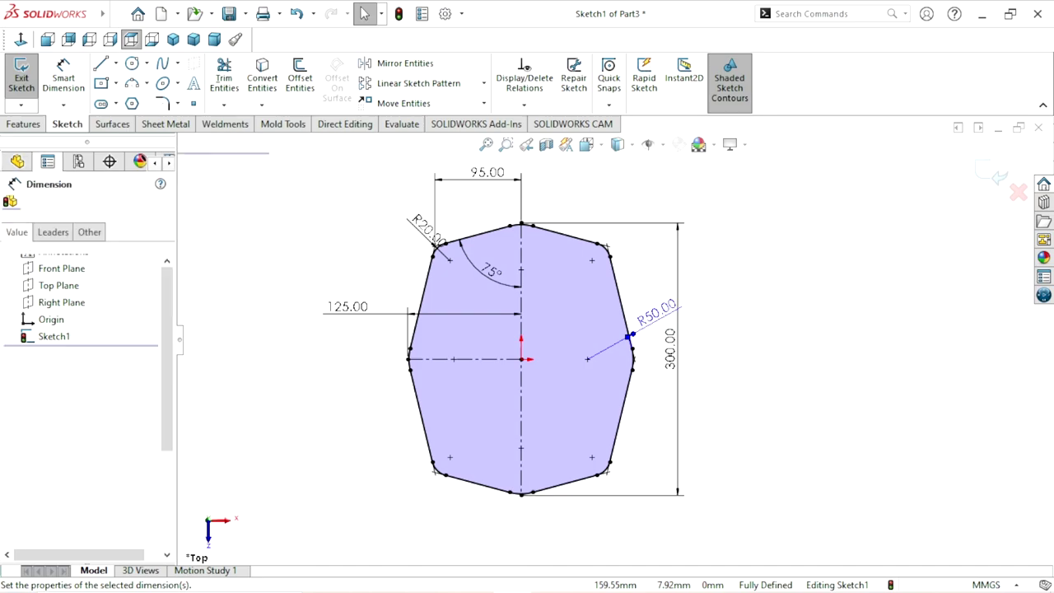
pyautogui.press('Escape')
pyautogui.scroll(1, 577, 363)
pyautogui.moveTo(452, 246); pyautogui.dragTo(437, 237)
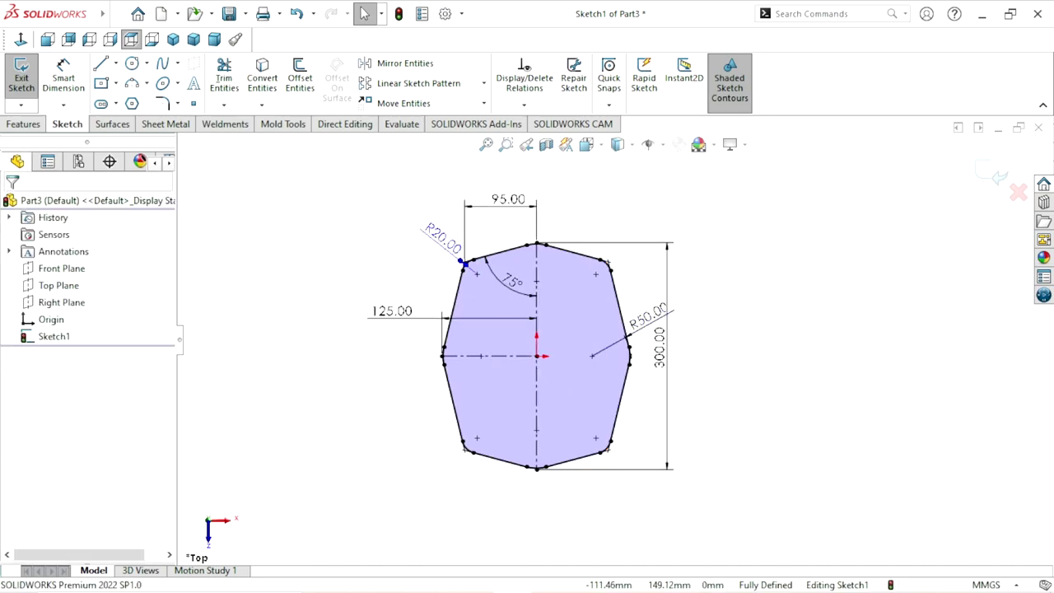
pyautogui.press('Escape')
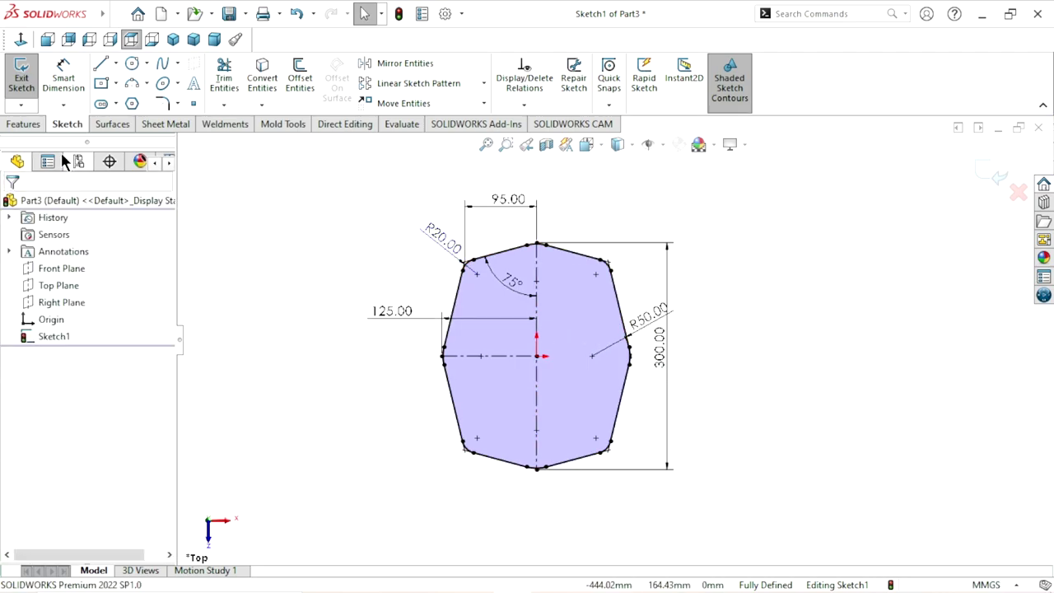
pyautogui.click(23, 125)
# - Extrude the filleted octagon sketch 20 mm blind as Boss-Extrude1, correcting a mistyped 200
pyautogui.click(27, 73)
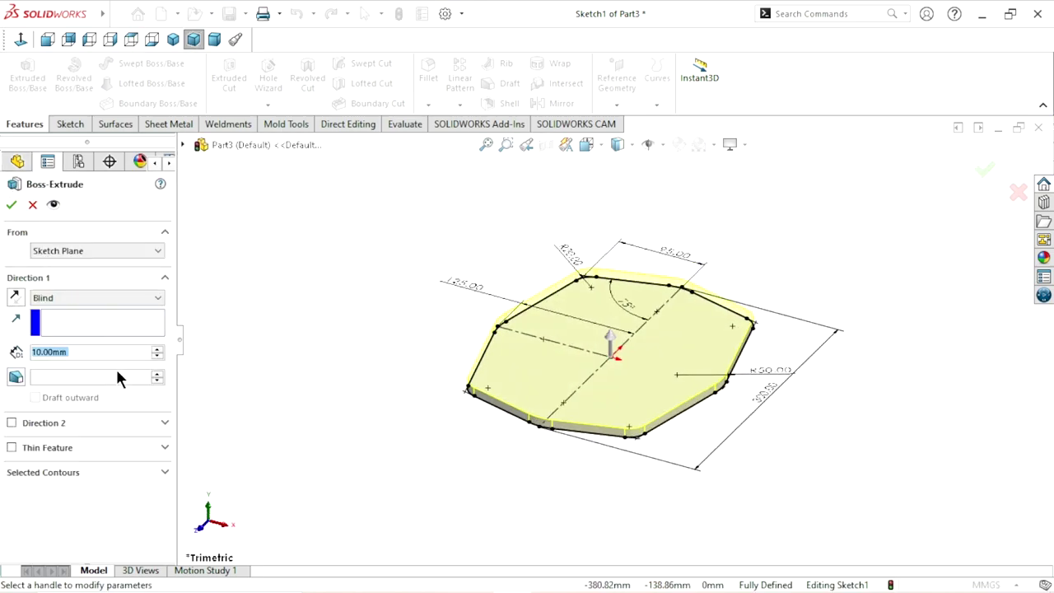
pyautogui.click(96, 357)
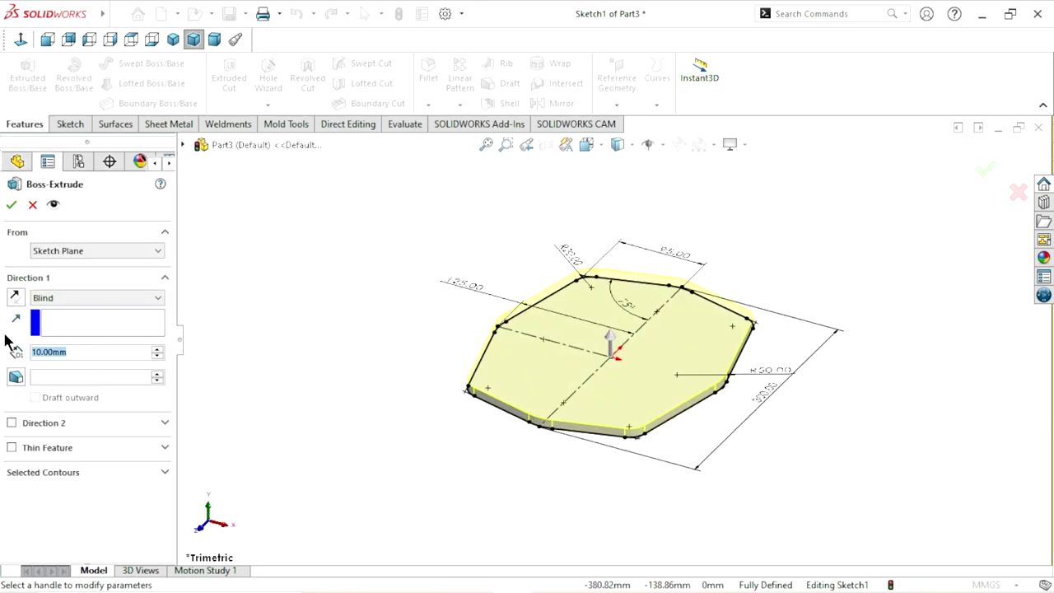
pyautogui.write('200')
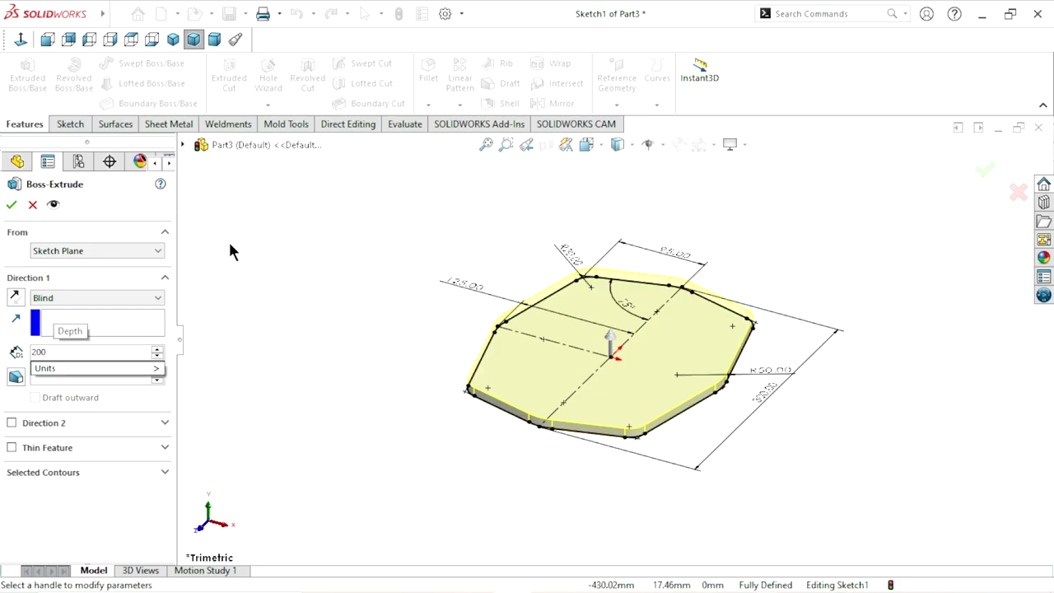
pyautogui.press('Return')
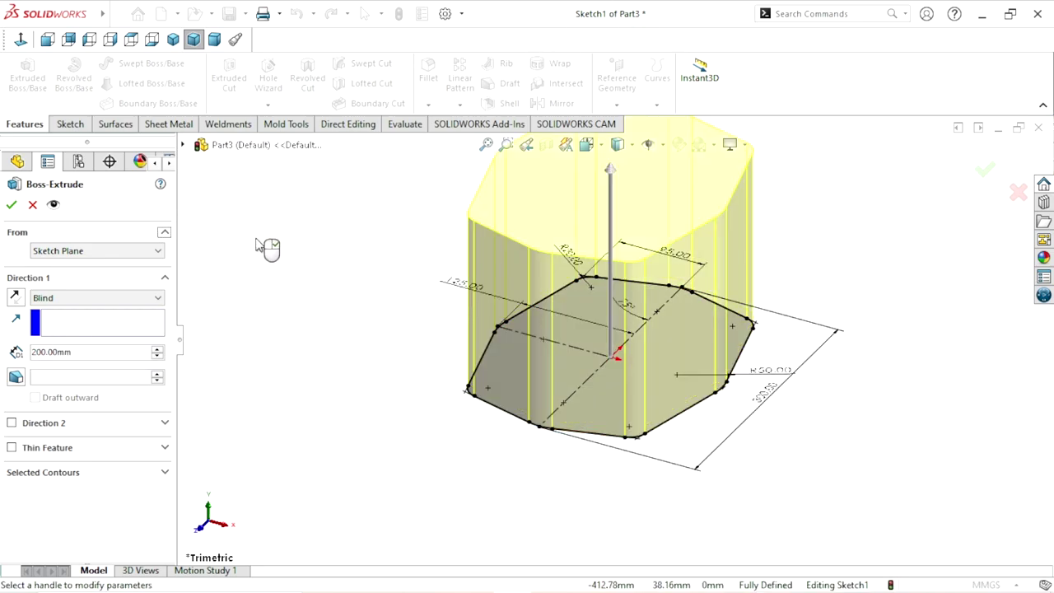
pyautogui.click(95, 351)
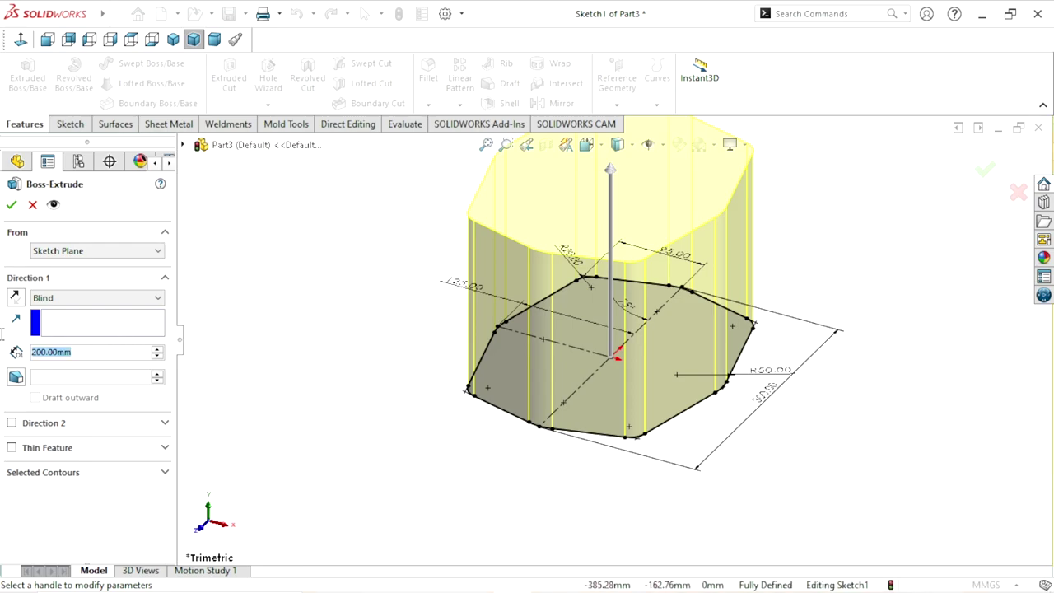
pyautogui.write('20')
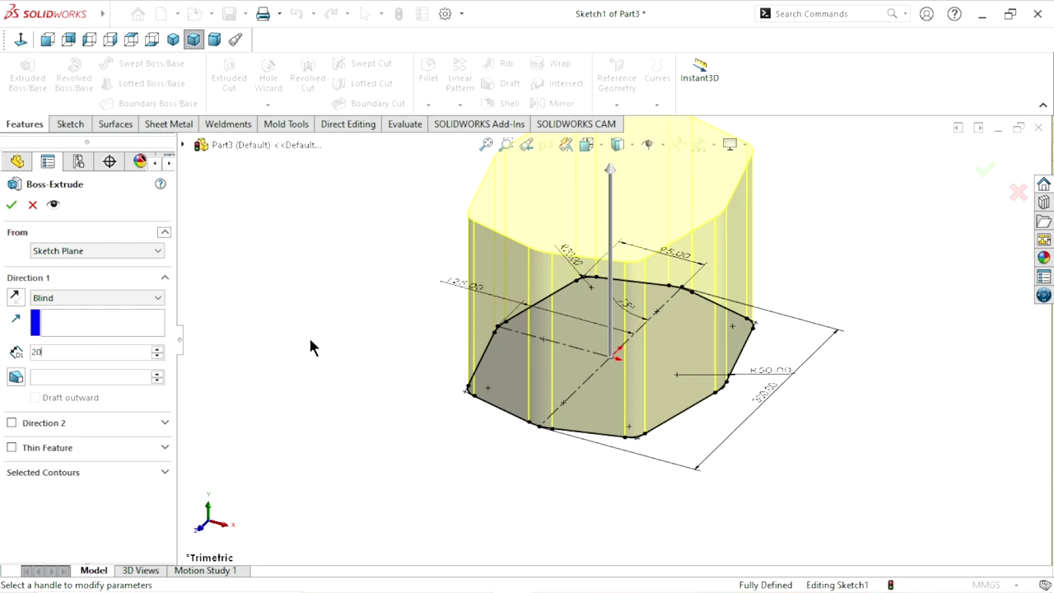
pyautogui.press('Return')
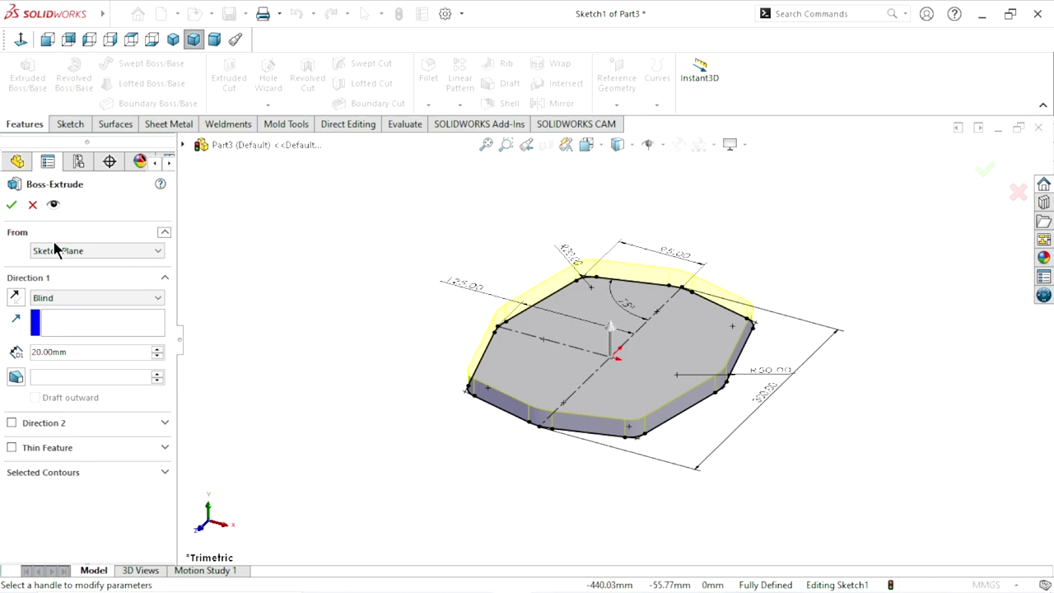
pyautogui.click(11, 207)
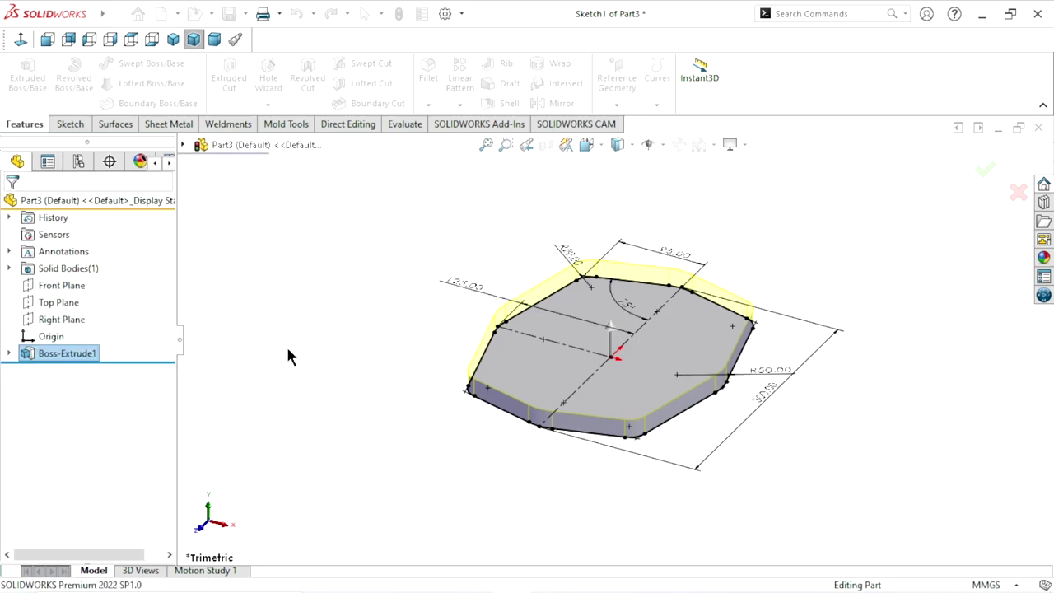
# - Open a new sketch on the plate's top face, viewed normal to it
pyautogui.click(325, 375)
pyautogui.moveTo(357, 384)
pyautogui.mouseDown(button='middle')
pyautogui.moveTo(349, 482)
pyautogui.moveTo(480, 228)
pyautogui.moveTo(363, 371)
pyautogui.mouseUp(button='middle')
pyautogui.click(193, 41)
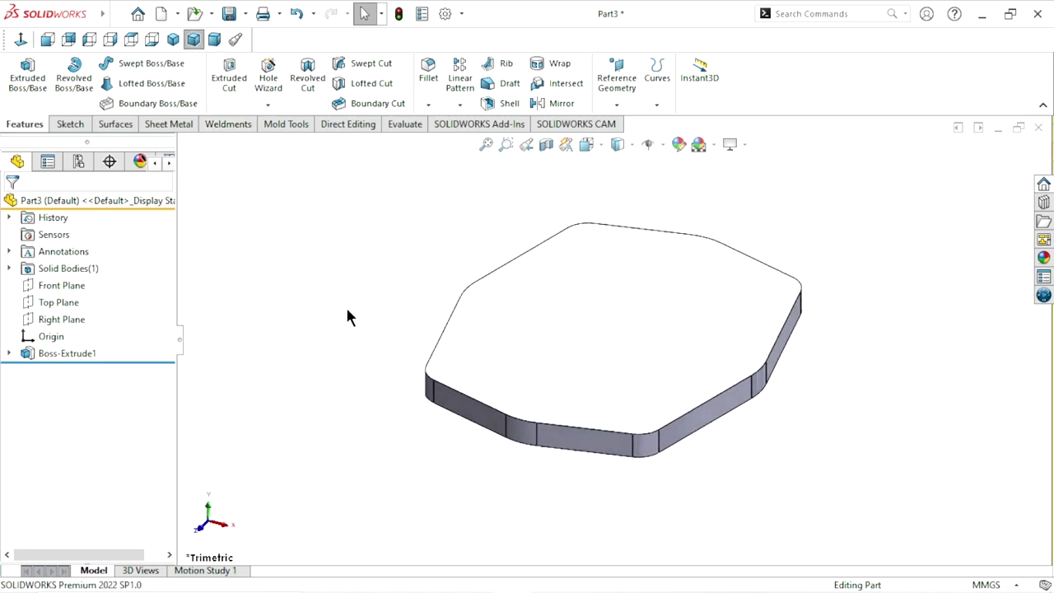
pyautogui.press('z')
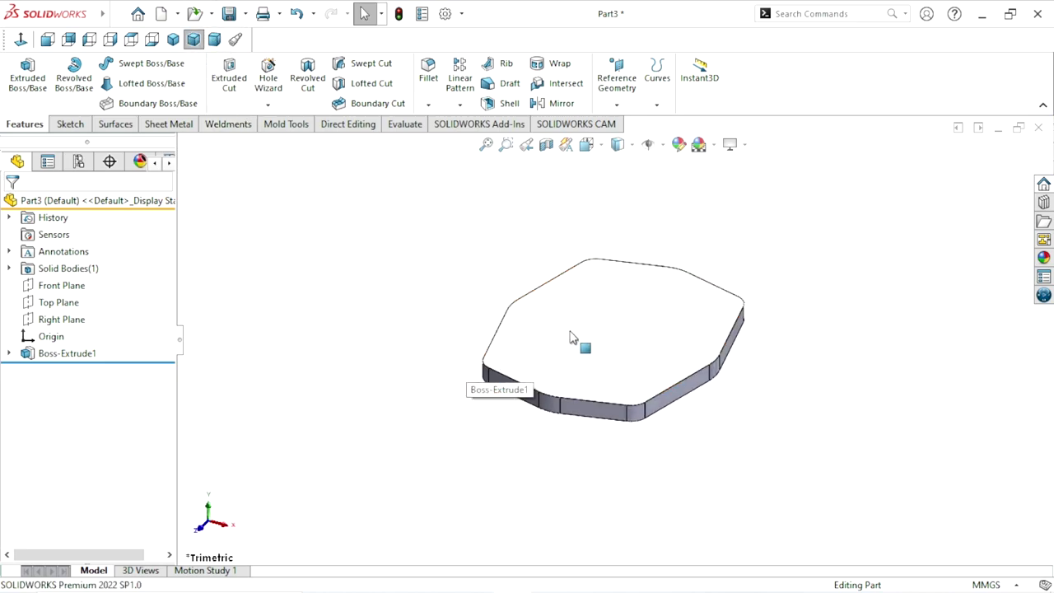
pyautogui.hotkey('shift', 'z')
pyautogui.click(666, 294)
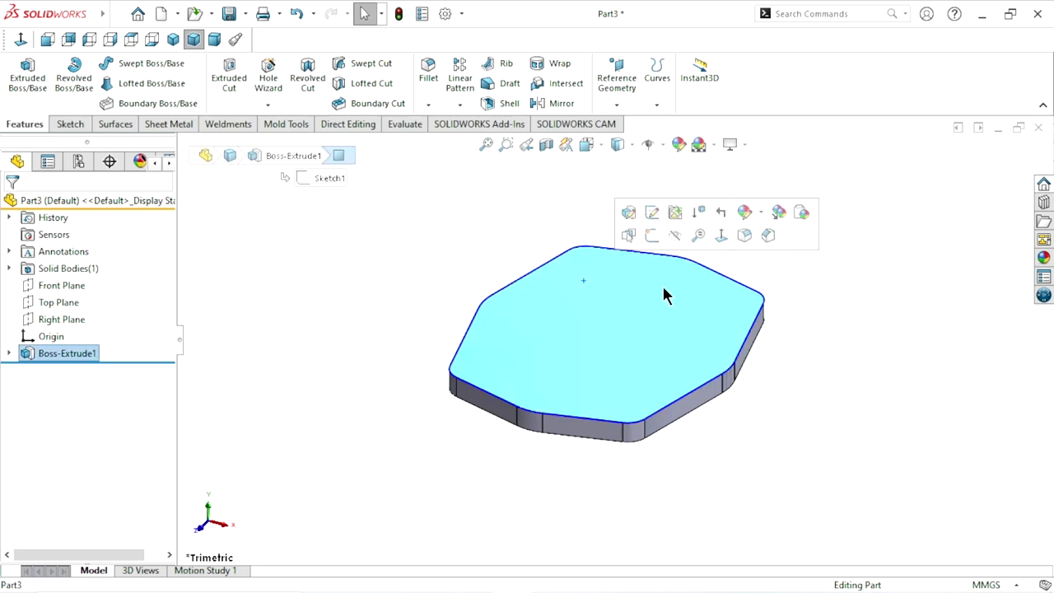
pyautogui.click(652, 236)
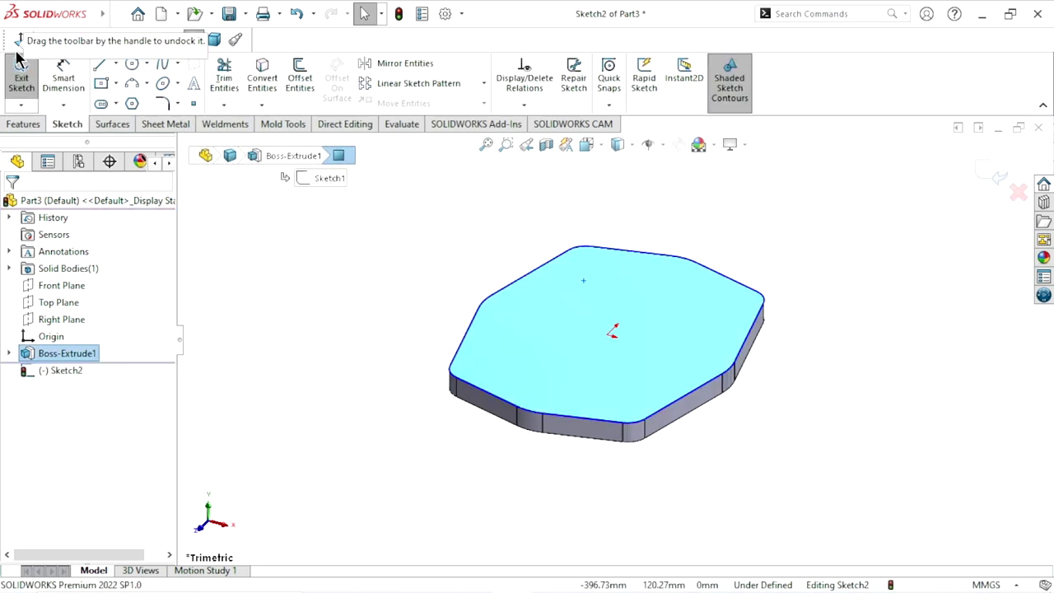
pyautogui.click(17, 45)
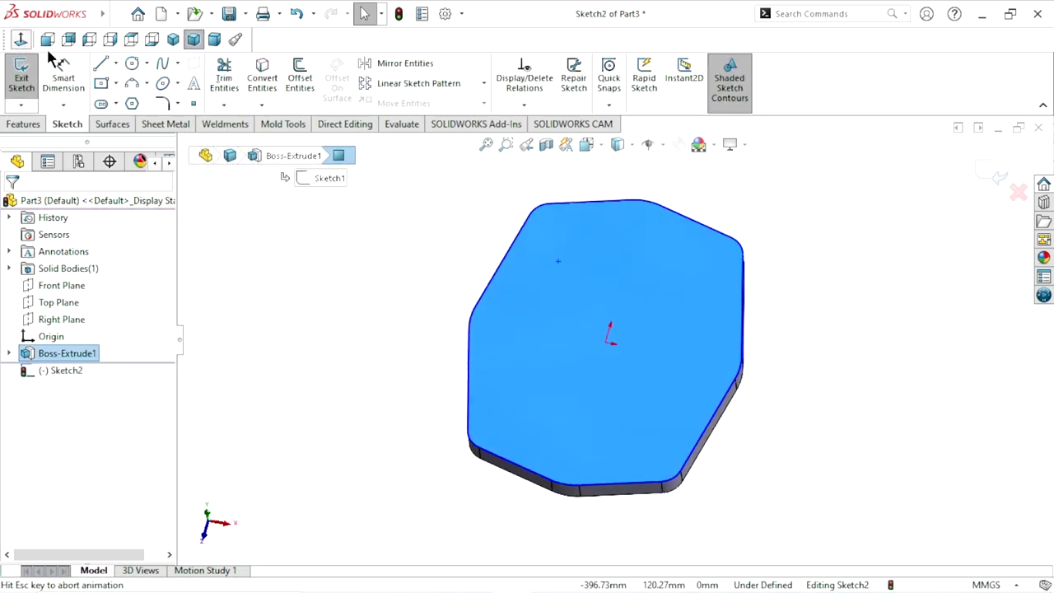
# - Draw a circle centred above the origin
pyautogui.click(128, 64)
pyautogui.scroll(3, 673, 329)
pyautogui.scroll(-3, 684, 284)
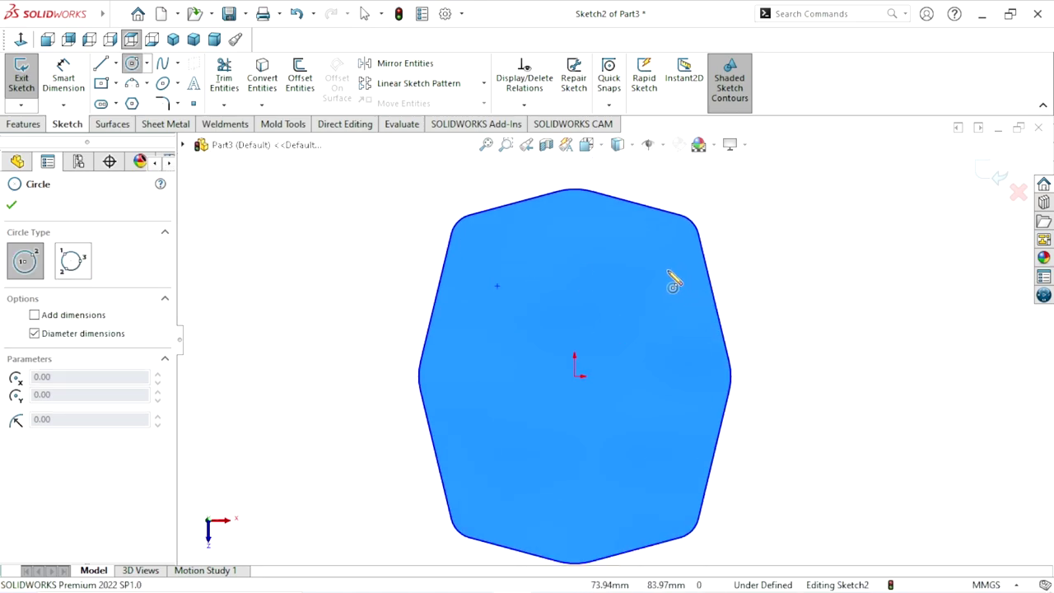
pyautogui.click(574, 256)
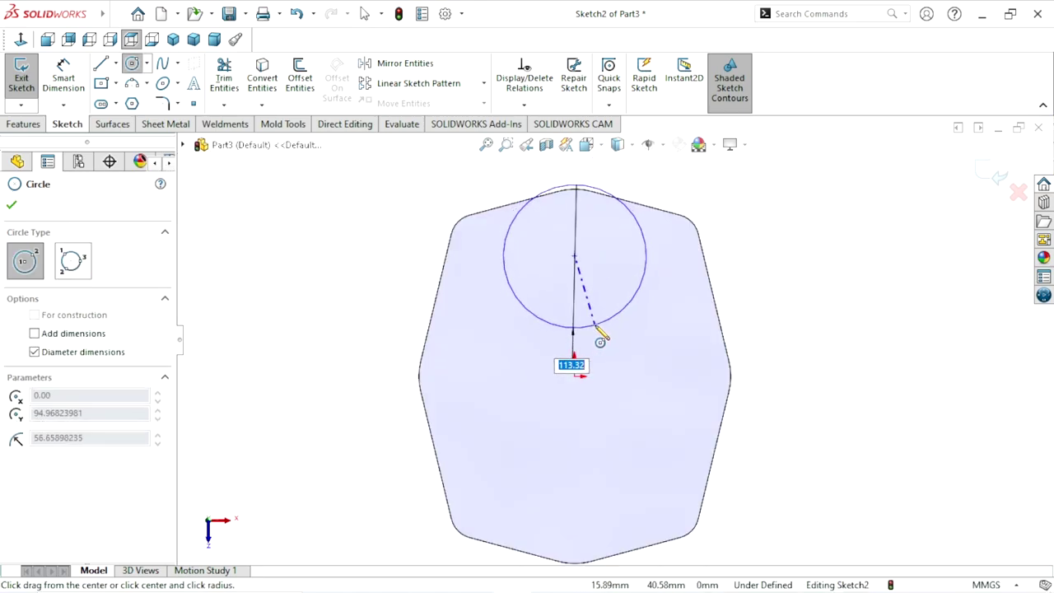
pyautogui.click(599, 325)
pyautogui.rightClick(806, 350)
pyautogui.click(806, 337)
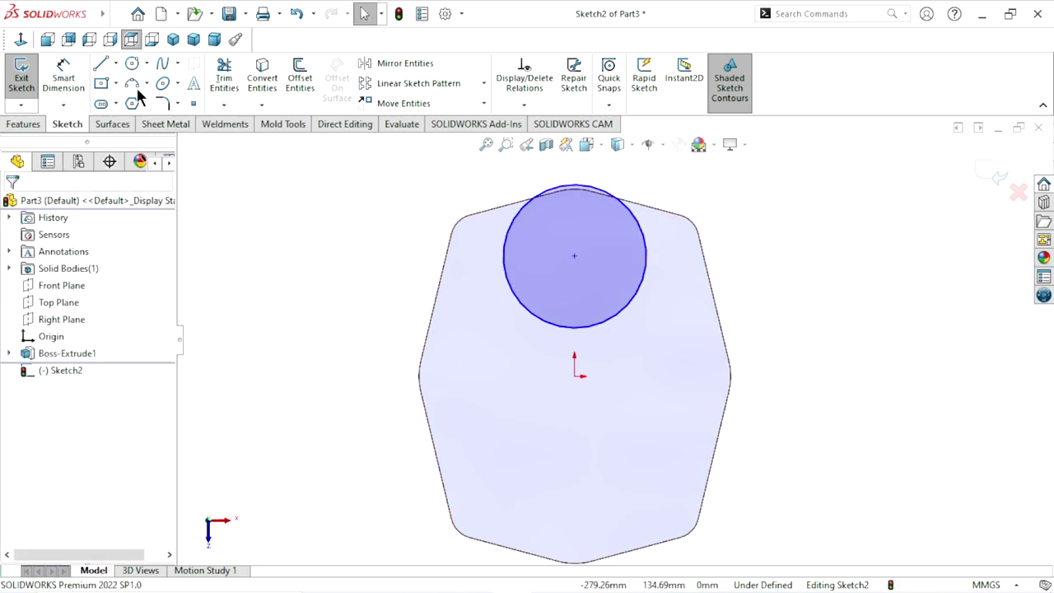
# - Dimension the circle's diameter to 150 mm
pyautogui.click(73, 73)
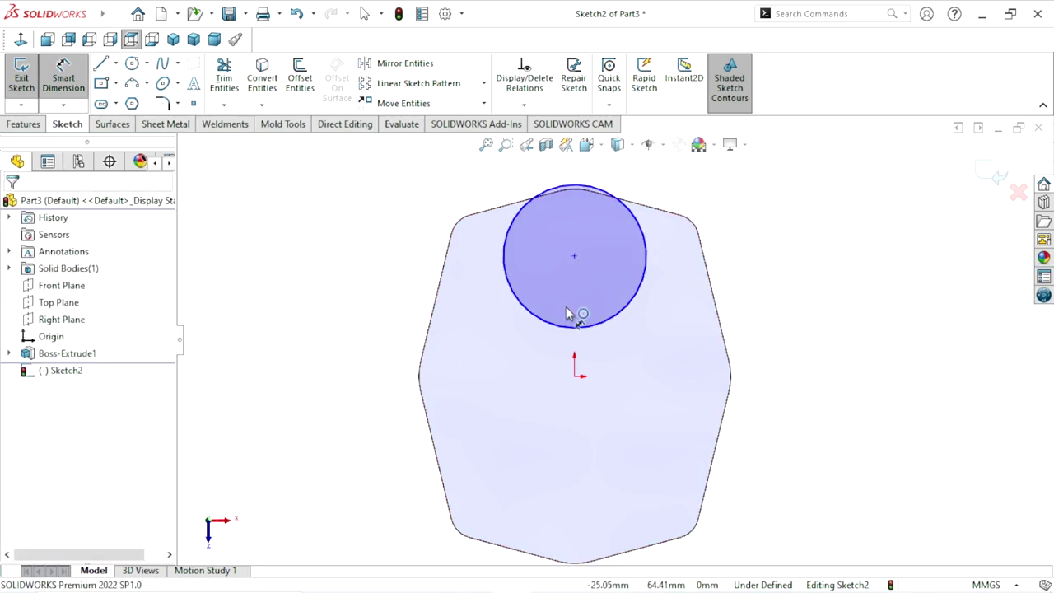
pyautogui.click(646, 276)
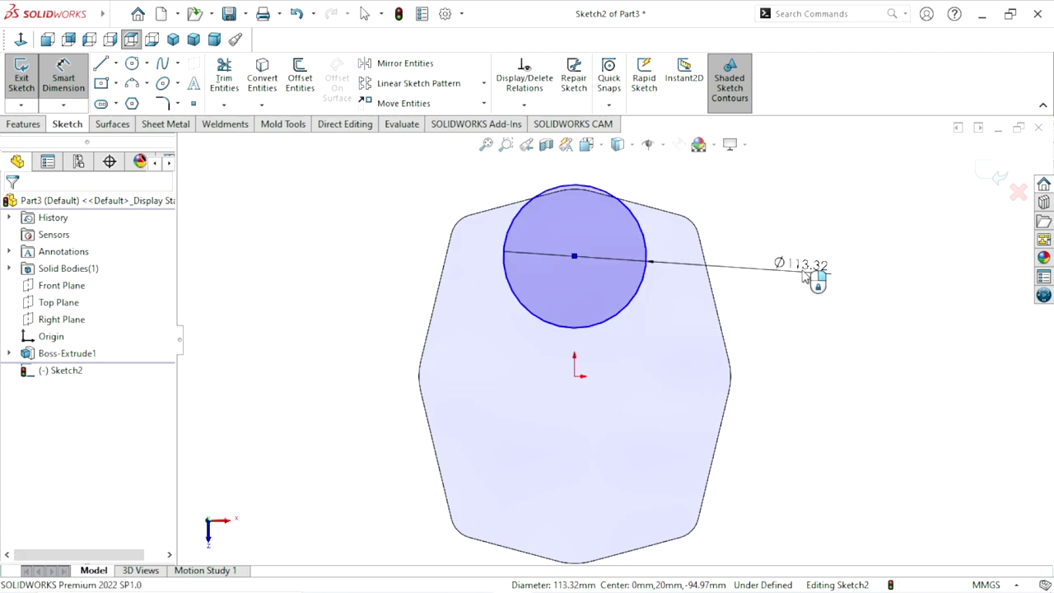
pyautogui.click(805, 277)
pyautogui.write('150')
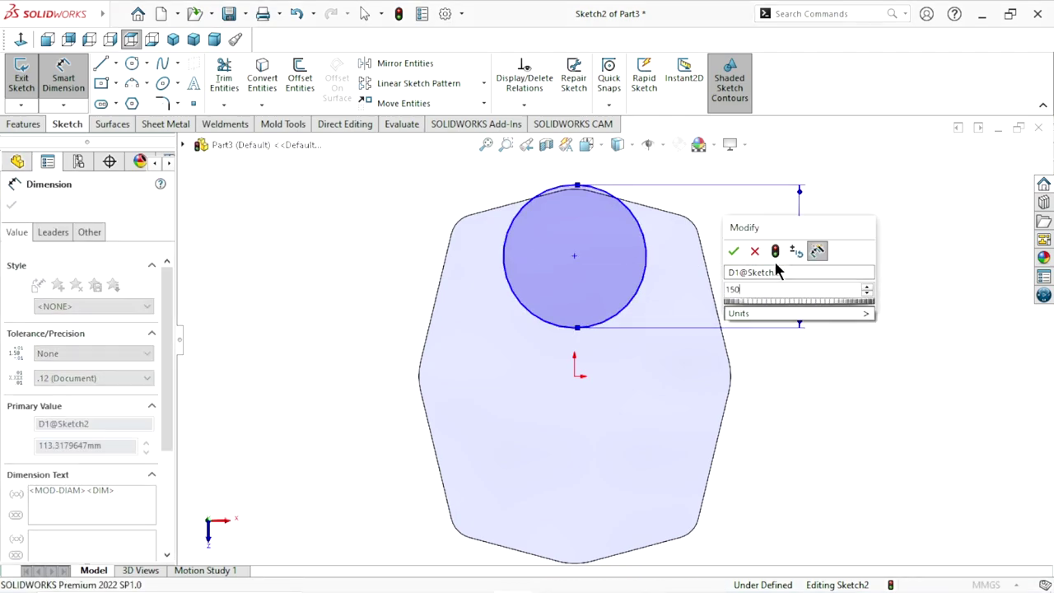
pyautogui.click(732, 251)
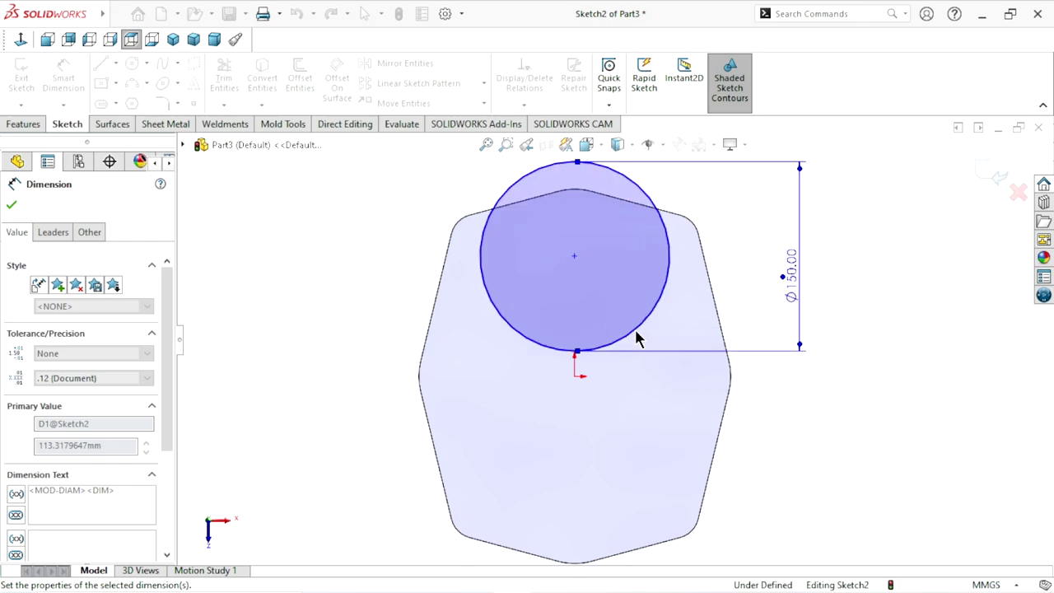
pyautogui.scroll(-1, 668, 298)
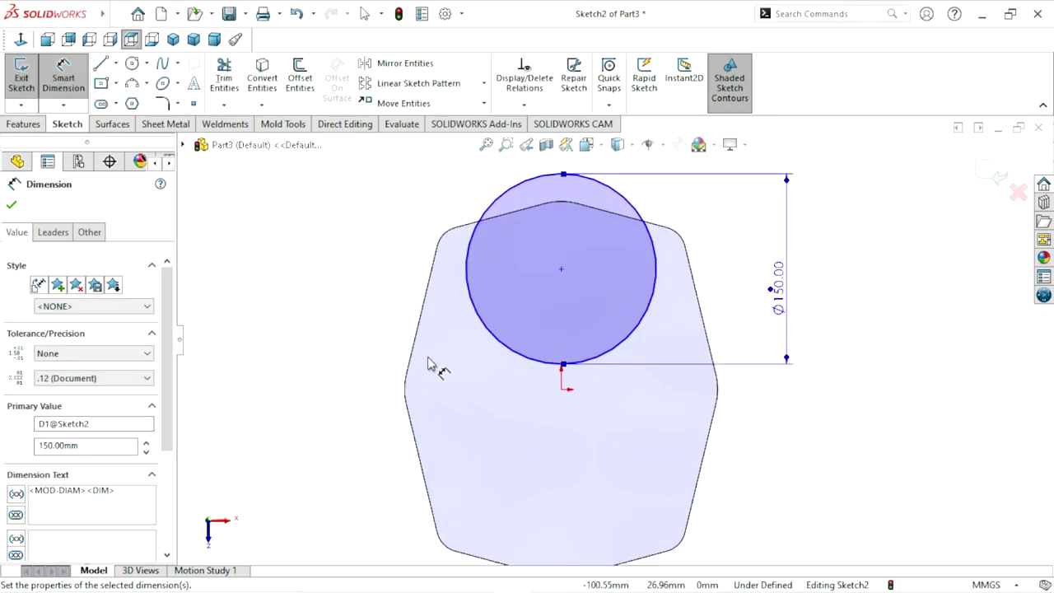
pyautogui.click(10, 206)
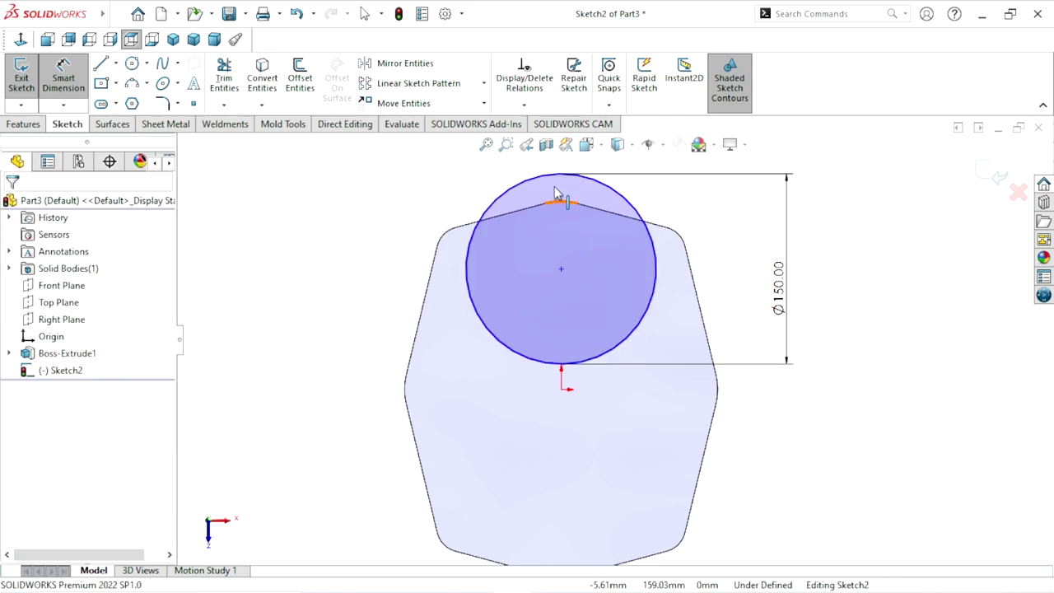
# - Move the Ø150 circle down and make it tangent to the plate's top edge
pyautogui.press('Escape')
pyautogui.moveTo(561, 268); pyautogui.dragTo(561, 317)
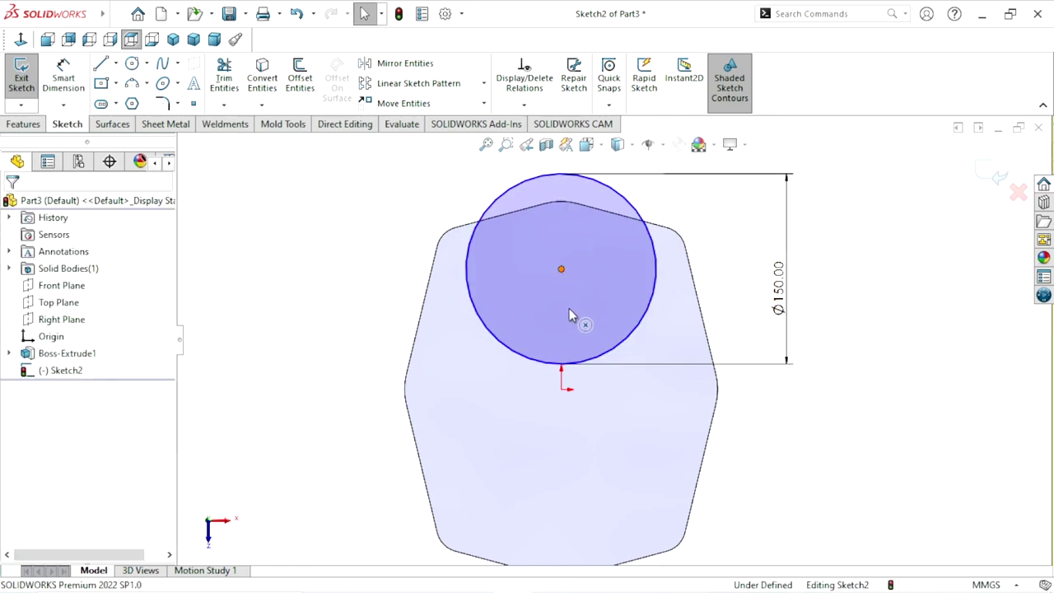
pyautogui.click(561, 314)
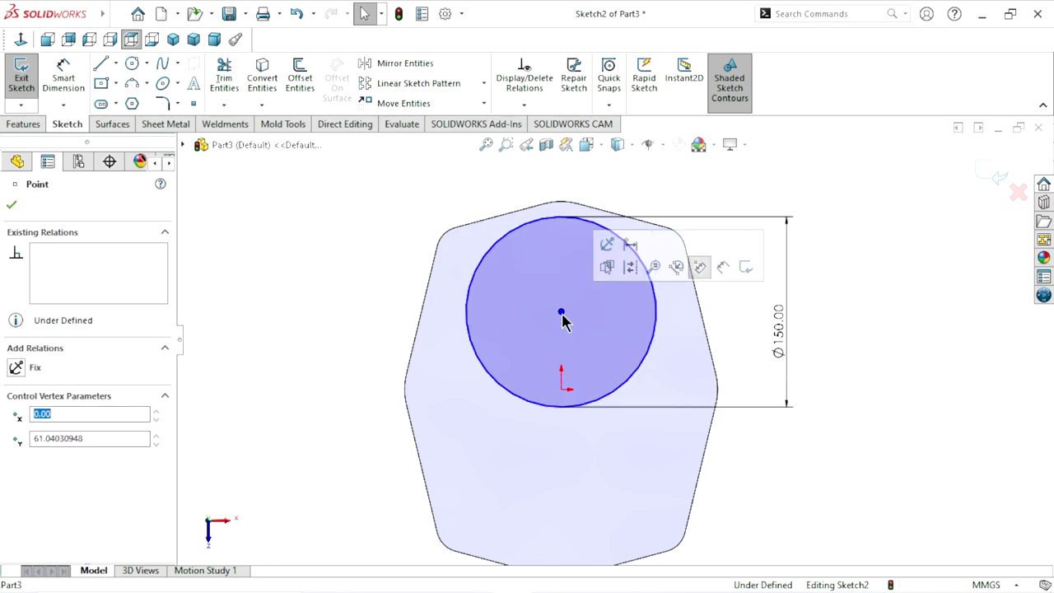
pyautogui.scroll(-2, 593, 268)
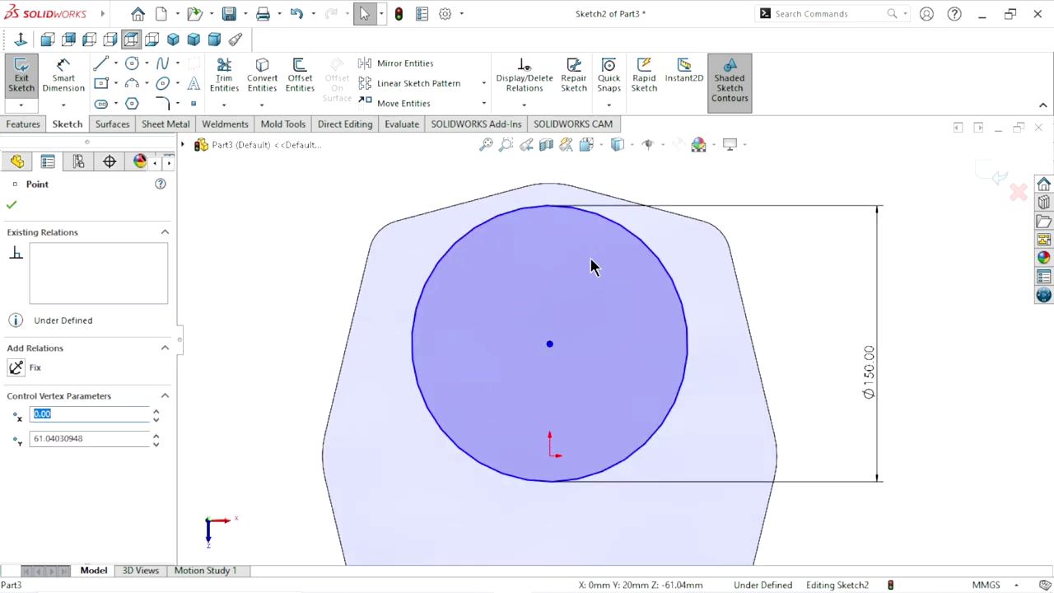
pyautogui.press('Escape')
pyautogui.click(550, 205)
pyautogui.keyDown('ctrl'); pyautogui.click(550, 186); pyautogui.keyUp('ctrl')
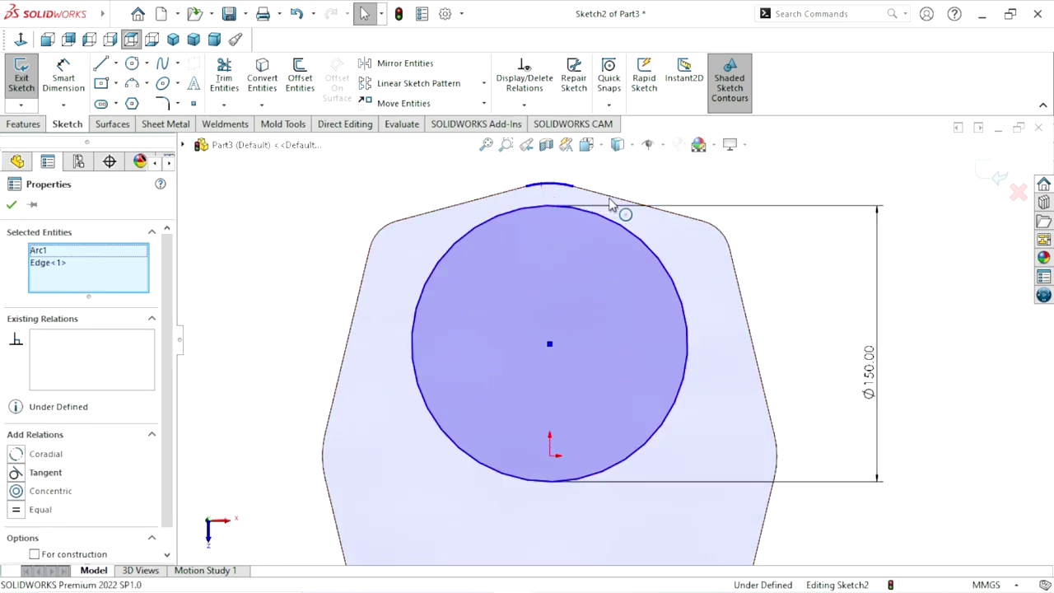
pyautogui.click(619, 140)
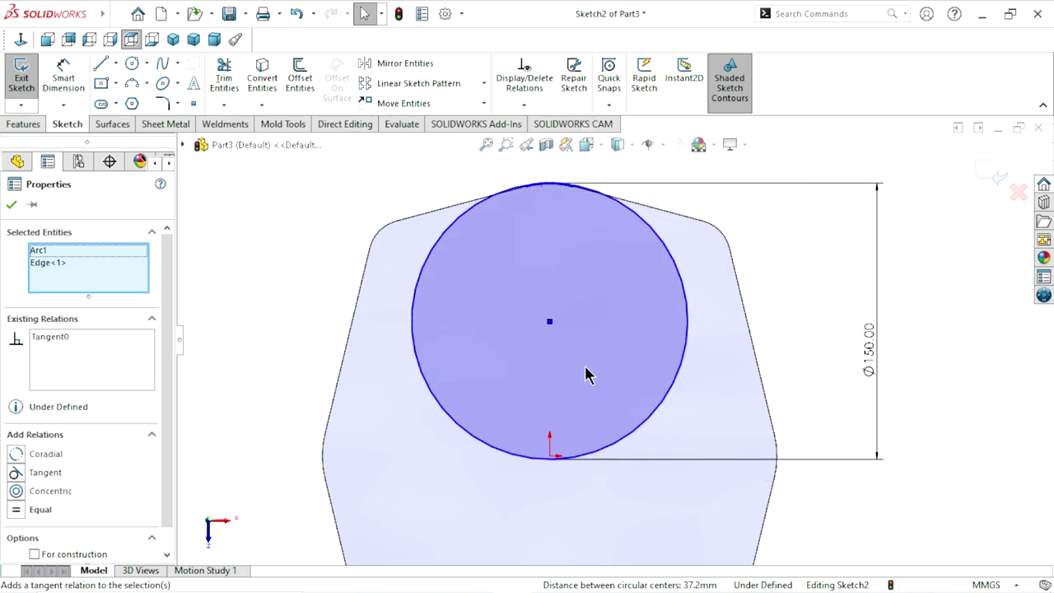
pyautogui.scroll(2, 622, 395)
pyautogui.scroll(-1, 510, 383)
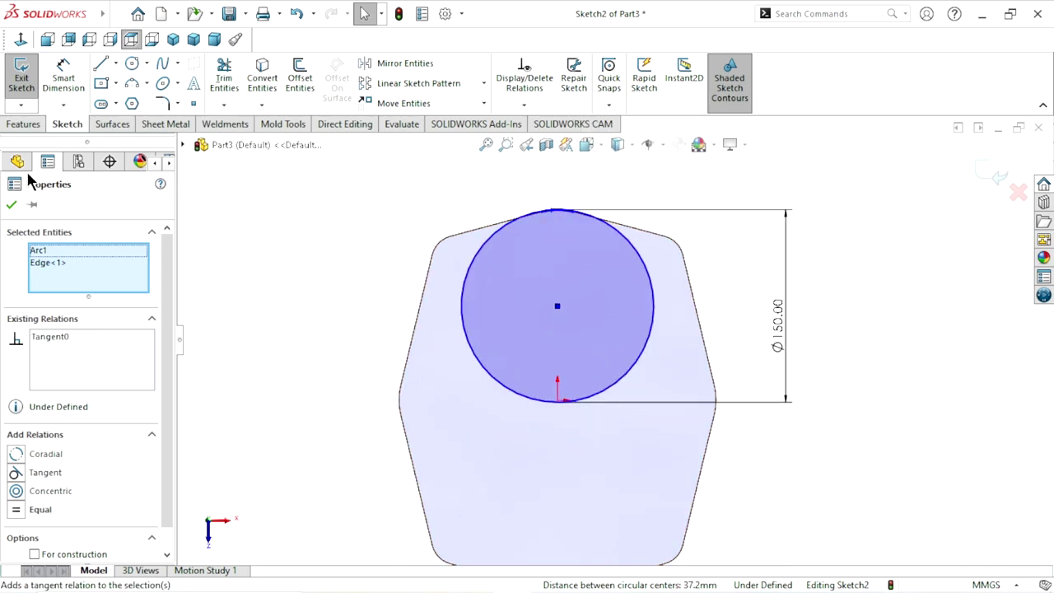
pyautogui.click(11, 206)
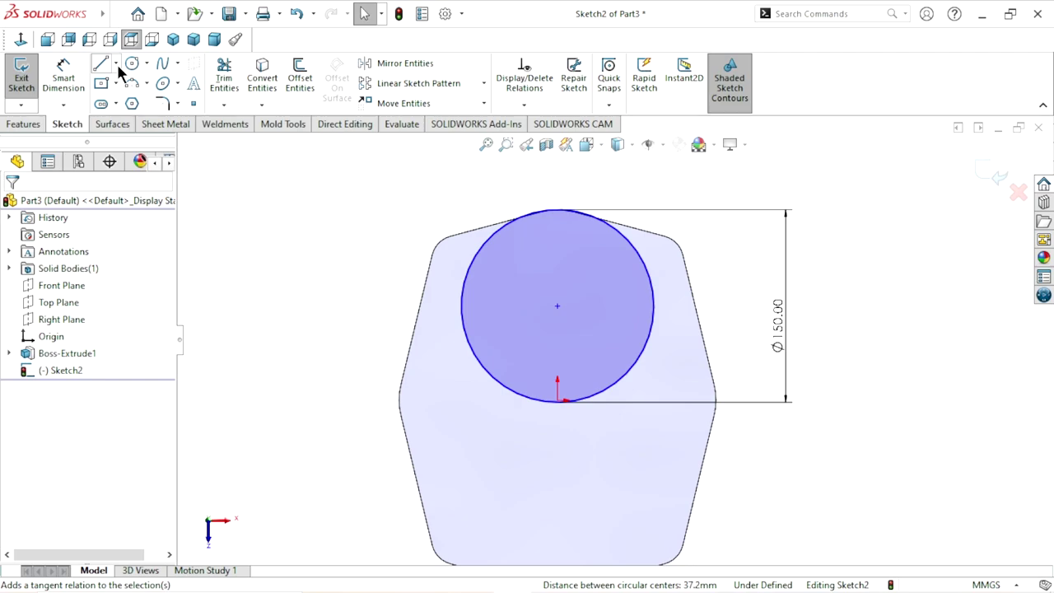
# - Add a vertical centreline from the circle's centre to the origin, fully defining Sketch2
pyautogui.click(116, 63)
pyautogui.click(128, 102)
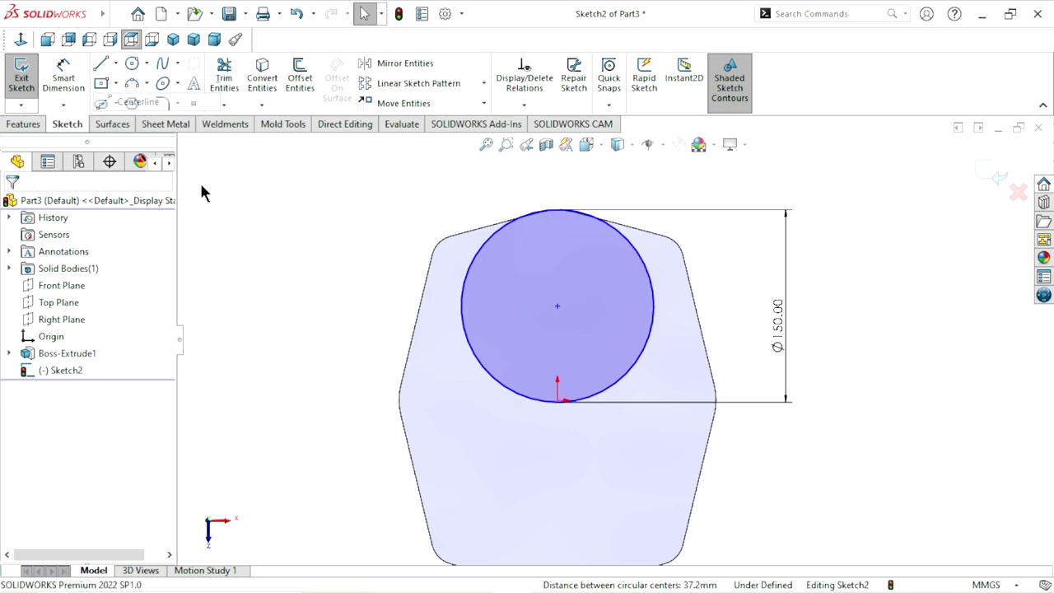
pyautogui.click(558, 307)
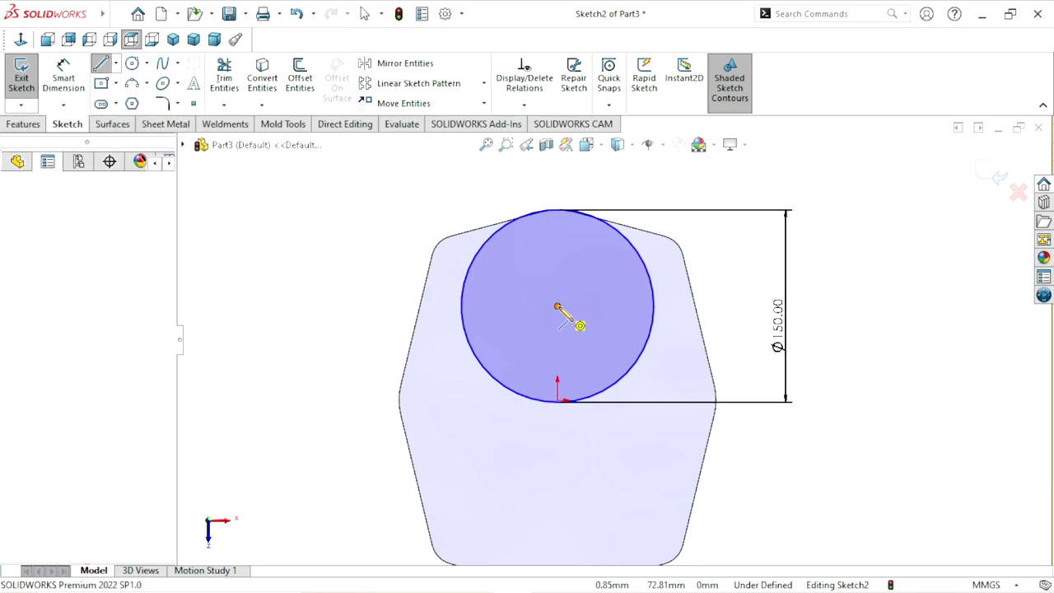
pyautogui.click(557, 401)
pyautogui.rightClick(766, 322)
pyautogui.click(774, 314)
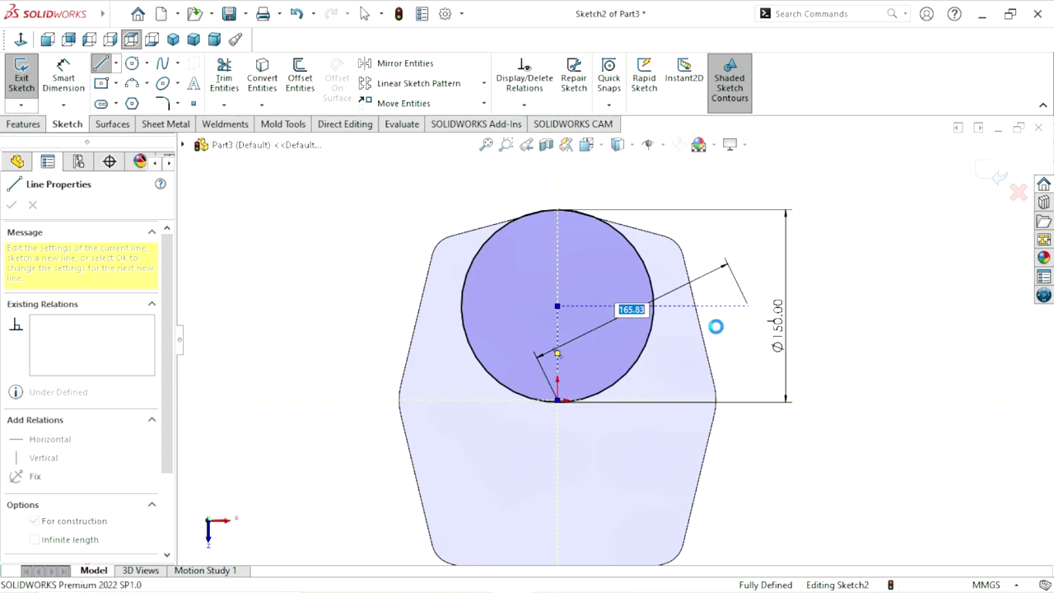
pyautogui.click(558, 350)
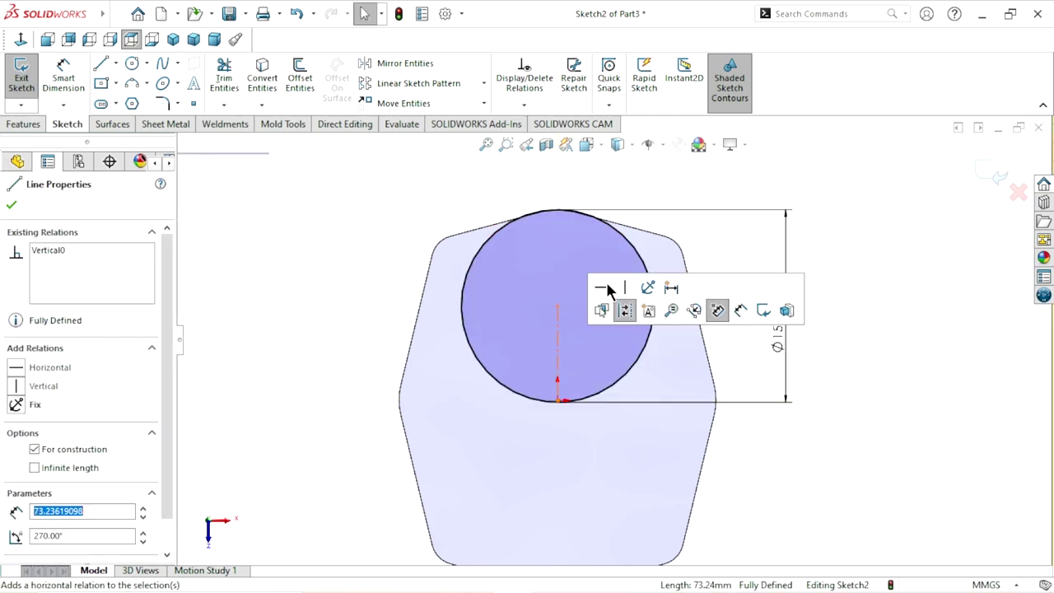
pyautogui.click(11, 206)
pyautogui.click(16, 125)
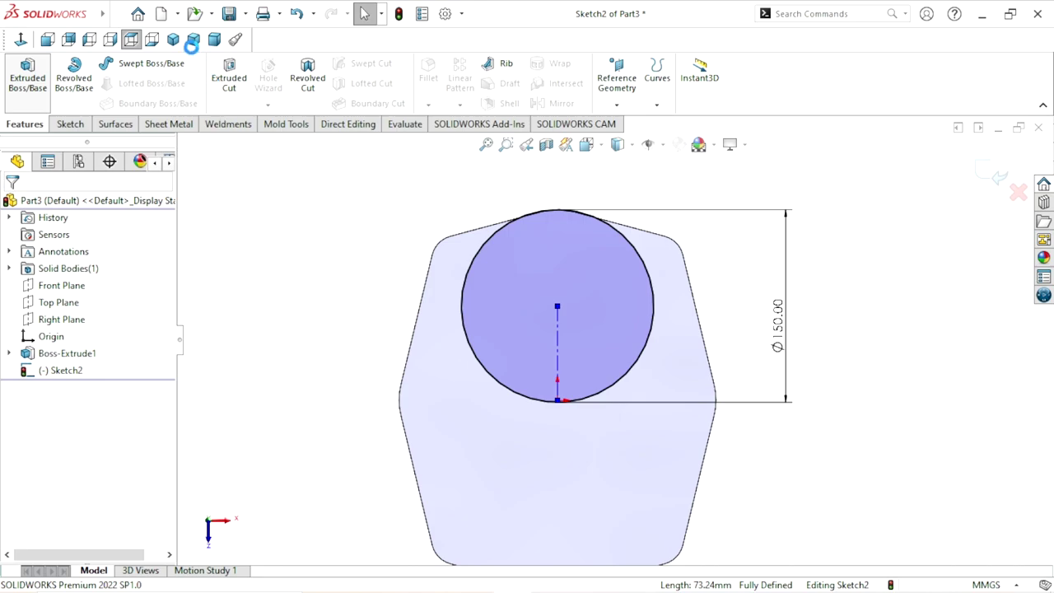
# - Extrude the Ø150 circle 5 mm blind as Boss-Extrude2
pyautogui.click(28, 78)
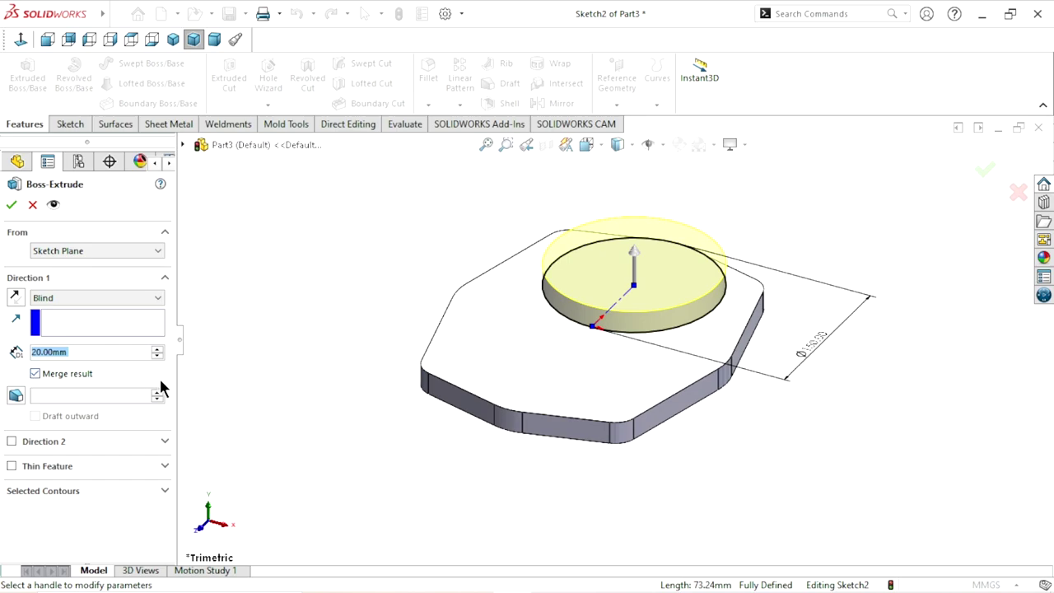
pyautogui.click(107, 356)
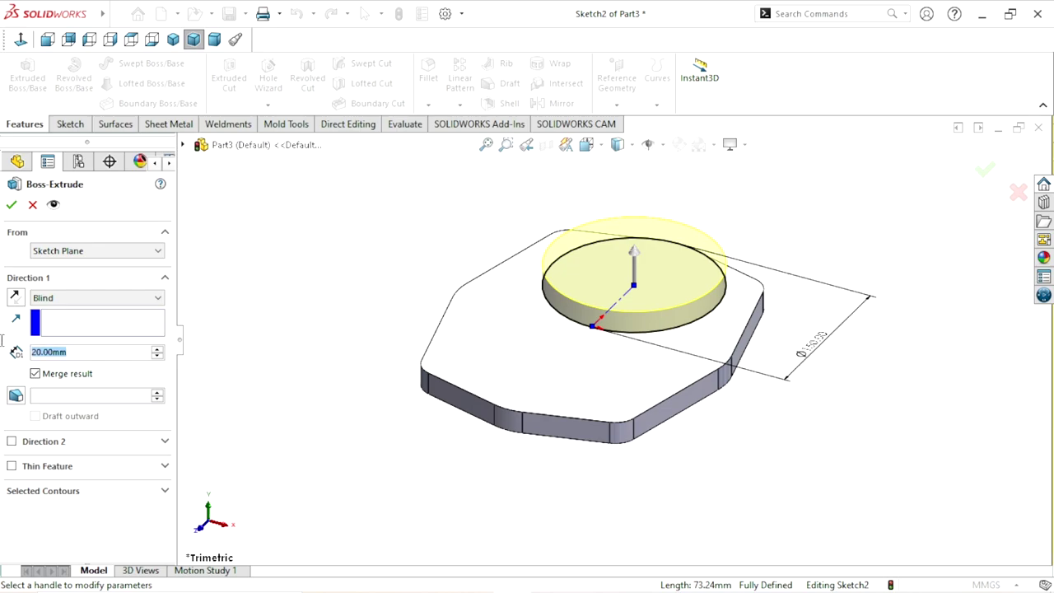
pyautogui.write('5')
pyautogui.press('Return')
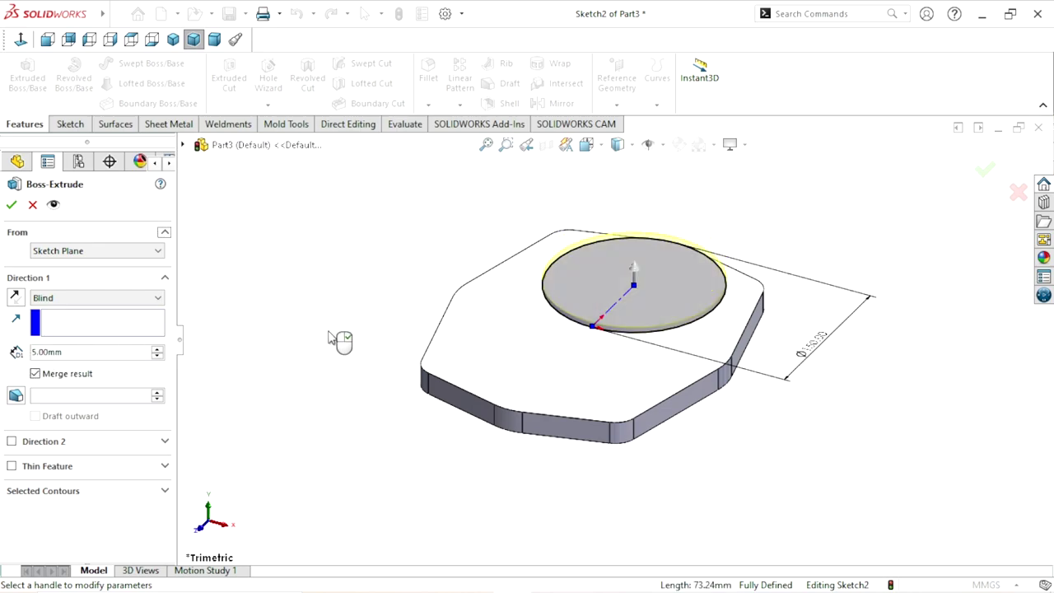
pyautogui.click(11, 205)
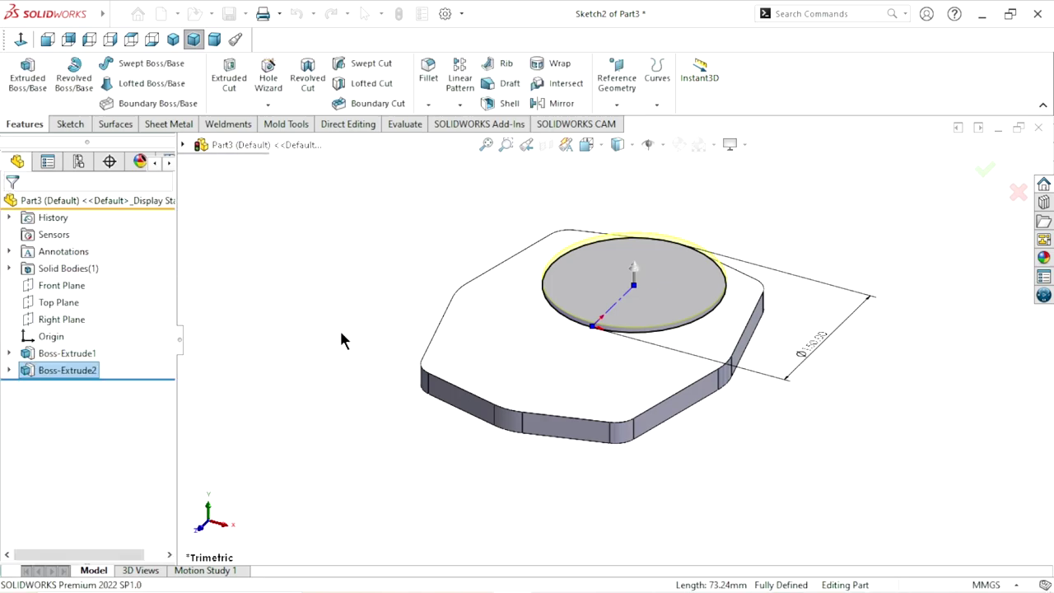
# - Sketch two concentric circles on the boss's top face, viewed normal to it
pyautogui.click(644, 308)
pyautogui.click(708, 262)
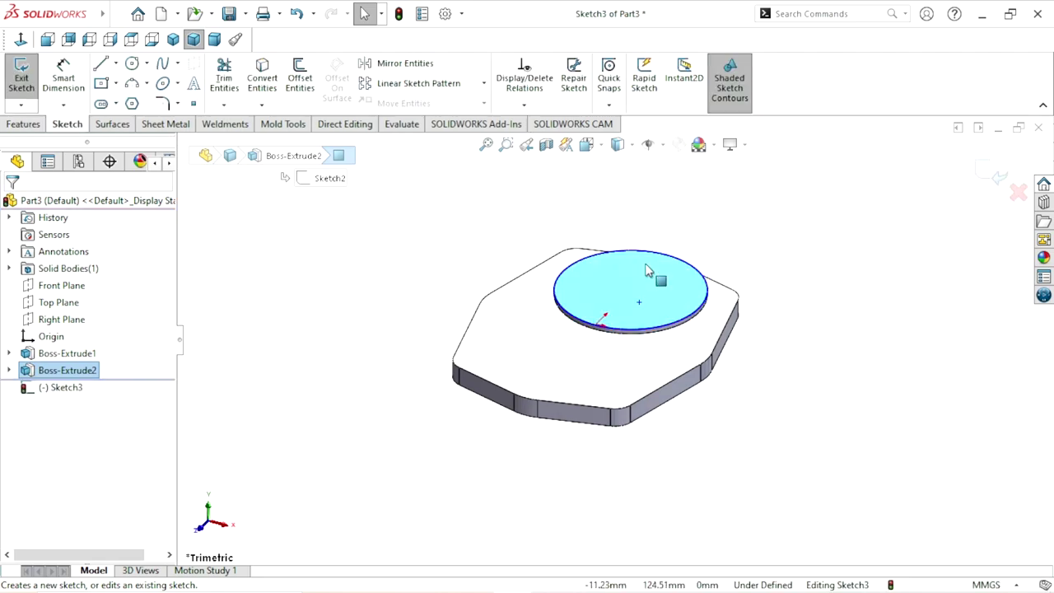
pyautogui.click(46, 43)
pyautogui.click(133, 63)
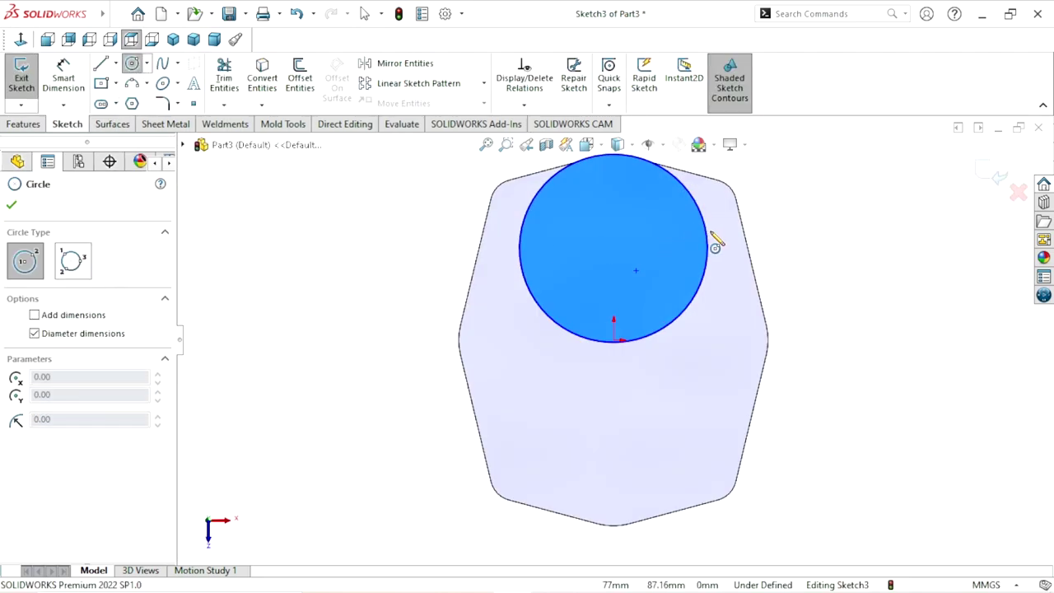
pyautogui.click(613, 248)
pyautogui.click(548, 247)
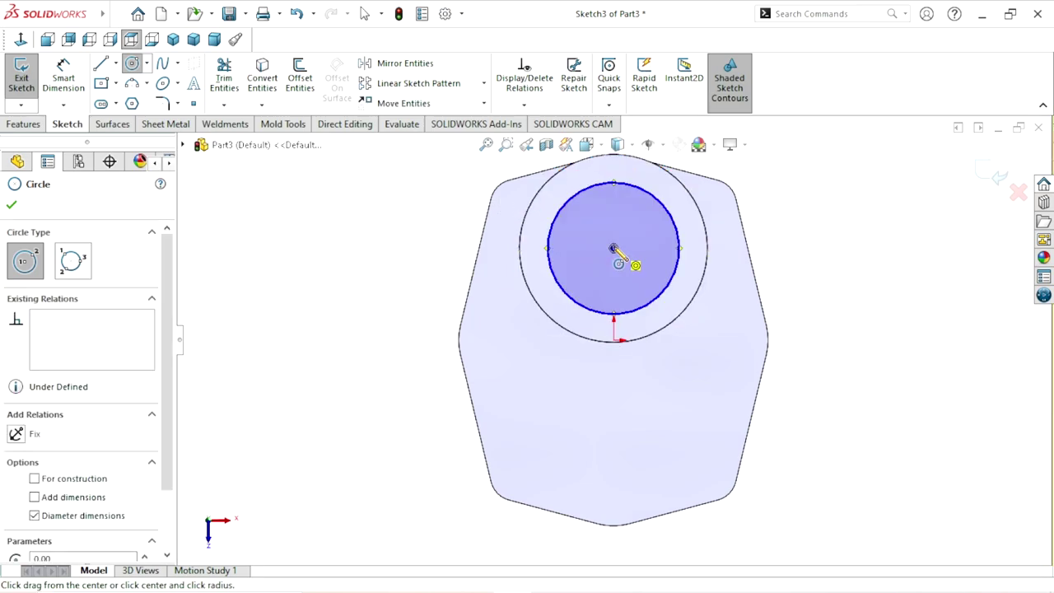
pyautogui.click(613, 248)
pyautogui.click(581, 262)
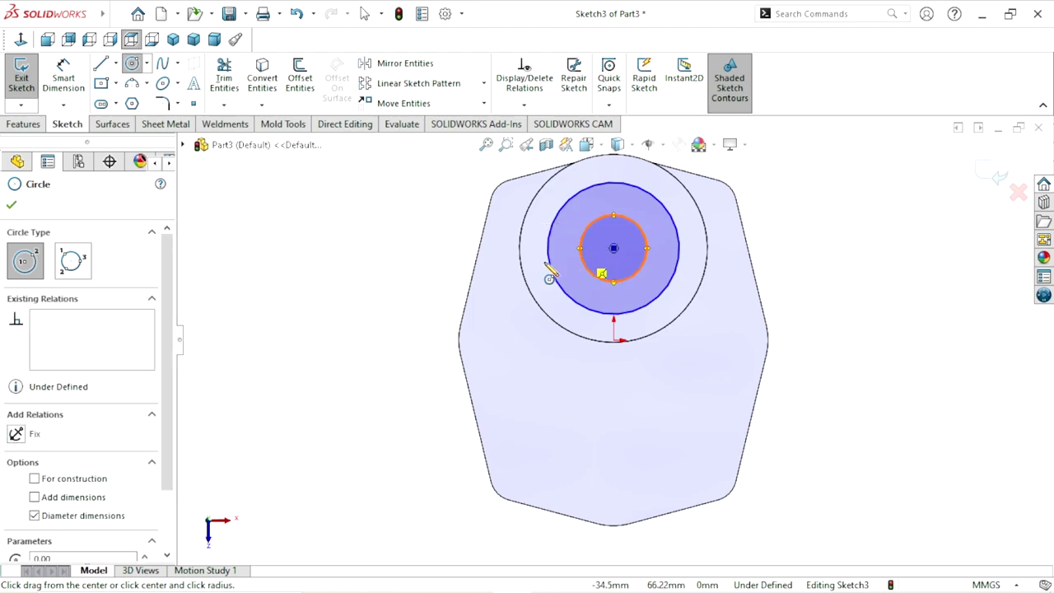
# - Dimension the concentric circles to Ø110 and Ø55
pyautogui.click(80, 80)
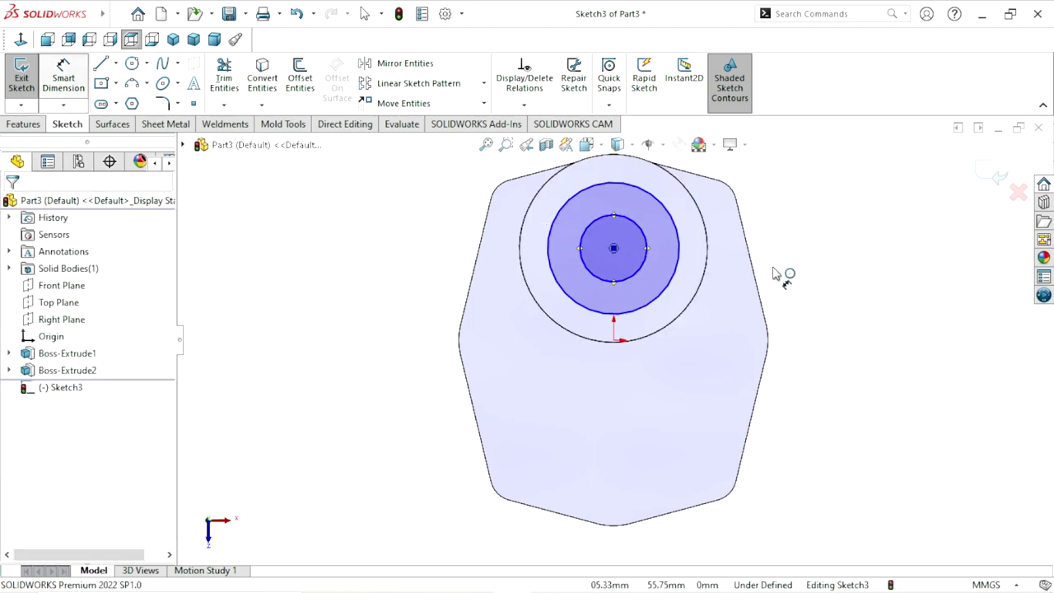
pyautogui.click(680, 260)
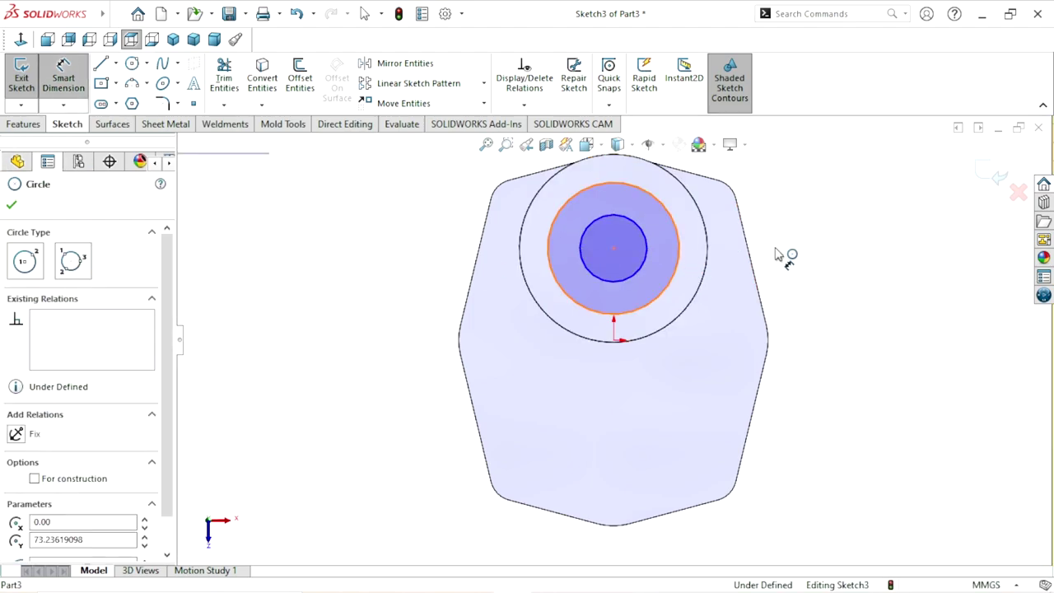
pyautogui.click(790, 260)
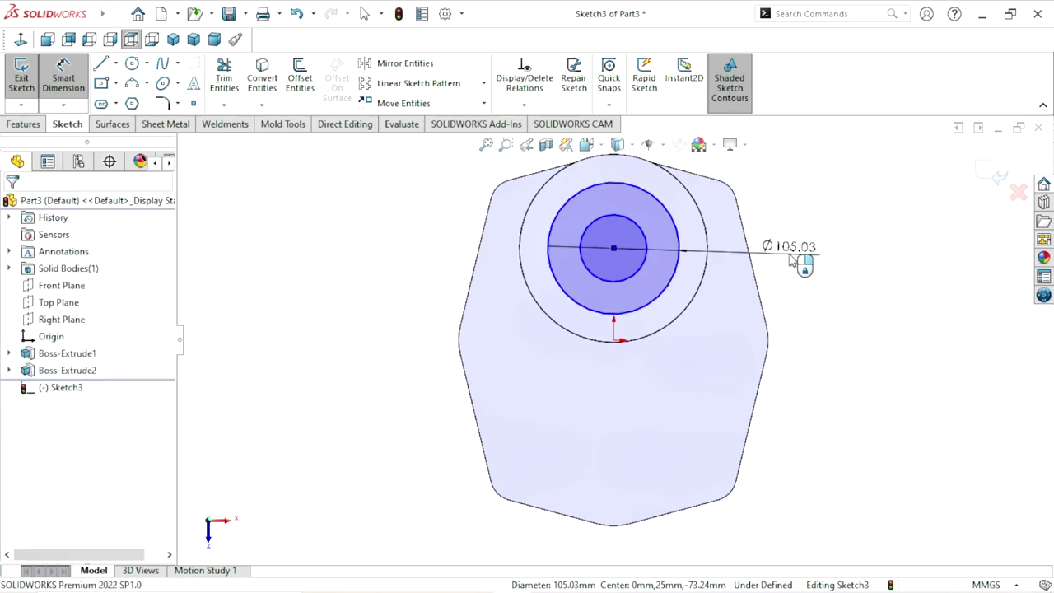
pyautogui.write('11')
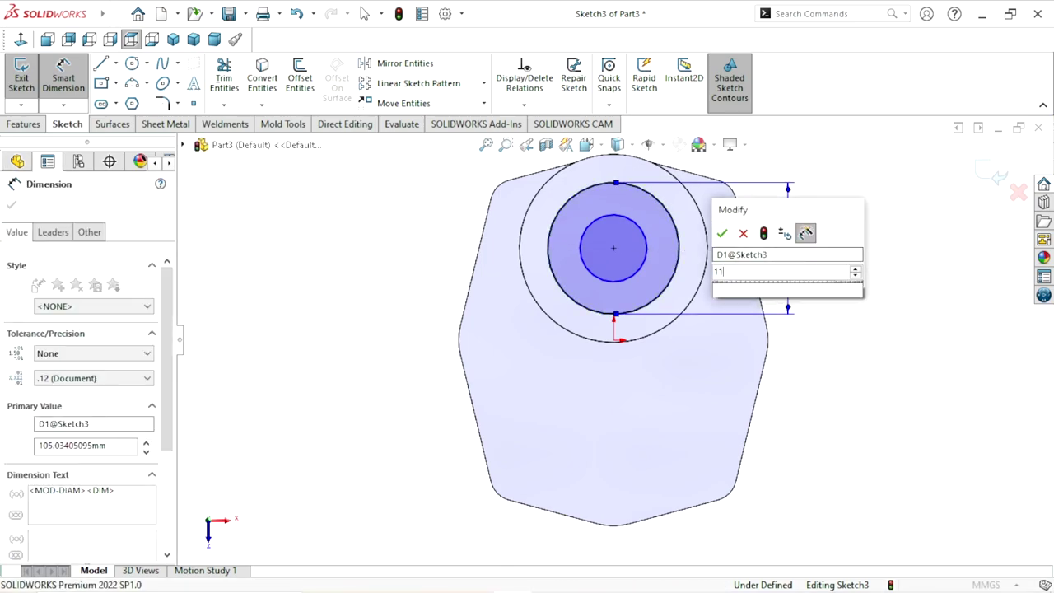
pyautogui.write('0')
pyautogui.click(721, 233)
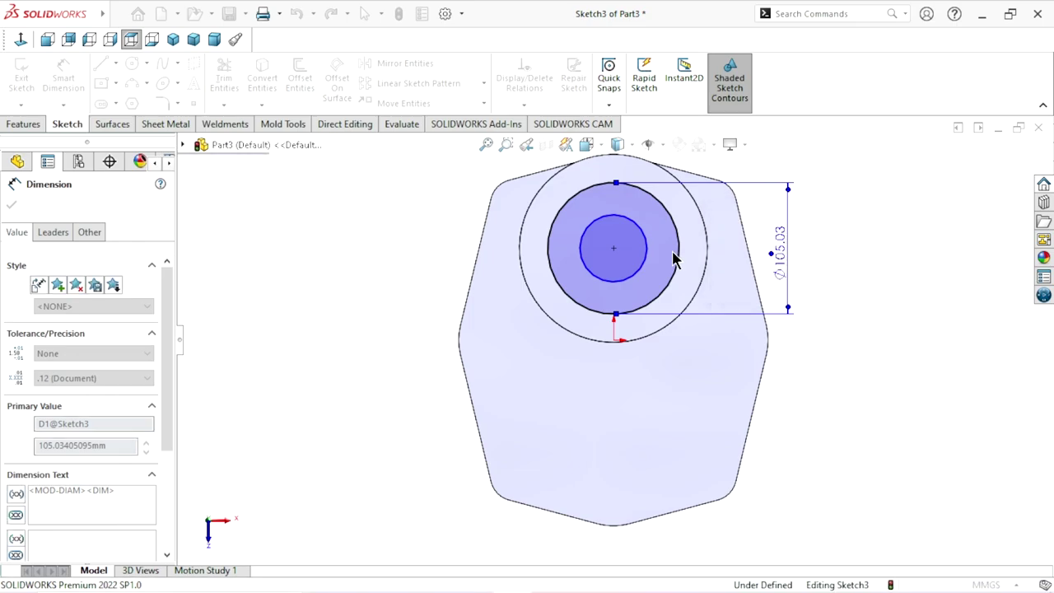
pyautogui.click(652, 257)
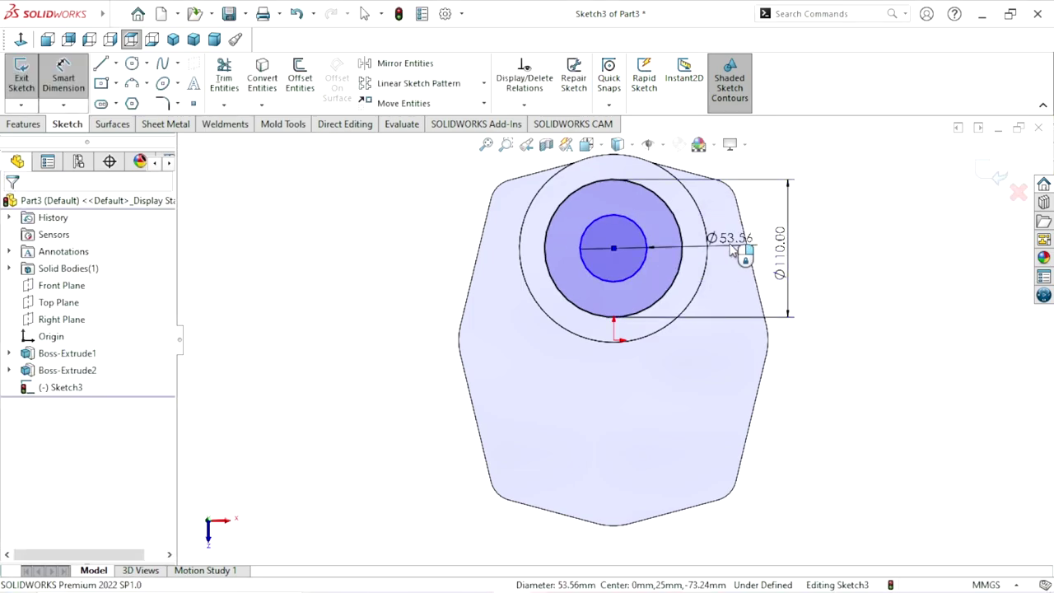
pyautogui.click(732, 251)
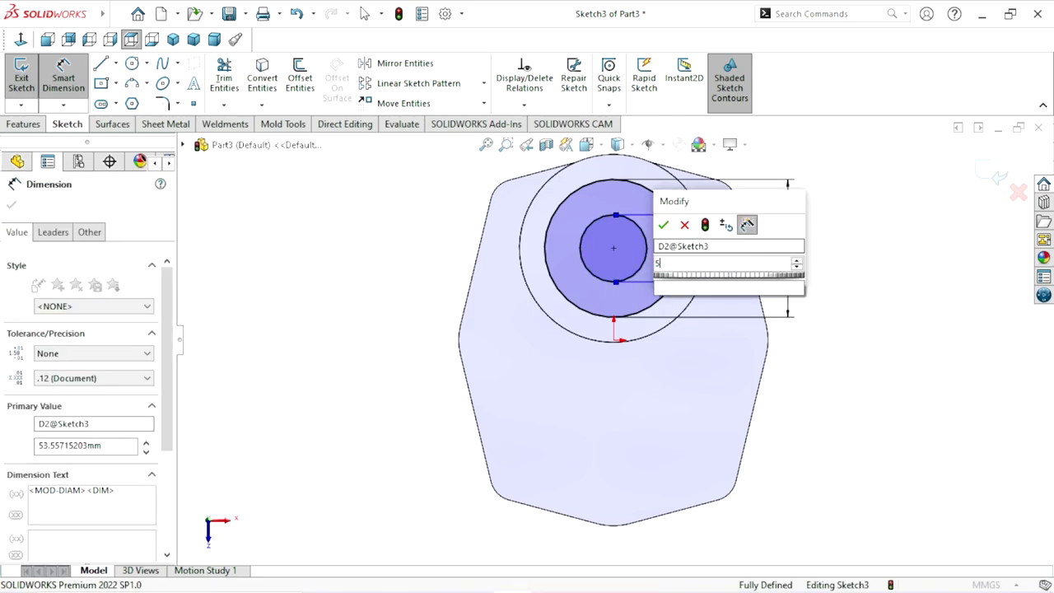
pyautogui.write('55')
pyautogui.click(664, 224)
pyautogui.scroll(1, 610, 342)
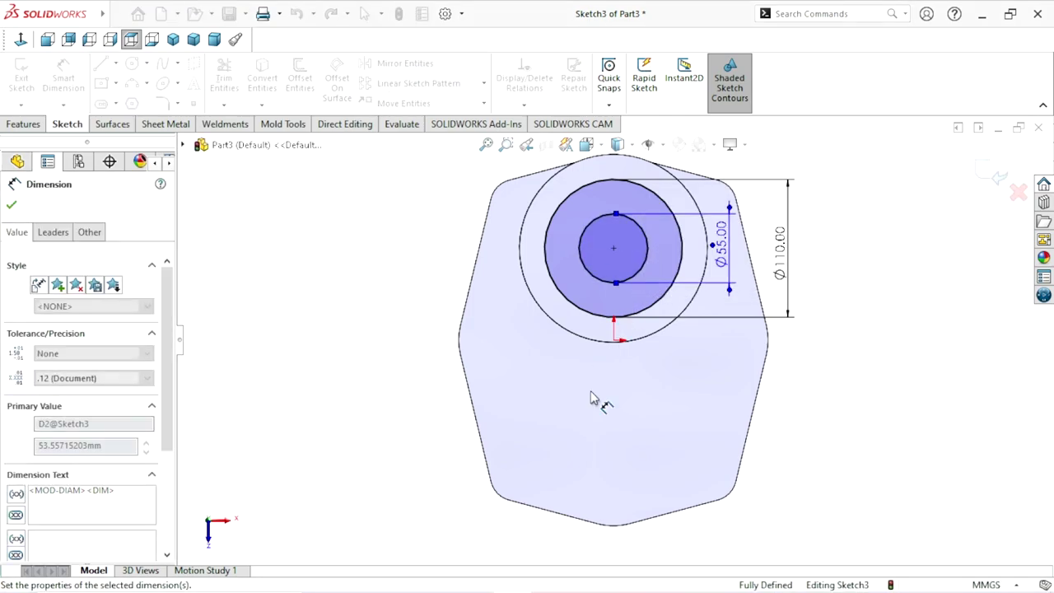
pyautogui.scroll(-1, 739, 274)
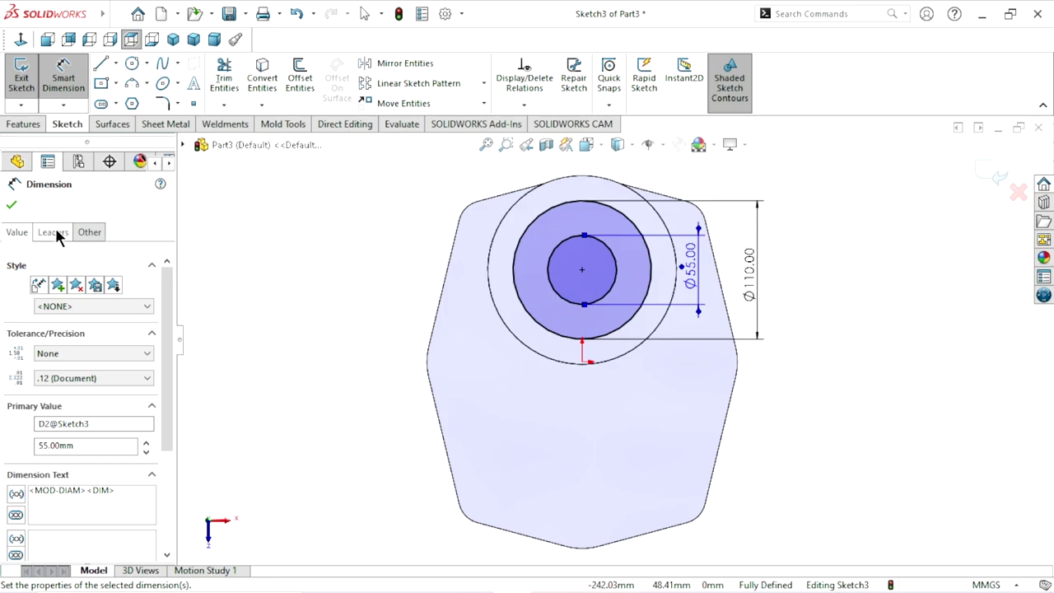
pyautogui.click(12, 207)
pyautogui.click(22, 124)
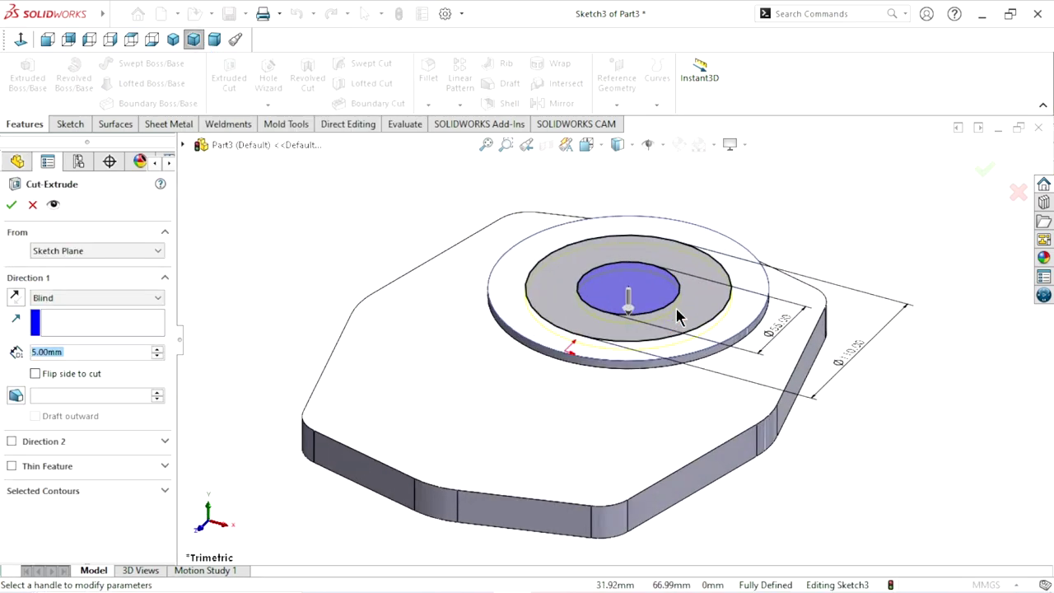
# - Cut the Ø55 bore Through All from Sketch3 as Cut-Extrude1
pyautogui.click(101, 491)
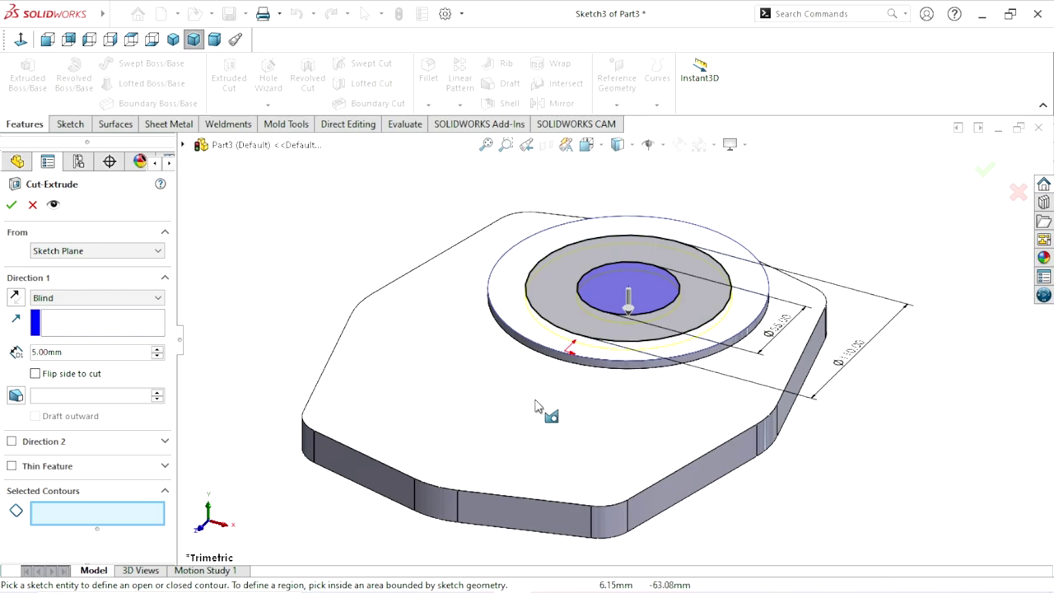
pyautogui.click(606, 312)
pyautogui.click(604, 314)
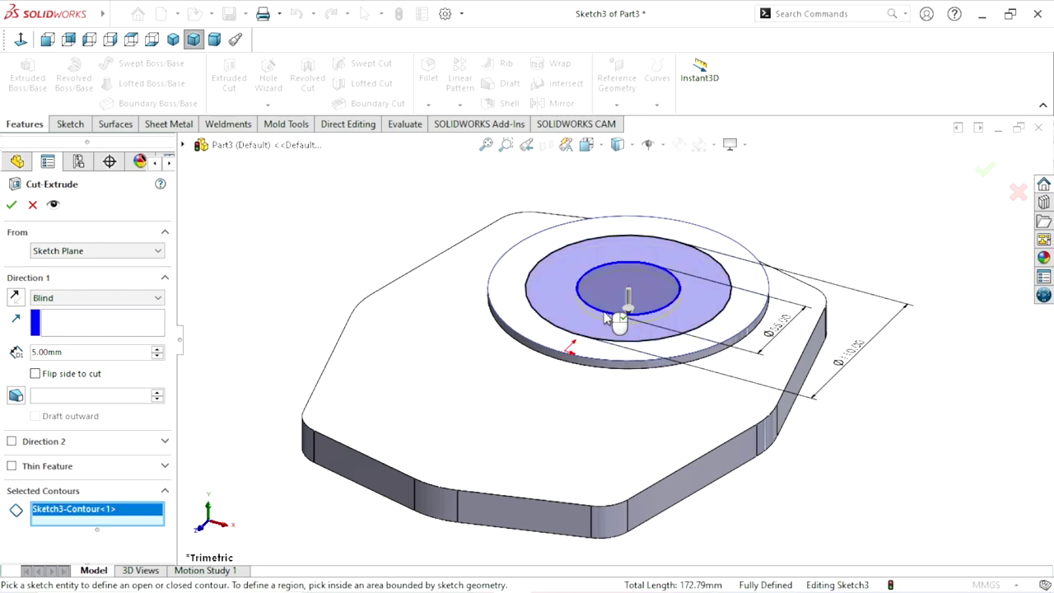
pyautogui.click(89, 302)
pyautogui.click(66, 322)
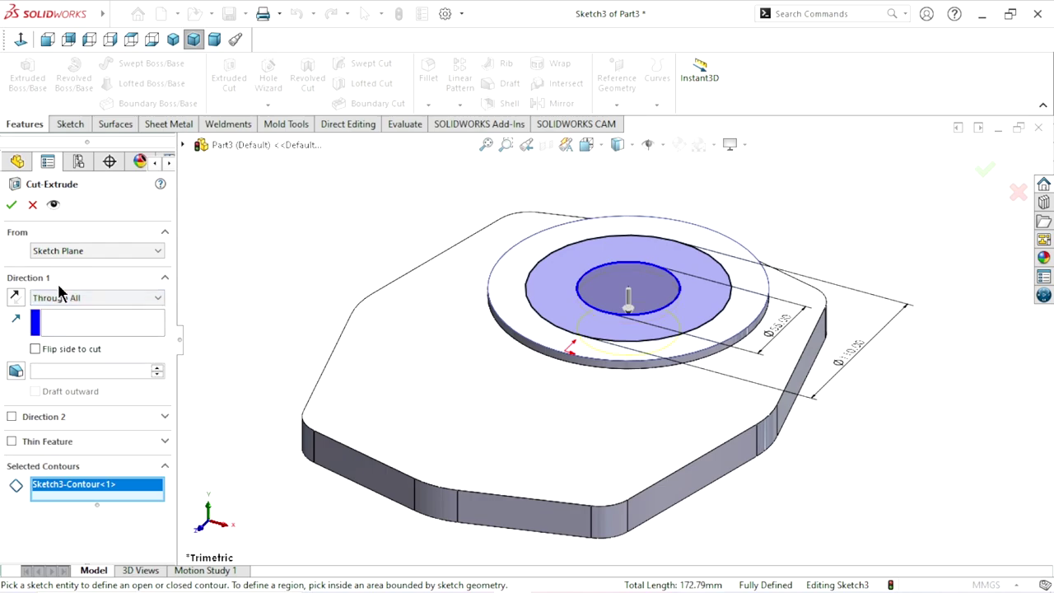
pyautogui.click(12, 205)
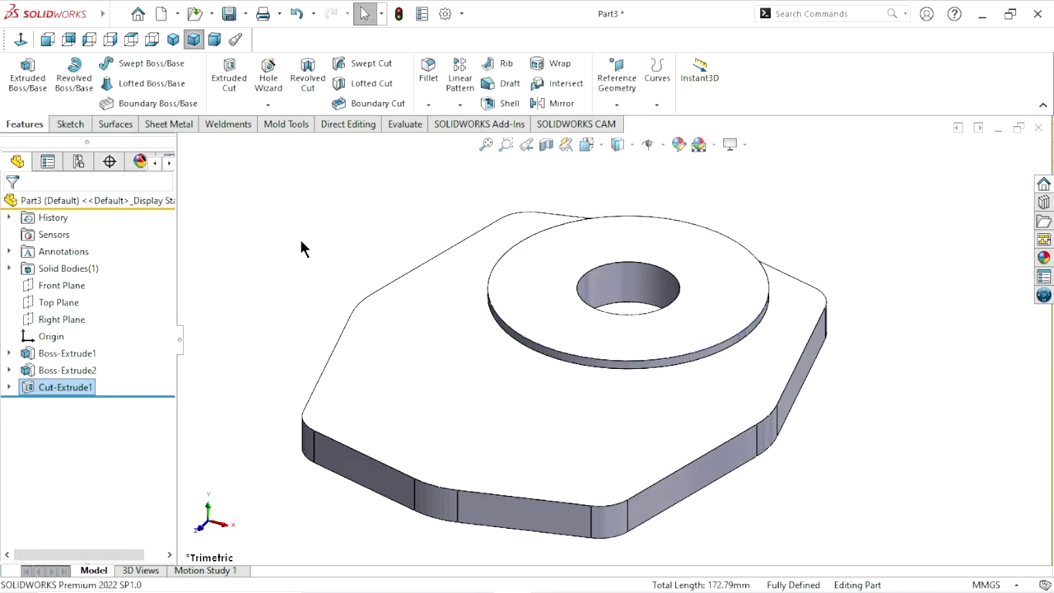
# - Reuse Sketch3 to cut the outer ring region 8 mm blind as Cut-Extrude2
pyautogui.click(10, 387)
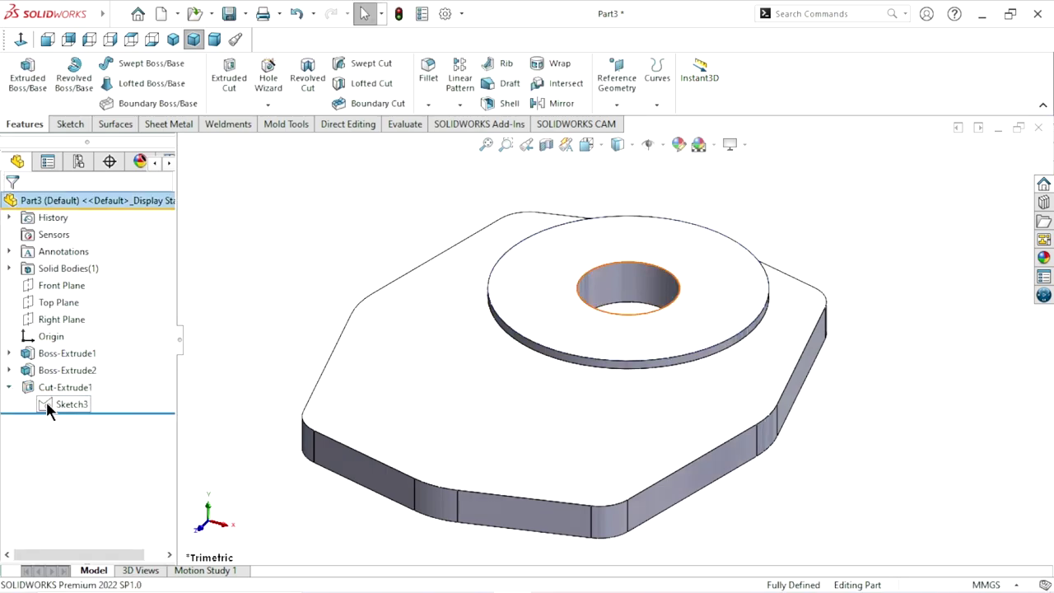
pyautogui.click(67, 403)
pyautogui.click(219, 76)
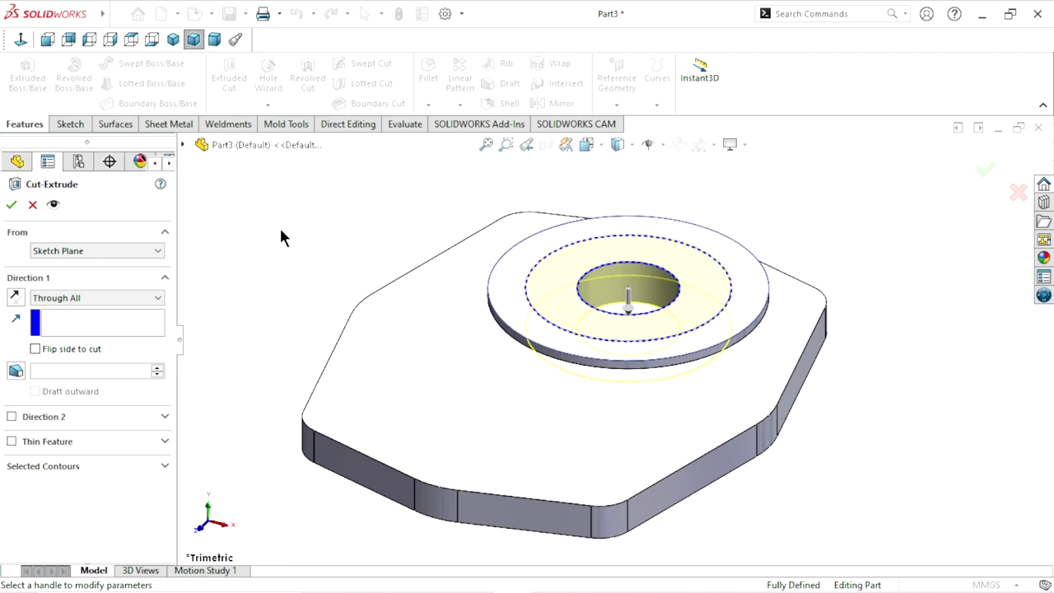
pyautogui.click(80, 469)
pyautogui.rightClick(77, 484)
pyautogui.click(131, 496)
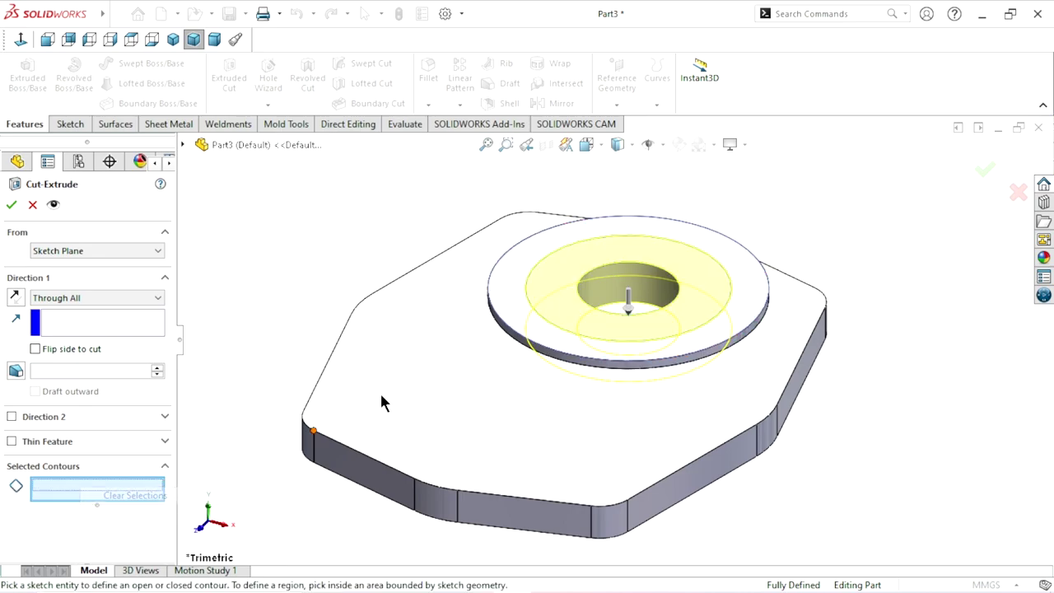
pyautogui.click(635, 350)
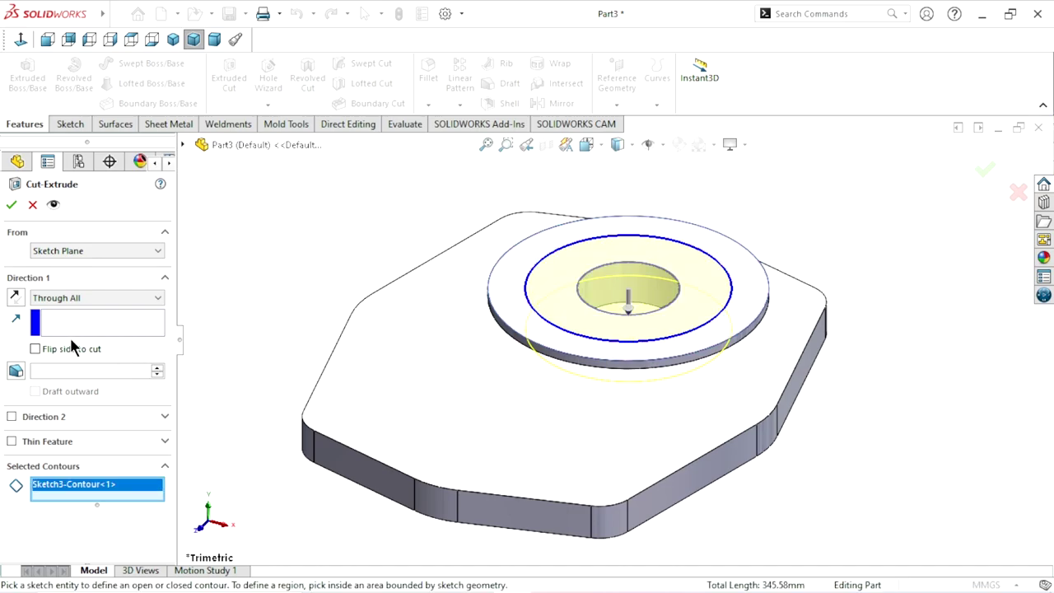
pyautogui.click(74, 298)
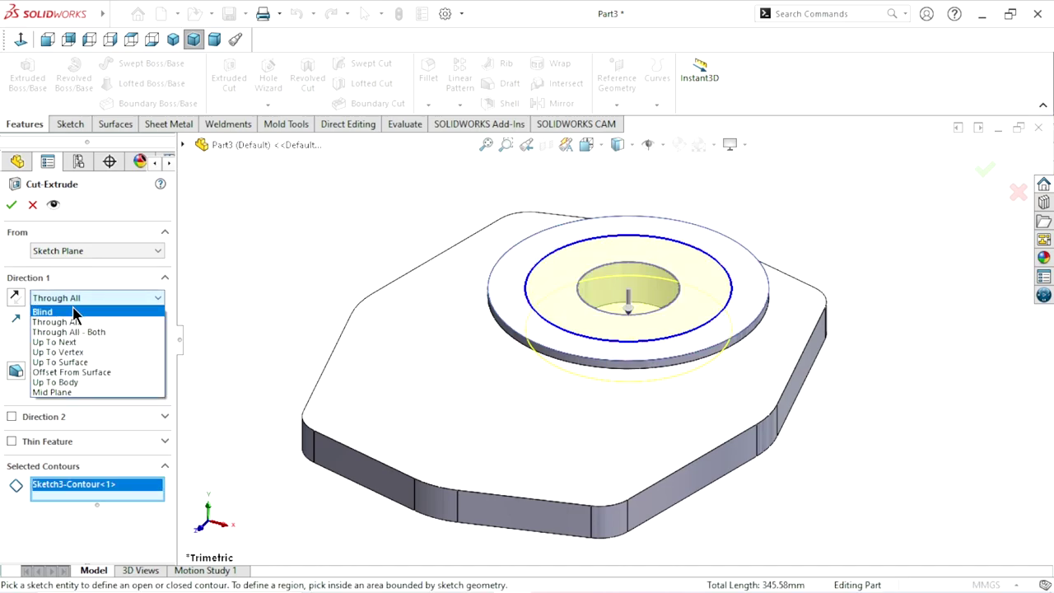
pyautogui.click(74, 313)
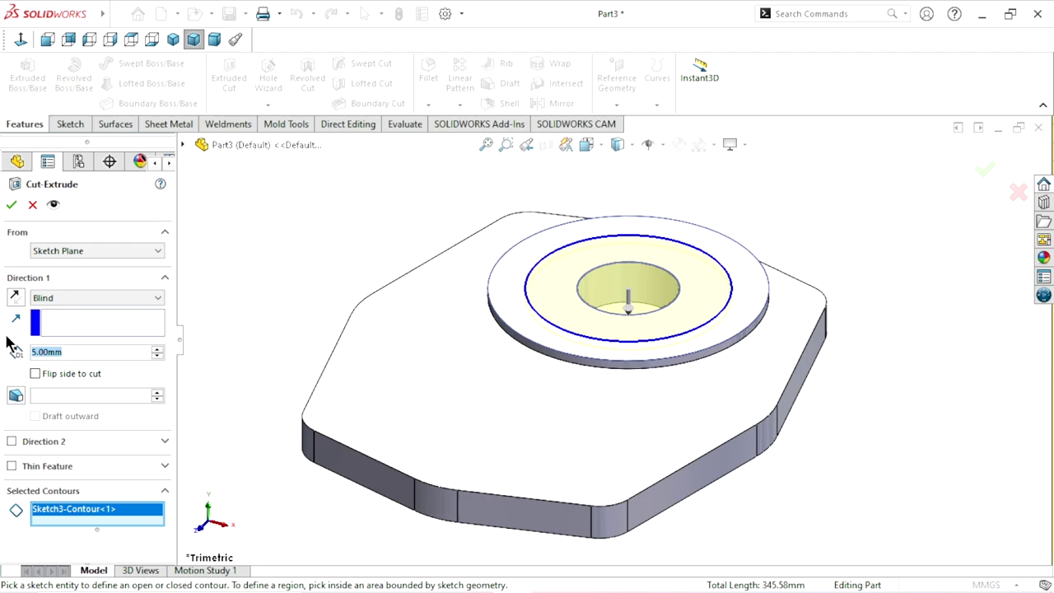
pyautogui.write('8')
pyautogui.press('Return')
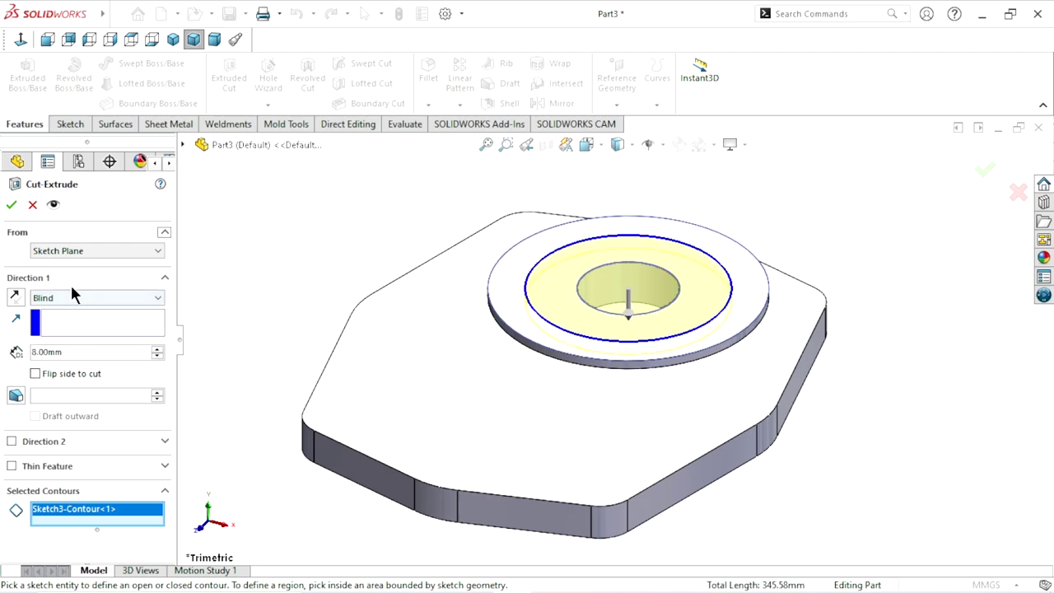
pyautogui.click(11, 204)
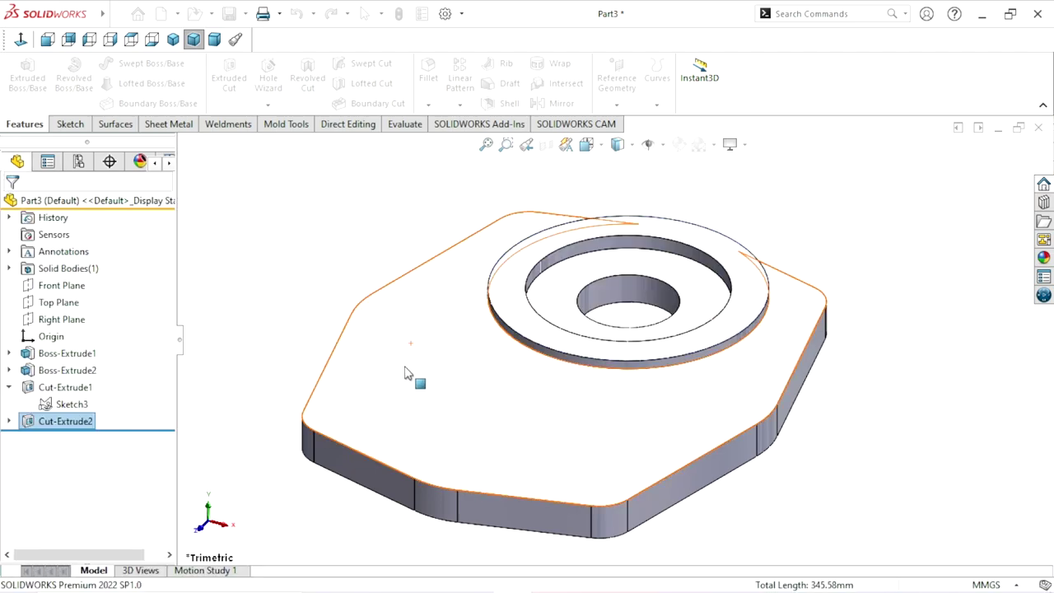
pyautogui.scroll(3, 294, 297)
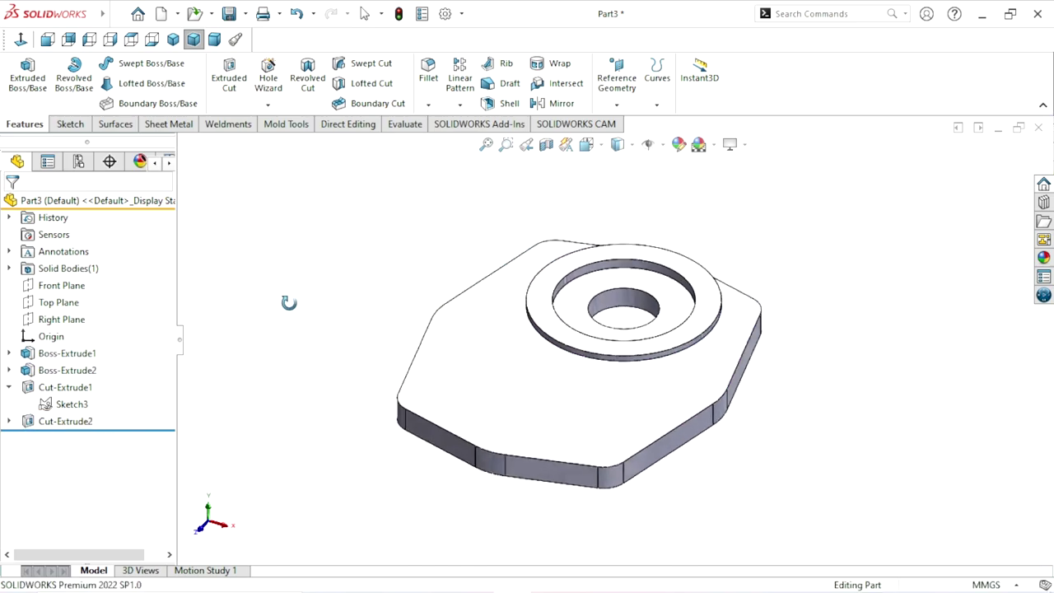
pyautogui.moveTo(288, 303)
pyautogui.mouseDown(button='middle')
pyautogui.moveTo(252, 421)
pyautogui.moveTo(294, 303)
pyautogui.moveTo(321, 304)
pyautogui.mouseUp(button='middle')
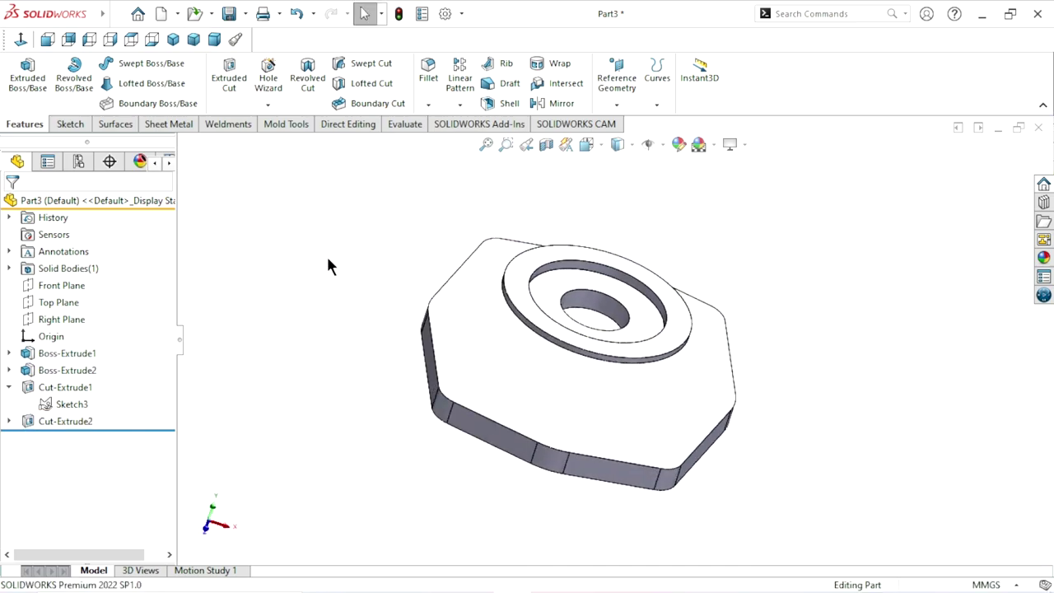
pyautogui.moveTo(635, 341)
pyautogui.mouseDown(button='middle')
pyautogui.moveTo(797, 313)
pyautogui.moveTo(702, 293)
pyautogui.moveTo(699, 327)
pyautogui.moveTo(693, 316)
pyautogui.moveTo(683, 336)
pyautogui.moveTo(696, 357)
pyautogui.mouseUp(button='middle')
pyautogui.scroll(3, 678, 344)
pyautogui.scroll(-3, 636, 350)
pyautogui.scroll(-2, 699, 374)
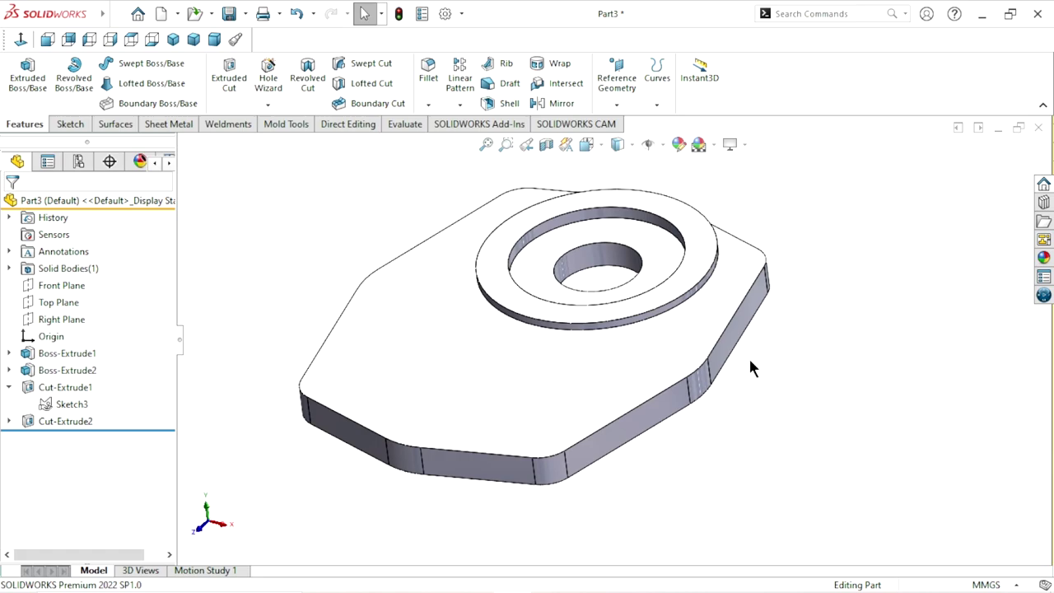
# - Start a sketch on the plate's top face and view it Normal To
pyautogui.click(459, 340)
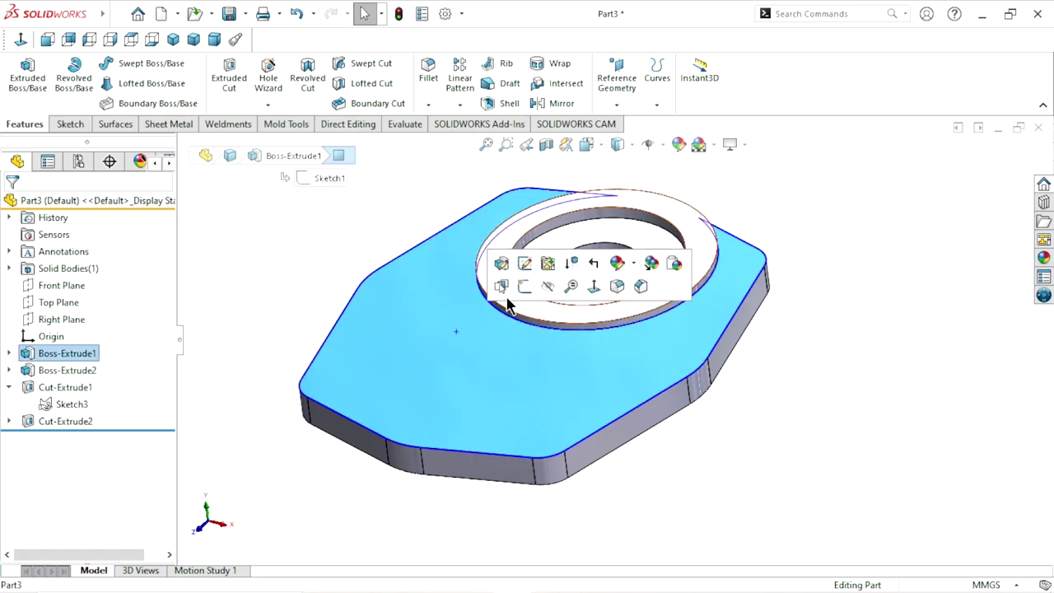
pyautogui.click(527, 290)
pyautogui.click(22, 41)
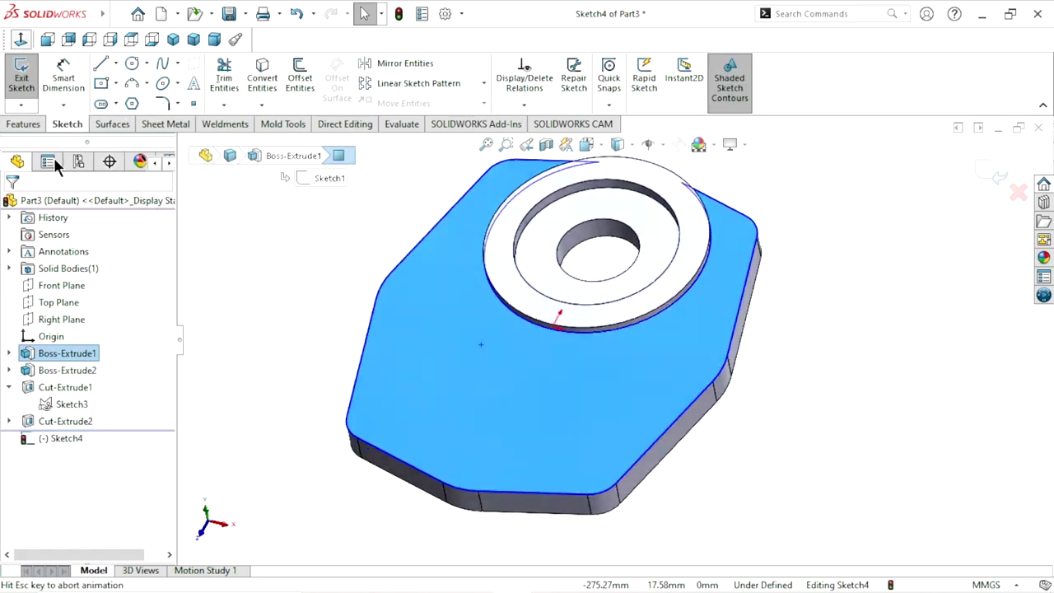
pyautogui.scroll(-2, 599, 290)
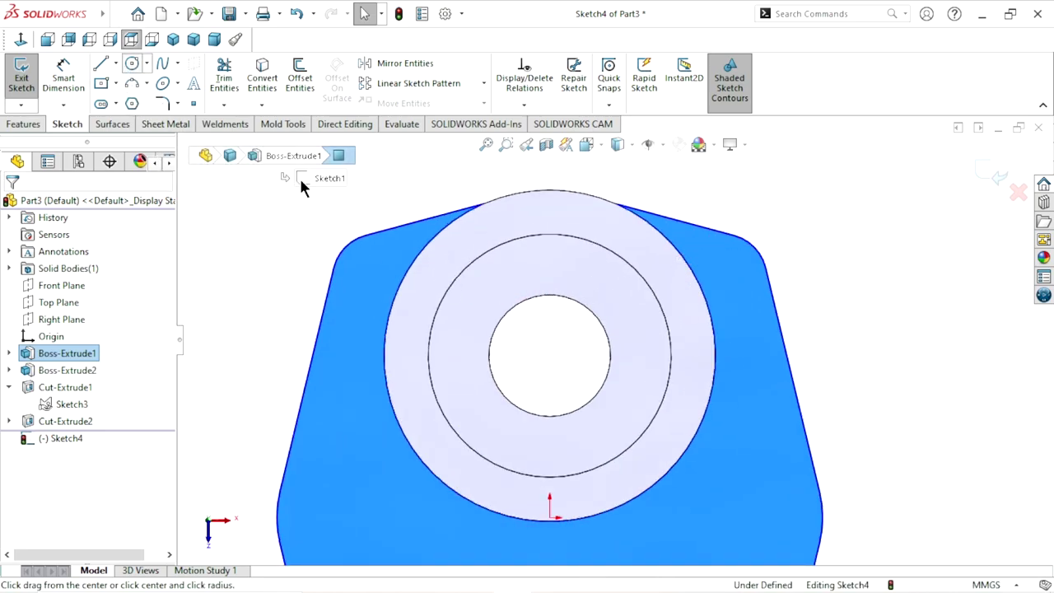
# - Draw a circle near the plate's upper-left corner
pyautogui.click(131, 65)
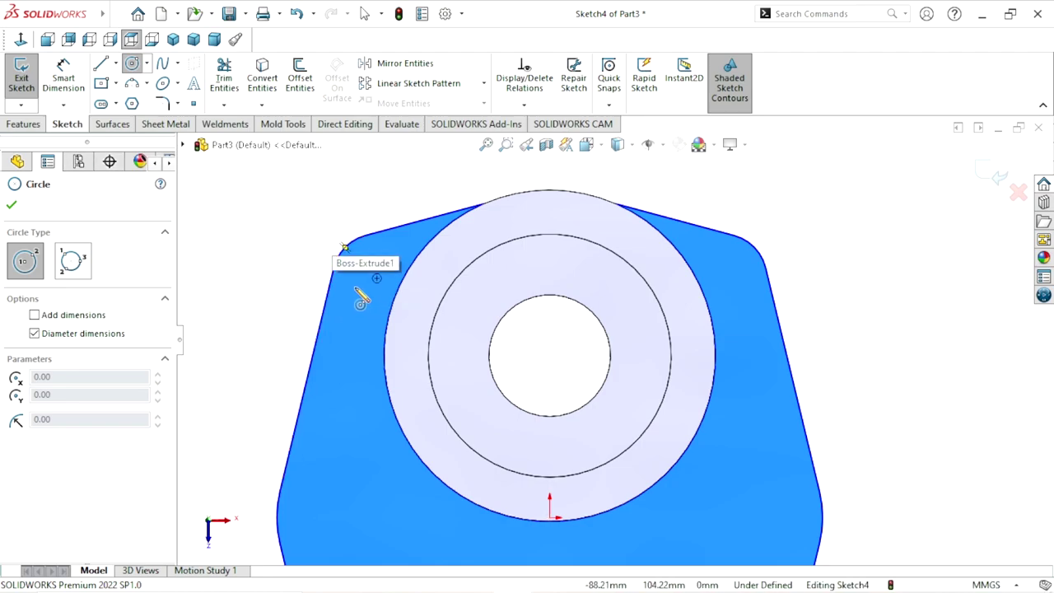
pyautogui.scroll(-2, 408, 300)
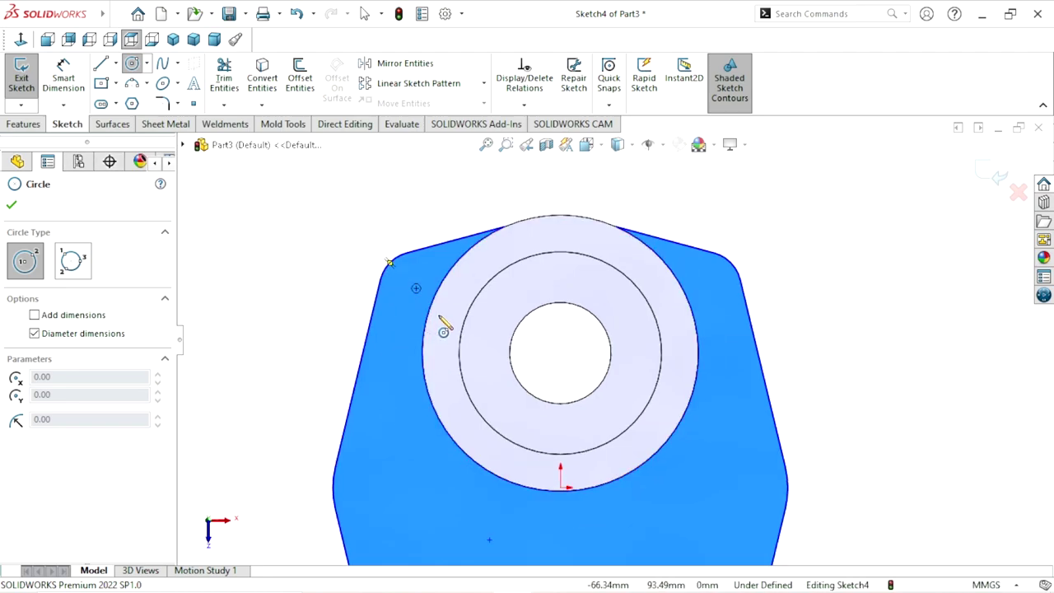
pyautogui.scroll(1, 457, 313)
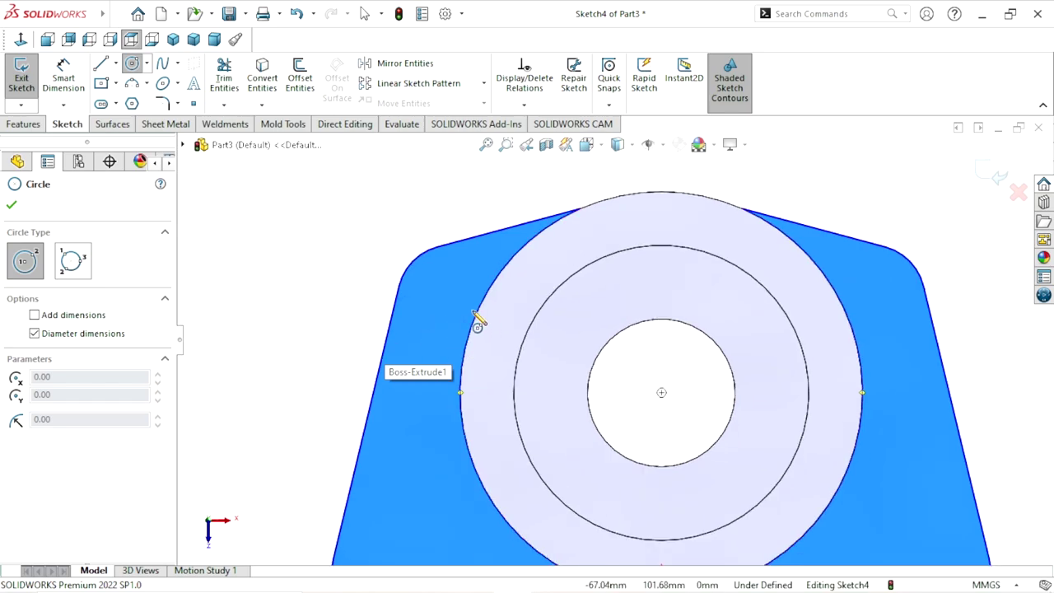
pyautogui.click(443, 288)
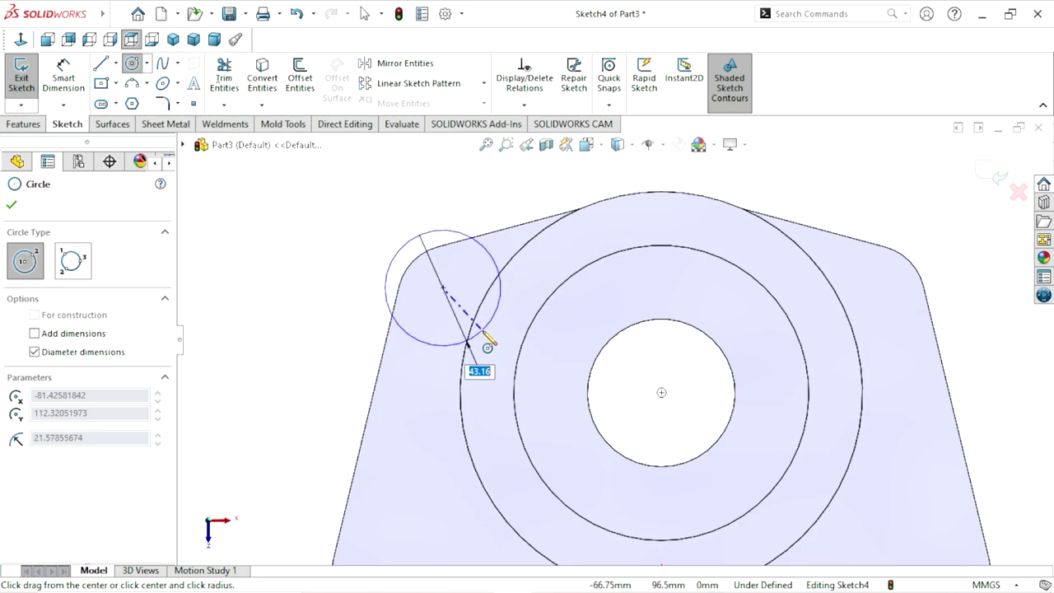
pyautogui.click(484, 328)
pyautogui.click(63, 77)
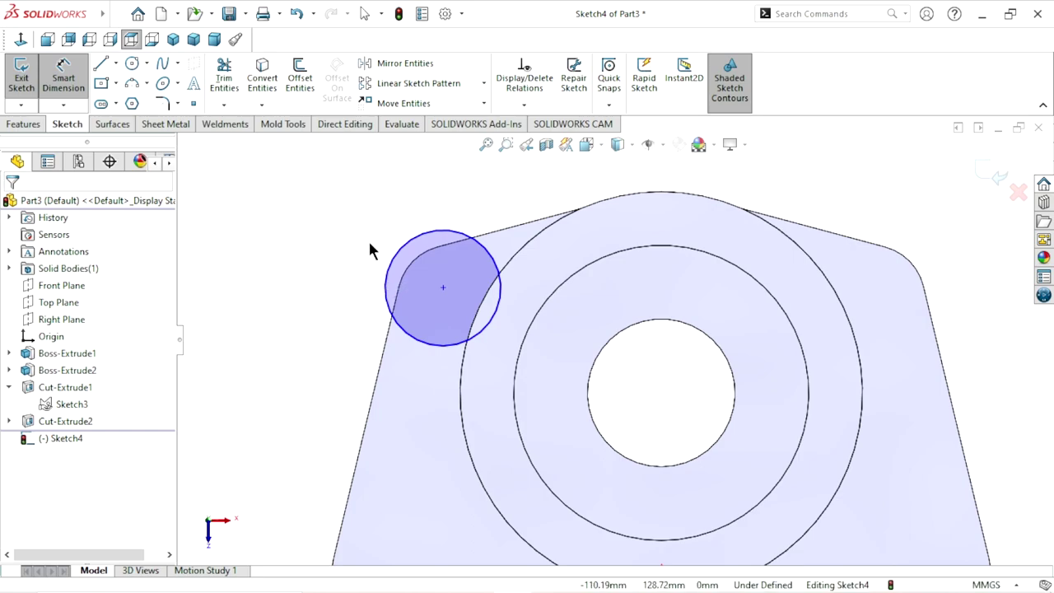
pyautogui.press('Escape')
# - Make the circle concentric with the plate's upper-left corner arc
pyautogui.click(414, 272)
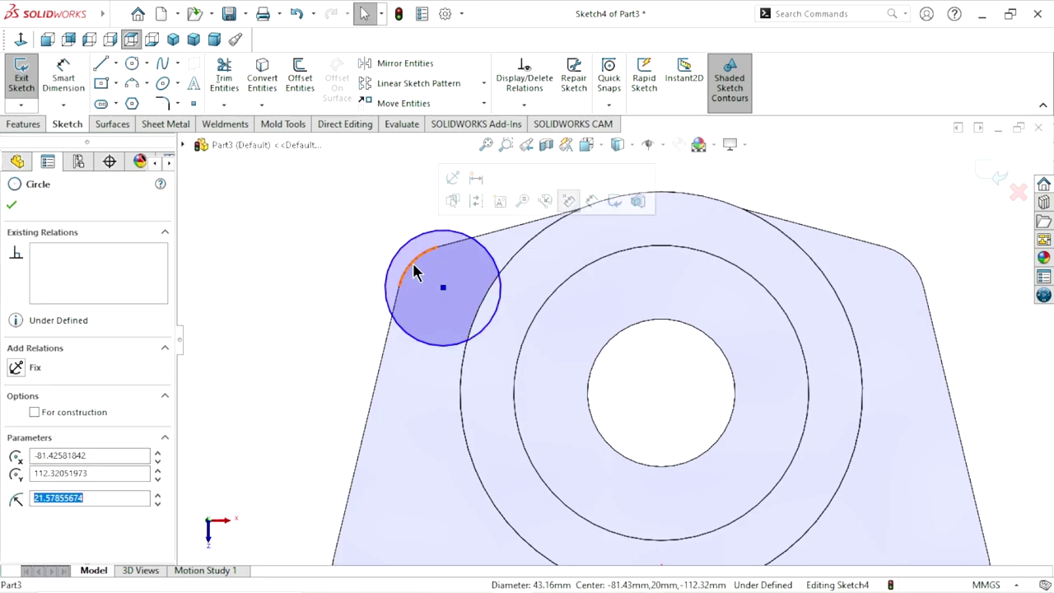
pyautogui.keyDown('ctrl'); pyautogui.click(446, 245); pyautogui.keyUp('ctrl')
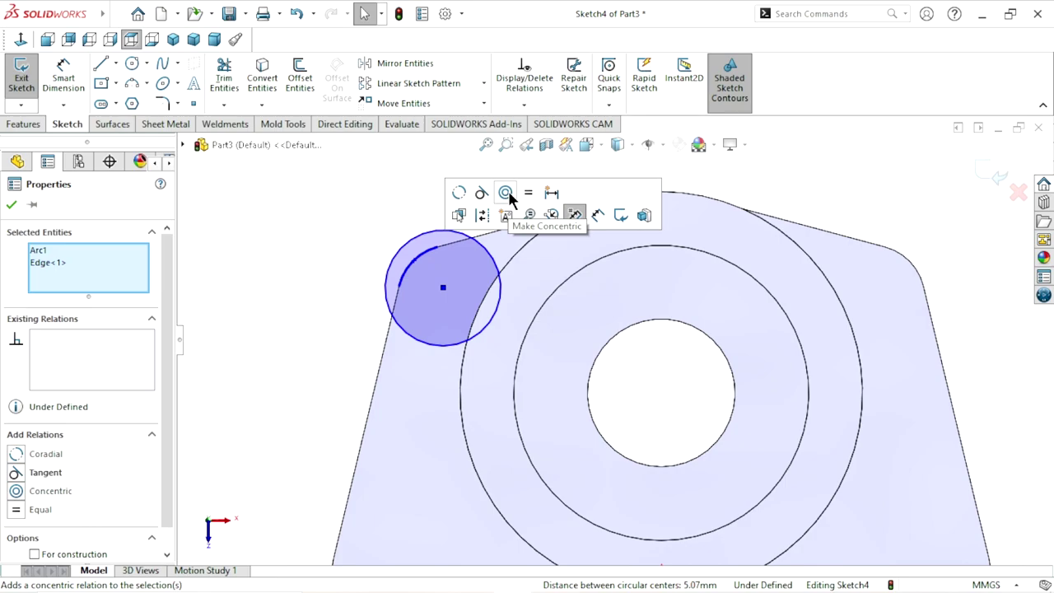
pyautogui.click(505, 193)
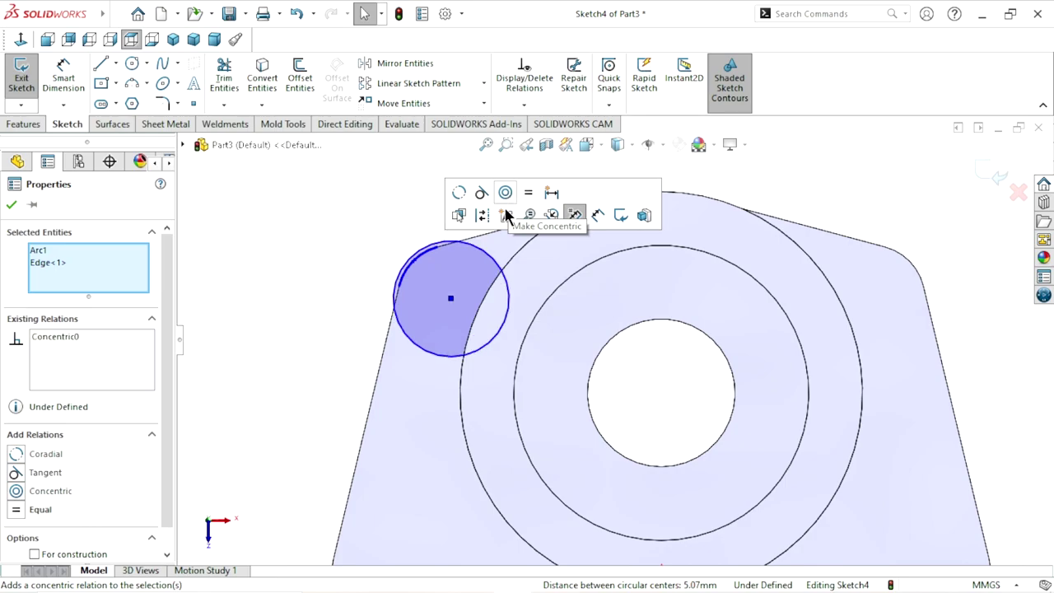
pyautogui.scroll(2, 503, 313)
pyautogui.scroll(-3, 503, 309)
pyautogui.click(323, 275)
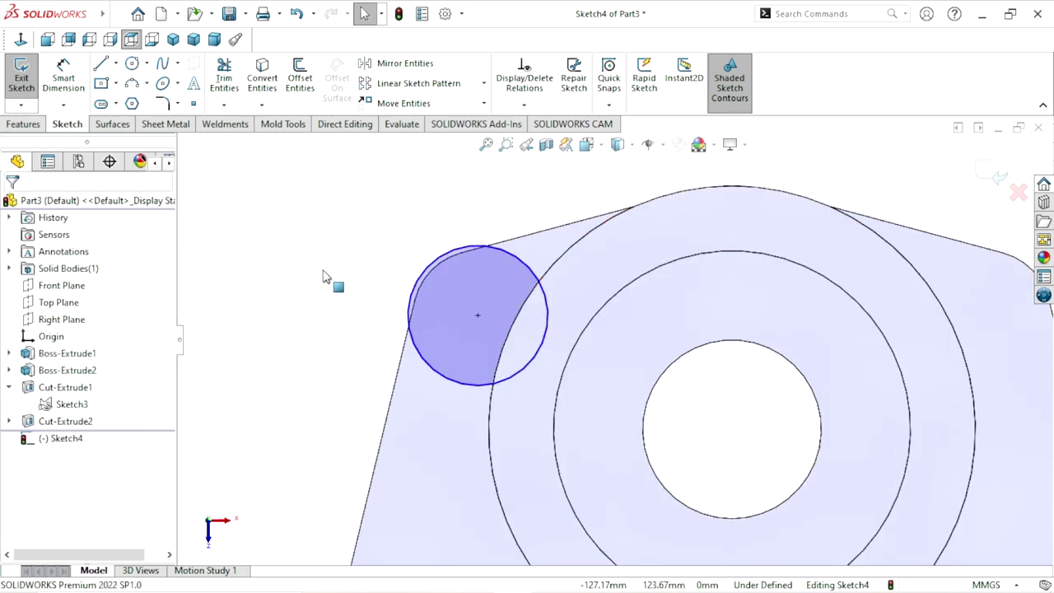
# - Make the circle tangent to the boss edge, fully defining it
pyautogui.click(429, 271)
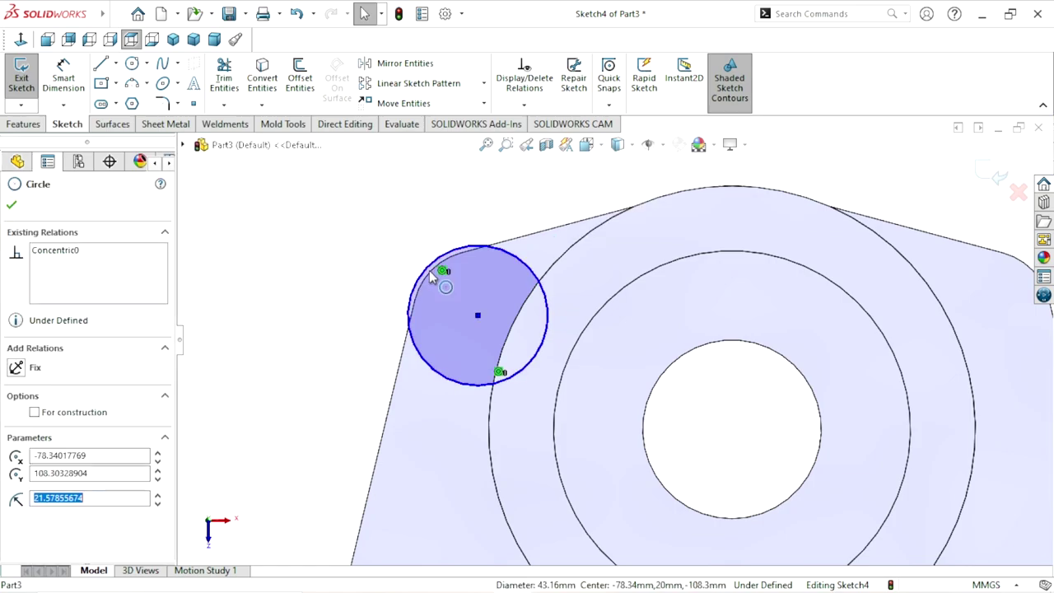
pyautogui.press('Escape')
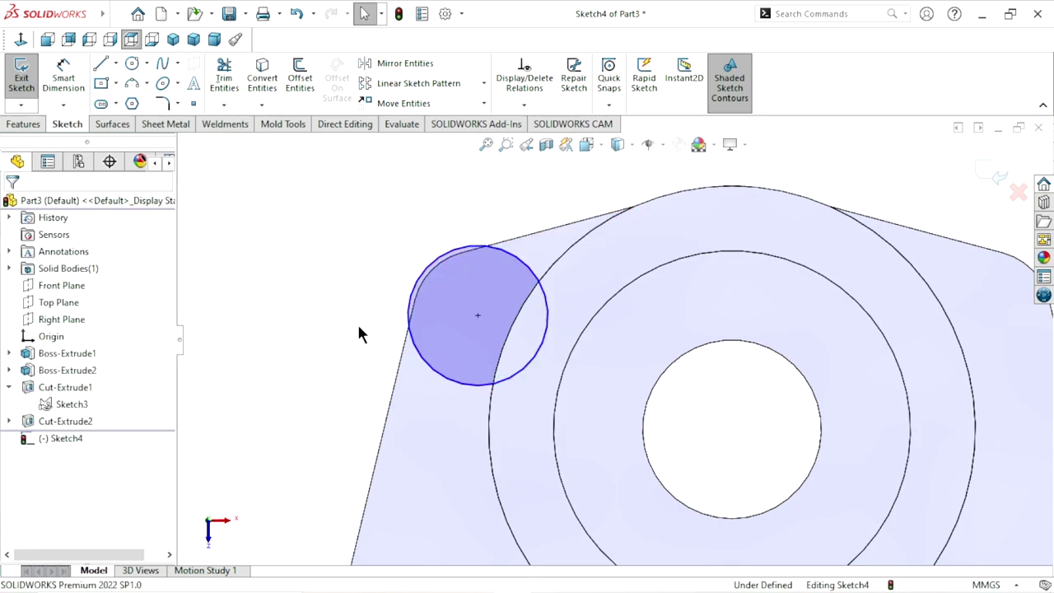
pyautogui.press('f')
pyautogui.scroll(-2, 391, 345)
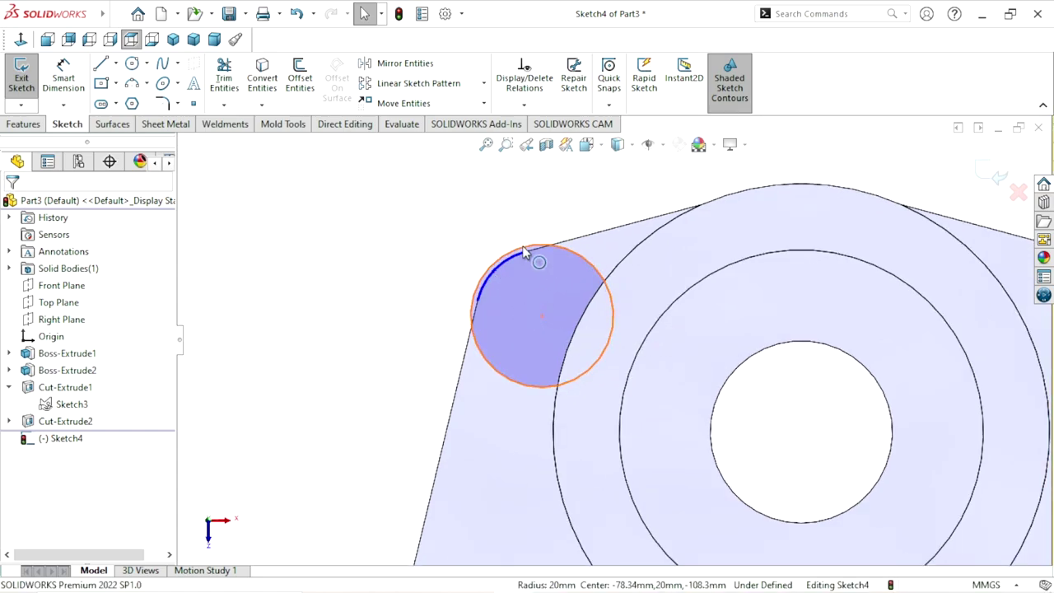
pyautogui.click(523, 253)
pyautogui.keyDown('ctrl'); pyautogui.click(524, 254); pyautogui.keyUp('ctrl')
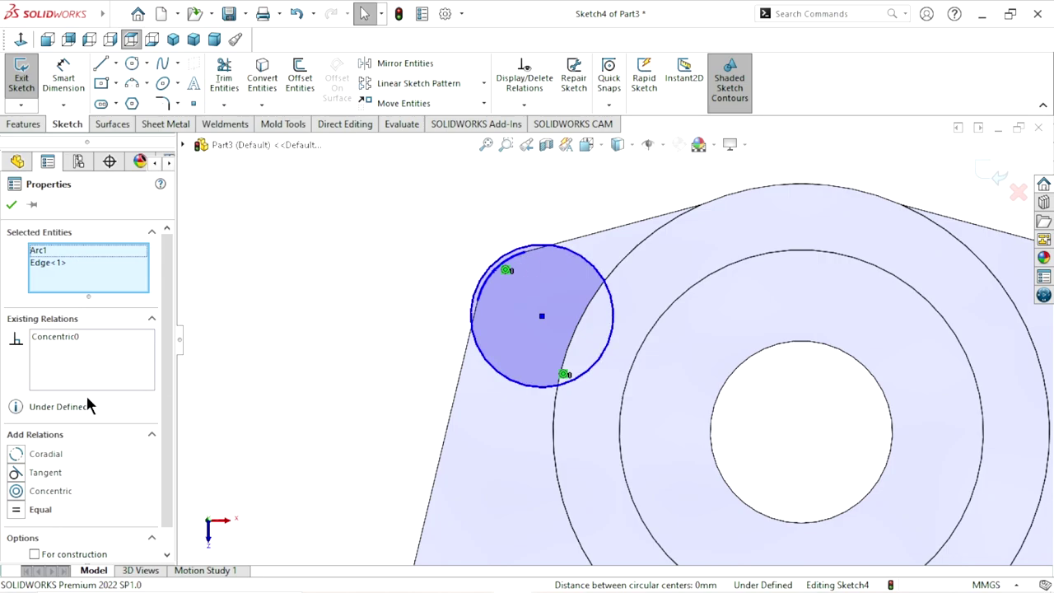
pyautogui.click(16, 472)
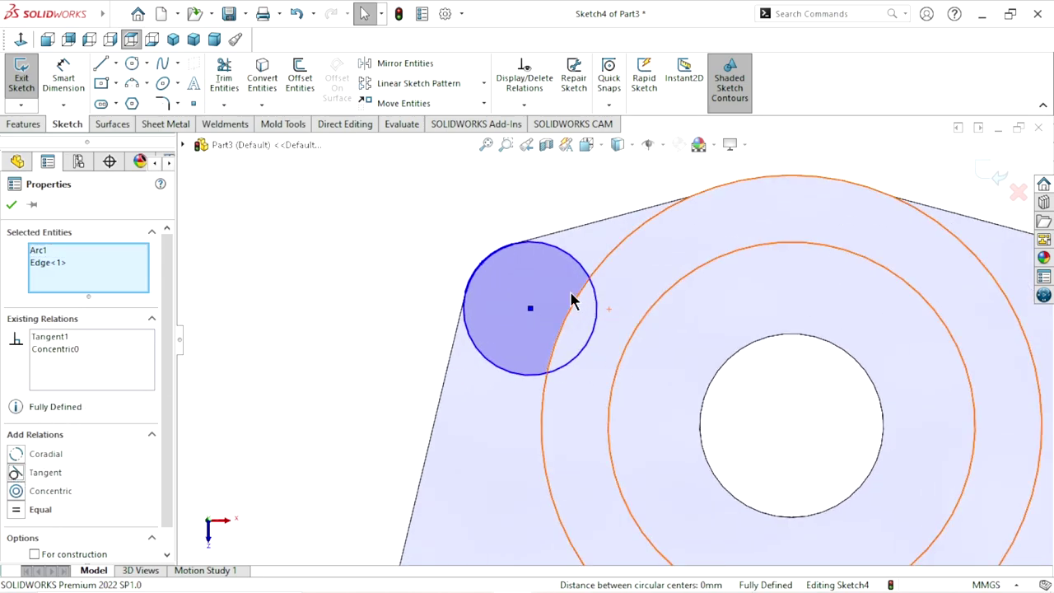
pyautogui.click(11, 204)
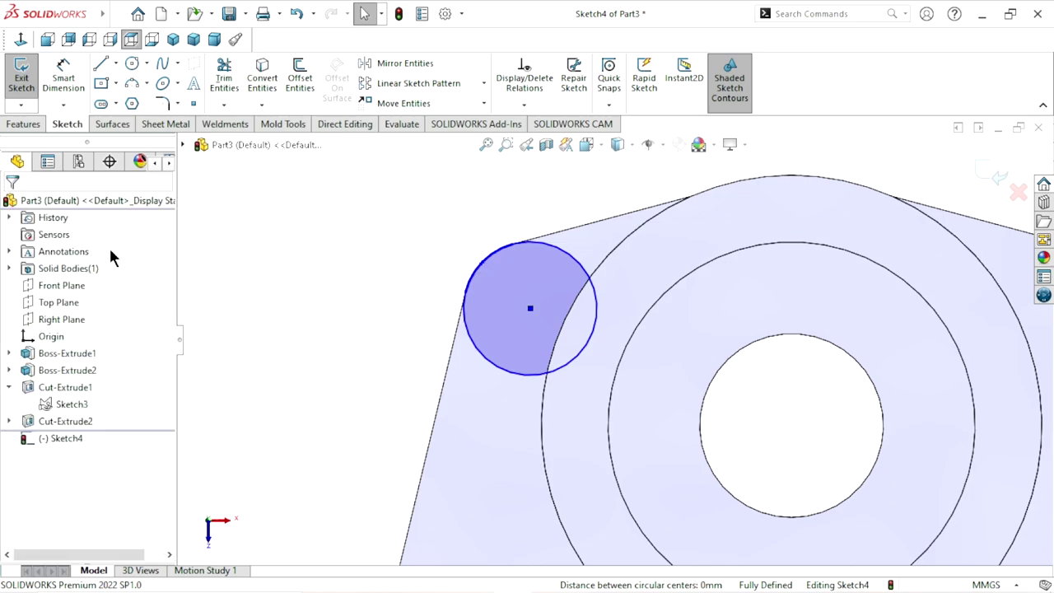
pyautogui.scroll(3, 634, 352)
pyautogui.scroll(-2, 634, 352)
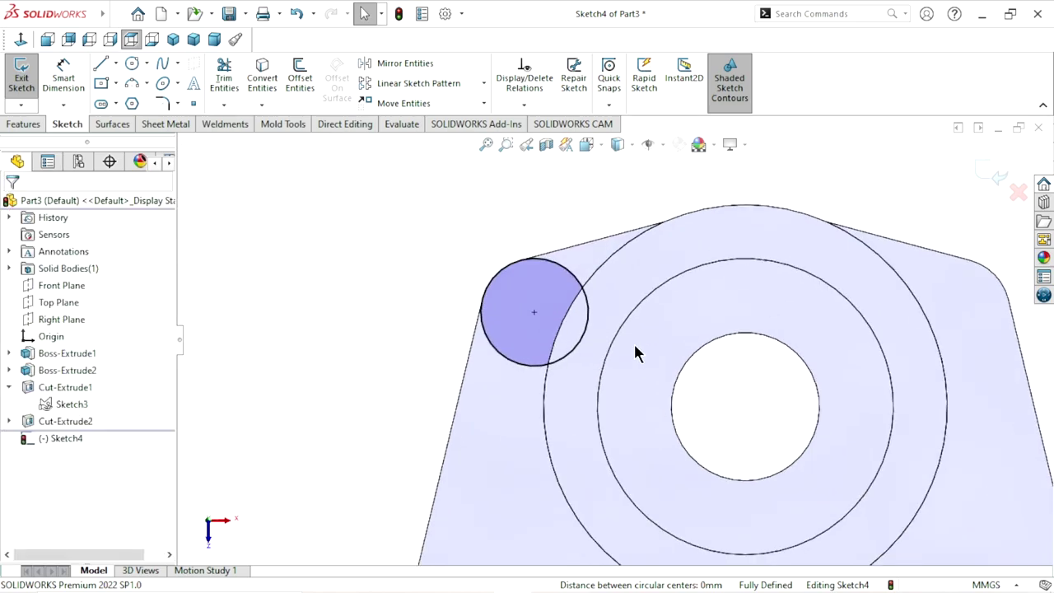
# - Draw a construction centerline from the small circle's centre to the bore's centre
pyautogui.click(116, 64)
pyautogui.click(116, 94)
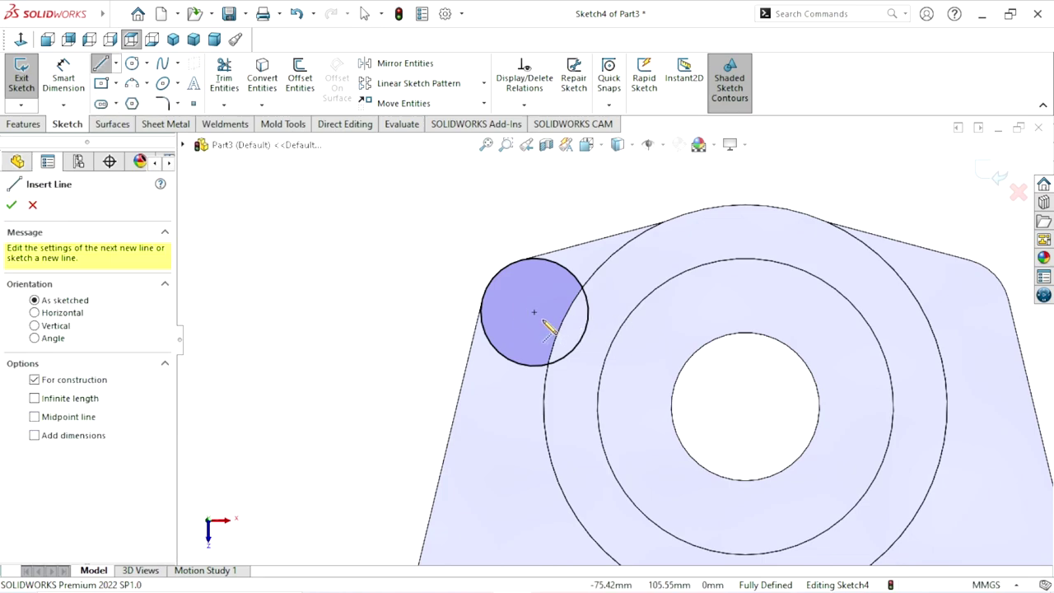
pyautogui.click(534, 314)
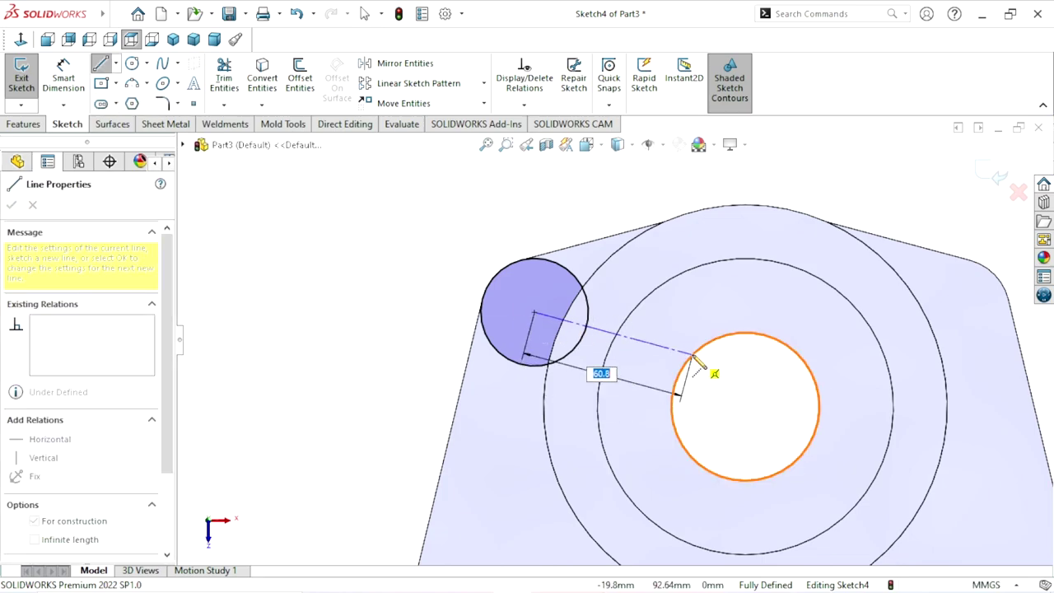
pyautogui.click(746, 407)
pyautogui.rightClick(512, 216)
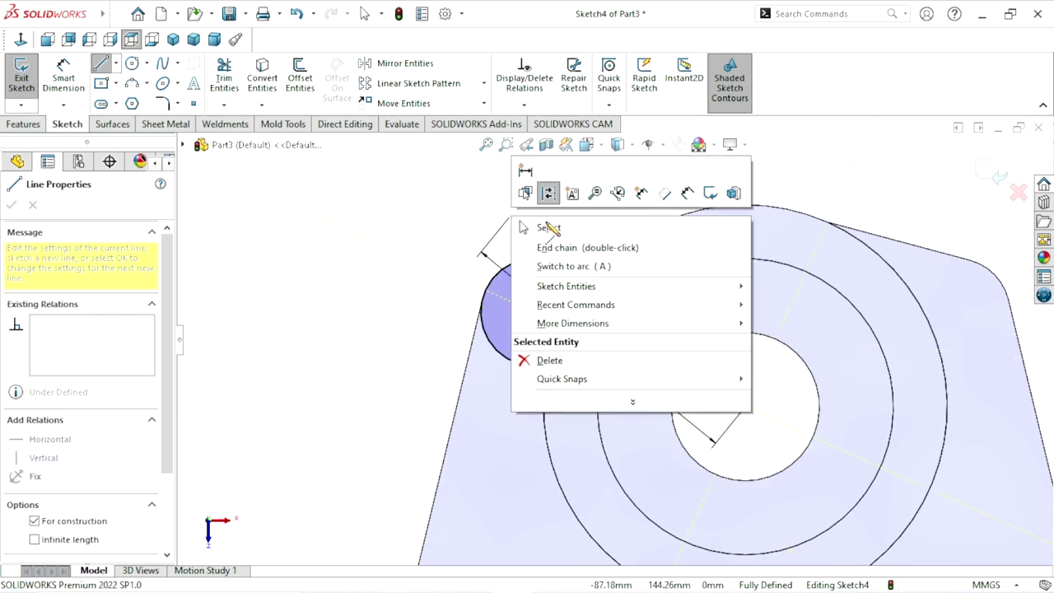
pyautogui.click(545, 222)
# - Sketch a short line on the small circle's upper edge
pyautogui.click(101, 66)
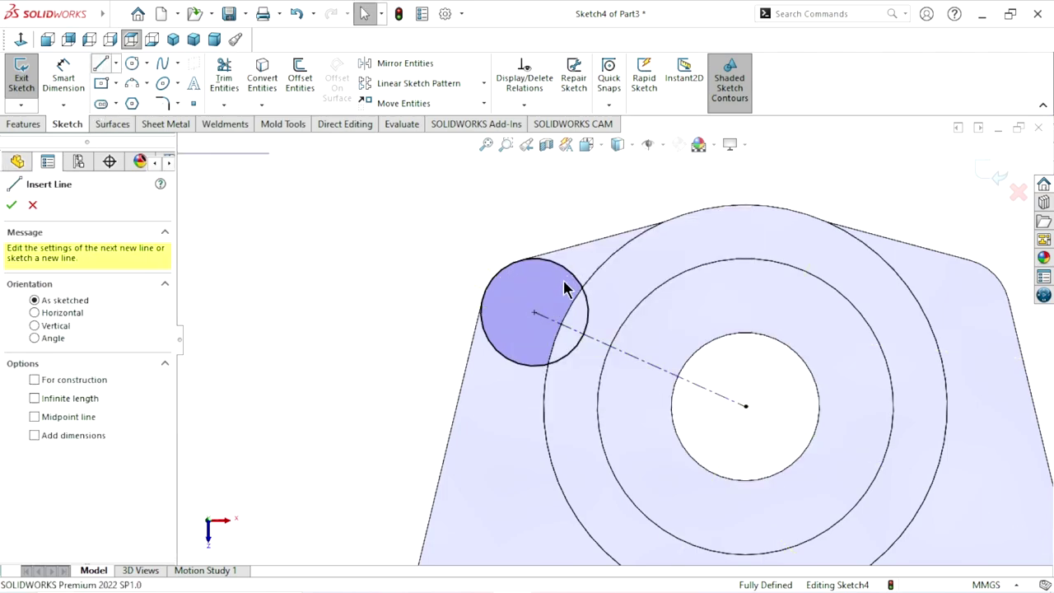
pyautogui.click(586, 289)
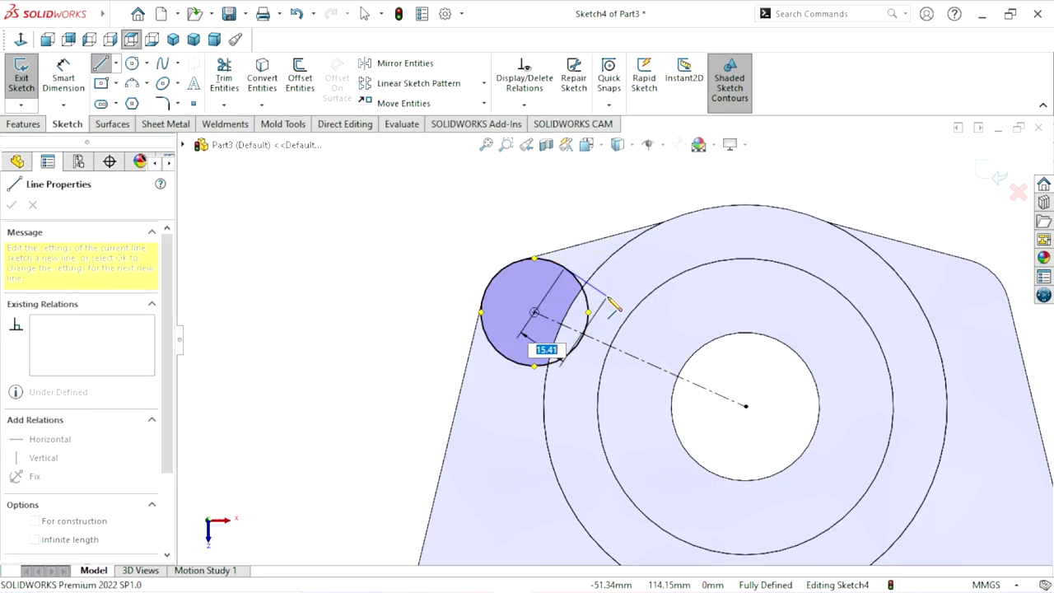
pyautogui.click(611, 308)
pyautogui.rightClick(467, 211)
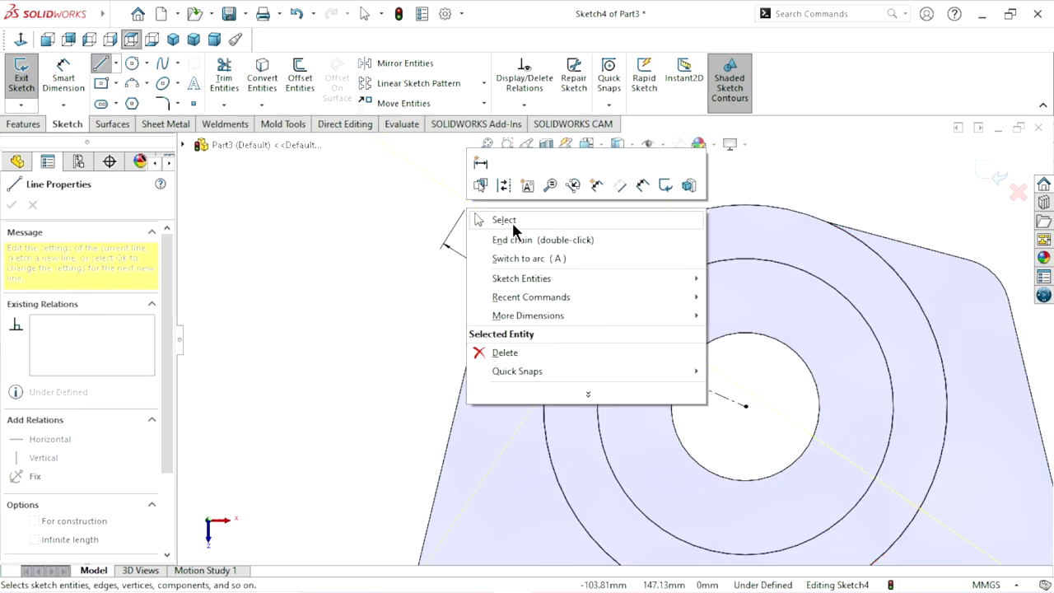
pyautogui.click(503, 220)
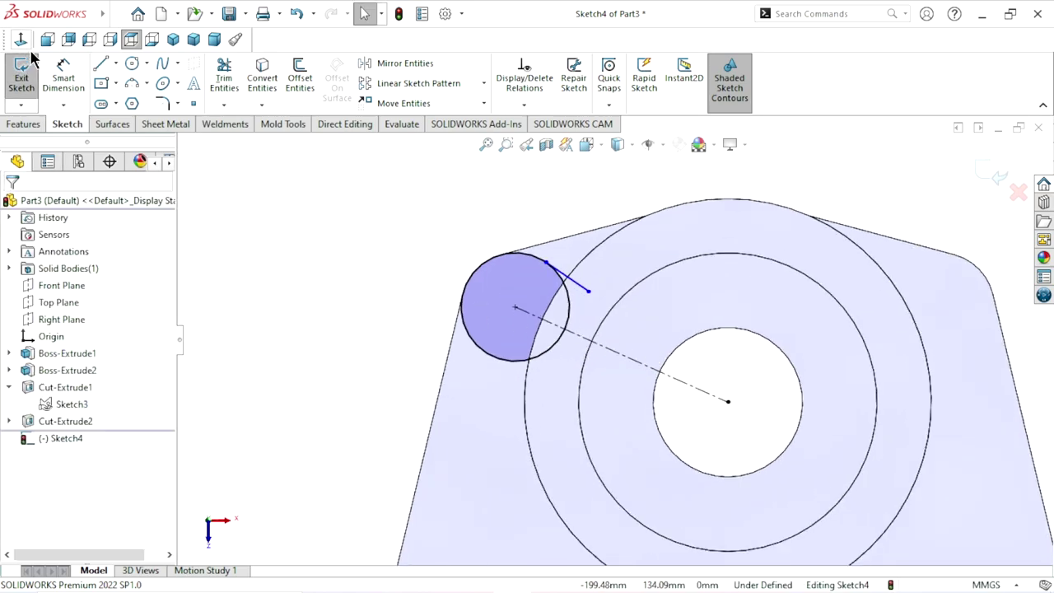
# - Make the short tangent line parallel to the centerline
pyautogui.click(581, 285)
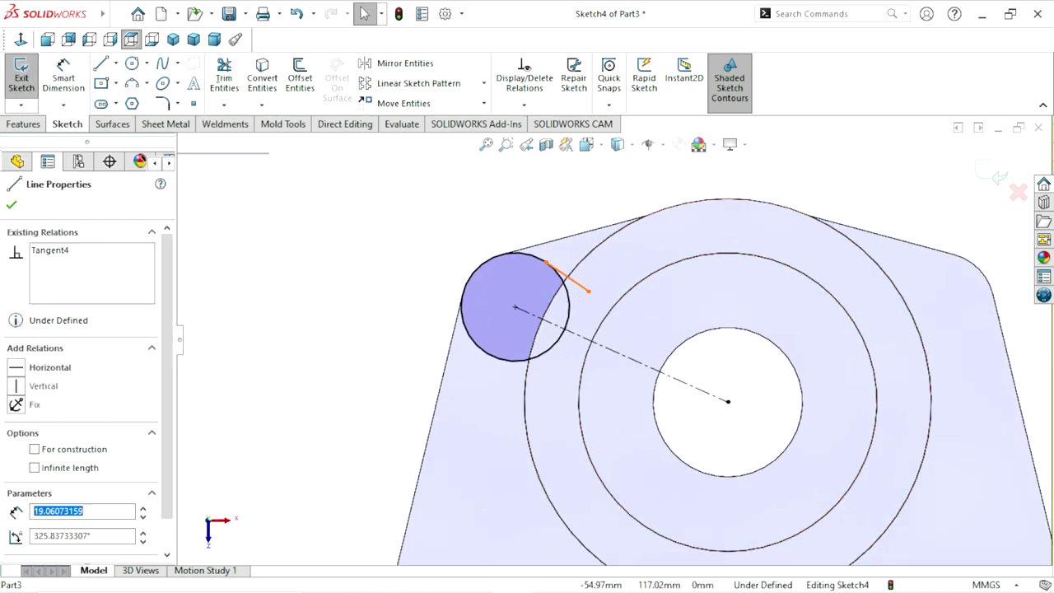
pyautogui.keyDown('ctrl'); pyautogui.click(599, 310); pyautogui.keyUp('ctrl')
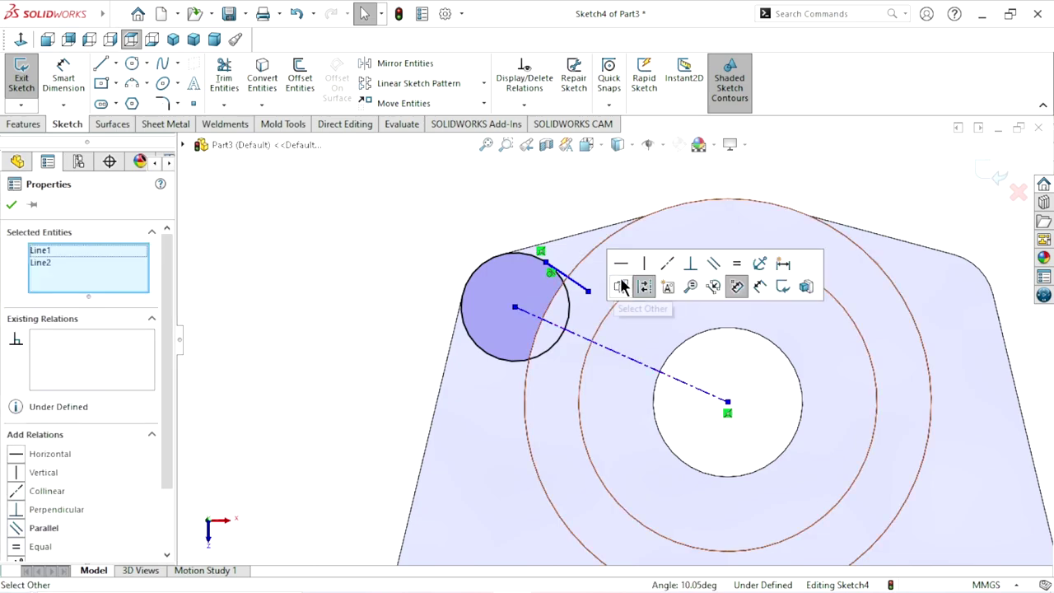
pyautogui.click(713, 263)
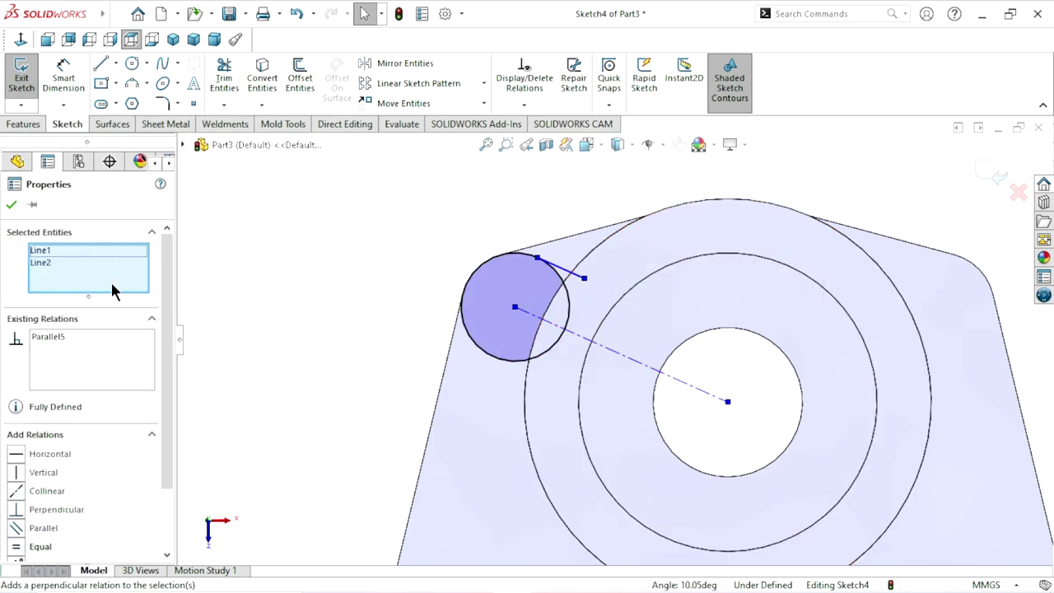
pyautogui.click(12, 204)
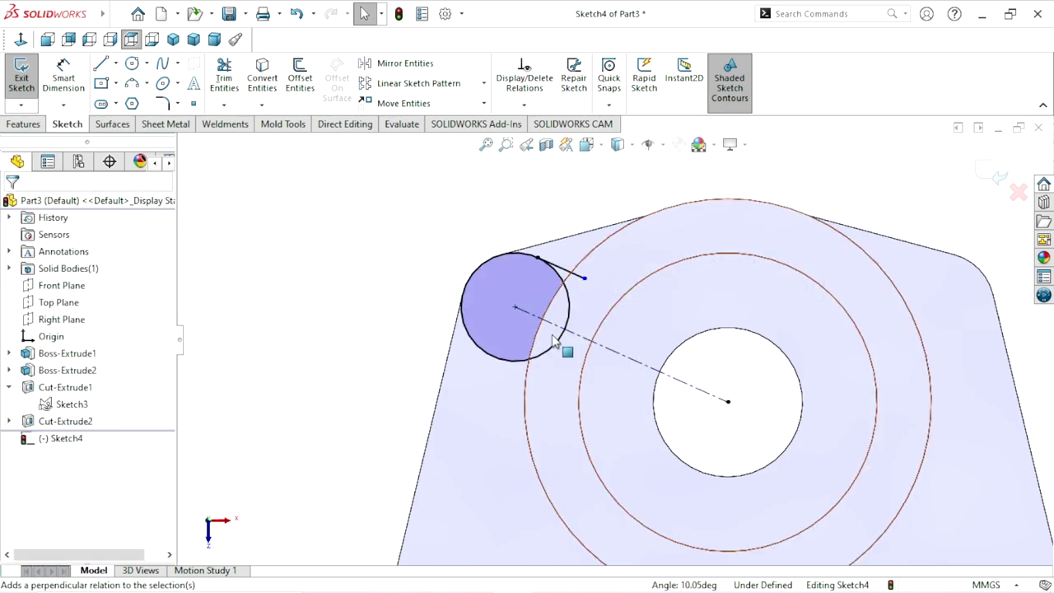
# - Mirror the tangent line about the centerline to copy it below
pyautogui.click(412, 69)
pyautogui.click(575, 274)
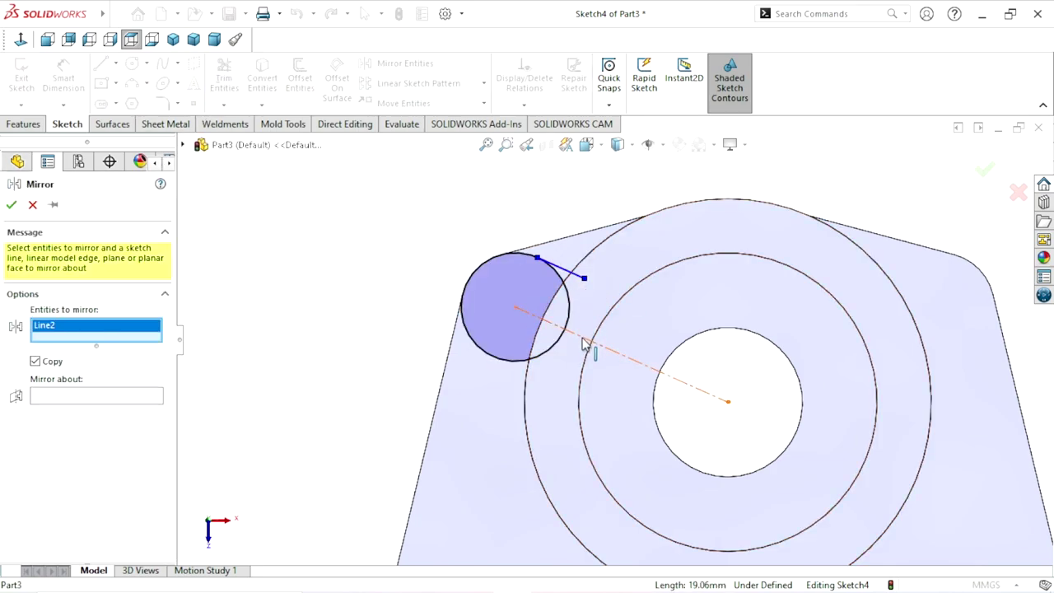
pyautogui.click(57, 395)
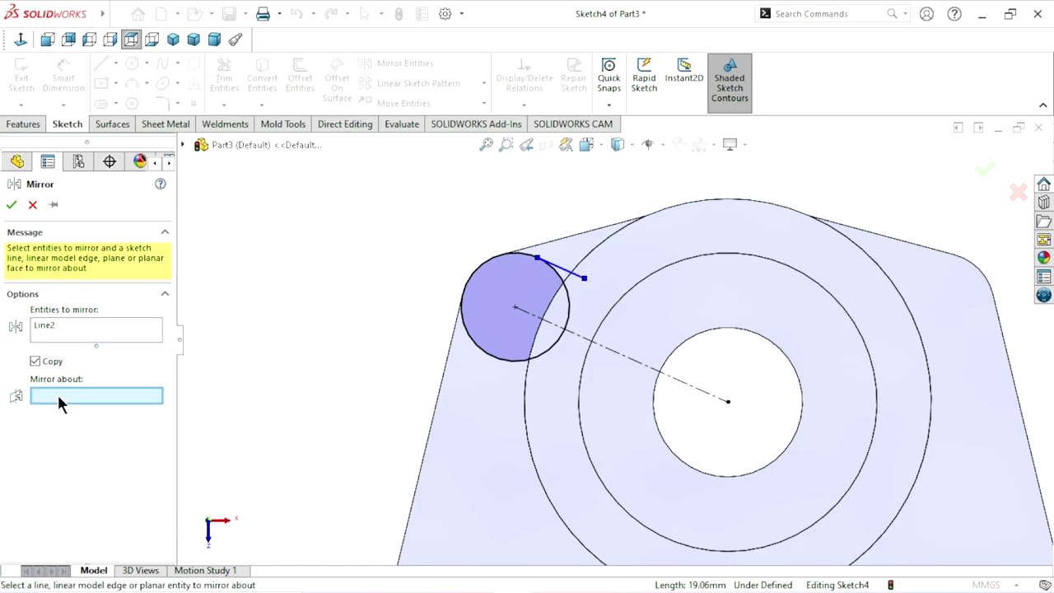
pyautogui.click(583, 344)
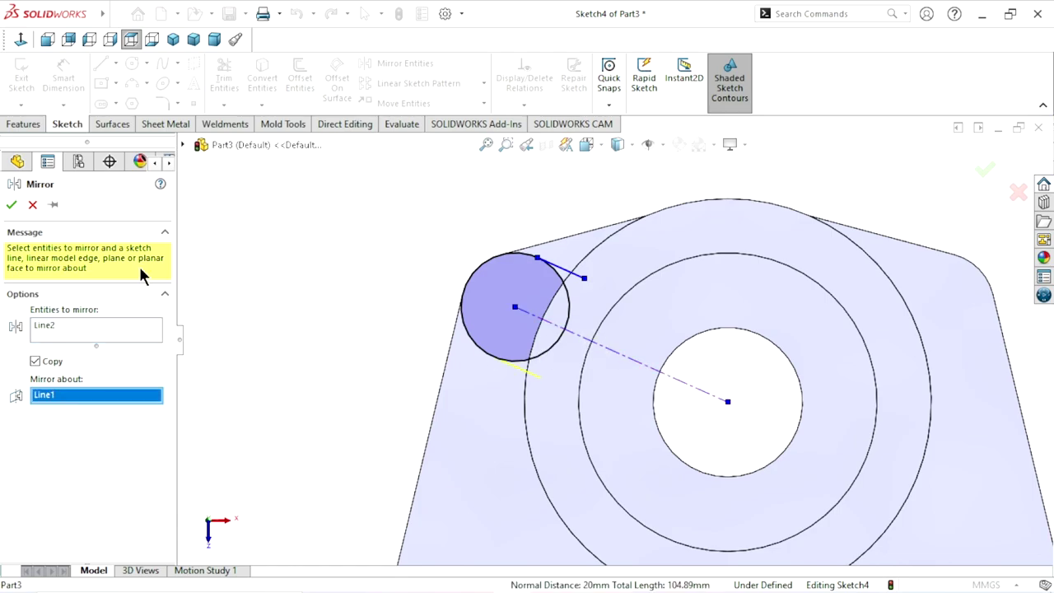
pyautogui.click(11, 205)
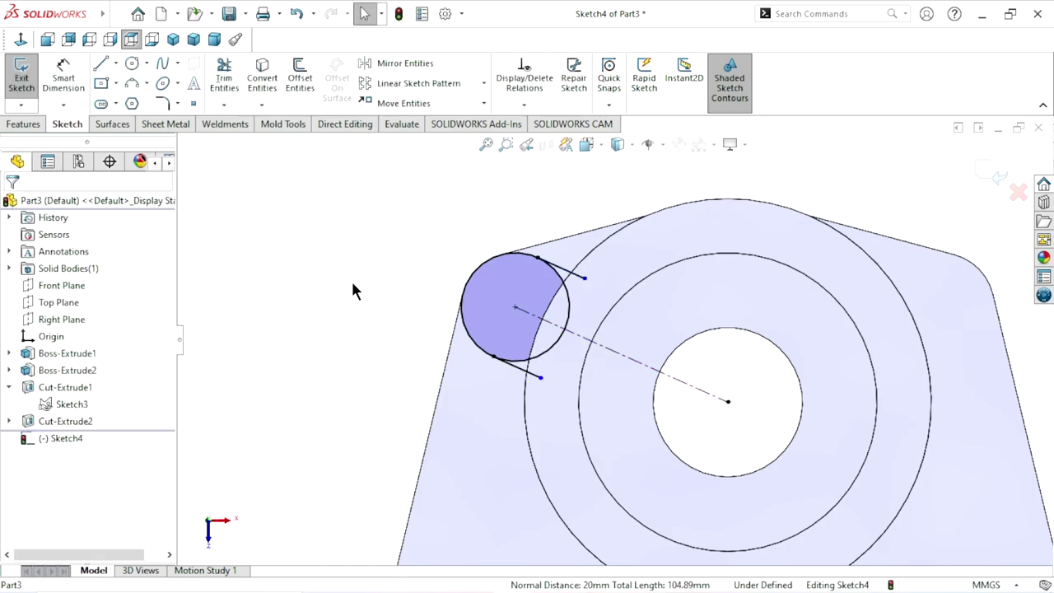
# - Add a Tangent relation between the small circle and the line
pyautogui.click(565, 275)
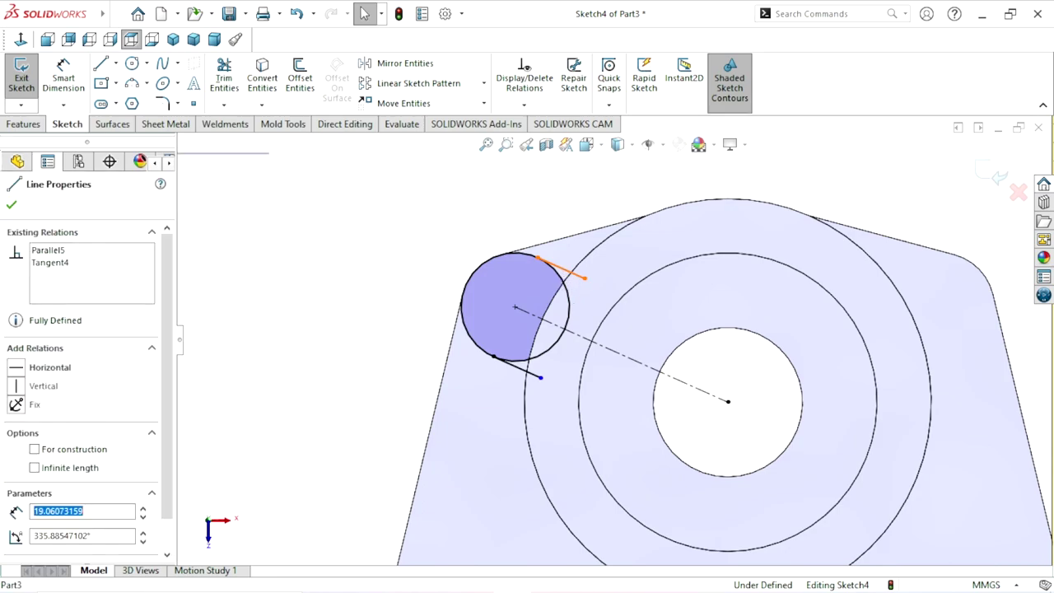
pyautogui.click(574, 298)
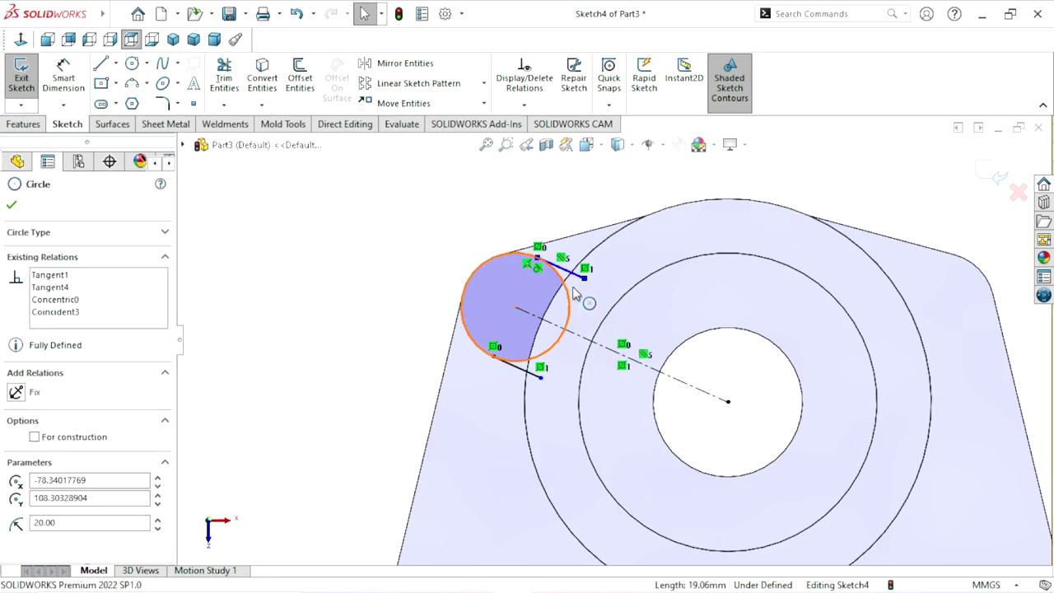
pyautogui.keyDown('ctrl'); pyautogui.click(584, 233); pyautogui.keyUp('ctrl')
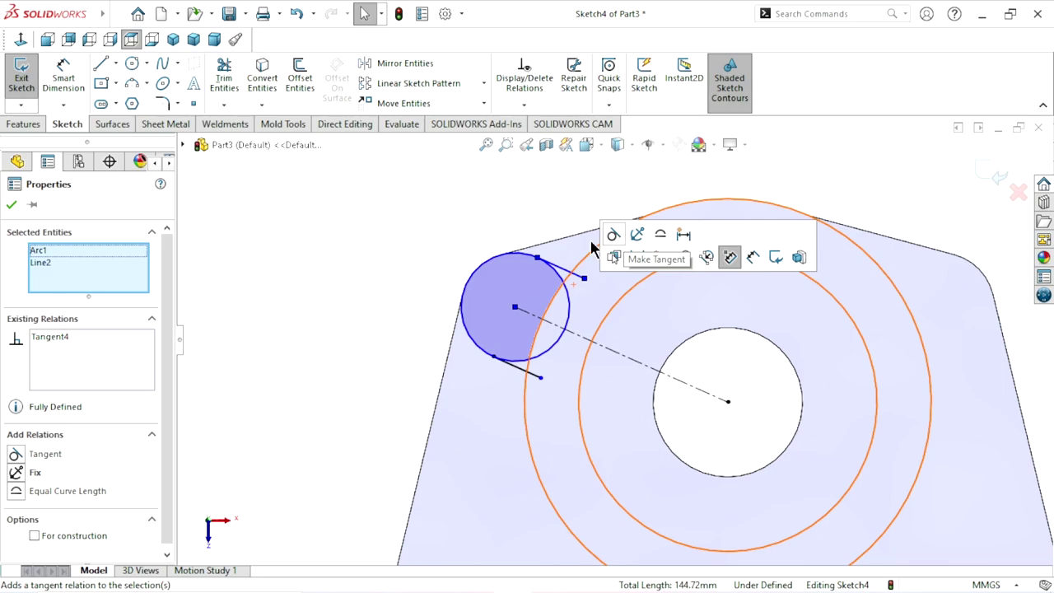
pyautogui.click(12, 206)
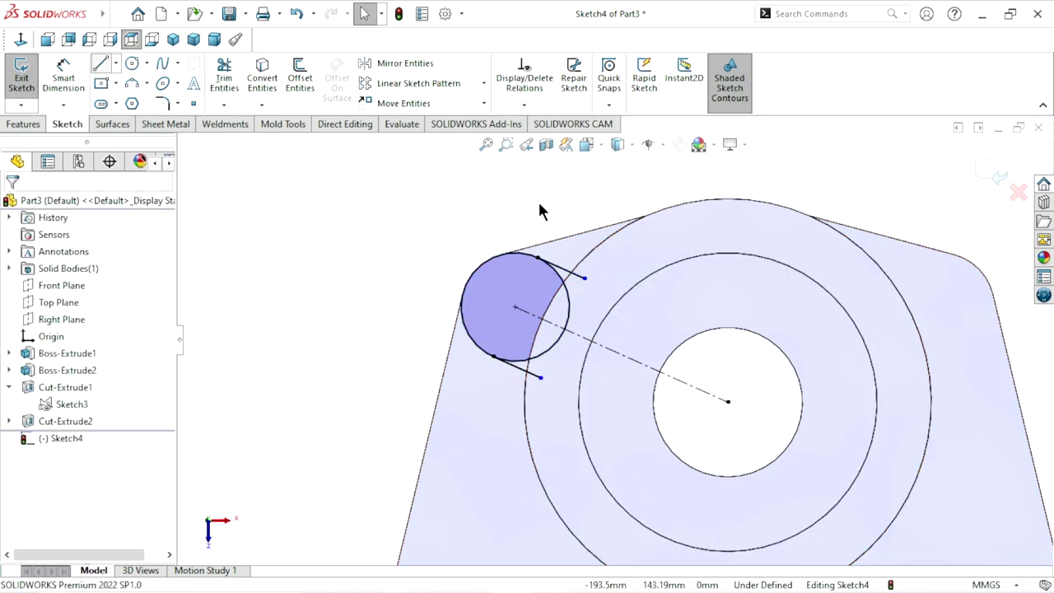
# - Draw a straight line joining the ends of the two tangent lines
pyautogui.press('l')
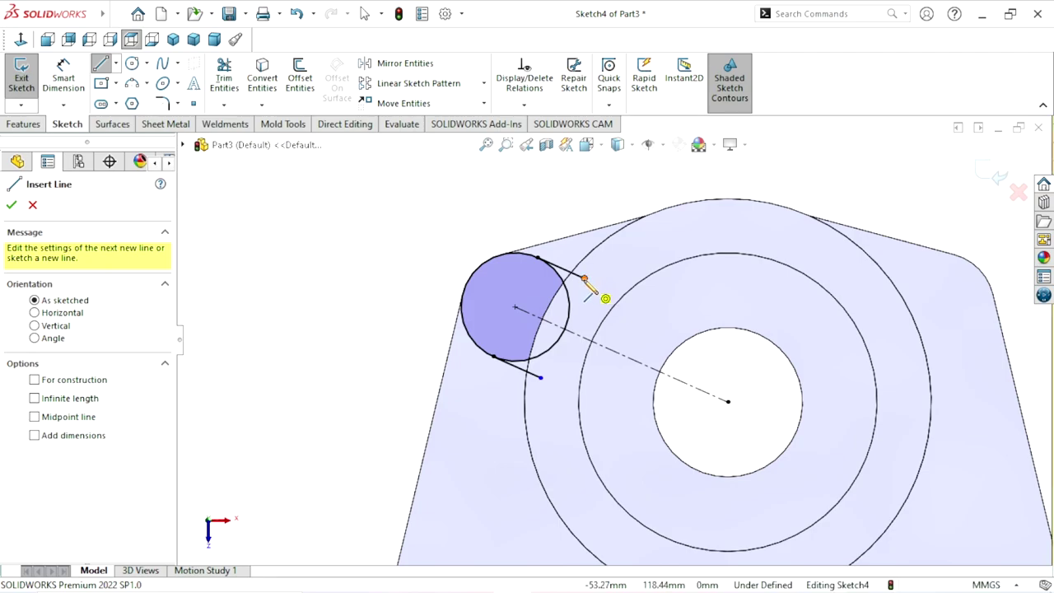
pyautogui.moveTo(584, 278); pyautogui.dragTo(540, 377)
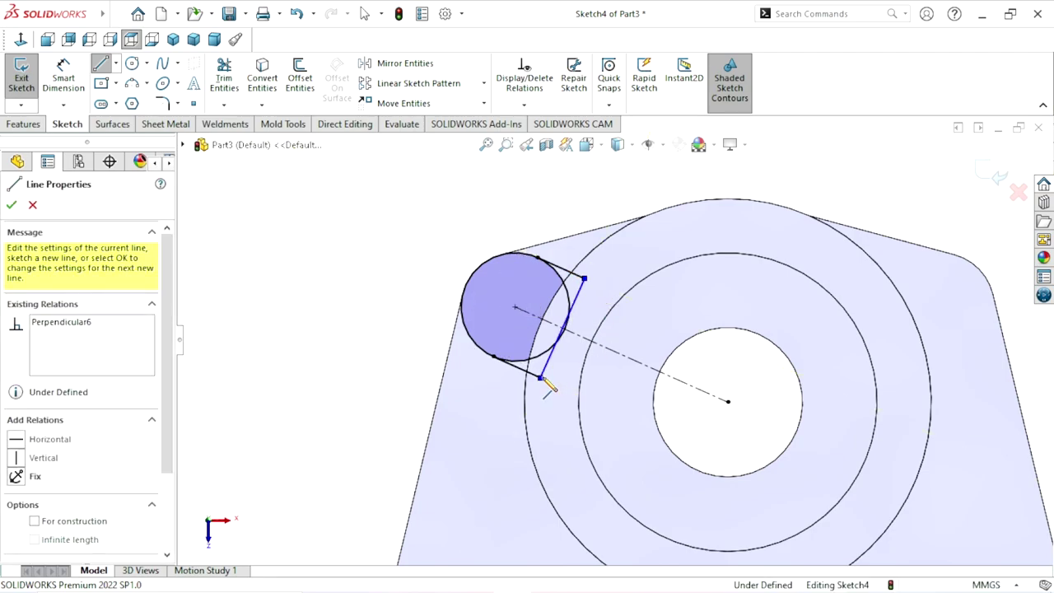
pyautogui.rightClick(307, 275)
pyautogui.click(336, 286)
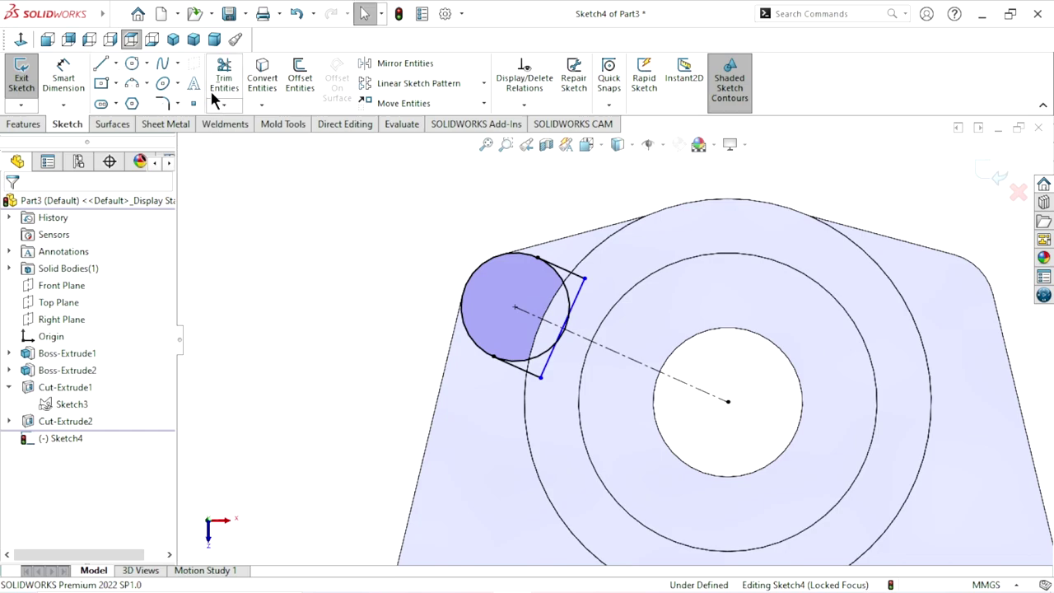
# - Power-trim away the circle's inner arc to leave a D-shaped lug
pyautogui.click(230, 90)
pyautogui.scroll(-2, 577, 359)
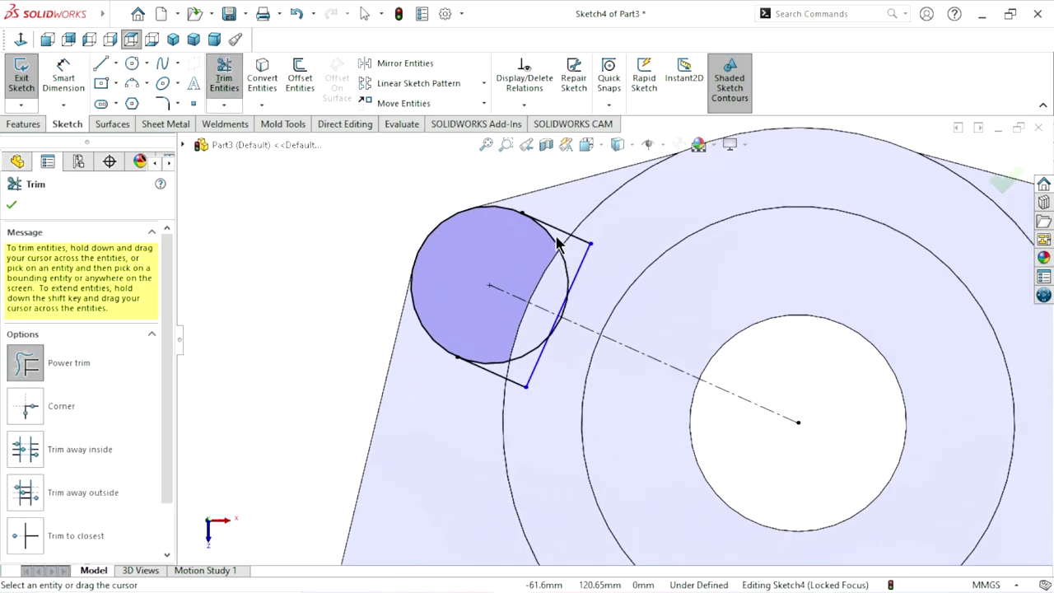
pyautogui.moveTo(538, 257); pyautogui.dragTo(560, 256)
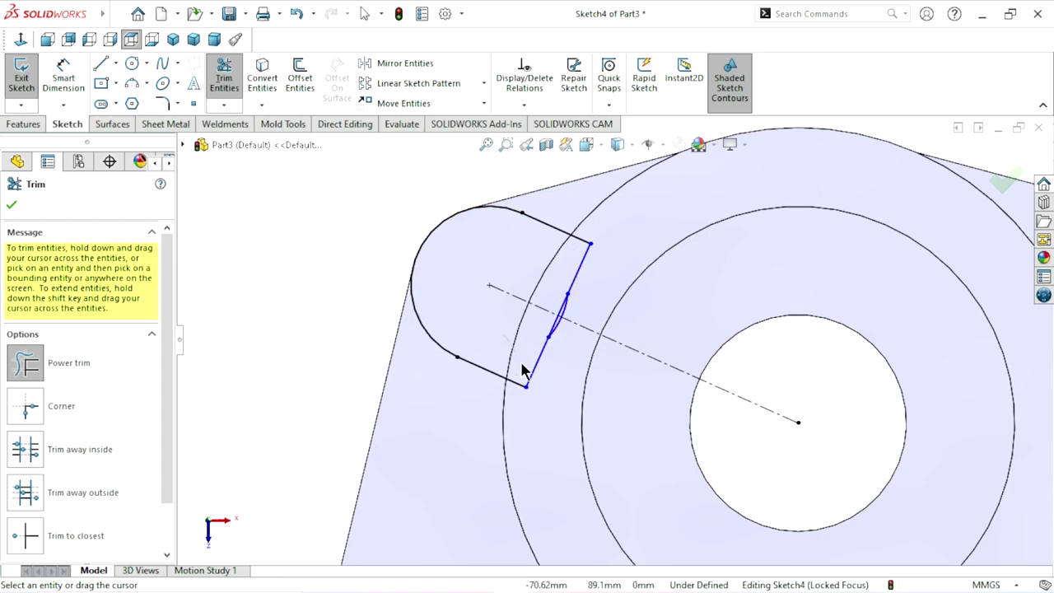
pyautogui.scroll(-2, 593, 342)
pyautogui.scroll(-2, 580, 313)
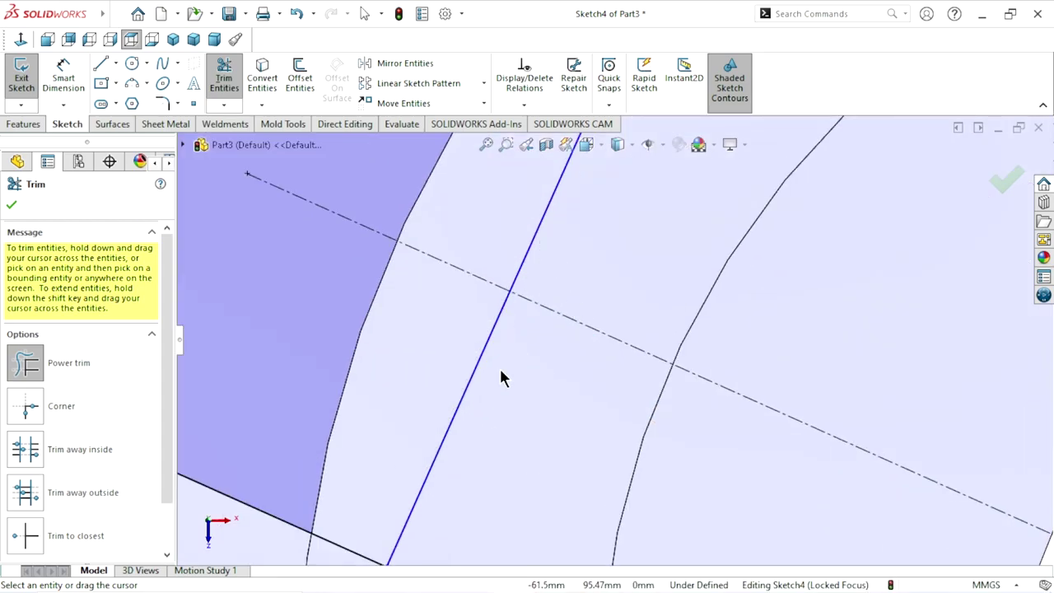
pyautogui.scroll(2, 502, 377)
pyautogui.scroll(1, 498, 372)
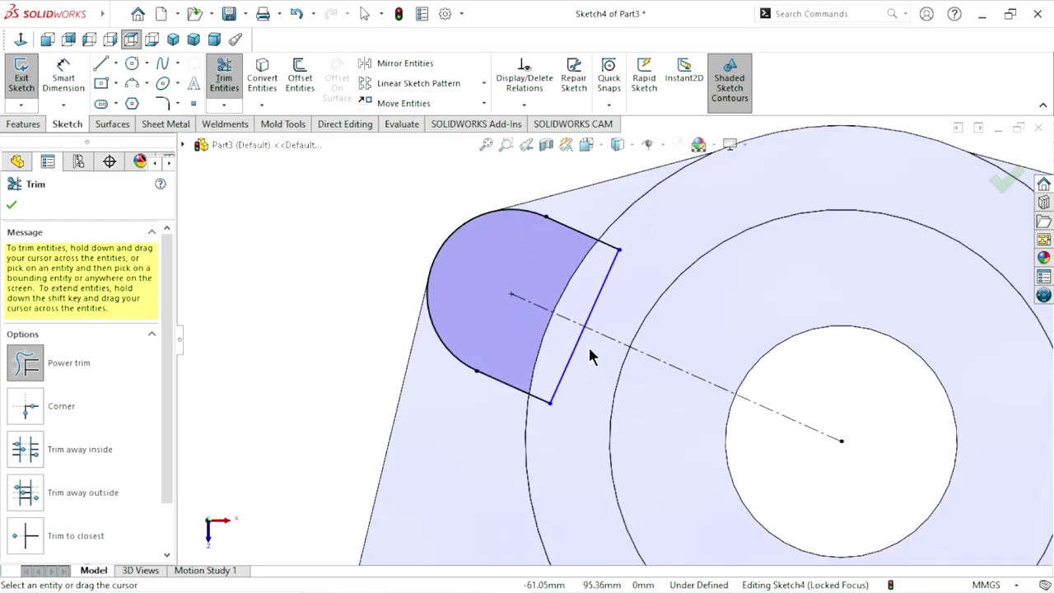
pyautogui.click(12, 207)
pyautogui.scroll(2, 724, 412)
# - Run Fully Define Sketch on Sketch4, adding the 82.85 lug-locating dimension
pyautogui.scroll(2, 733, 416)
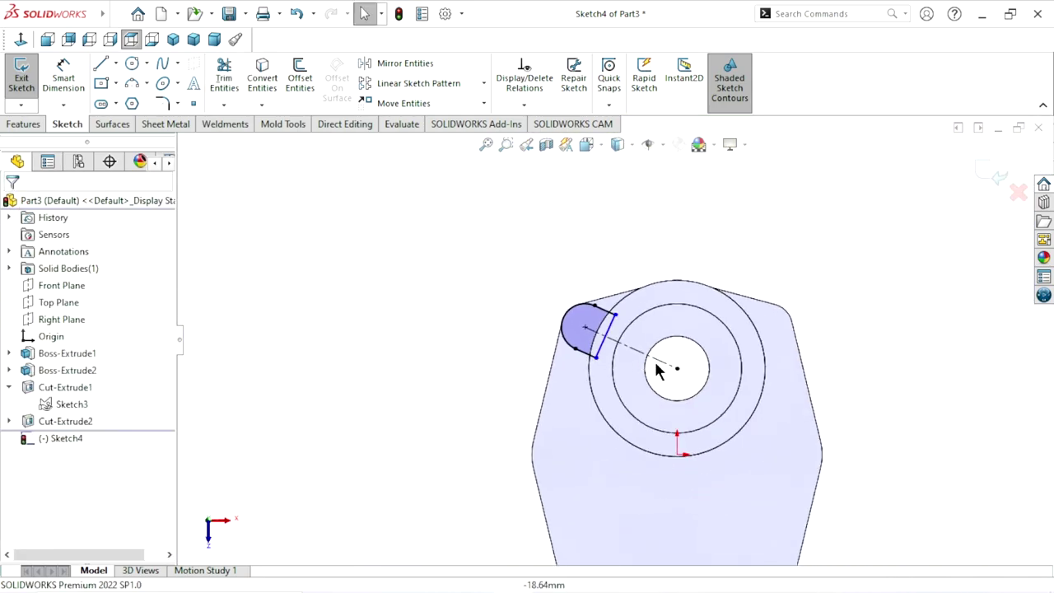
pyautogui.scroll(-1, 741, 419)
pyautogui.scroll(-1, 667, 325)
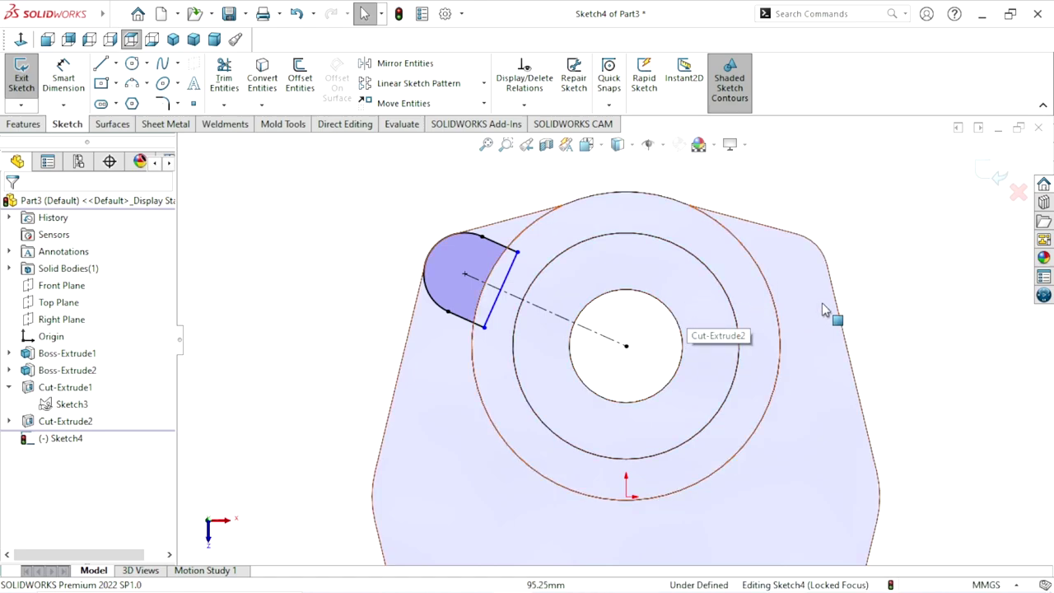
pyautogui.scroll(2, 655, 362)
pyautogui.scroll(-2, 655, 361)
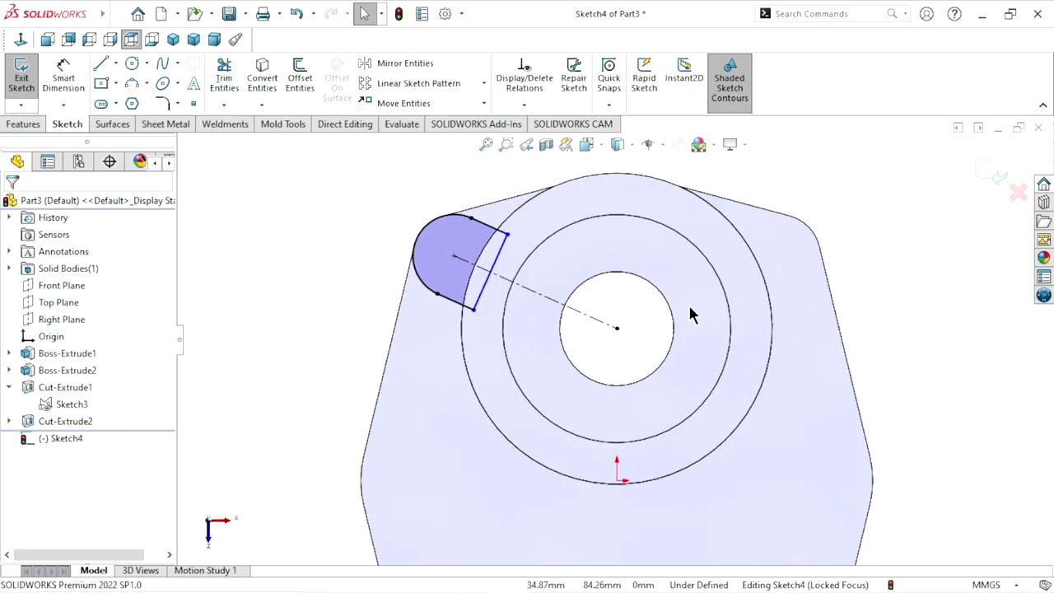
pyautogui.scroll(1, 629, 327)
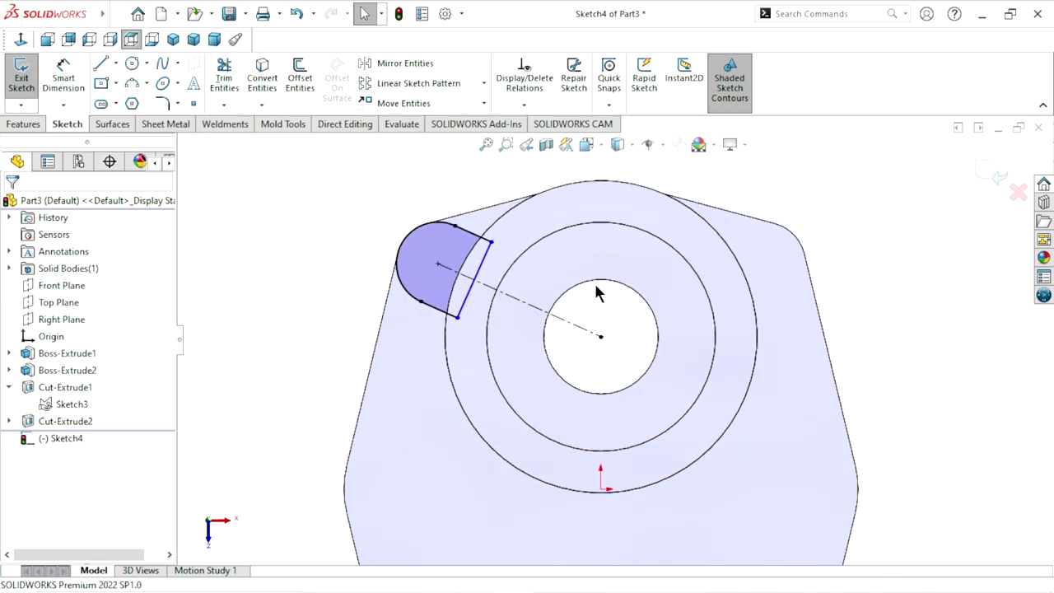
pyautogui.scroll(-1, 590, 282)
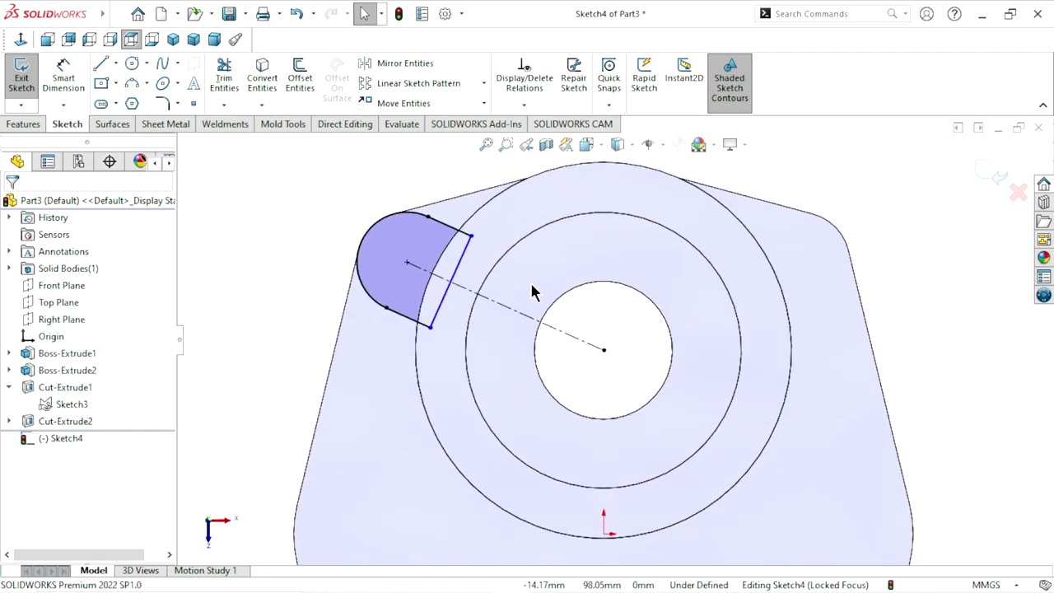
pyautogui.click(524, 105)
pyautogui.click(534, 157)
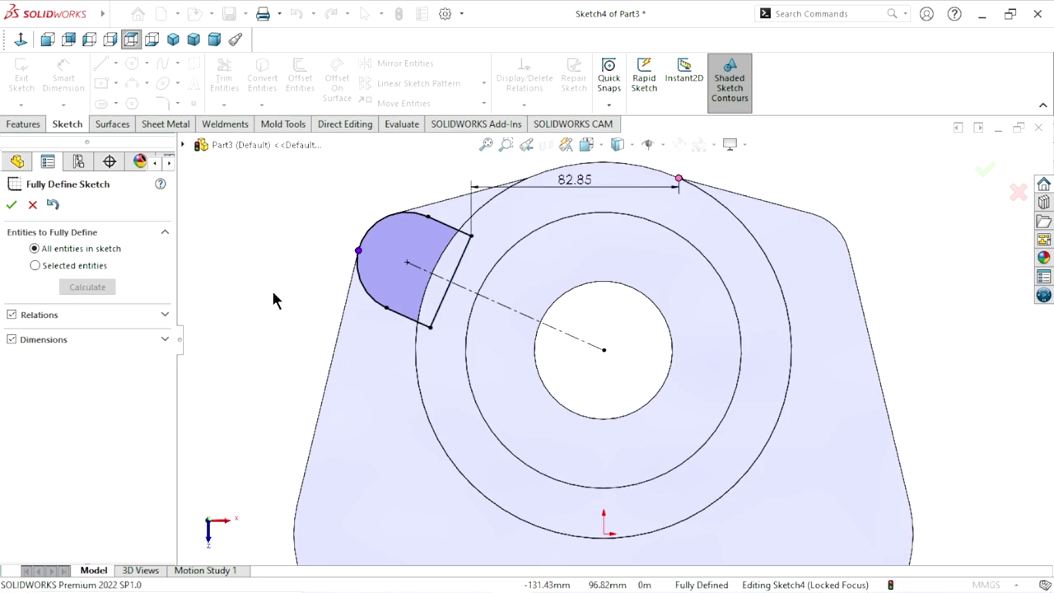
pyautogui.click(11, 205)
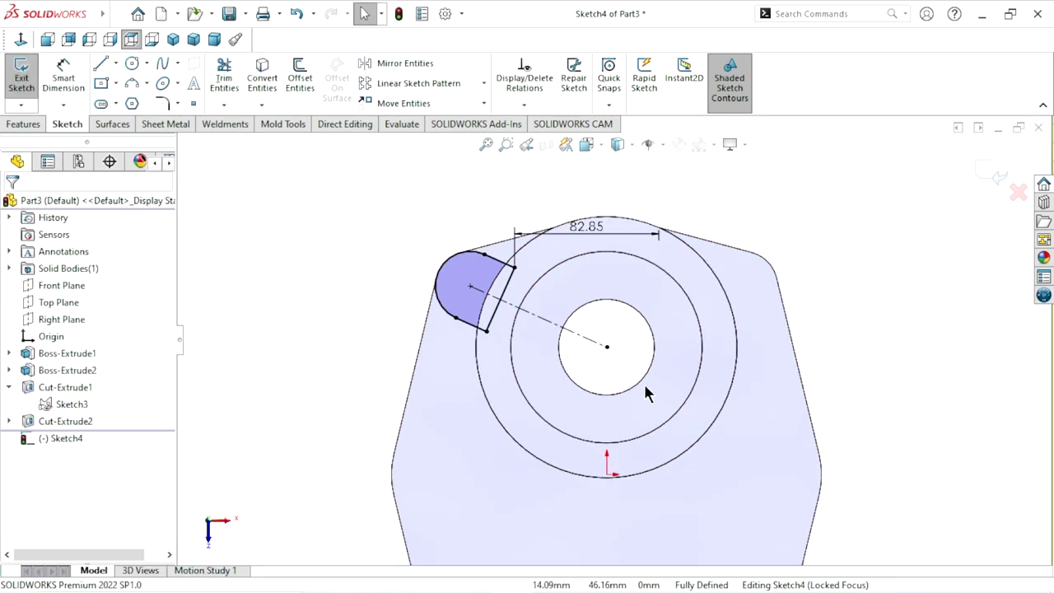
pyautogui.scroll(3, 643, 381)
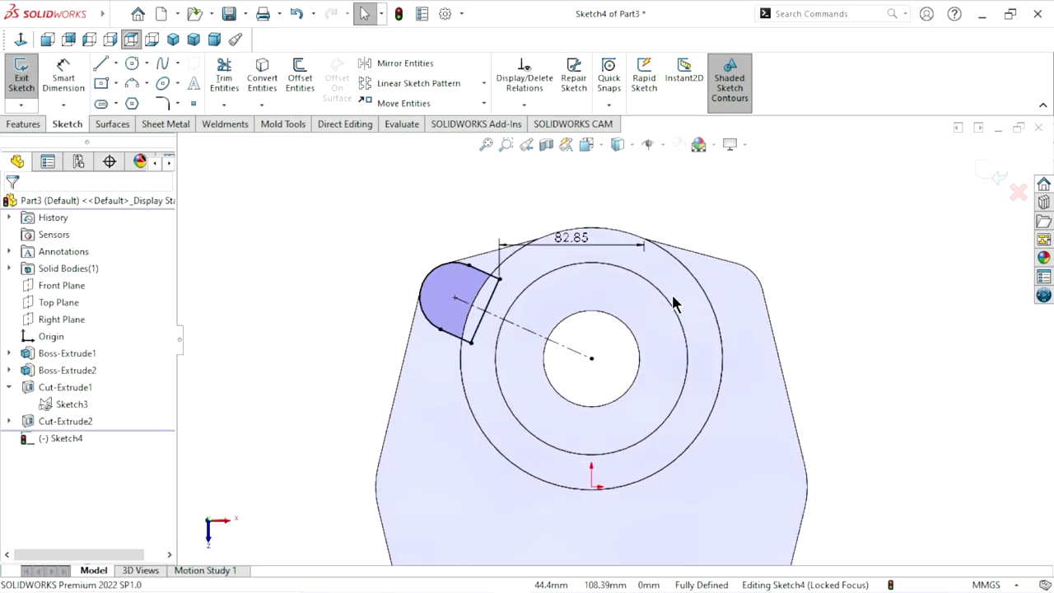
# - Draw a vertical construction centerline upward from the bore's centre
pyautogui.click(116, 63)
pyautogui.click(122, 99)
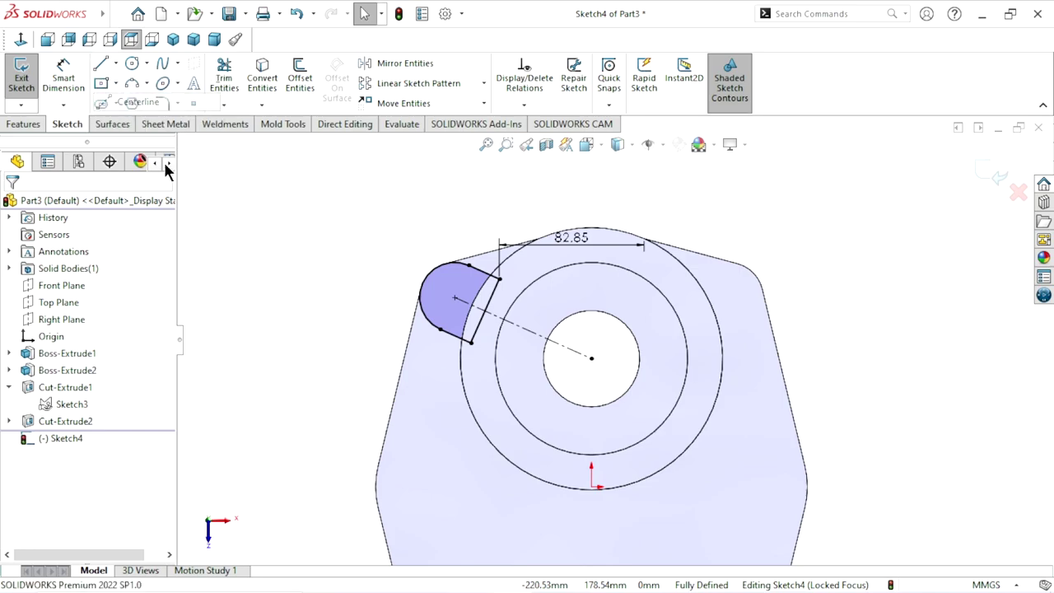
pyautogui.click(591, 359)
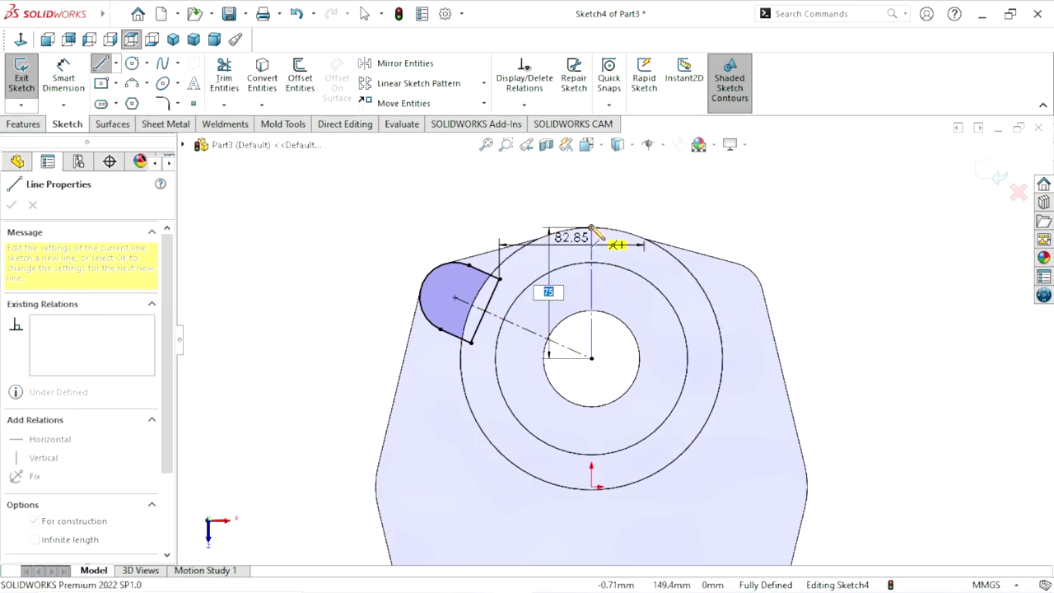
pyautogui.click(591, 228)
pyautogui.rightClick(722, 227)
pyautogui.click(730, 228)
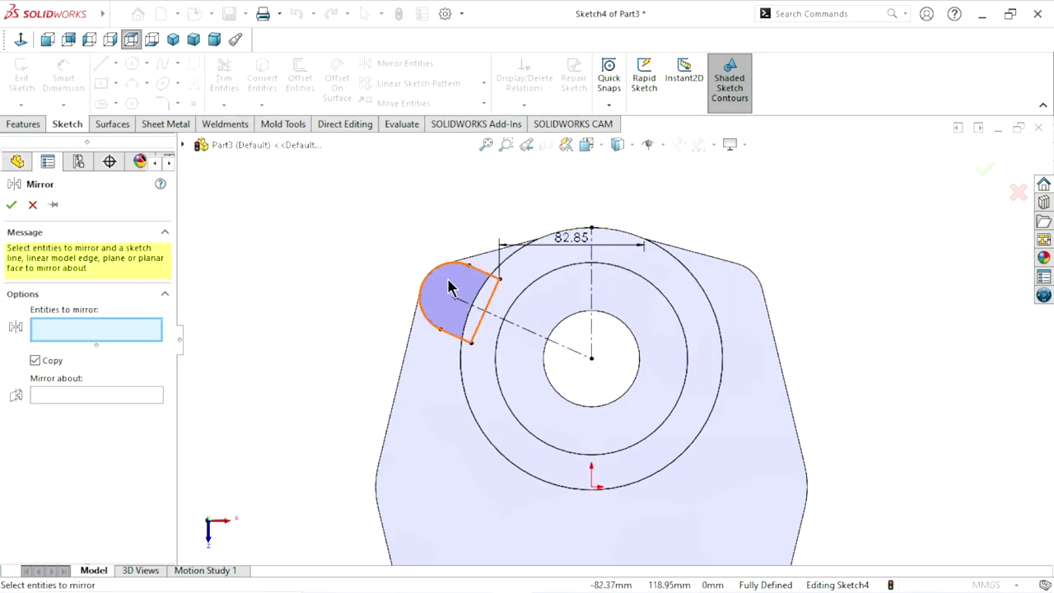
# - Mirror the lug lines and arc about the vertical centerline
pyautogui.click(48, 431)
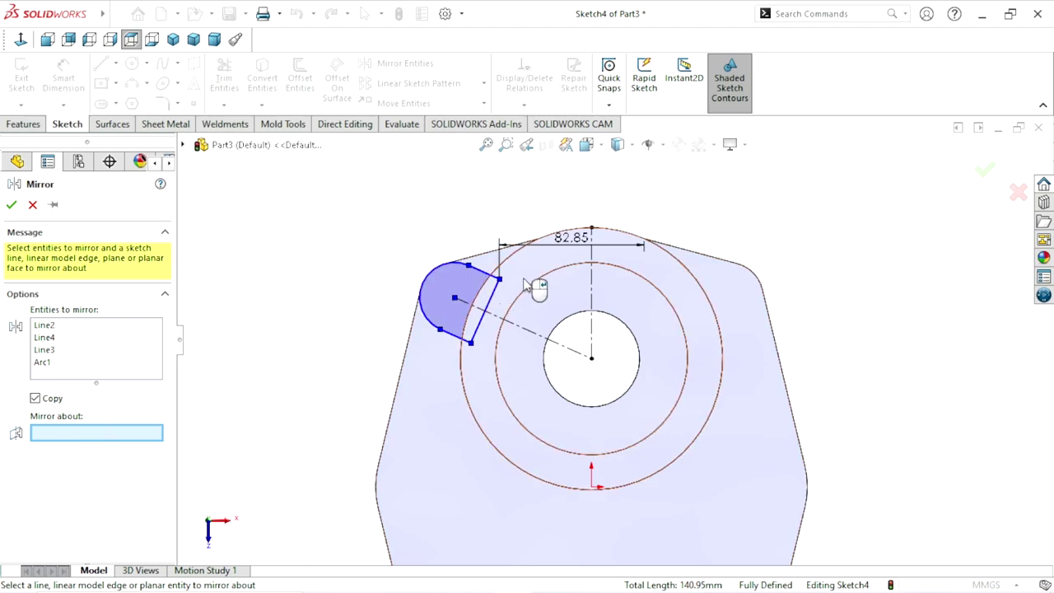
pyautogui.click(592, 290)
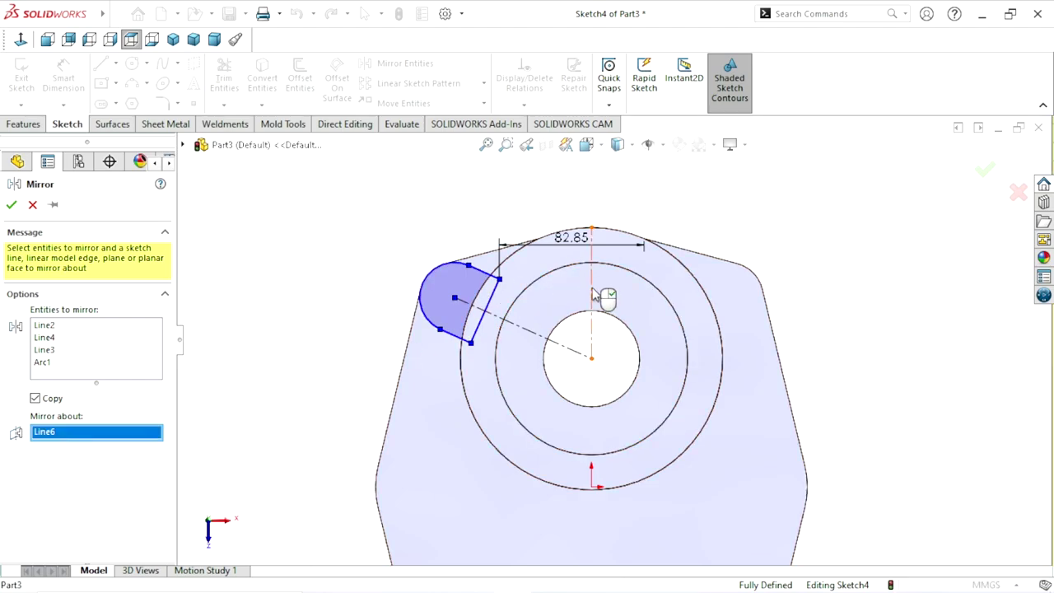
pyautogui.click(11, 204)
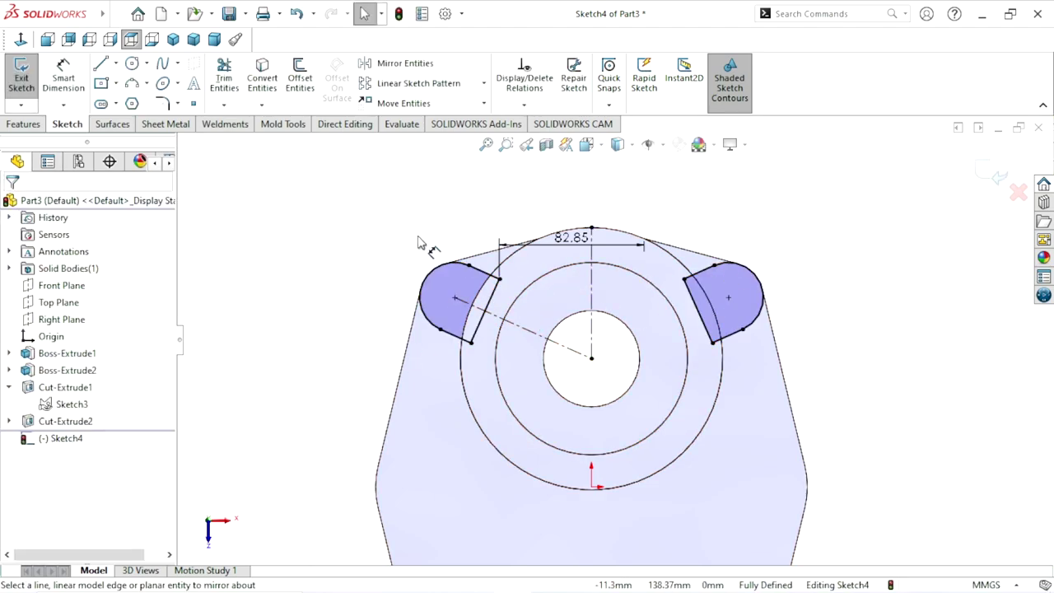
# - Extrude Sketch4's two lugs as a boss, Up To Surface at the ring's top face
pyautogui.click(24, 123)
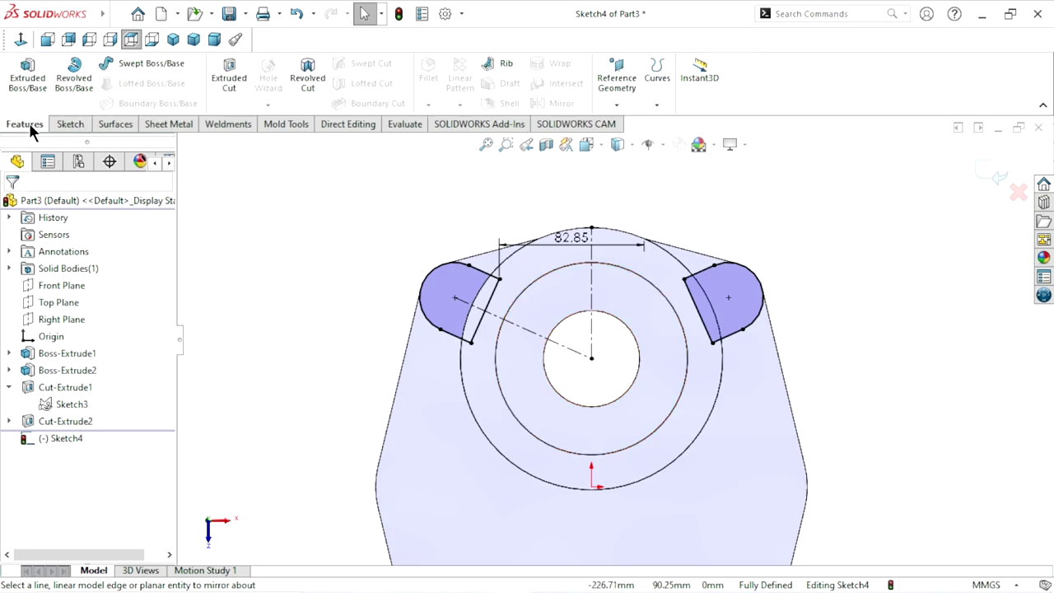
pyautogui.click(27, 82)
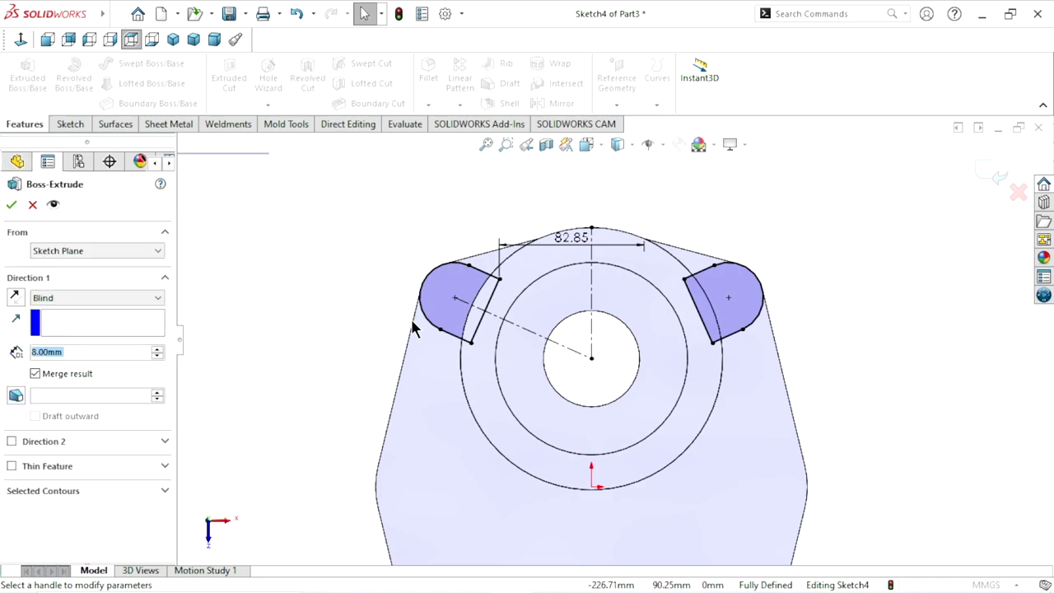
pyautogui.moveTo(503, 367); pyautogui.dragTo(584, 403, button='middle')
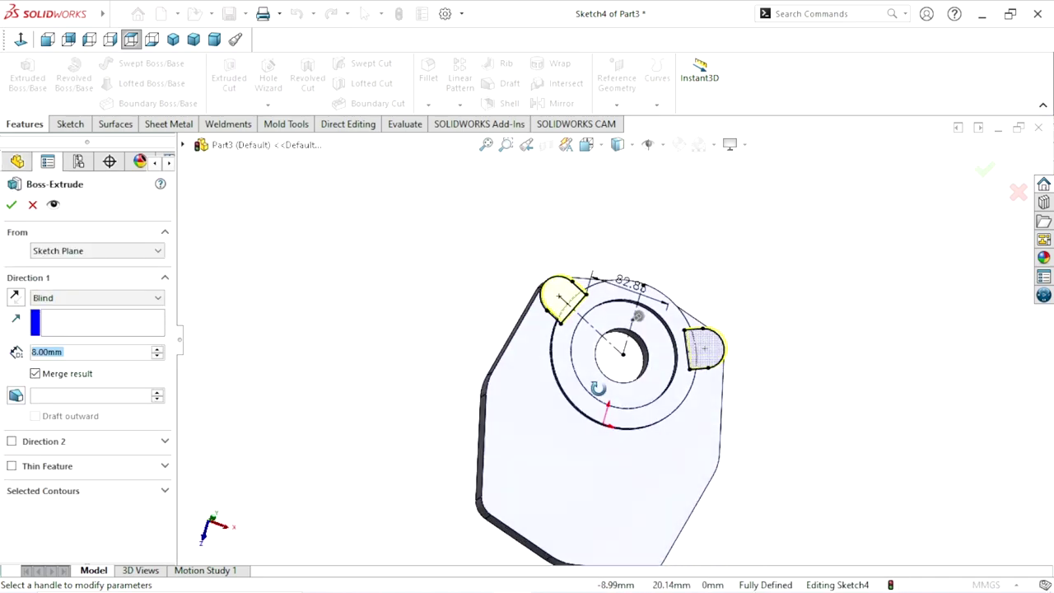
pyautogui.scroll(-3, 604, 324)
pyautogui.scroll(-2, 603, 324)
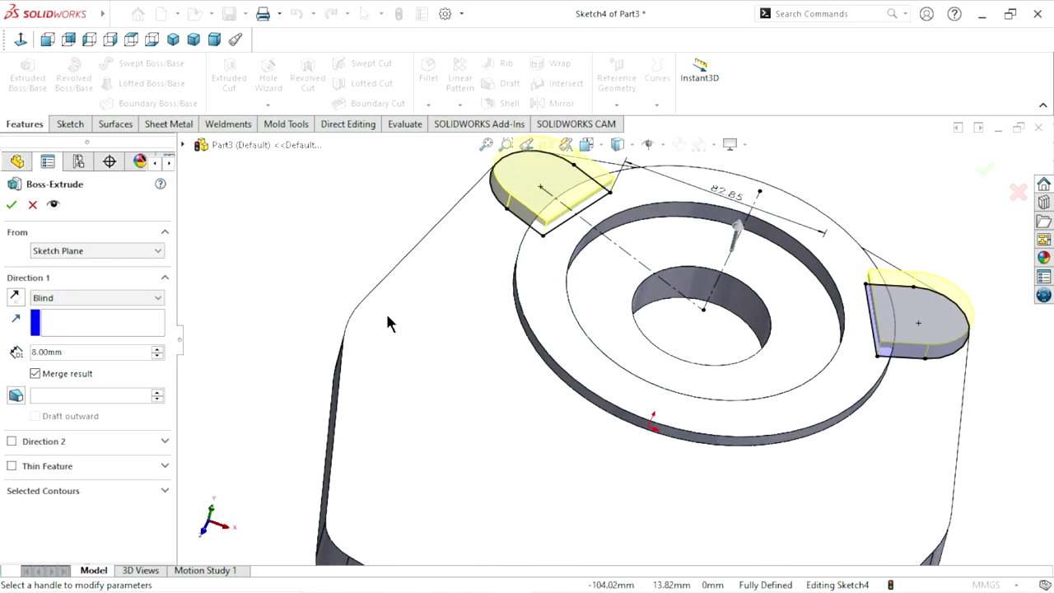
pyautogui.click(105, 308)
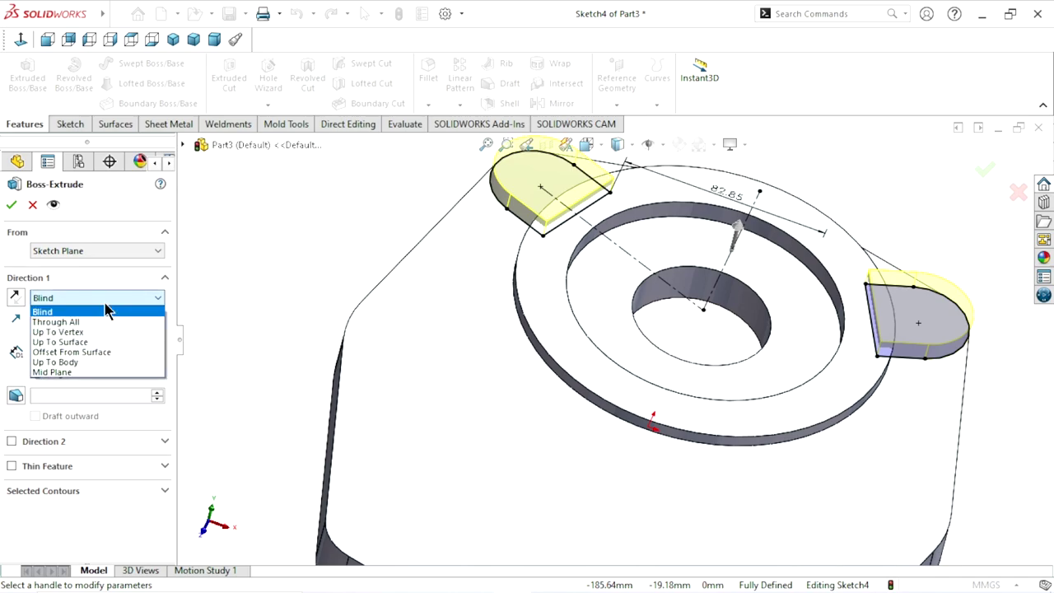
pyautogui.click(101, 343)
pyautogui.click(546, 271)
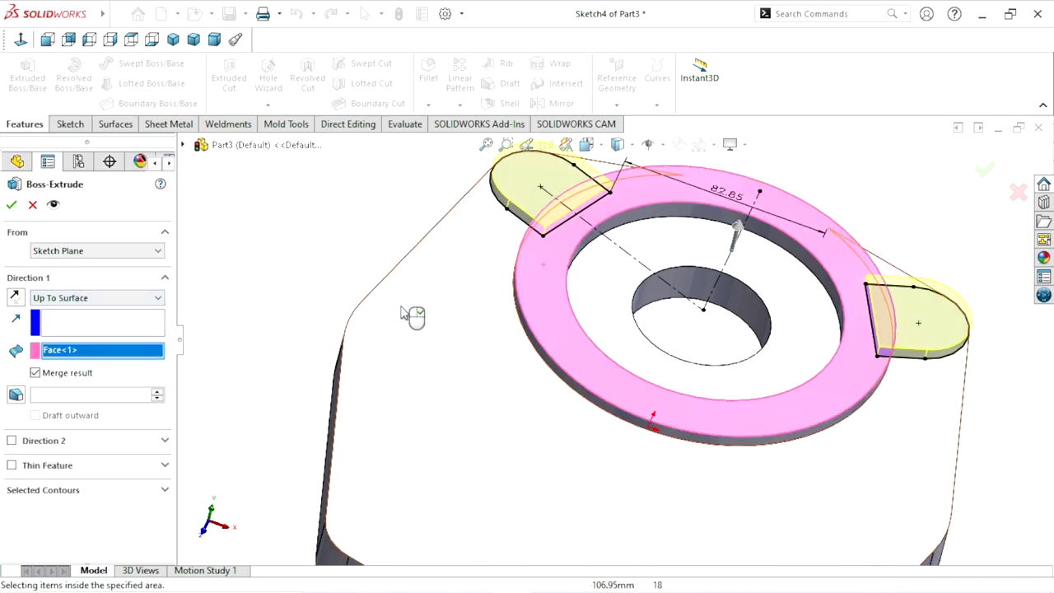
pyautogui.press('Return')
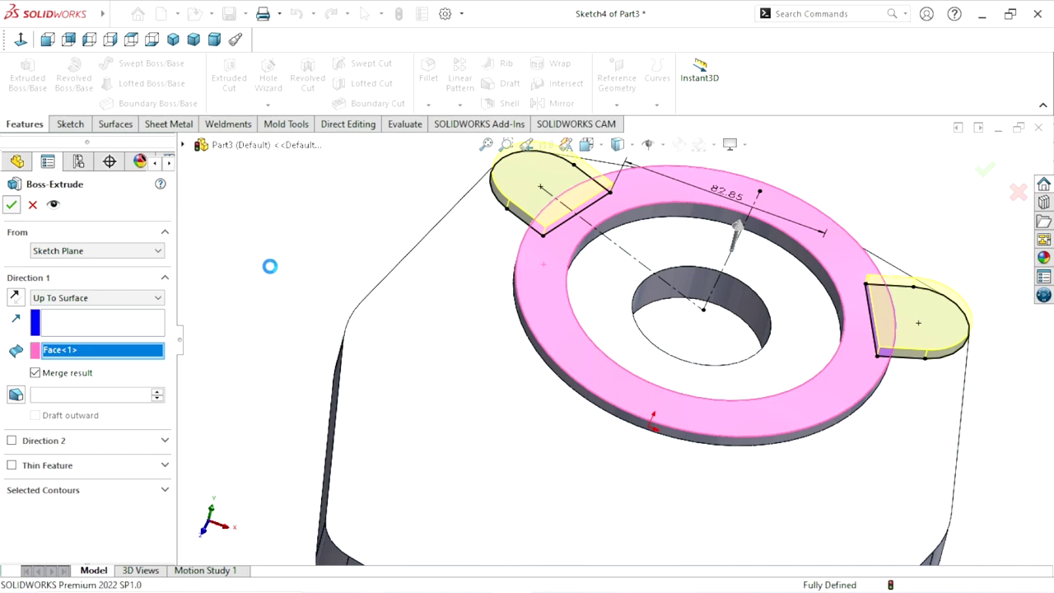
# - Begin Sketch5 on the plate's top face and view it face-on
pyautogui.press('f')
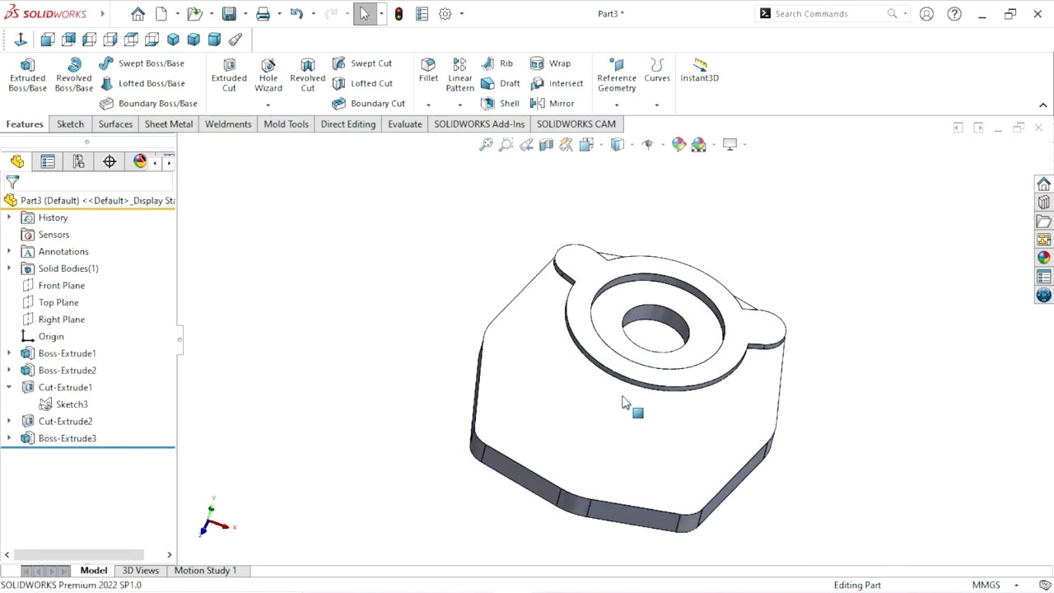
pyautogui.moveTo(631, 404)
pyautogui.mouseDown(button='middle')
pyautogui.moveTo(677, 470)
pyautogui.moveTo(736, 440)
pyautogui.moveTo(758, 464)
pyautogui.moveTo(680, 396)
pyautogui.moveTo(620, 266)
pyautogui.moveTo(571, 258)
pyautogui.moveTo(687, 277)
pyautogui.moveTo(755, 304)
pyautogui.moveTo(744, 346)
pyautogui.moveTo(705, 400)
pyautogui.mouseUp(button='middle')
pyautogui.scroll(-2, 705, 400)
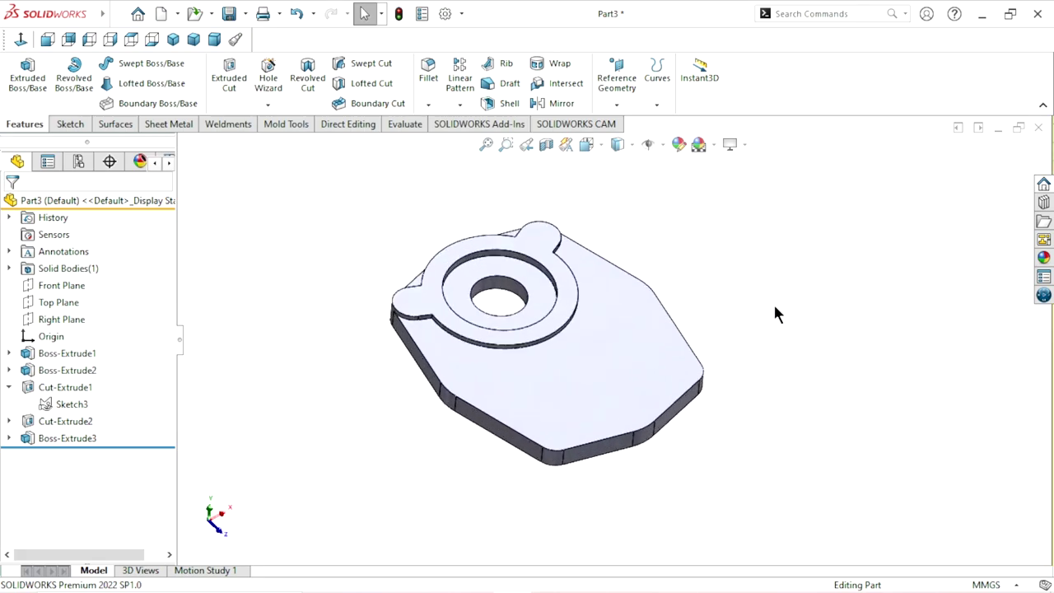
pyautogui.click(595, 394)
pyautogui.click(665, 346)
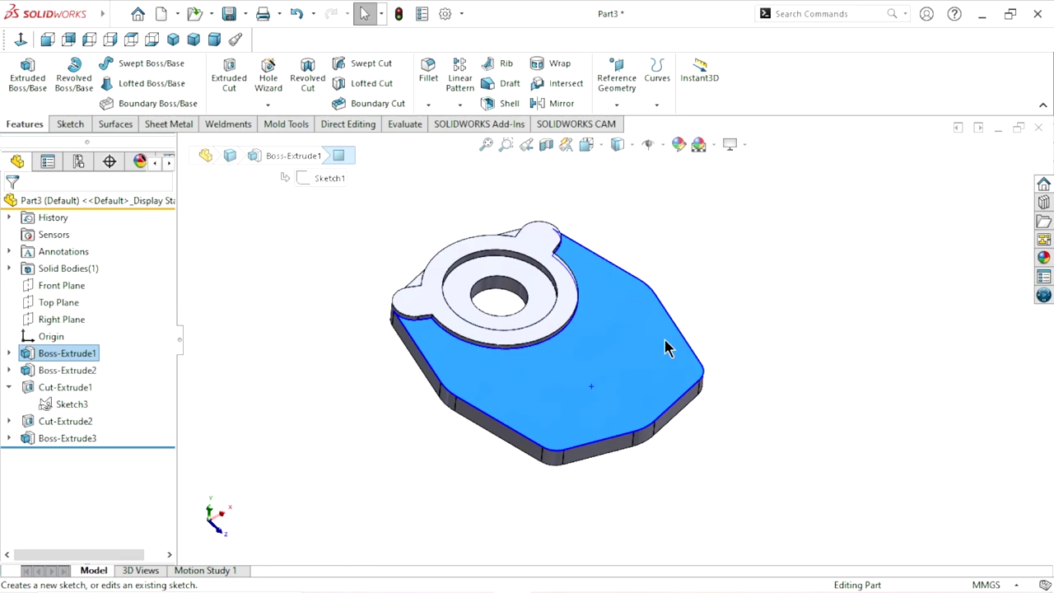
pyautogui.click(20, 43)
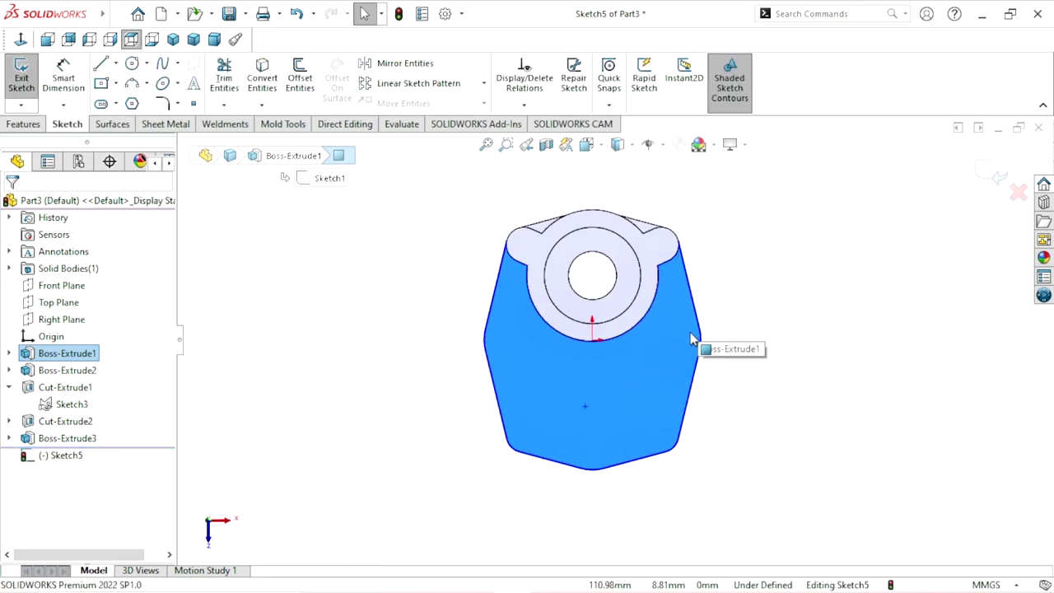
pyautogui.scroll(-1, 691, 338)
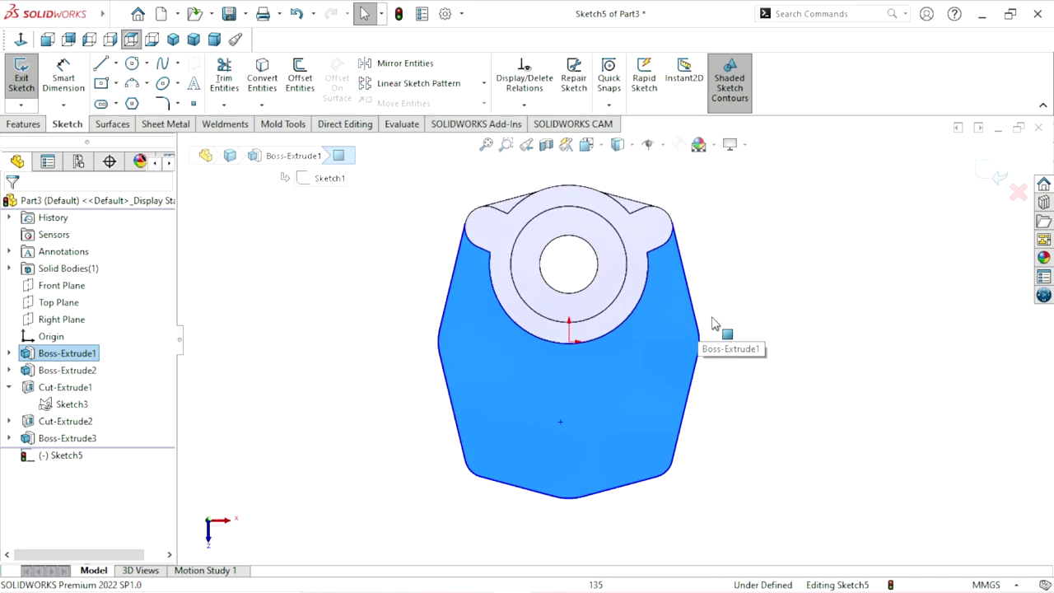
pyautogui.scroll(2, 655, 344)
pyautogui.scroll(-3, 641, 352)
pyautogui.click(771, 328)
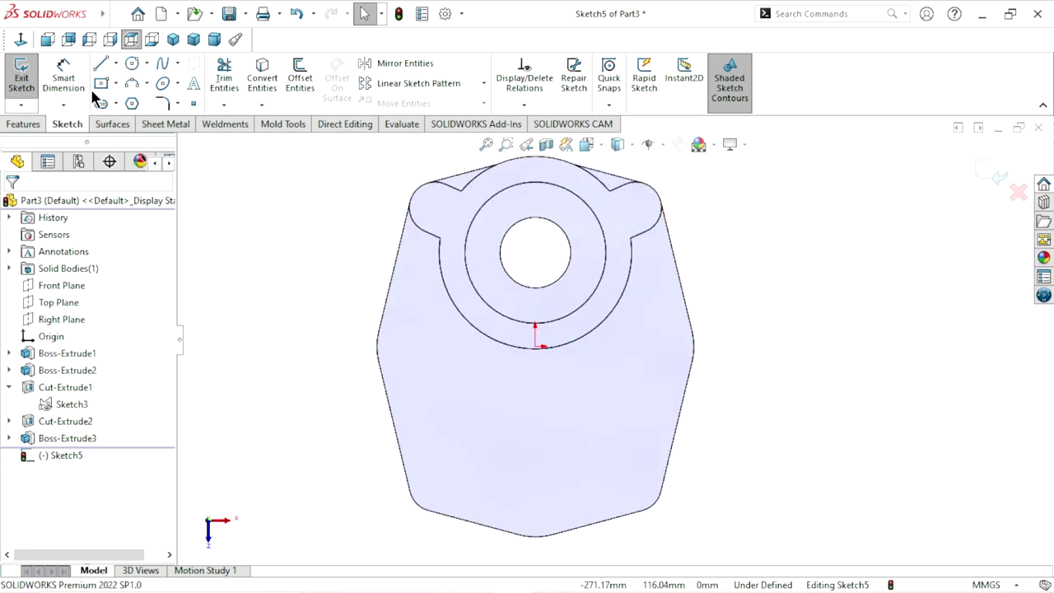
# - Draw a circle near the plate's left edge
pyautogui.click(132, 66)
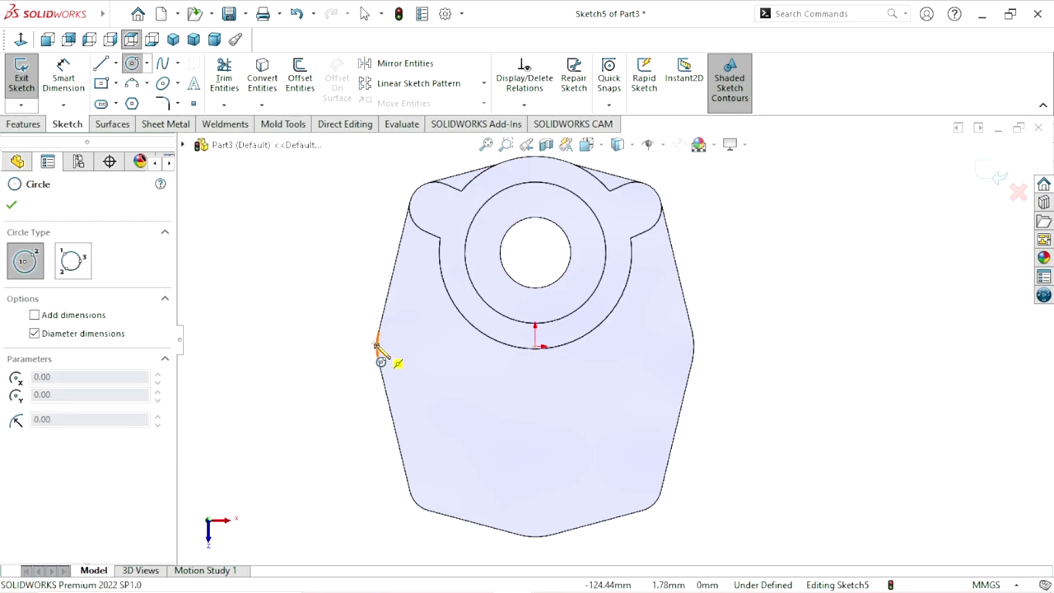
pyautogui.click(402, 346)
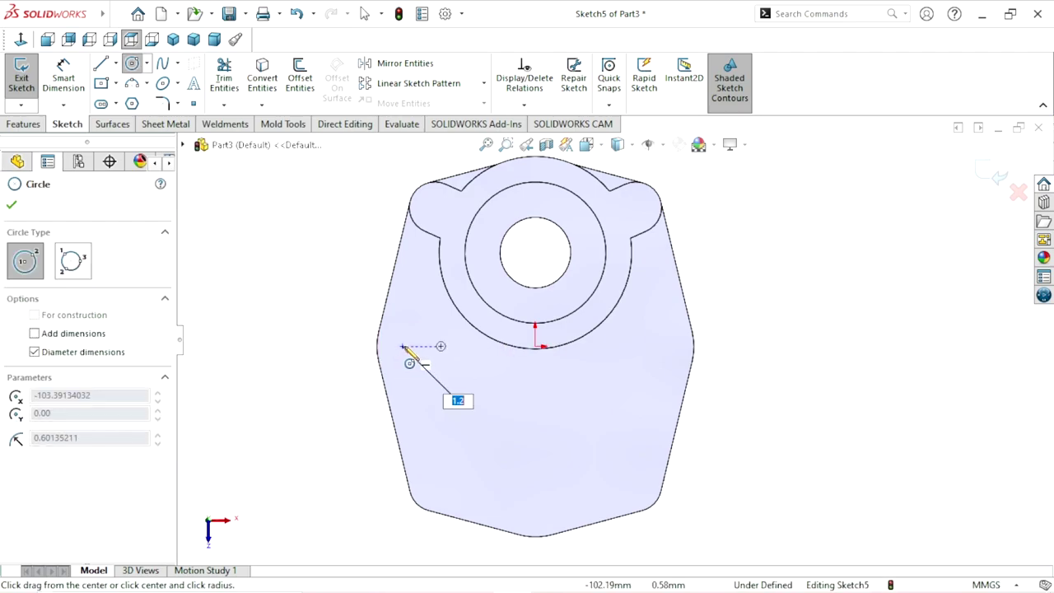
pyautogui.click(434, 336)
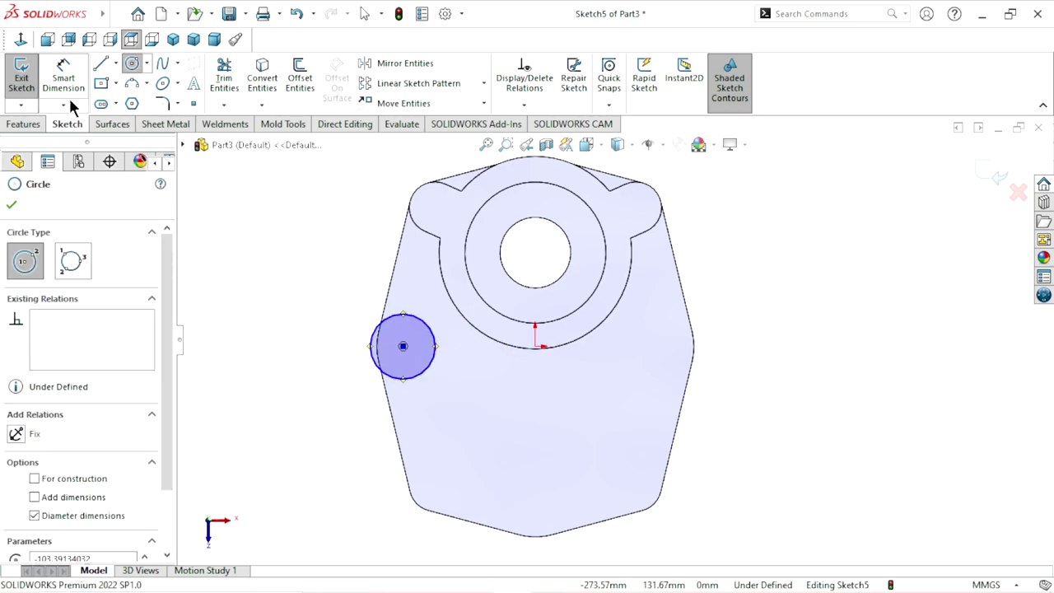
pyautogui.press('Escape')
# - Dimension the circle's diameter as 40 mm
pyautogui.click(382, 349)
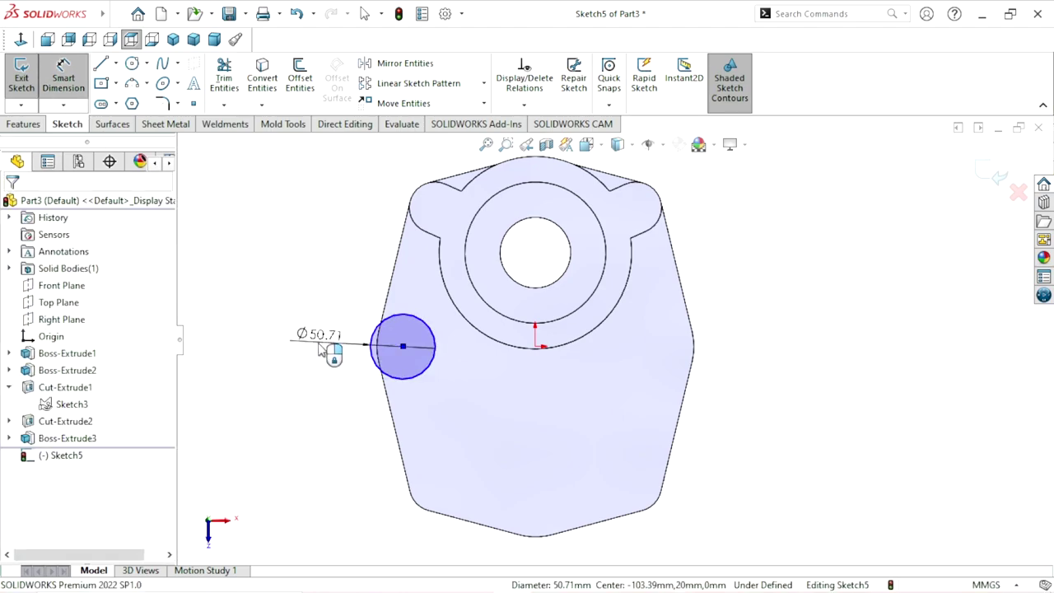
pyautogui.click(314, 346)
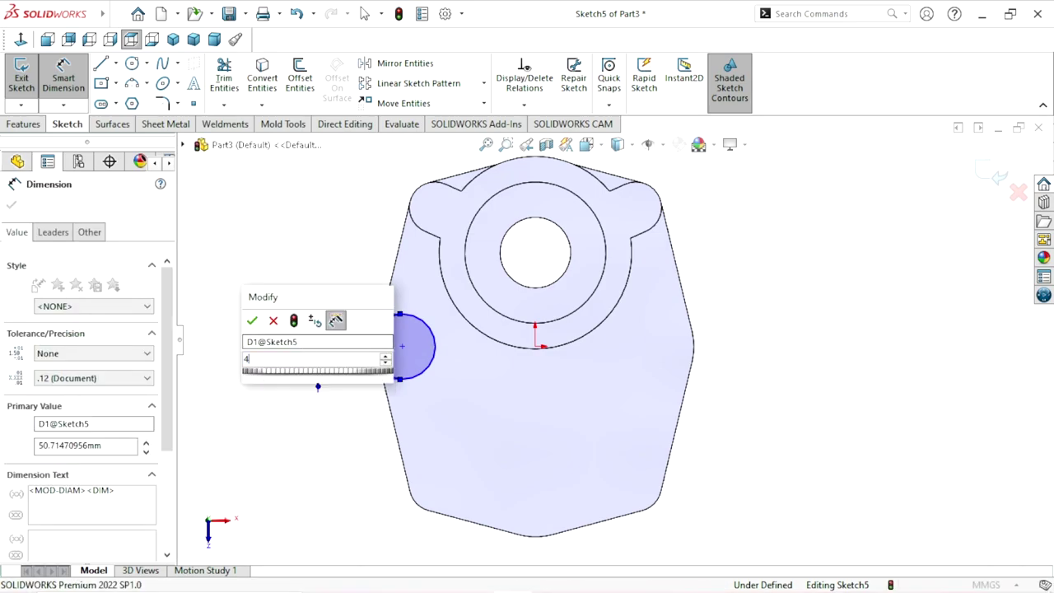
pyautogui.write('40')
pyautogui.click(252, 321)
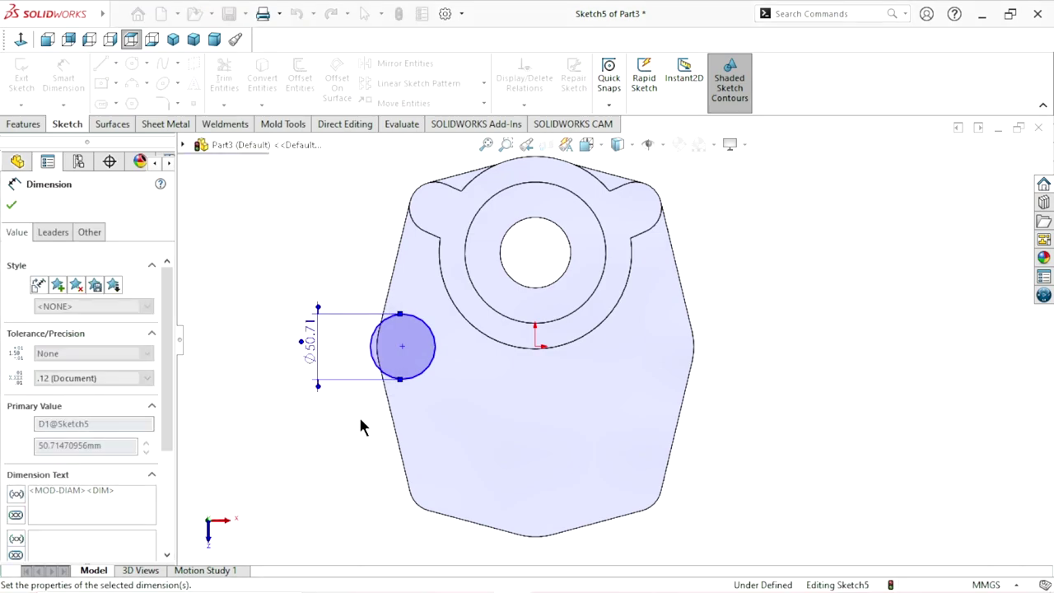
pyautogui.scroll(-5, 457, 359)
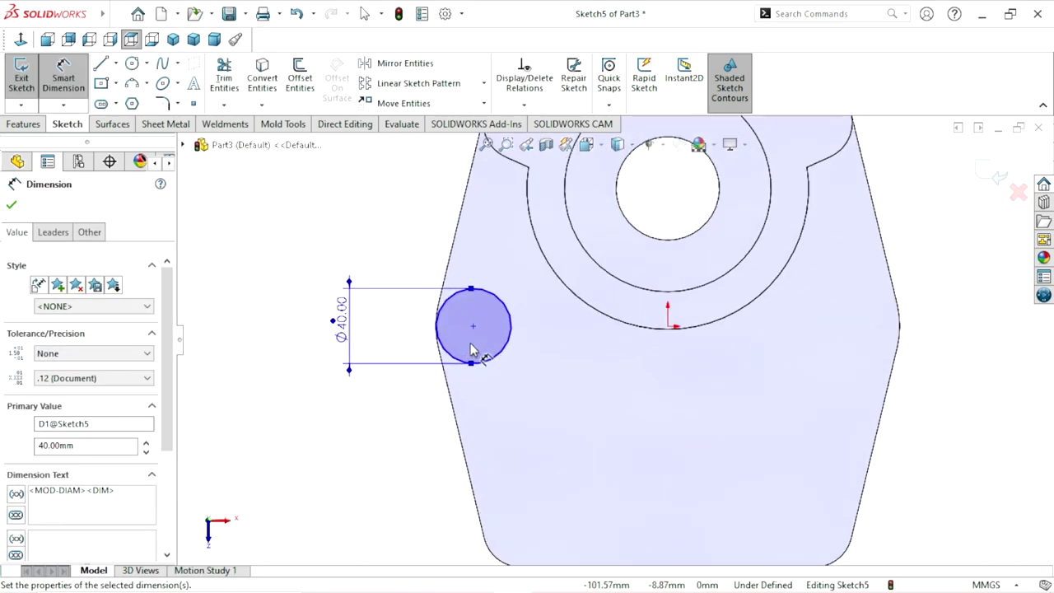
pyautogui.click(12, 210)
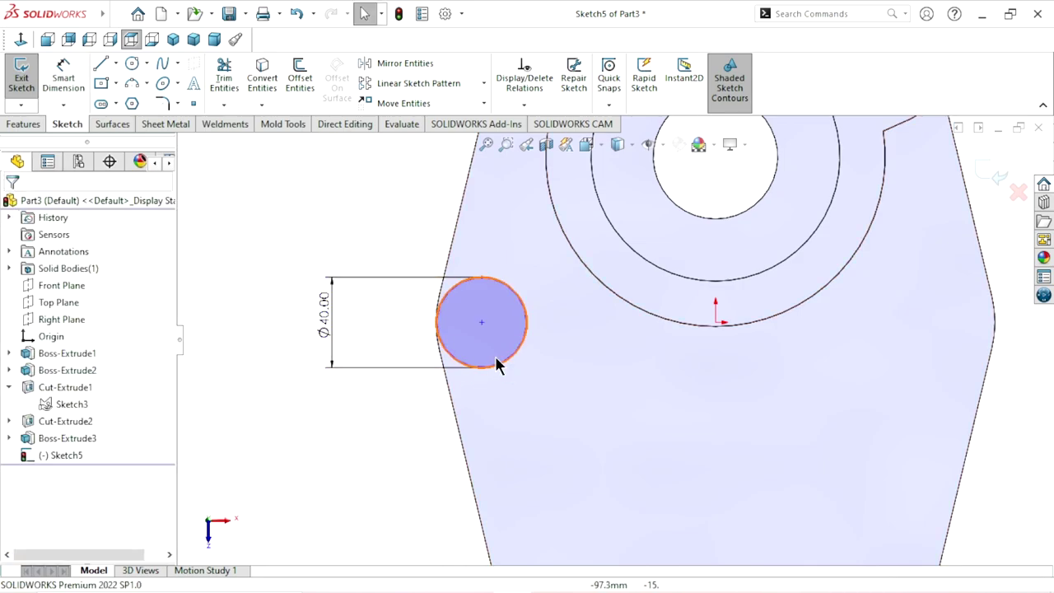
pyautogui.scroll(-3, 495, 356)
pyautogui.scroll(-3, 489, 358)
pyautogui.scroll(-3, 429, 283)
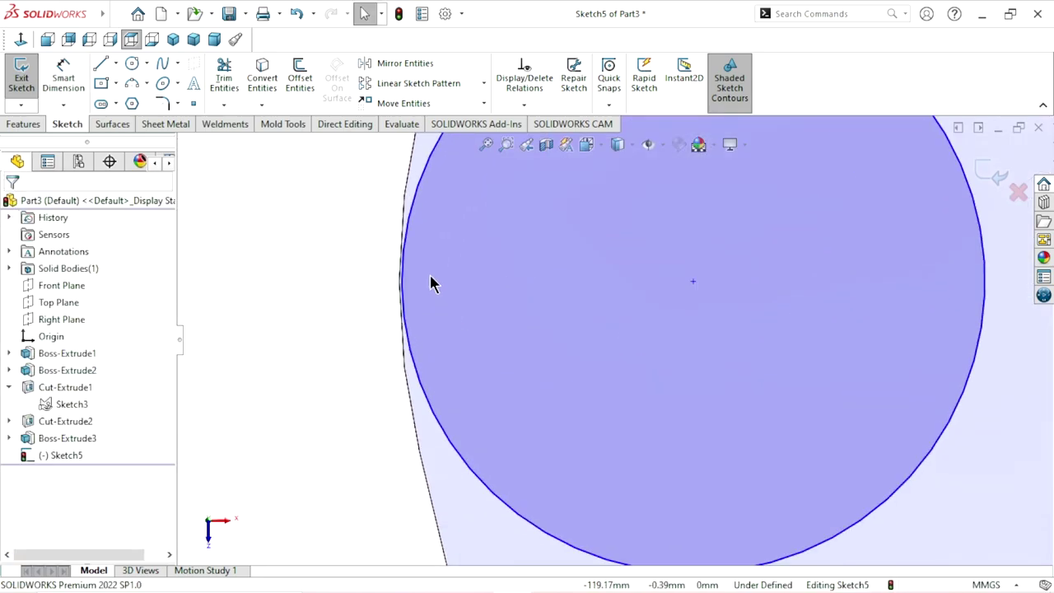
# - Add a Tangent relation between the Ø40 circle and the plate edge
pyautogui.click(401, 223)
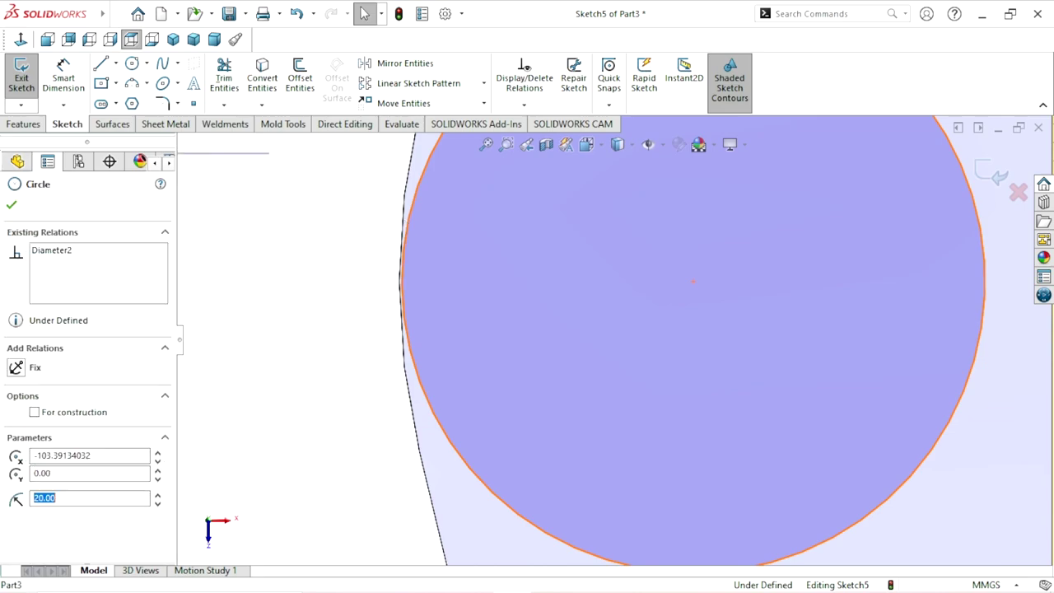
pyautogui.keyDown('ctrl'); pyautogui.click(403, 226); pyautogui.keyUp('ctrl')
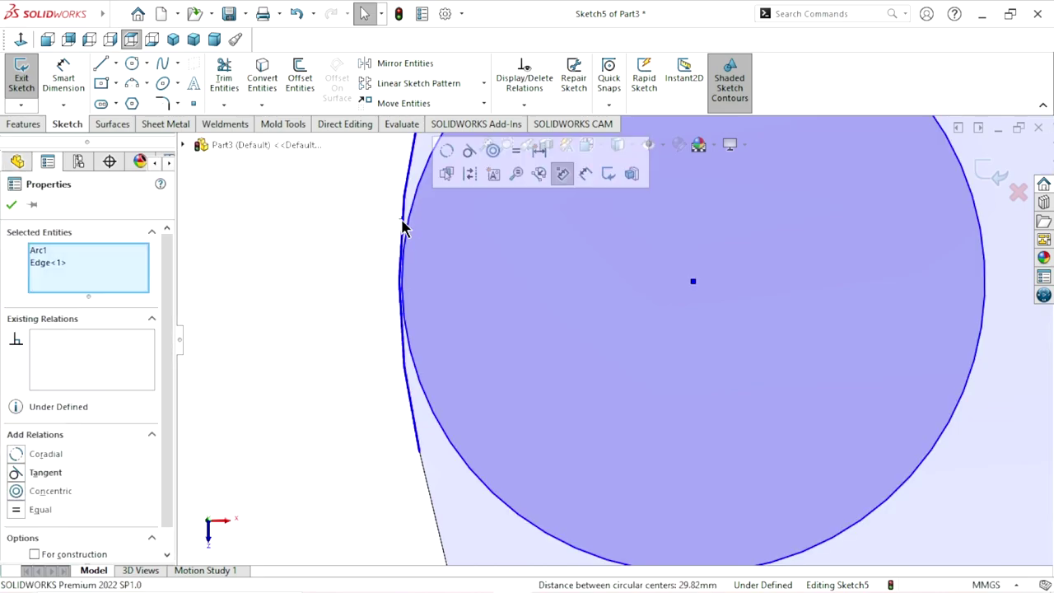
pyautogui.click(469, 150)
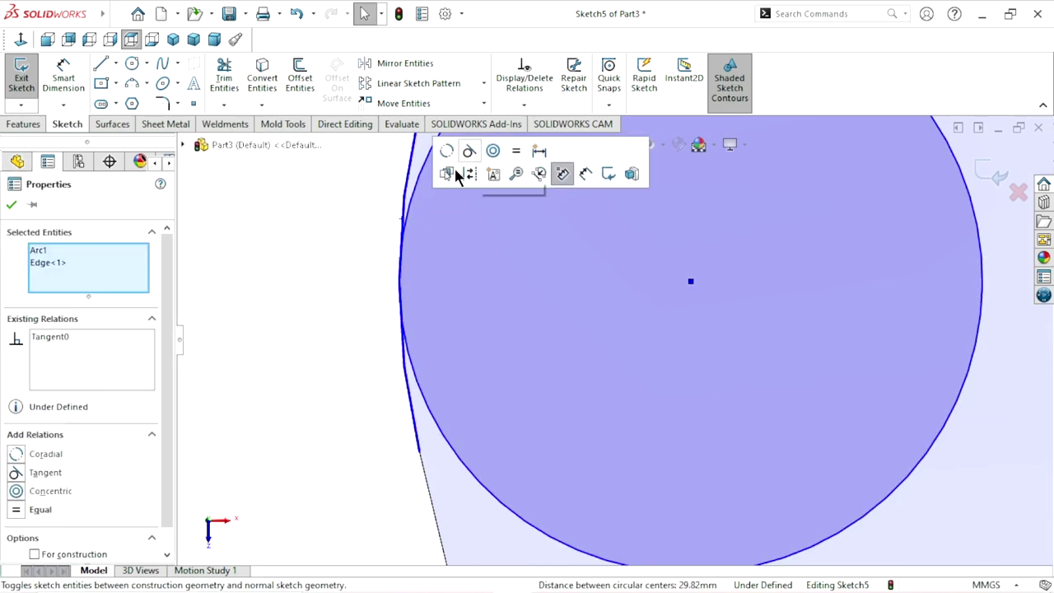
pyautogui.click(12, 205)
pyautogui.scroll(3, 500, 335)
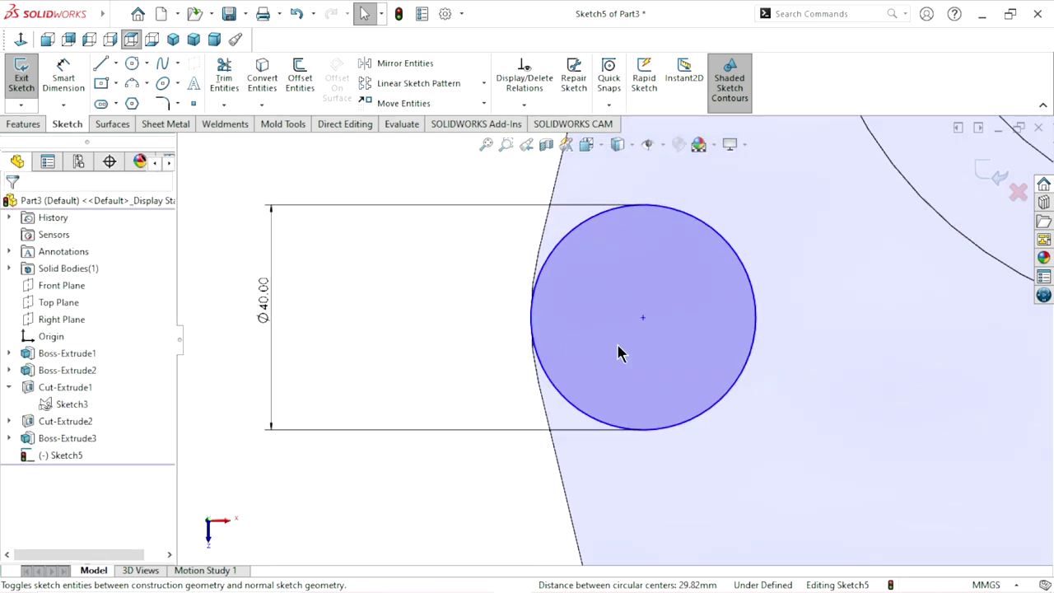
pyautogui.scroll(2, 694, 353)
pyautogui.scroll(-1, 861, 331)
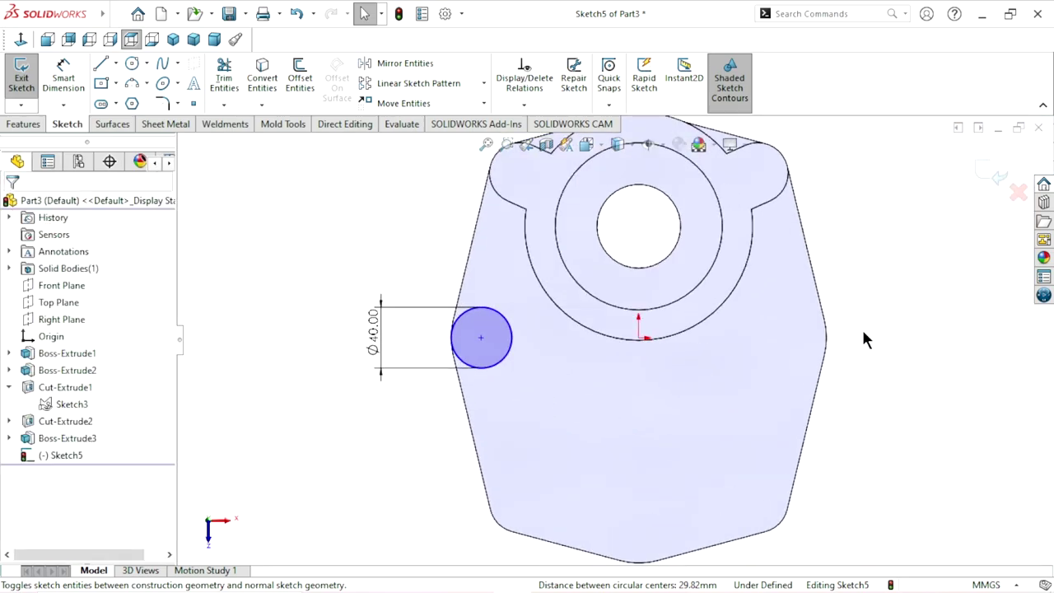
pyautogui.scroll(1, 861, 329)
pyautogui.scroll(-1, 859, 329)
pyautogui.scroll(1, 775, 362)
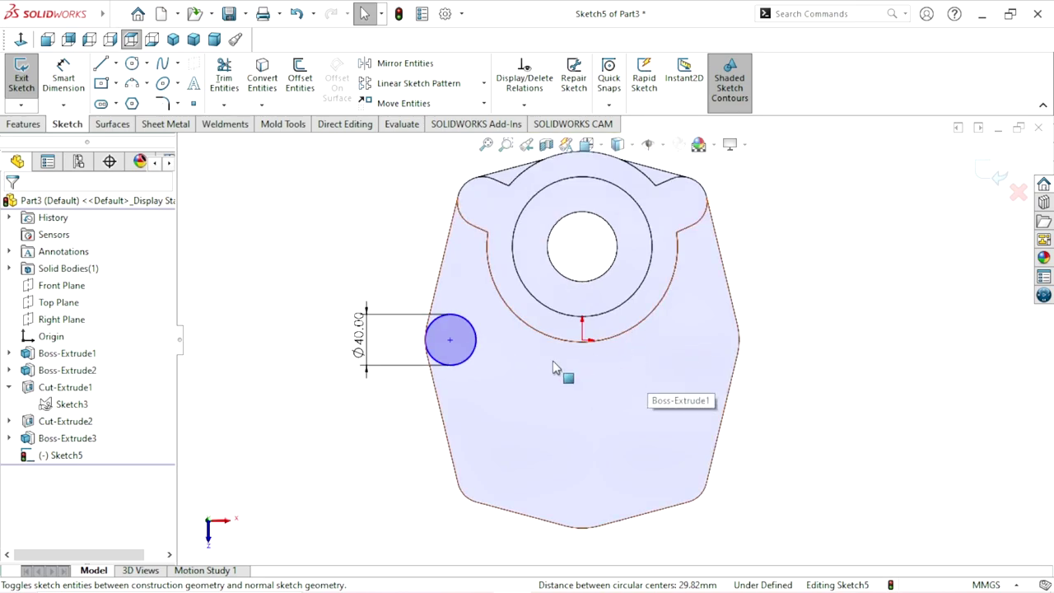
# - Draw a vertical centerline from the origin to the plate's bottom edge
pyautogui.click(116, 63)
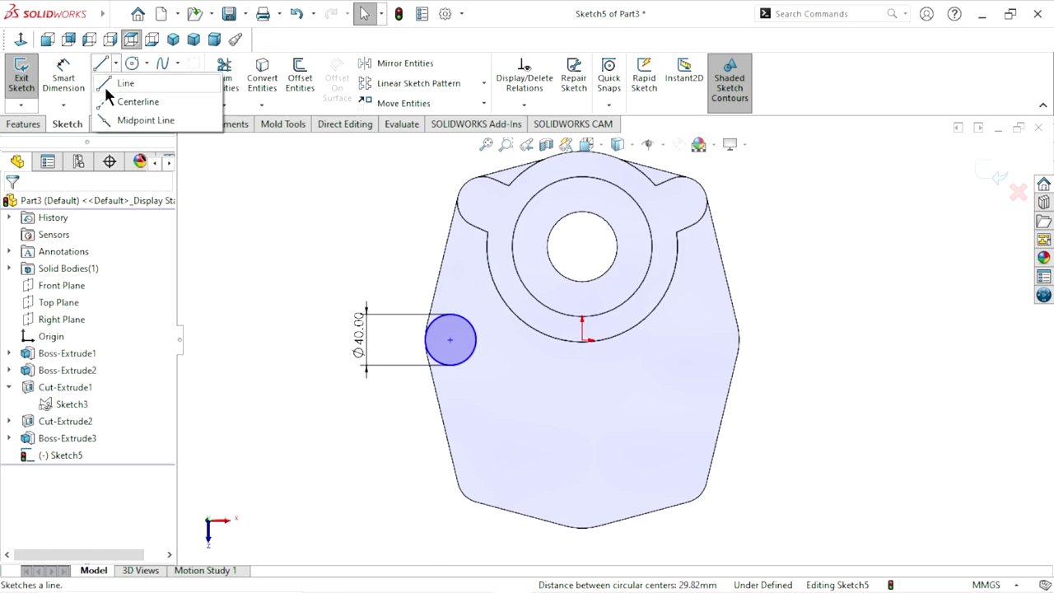
pyautogui.click(582, 339)
pyautogui.click(582, 528)
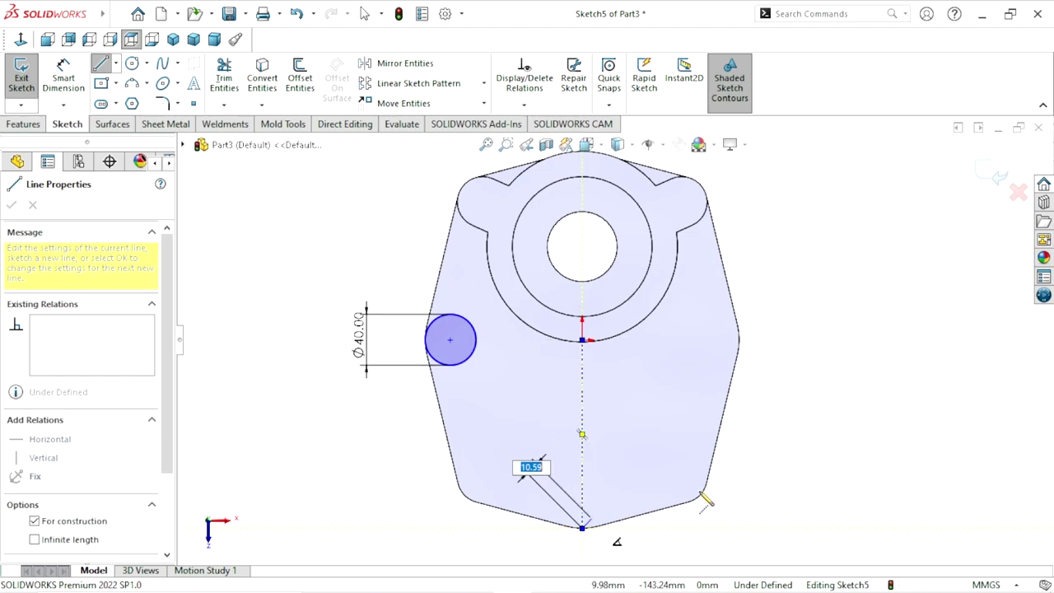
pyautogui.rightClick(743, 370)
pyautogui.click(815, 409)
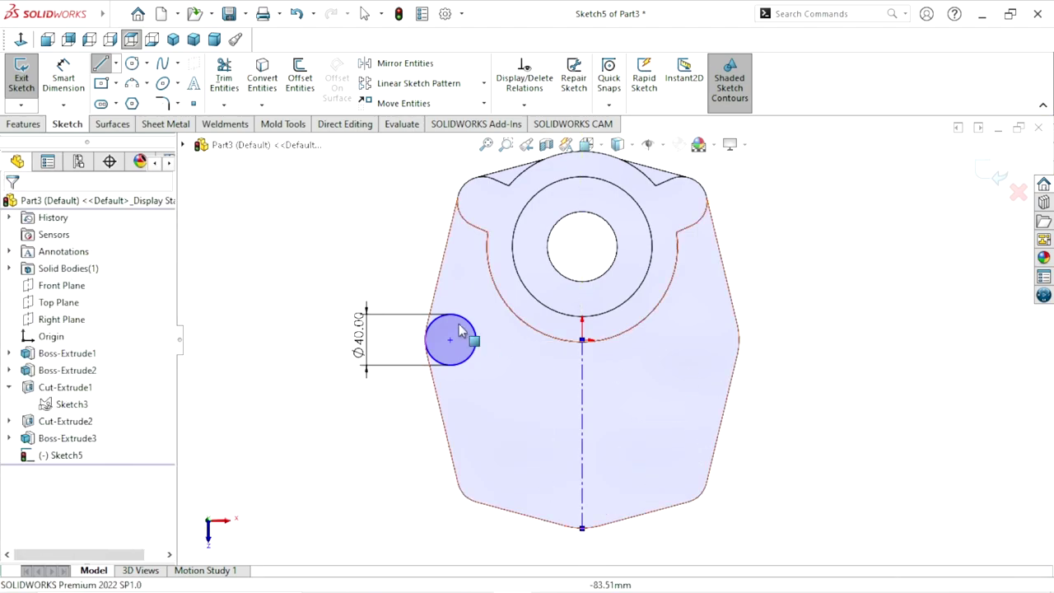
# - Mirror the 40 mm circle about the centerline onto the right edge
pyautogui.click(405, 63)
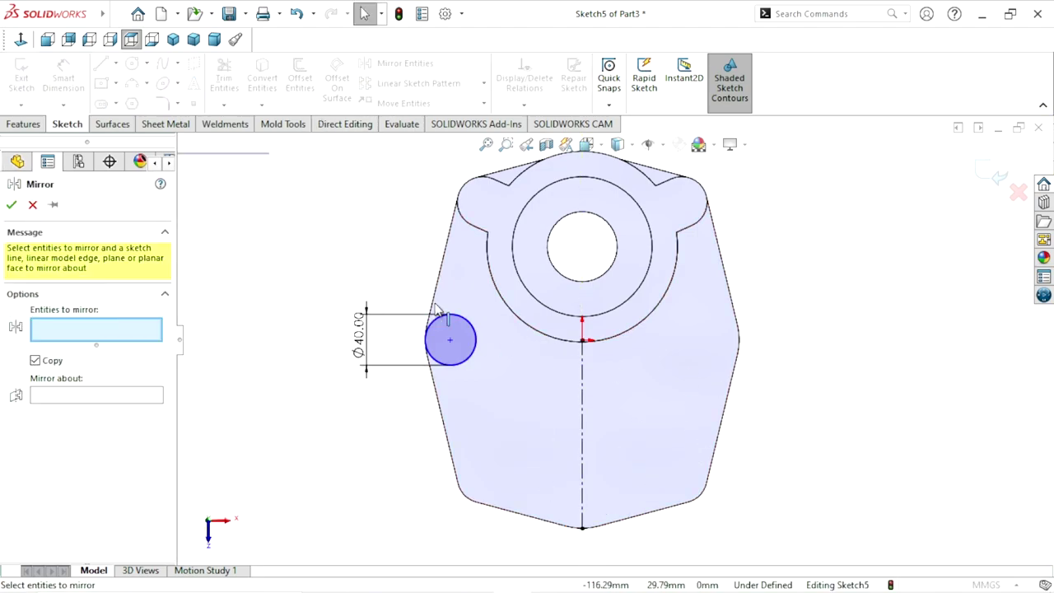
pyautogui.click(471, 344)
pyautogui.click(70, 397)
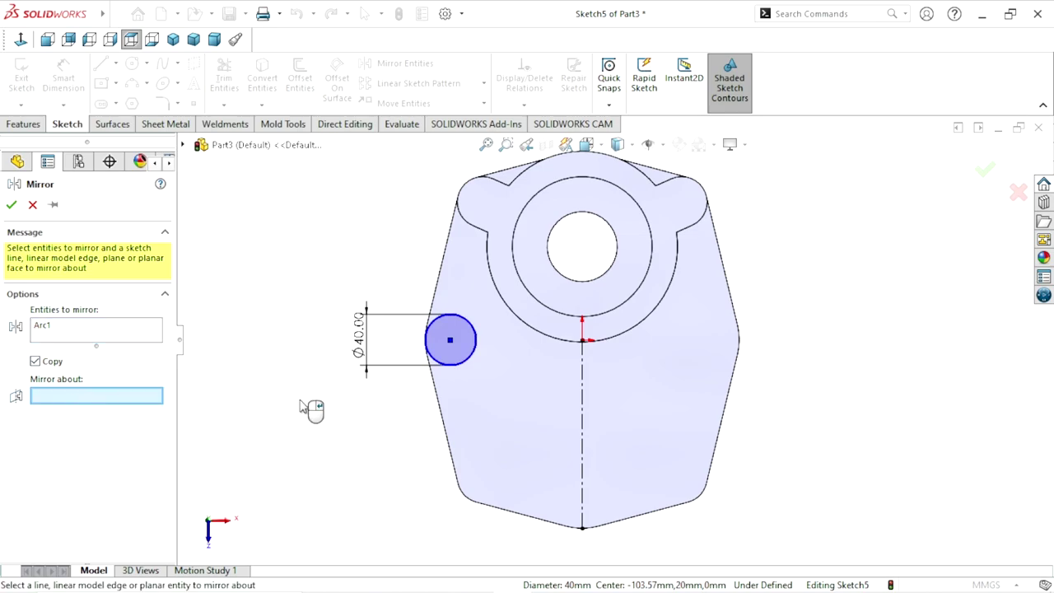
pyautogui.click(583, 401)
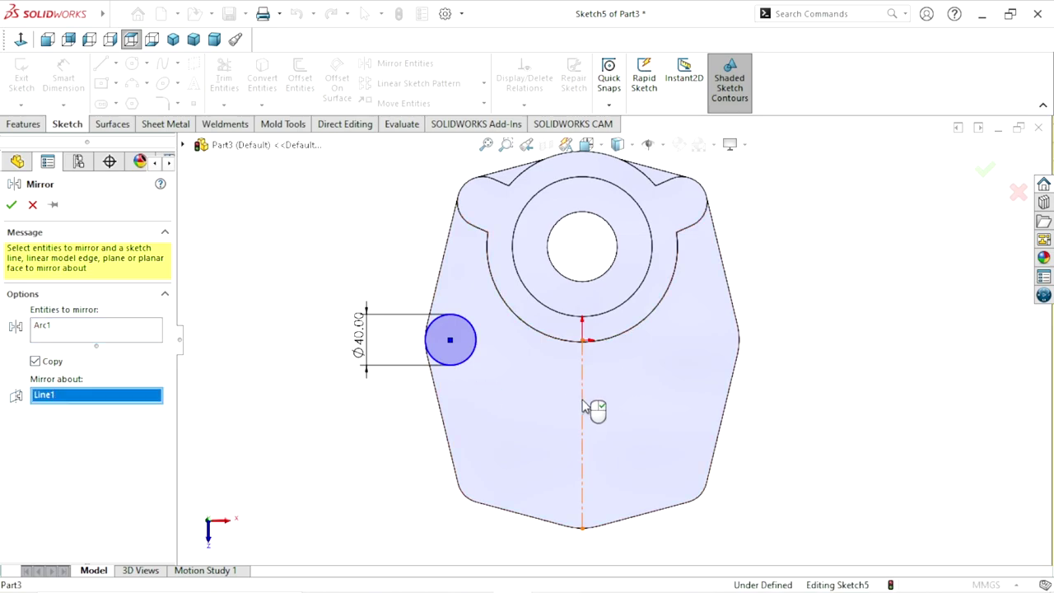
pyautogui.click(11, 205)
pyautogui.moveTo(391, 361); pyautogui.dragTo(614, 427, button='middle')
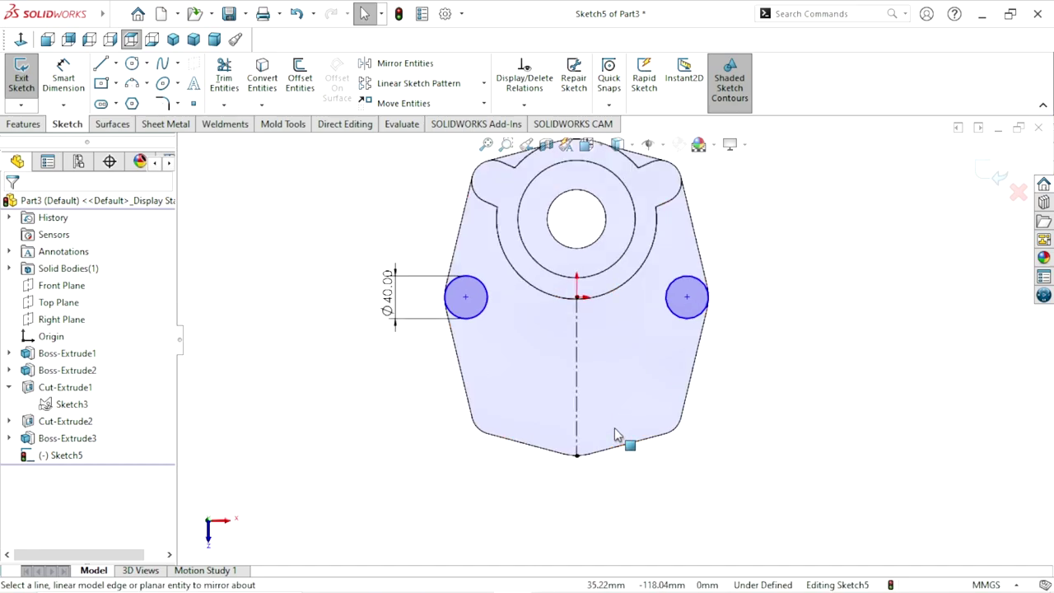
# - Sketch a circle against the plate's lower-left edge
pyautogui.click(129, 63)
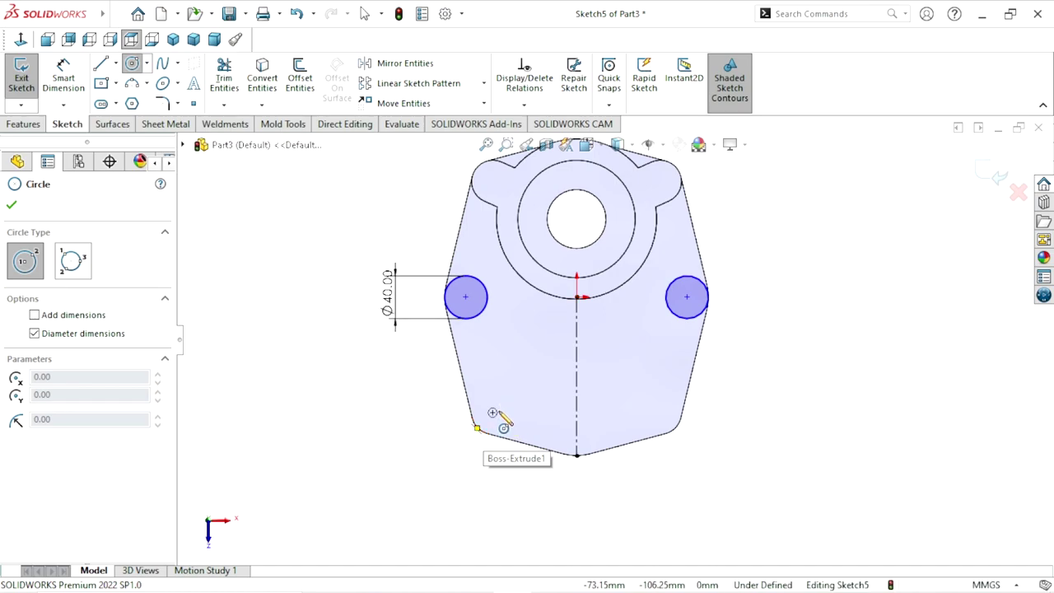
pyautogui.click(492, 413)
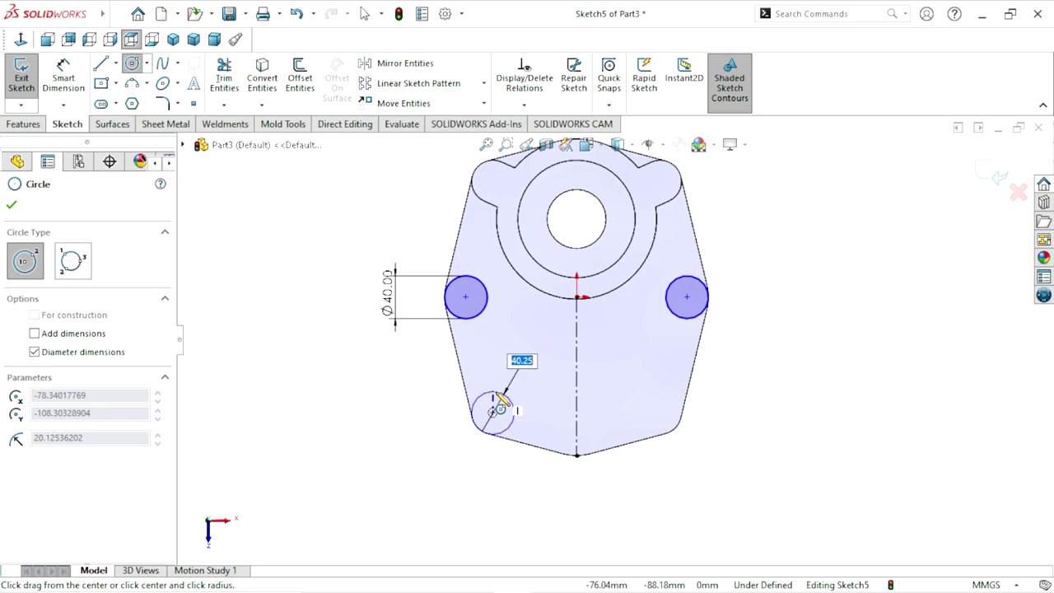
pyautogui.click(500, 402)
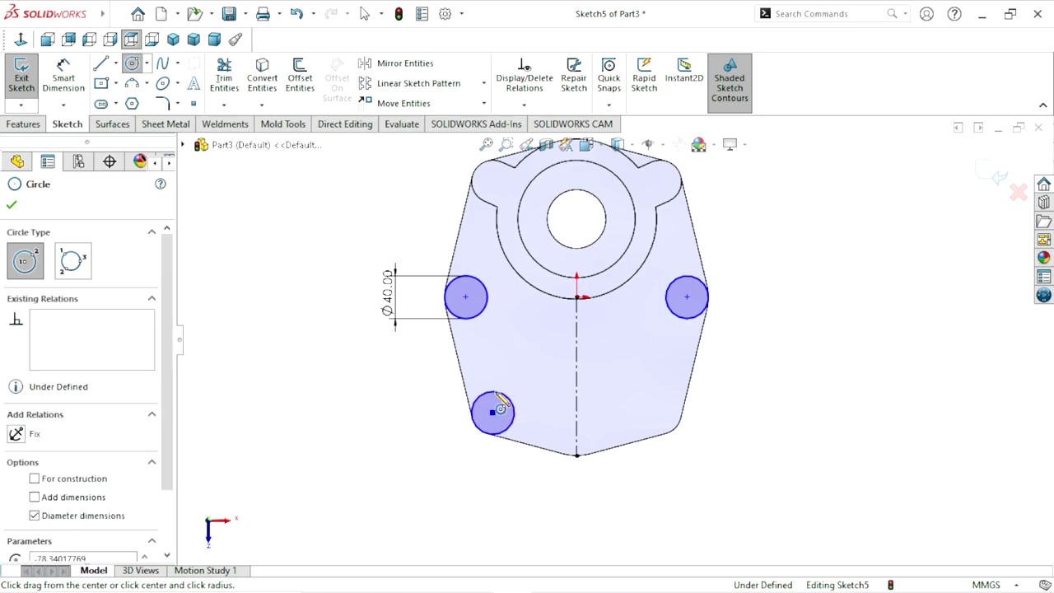
# - Dimension the lower-left circle's diameter to 40 mm
pyautogui.click(62, 79)
pyautogui.click(482, 402)
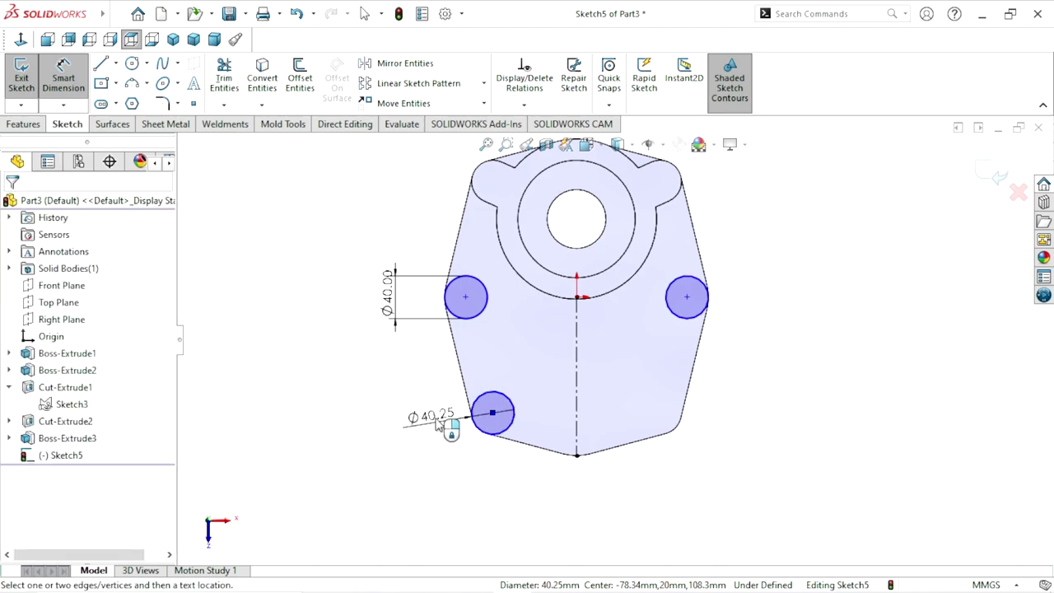
pyautogui.click(439, 423)
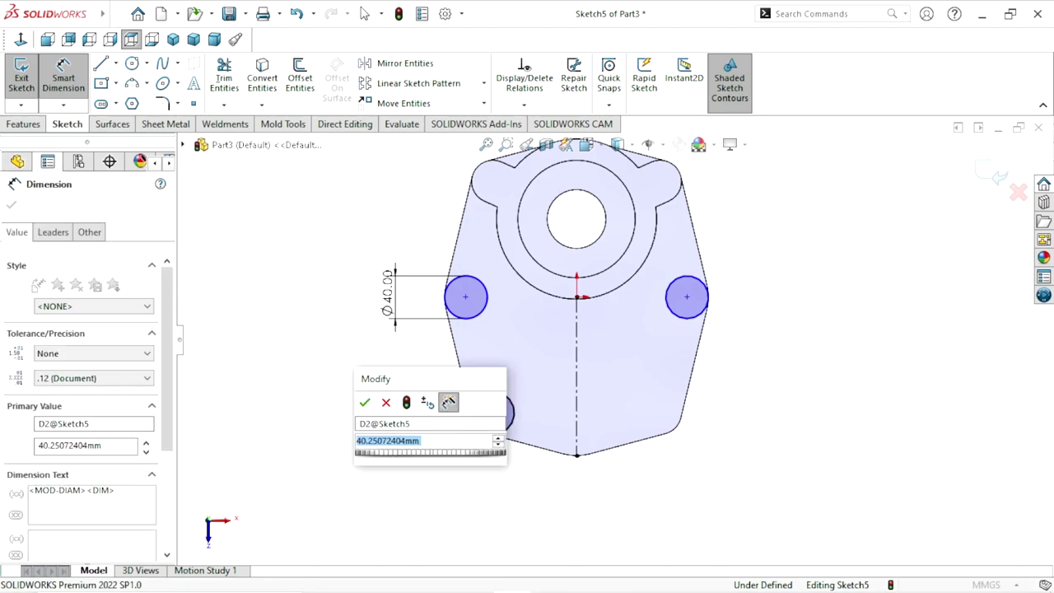
pyautogui.write('40')
pyautogui.press('Return')
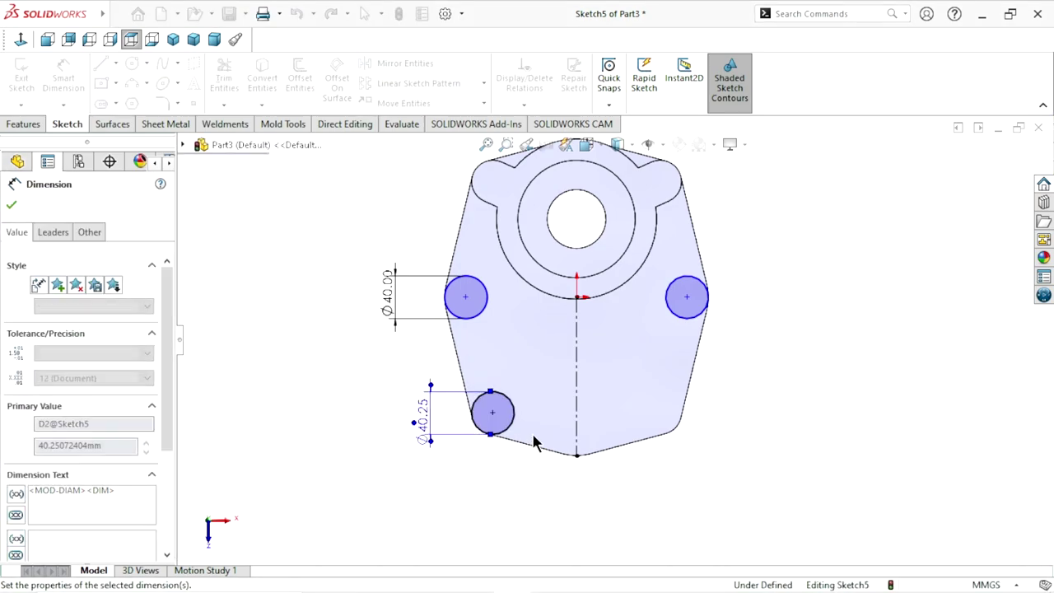
pyautogui.scroll(3, 511, 432)
pyautogui.scroll(-2, 466, 406)
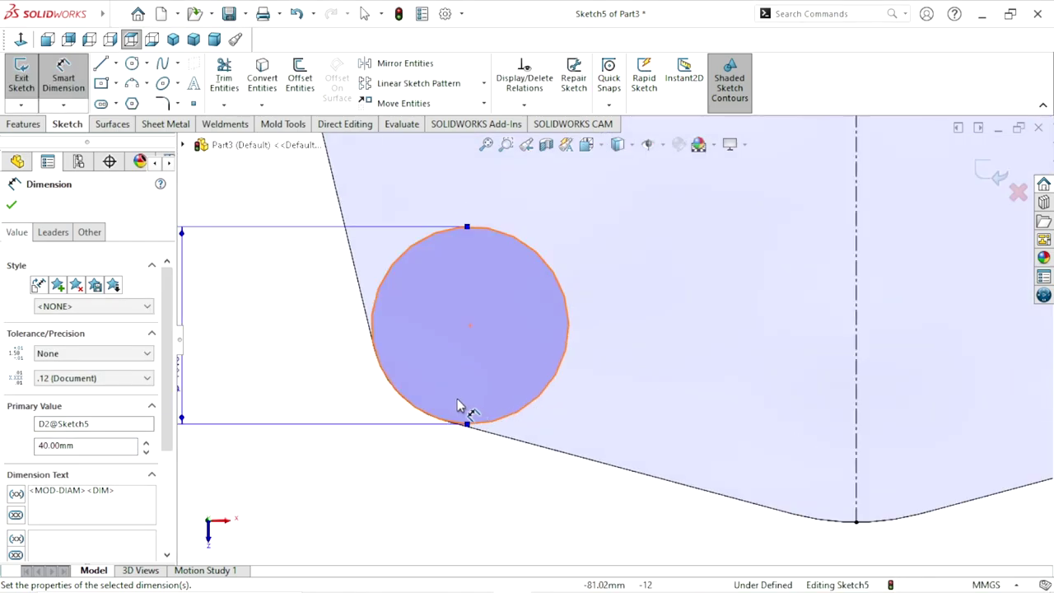
pyautogui.scroll(-2, 458, 404)
pyautogui.scroll(3, 459, 403)
pyautogui.scroll(2, 459, 404)
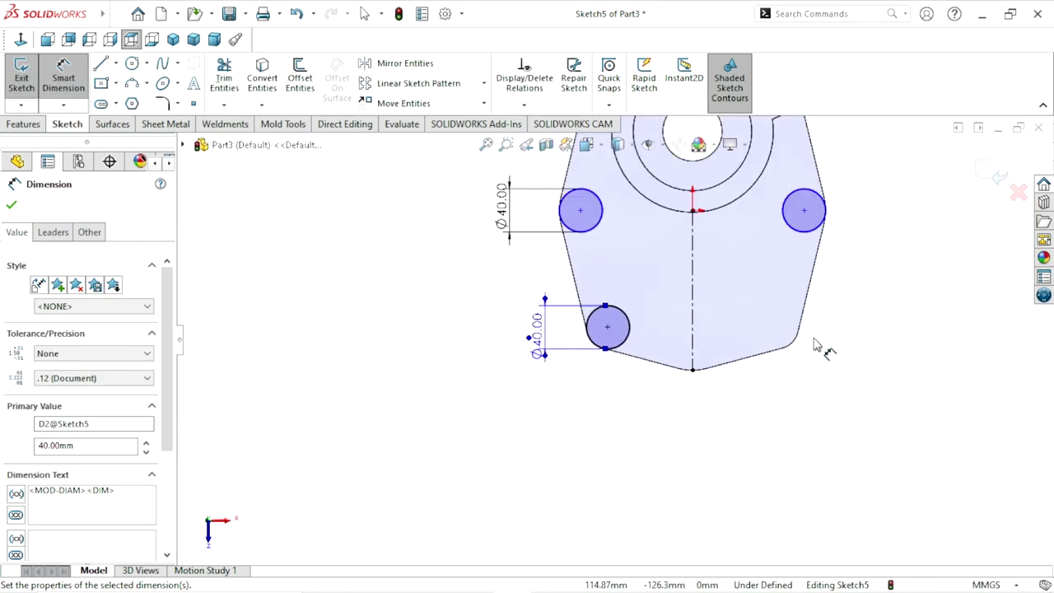
pyautogui.scroll(-1, 764, 201)
pyautogui.scroll(-1, 795, 282)
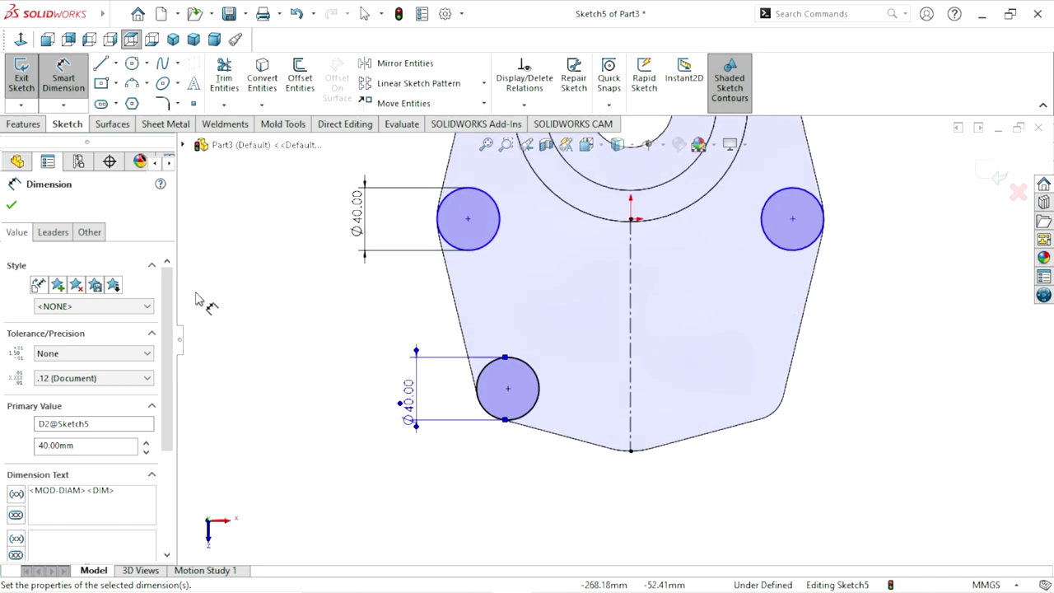
# - Mirror the lower-left circle about the vertical centerline to the lower-right edge
pyautogui.click(11, 207)
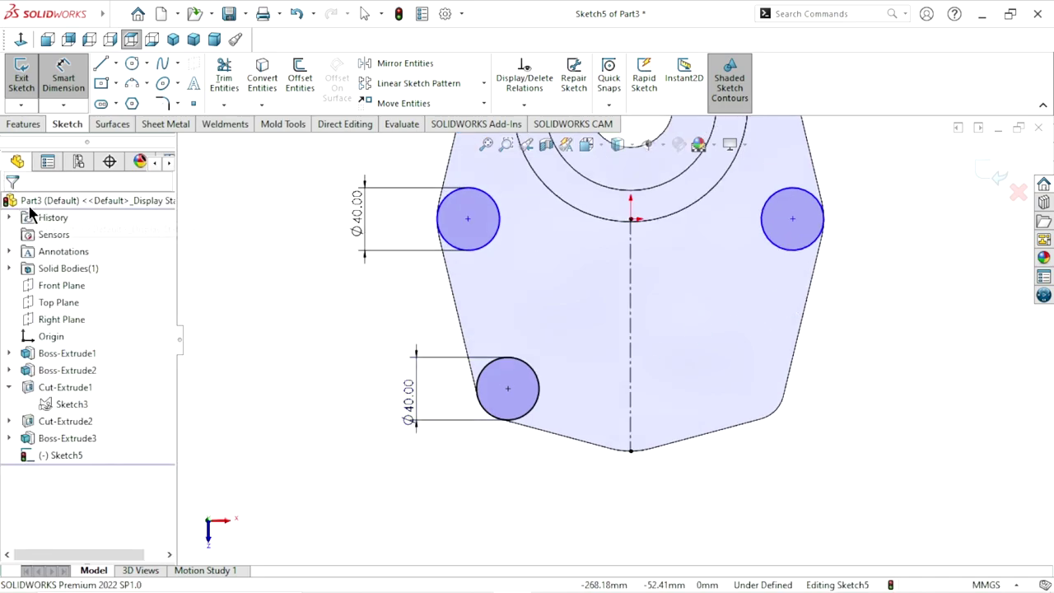
pyautogui.click(395, 66)
pyautogui.click(502, 404)
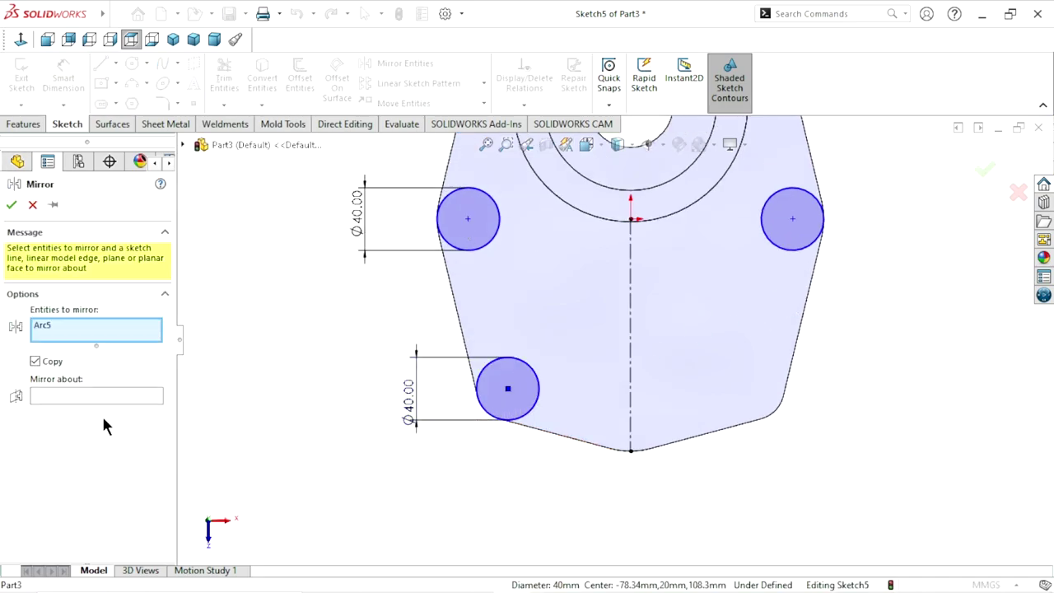
pyautogui.click(66, 398)
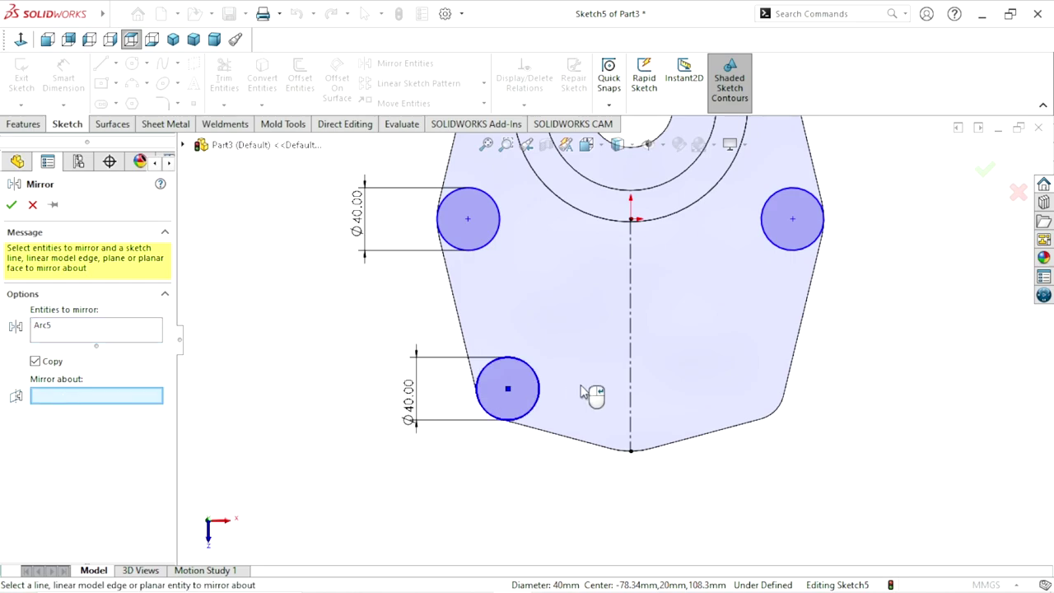
pyautogui.click(631, 410)
pyautogui.click(12, 206)
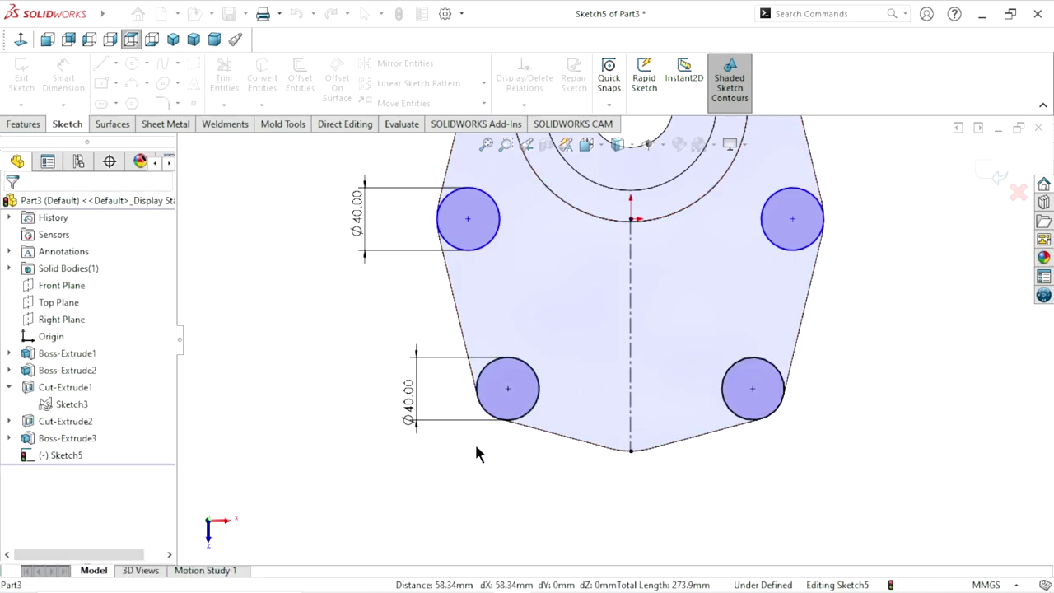
# - Switch to isometric view and calculate Fully Define Sketch for the four-circle sketch
pyautogui.press('z')
pyautogui.hotkey('ctrl', '7')
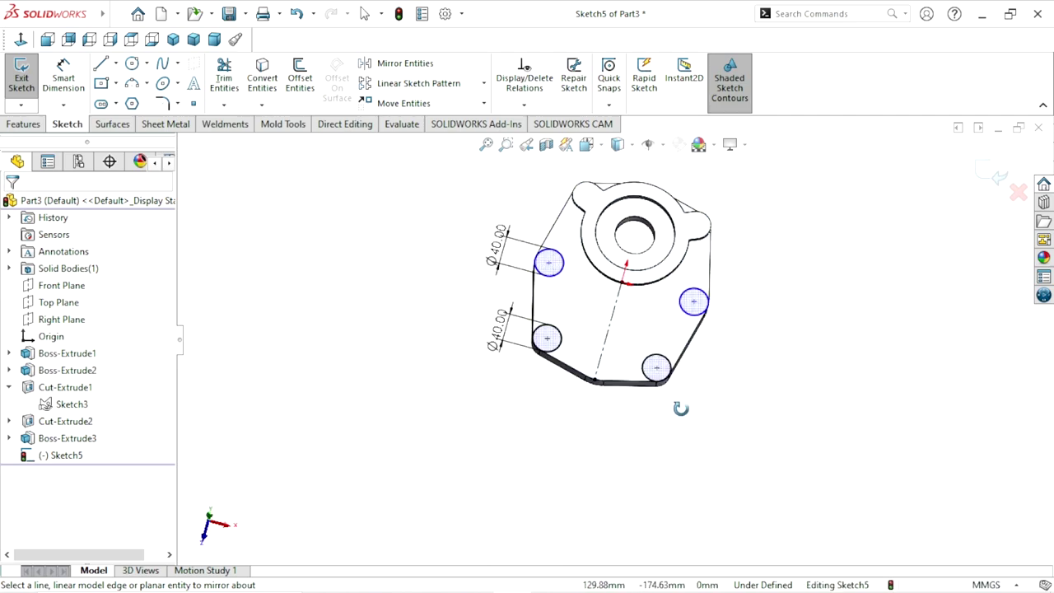
pyautogui.scroll(-3, 724, 329)
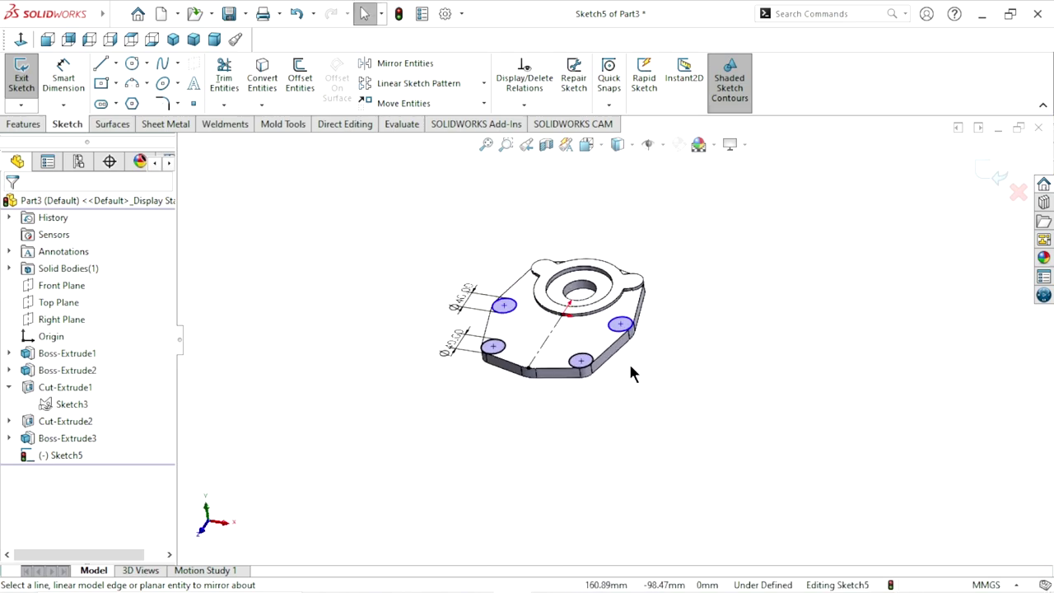
pyautogui.scroll(-2, 581, 313)
pyautogui.click(505, 105)
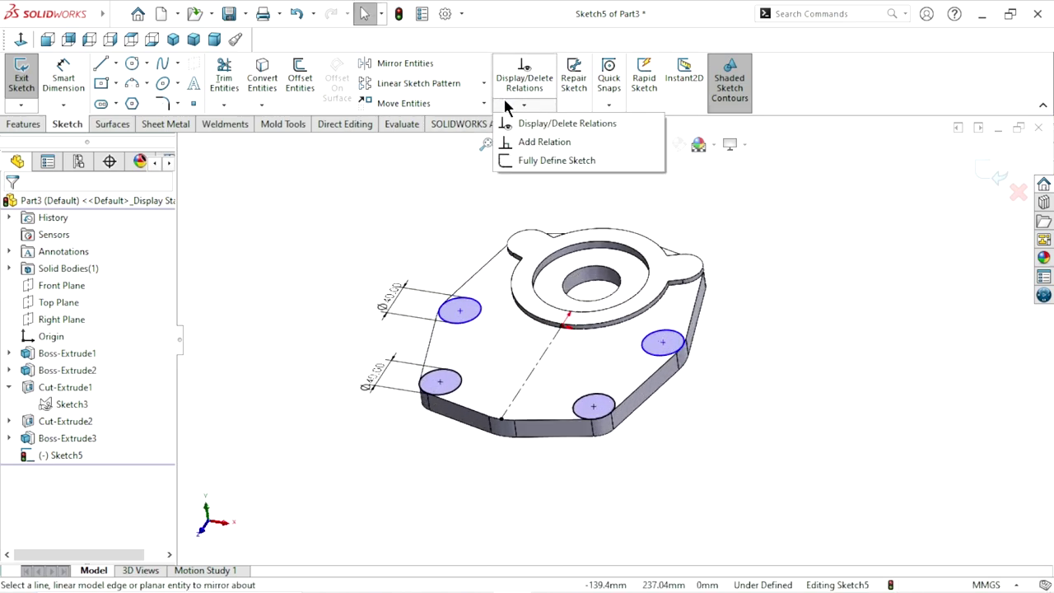
pyautogui.click(527, 160)
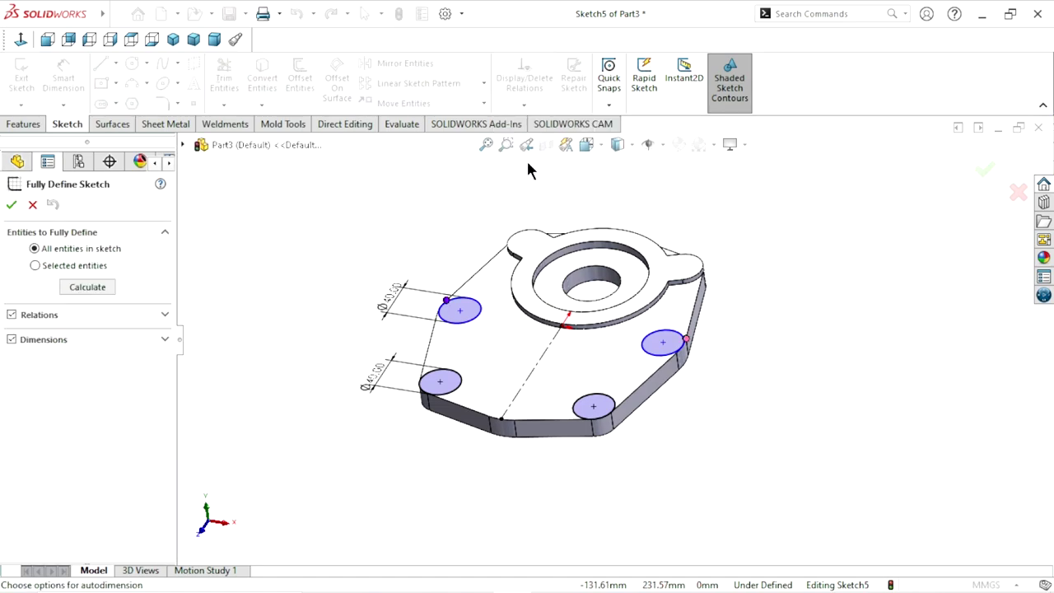
pyautogui.click(70, 283)
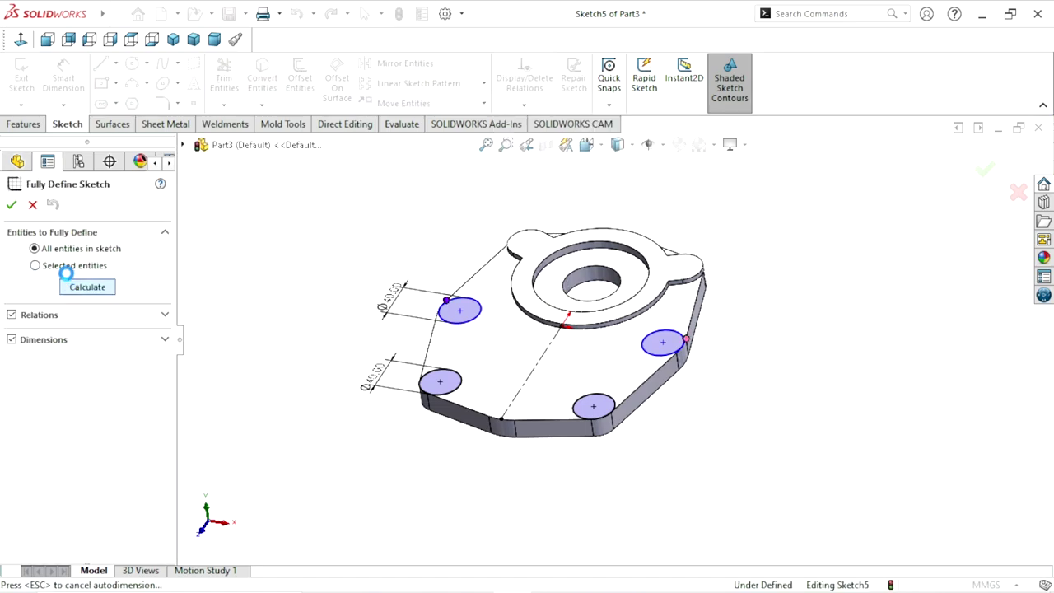
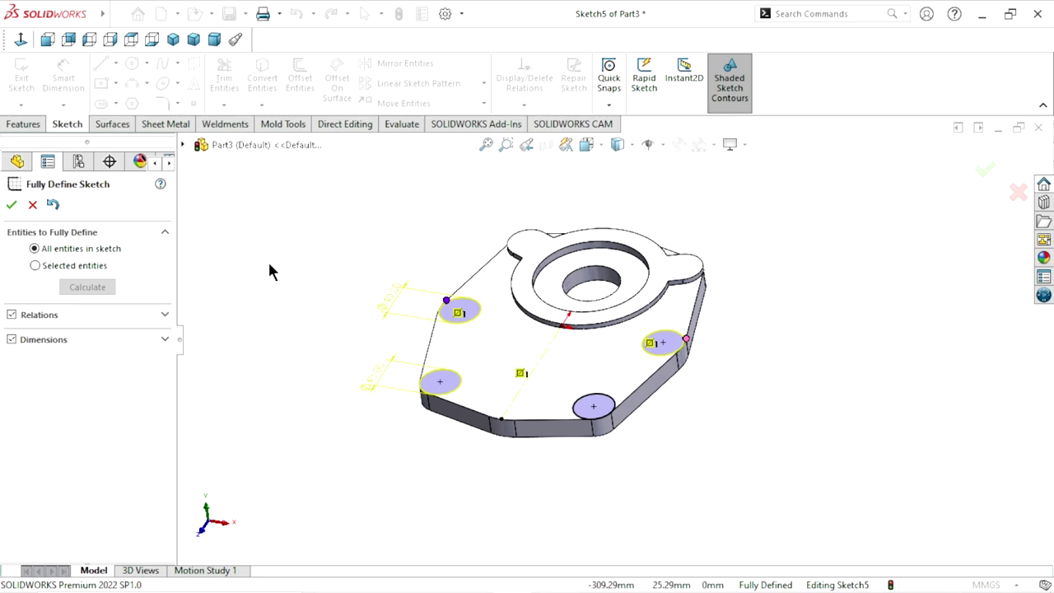
# - Cancel Fully Define Sketch and view Sketch5 face-on to inspect the left circle's centre and radius
pyautogui.click(32, 205)
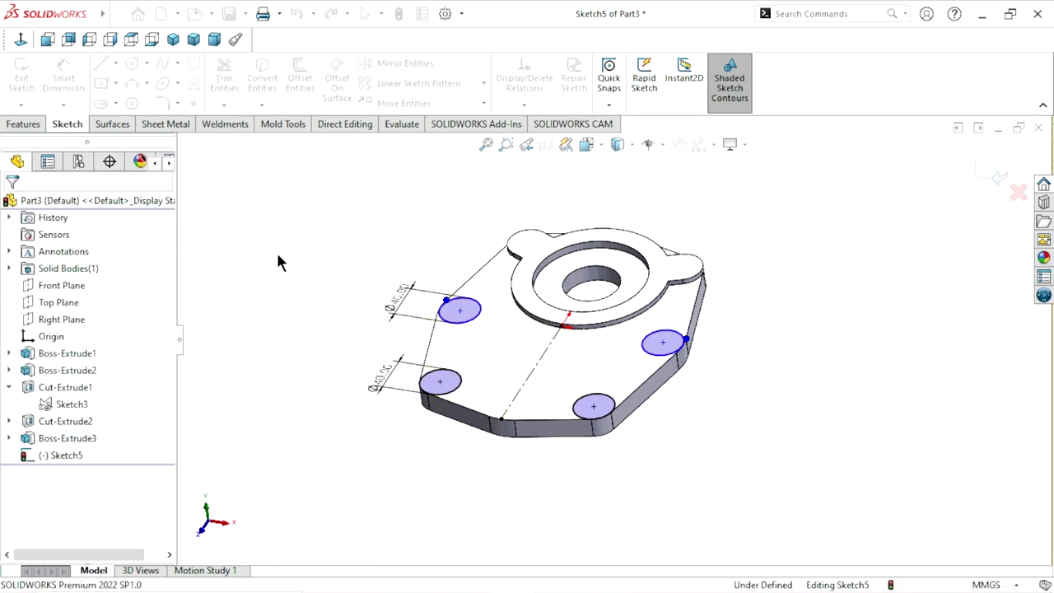
pyautogui.scroll(-2, 277, 255)
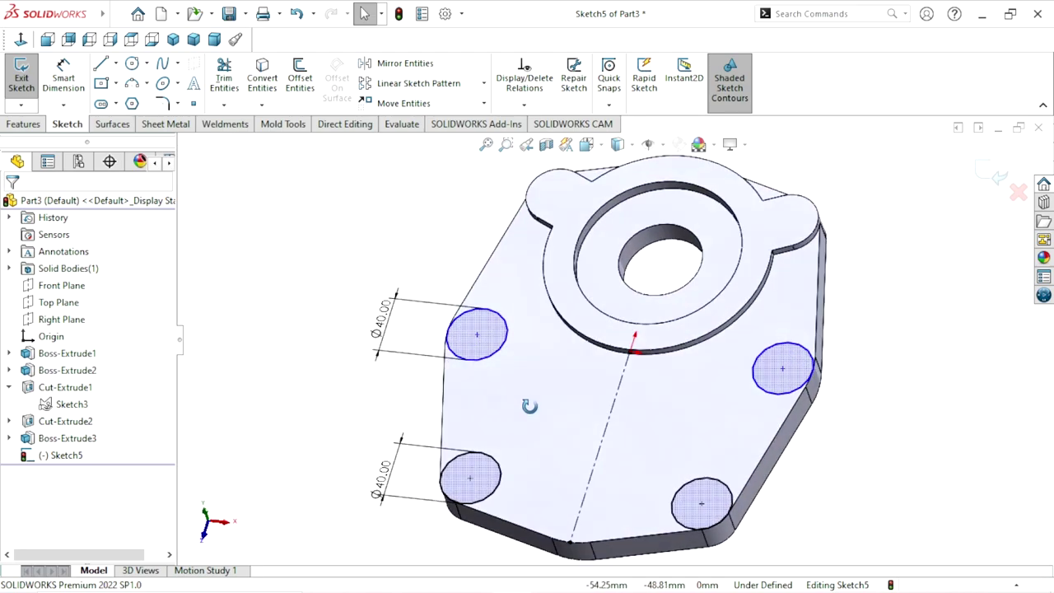
pyautogui.moveTo(531, 362); pyautogui.dragTo(540, 418, button='middle')
pyautogui.click(22, 41)
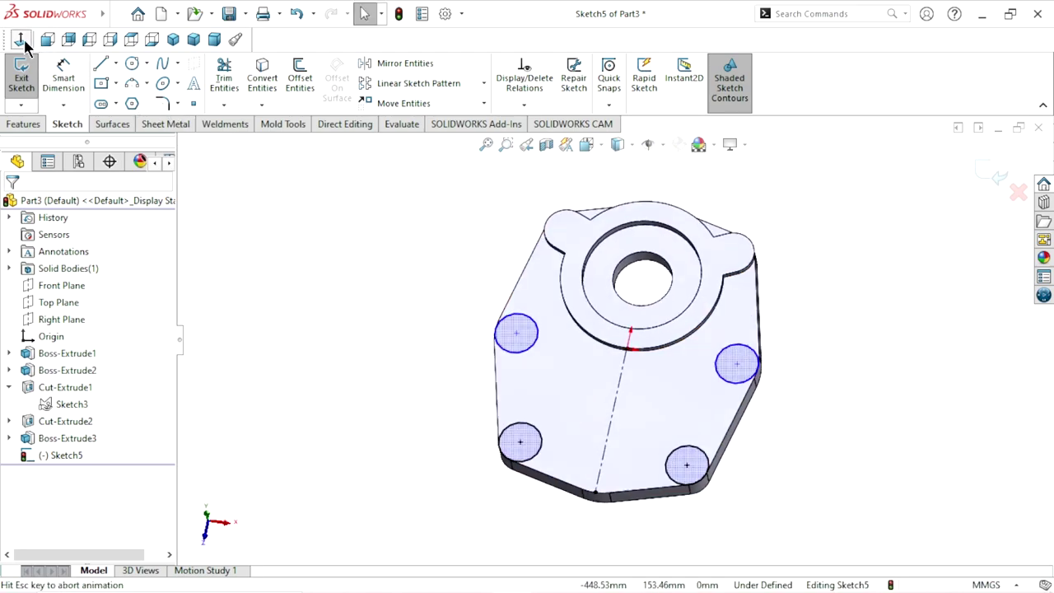
pyautogui.scroll(-3, 586, 352)
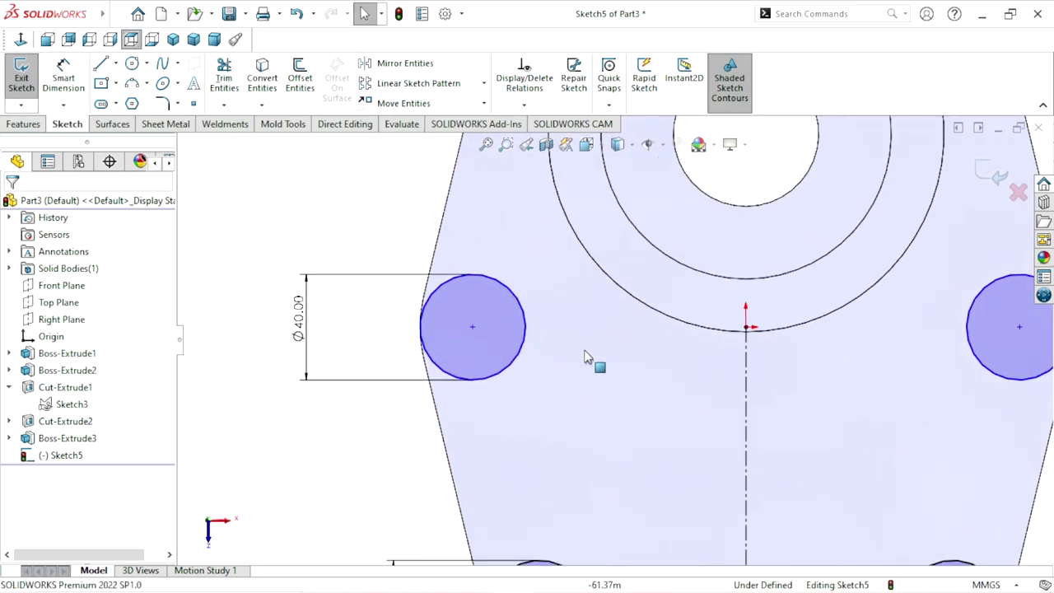
pyautogui.click(472, 327)
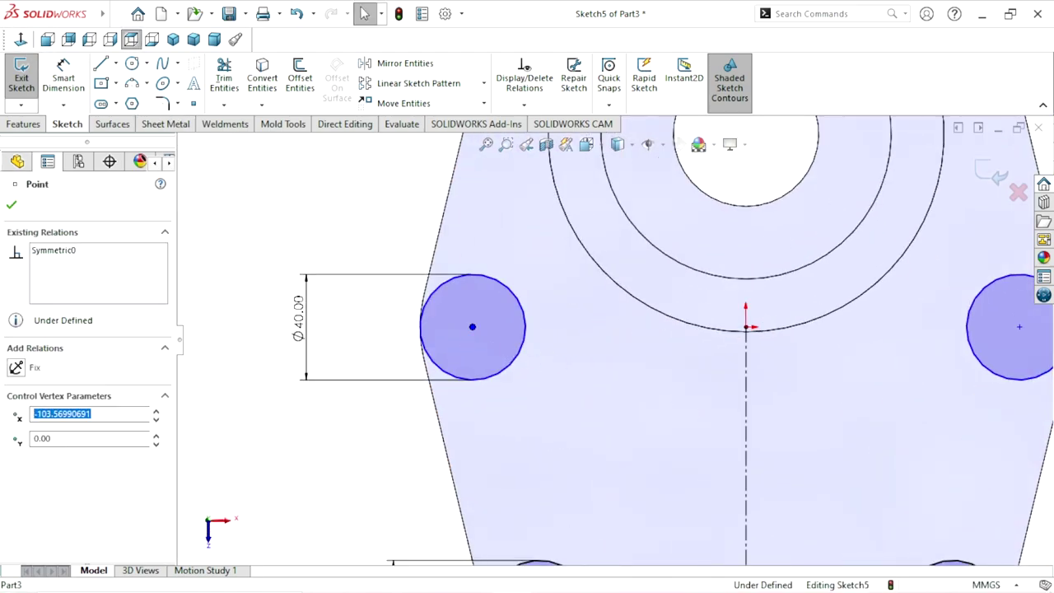
pyautogui.click(427, 356)
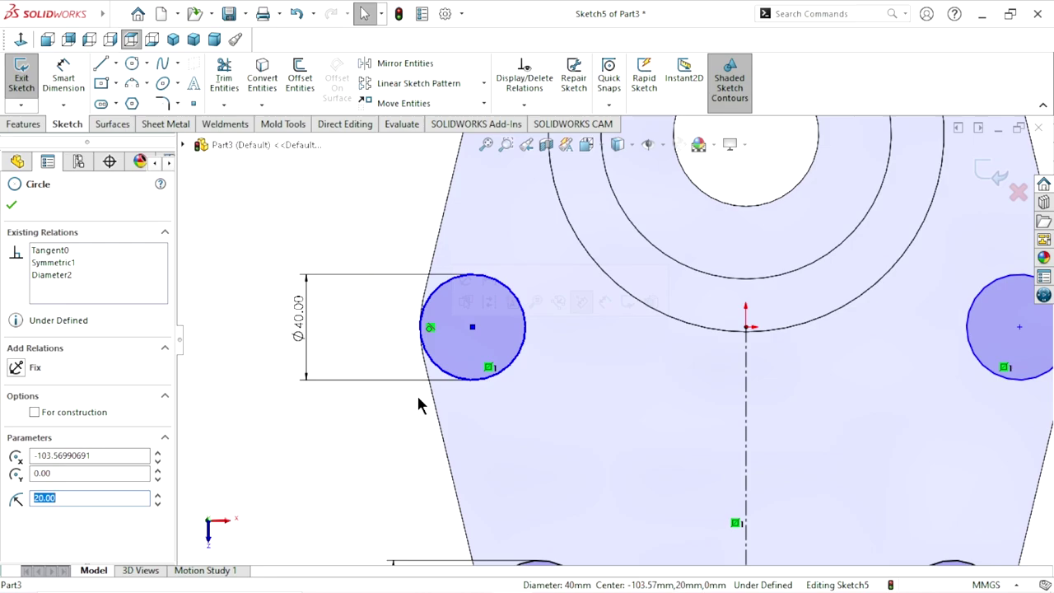
pyautogui.press('Escape')
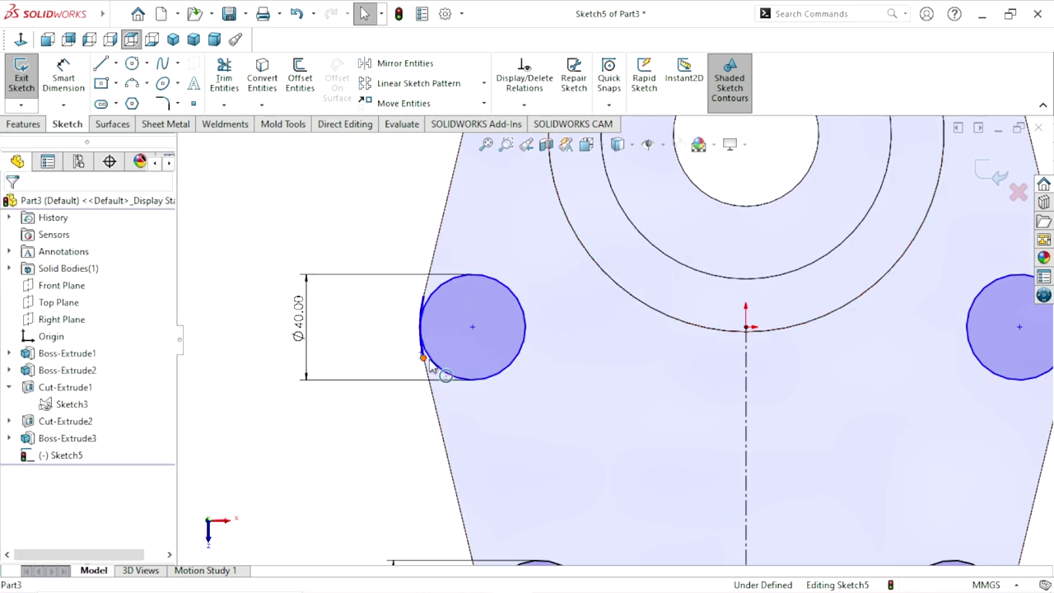
# - Recheck the left circle's relations several times, then fit the whole part in view
pyautogui.click(433, 363)
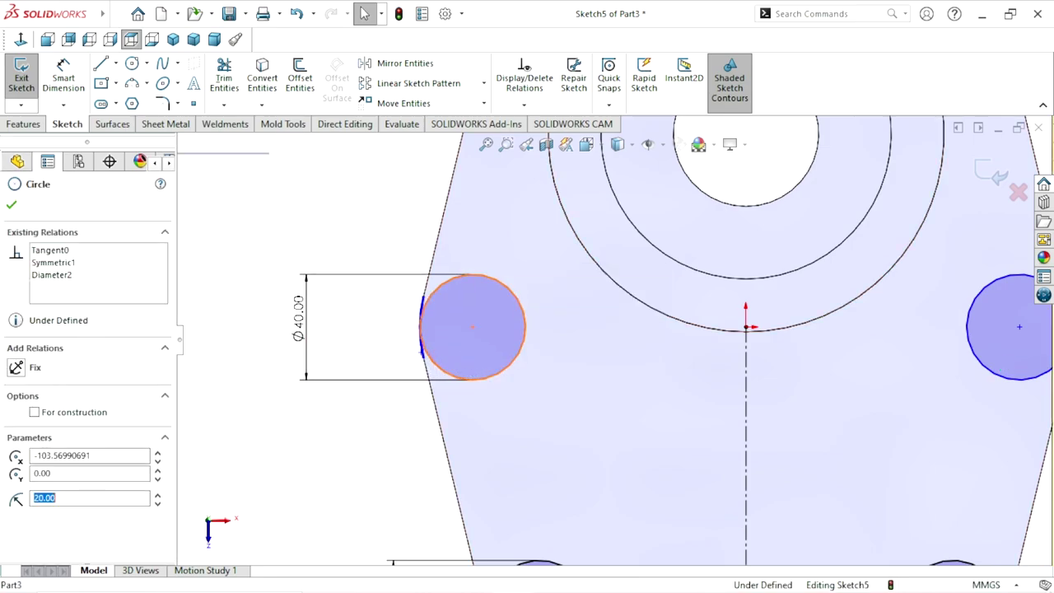
pyautogui.click(346, 375)
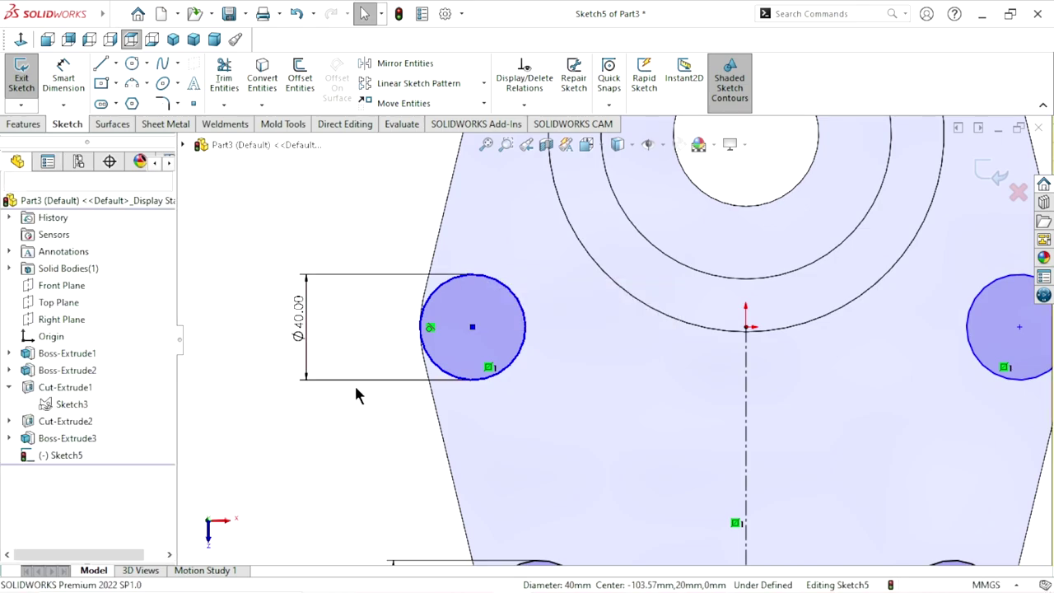
pyautogui.click(423, 319)
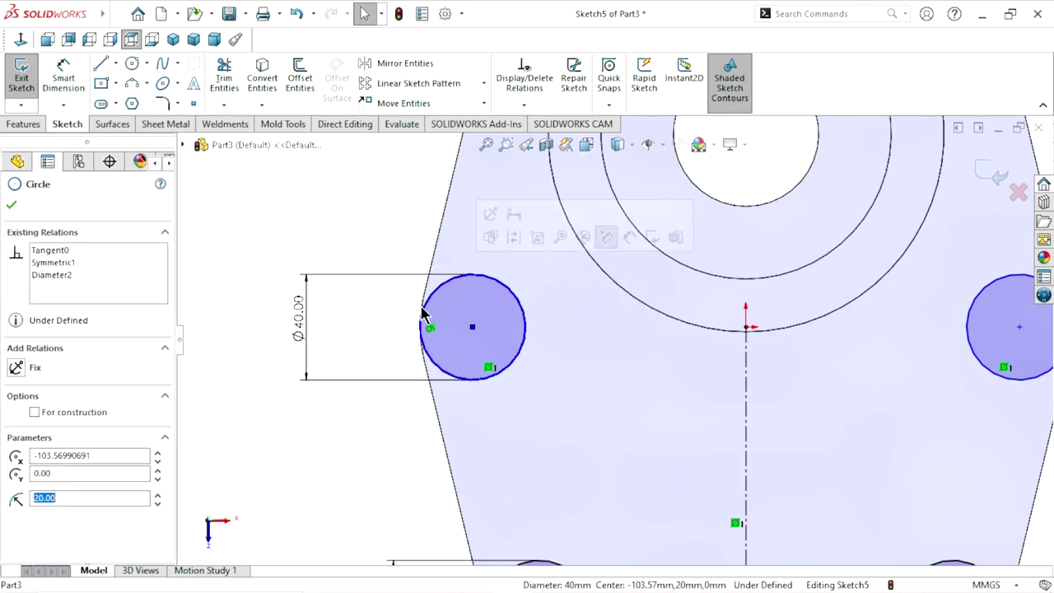
pyautogui.click(422, 354)
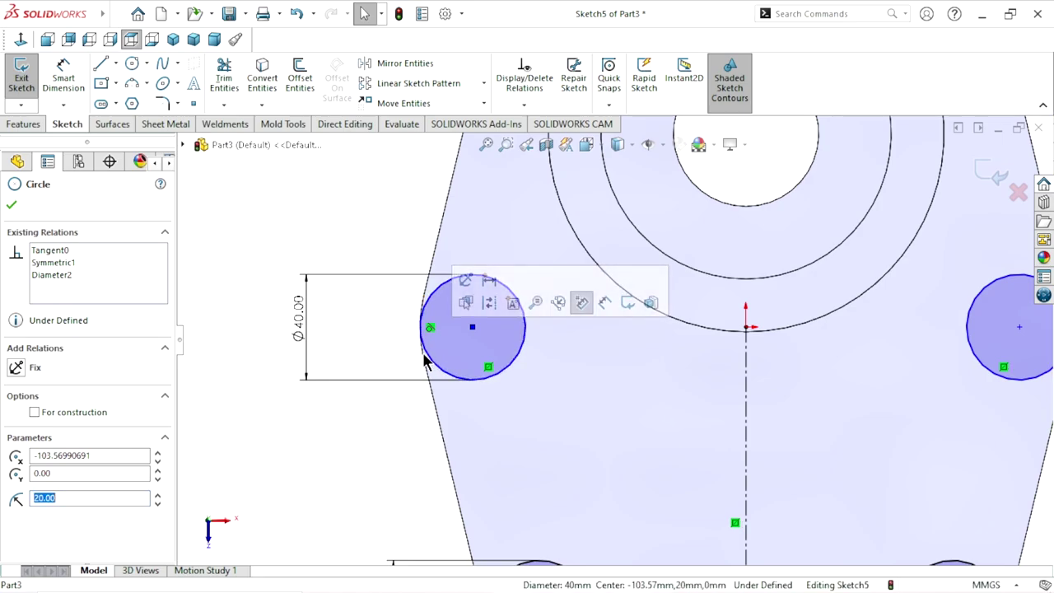
pyautogui.click(360, 382)
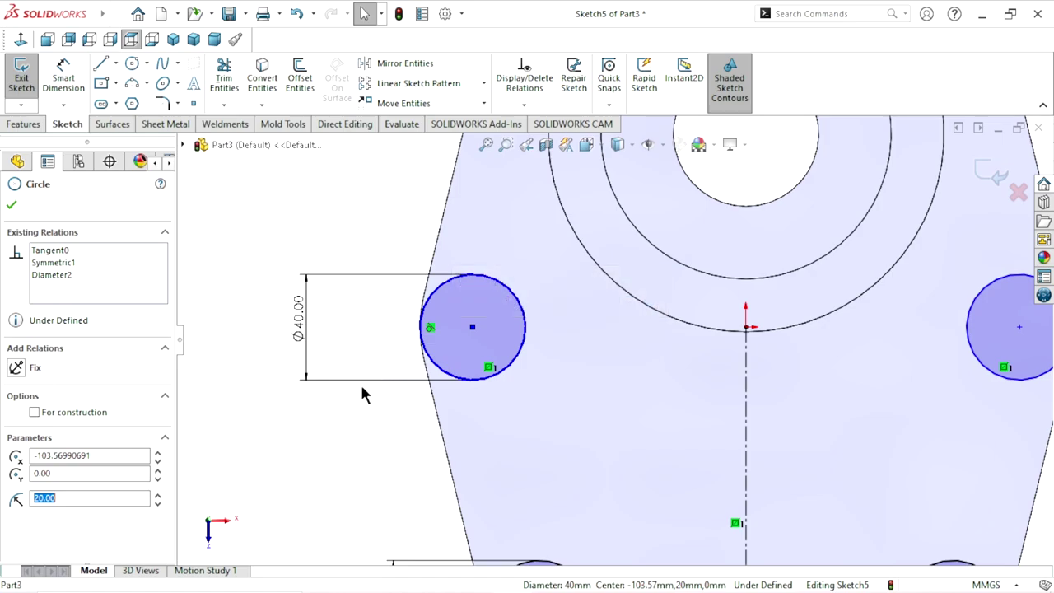
pyautogui.click(421, 311)
pyautogui.click(371, 405)
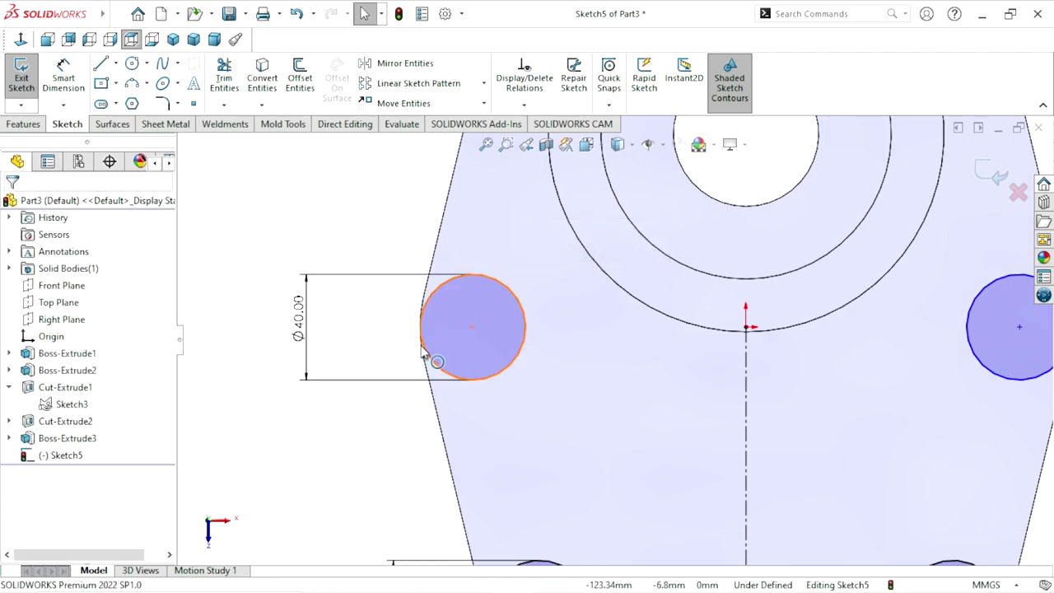
pyautogui.click(437, 291)
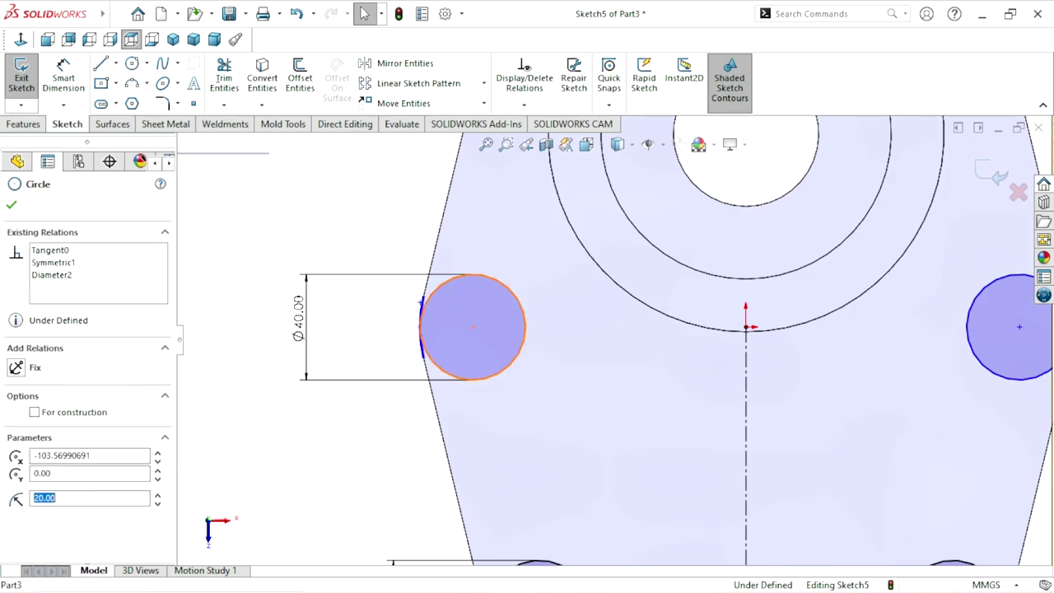
pyautogui.press('Escape')
pyautogui.press('f')
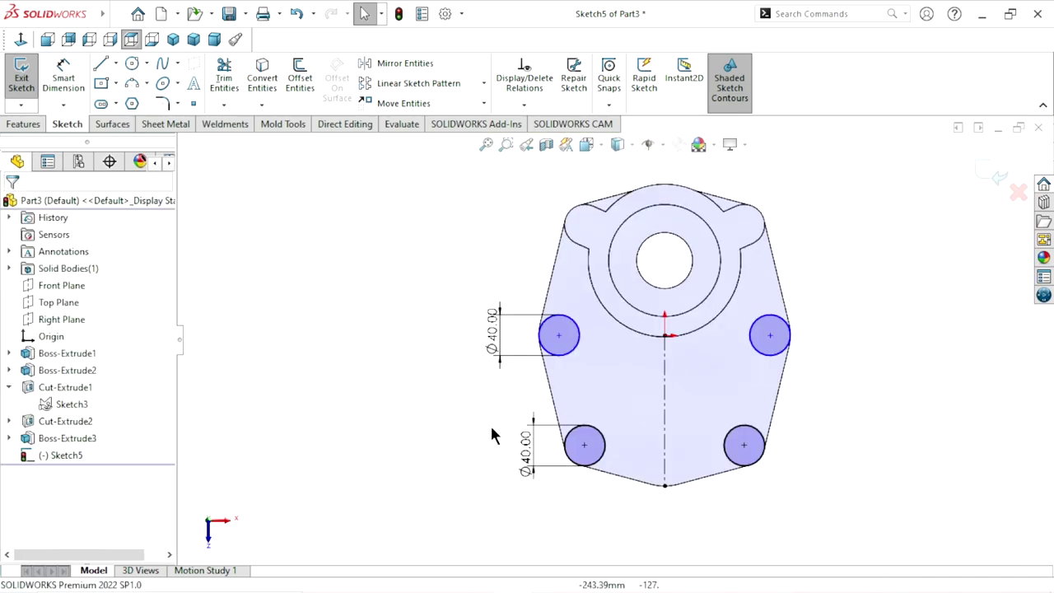
pyautogui.scroll(-2, 867, 327)
pyautogui.scroll(1, 757, 381)
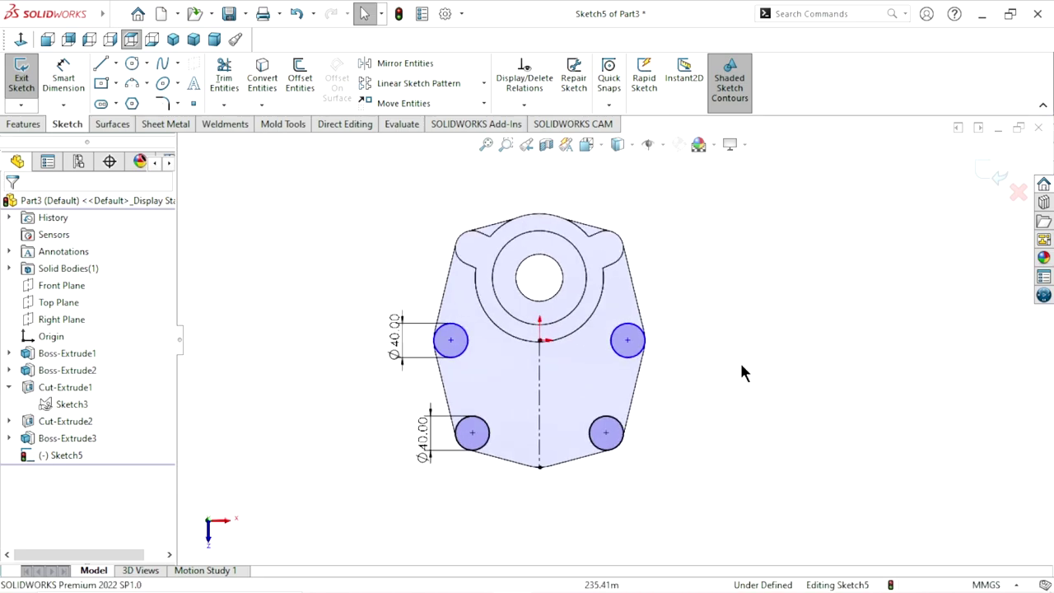
pyautogui.scroll(-1, 739, 360)
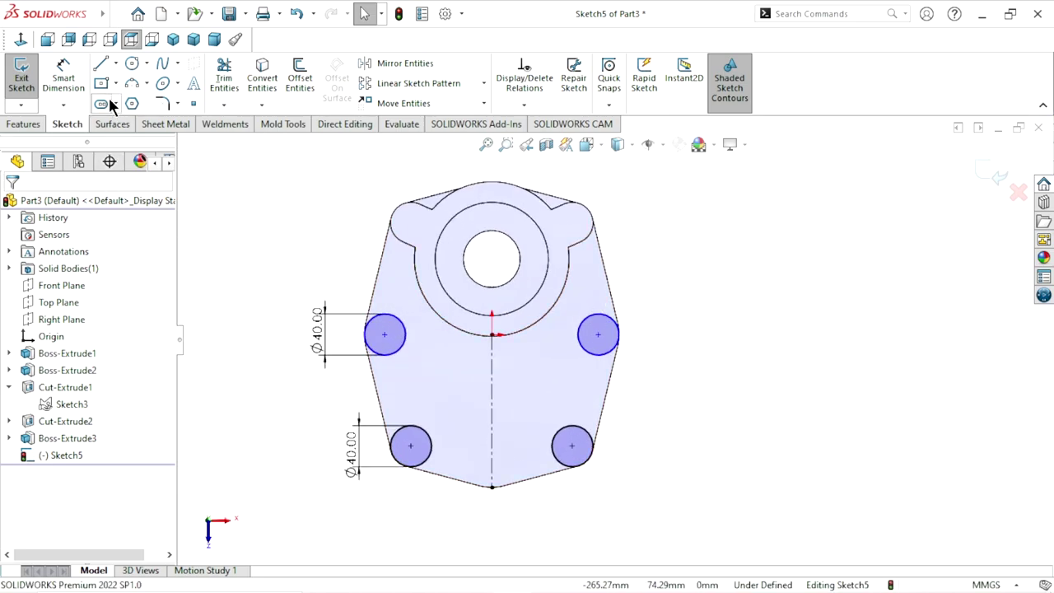
# - Add a Horizontal relation between the centres of the two upper Ø40 circles
pyautogui.click(384, 335)
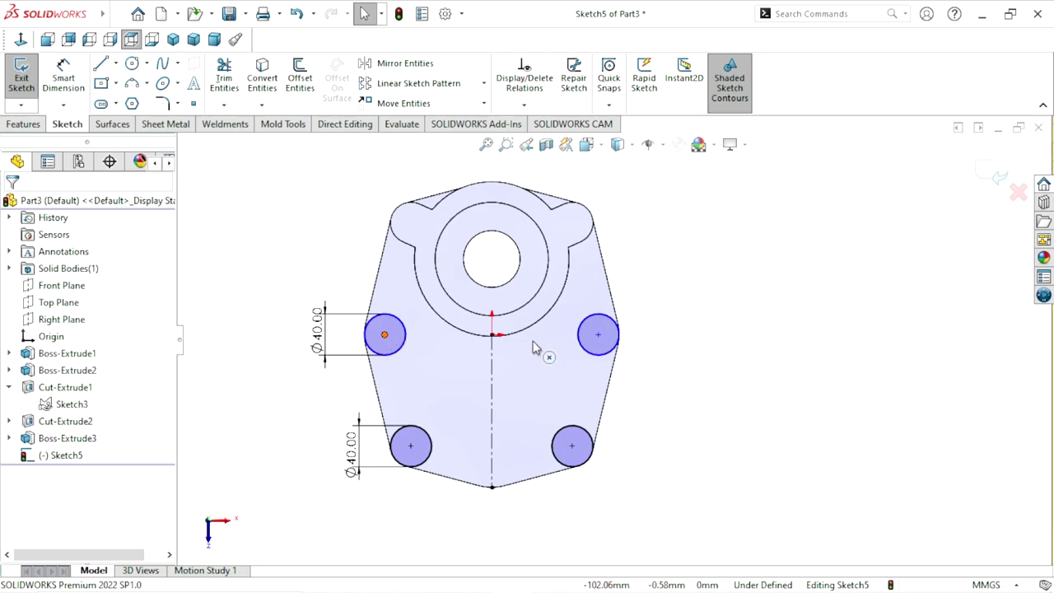
pyautogui.keyDown('ctrl'); pyautogui.click(598, 344); pyautogui.keyUp('ctrl')
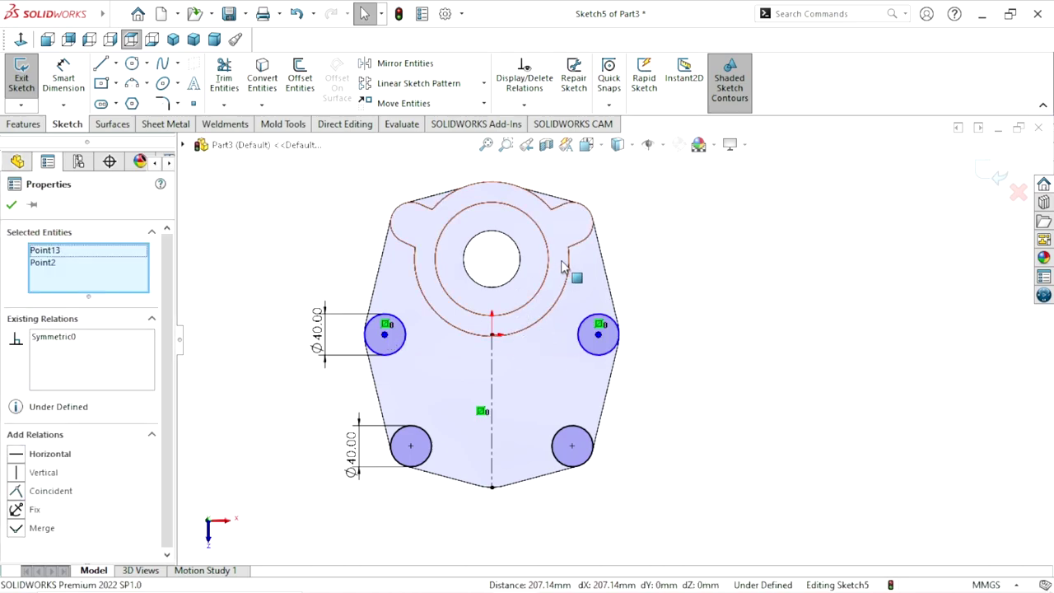
pyautogui.click(21, 457)
pyautogui.click(11, 206)
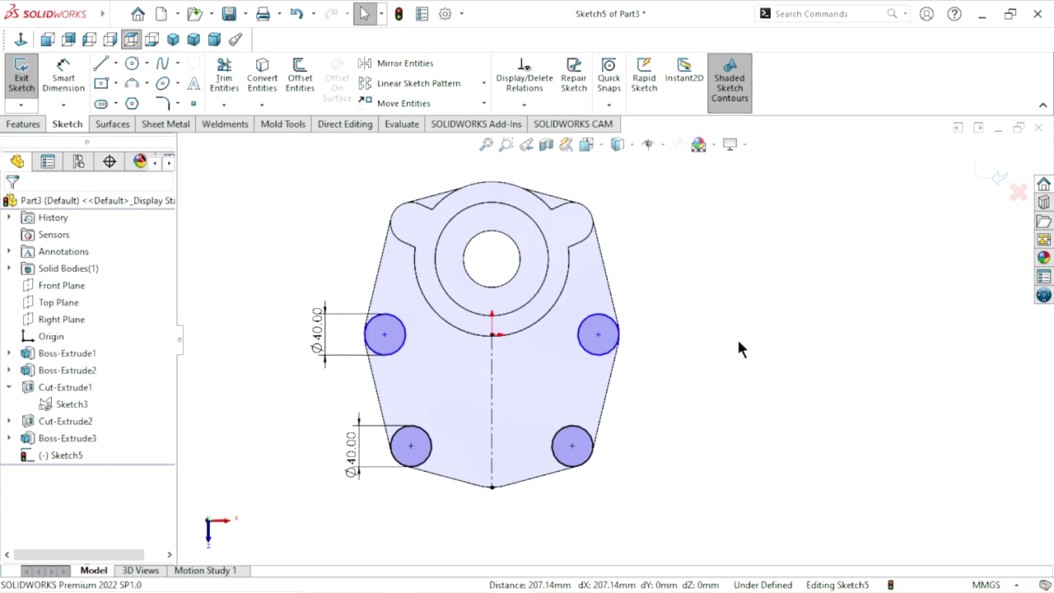
pyautogui.click(22, 125)
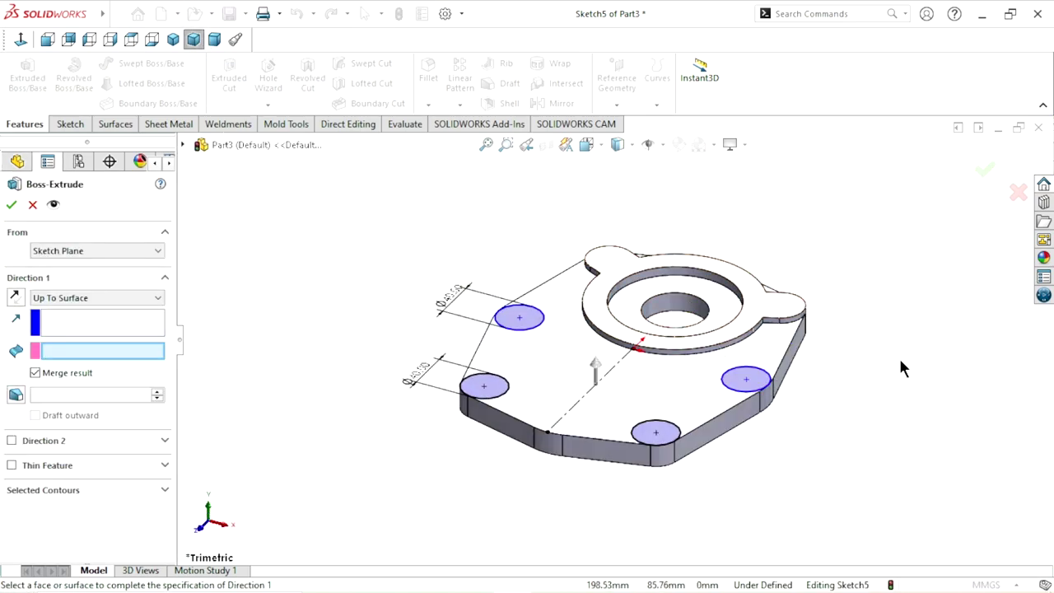
# - Extrude Sketch5's four Ø40 circles Blind to 3 mm as Boss-Extrude4
pyautogui.click(86, 299)
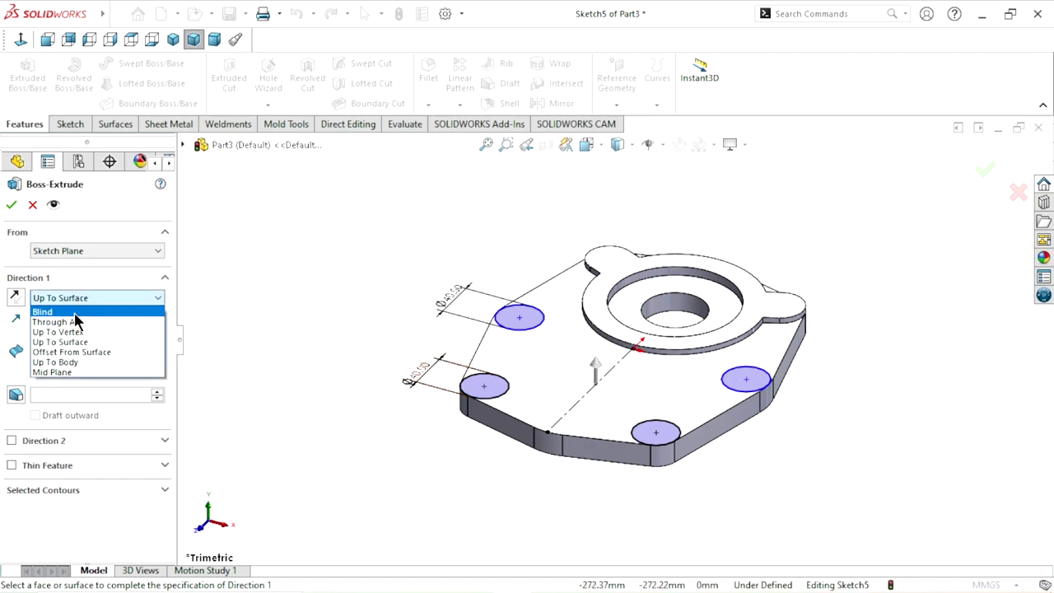
pyautogui.click(78, 311)
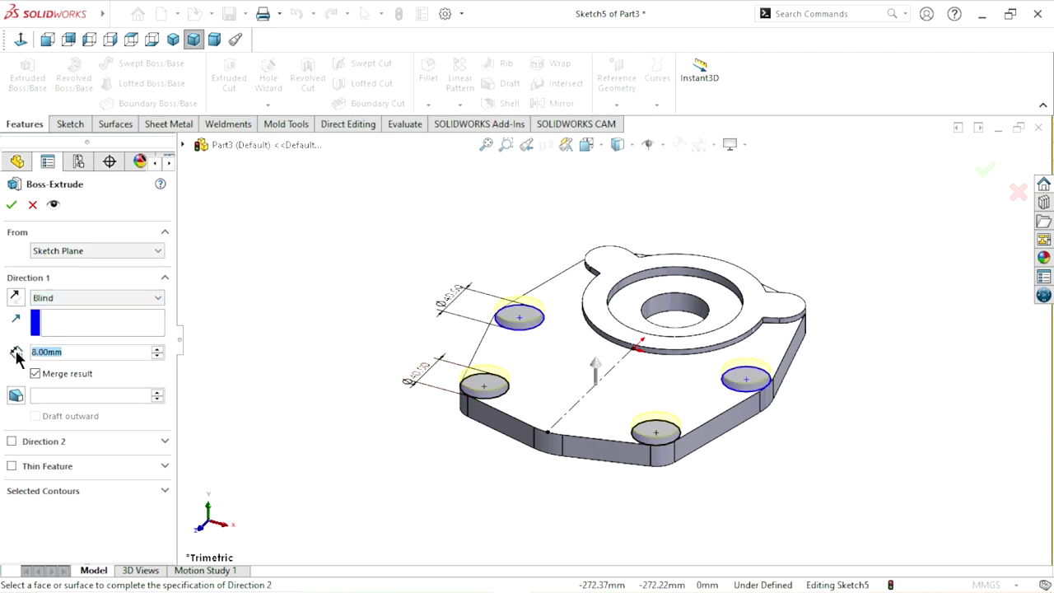
pyautogui.write('3')
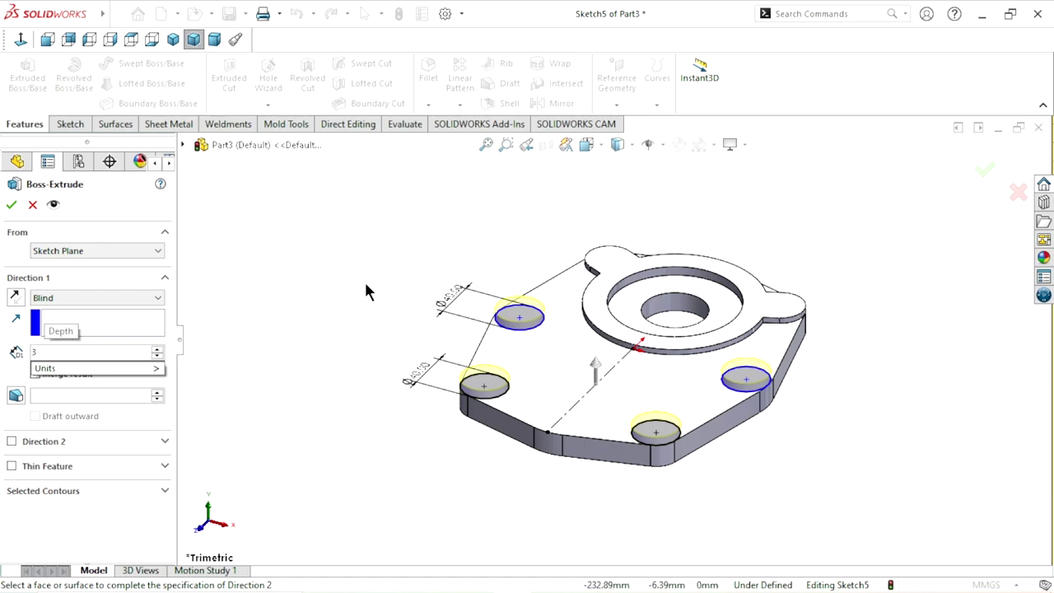
pyautogui.press('Return')
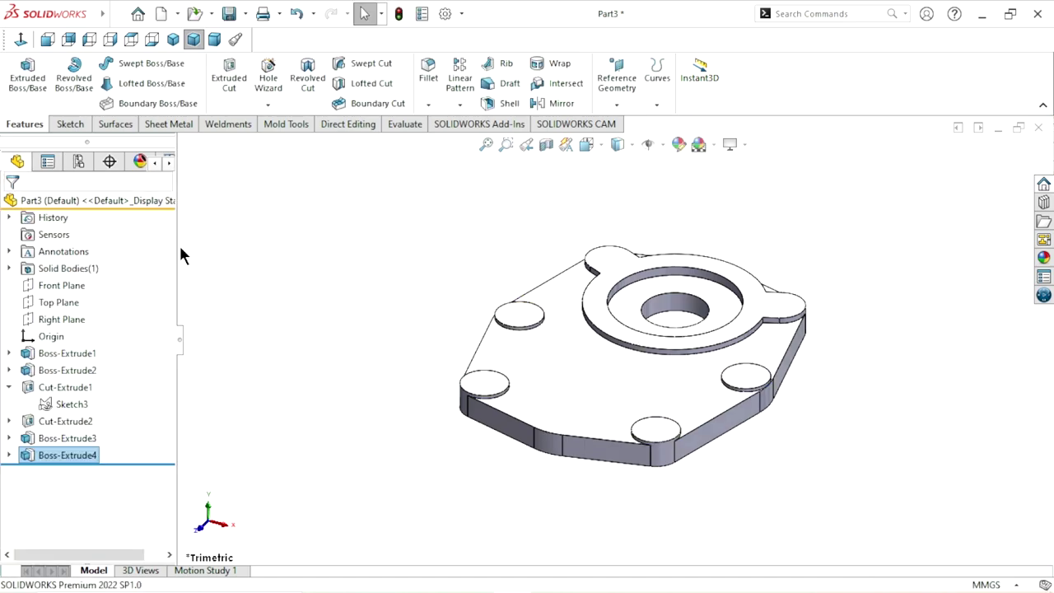
# - Start a new sketch on the plate's top face
pyautogui.click(385, 286)
pyautogui.scroll(2, 625, 336)
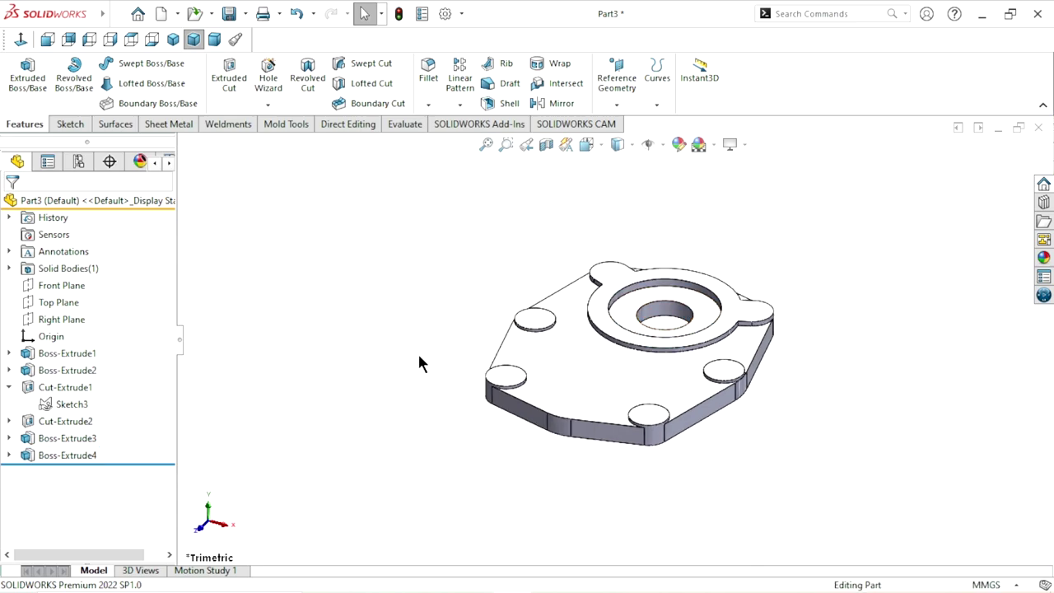
pyautogui.scroll(-3, 766, 347)
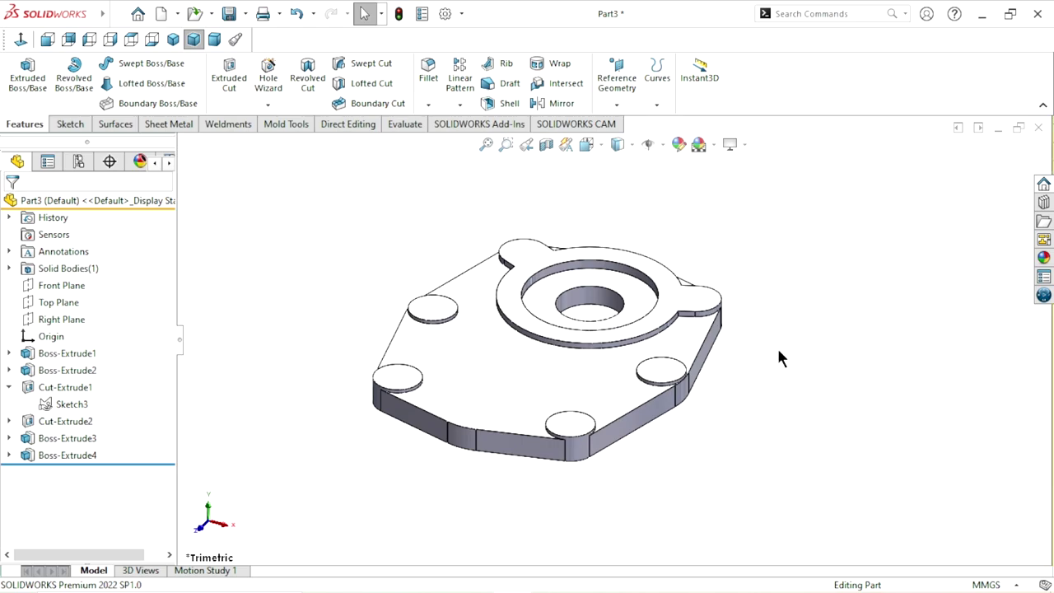
pyautogui.click(500, 382)
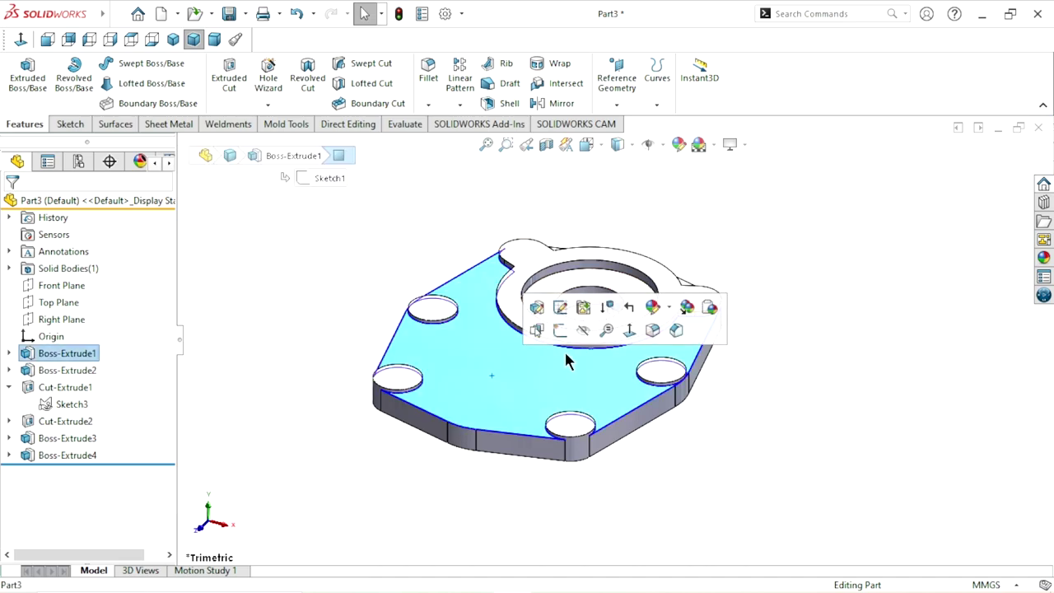
pyautogui.press('Escape')
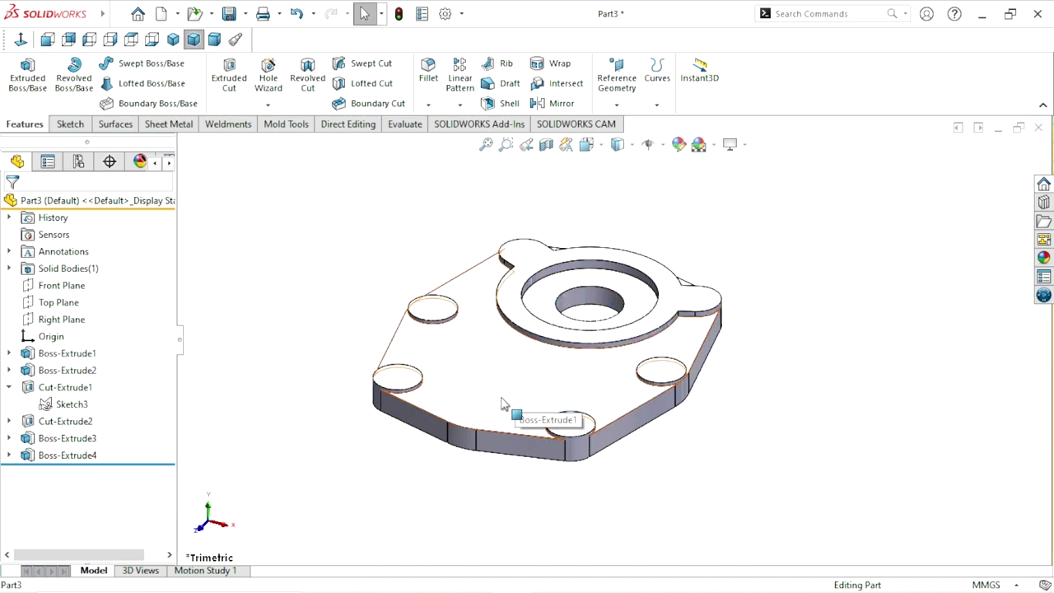
pyautogui.click(501, 393)
pyautogui.click(568, 350)
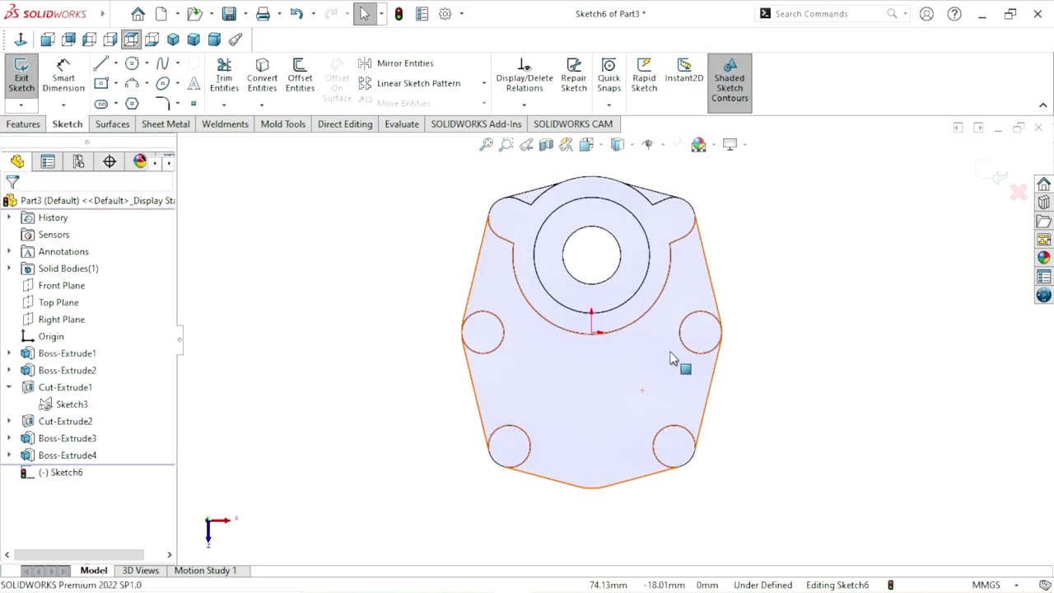
pyautogui.scroll(-2, 675, 363)
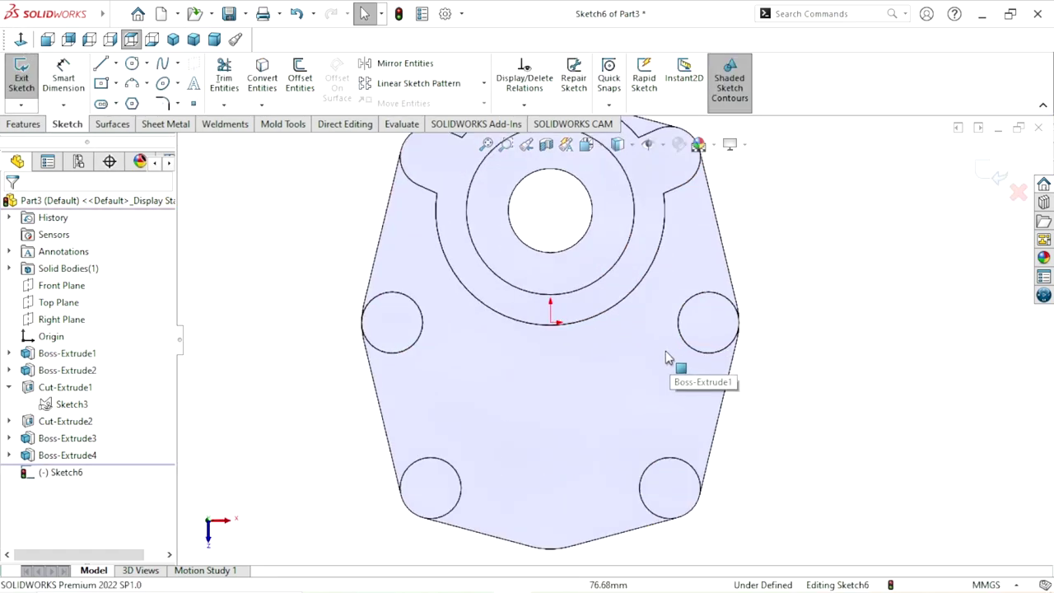
# - Draw centerlines down from the arc's midpoint, then horizontally to the left
pyautogui.click(117, 64)
pyautogui.click(126, 98)
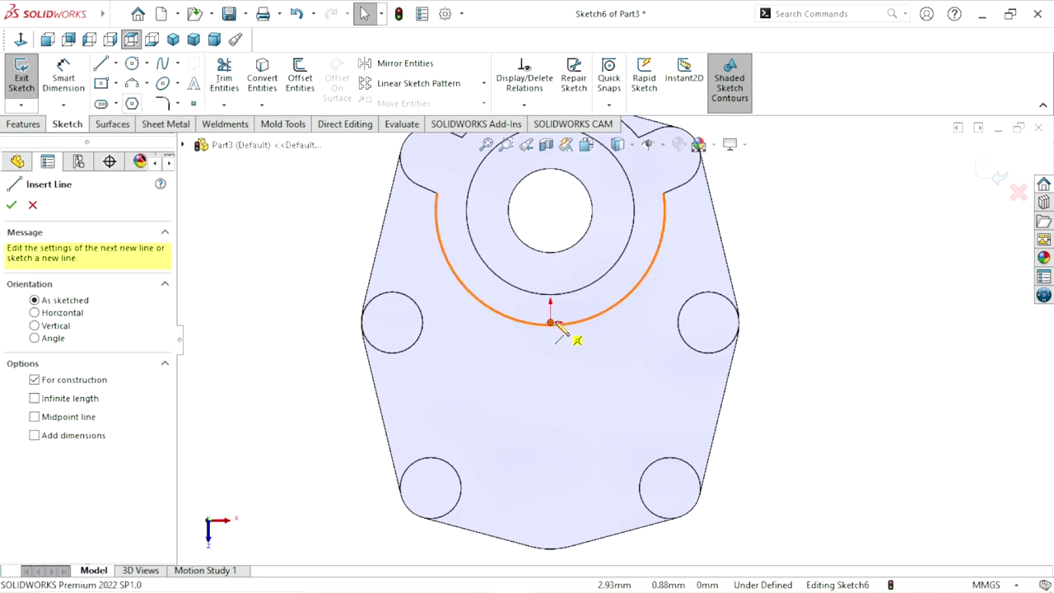
pyautogui.click(550, 322)
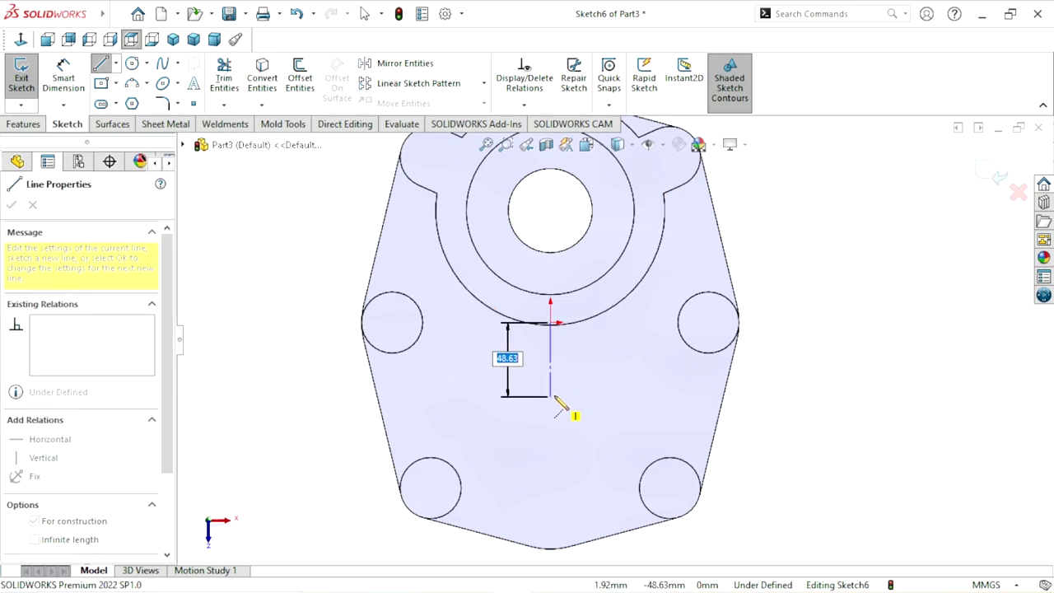
pyautogui.click(554, 397)
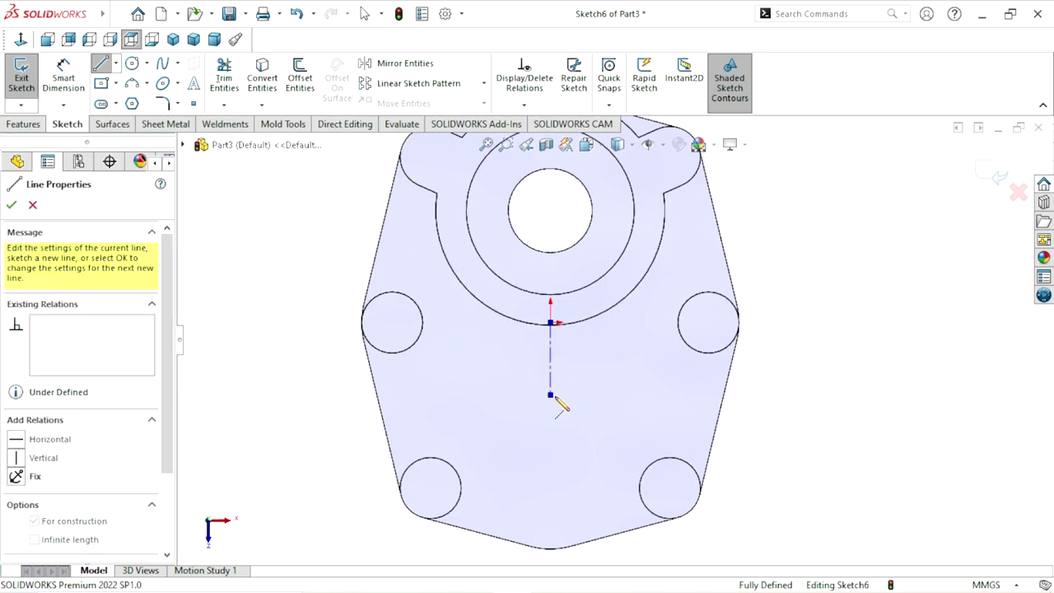
pyautogui.click(295, 395)
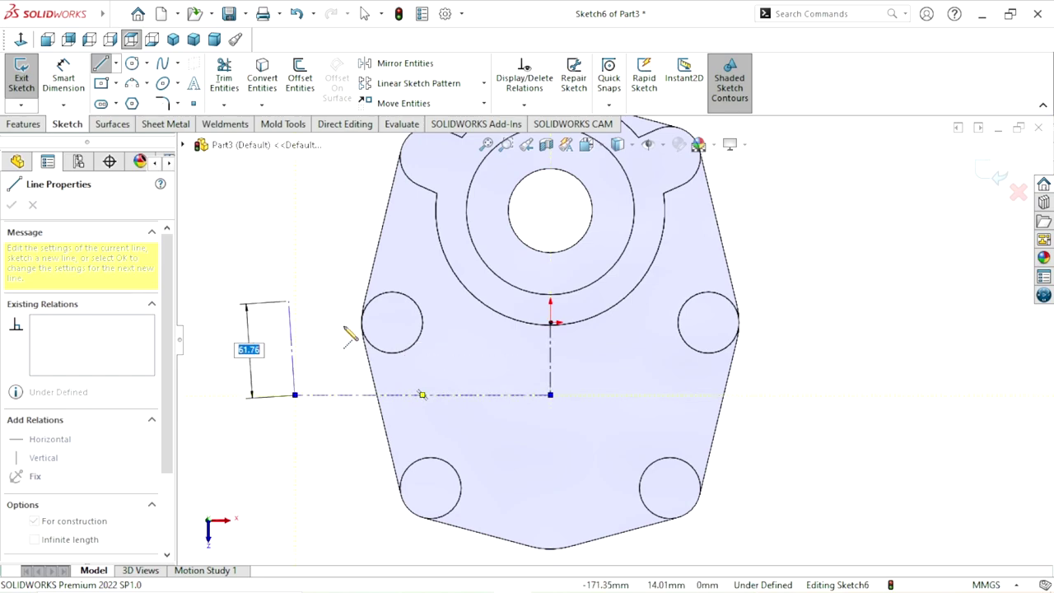
pyautogui.rightClick(288, 238)
pyautogui.click(327, 314)
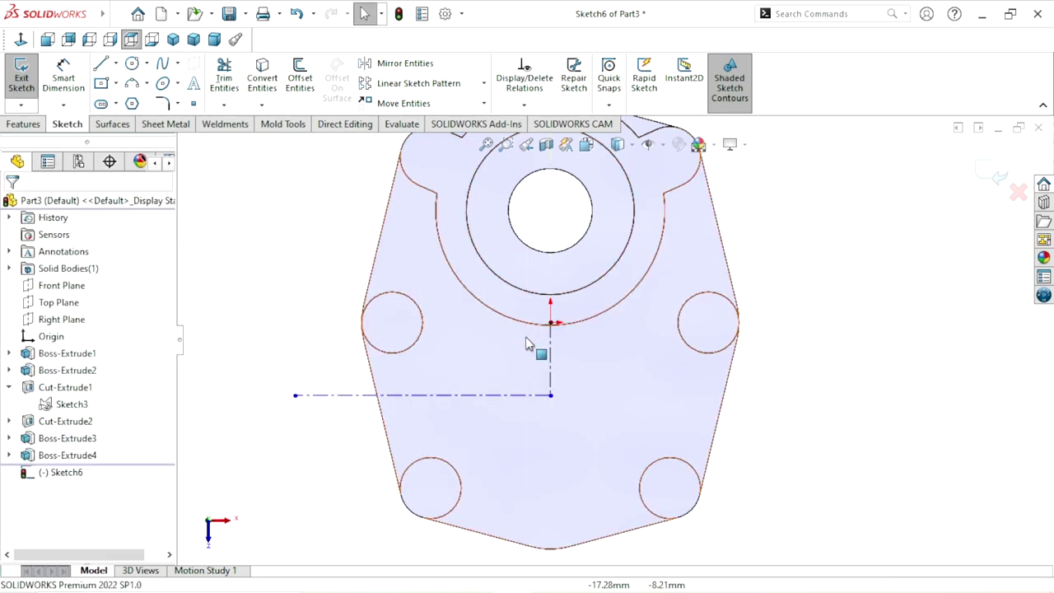
# - Check the relations on the vertical and horizontal centerlines
pyautogui.click(551, 360)
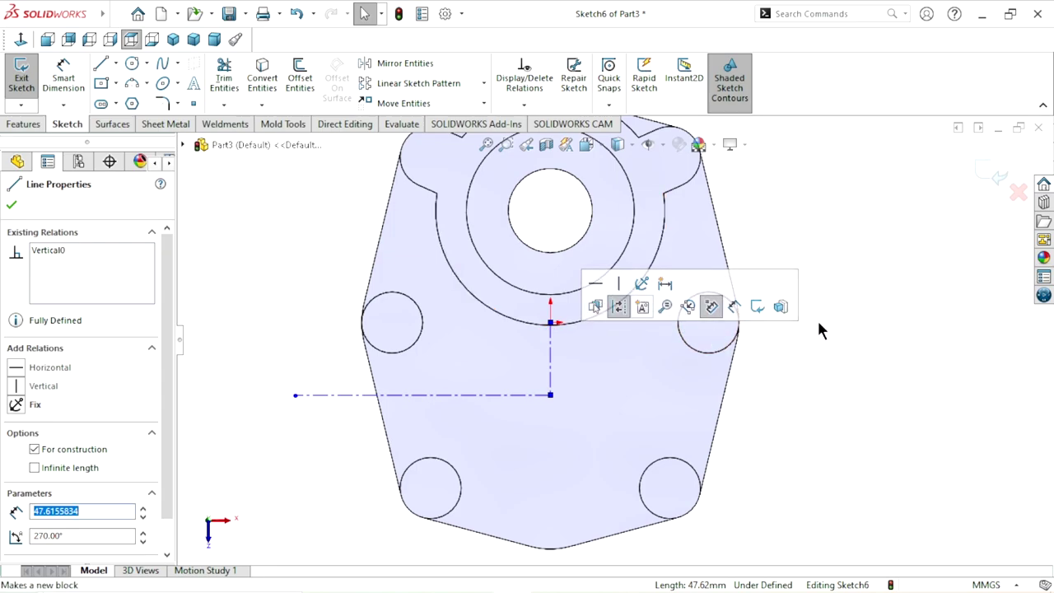
pyautogui.click(830, 352)
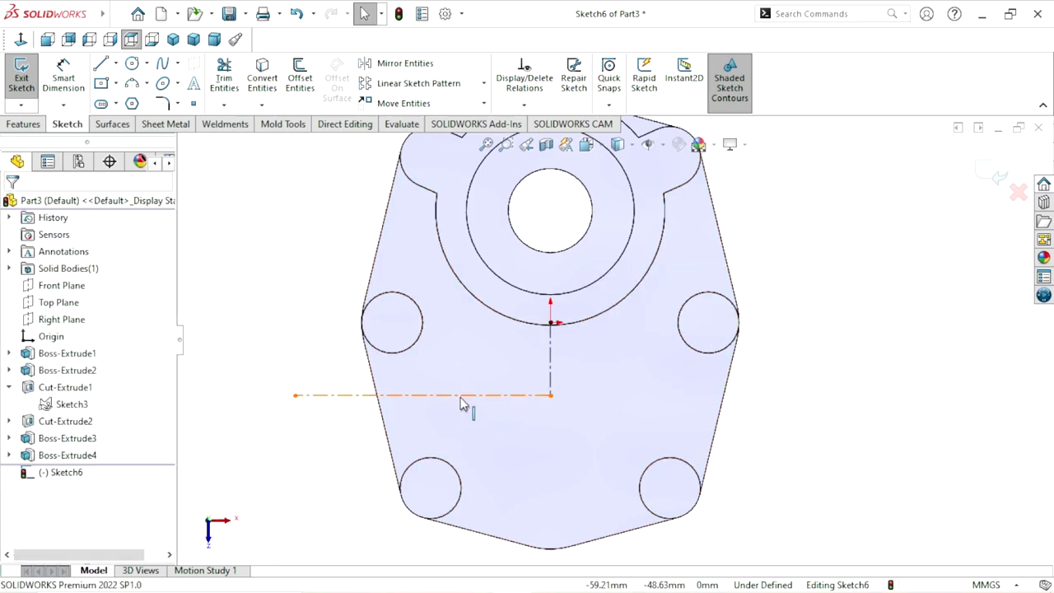
pyautogui.click(502, 394)
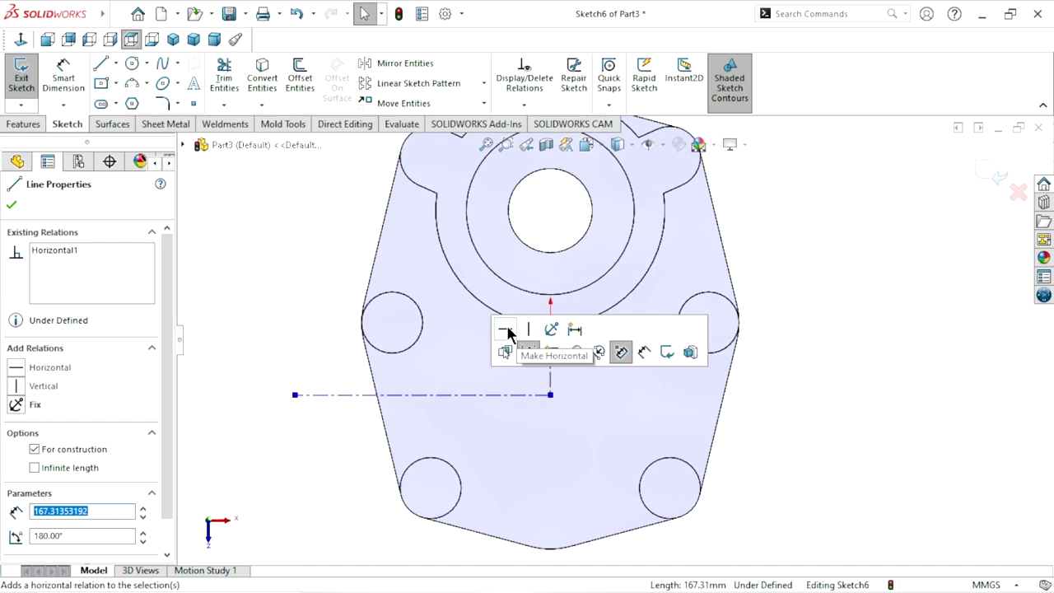
pyautogui.click(807, 348)
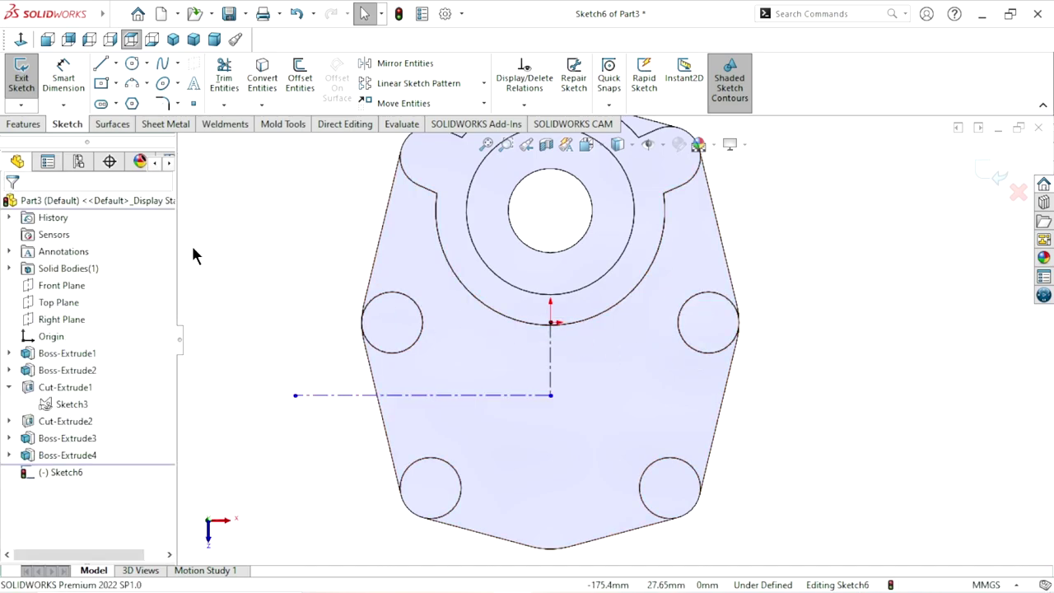
# - Draw a centre rectangle centred on the centerline corner point below the central boss
pyautogui.click(132, 68)
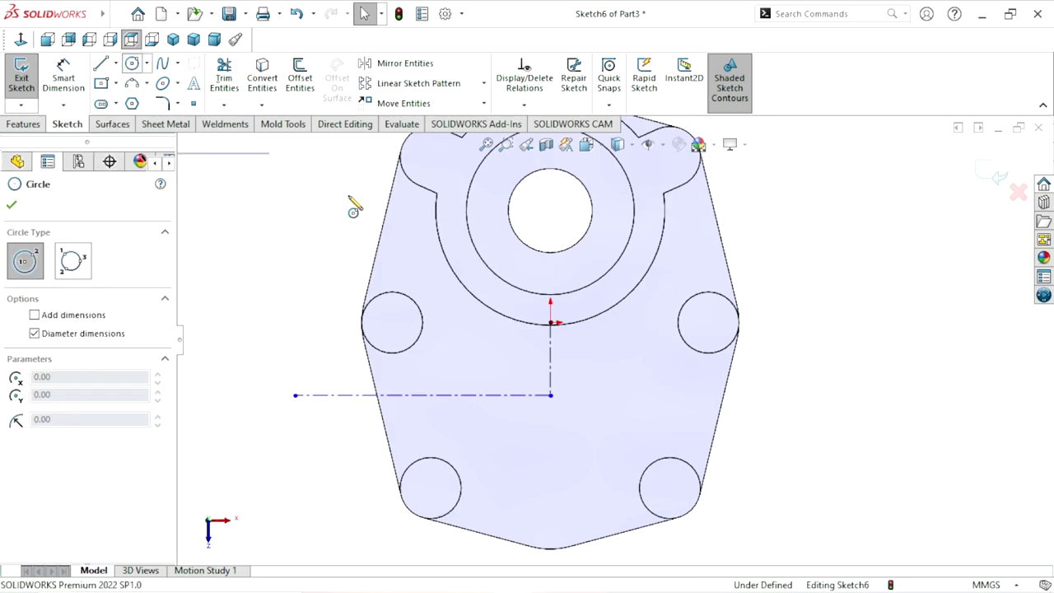
pyautogui.click(117, 83)
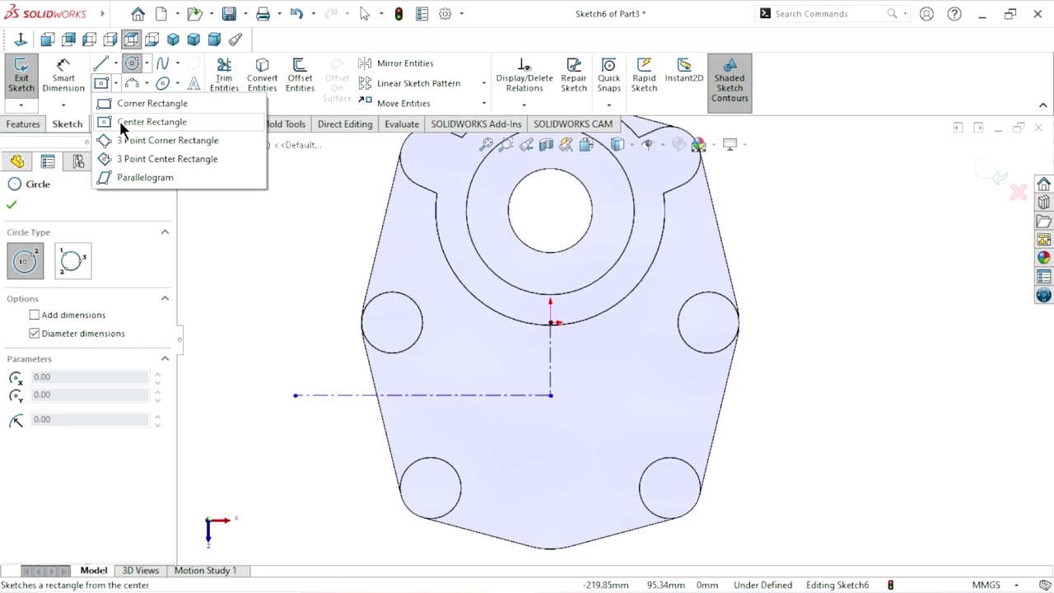
pyautogui.click(120, 120)
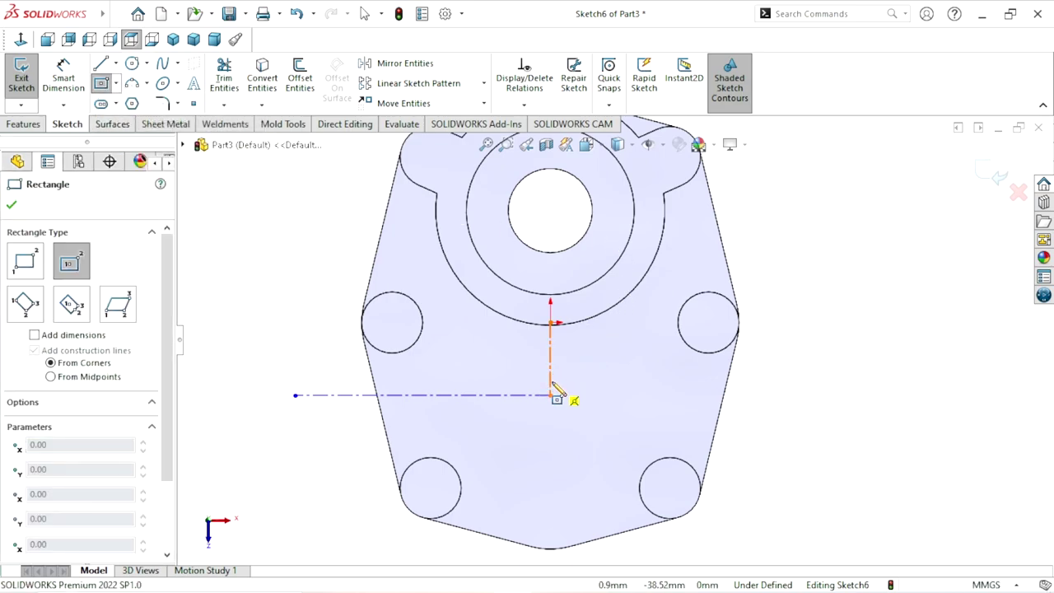
pyautogui.click(551, 394)
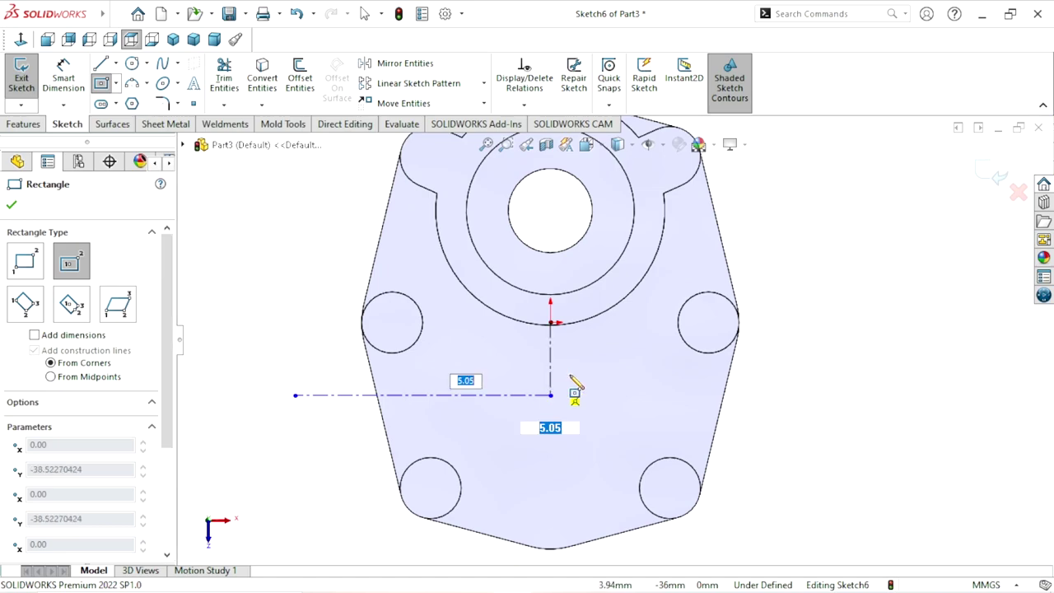
pyautogui.click(661, 336)
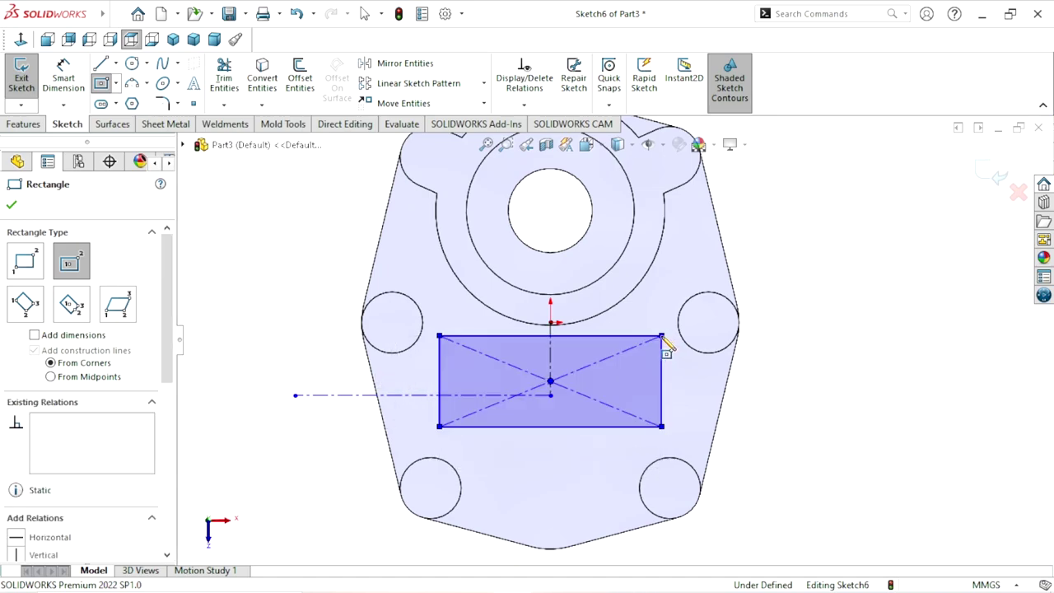
pyautogui.click(64, 73)
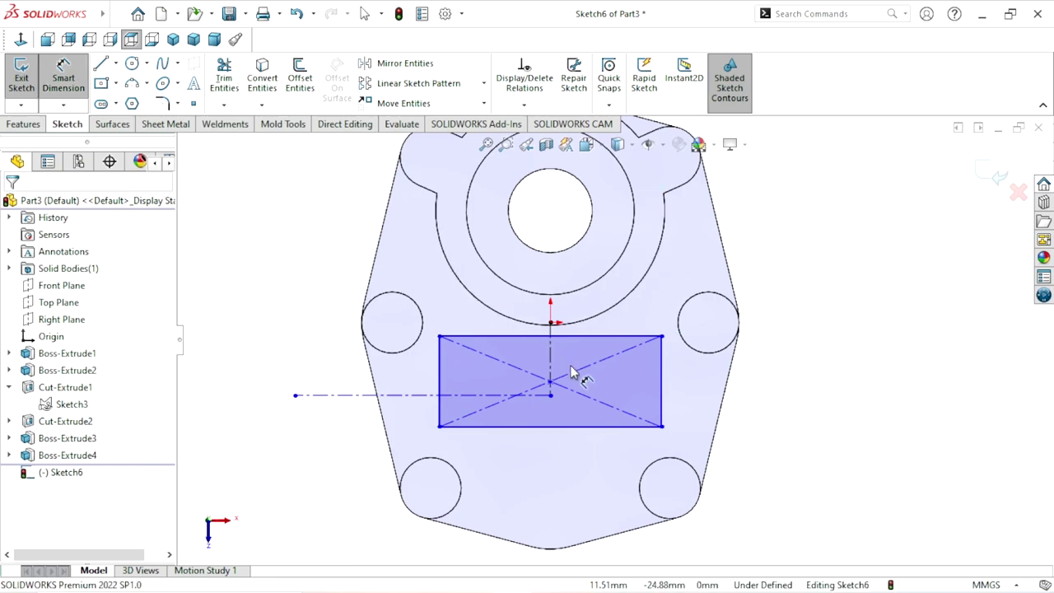
pyautogui.click(544, 427)
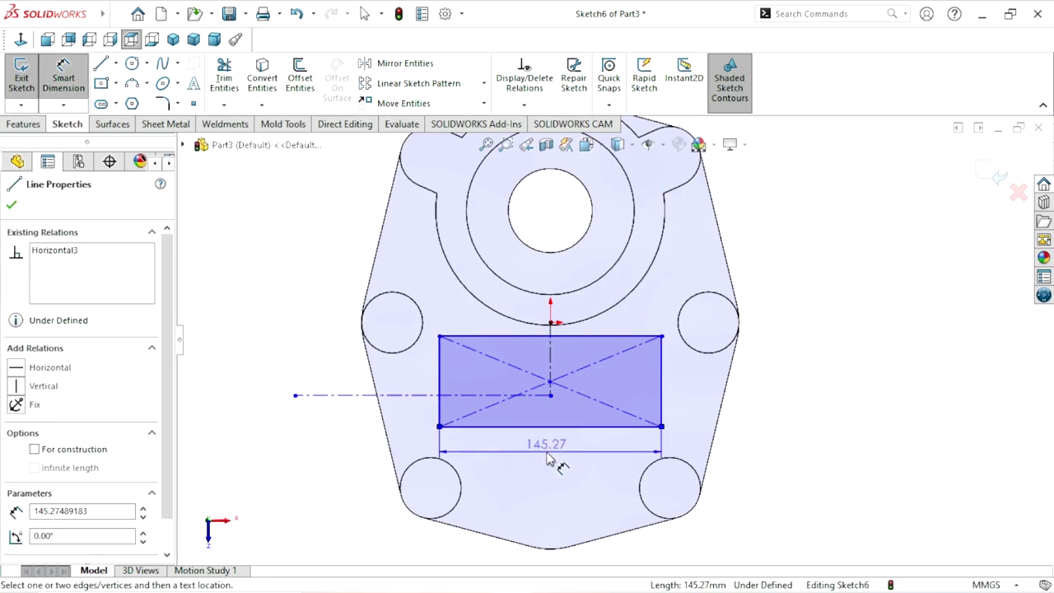
# - Dimension the rectangle's bottom edge to 130 mm and its right edge to 55 mm
pyautogui.click(547, 458)
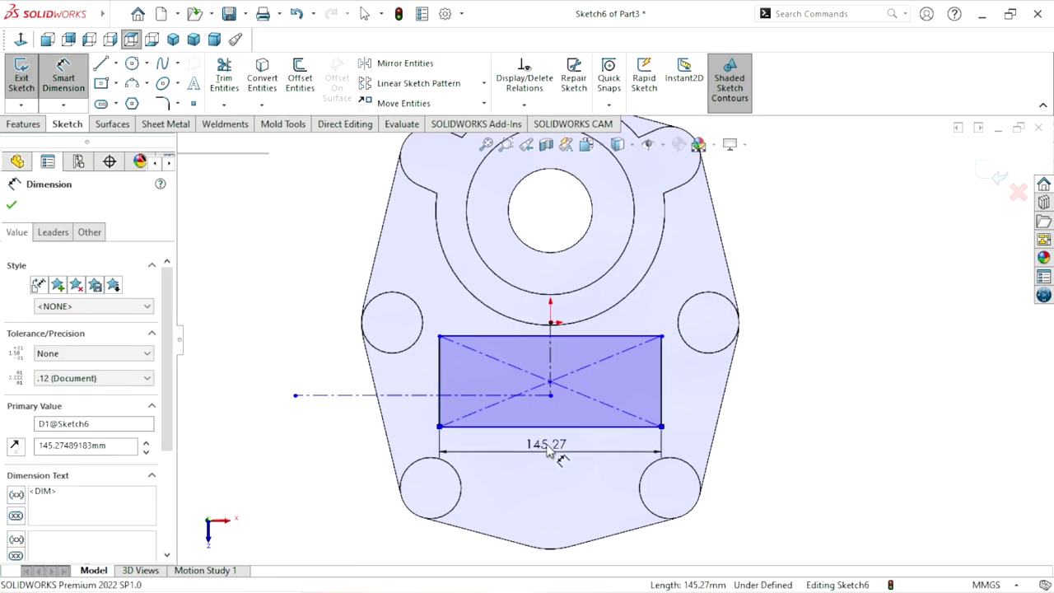
pyautogui.write('130')
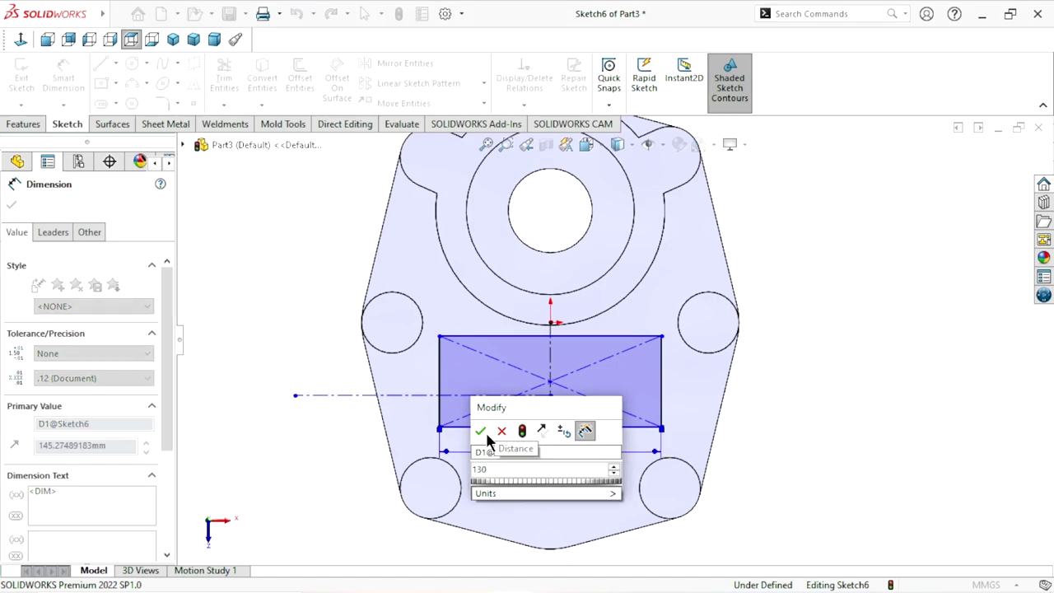
pyautogui.click(480, 429)
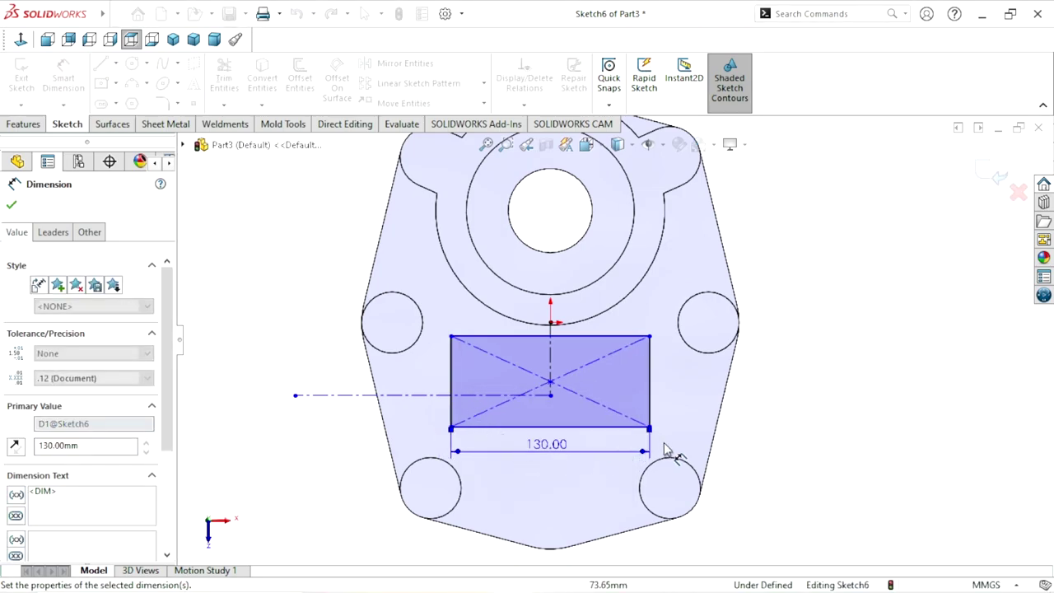
pyautogui.click(649, 381)
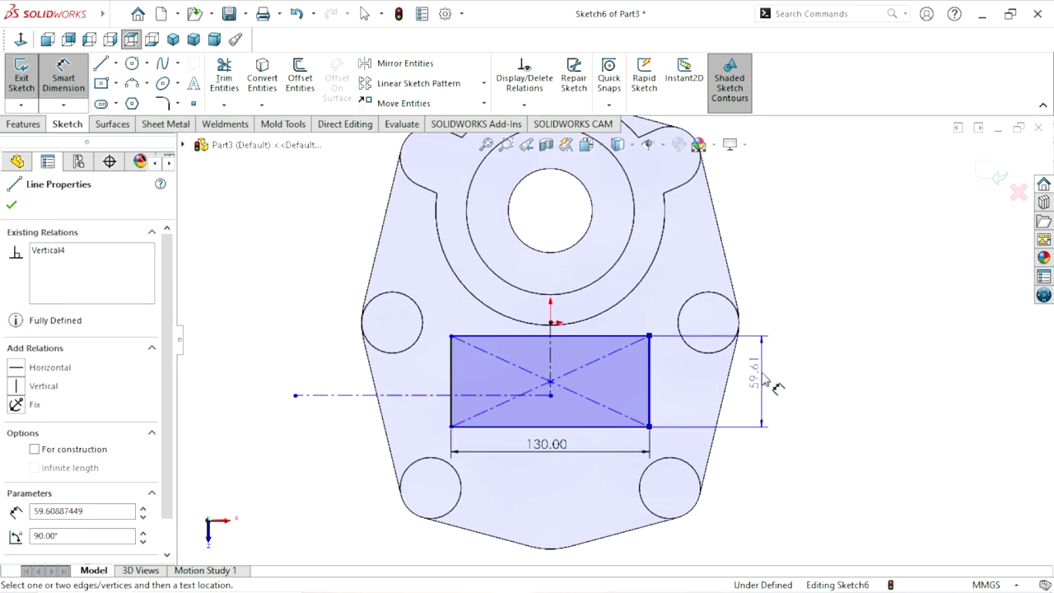
pyautogui.click(763, 377)
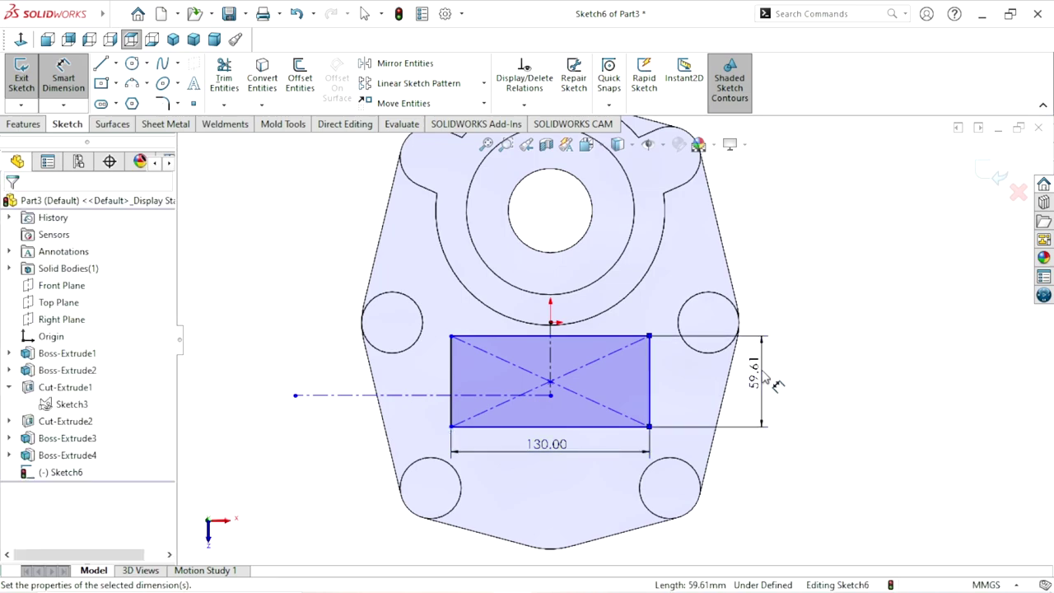
pyautogui.write('55')
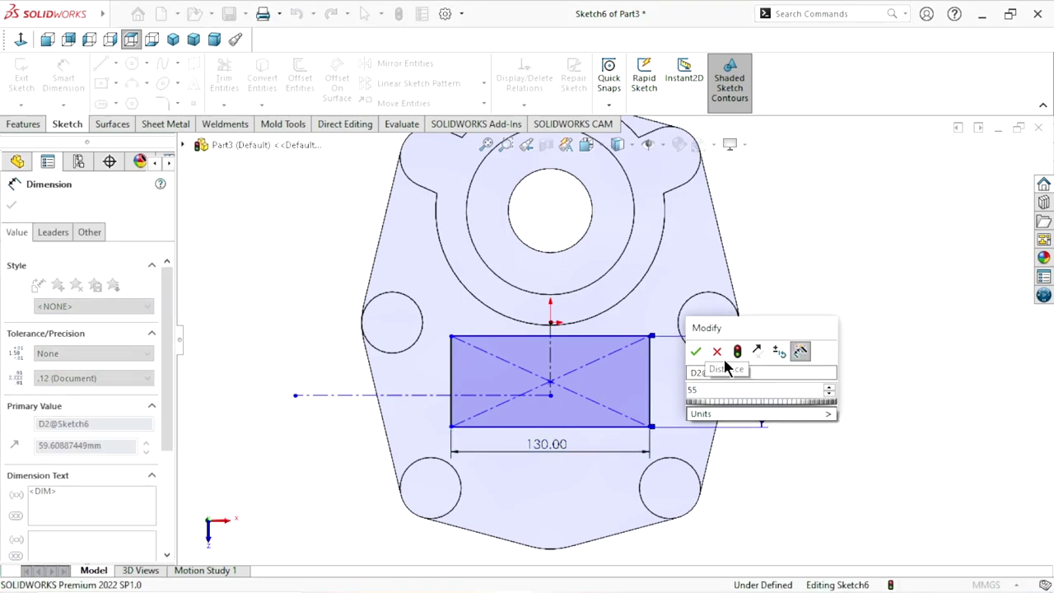
pyautogui.click(698, 349)
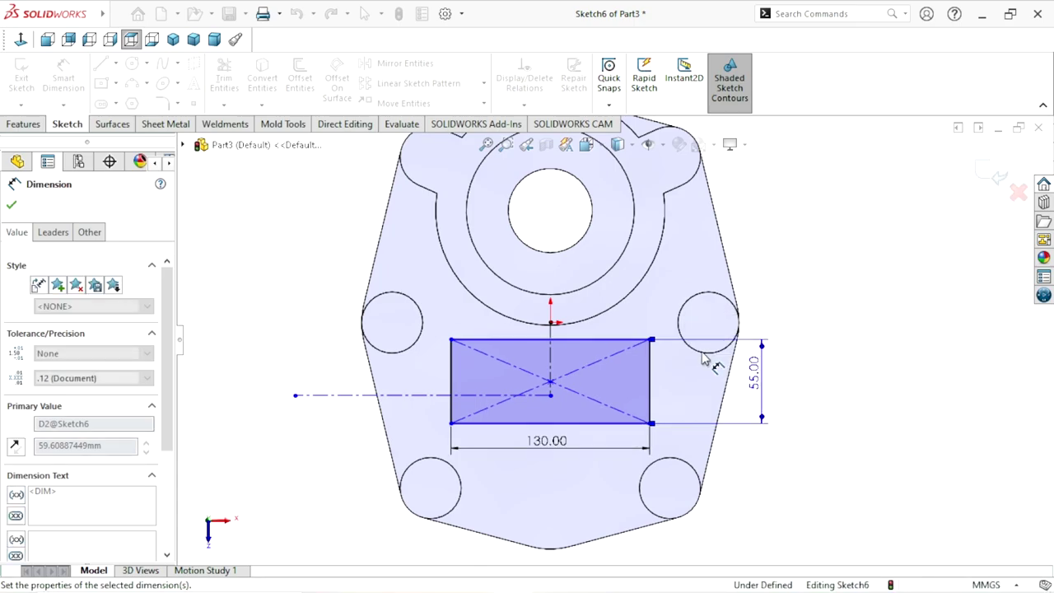
pyautogui.scroll(1, 609, 387)
pyautogui.scroll(-1, 559, 368)
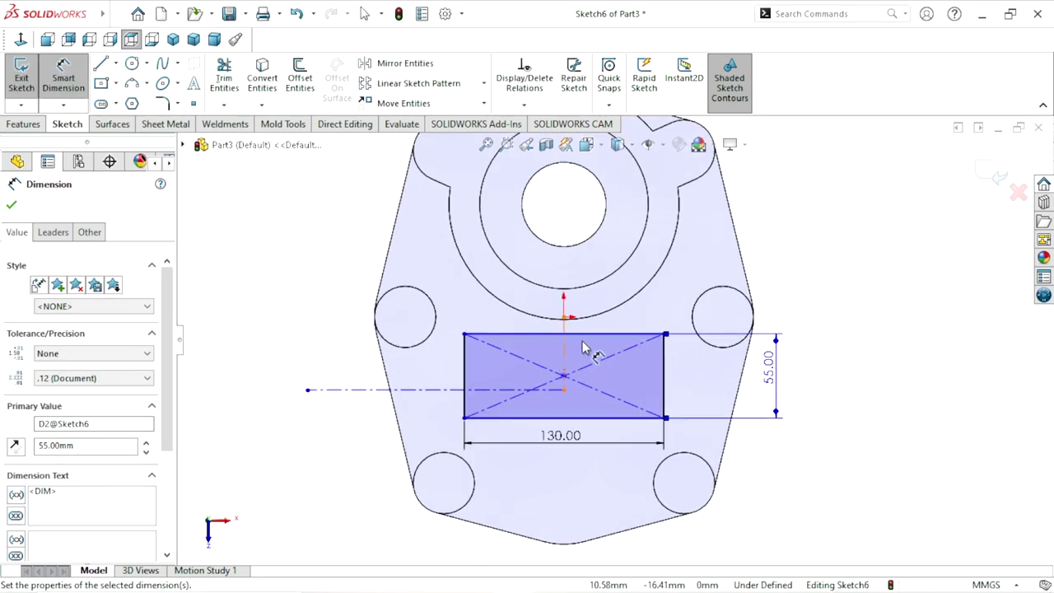
pyautogui.click(11, 206)
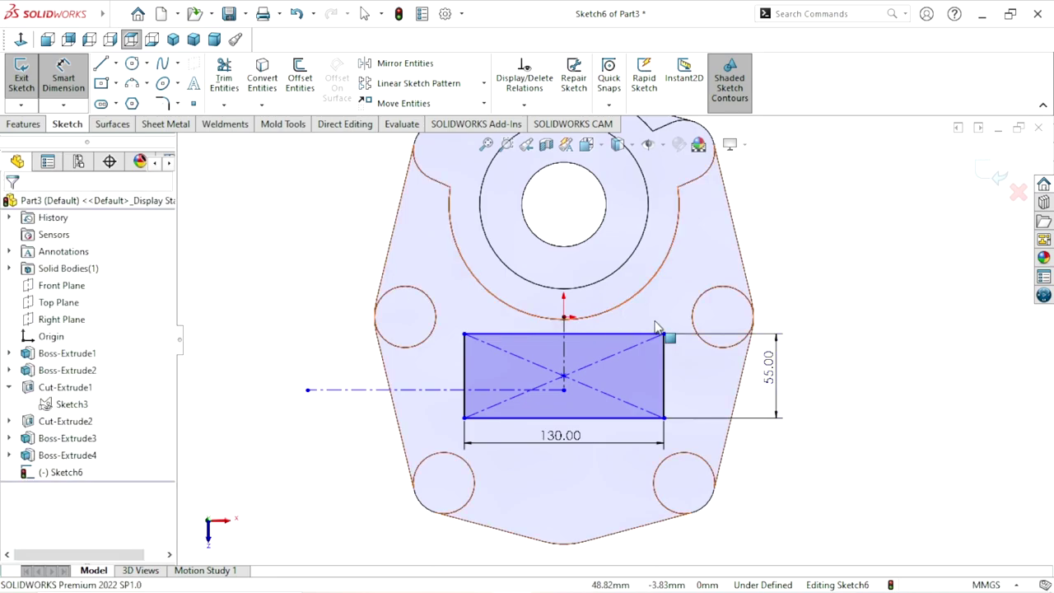
# - Make the rectangle's top edge tangent to the central boss arc
pyautogui.click(581, 335)
pyautogui.scroll(-4, 577, 329)
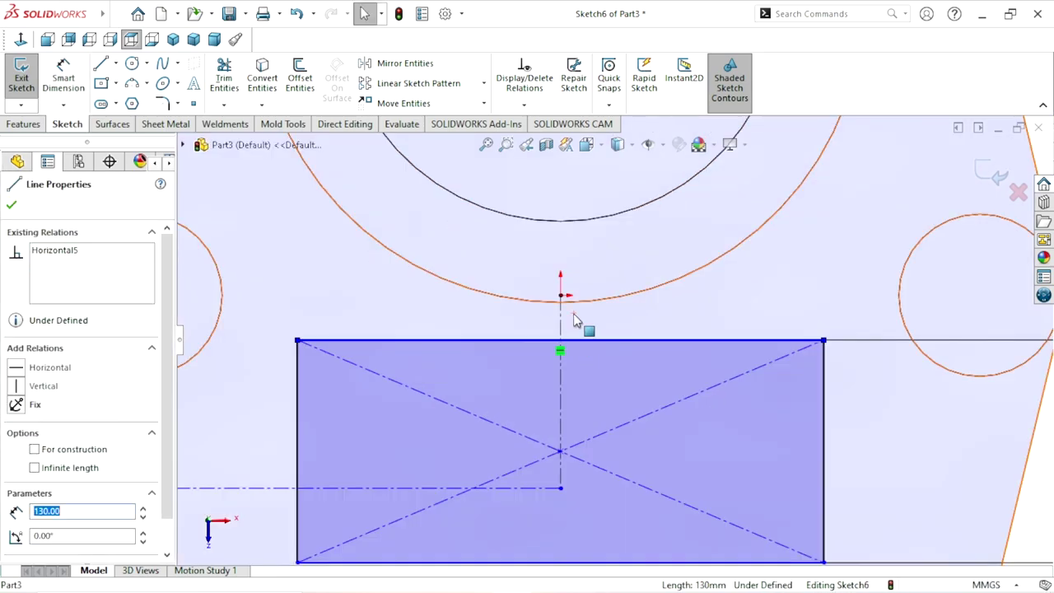
pyautogui.keyDown('ctrl'); pyautogui.click(577, 300); pyautogui.keyUp('ctrl')
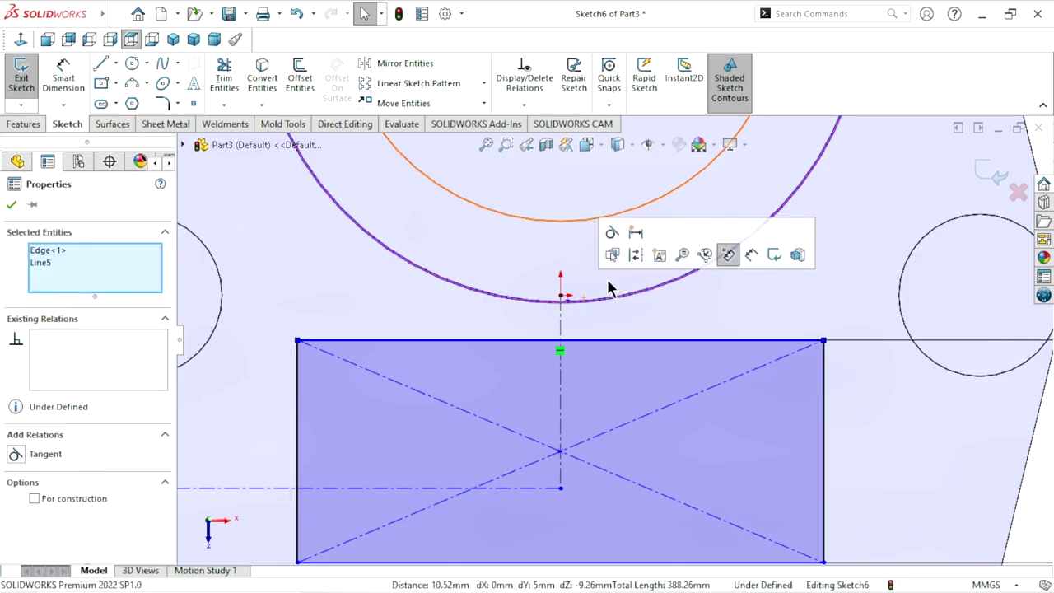
pyautogui.click(612, 232)
pyautogui.scroll(3, 596, 310)
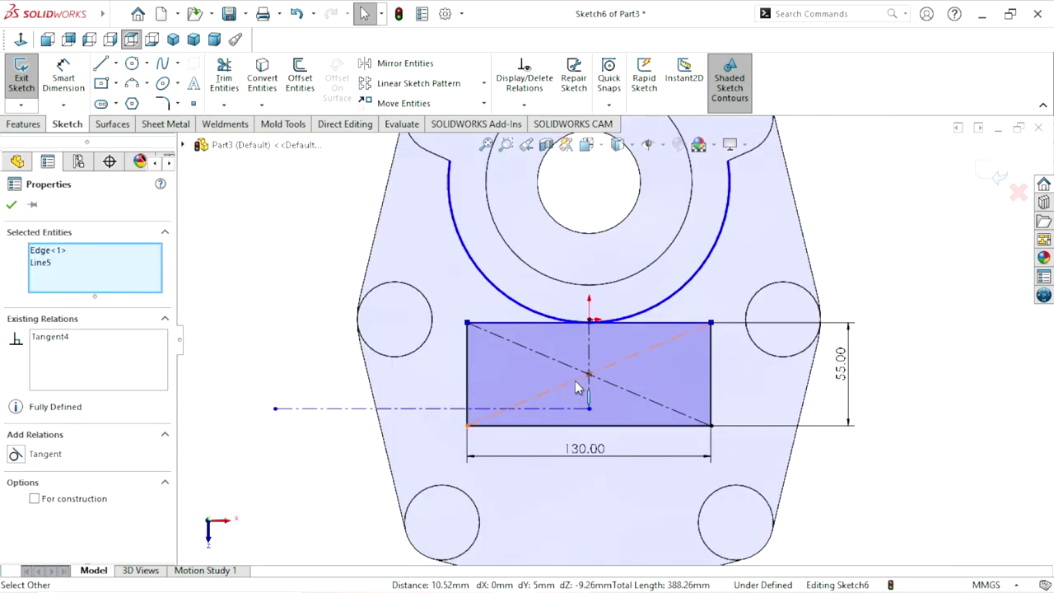
pyautogui.scroll(2, 576, 387)
pyautogui.scroll(2, 659, 395)
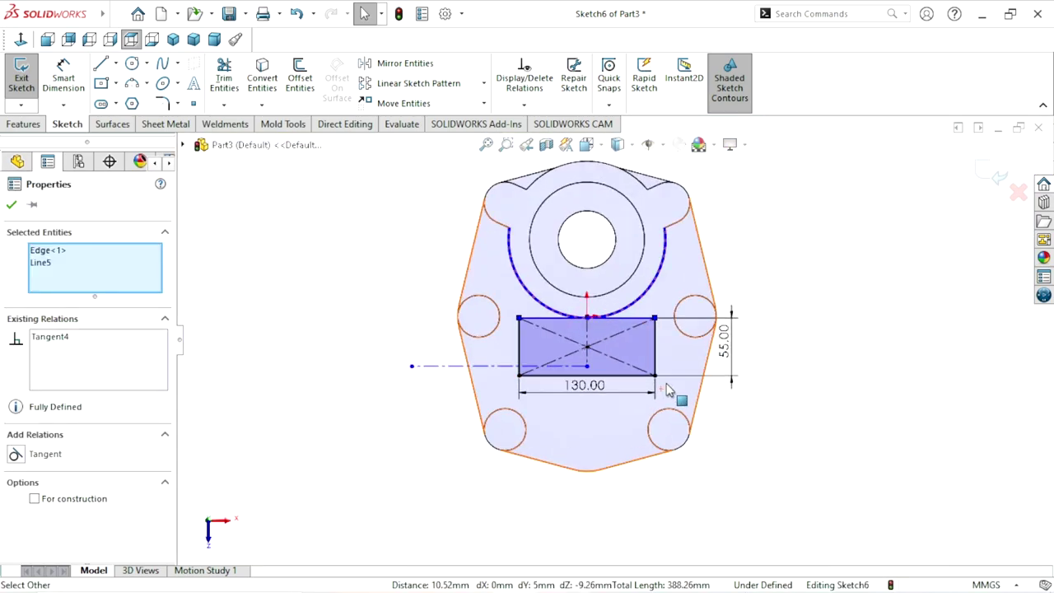
pyautogui.click(12, 206)
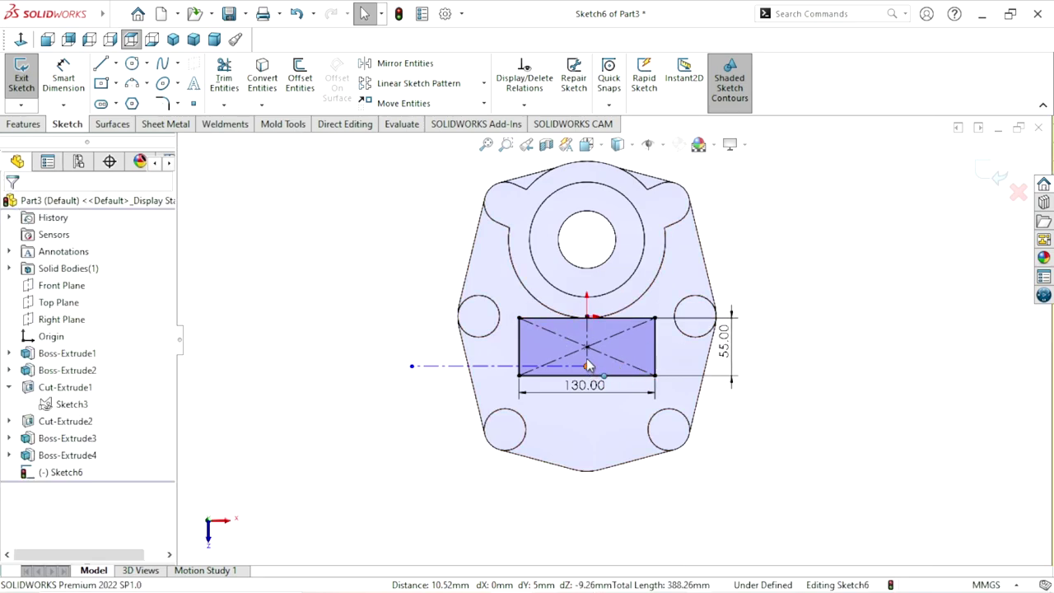
# - Drag the loose point onto the rectangle's centre, fully defining Sketch6
pyautogui.moveTo(586, 366); pyautogui.dragTo(586, 346)
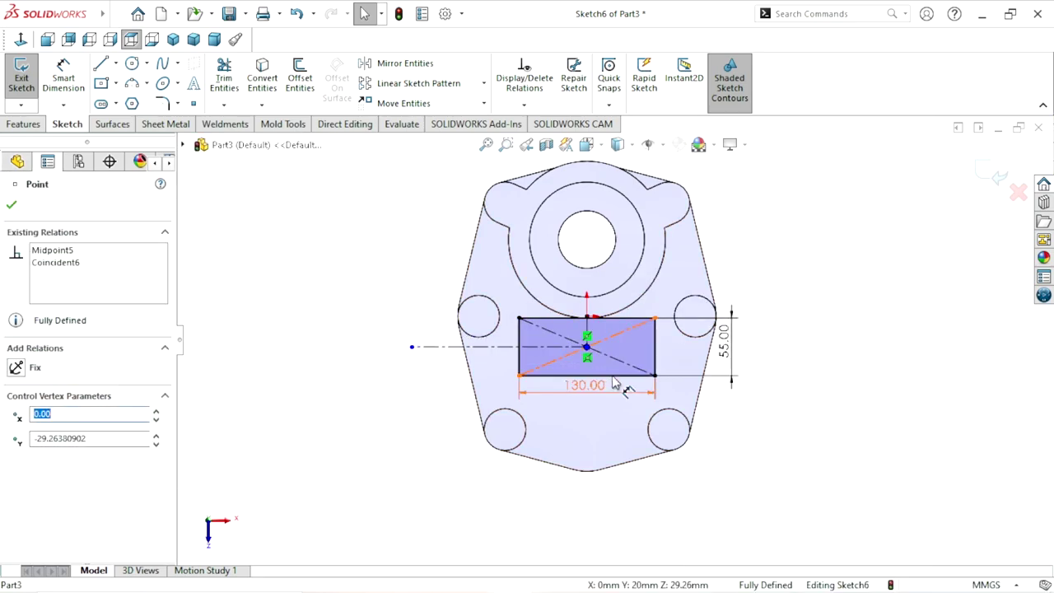
pyautogui.keyDown('ctrl'); pyautogui.moveTo(613, 365); pyautogui.dragTo(589, 373, button='middle'); pyautogui.keyUp('ctrl')
pyautogui.press('Escape')
pyautogui.scroll(-2, 576, 370)
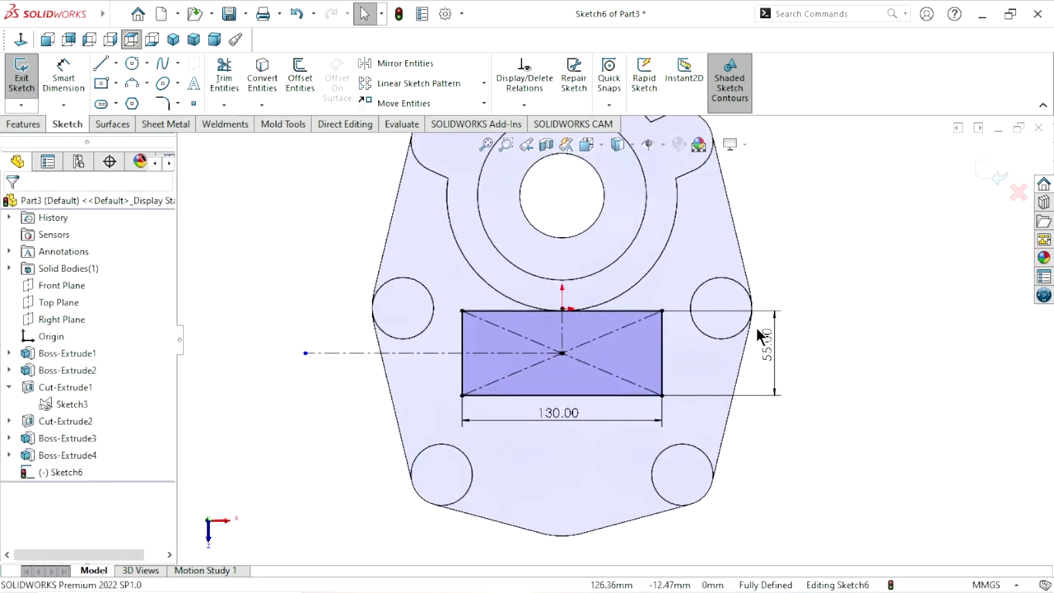
pyautogui.click(134, 63)
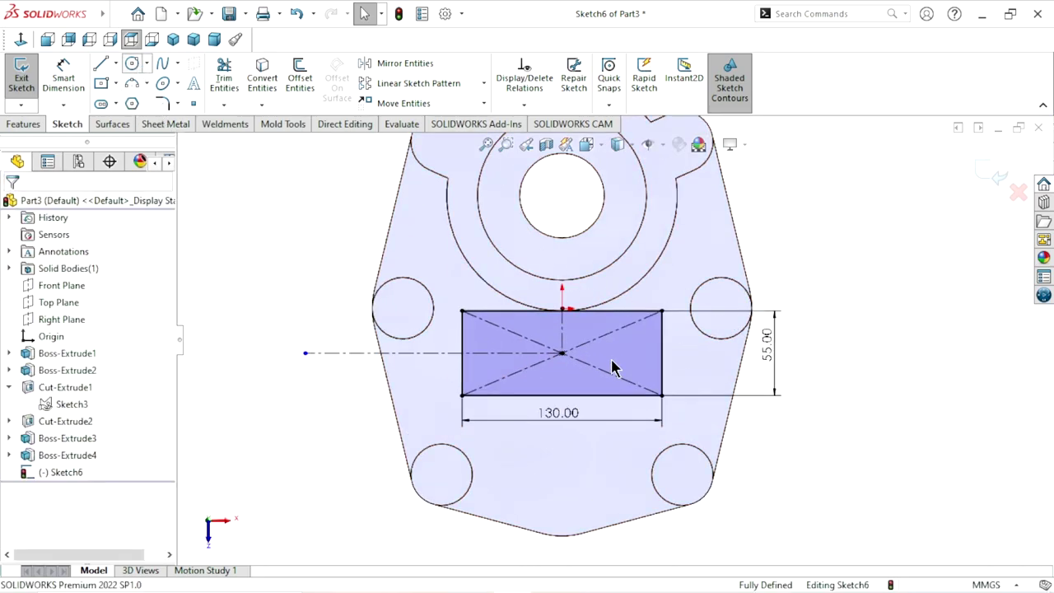
# - Draw a circle at the rectangle's centre that touches the rectangle's top edge
pyautogui.click(561, 353)
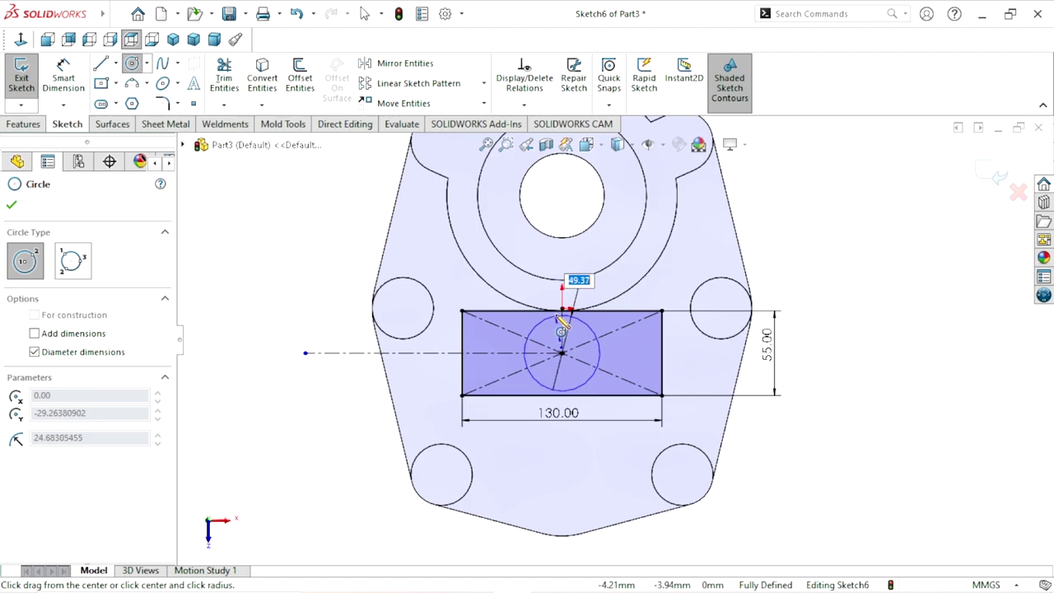
pyautogui.click(560, 316)
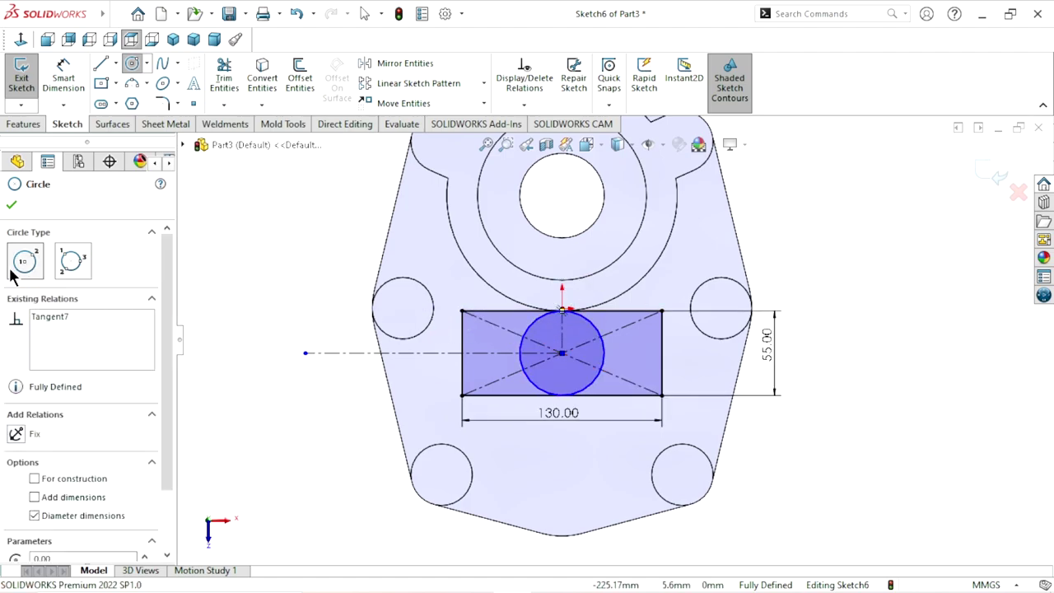
pyautogui.press('Escape')
pyautogui.scroll(3, 657, 366)
pyautogui.scroll(-2, 609, 358)
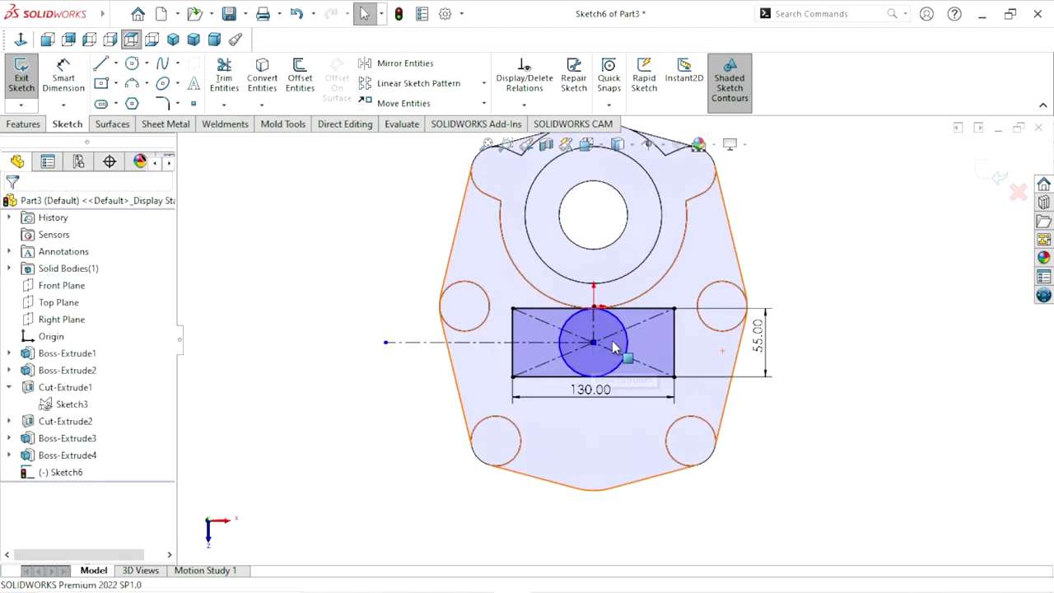
pyautogui.scroll(-2, 634, 352)
pyautogui.scroll(-2, 605, 348)
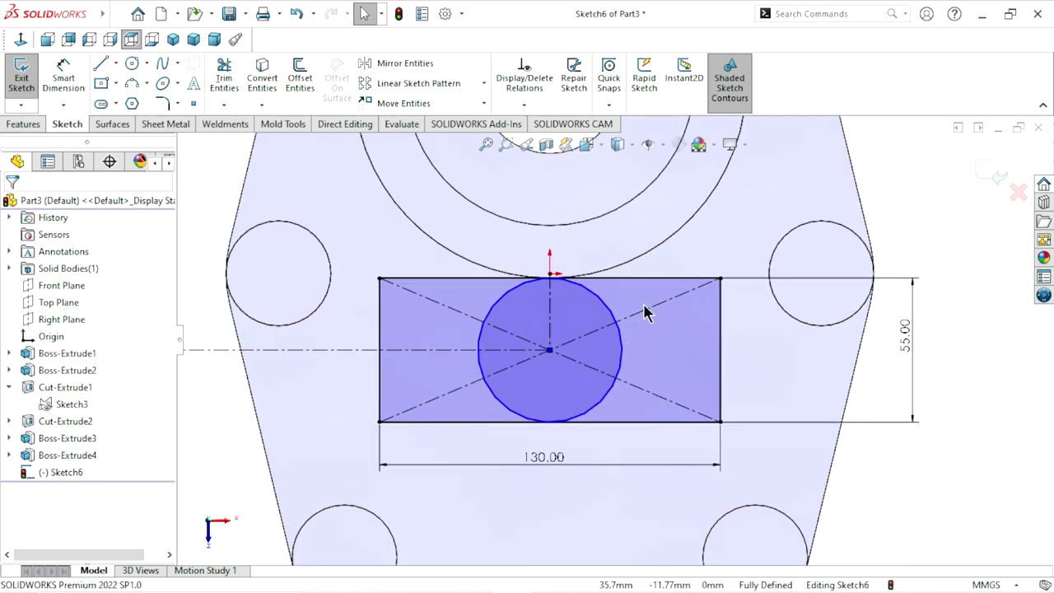
pyautogui.click(129, 82)
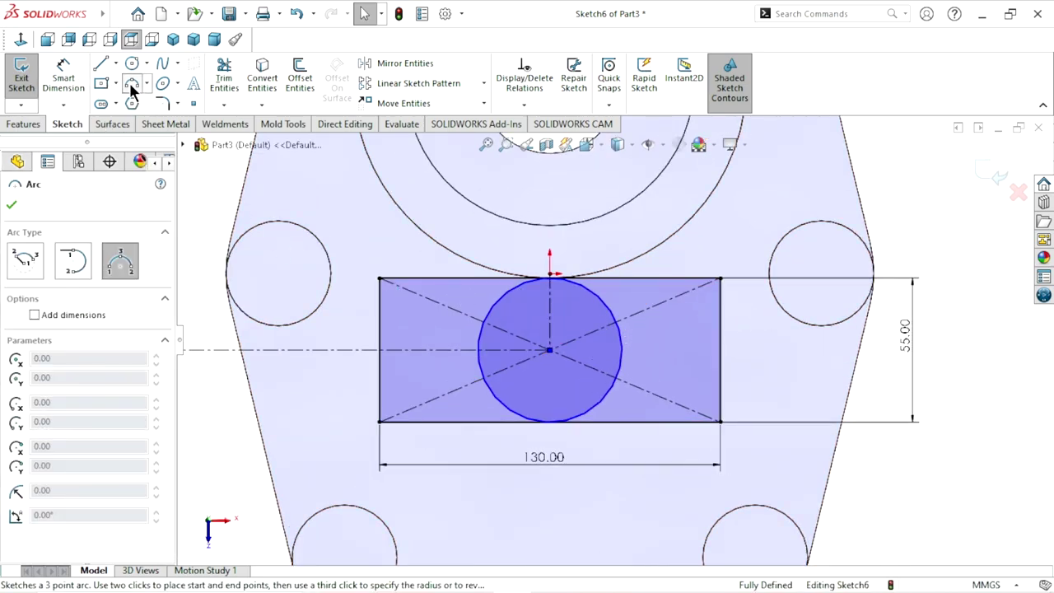
# - Sketch a three-point arc from the rectangle's top edge to the circle
pyautogui.click(431, 278)
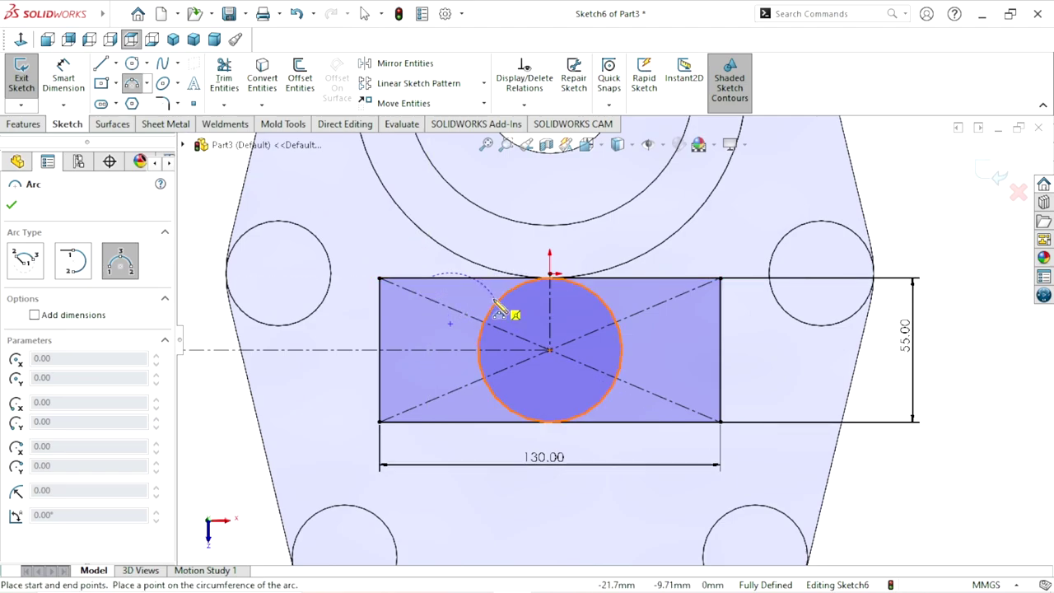
pyautogui.click(470, 307)
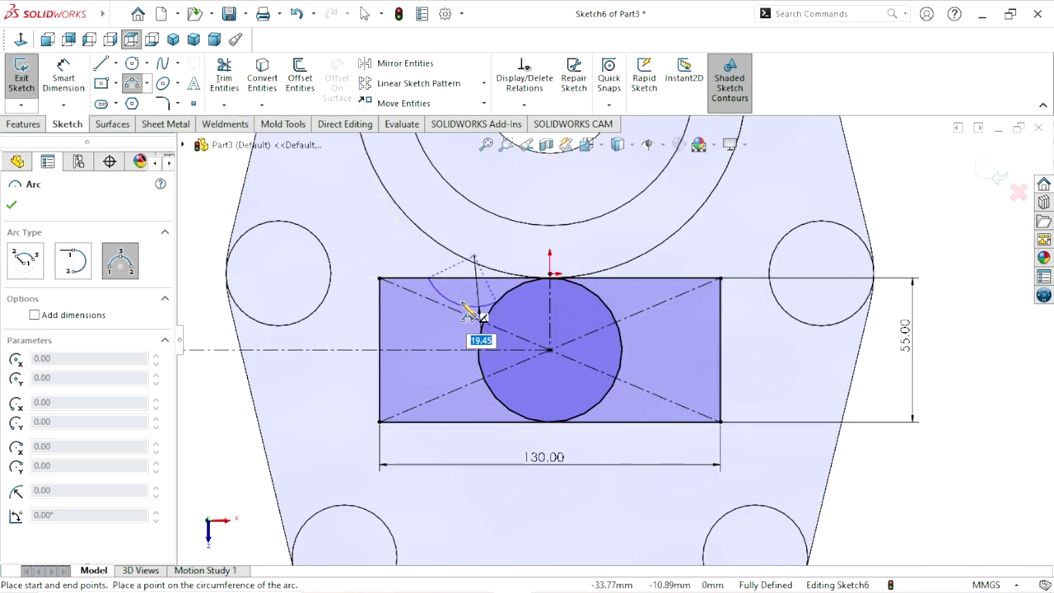
pyautogui.click(466, 305)
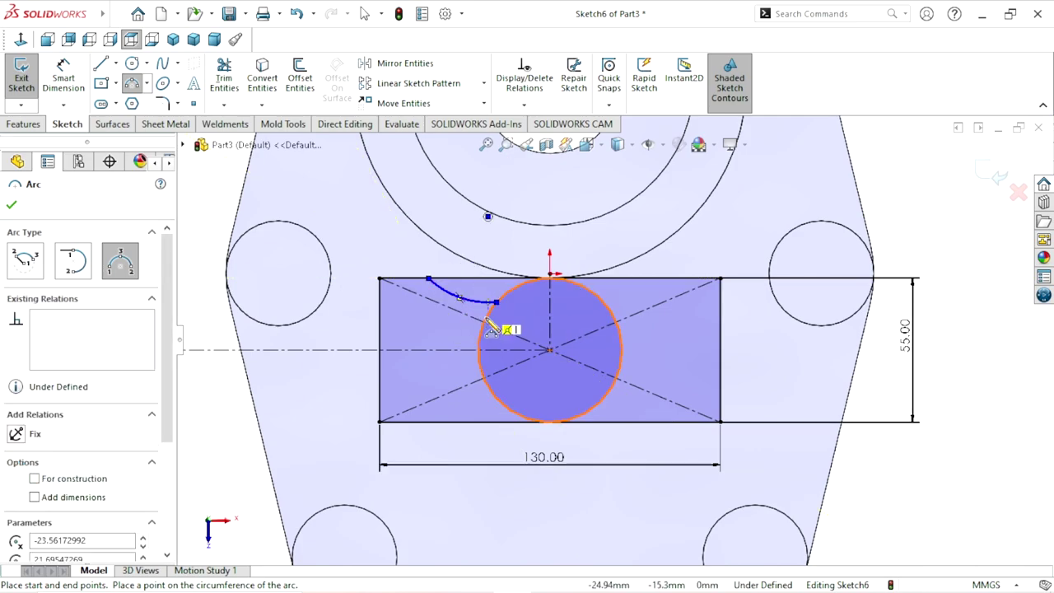
pyautogui.scroll(2, 494, 330)
pyautogui.scroll(-2, 607, 346)
pyautogui.scroll(-1, 607, 345)
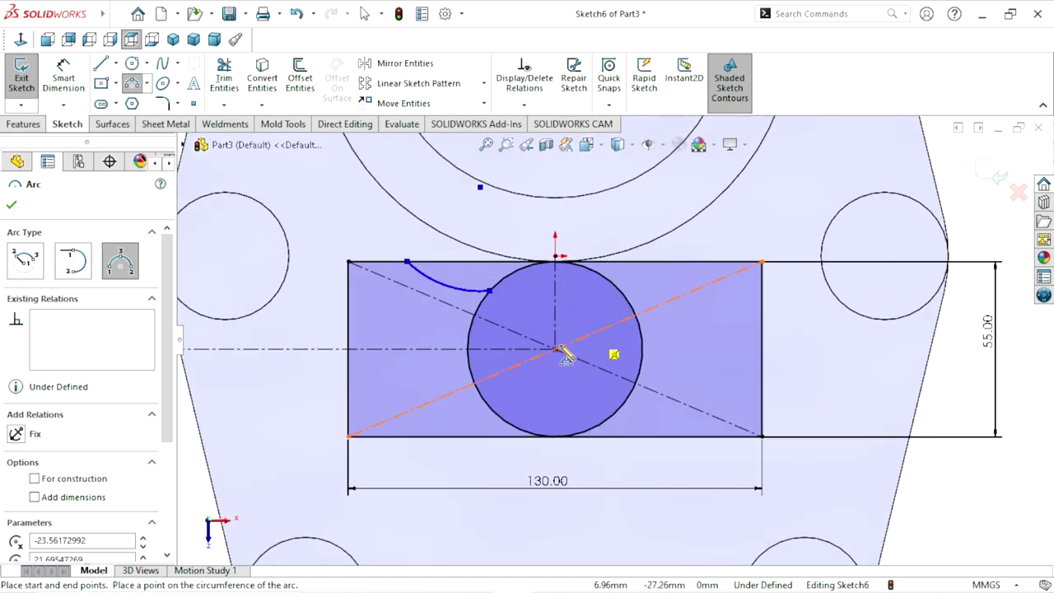
pyautogui.click(11, 205)
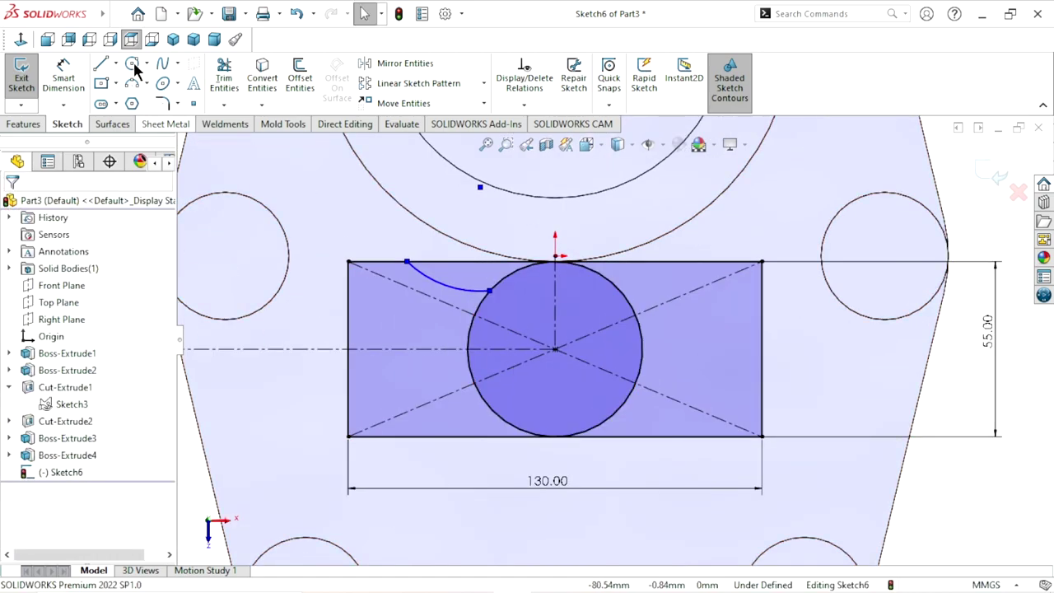
# - Dimension the small arc to a 15 mm radius
pyautogui.click(63, 75)
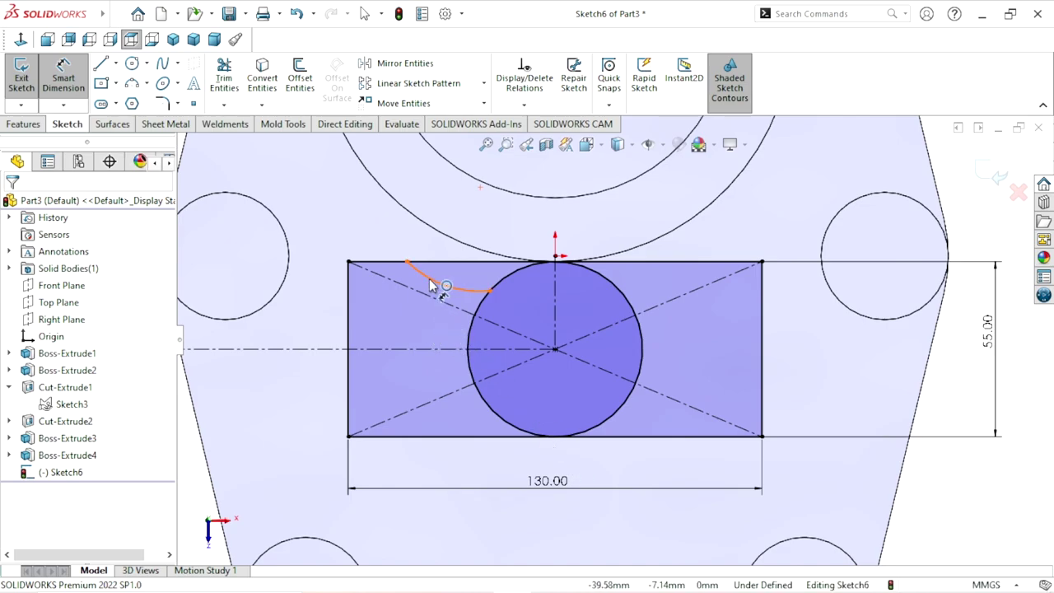
pyautogui.click(457, 286)
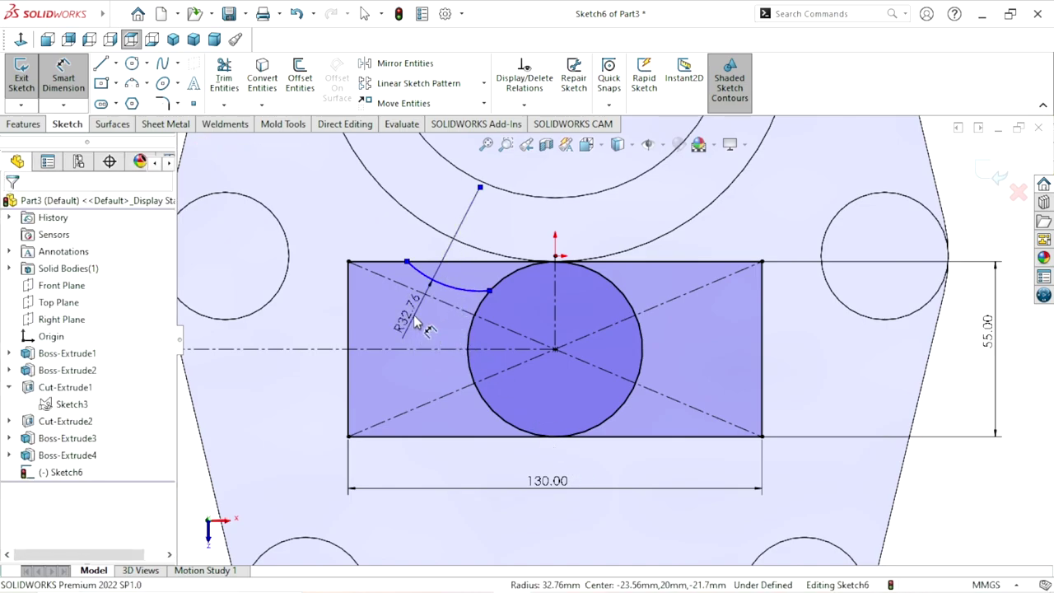
pyautogui.click(416, 323)
pyautogui.write('15')
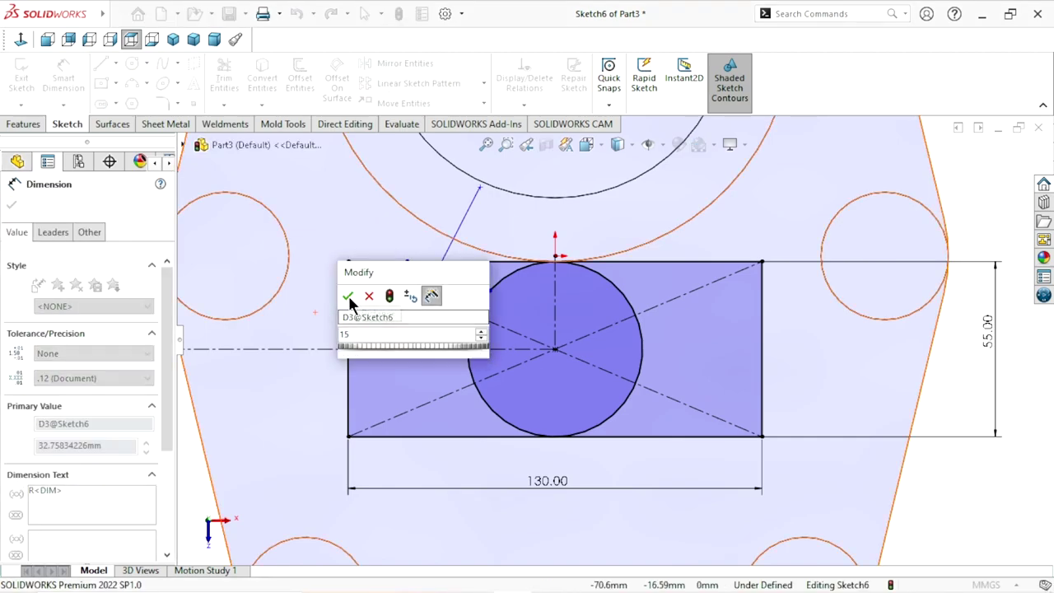
pyautogui.click(347, 295)
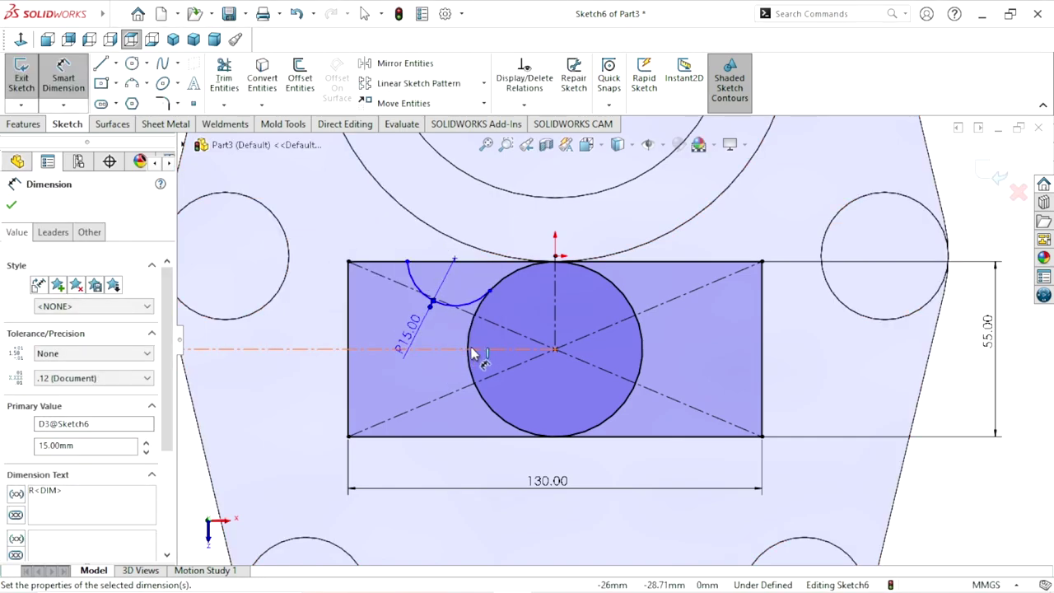
pyautogui.scroll(2, 473, 353)
pyautogui.scroll(-2, 322, 316)
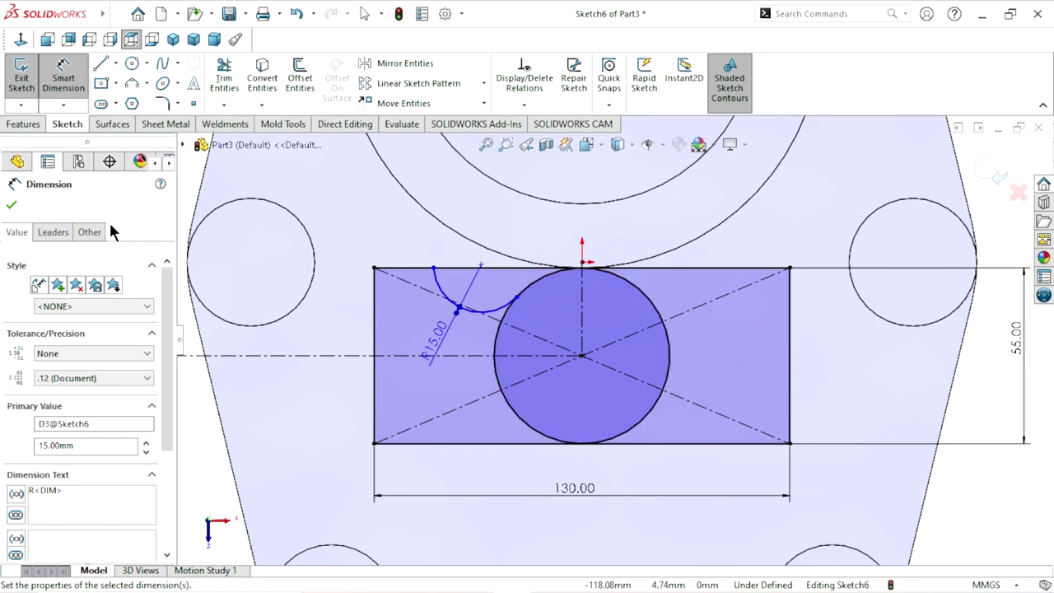
pyautogui.click(12, 205)
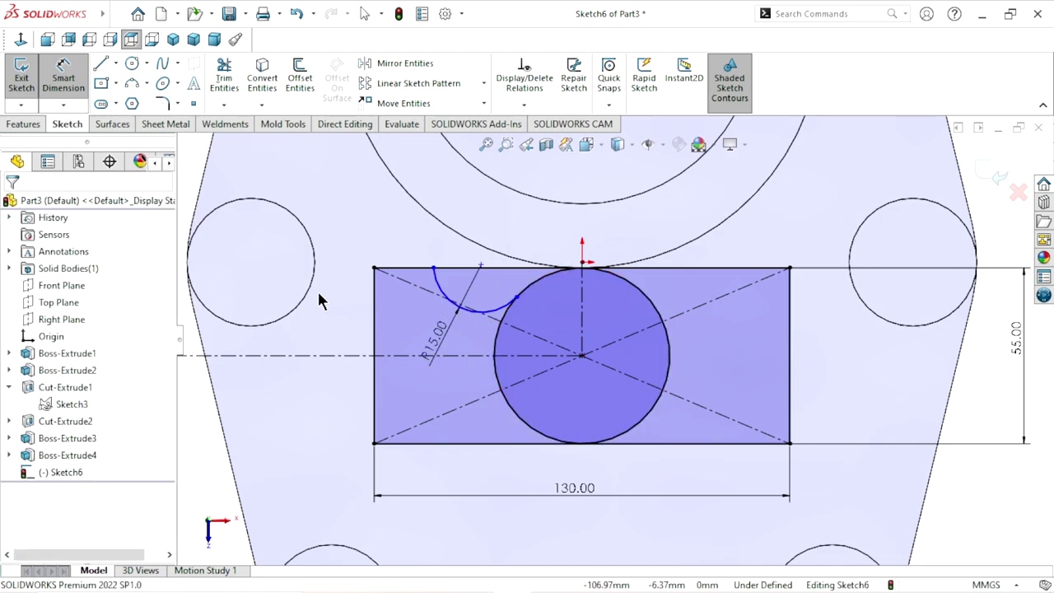
# - Add a Tangent relation between the R15 arc and the circle
pyautogui.click(505, 313)
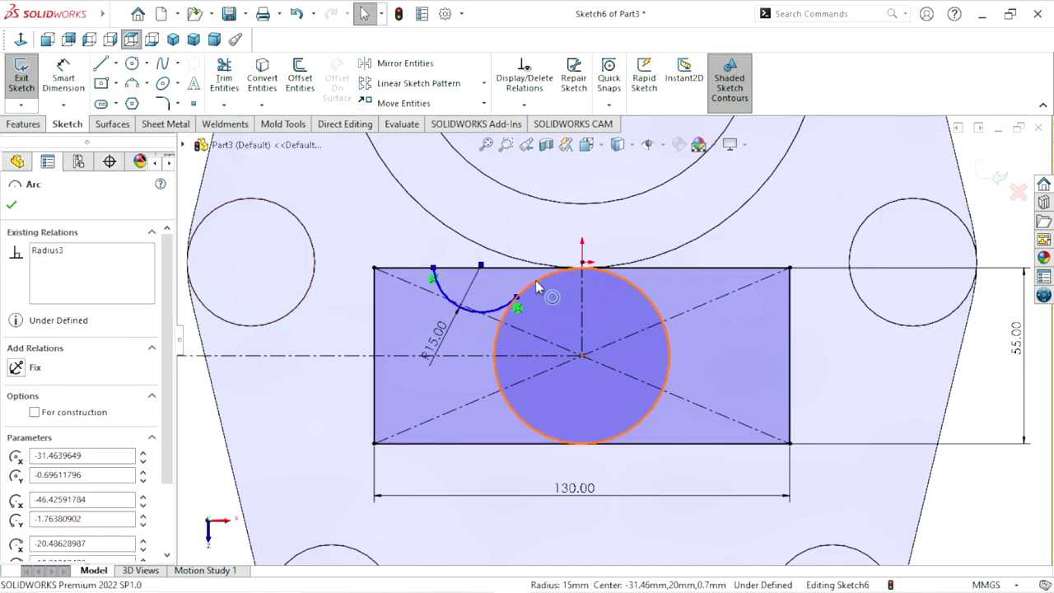
pyautogui.click(535, 283)
pyautogui.keyDown('ctrl'); pyautogui.click(502, 306); pyautogui.keyUp('ctrl')
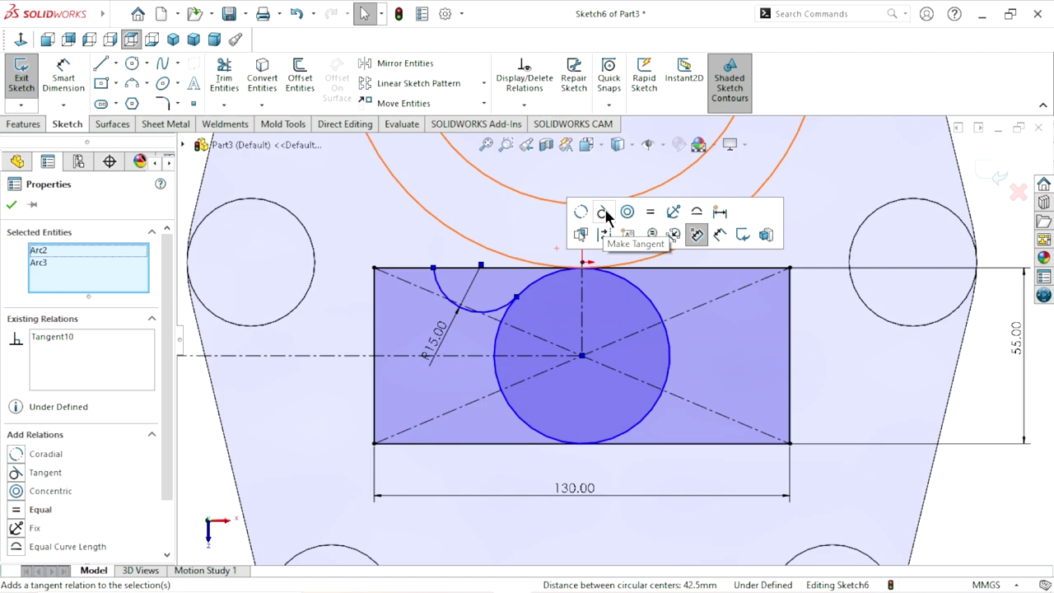
pyautogui.scroll(1, 480, 363)
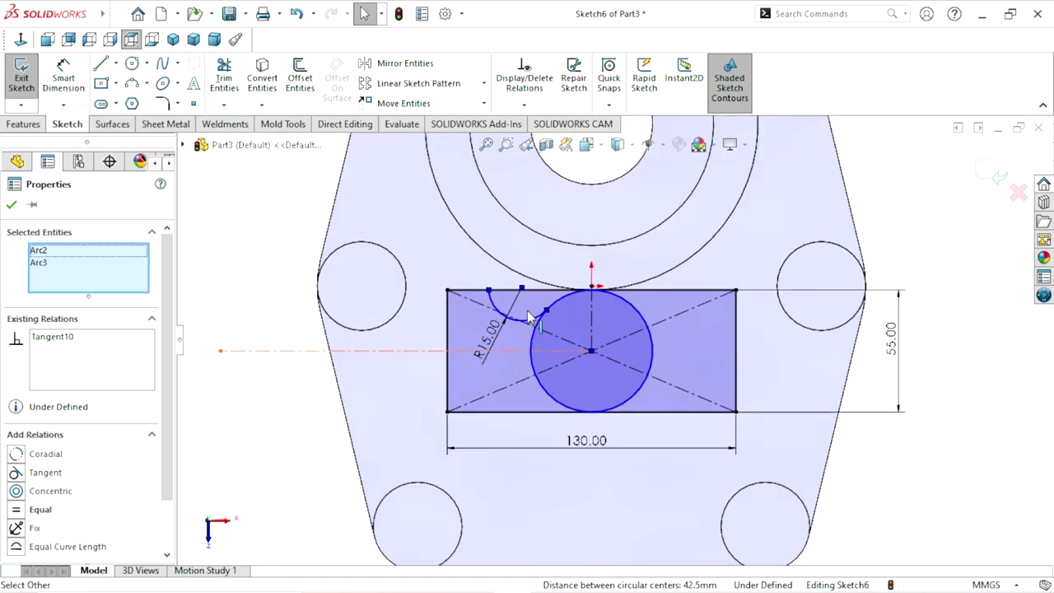
pyautogui.scroll(-3, 486, 364)
pyautogui.scroll(2, 513, 362)
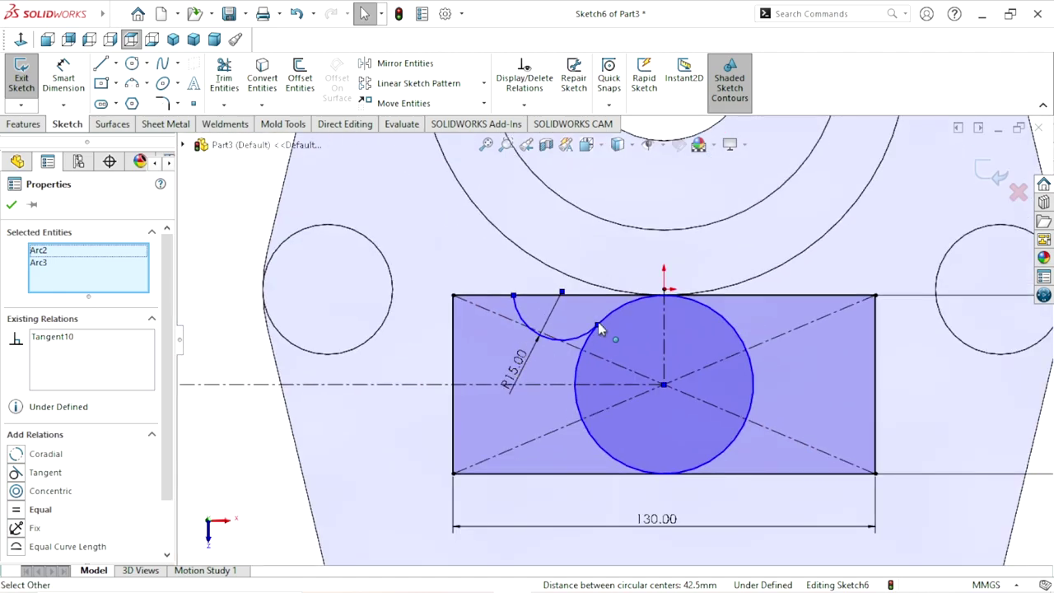
pyautogui.scroll(-2, 599, 327)
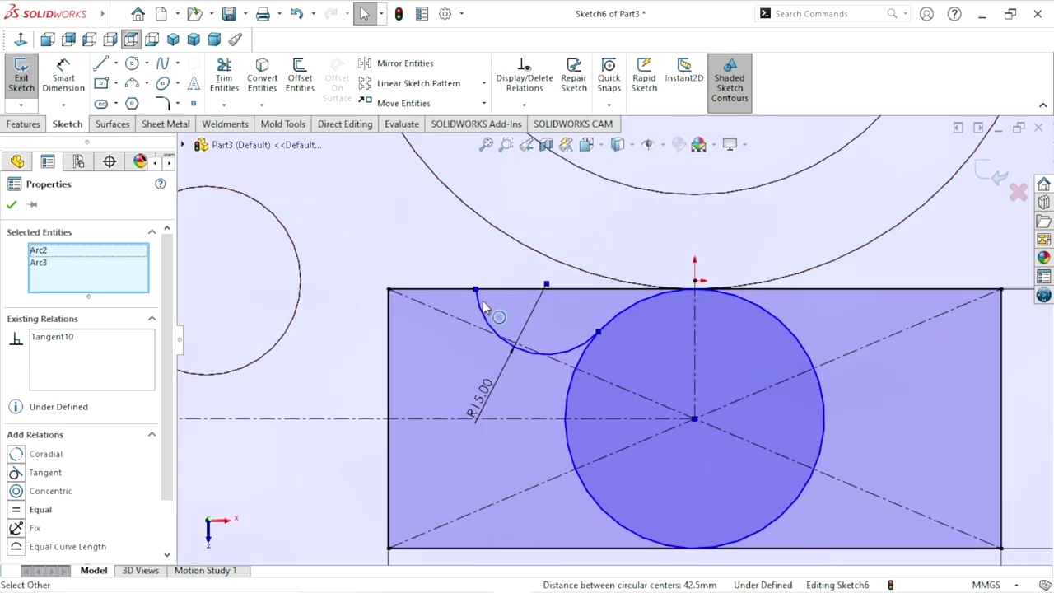
pyautogui.scroll(3, 604, 422)
pyautogui.scroll(1, 640, 379)
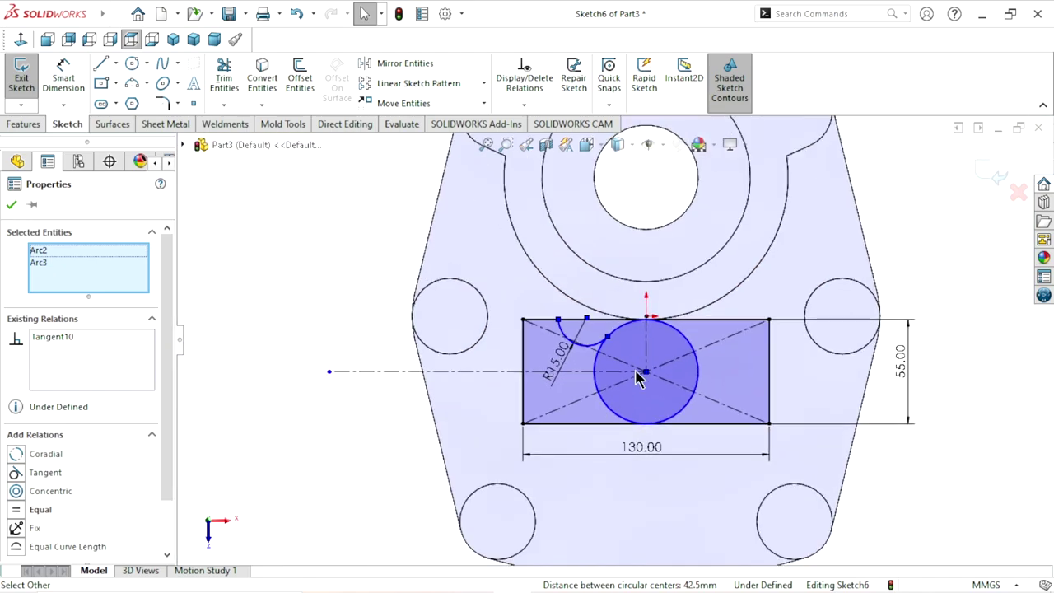
pyautogui.scroll(-2, 596, 356)
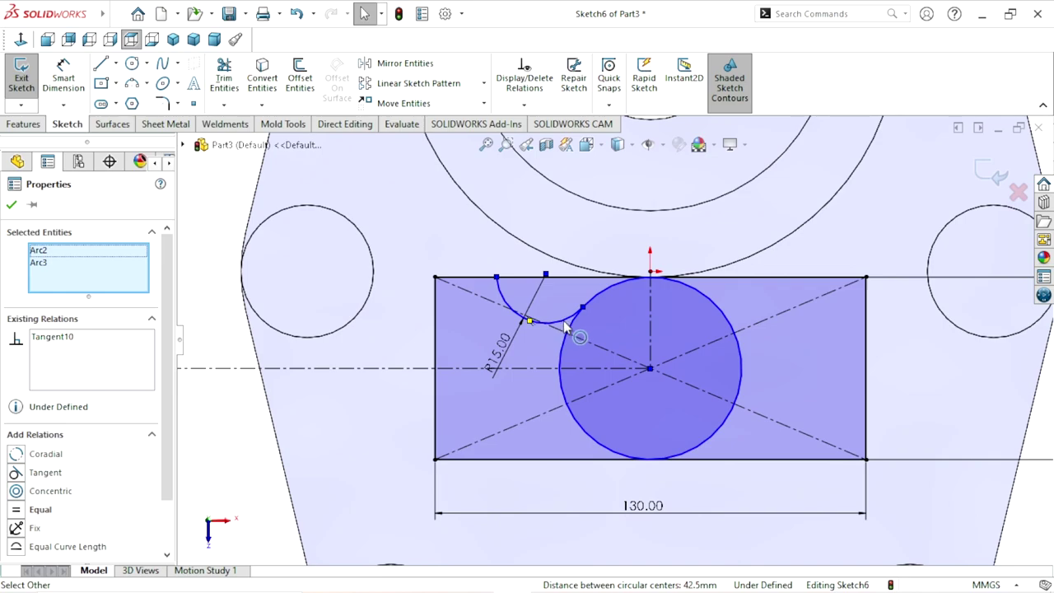
pyautogui.scroll(2, 626, 355)
pyautogui.scroll(-1, 752, 377)
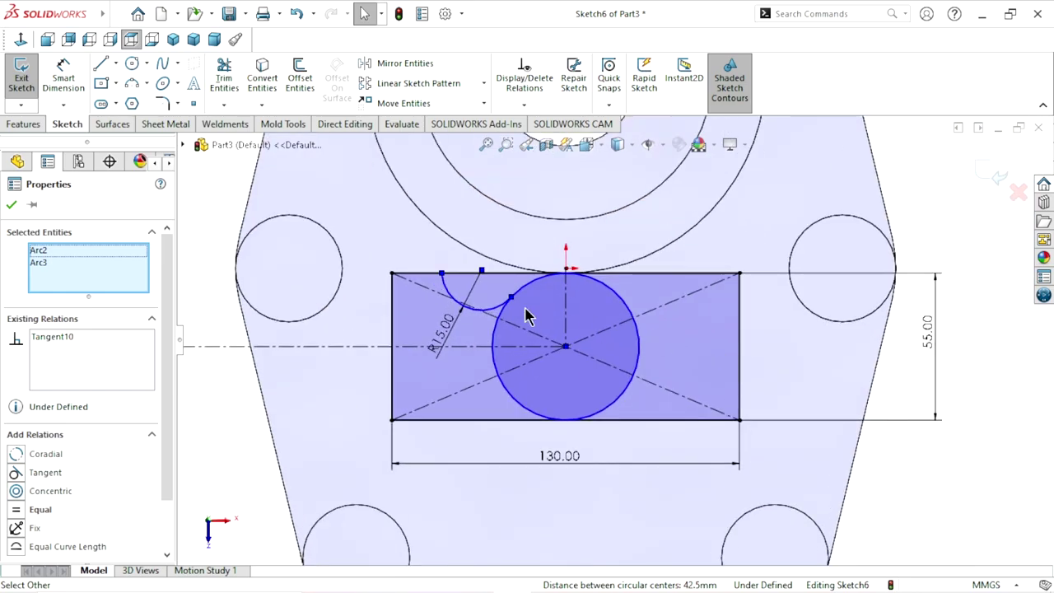
pyautogui.click(402, 67)
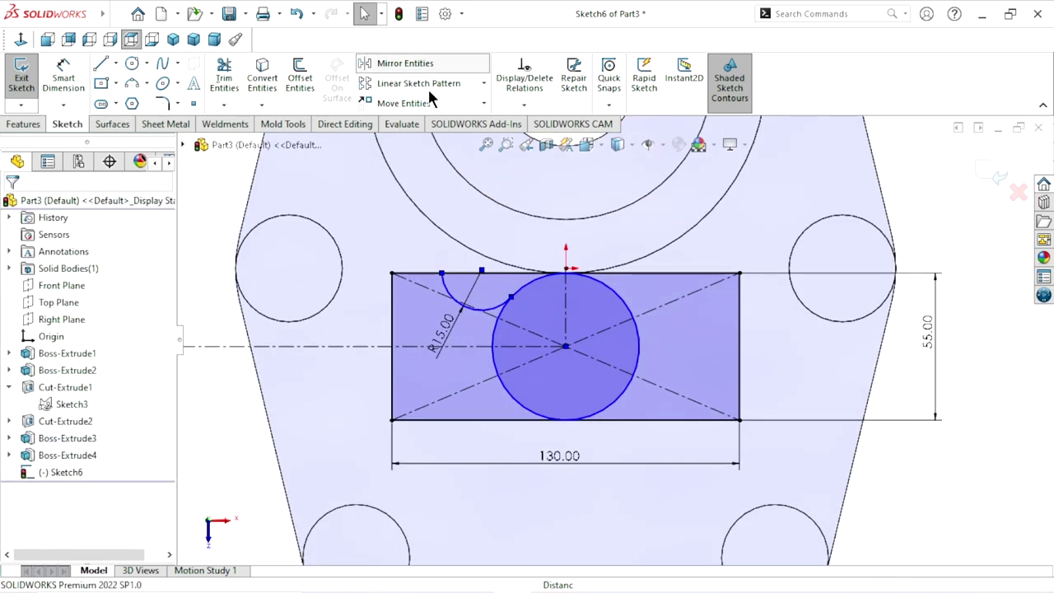
# - Mirror only the upper-left R15 arc about the vertical centerline to the upper-right corner
pyautogui.click(498, 316)
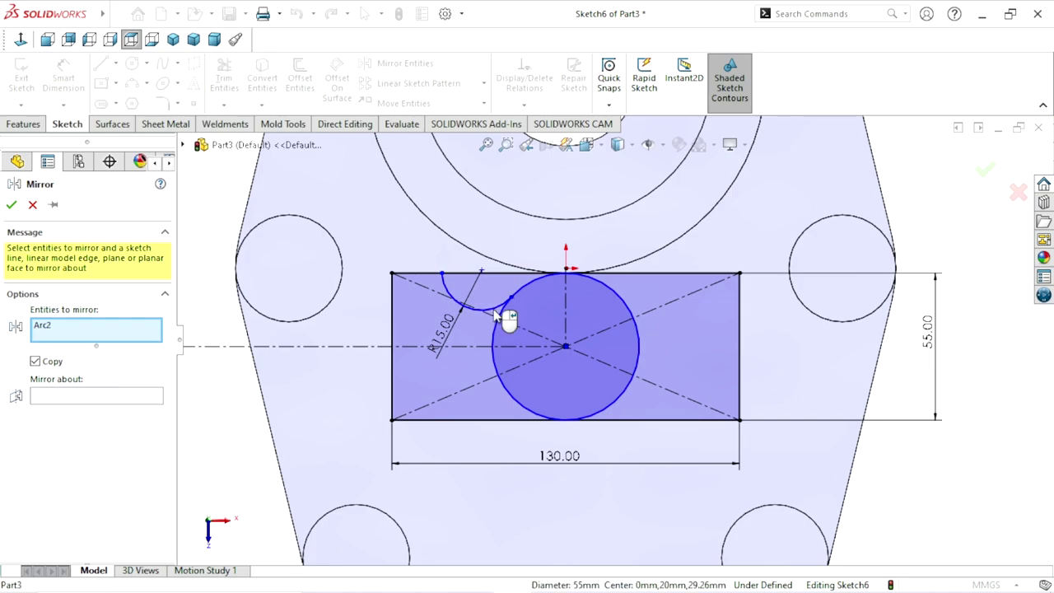
pyautogui.click(41, 397)
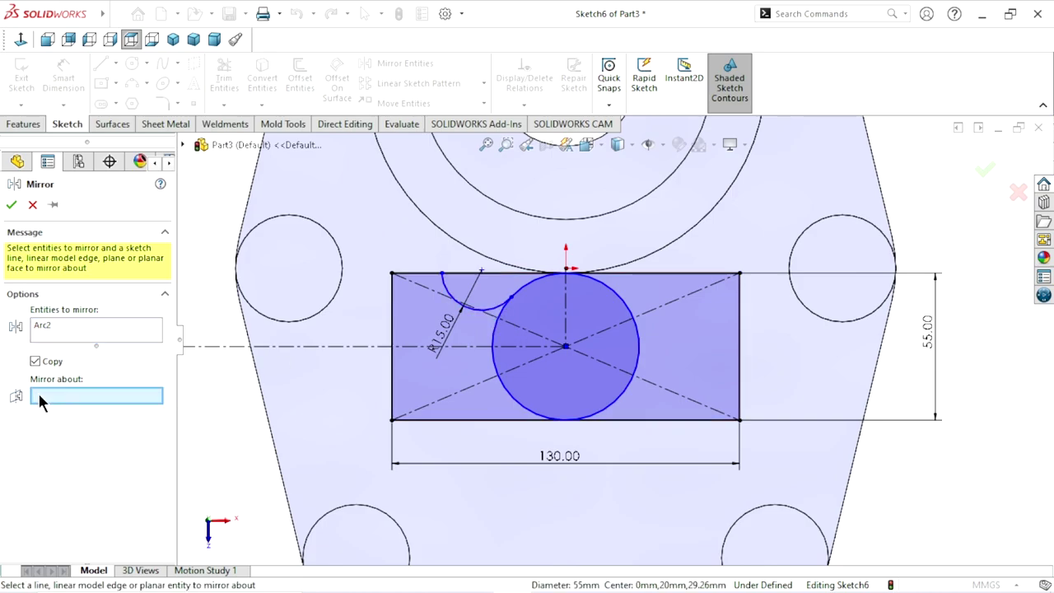
pyautogui.click(566, 319)
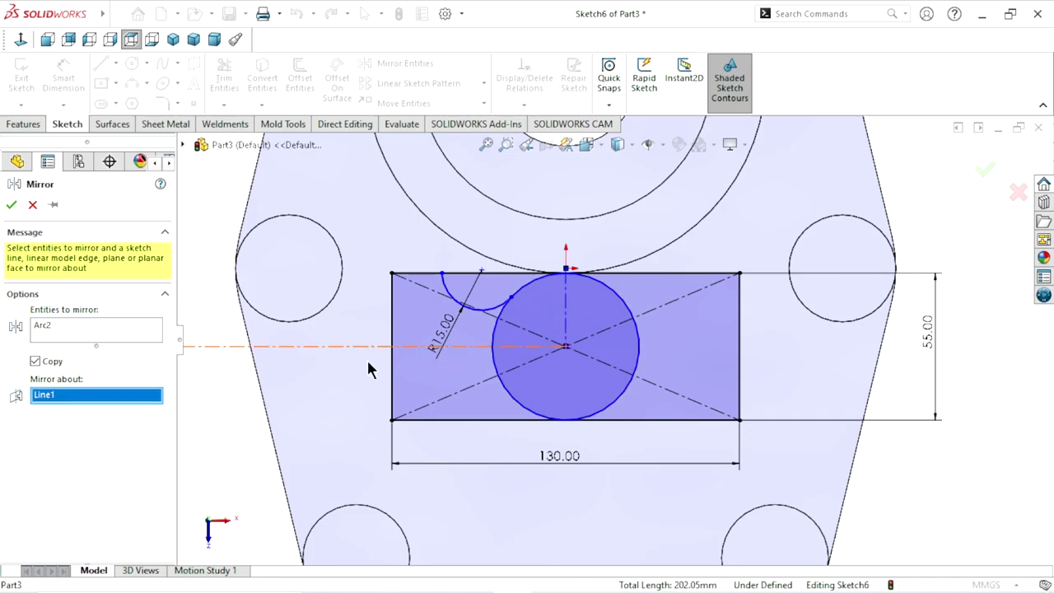
pyautogui.rightClick(62, 331)
pyautogui.click(119, 346)
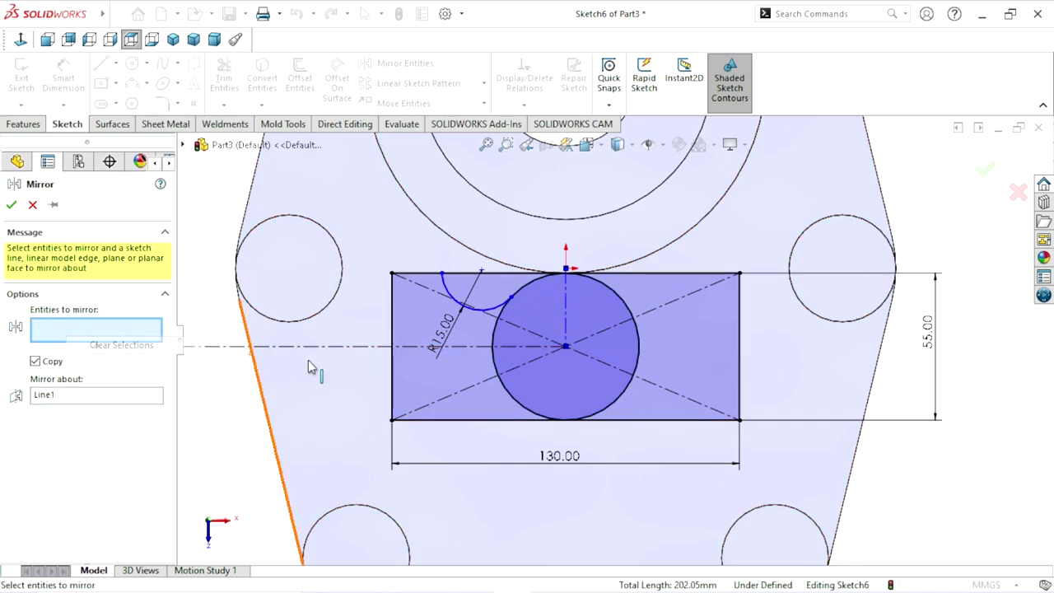
pyautogui.click(448, 292)
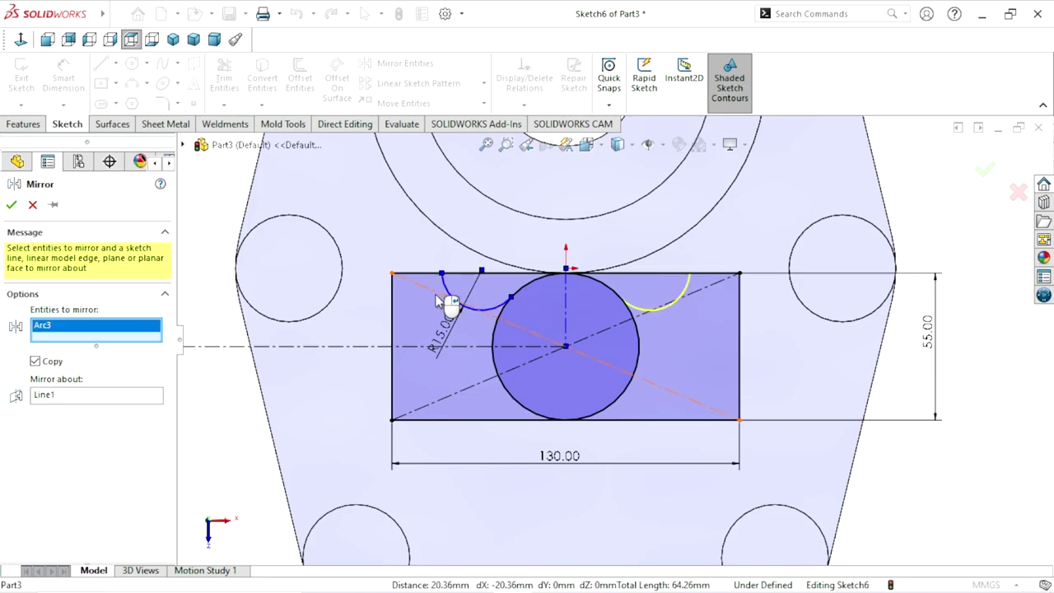
pyautogui.click(11, 206)
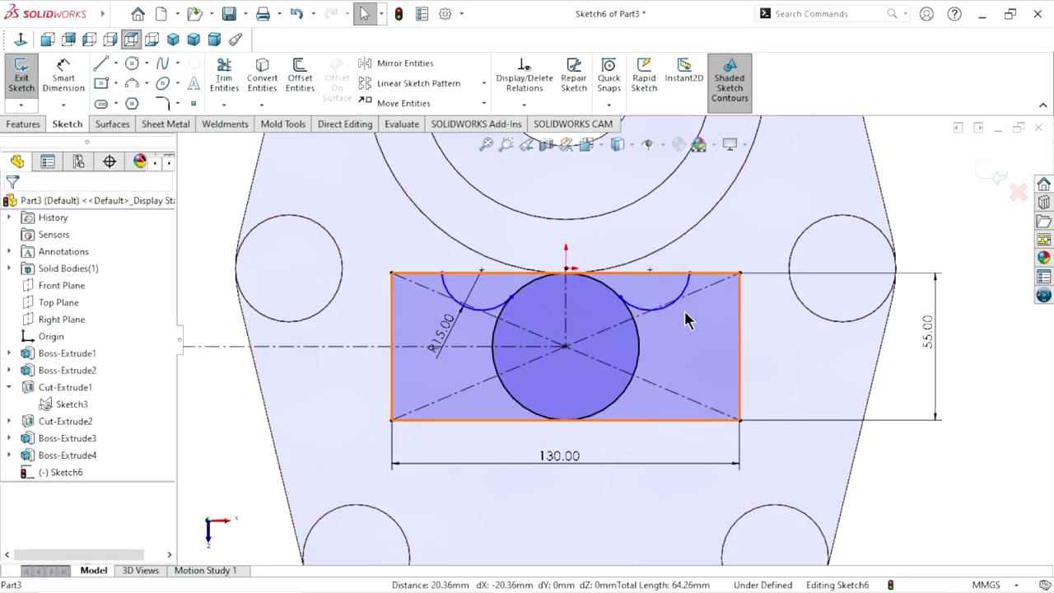
# - Mirror both upper arcs about the horizontal centerline to create the two lower arcs
pyautogui.click(414, 66)
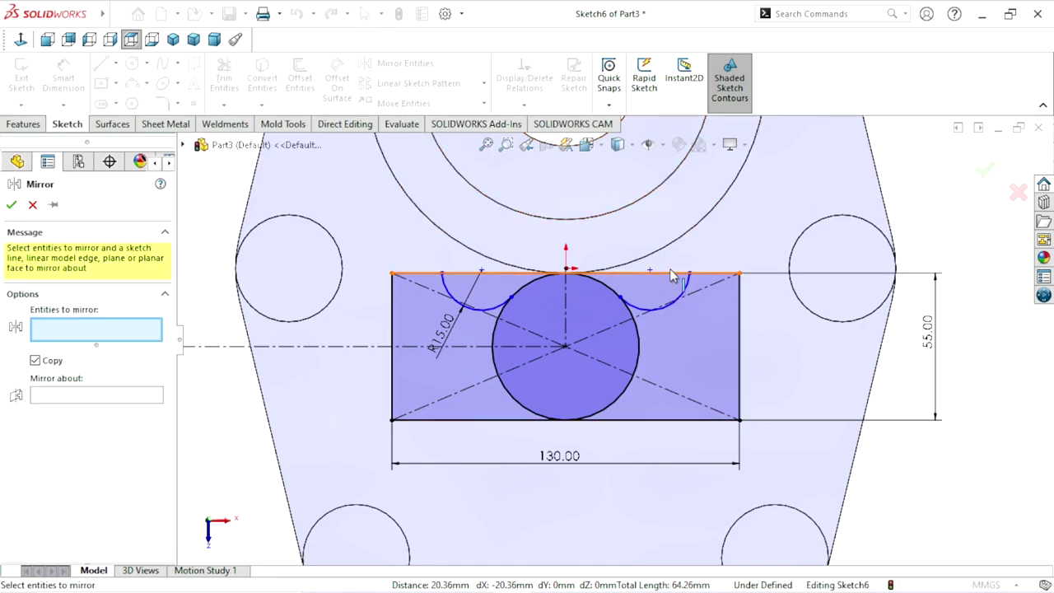
pyautogui.click(692, 295)
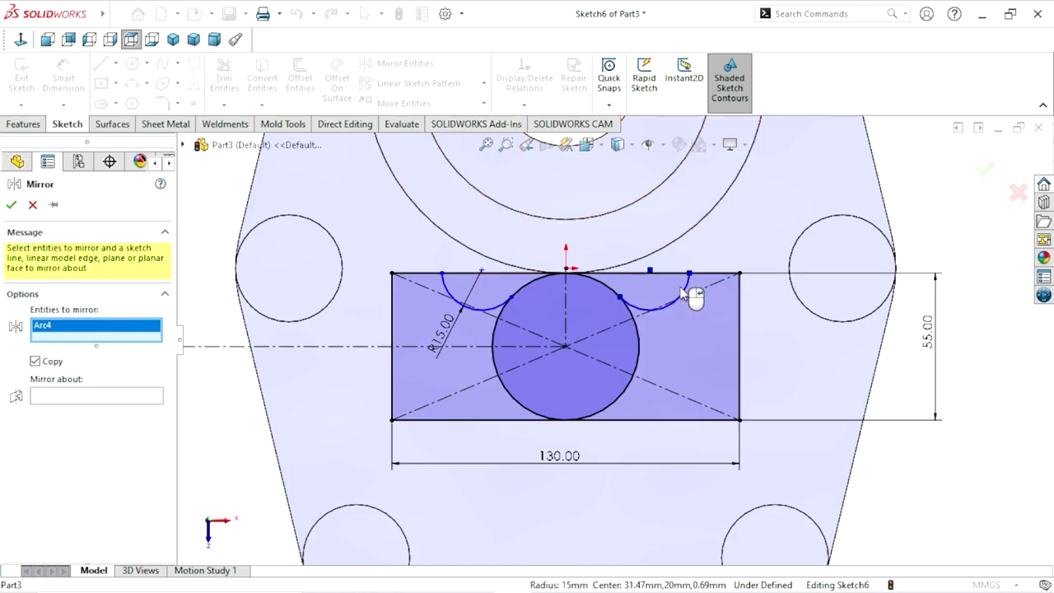
pyautogui.click(457, 303)
pyautogui.click(57, 407)
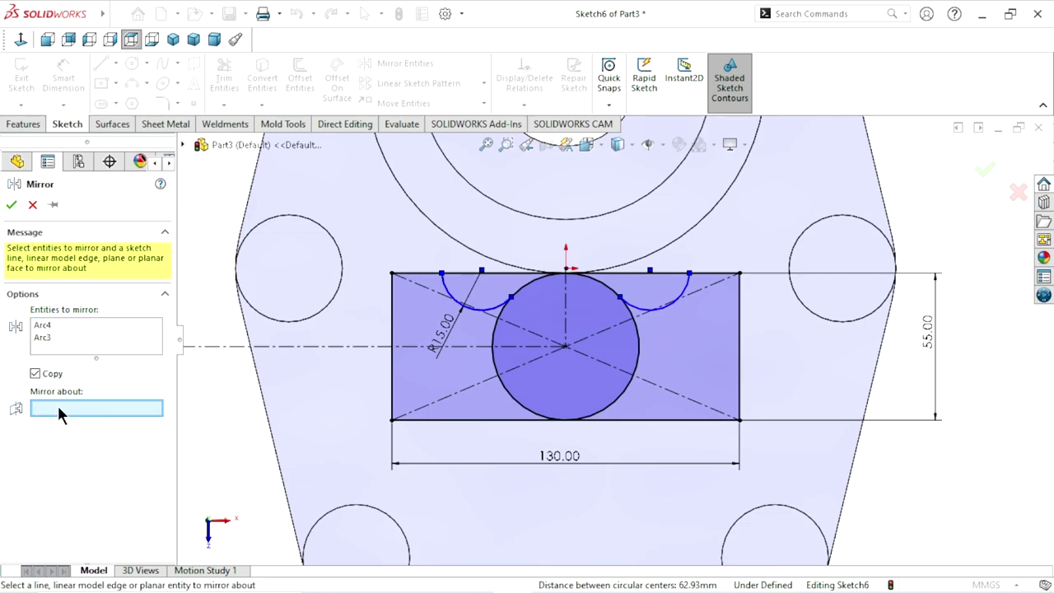
pyautogui.click(459, 354)
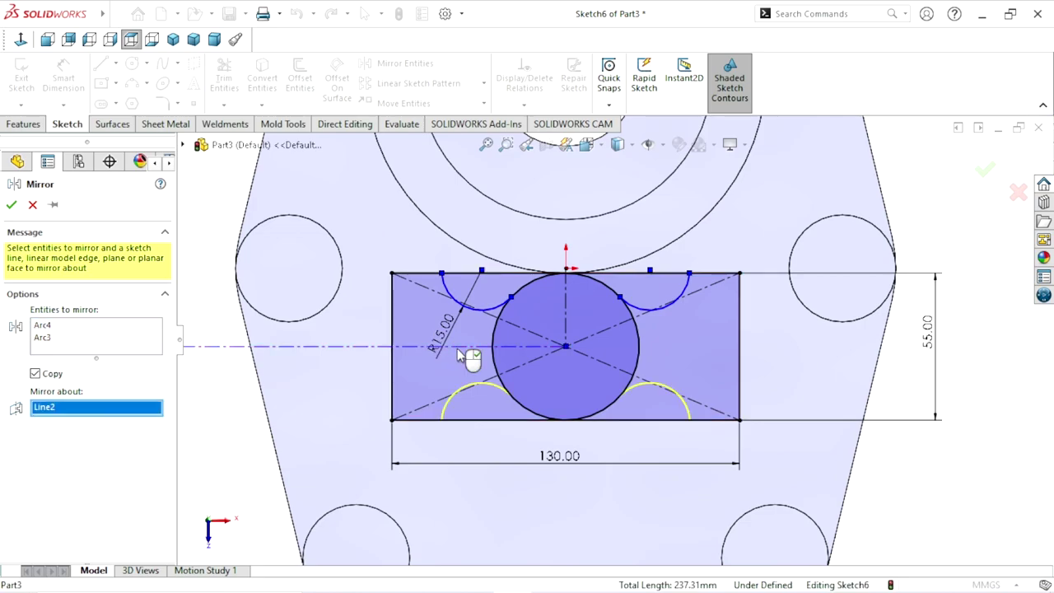
pyautogui.click(11, 206)
pyautogui.scroll(1, 606, 392)
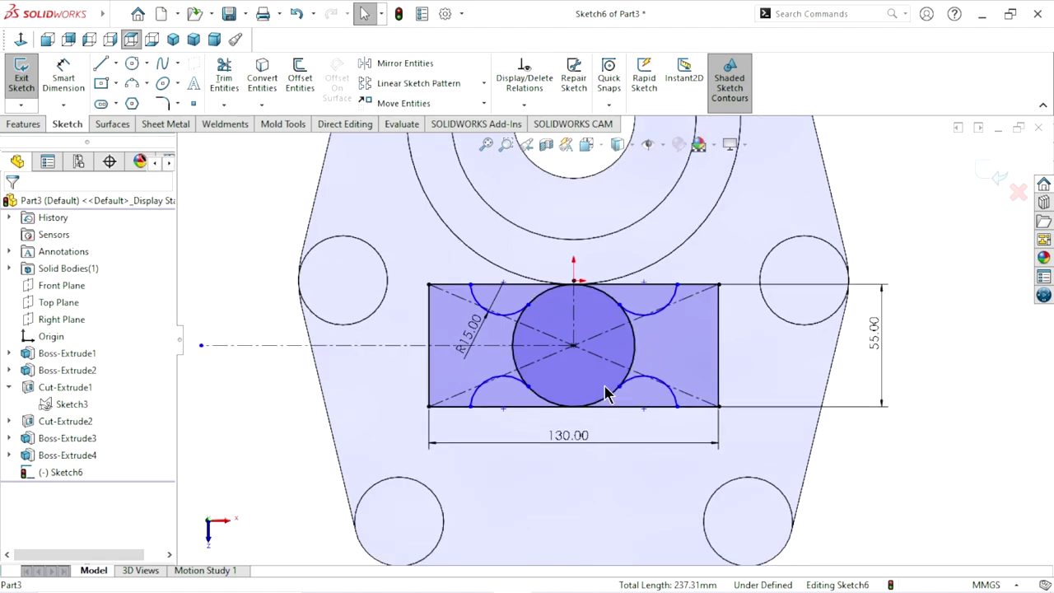
pyautogui.scroll(-3, 577, 336)
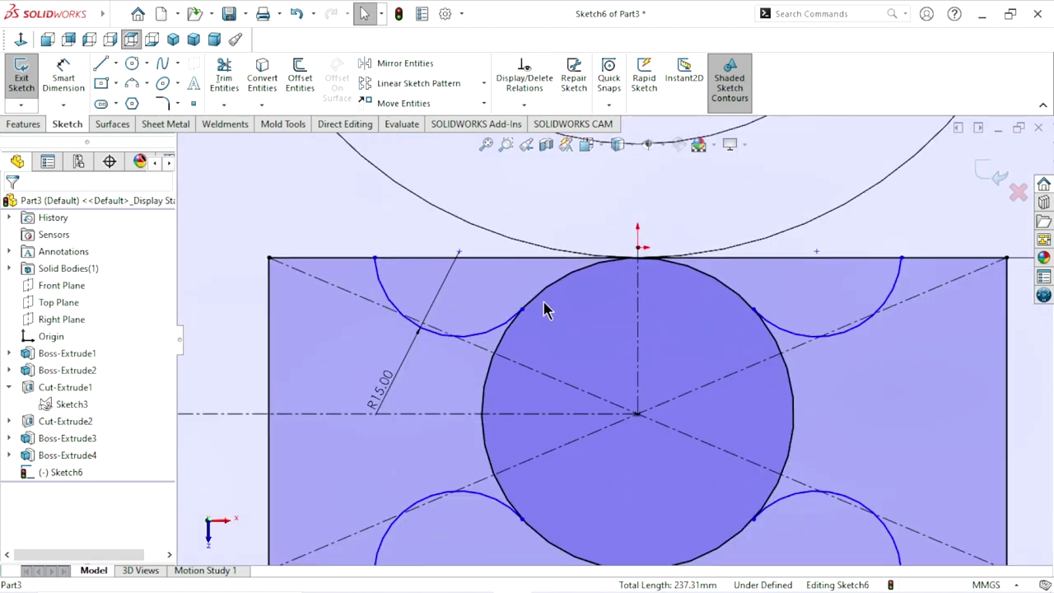
# - Add a Tangent relation between the upper-left arc and the central circle
pyautogui.click(487, 337)
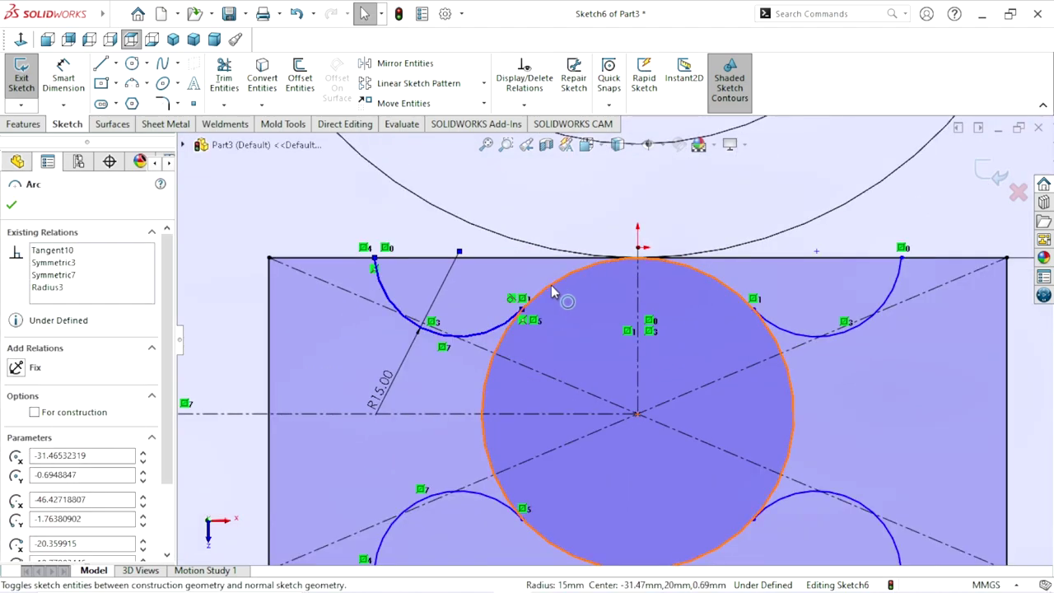
pyautogui.keyDown('ctrl'); pyautogui.click(560, 290); pyautogui.keyUp('ctrl')
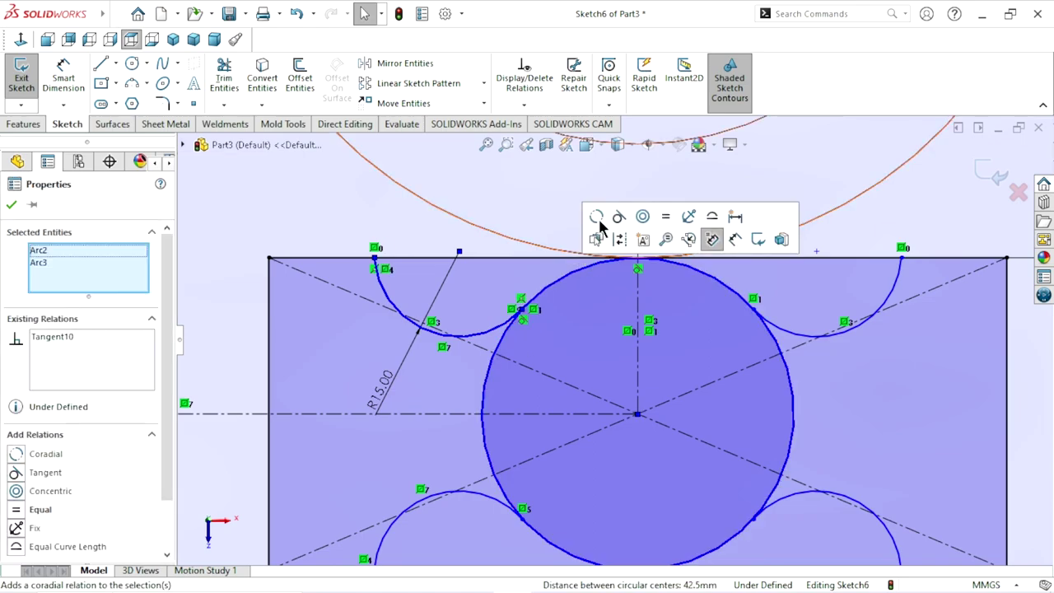
pyautogui.click(618, 216)
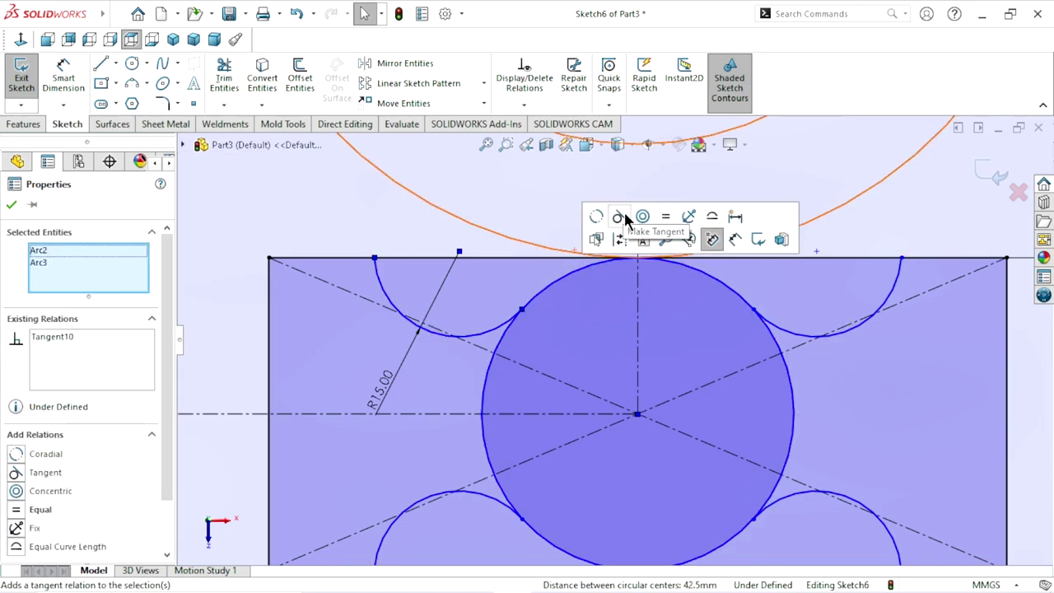
pyautogui.click(11, 204)
pyautogui.scroll(3, 694, 388)
pyautogui.scroll(-1, 694, 388)
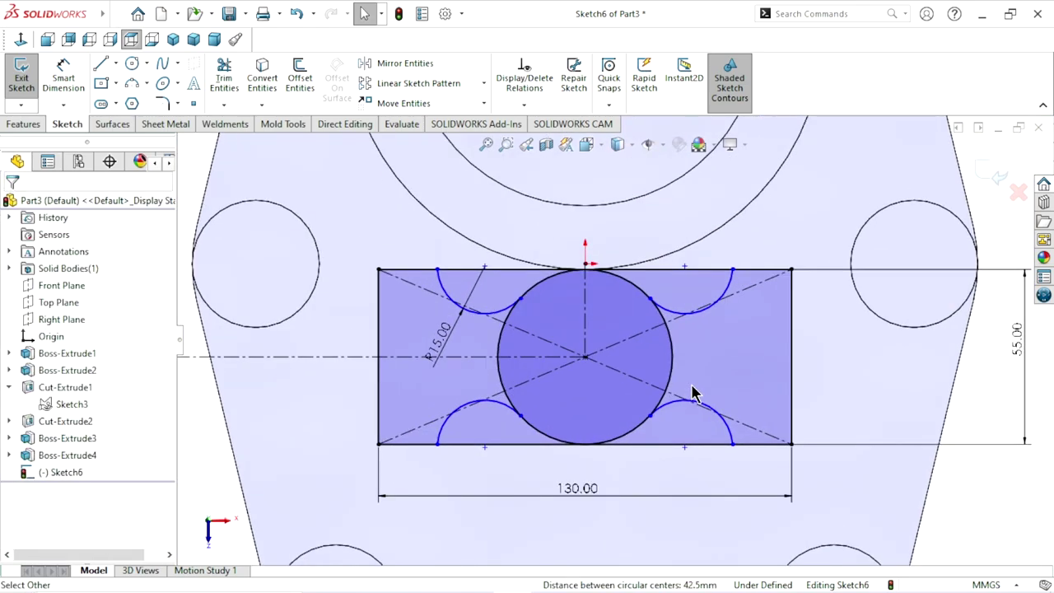
pyautogui.scroll(1, 704, 389)
pyautogui.scroll(-2, 650, 385)
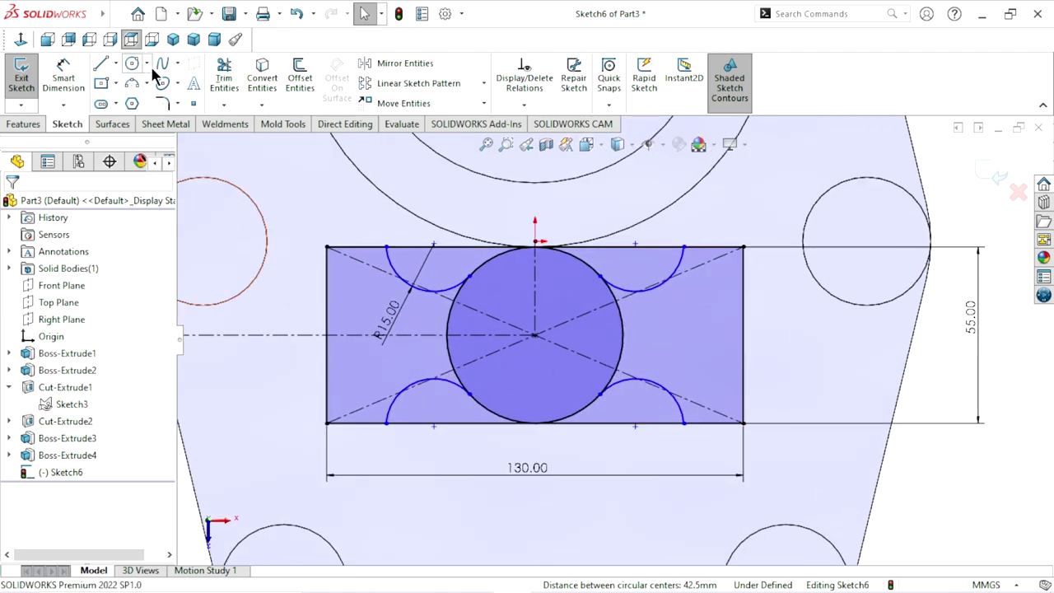
# - Trim away the top and bottom rectangle edges between the arcs
pyautogui.click(223, 78)
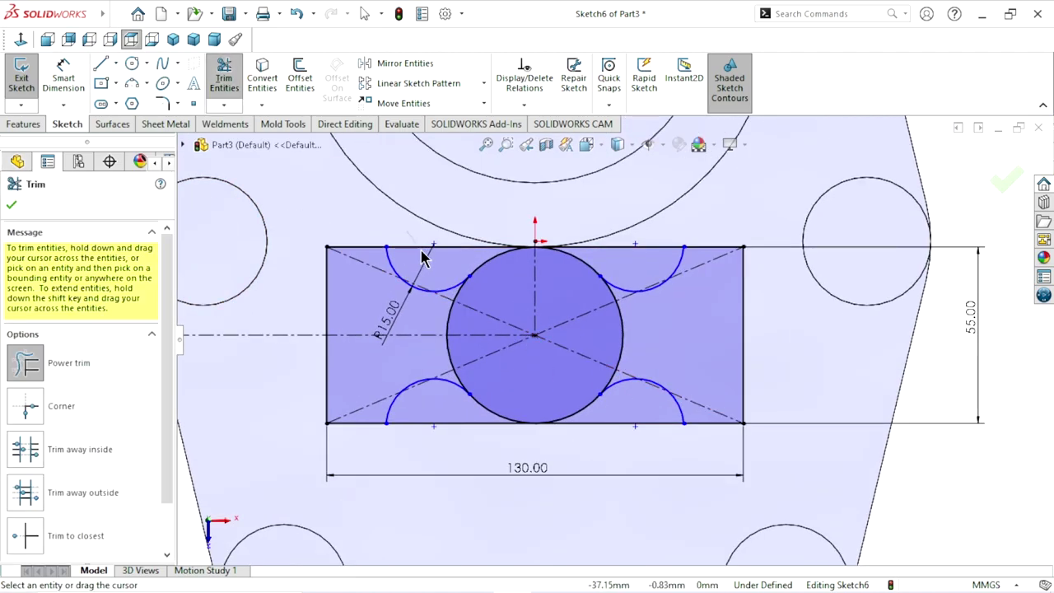
pyautogui.moveTo(409, 233); pyautogui.dragTo(439, 274)
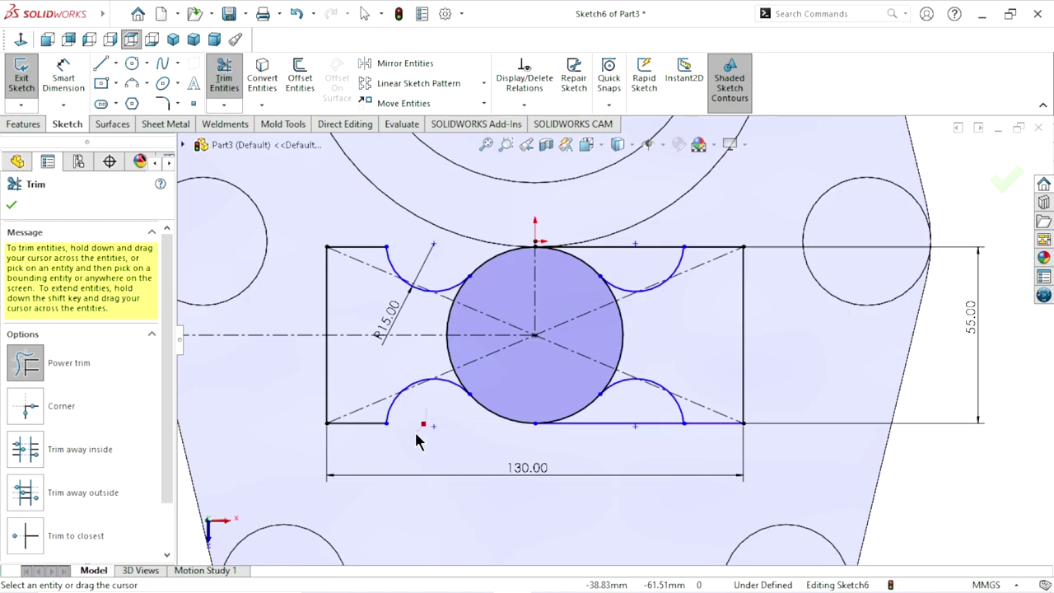
pyautogui.moveTo(583, 459); pyautogui.dragTo(628, 422)
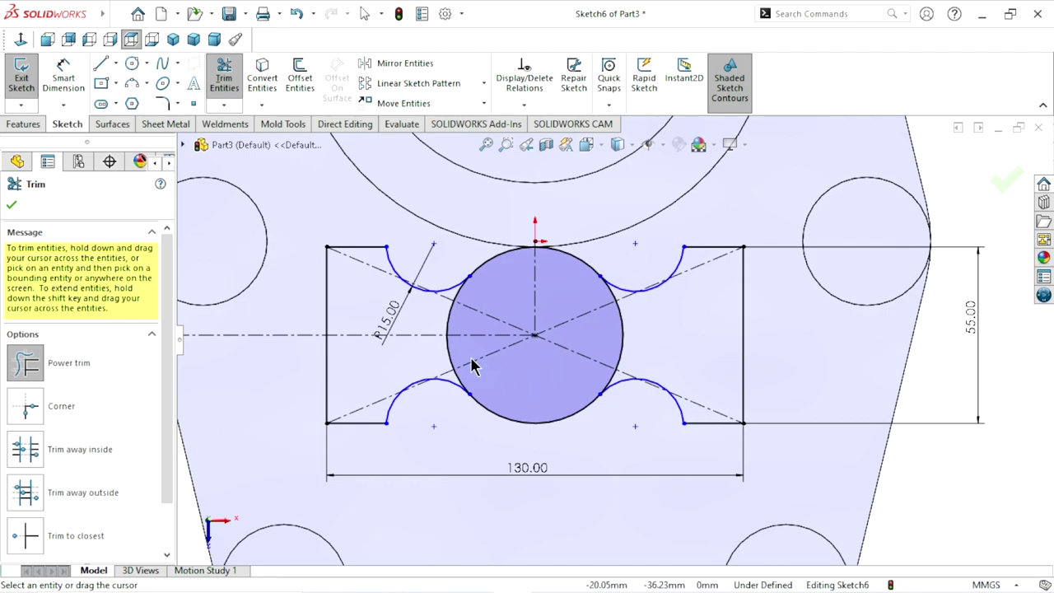
# - Trim the left, lower-left and right portions of the central circle so the profile closes
pyautogui.moveTo(415, 335); pyautogui.dragTo(465, 325)
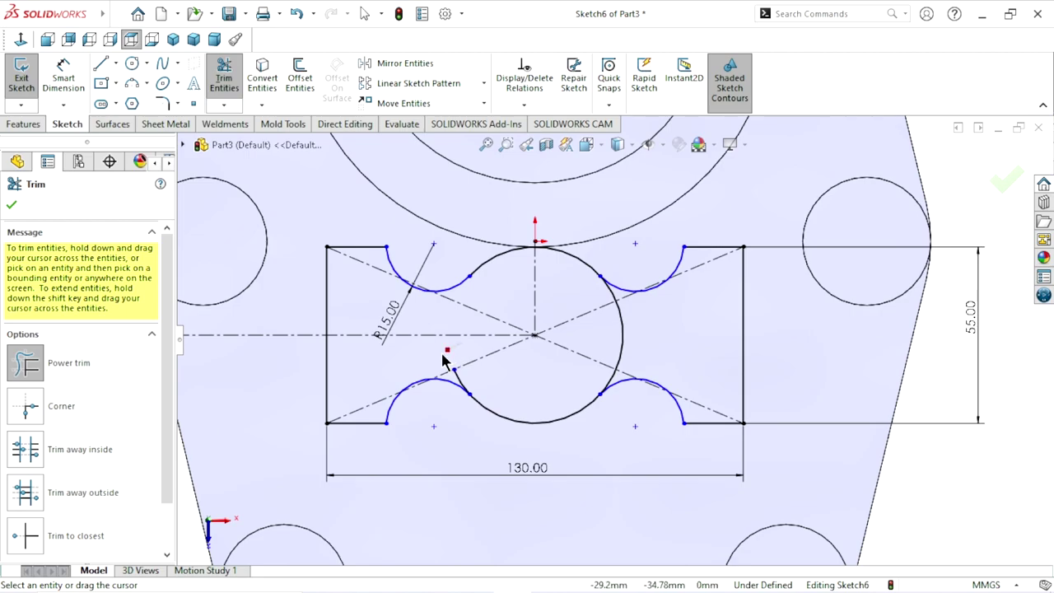
pyautogui.moveTo(447, 360)
pyautogui.mouseDown()
pyautogui.moveTo(476, 387)
pyautogui.moveTo(578, 393)
pyautogui.mouseUp()
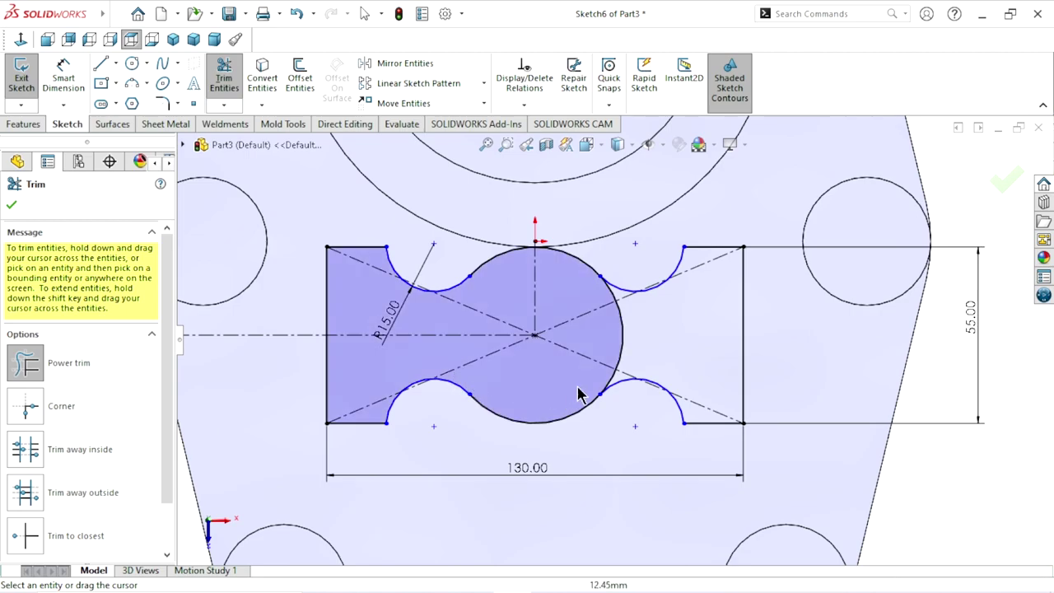
pyautogui.moveTo(603, 354); pyautogui.dragTo(641, 346)
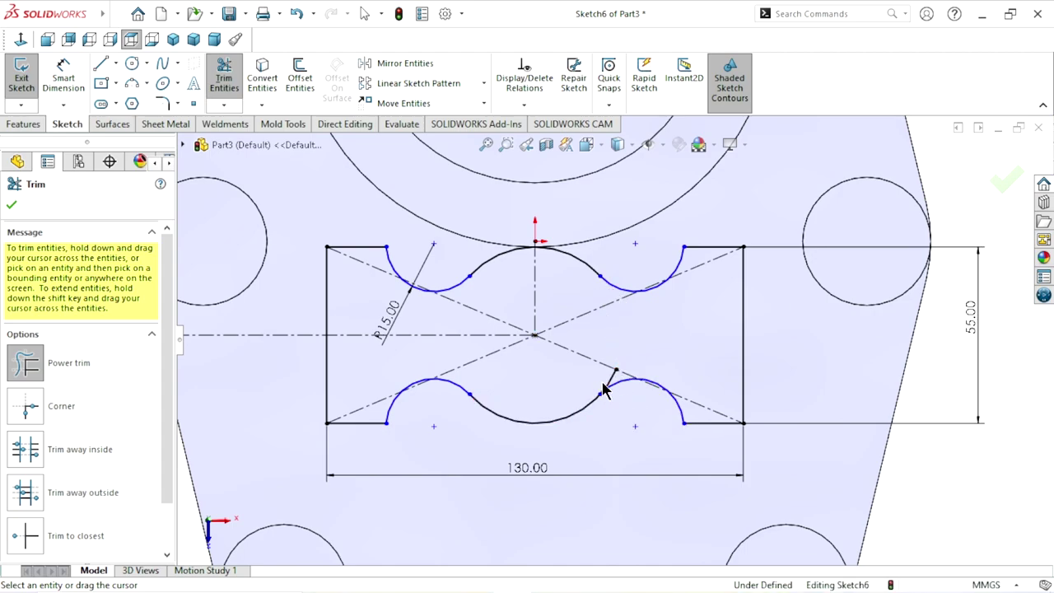
pyautogui.moveTo(618, 391); pyautogui.dragTo(538, 442)
pyautogui.scroll(3, 607, 365)
pyautogui.scroll(-2, 600, 322)
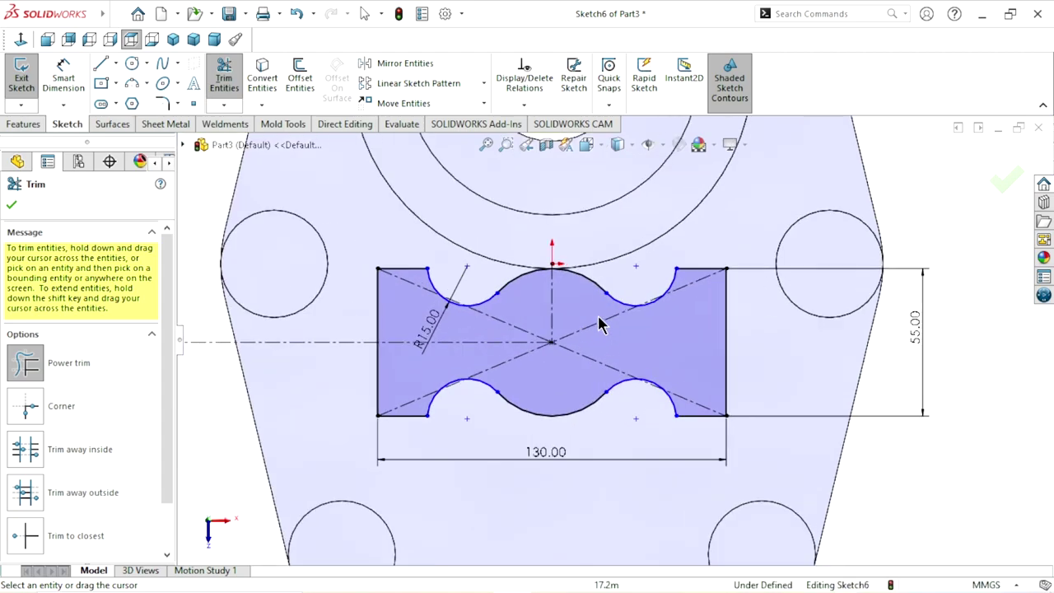
pyautogui.scroll(-1, 713, 379)
pyautogui.scroll(1, 674, 391)
pyautogui.scroll(-1, 670, 387)
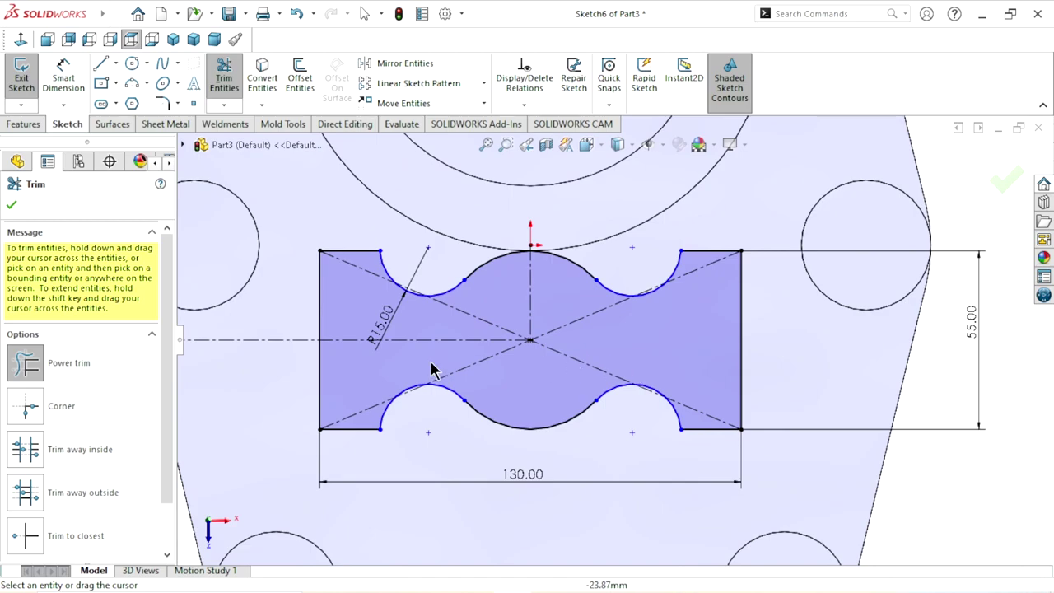
pyautogui.click(12, 205)
pyautogui.press('Escape')
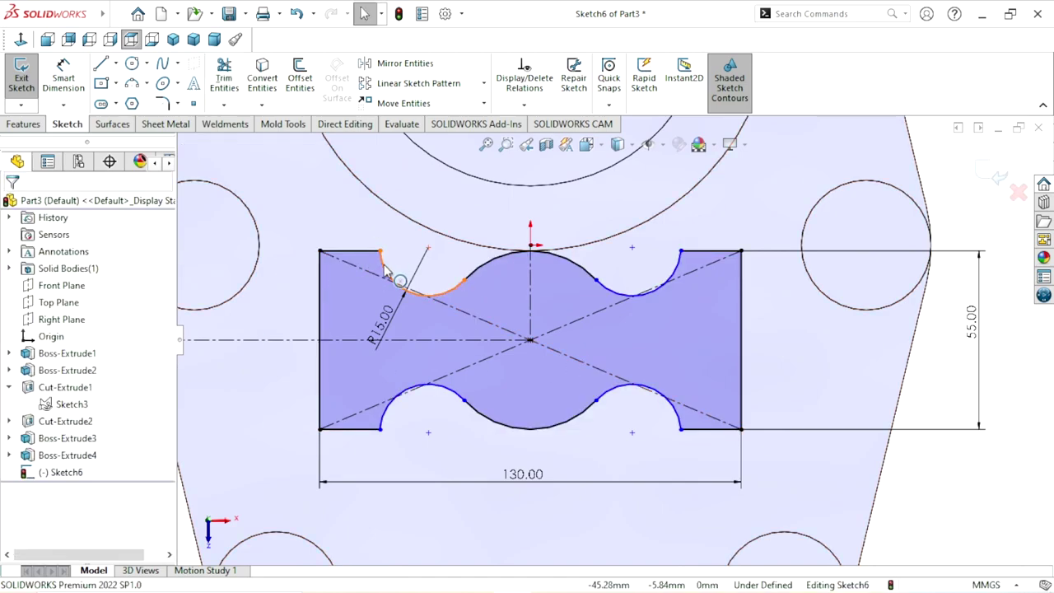
# - Make the upper-left arc tangent to the short top-left edge line
pyautogui.click(381, 261)
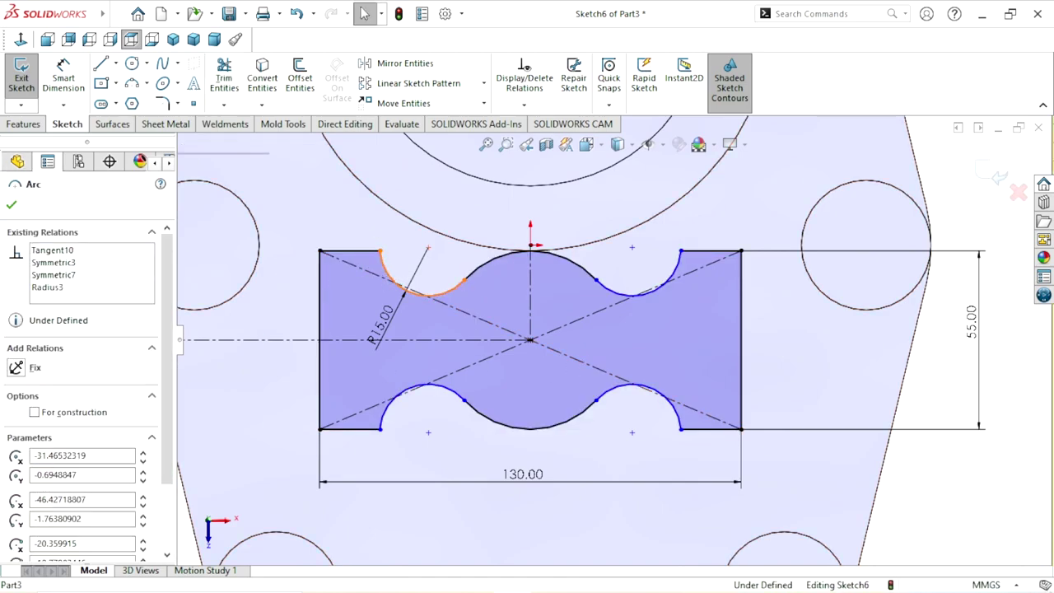
pyautogui.click(361, 249)
pyautogui.keyDown('ctrl'); pyautogui.click(381, 262); pyautogui.keyUp('ctrl')
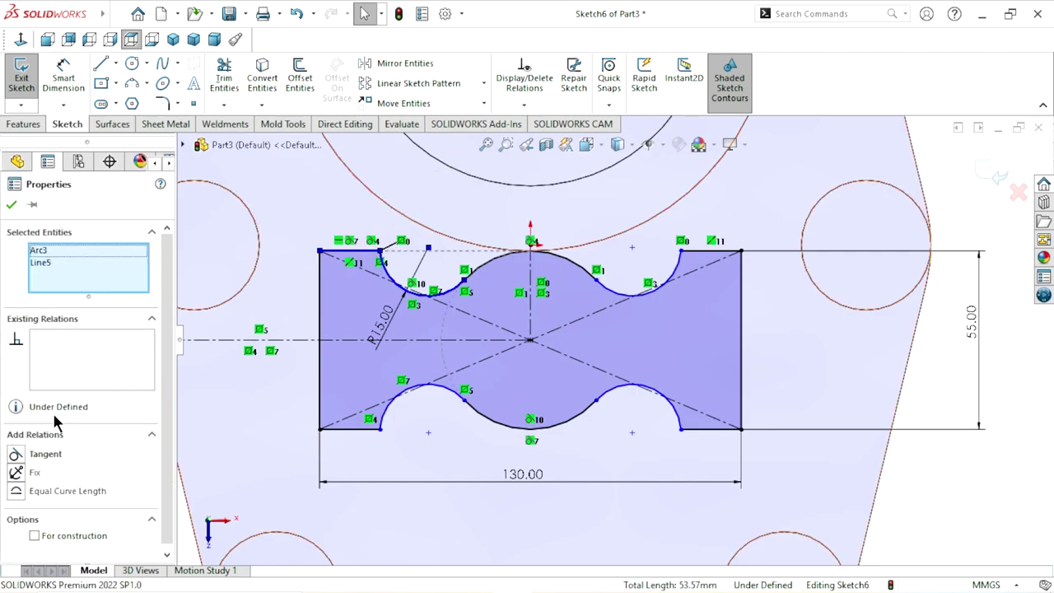
pyautogui.click(15, 455)
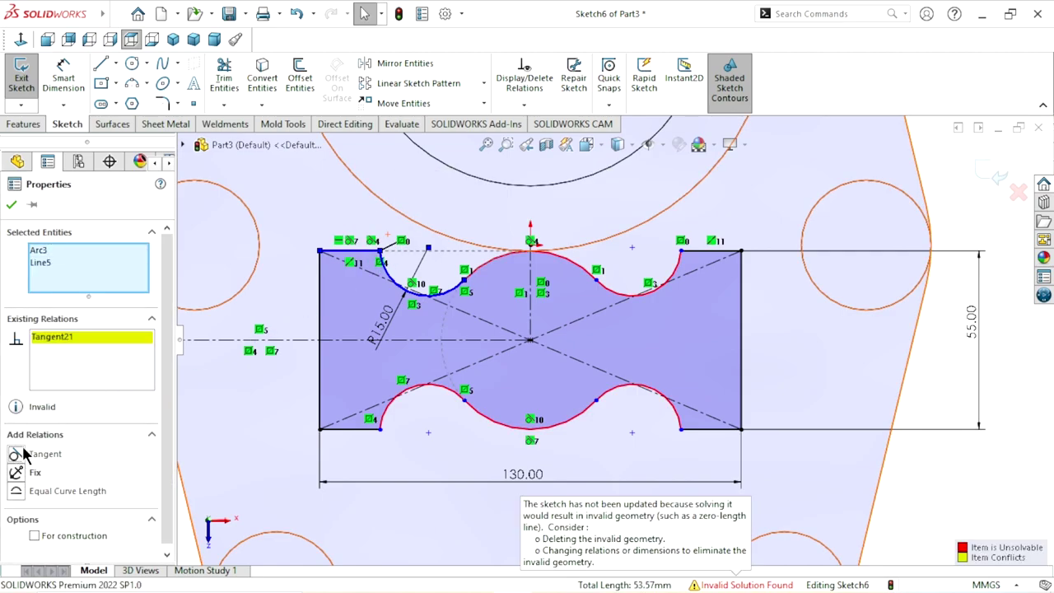
# - Delete the conflicting Tangent21 relation and close the relation properties
pyautogui.rightClick(98, 336)
pyautogui.click(115, 354)
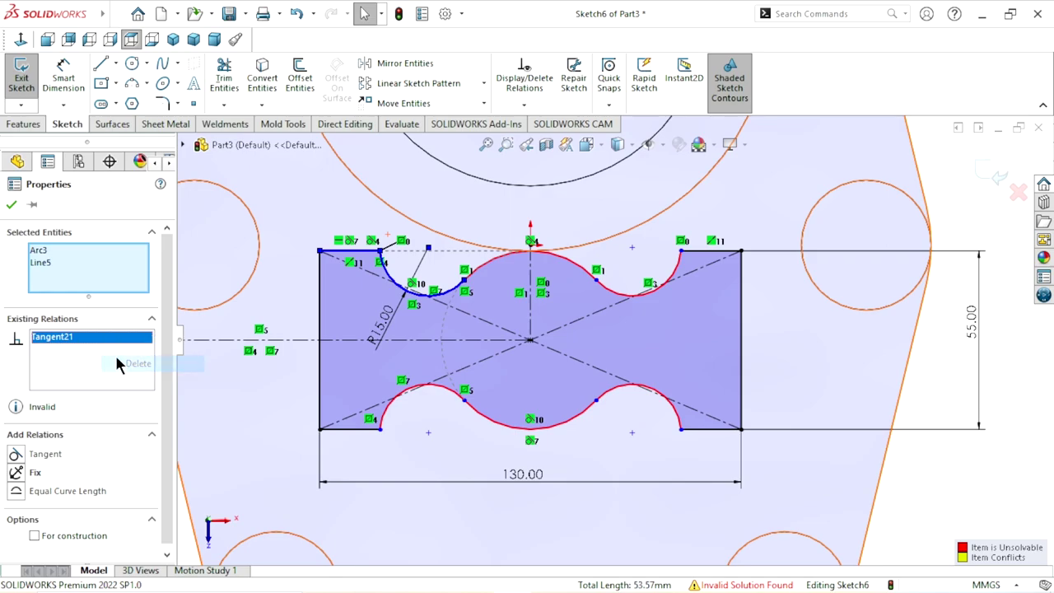
pyautogui.click(11, 206)
pyautogui.scroll(2, 507, 406)
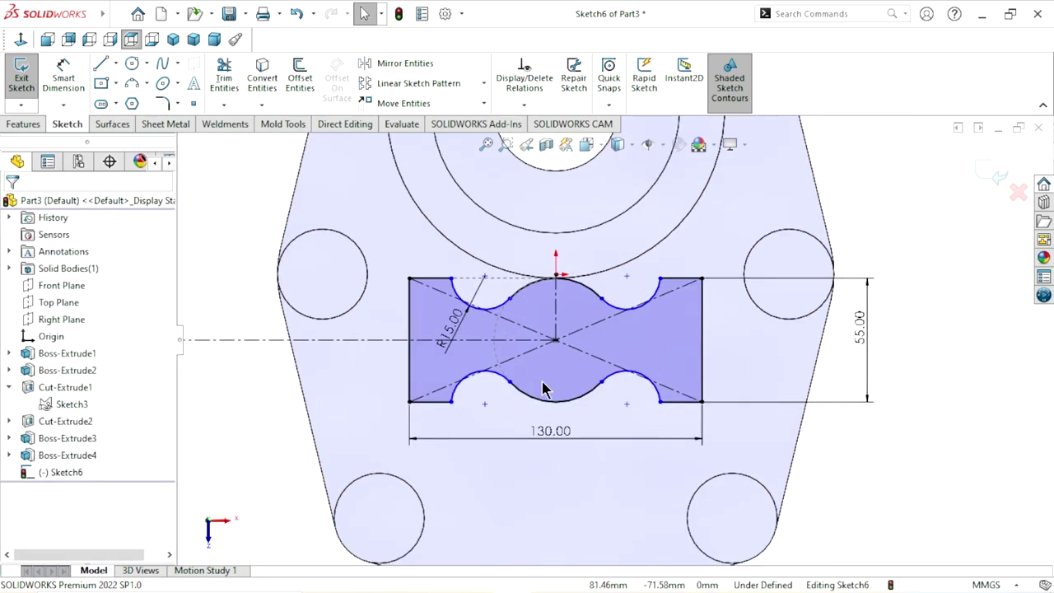
pyautogui.click(525, 107)
# - Fully define Sketch6 with Calculate, accepting the added 77.14 dimension
pyautogui.click(528, 160)
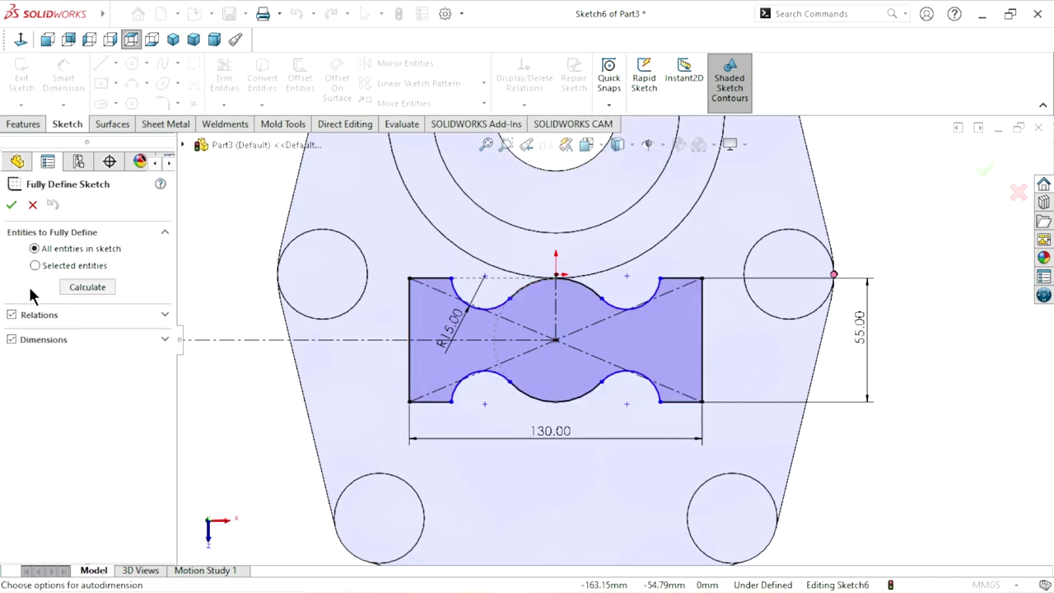
pyautogui.click(89, 289)
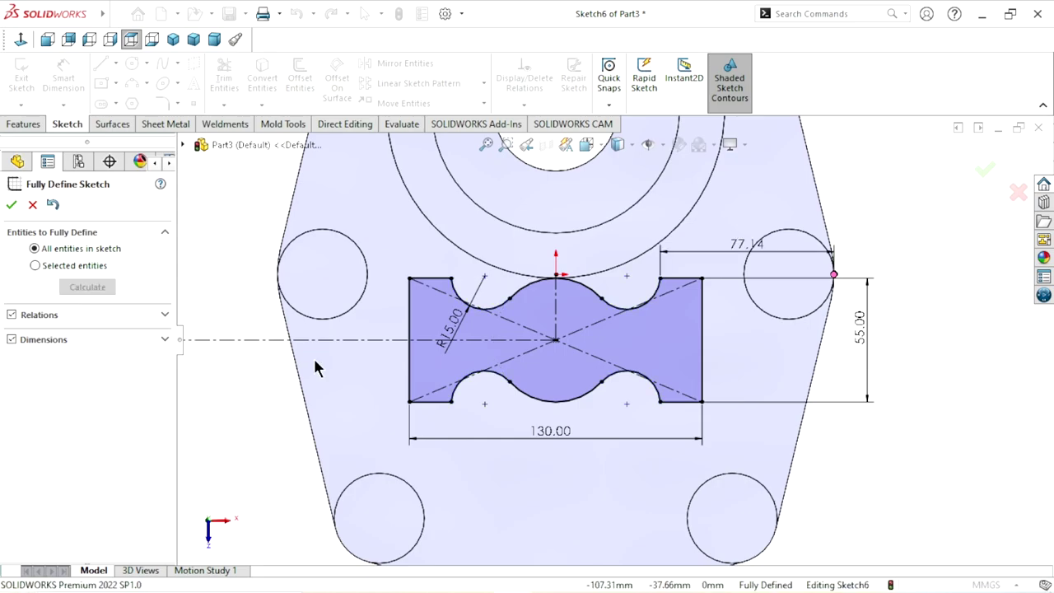
pyautogui.click(11, 207)
pyautogui.press('z')
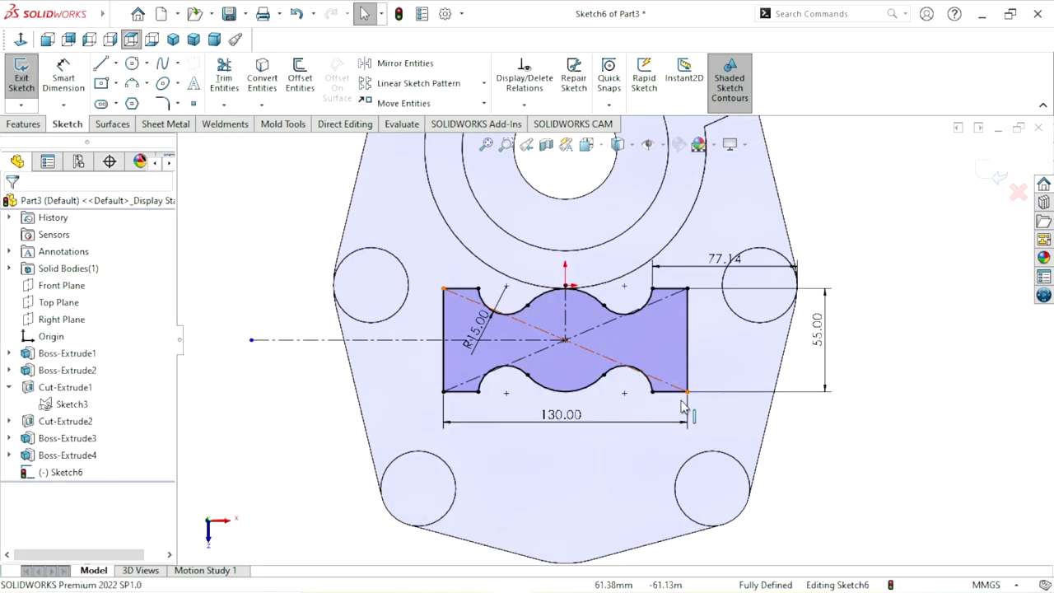
pyautogui.scroll(-2, 656, 354)
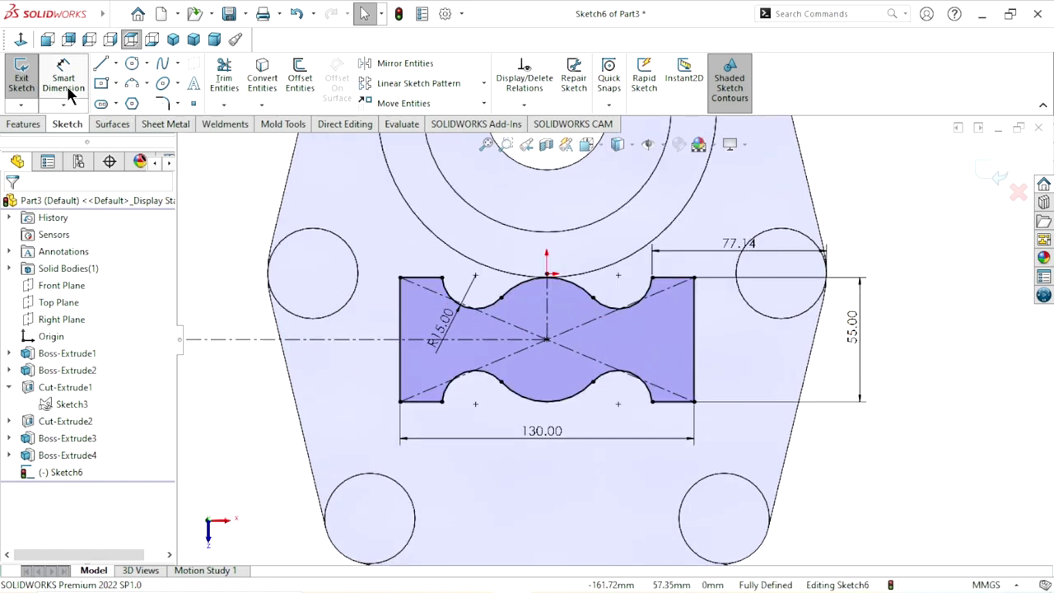
# - Try twice to add an 18.57 dimension on the top-left edge, cancelling it as redundant
pyautogui.click(64, 80)
pyautogui.click(407, 278)
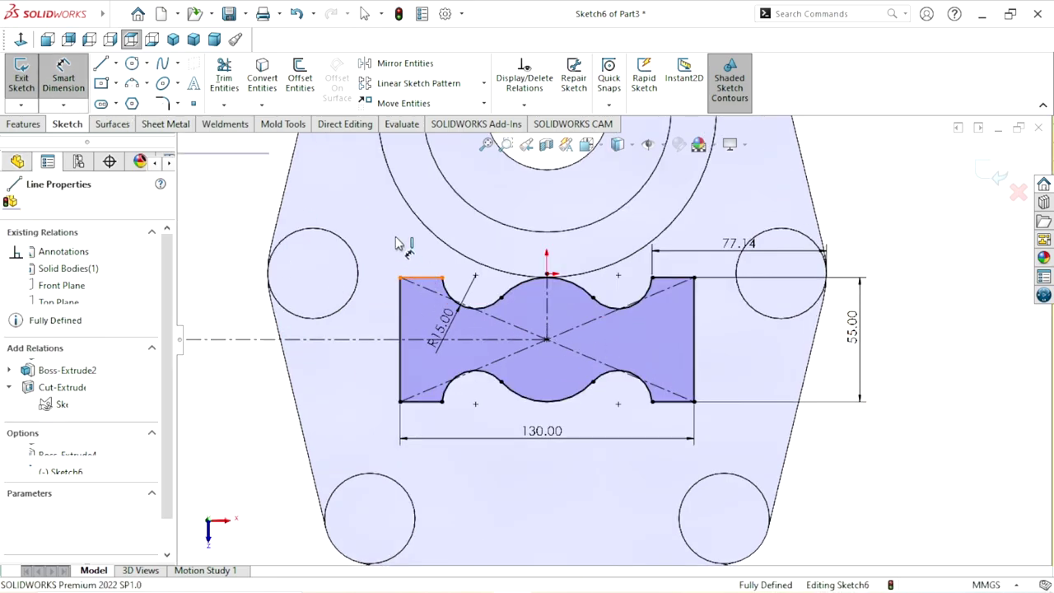
pyautogui.click(392, 244)
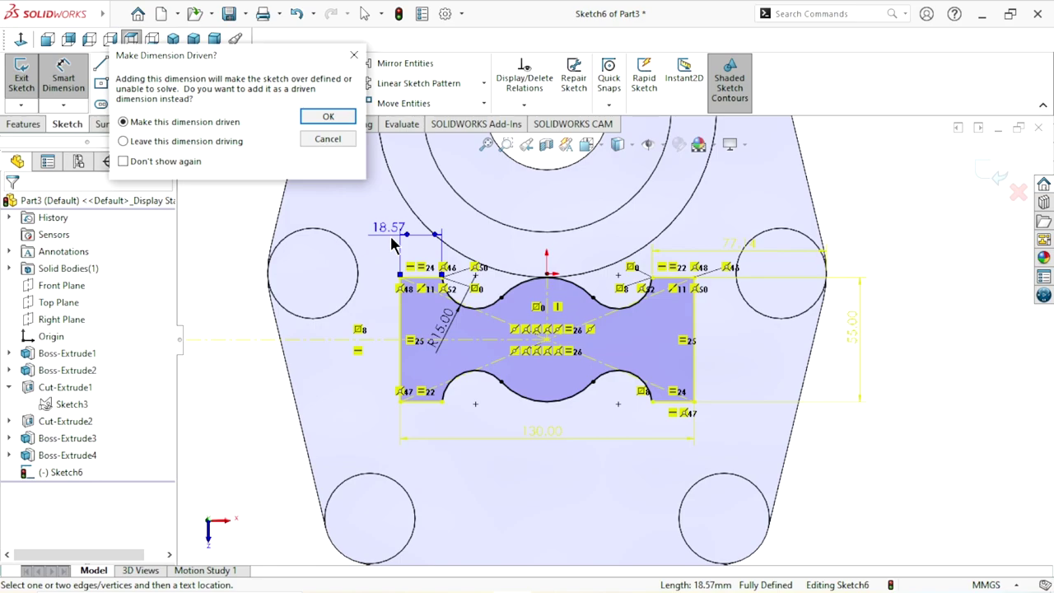
pyautogui.click(327, 139)
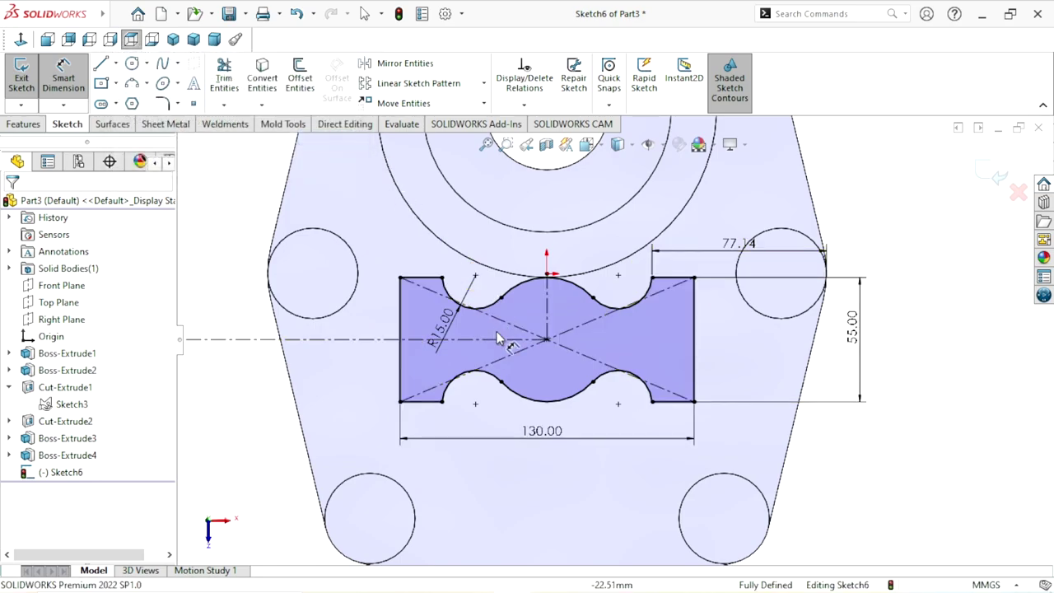
pyautogui.scroll(-3, 543, 296)
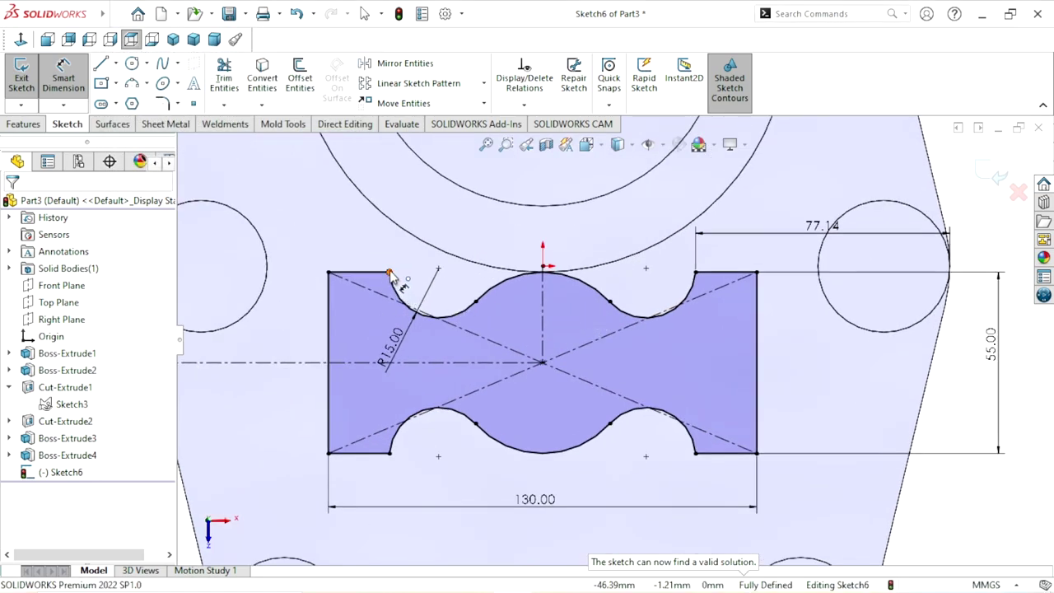
pyautogui.click(330, 274)
pyautogui.click(388, 273)
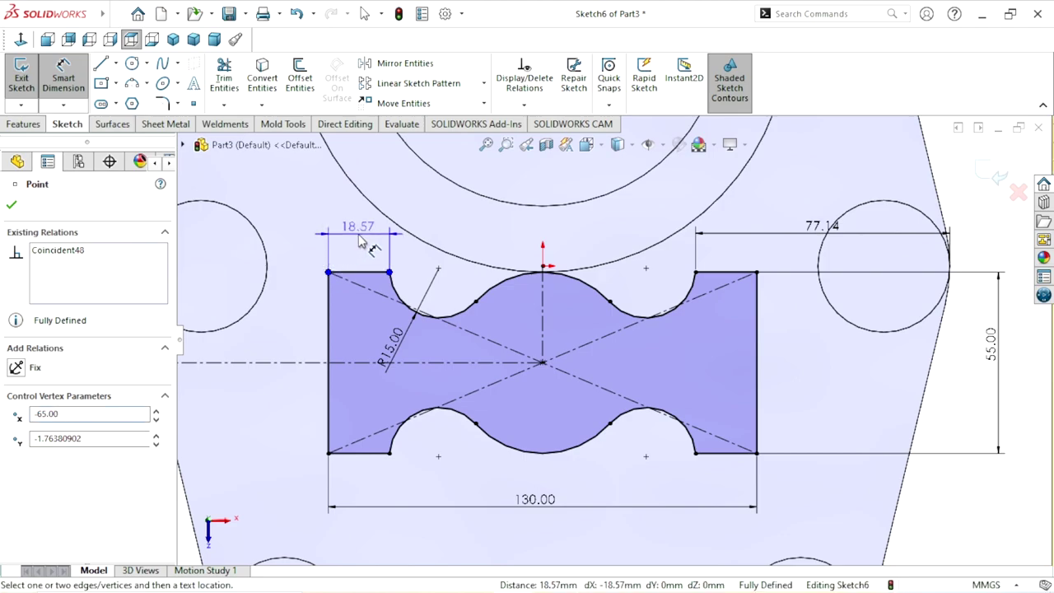
pyautogui.click(359, 241)
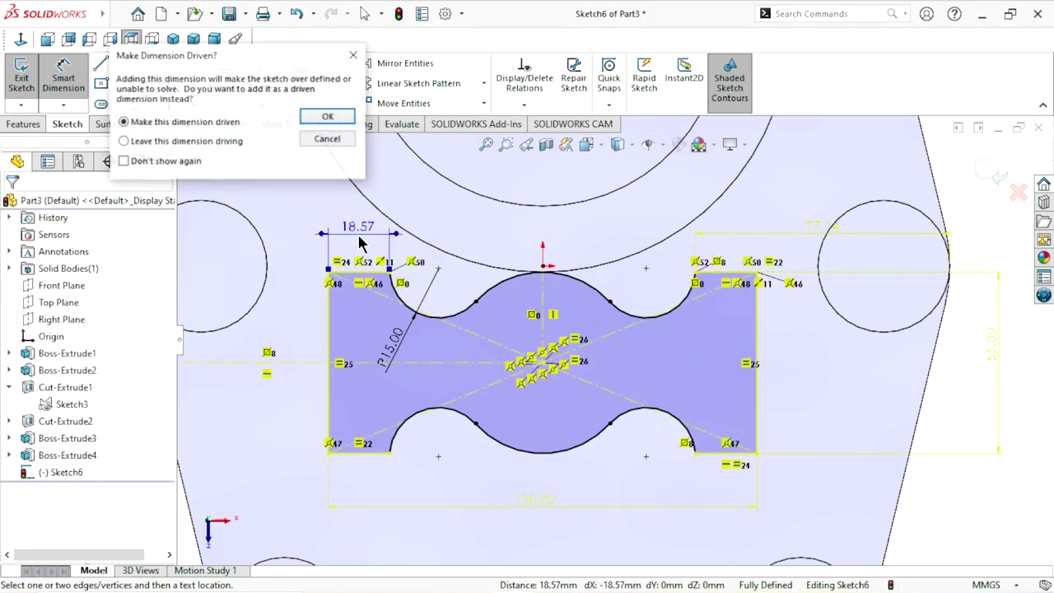
pyautogui.click(328, 138)
pyautogui.scroll(4, 580, 402)
pyautogui.scroll(2, 724, 387)
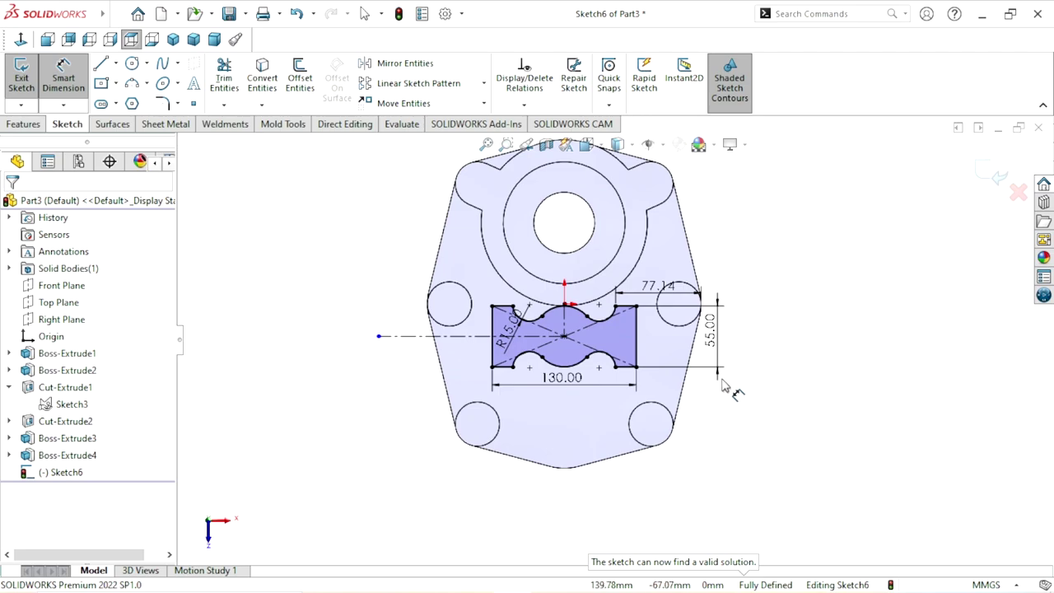
# - Tilt the view and start an Extruded Boss/Base from the scalloped Sketch6
pyautogui.moveTo(759, 416)
pyautogui.mouseDown(button='middle')
pyautogui.moveTo(730, 323)
pyautogui.moveTo(729, 360)
pyautogui.mouseUp(button='middle')
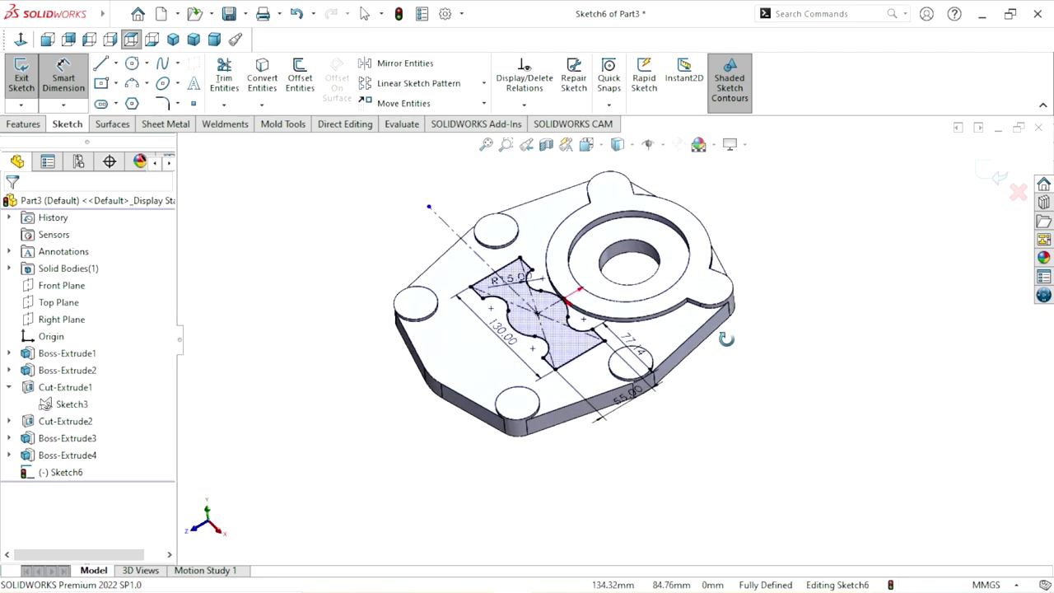
pyautogui.press('Escape')
pyautogui.press('Return')
pyautogui.scroll(-1, 692, 329)
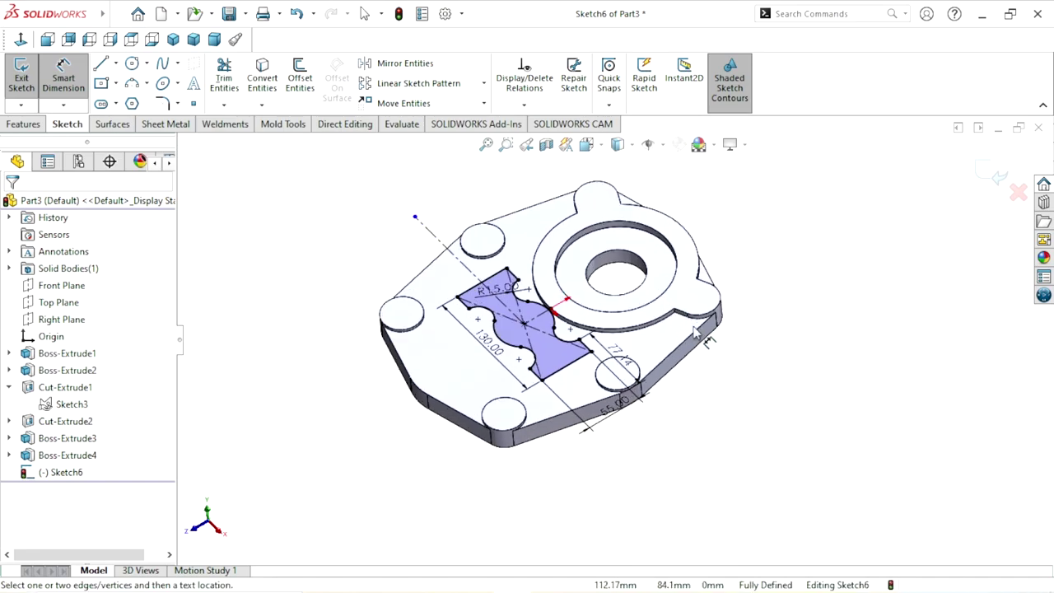
pyautogui.scroll(-2, 725, 280)
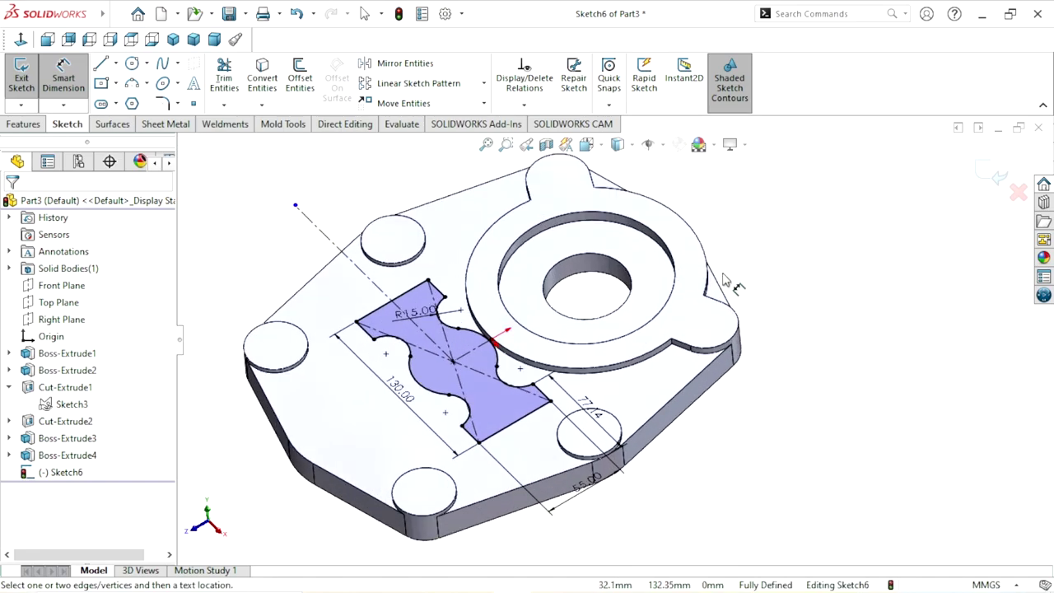
pyautogui.click(24, 125)
pyautogui.click(13, 104)
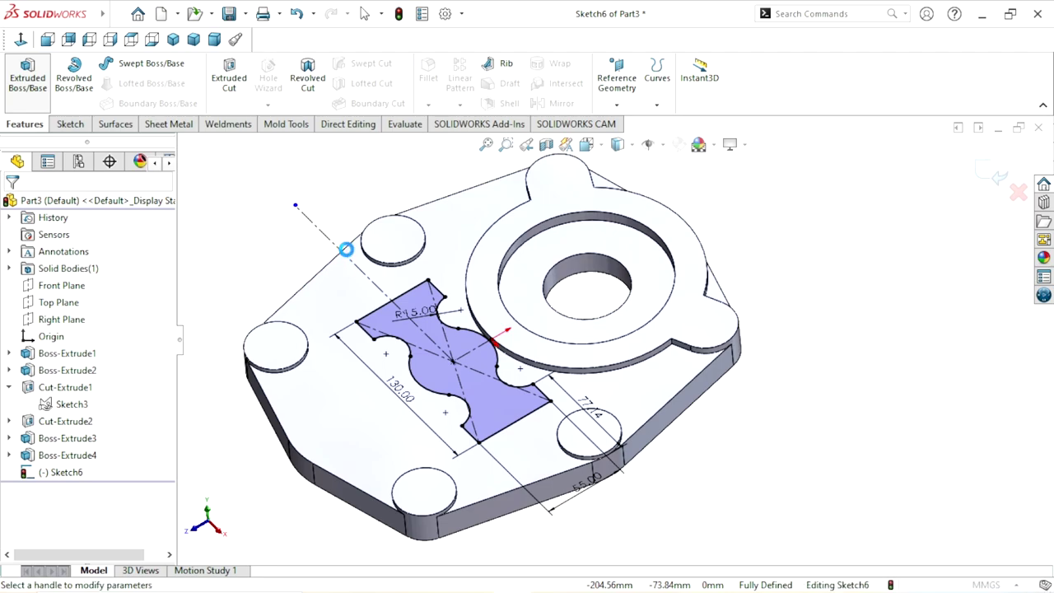
# - Set the Blind extrusion depth to 22 mm and try to confirm the boss
pyautogui.click(96, 353)
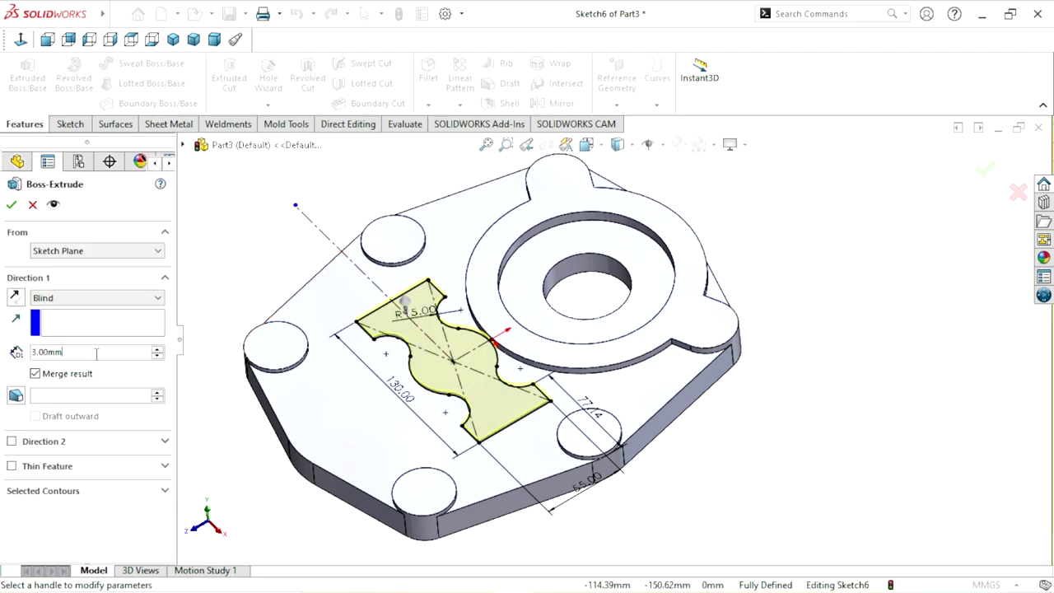
pyautogui.moveTo(96, 353); pyautogui.dragTo(6, 353)
pyautogui.write('22')
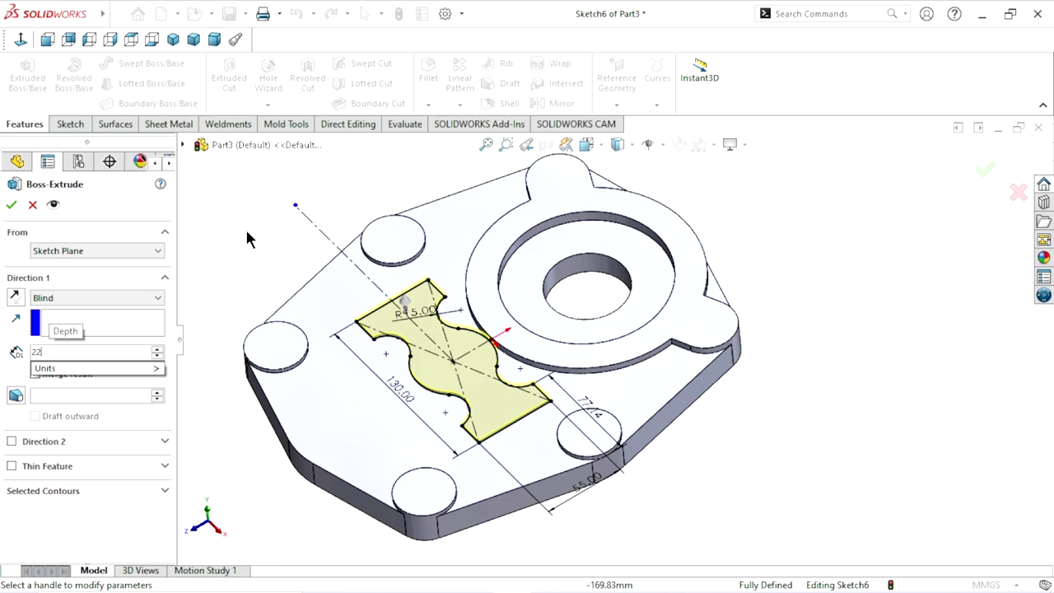
pyautogui.press('Return')
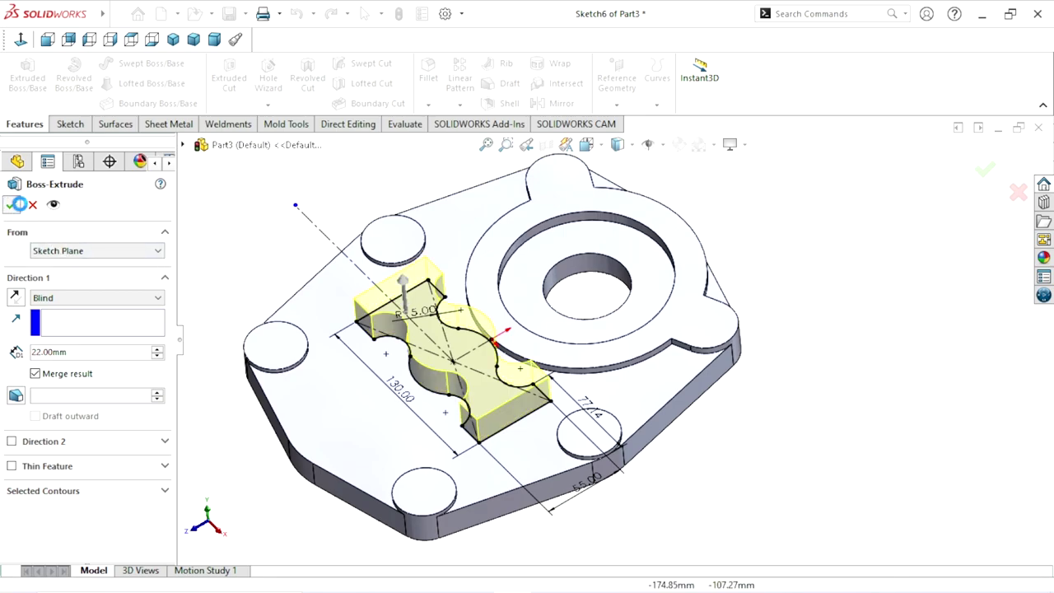
pyautogui.click(15, 204)
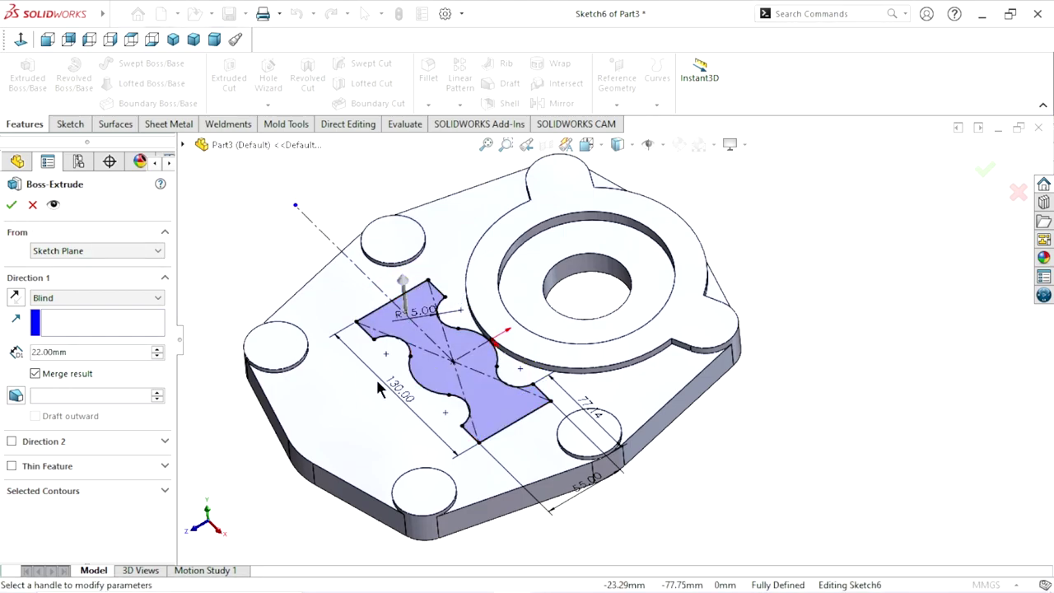
pyautogui.moveTo(375, 377)
pyautogui.mouseDown(button='middle')
pyautogui.moveTo(500, 427)
pyautogui.moveTo(535, 400)
pyautogui.mouseUp(button='middle')
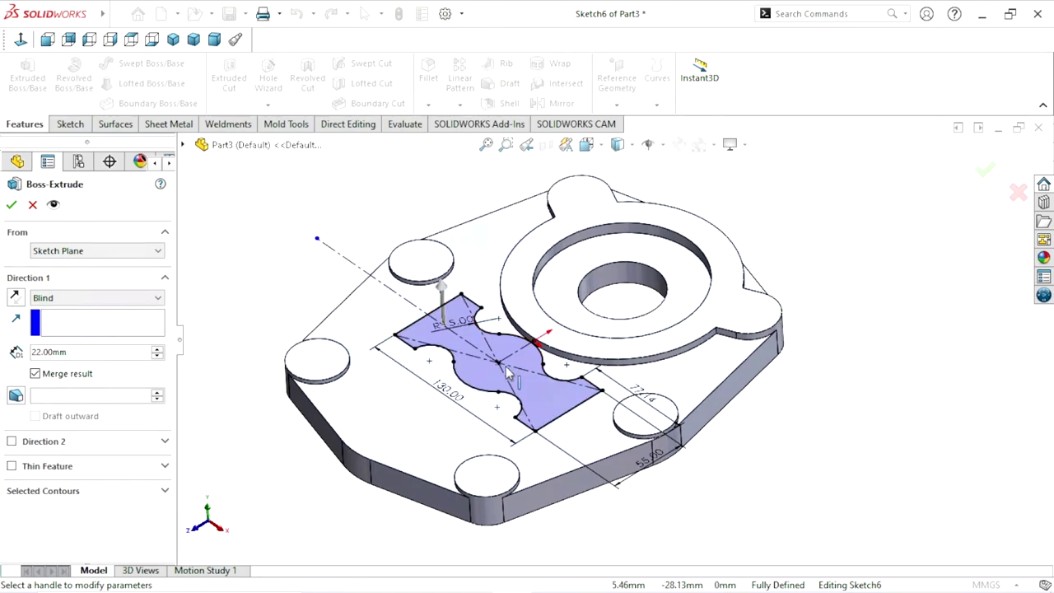
# - Extrude the boss 25 mm with Merge result unchecked, then select its top face
pyautogui.click(90, 353)
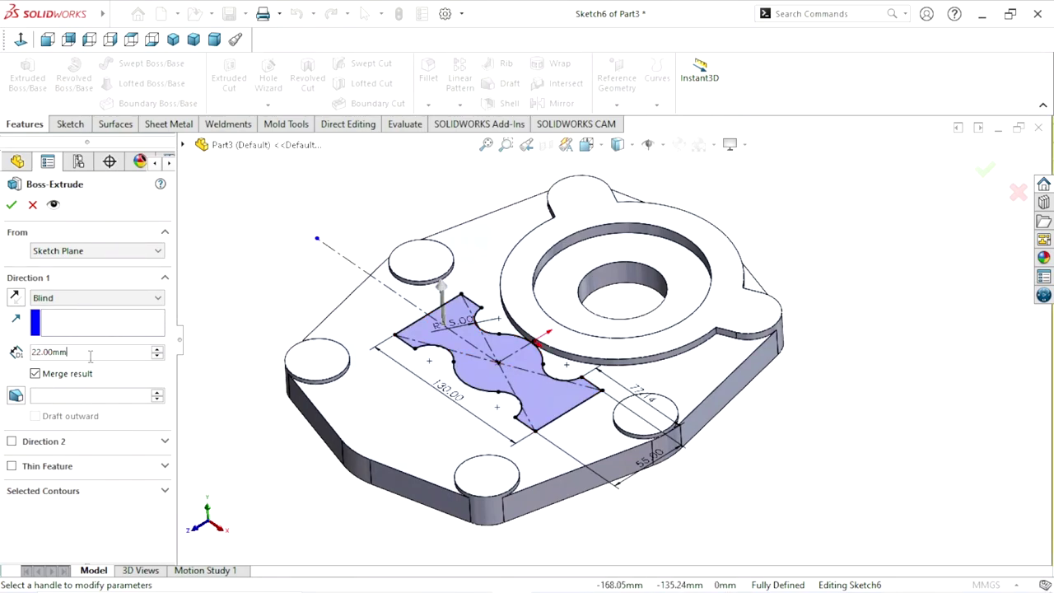
pyautogui.moveTo(91, 353); pyautogui.dragTo(1, 335)
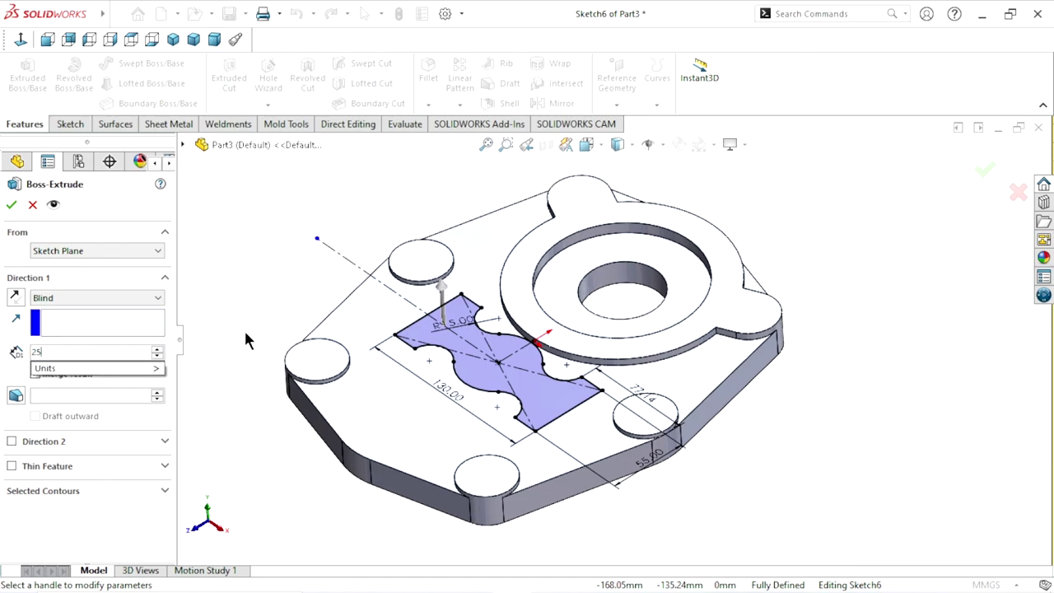
pyautogui.press('Return')
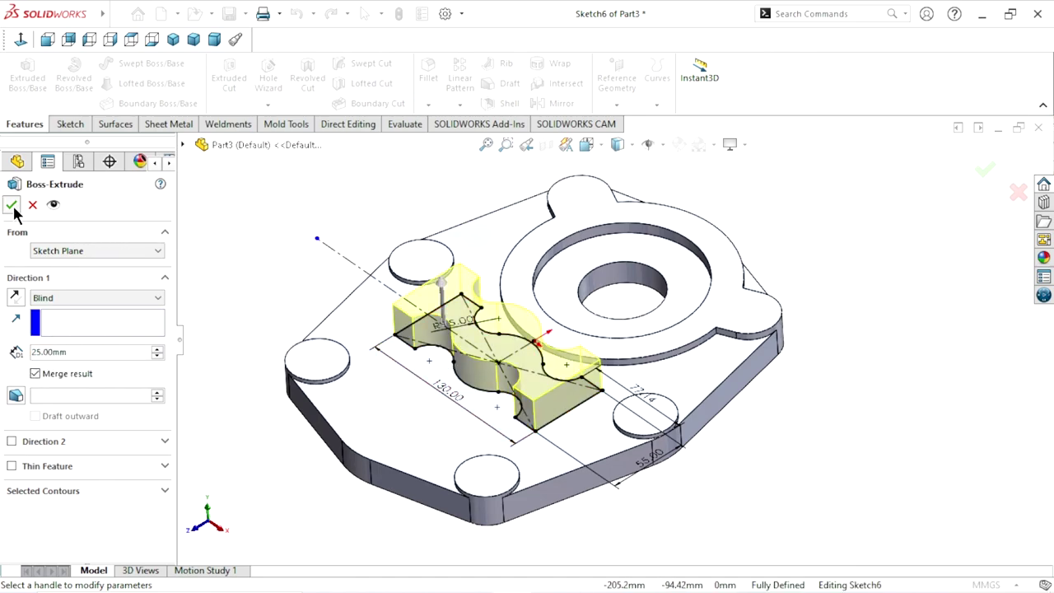
pyautogui.click(12, 205)
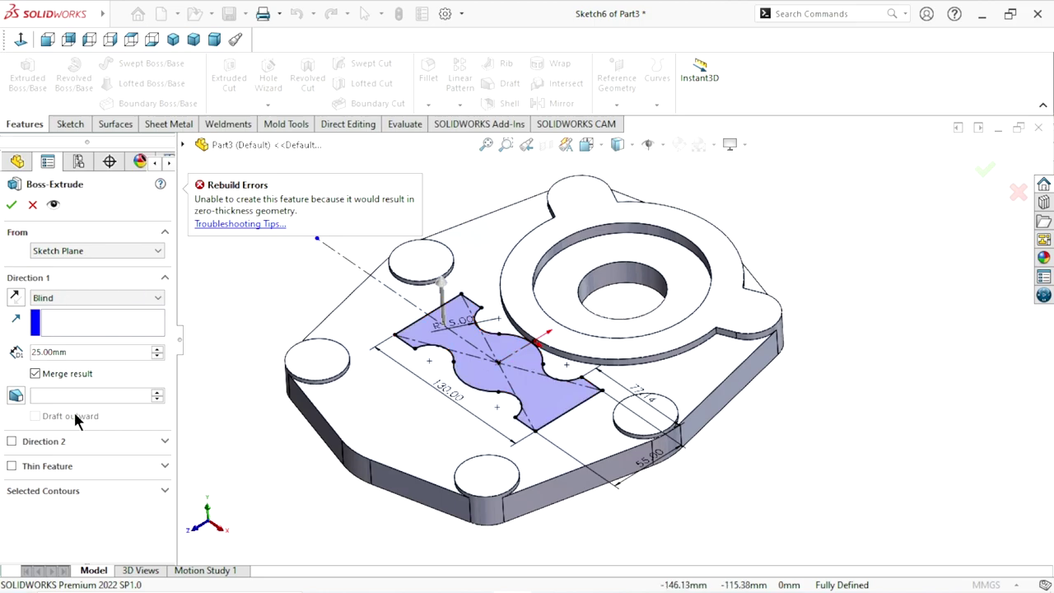
pyautogui.click(36, 373)
pyautogui.click(11, 208)
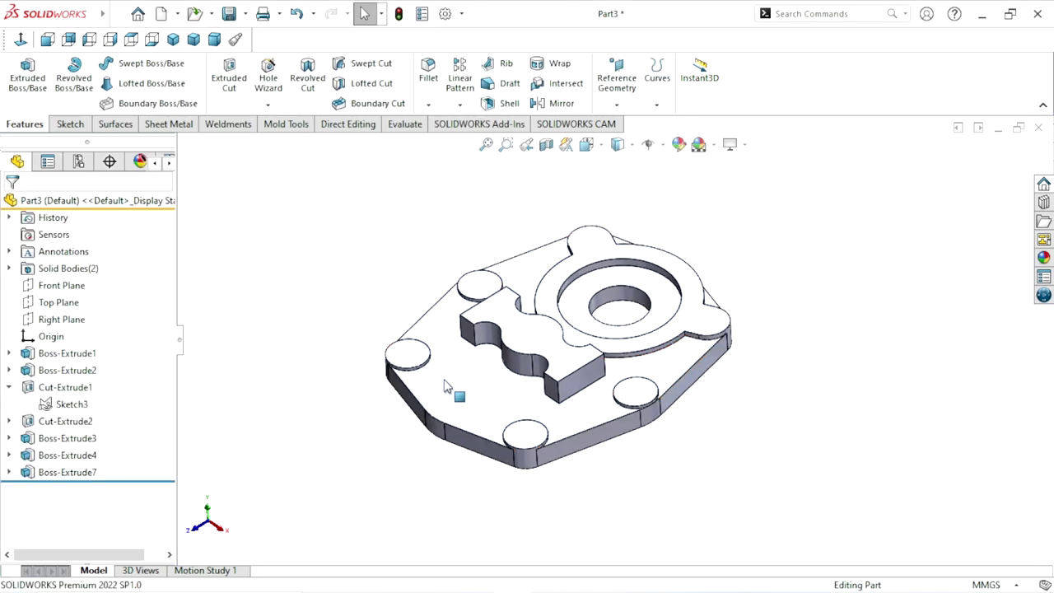
pyautogui.click(565, 388)
pyautogui.moveTo(565, 388)
pyautogui.mouseDown(button='middle')
pyautogui.moveTo(536, 384)
pyautogui.moveTo(521, 470)
pyautogui.moveTo(548, 442)
pyautogui.moveTo(573, 369)
pyautogui.moveTo(606, 370)
pyautogui.mouseUp(button='middle')
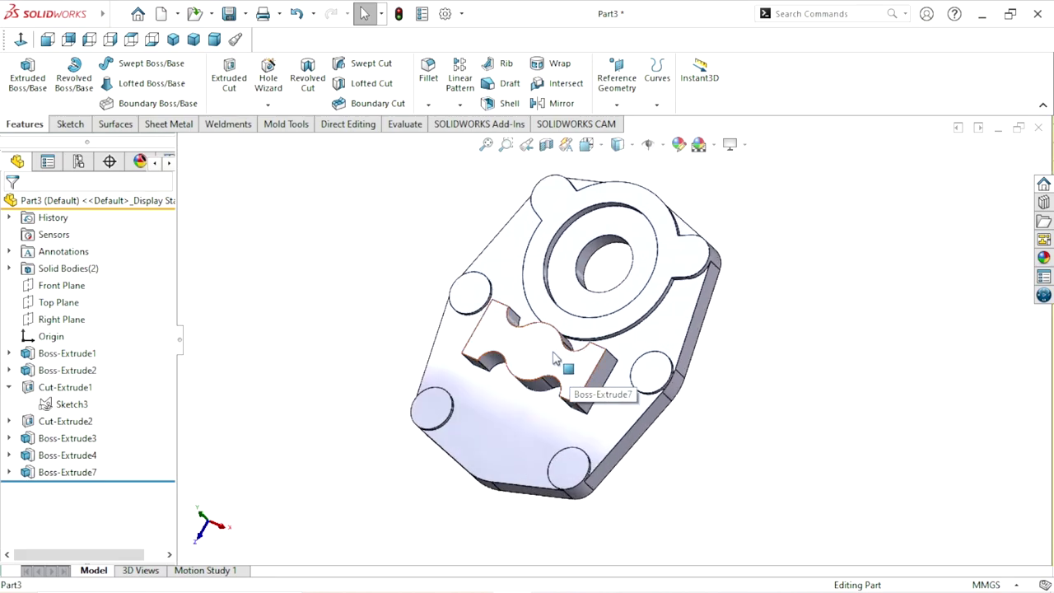
pyautogui.click(554, 356)
# - Sketch a circle at the centre of the boss's top face
pyautogui.click(589, 306)
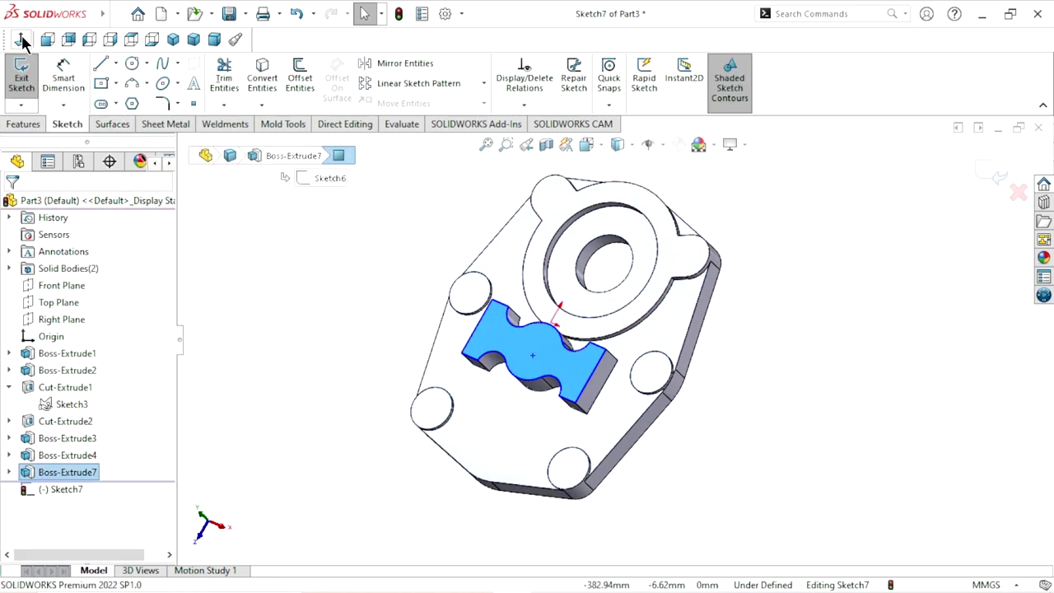
pyautogui.scroll(-2, 665, 354)
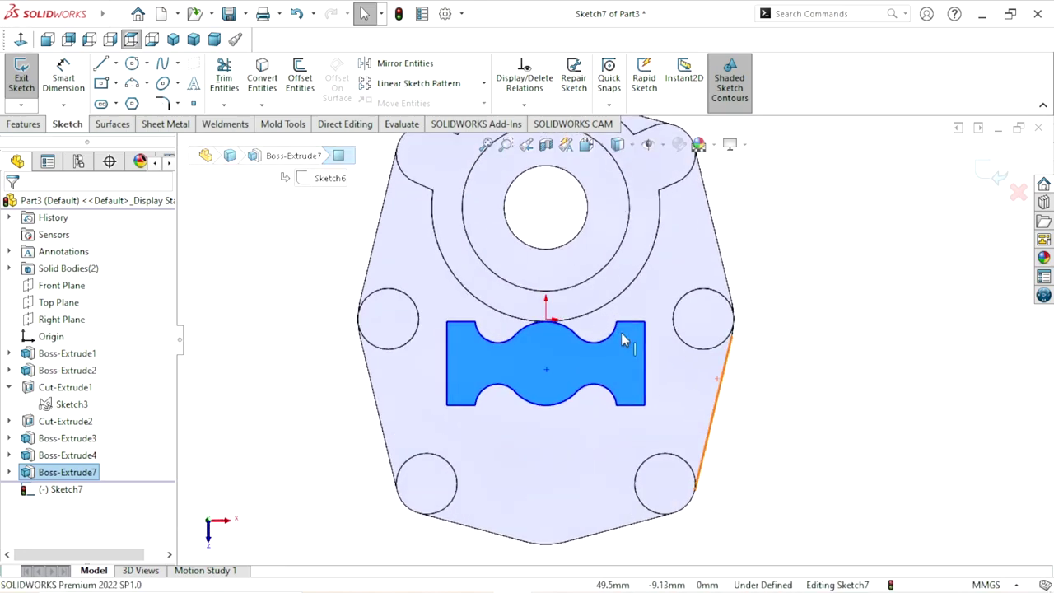
pyautogui.scroll(-2, 665, 354)
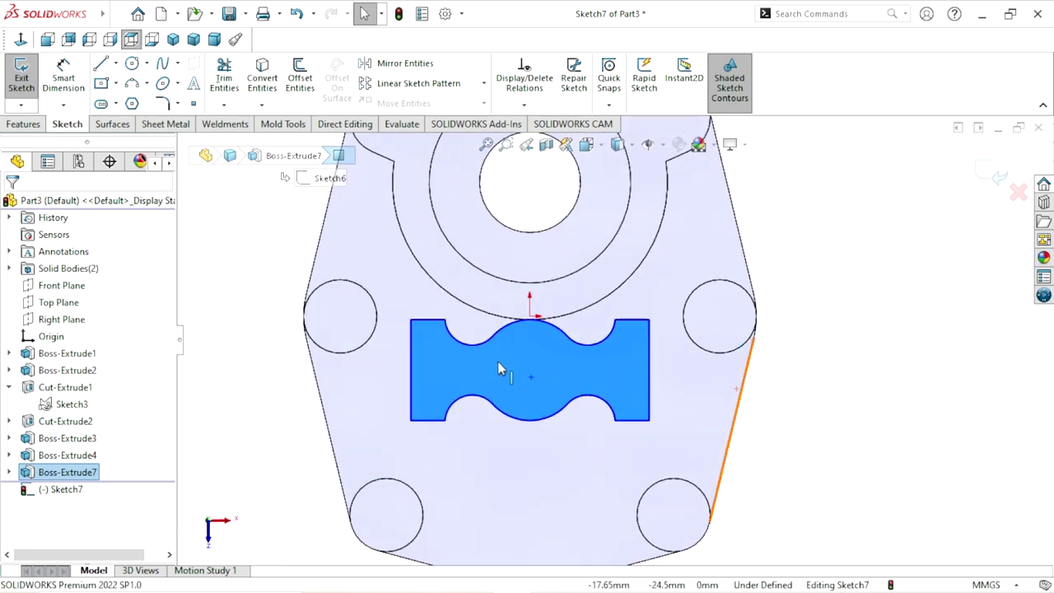
pyautogui.click(130, 63)
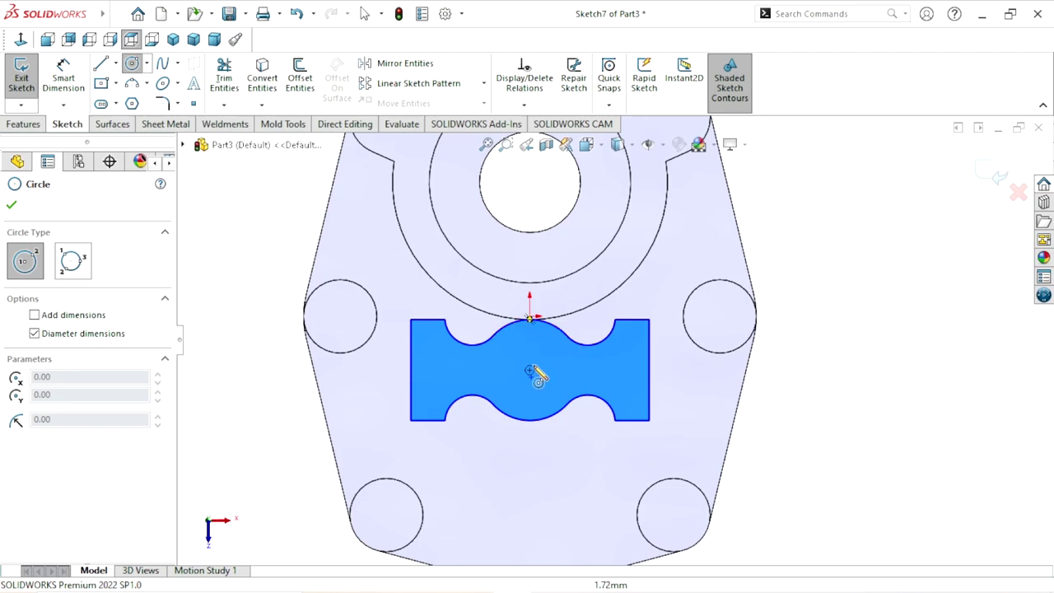
pyautogui.click(530, 370)
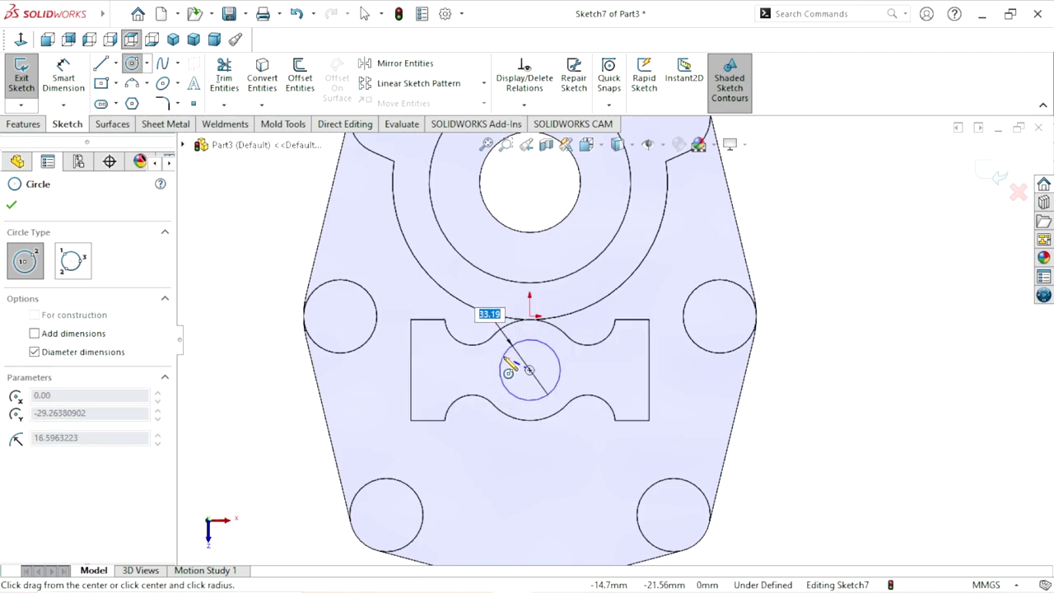
pyautogui.click(496, 351)
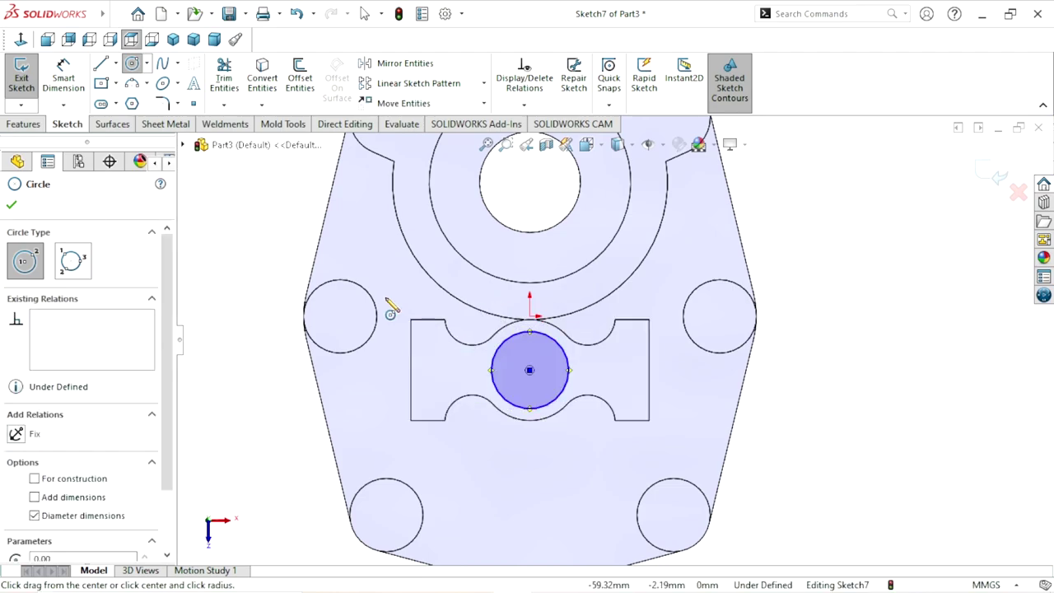
# - Dimension the circle to Ø40 mm and start an Extruded Cut from the sketch
pyautogui.click(63, 76)
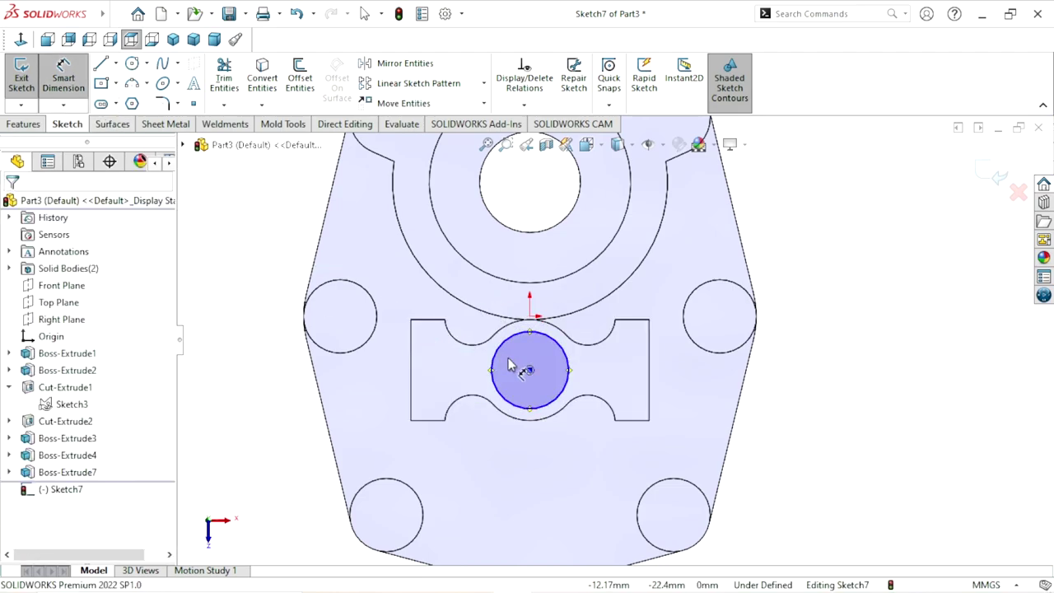
pyautogui.click(568, 379)
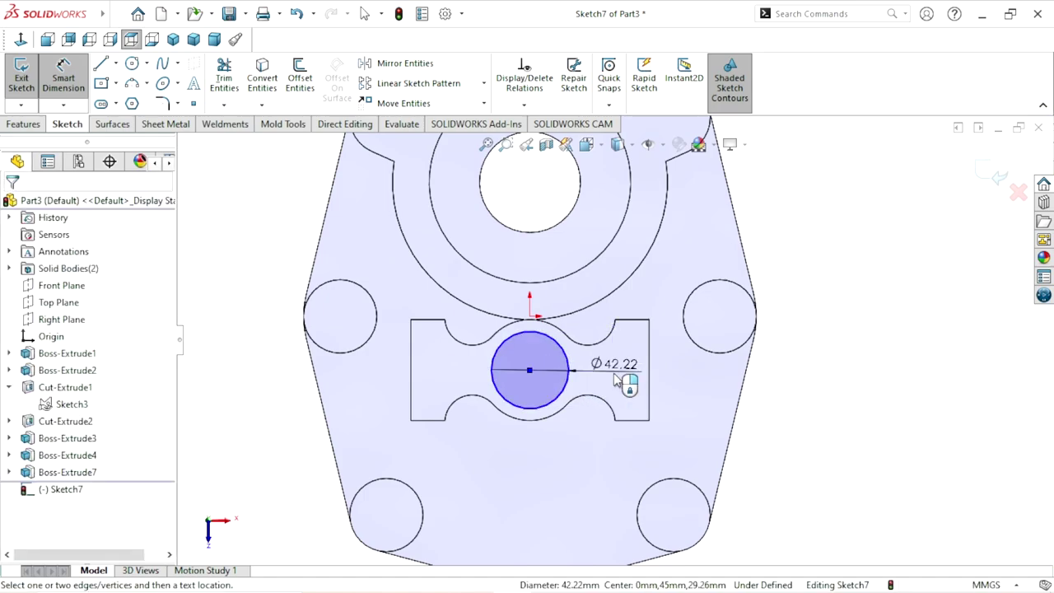
pyautogui.click(618, 375)
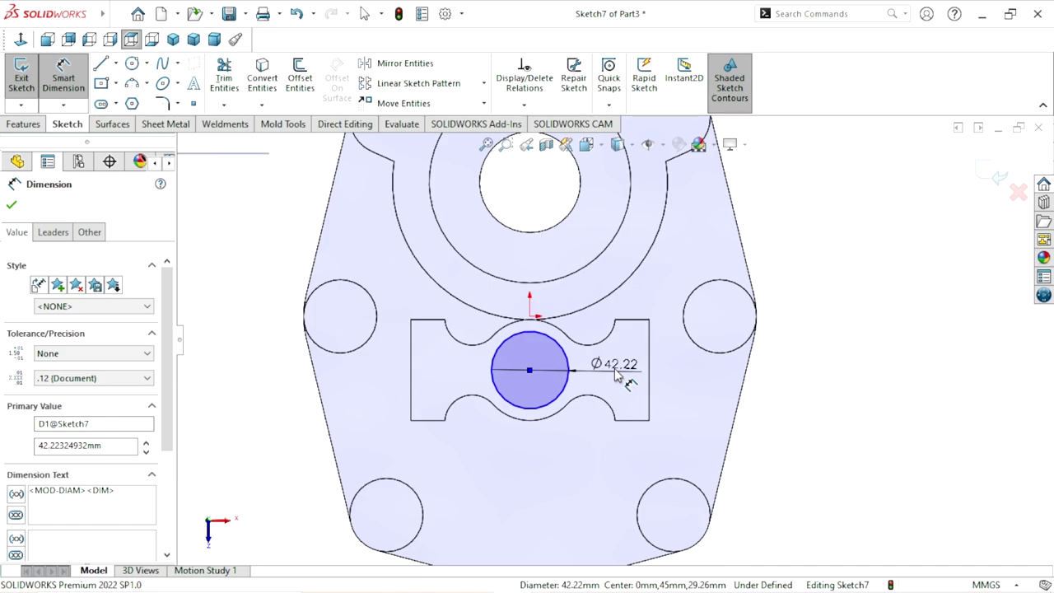
pyautogui.write('40')
pyautogui.click(548, 350)
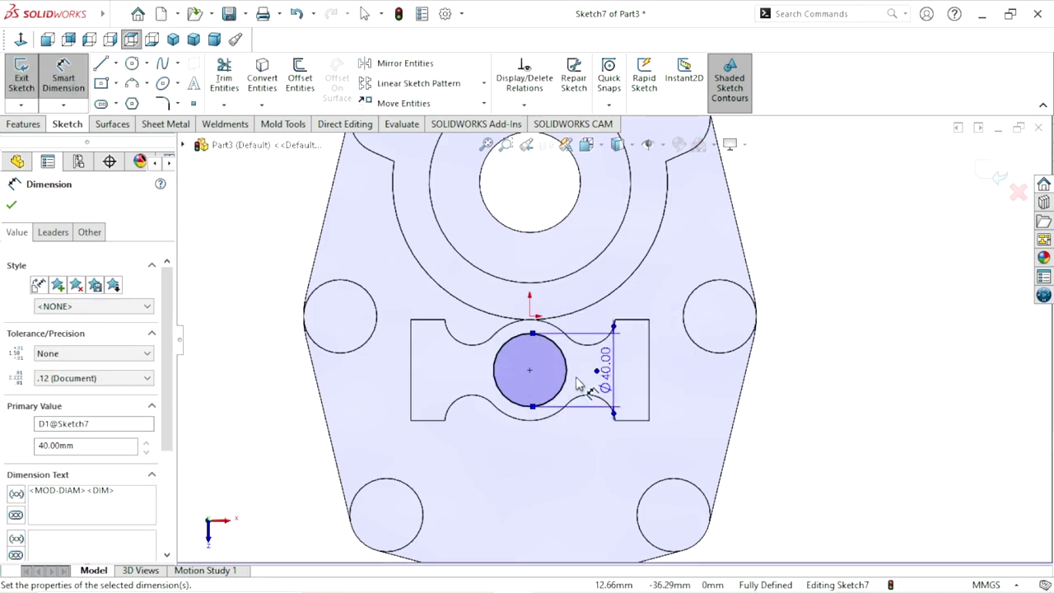
pyautogui.scroll(2, 599, 358)
pyautogui.click(12, 206)
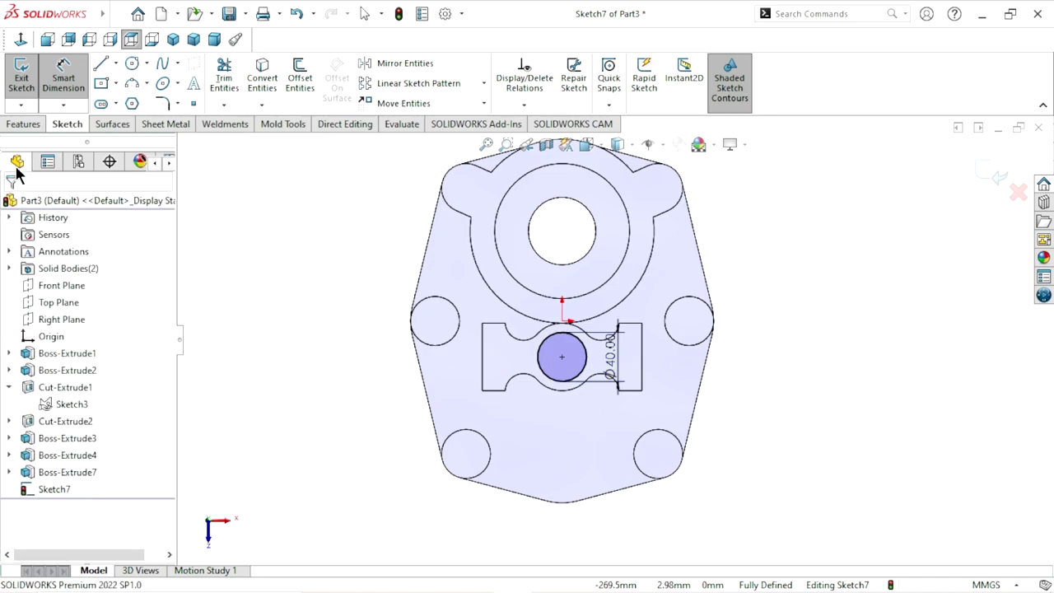
pyautogui.click(23, 128)
pyautogui.click(229, 84)
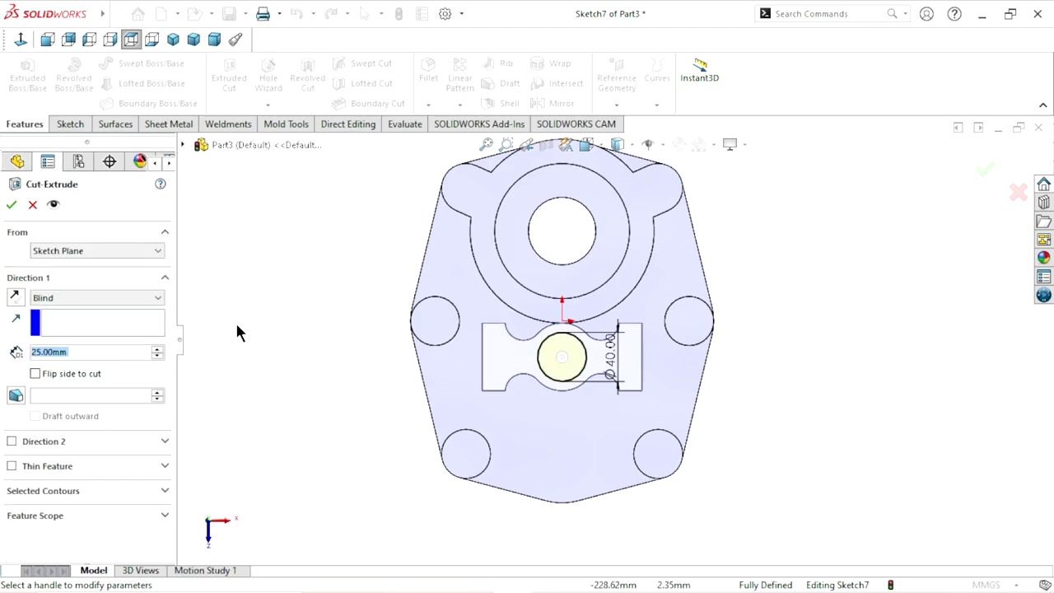
# - Set the cut end condition to Through All and create the Ø40 hole
pyautogui.click(84, 298)
pyautogui.click(91, 323)
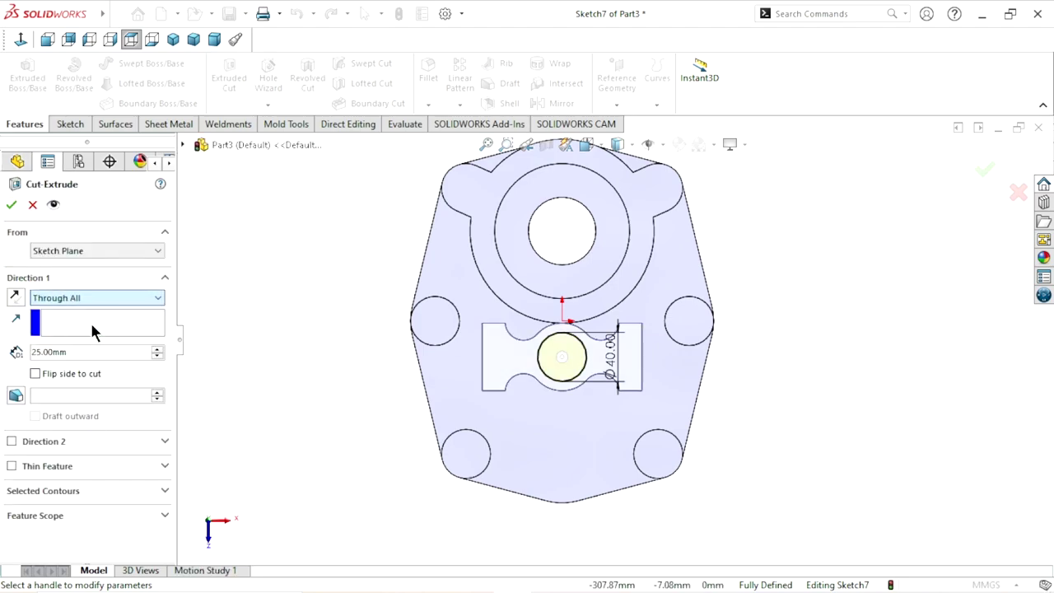
pyautogui.click(8, 204)
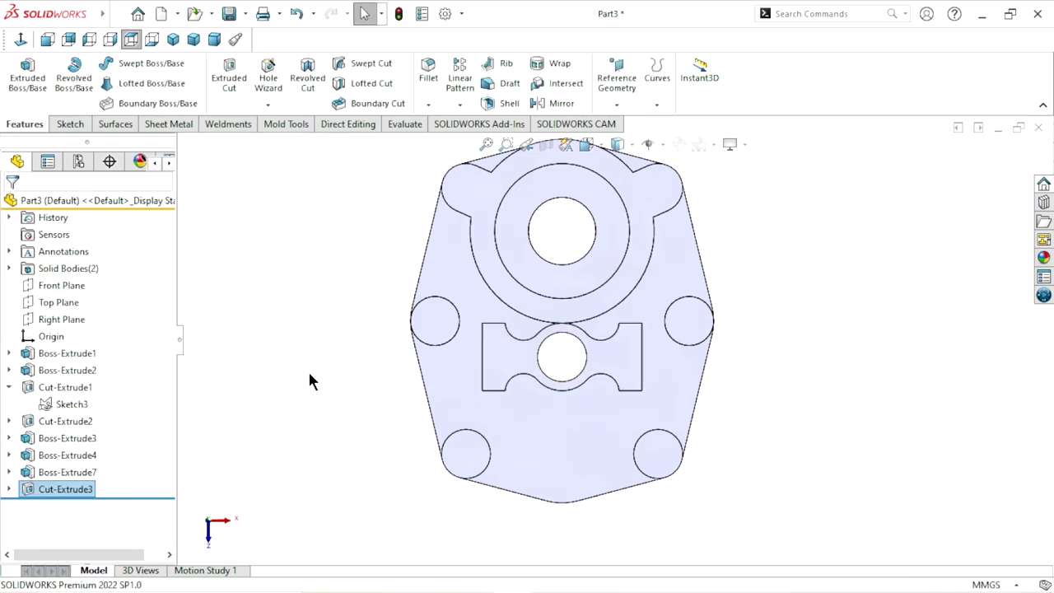
# - Orbit the part to inspect the hole and select the left lug's top face
pyautogui.moveTo(319, 384)
pyautogui.mouseDown(button='middle')
pyautogui.moveTo(480, 395)
pyautogui.moveTo(432, 372)
pyautogui.moveTo(354, 294)
pyautogui.moveTo(387, 299)
pyautogui.moveTo(376, 271)
pyautogui.moveTo(387, 280)
pyautogui.mouseUp(button='middle')
pyautogui.scroll(3, 619, 346)
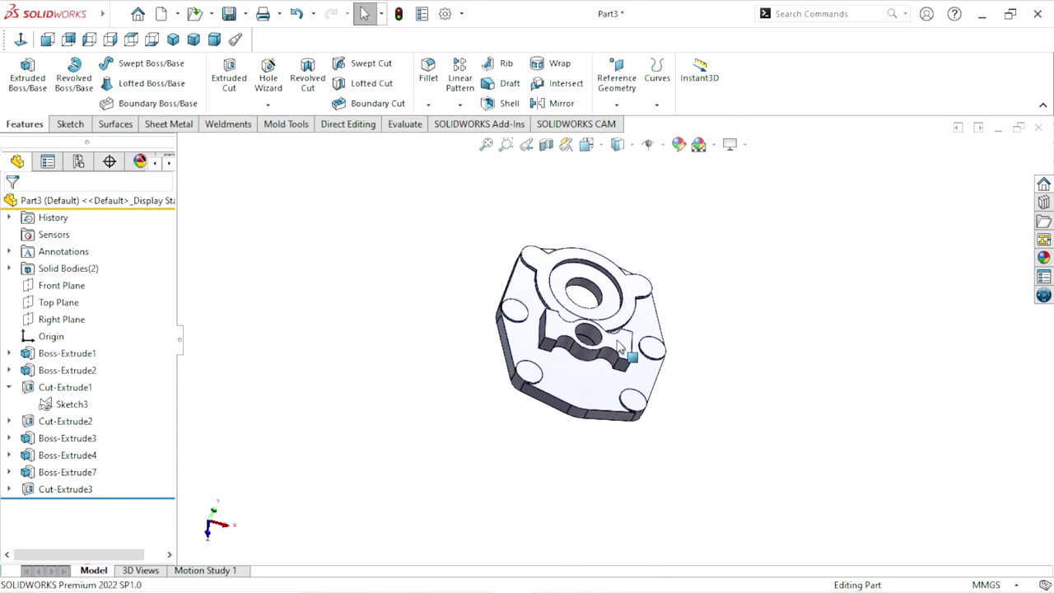
pyautogui.scroll(-2, 619, 346)
pyautogui.moveTo(769, 313)
pyautogui.mouseDown(button='middle')
pyautogui.moveTo(654, 395)
pyautogui.moveTo(656, 422)
pyautogui.moveTo(683, 453)
pyautogui.moveTo(680, 364)
pyautogui.mouseUp(button='middle')
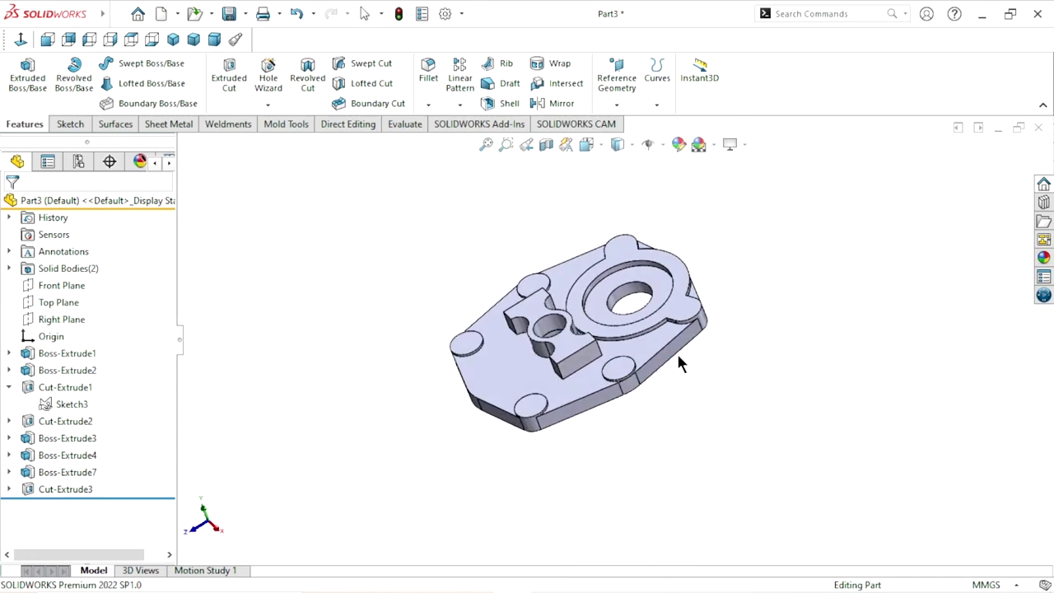
pyautogui.scroll(-1, 669, 345)
pyautogui.scroll(1, 673, 363)
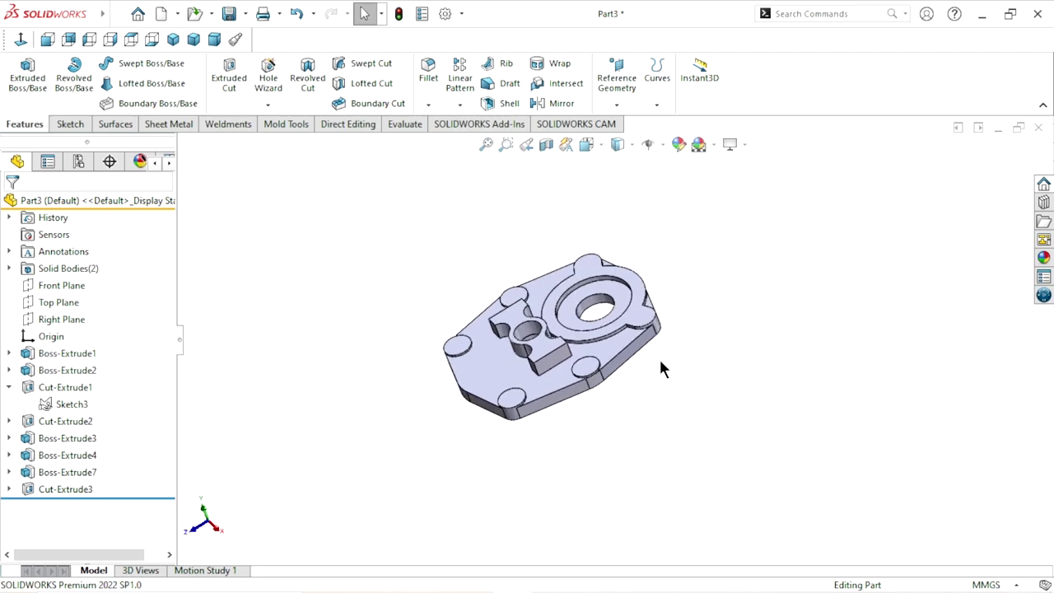
pyautogui.scroll(1, 638, 367)
pyautogui.moveTo(635, 365)
pyautogui.mouseDown(button='middle')
pyautogui.moveTo(531, 356)
pyautogui.moveTo(604, 395)
pyautogui.moveTo(581, 405)
pyautogui.mouseUp(button='middle')
pyautogui.scroll(2, 588, 379)
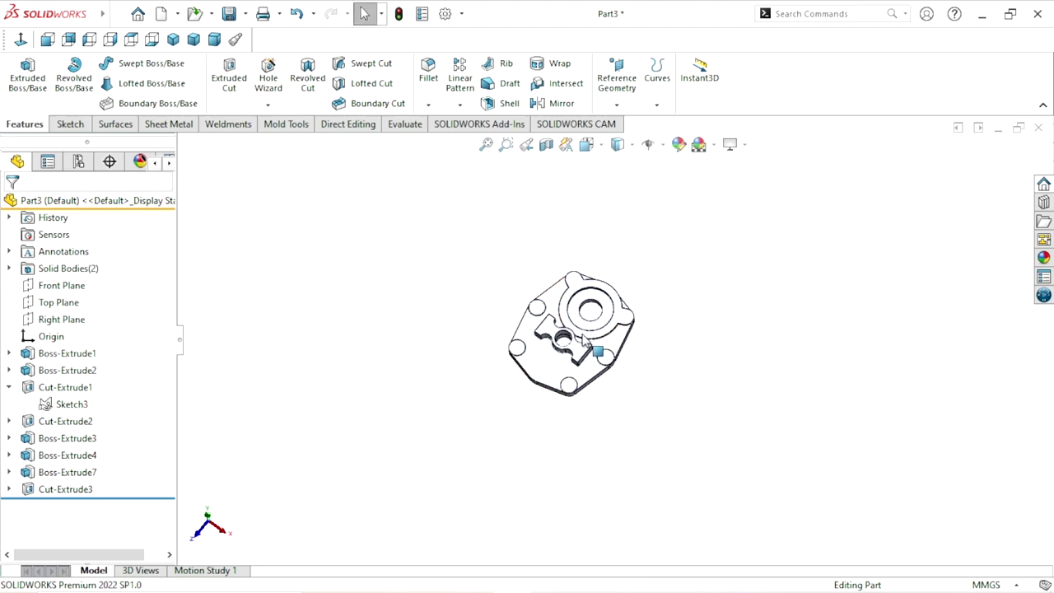
pyautogui.scroll(-4, 583, 340)
pyautogui.click(482, 274)
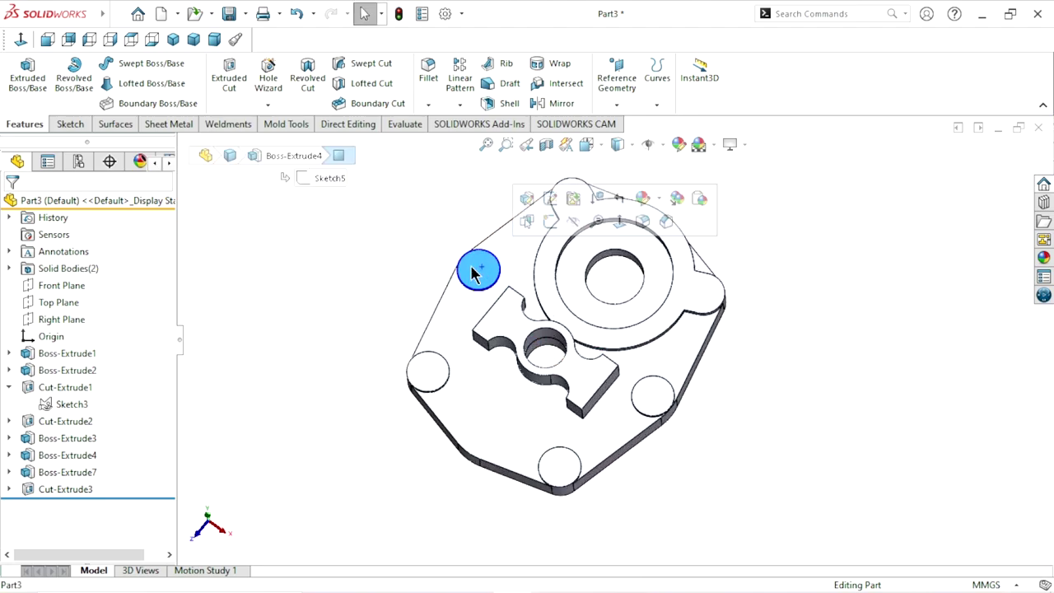
# - Set up a straight Hole Wizard hole of type Drill sizes on the left lug face
pyautogui.click(20, 39)
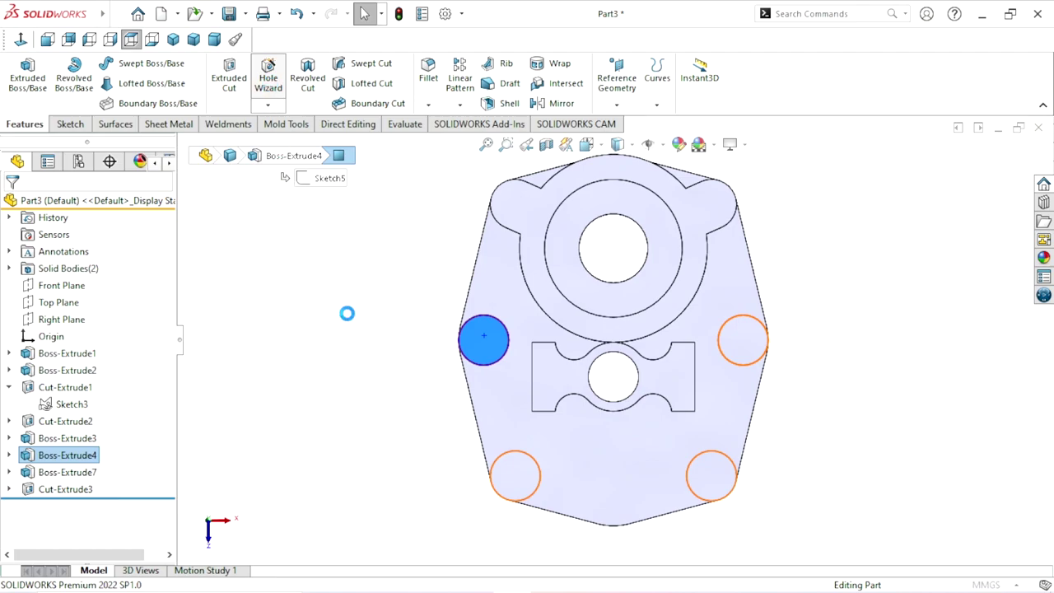
pyautogui.click(609, 304)
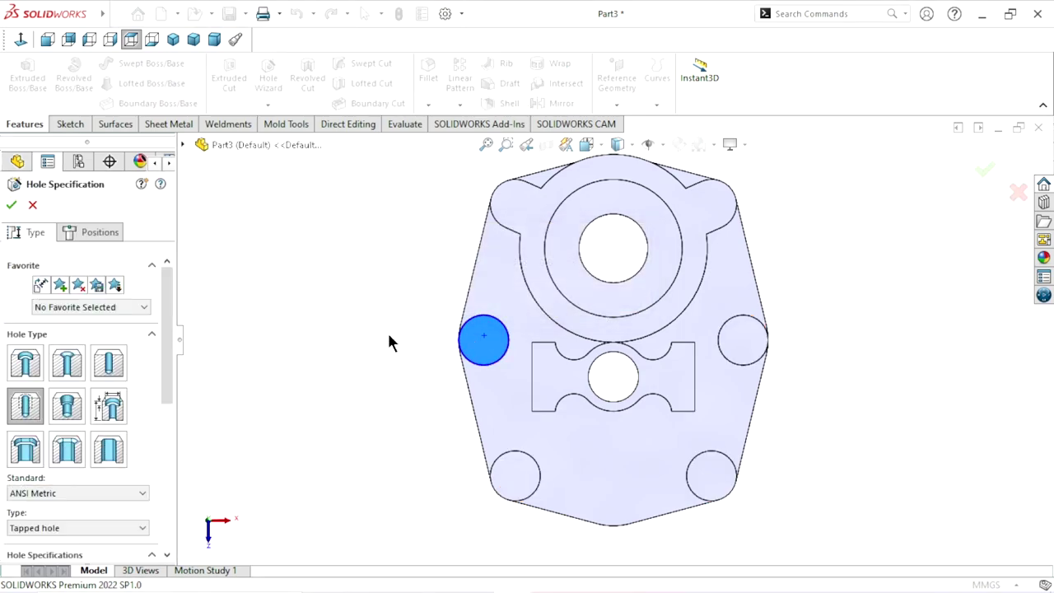
pyautogui.click(123, 368)
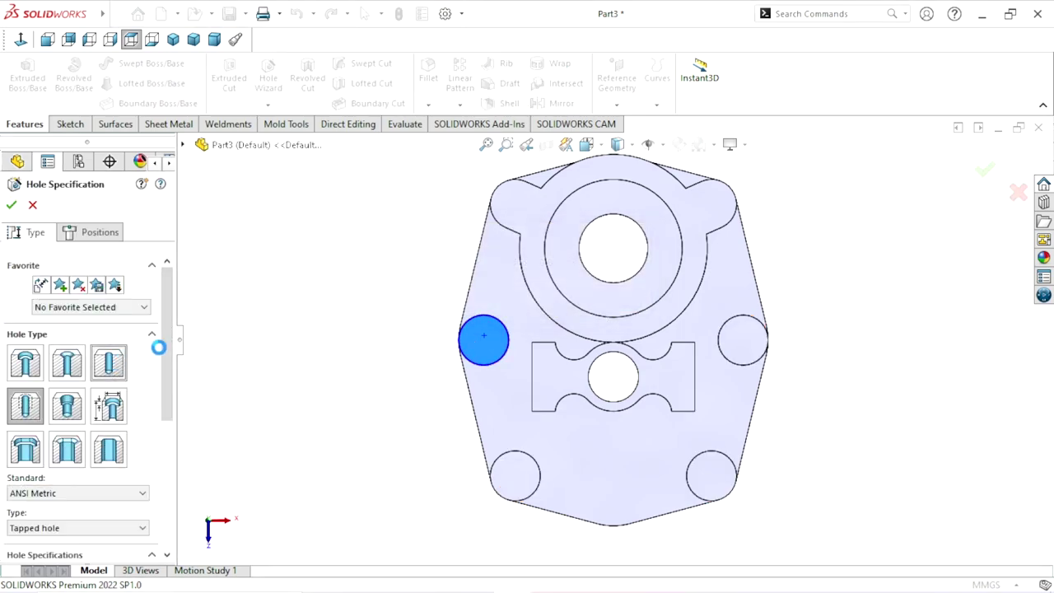
pyautogui.moveTo(170, 333); pyautogui.dragTo(172, 453)
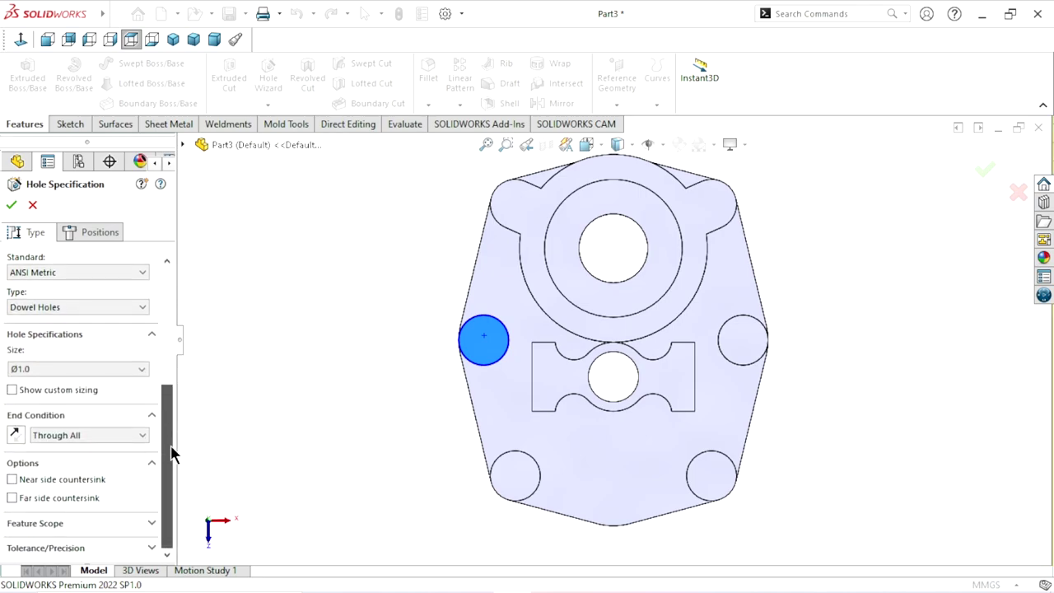
pyautogui.click(78, 307)
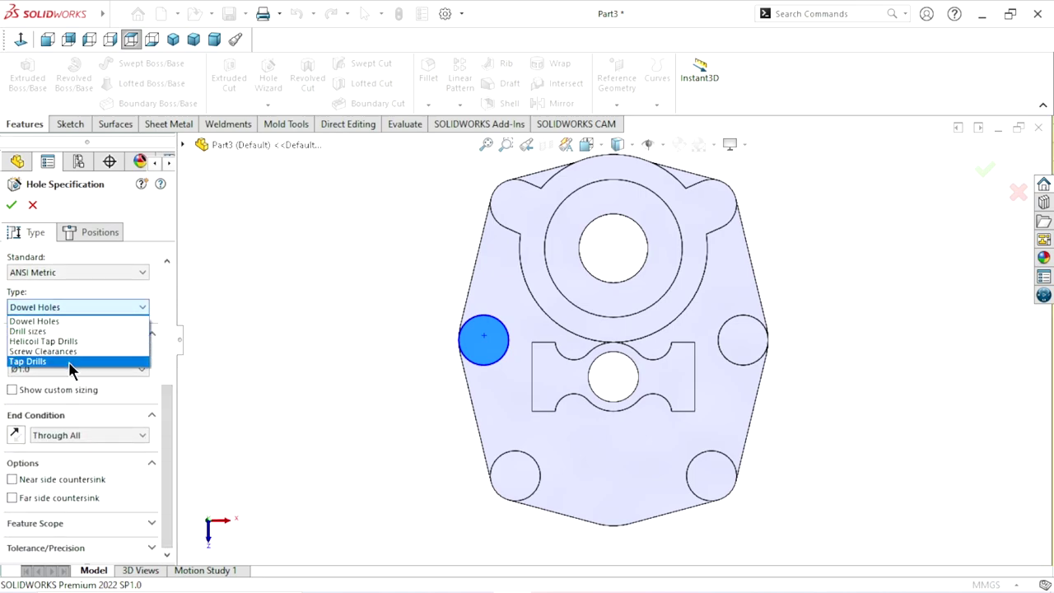
pyautogui.click(70, 331)
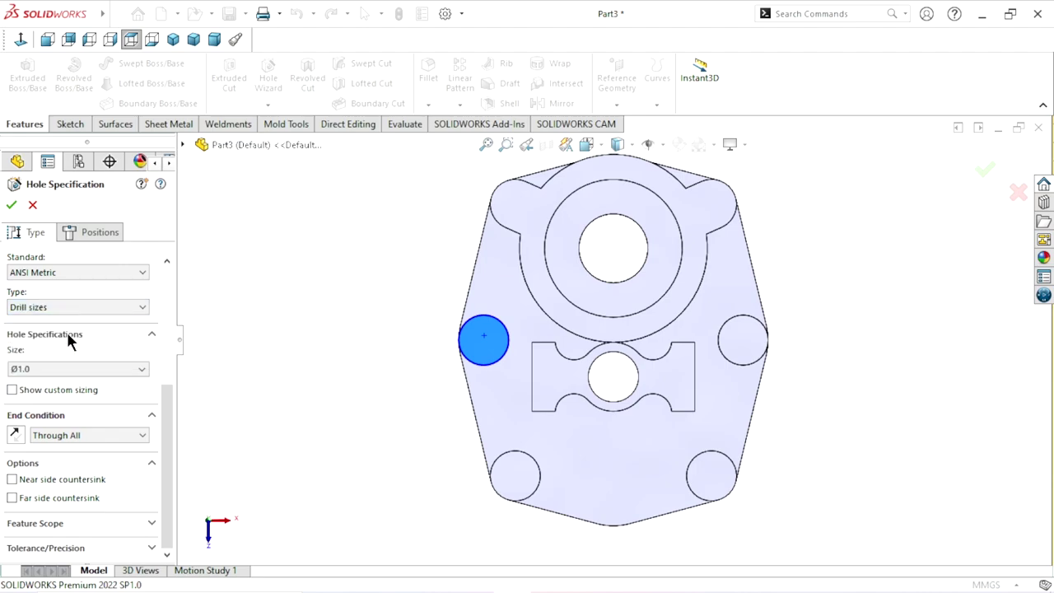
# - Set the hole size to Ø14.0 with an Up To Next end condition
pyautogui.click(132, 368)
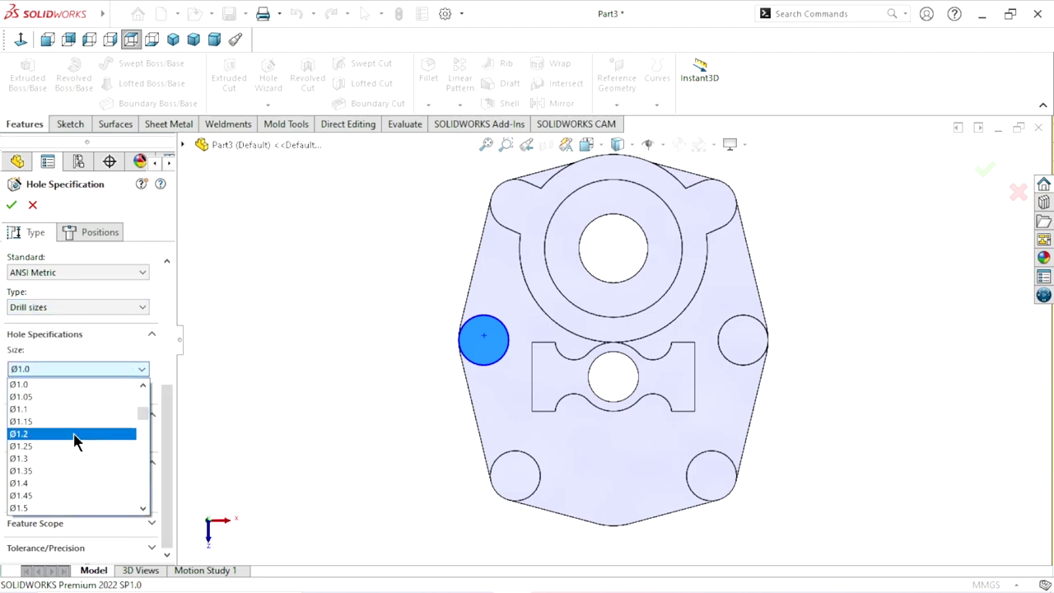
pyautogui.scroll(-8, 53, 463)
pyautogui.scroll(-6, 54, 462)
pyautogui.scroll(-6, 54, 447)
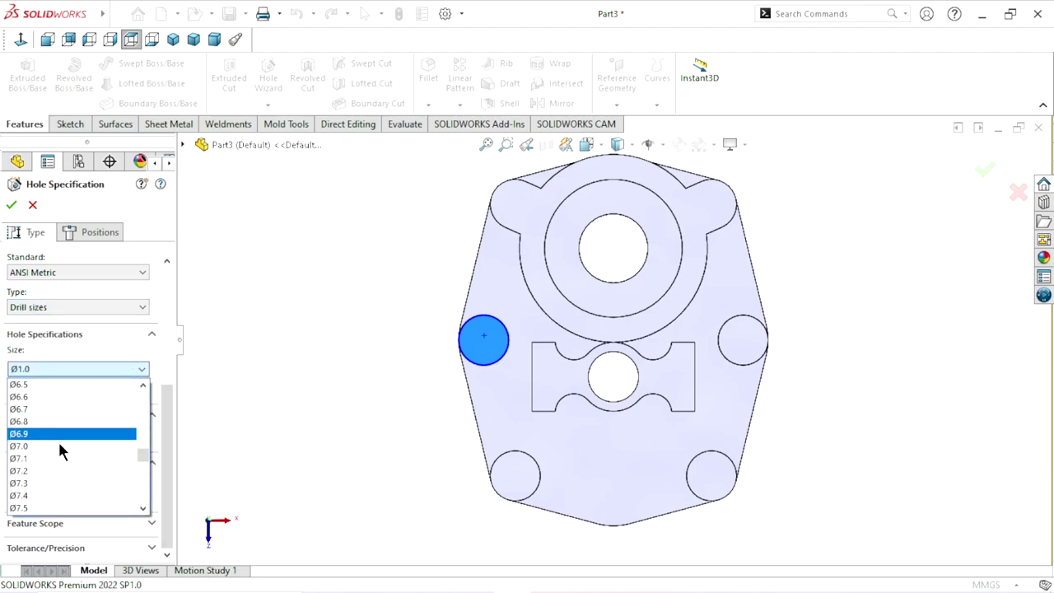
pyautogui.scroll(-6, 58, 439)
pyautogui.scroll(-6, 61, 434)
pyautogui.scroll(-2, 63, 435)
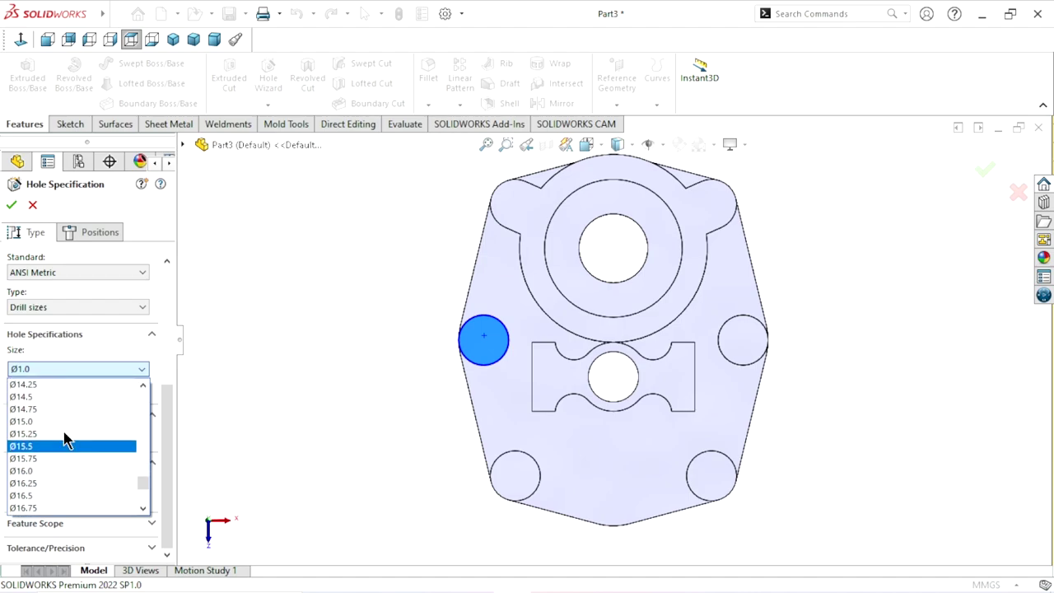
pyautogui.scroll(-1, 63, 429)
pyautogui.scroll(1, 65, 438)
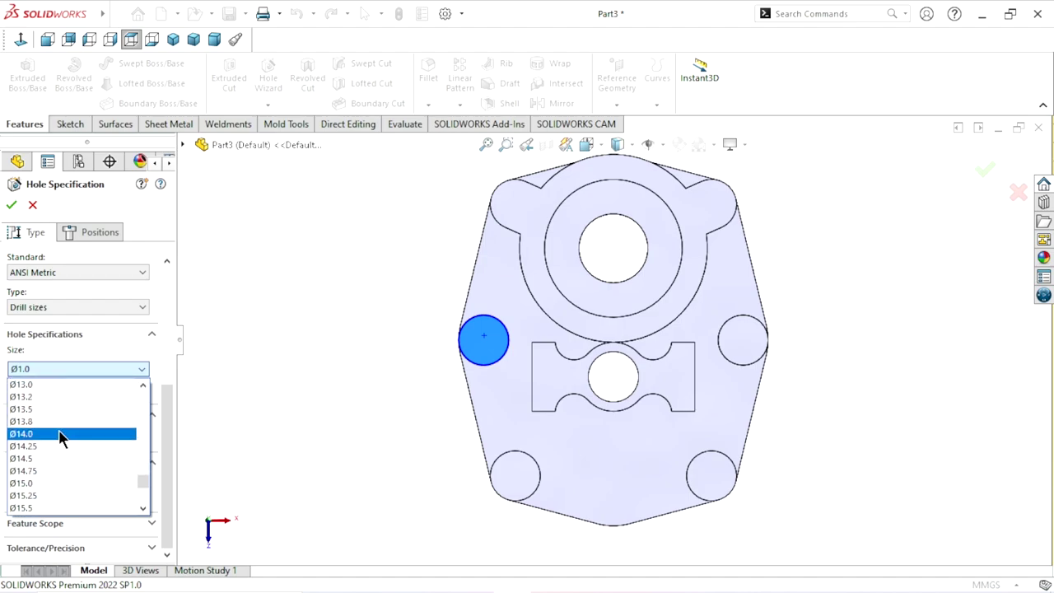
pyautogui.click(62, 434)
pyautogui.click(92, 434)
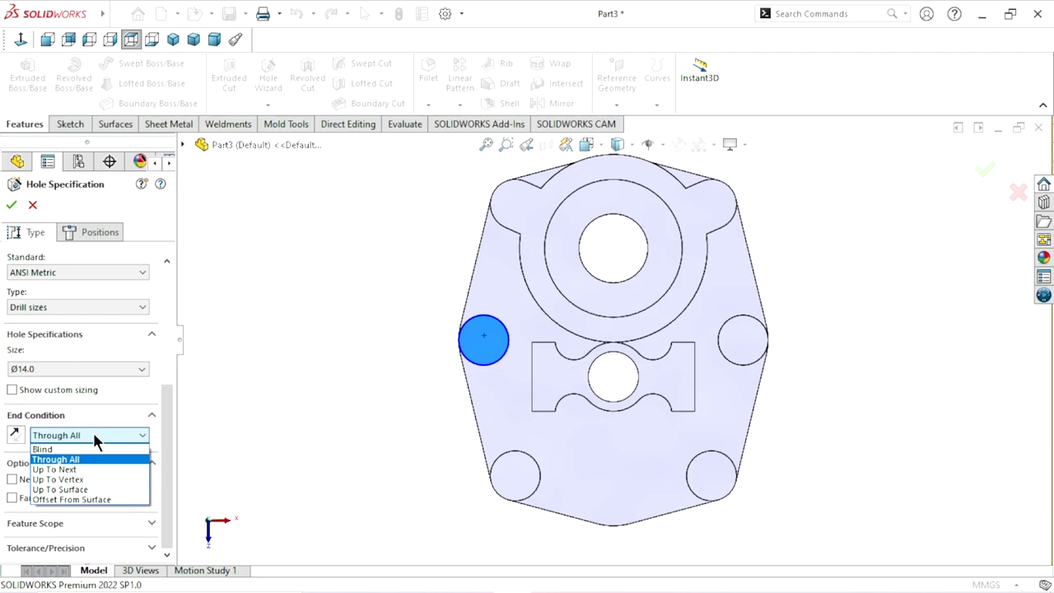
pyautogui.click(81, 469)
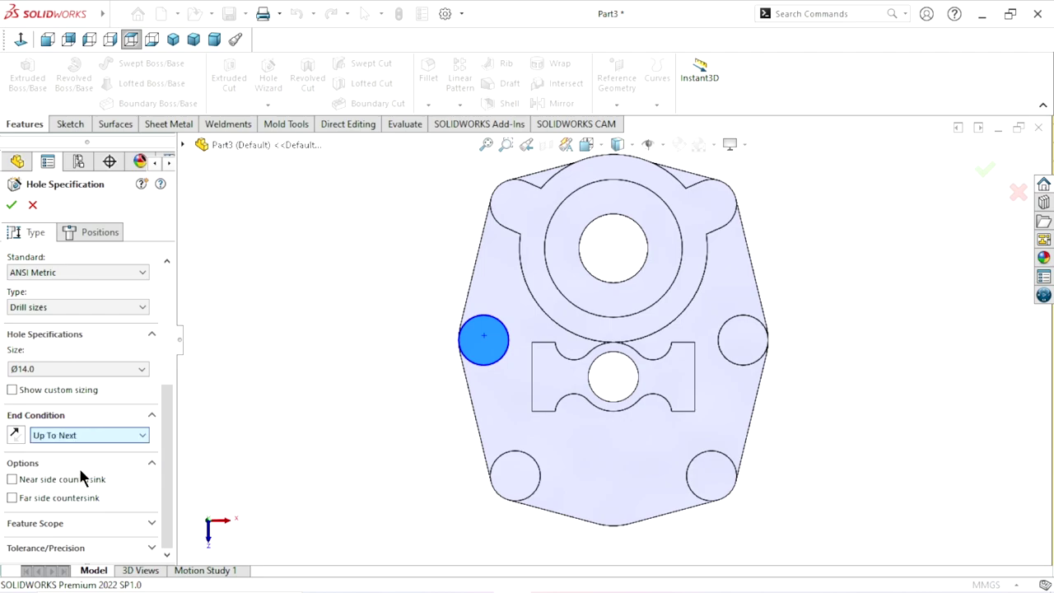
pyautogui.click(91, 231)
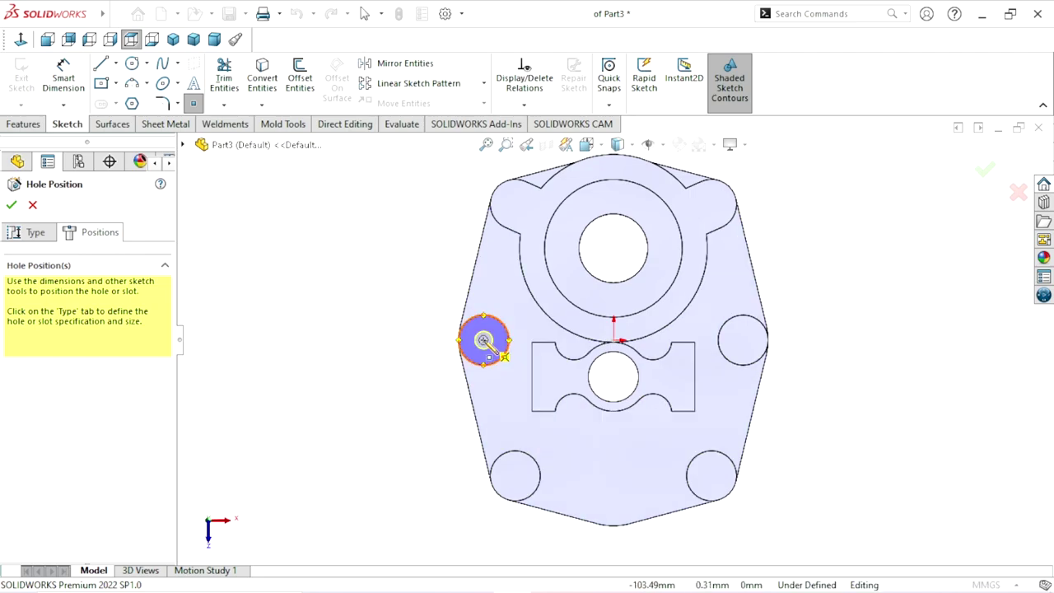
# - Place Ø14 hole points at the left, upper-left, right, lower-right and lower-left lug centres
pyautogui.click(483, 340)
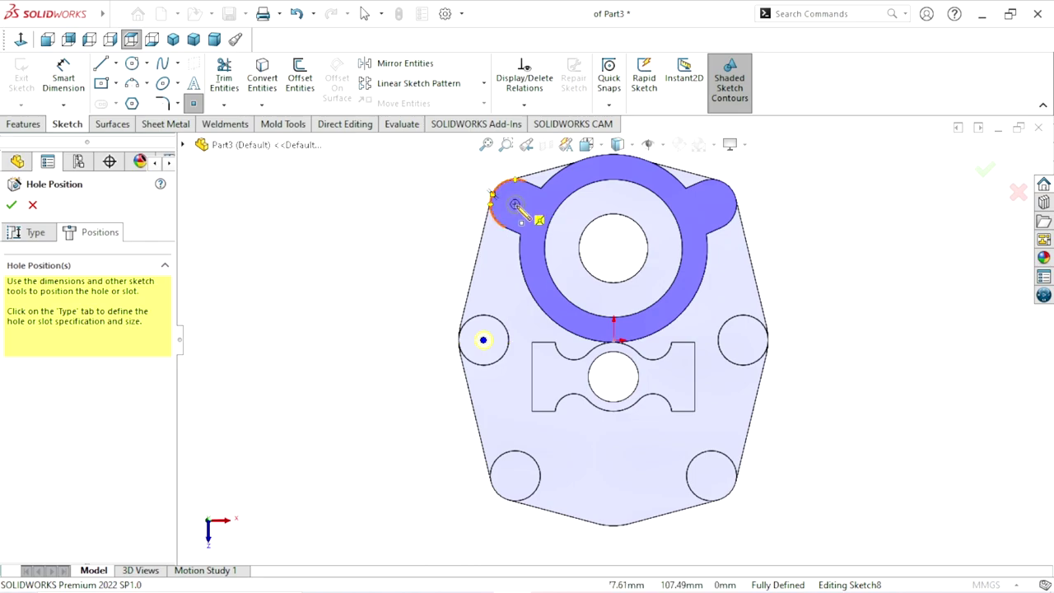
pyautogui.click(515, 205)
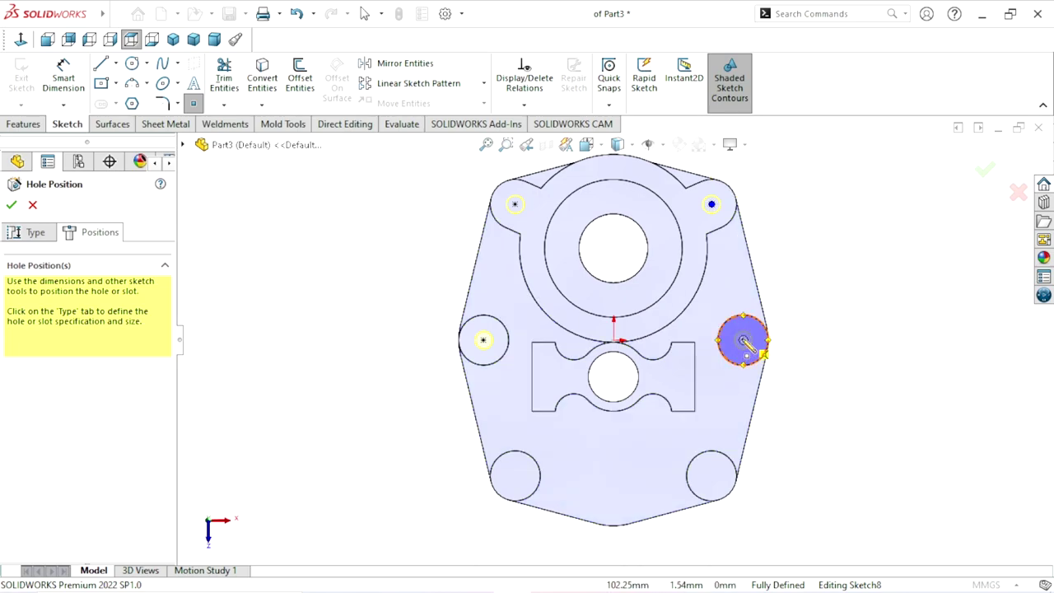
pyautogui.click(741, 341)
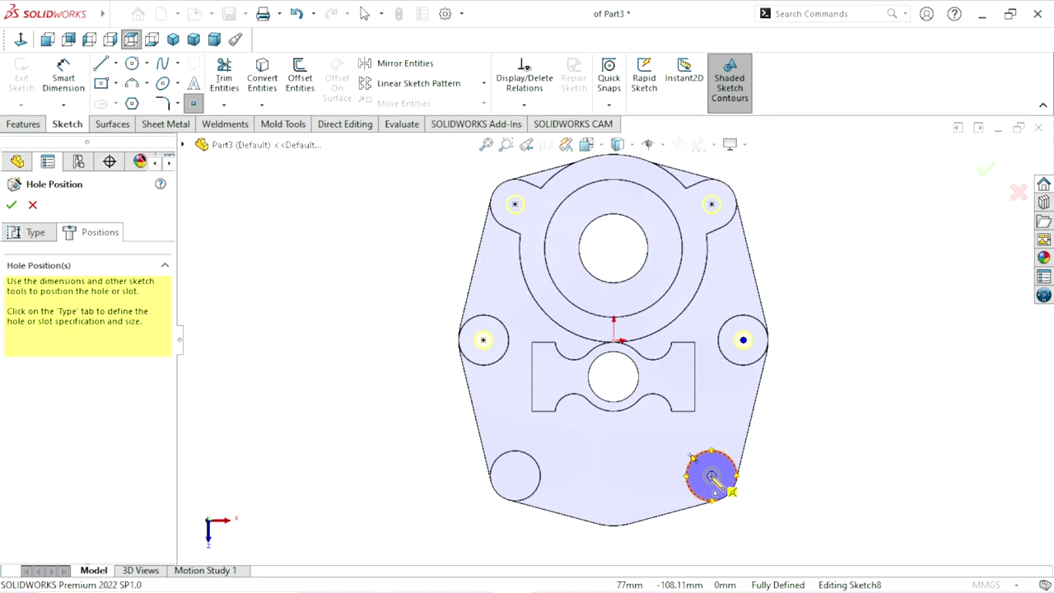
pyautogui.click(711, 476)
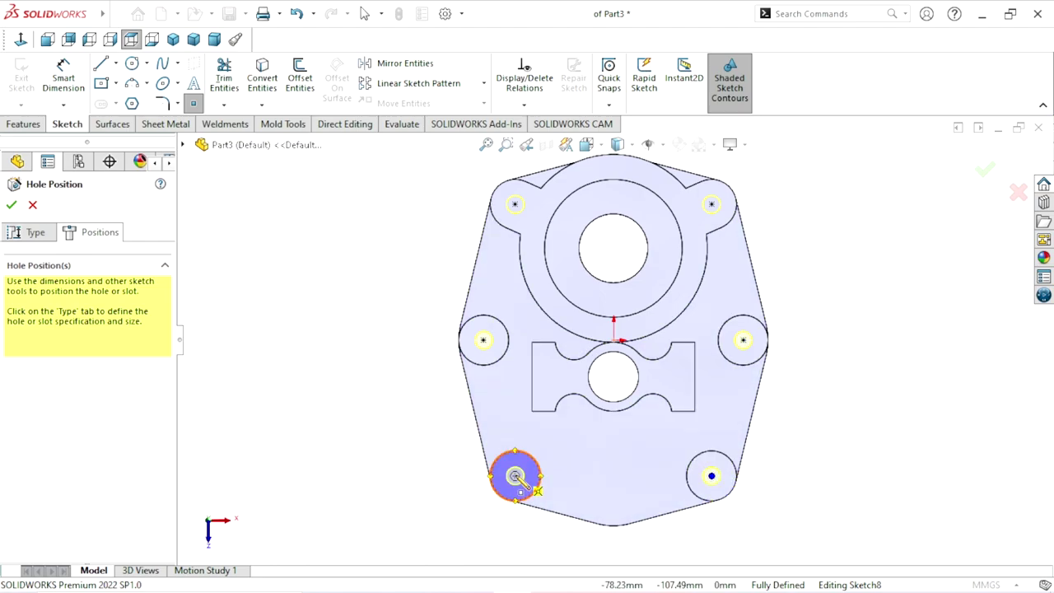
pyautogui.click(514, 476)
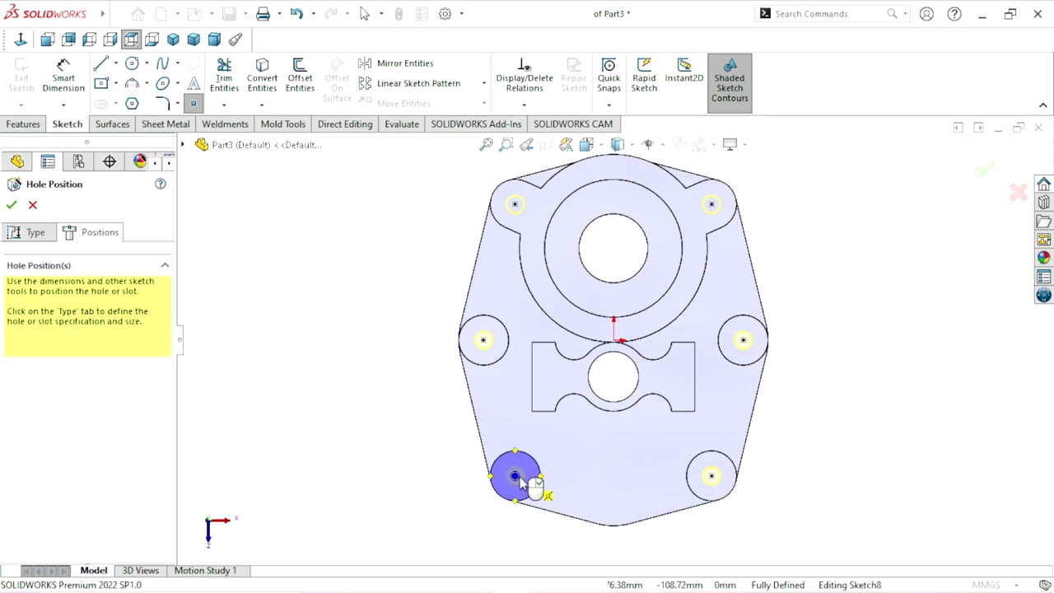
pyautogui.click(12, 207)
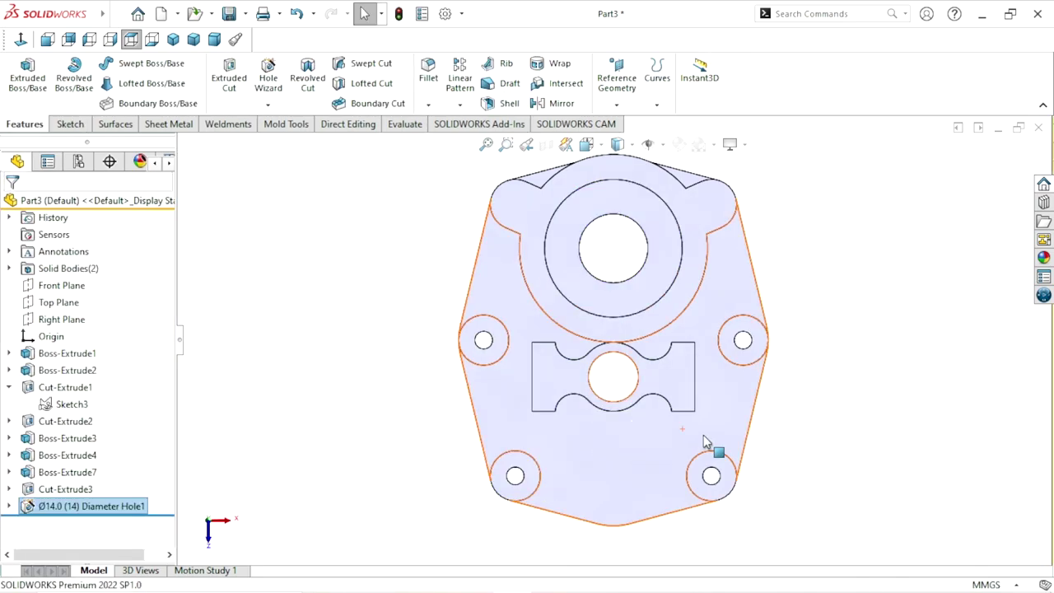
pyautogui.moveTo(745, 412); pyautogui.dragTo(730, 301, button='middle')
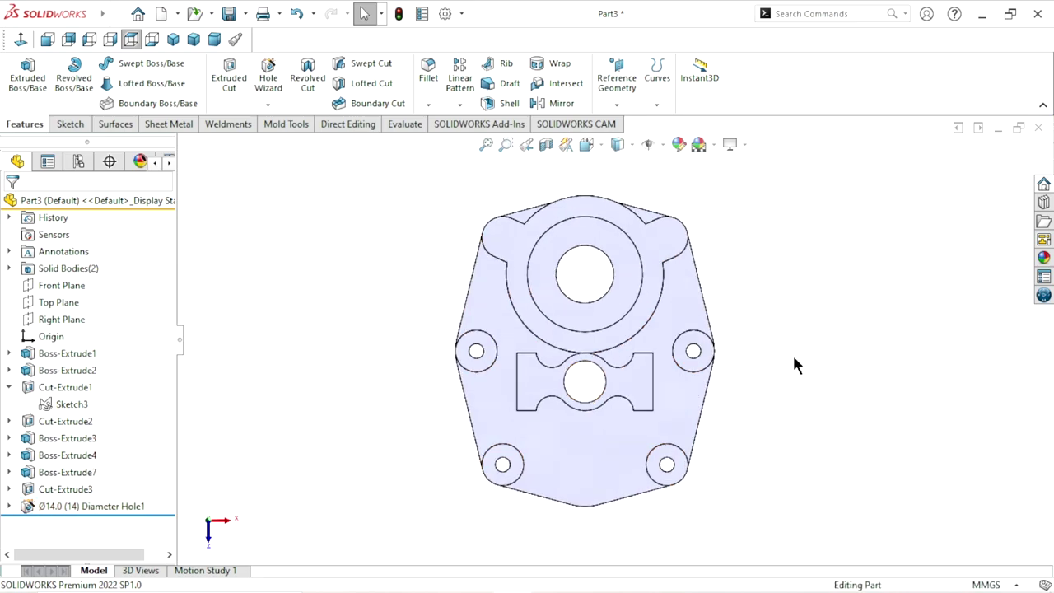
pyautogui.moveTo(792, 365)
pyautogui.mouseDown(button='middle')
pyautogui.moveTo(769, 371)
pyautogui.moveTo(584, 225)
pyautogui.moveTo(532, 291)
pyautogui.moveTo(617, 292)
pyautogui.moveTo(705, 376)
pyautogui.moveTo(779, 393)
pyautogui.moveTo(767, 305)
pyautogui.moveTo(814, 259)
pyautogui.moveTo(810, 243)
pyautogui.moveTo(765, 275)
pyautogui.moveTo(748, 310)
pyautogui.moveTo(699, 353)
pyautogui.mouseUp(button='middle')
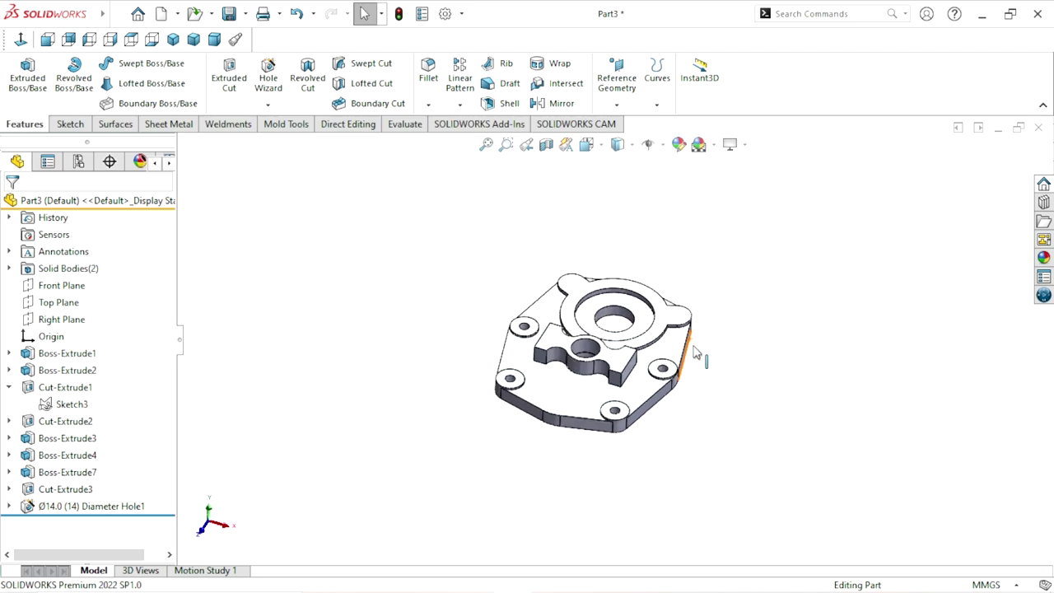
pyautogui.scroll(3, 821, 381)
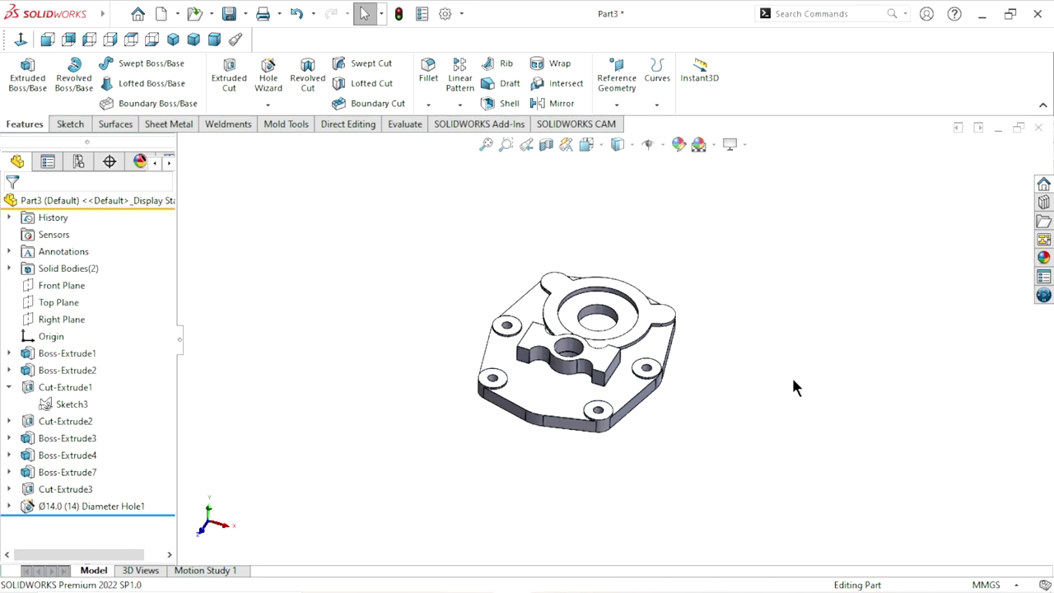
pyautogui.scroll(2, 772, 381)
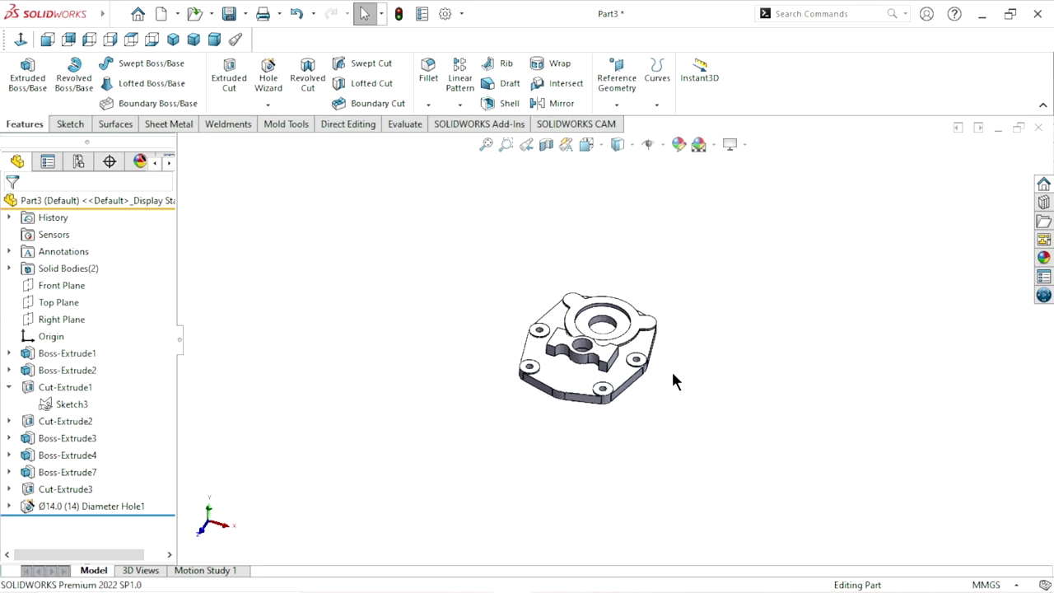
pyautogui.scroll(-4, 674, 372)
pyautogui.moveTo(747, 347)
pyautogui.mouseDown(button='middle')
pyautogui.moveTo(659, 334)
pyautogui.moveTo(741, 345)
pyautogui.moveTo(713, 379)
pyautogui.moveTo(667, 375)
pyautogui.moveTo(707, 340)
pyautogui.mouseUp(button='middle')
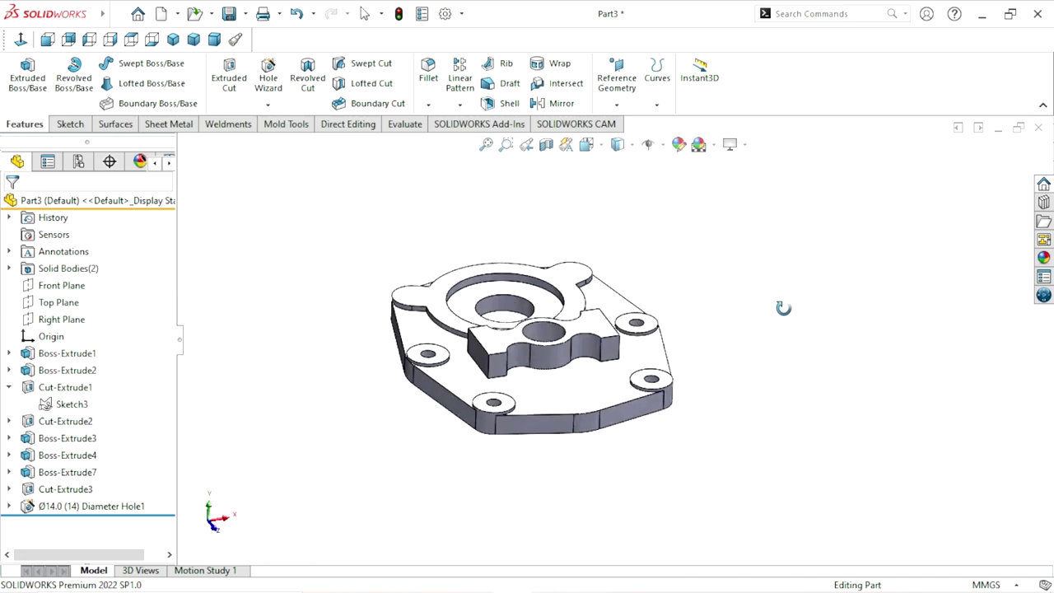
pyautogui.scroll(2, 708, 340)
pyautogui.scroll(-4, 592, 348)
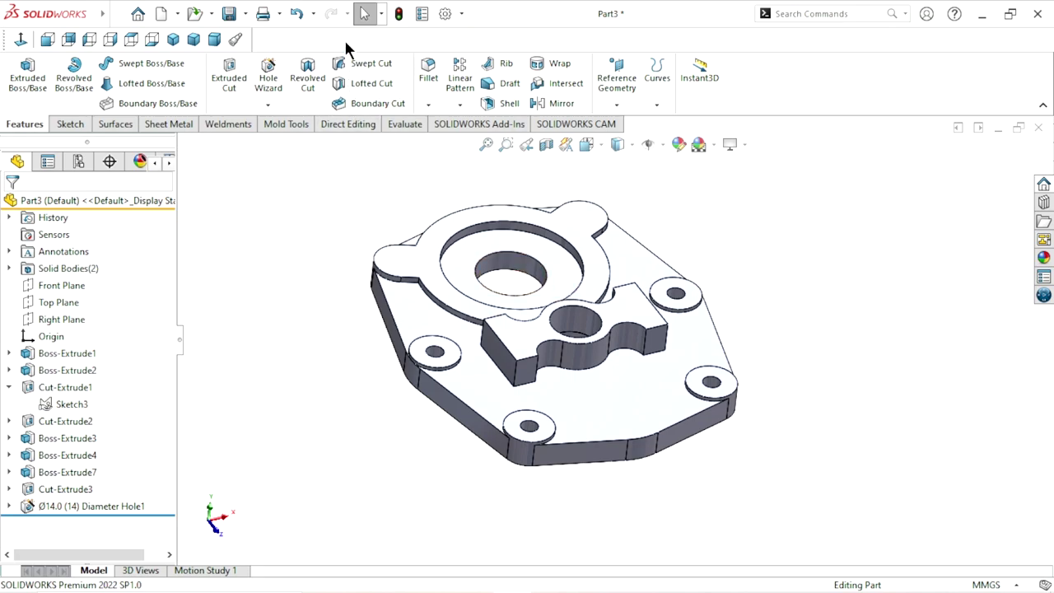
pyautogui.click(402, 262)
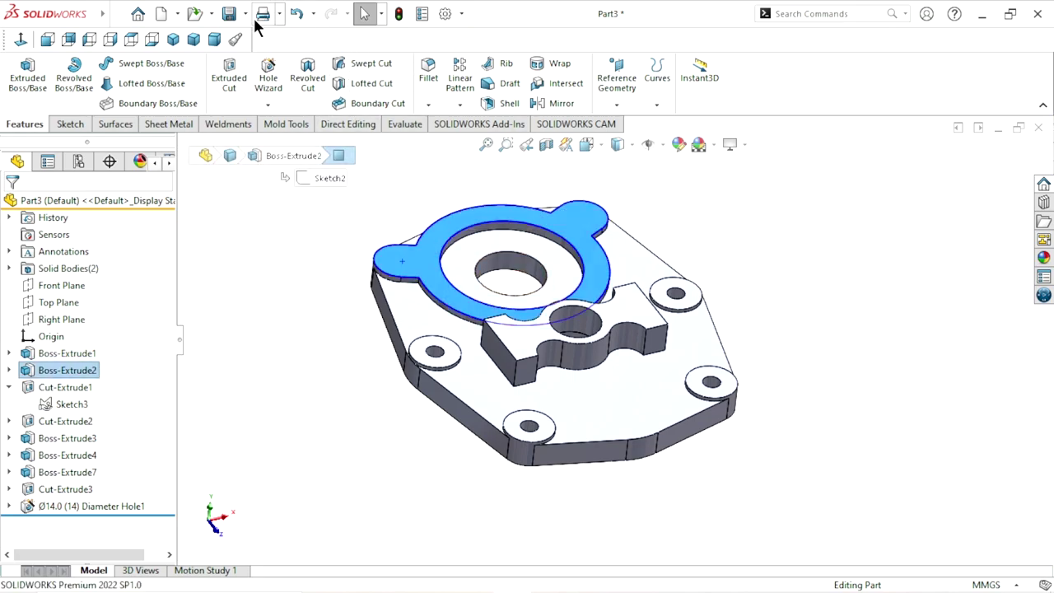
# - Add Ø14 Up To Next holes centred on the upper-left and upper-right lobes of the scalloped boss
pyautogui.click(27, 45)
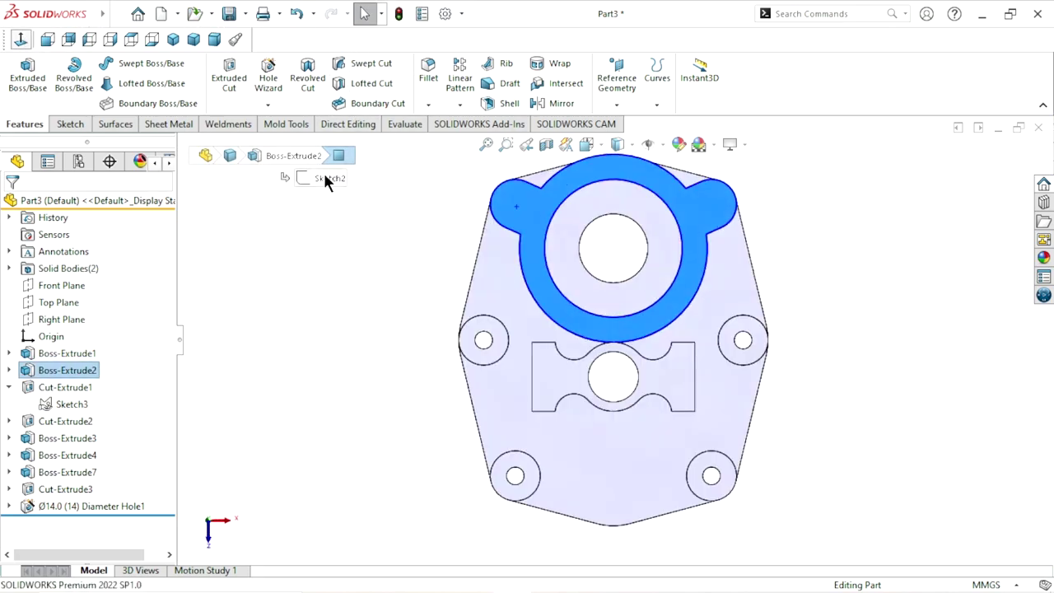
pyautogui.click(279, 81)
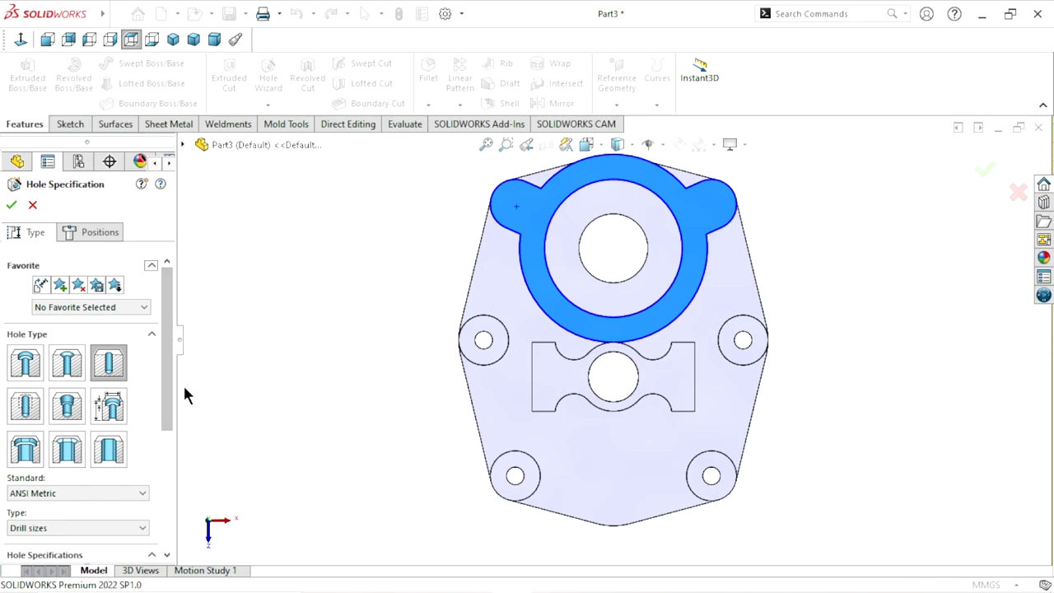
pyautogui.moveTo(164, 403); pyautogui.dragTo(153, 520)
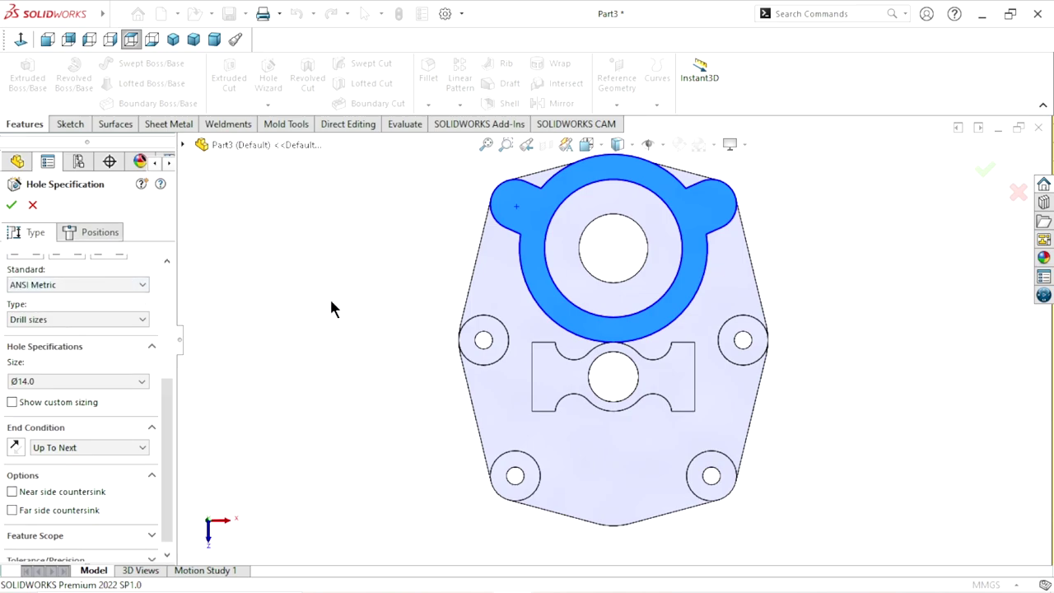
pyautogui.click(497, 198)
pyautogui.click(93, 232)
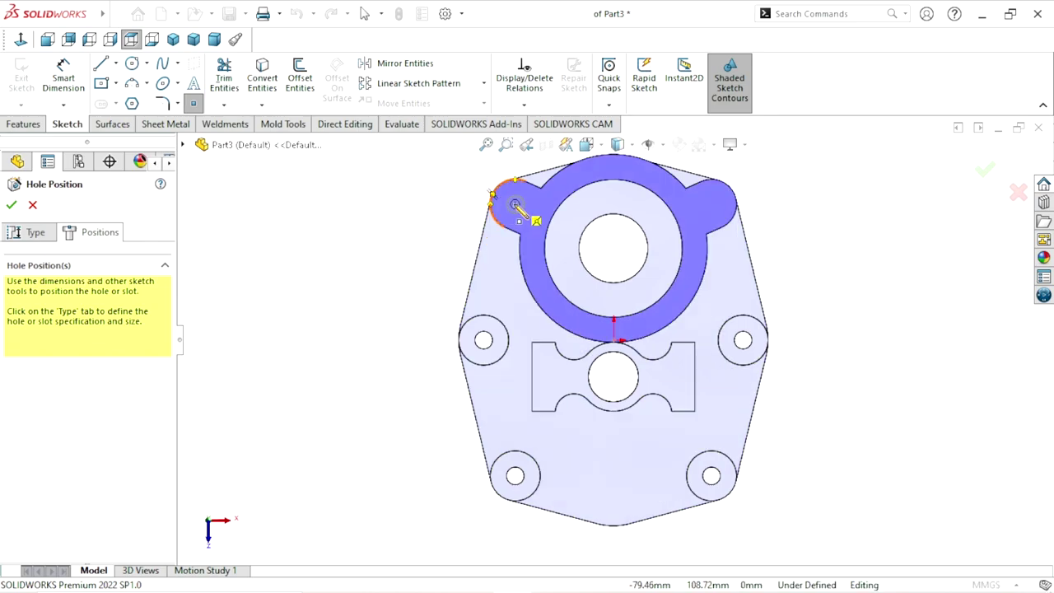
pyautogui.click(515, 204)
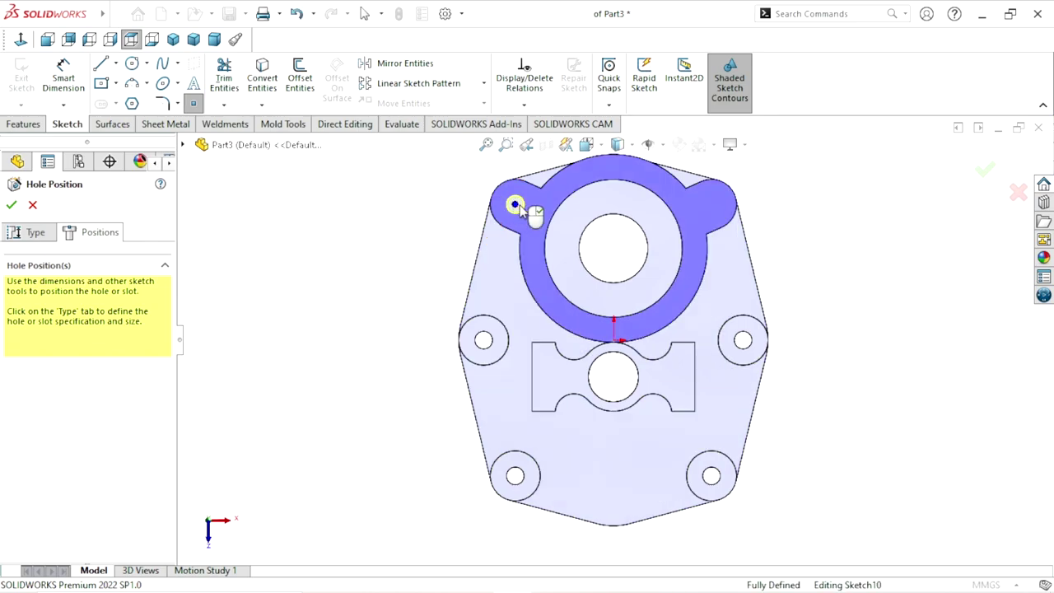
pyautogui.click(711, 204)
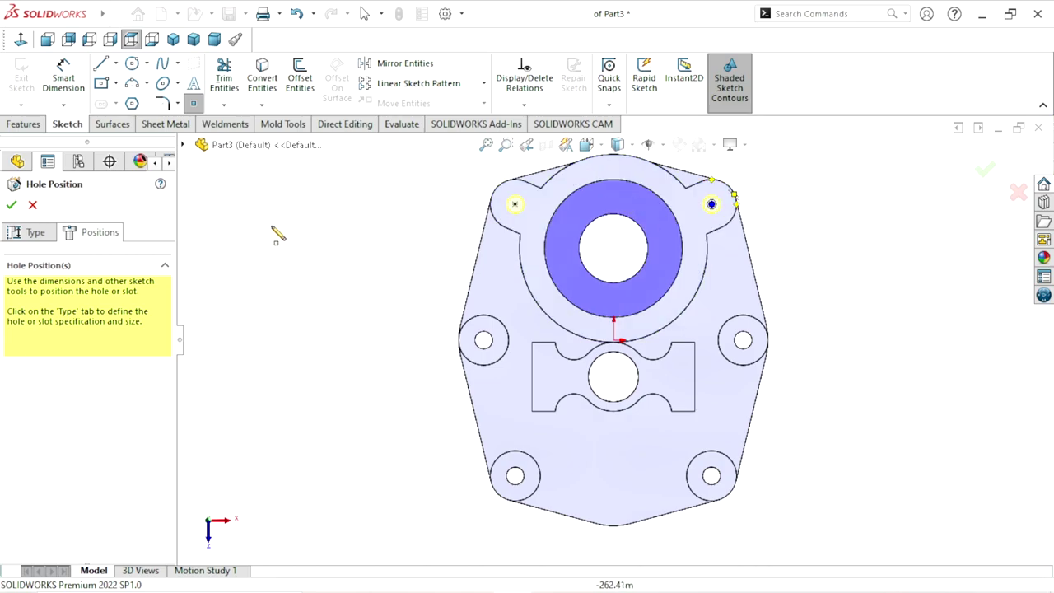
pyautogui.click(12, 204)
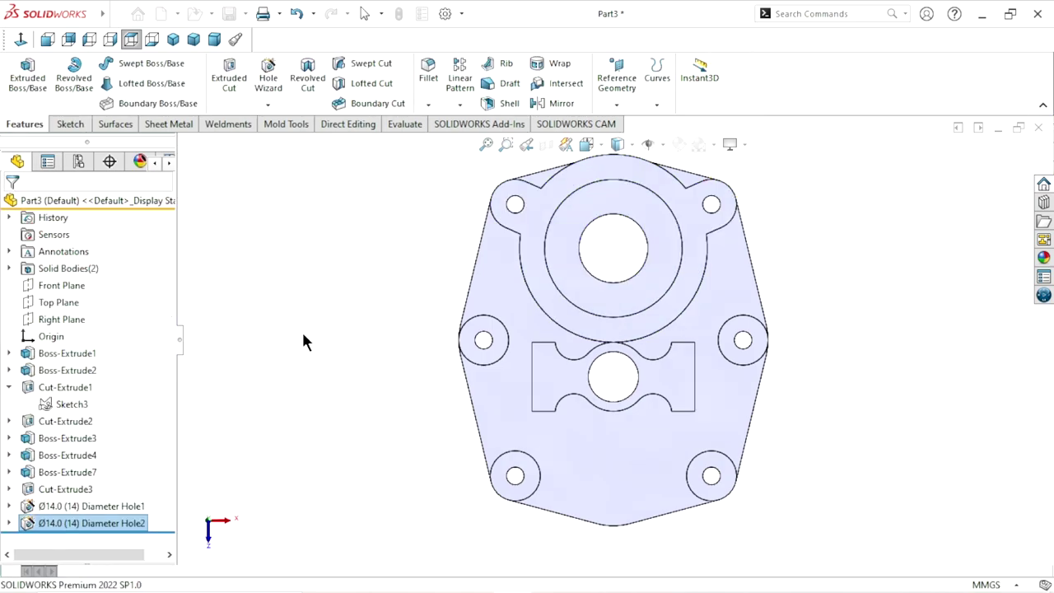
# - Start a new sketch on the plate's large bossed face, viewed head-on
pyautogui.moveTo(411, 387)
pyautogui.mouseDown(button='middle')
pyautogui.moveTo(419, 429)
pyautogui.moveTo(415, 384)
pyautogui.moveTo(547, 252)
pyautogui.mouseUp(button='middle')
pyautogui.moveTo(551, 251)
pyautogui.mouseDown(button='middle')
pyautogui.moveTo(430, 255)
pyautogui.moveTo(393, 336)
pyautogui.moveTo(391, 326)
pyautogui.mouseUp(button='middle')
pyautogui.scroll(-5, 715, 321)
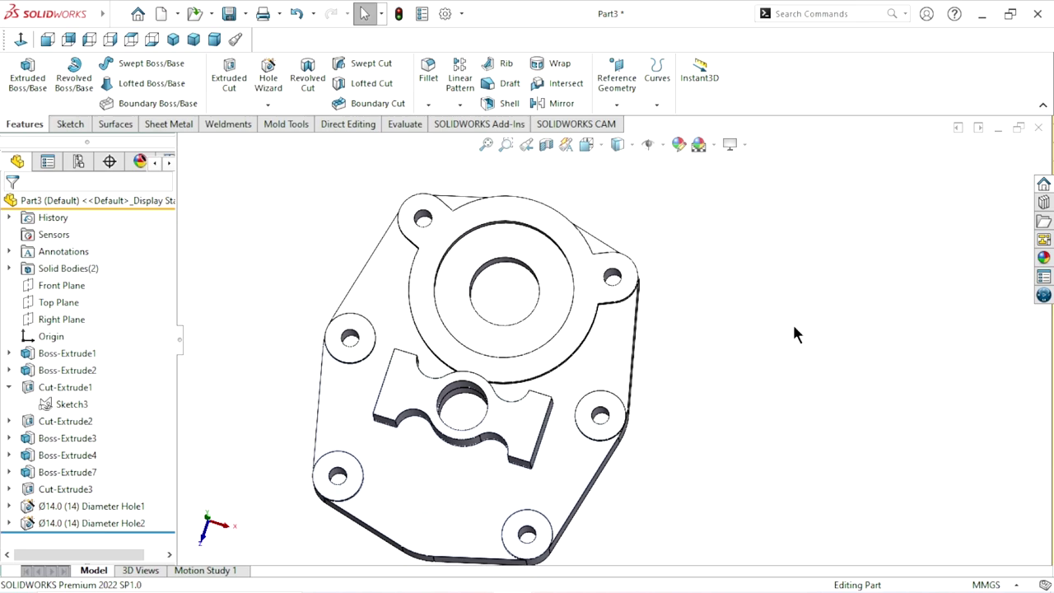
pyautogui.scroll(3, 792, 330)
pyautogui.scroll(-3, 698, 354)
pyautogui.click(491, 441)
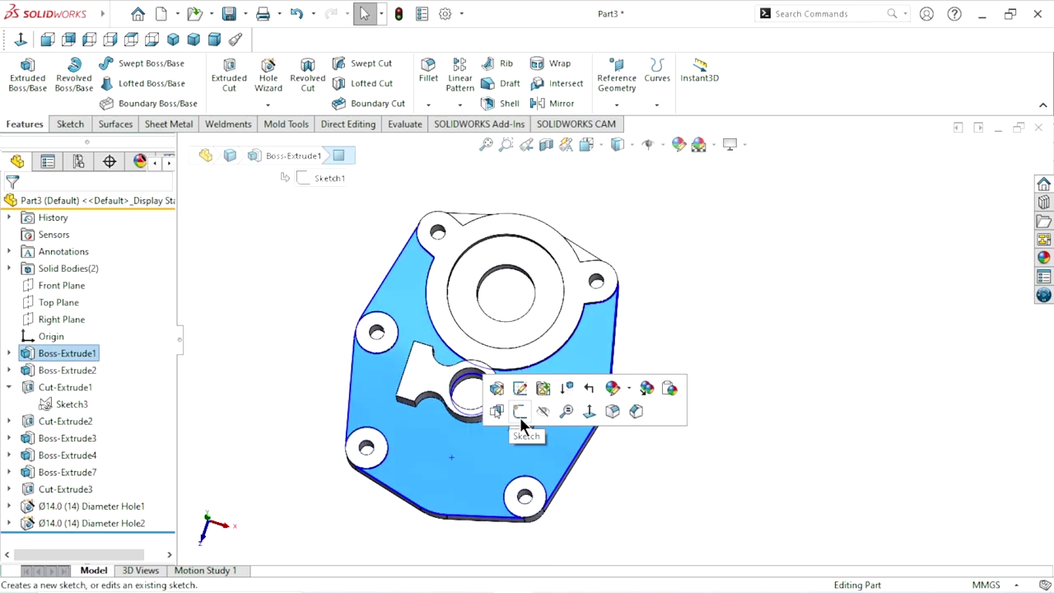
pyautogui.click(520, 411)
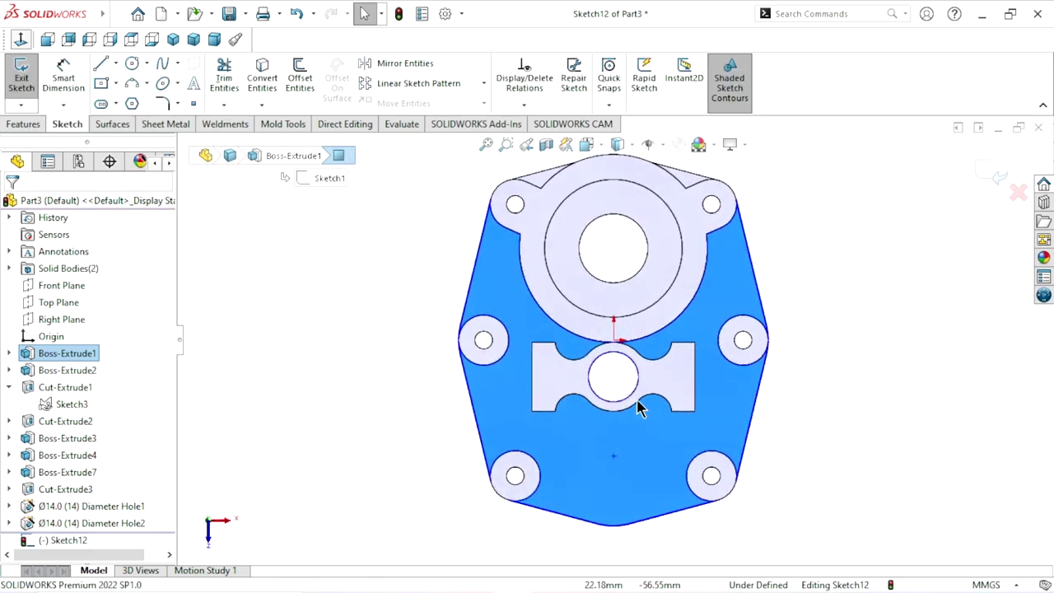
pyautogui.click(949, 395)
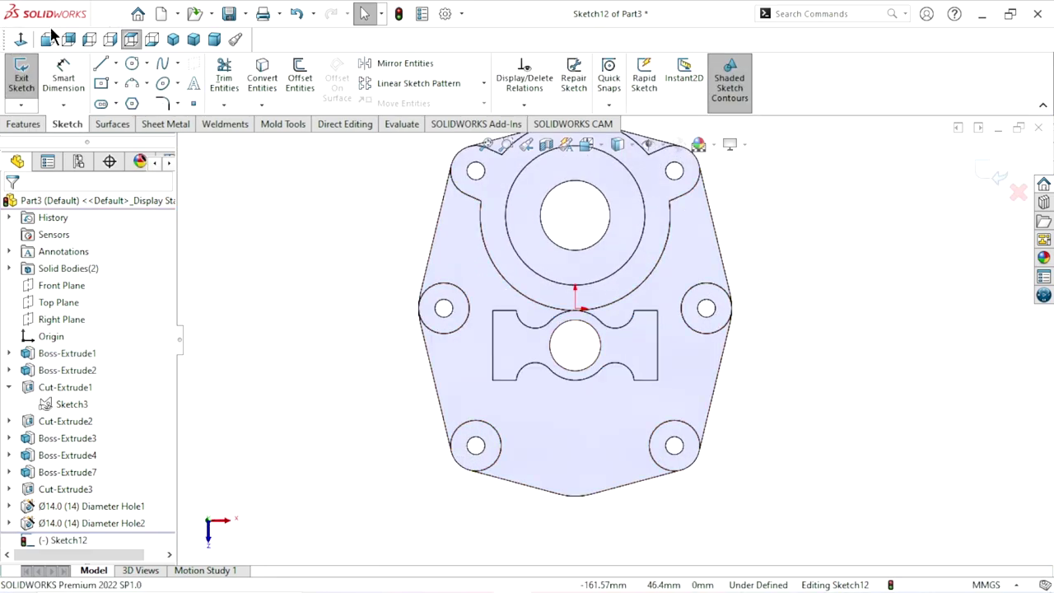
# - Draw a circle between the bottom lugs and dimension its diameter to 60 mm
pyautogui.click(131, 64)
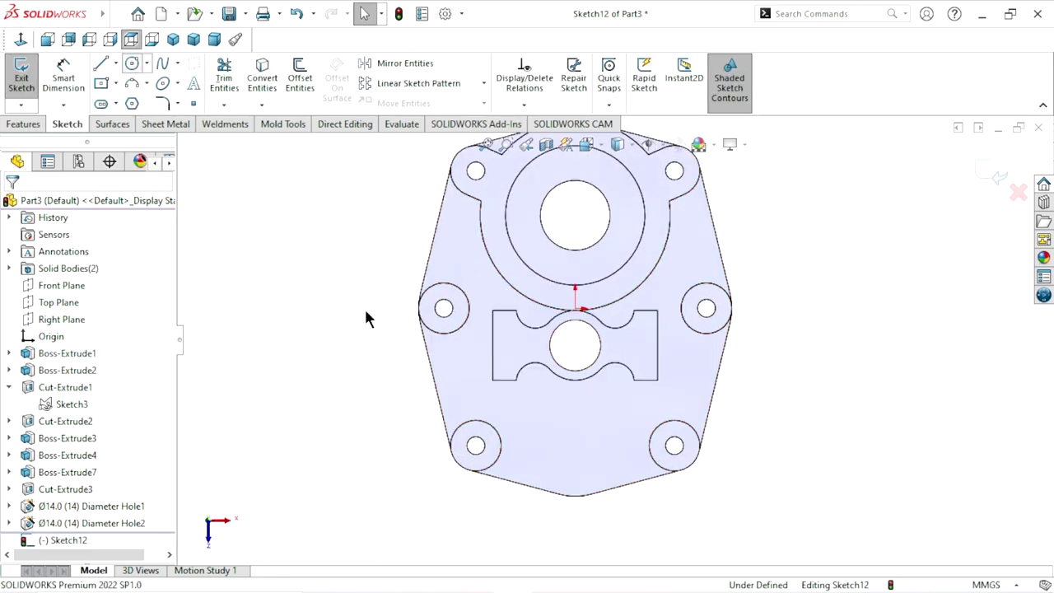
pyautogui.click(570, 435)
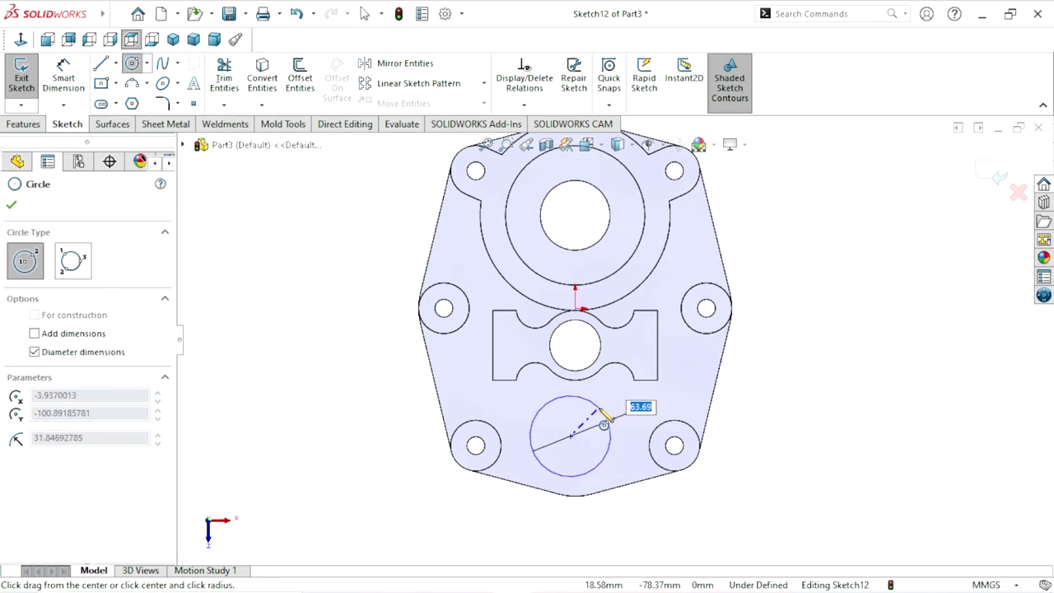
pyautogui.click(605, 425)
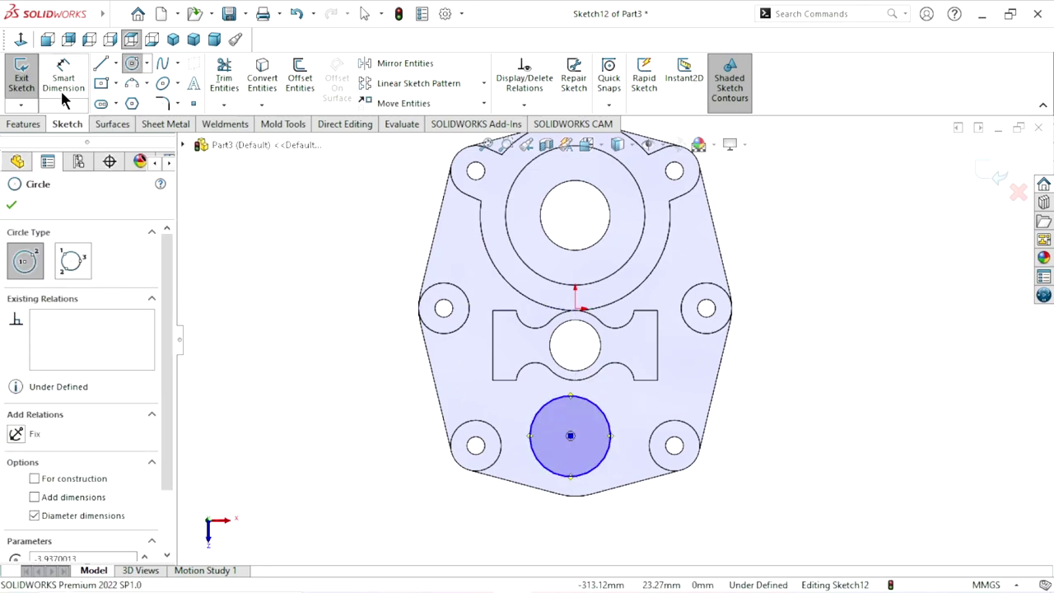
pyautogui.press('Escape')
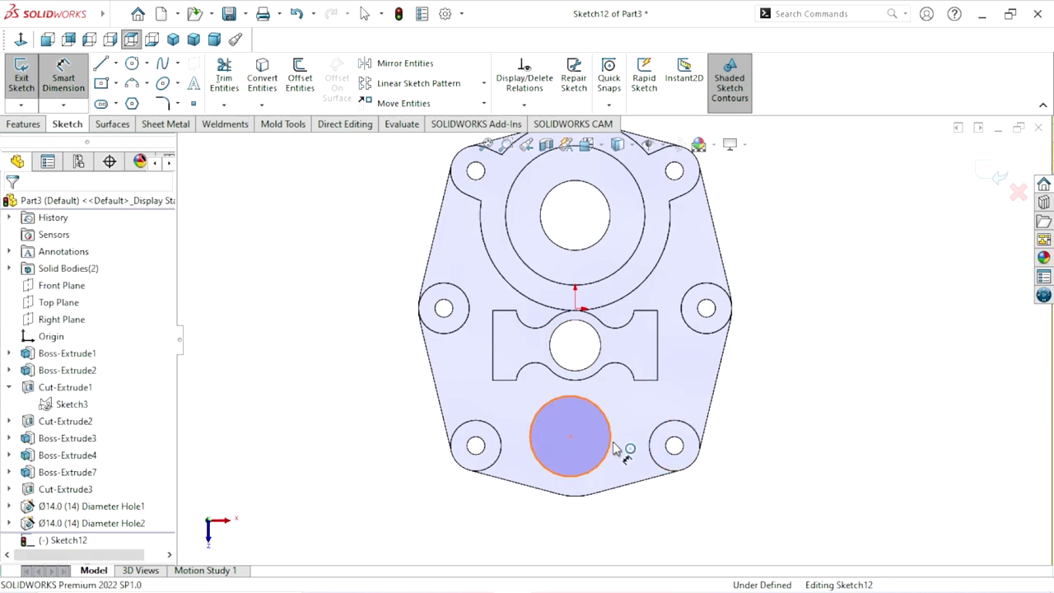
pyautogui.click(617, 447)
pyautogui.click(630, 447)
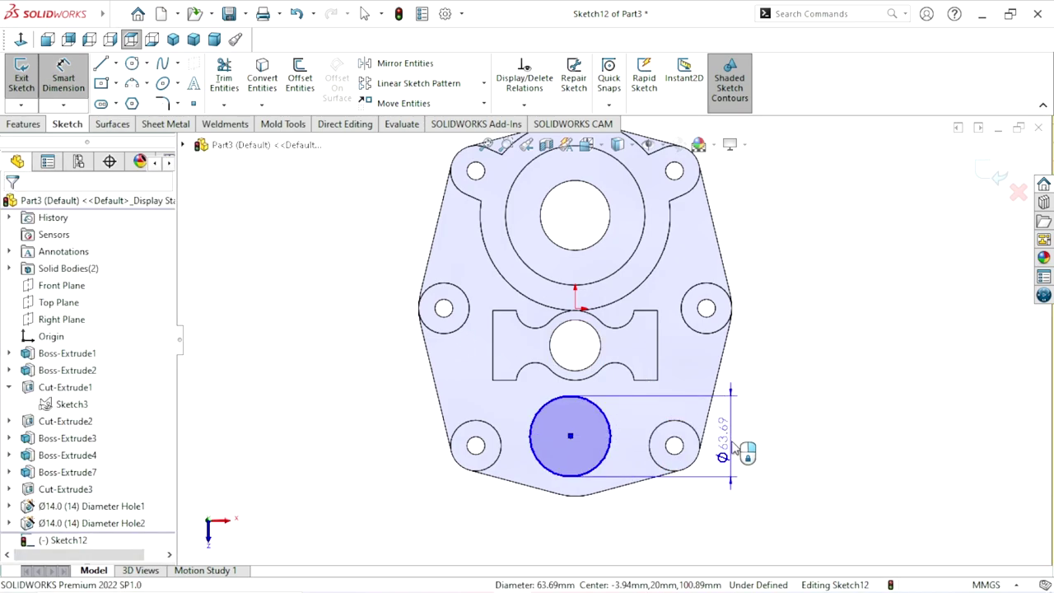
pyautogui.click(735, 449)
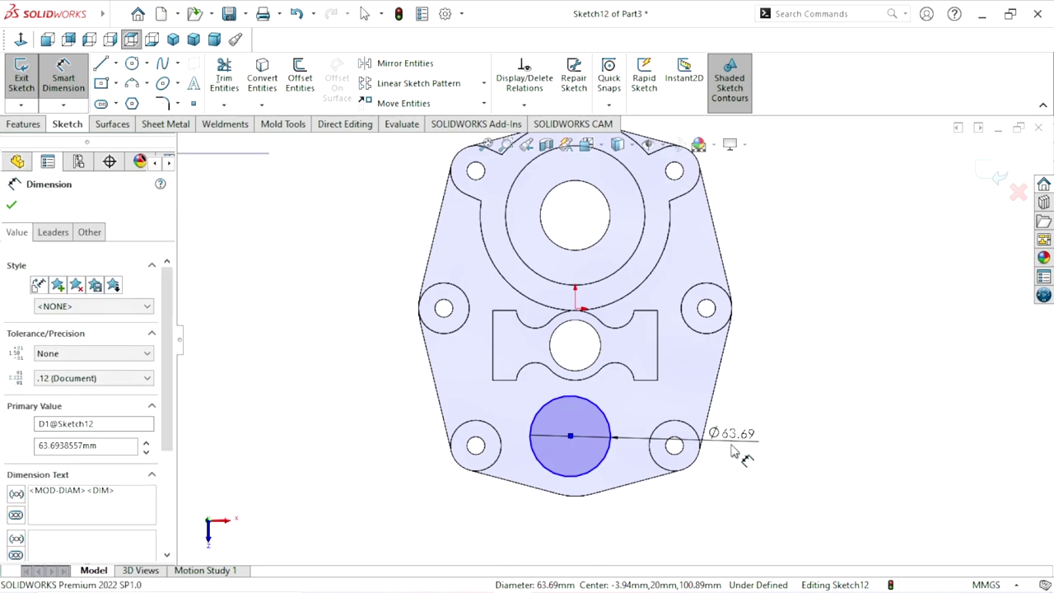
pyautogui.write('60')
pyautogui.click(664, 420)
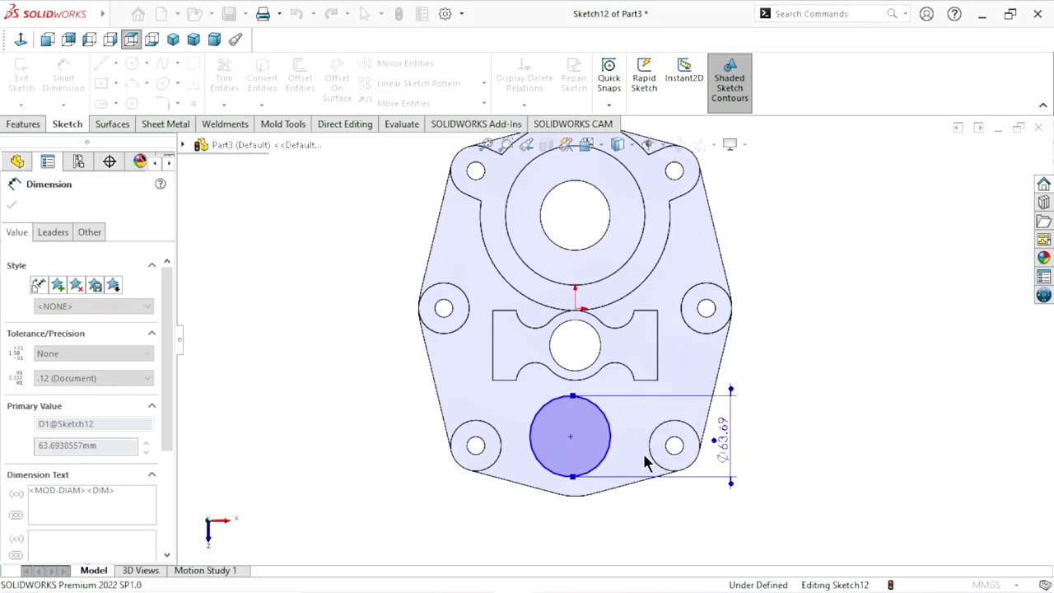
pyautogui.scroll(-1, 604, 444)
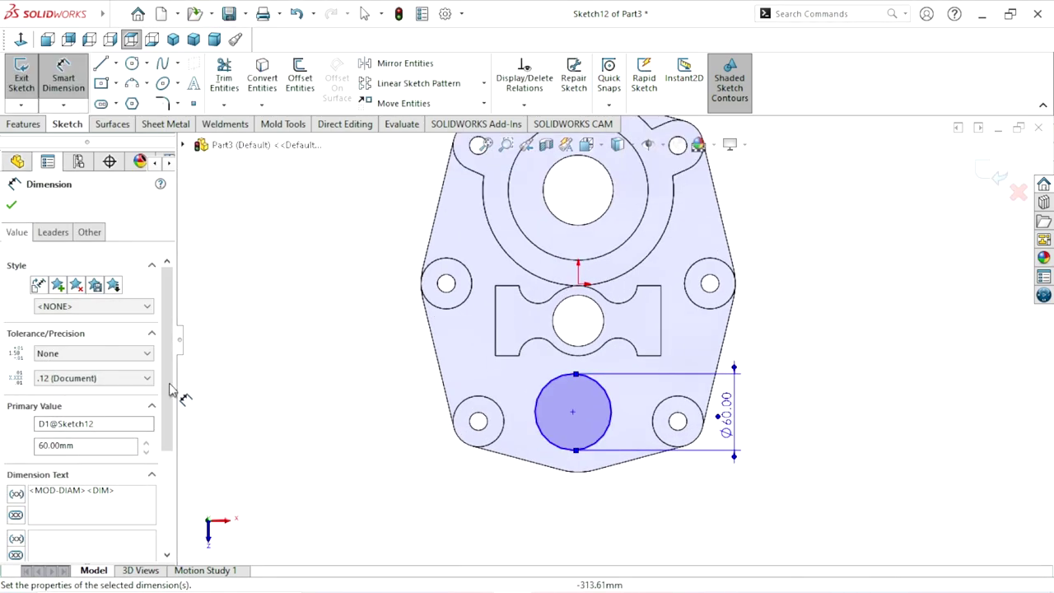
pyautogui.click(13, 207)
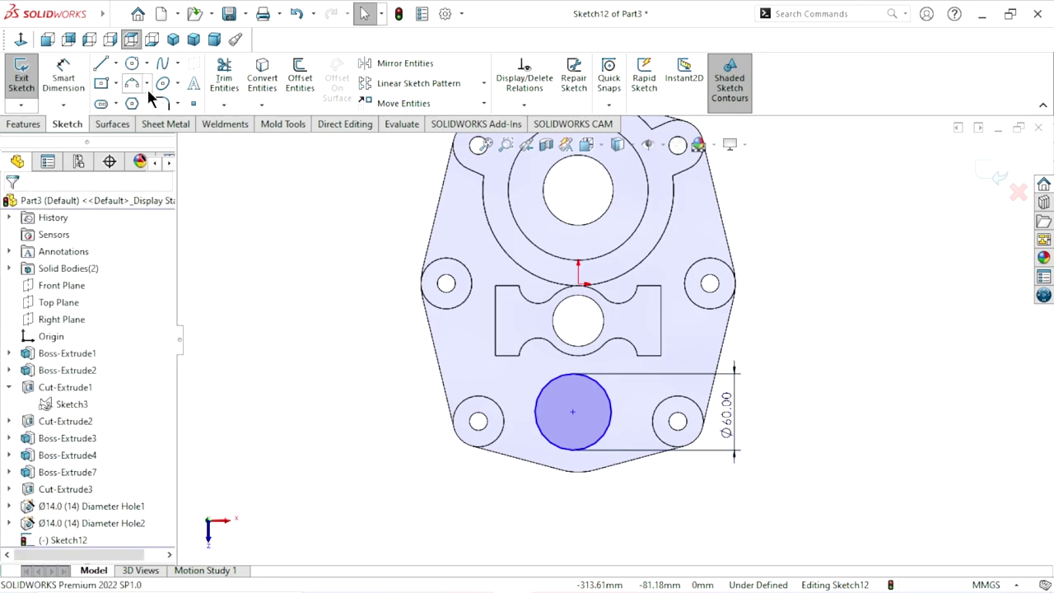
# - Draw a vertical construction centreline from the circle's centre to the origin
pyautogui.click(116, 63)
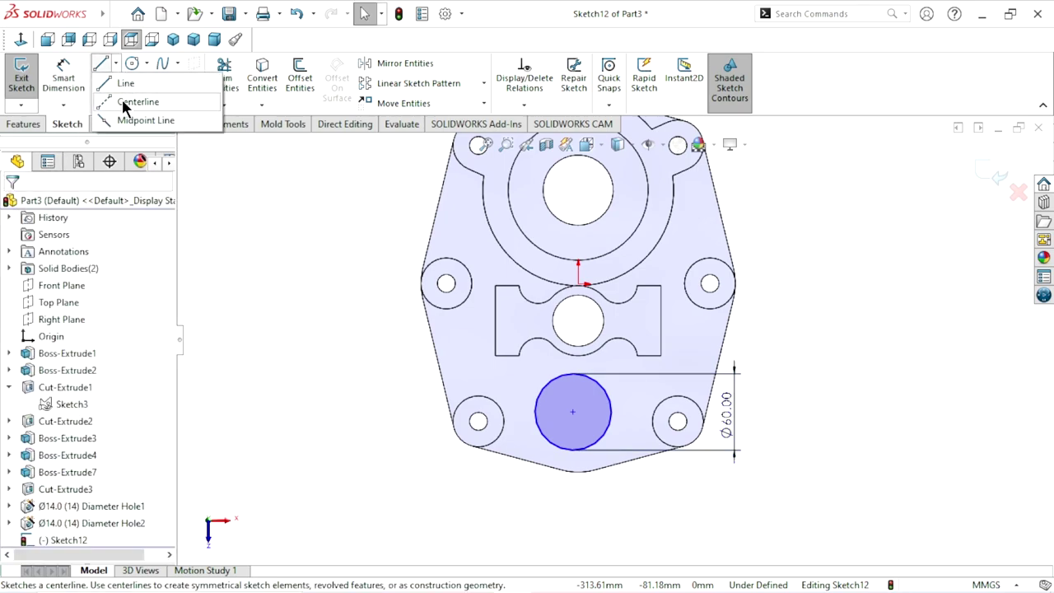
pyautogui.click(573, 411)
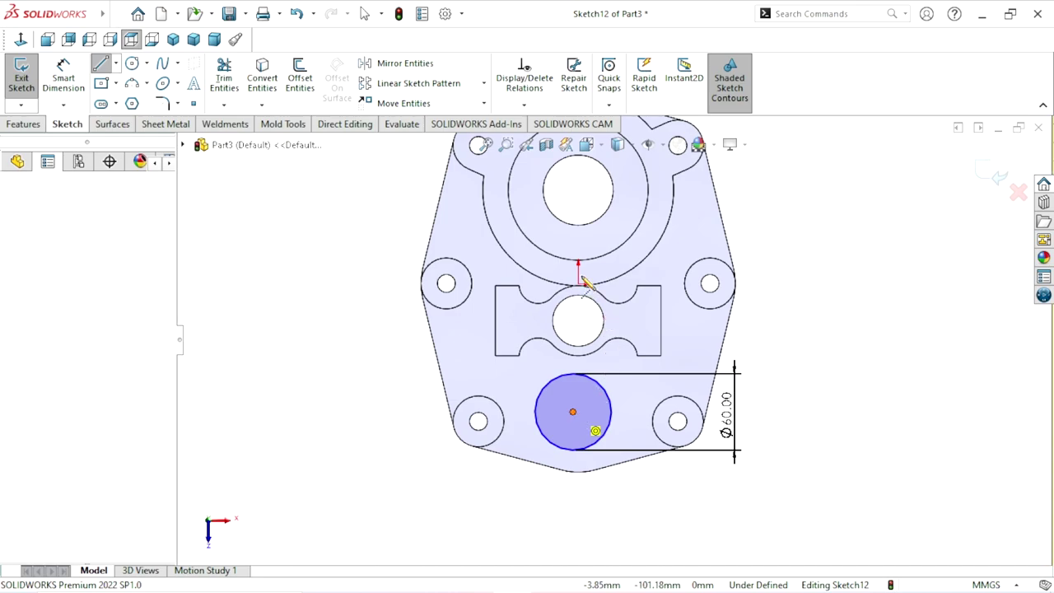
pyautogui.click(579, 284)
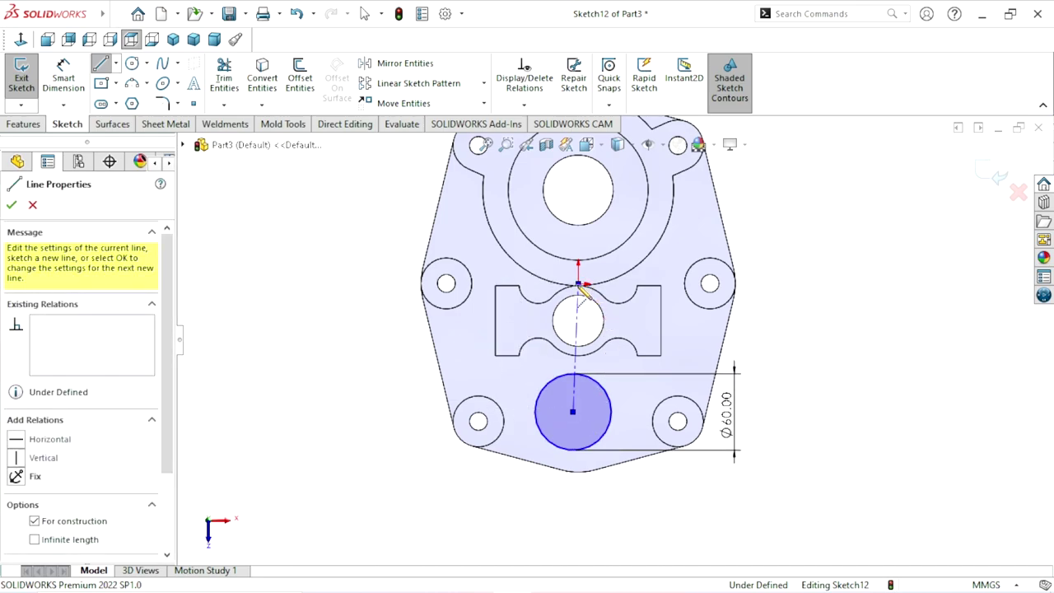
pyautogui.rightClick(780, 314)
pyautogui.click(781, 313)
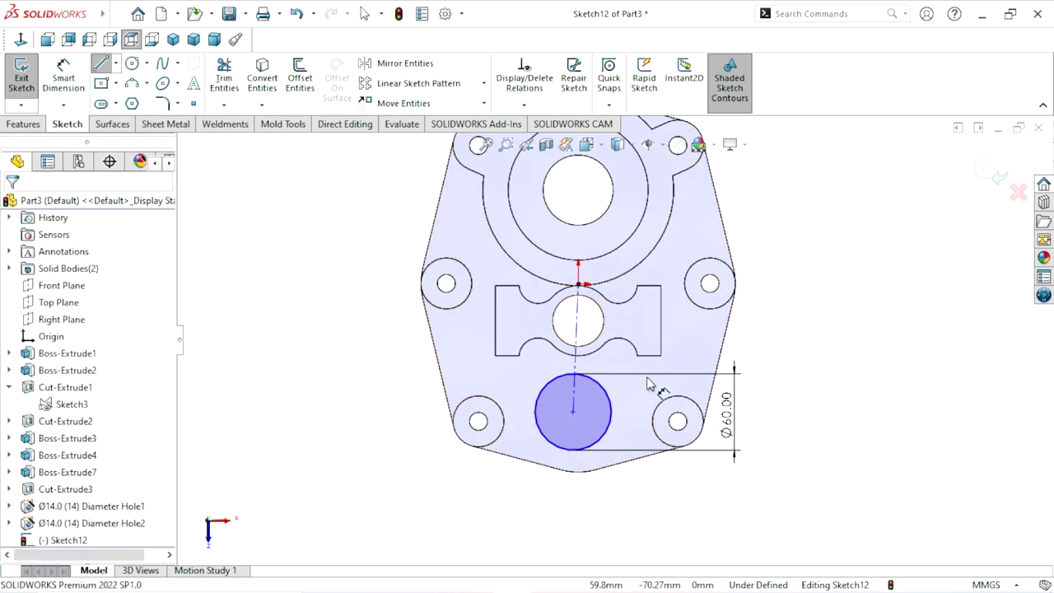
pyautogui.click(580, 373)
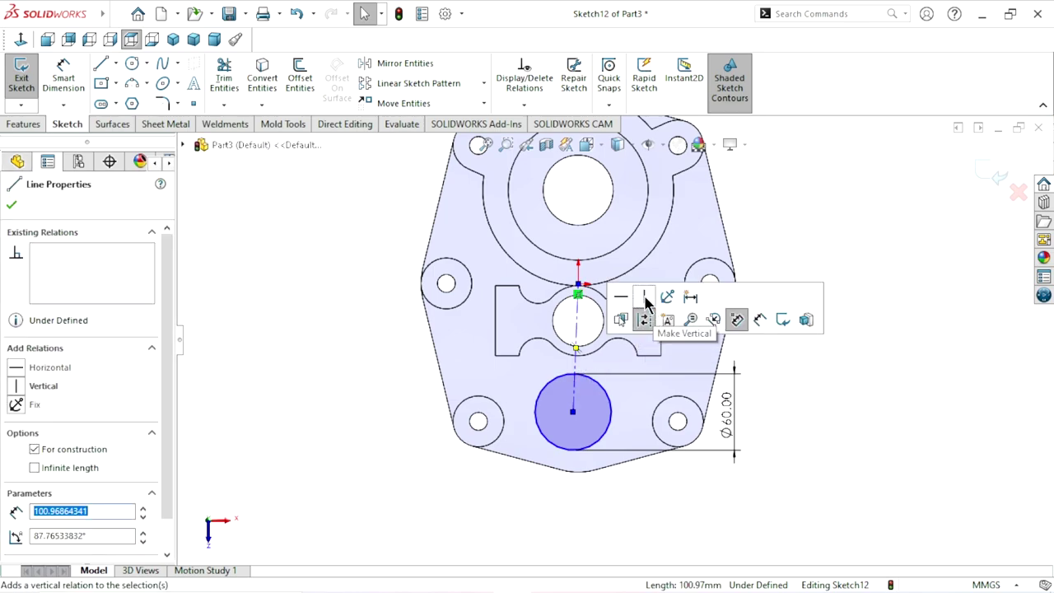
pyautogui.click(645, 303)
pyautogui.scroll(2, 583, 412)
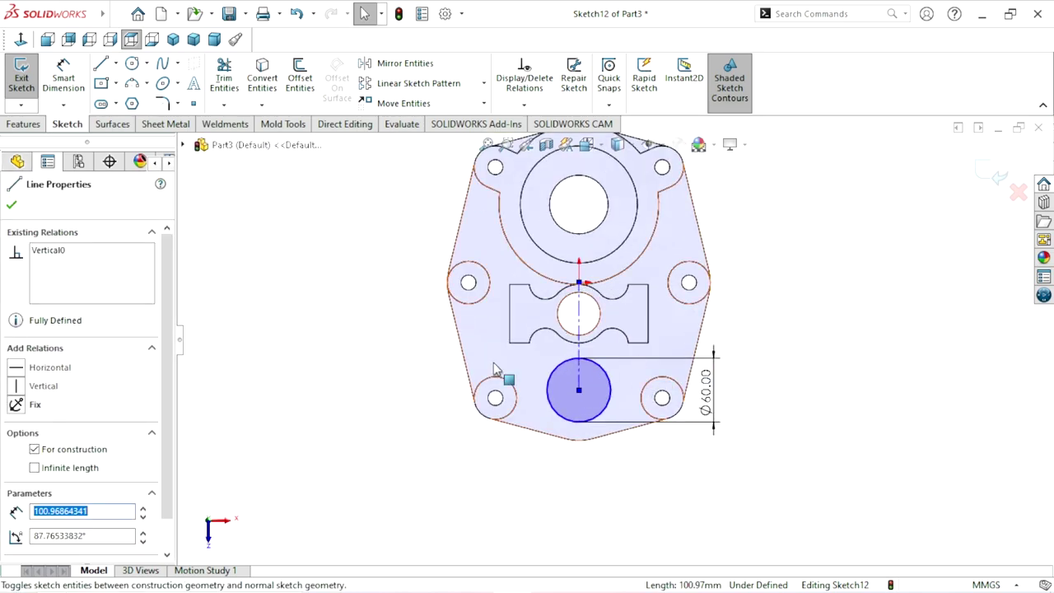
pyautogui.click(12, 205)
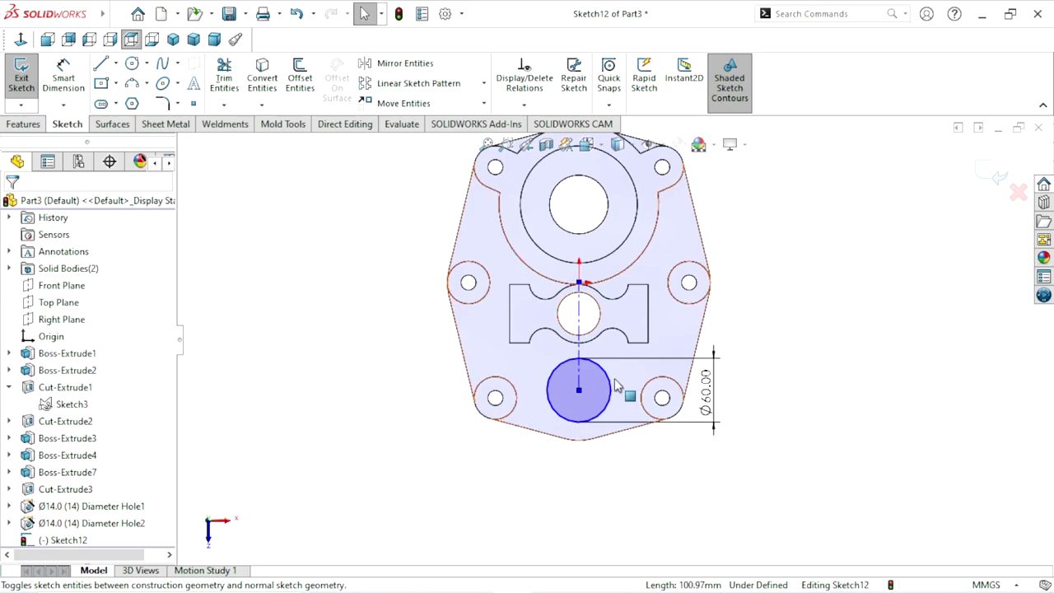
# - Make the Ø60 circle tangent to the central block's lower arc
pyautogui.scroll(-3, 616, 386)
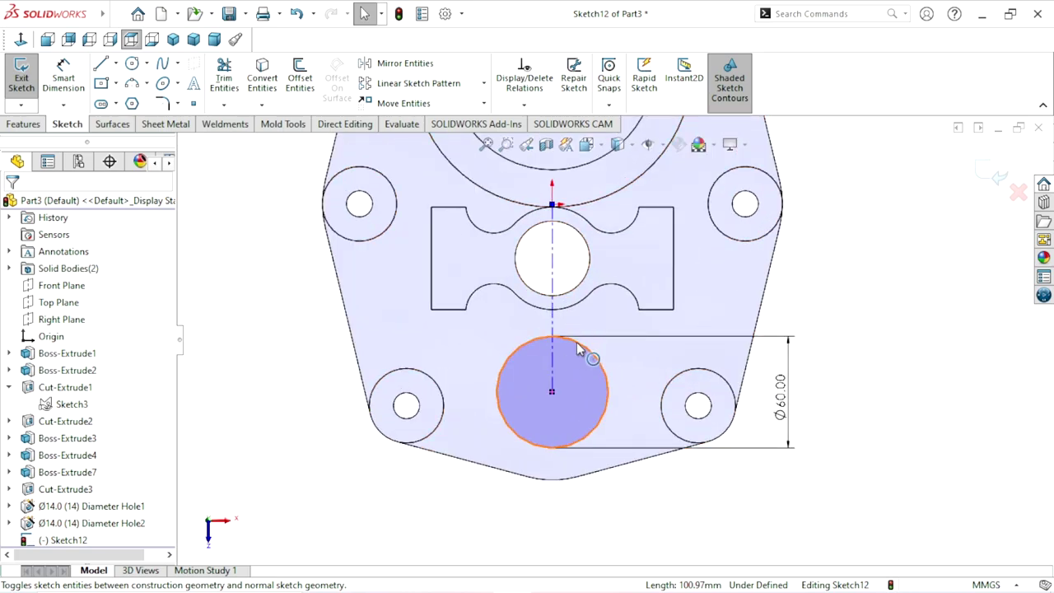
pyautogui.click(589, 356)
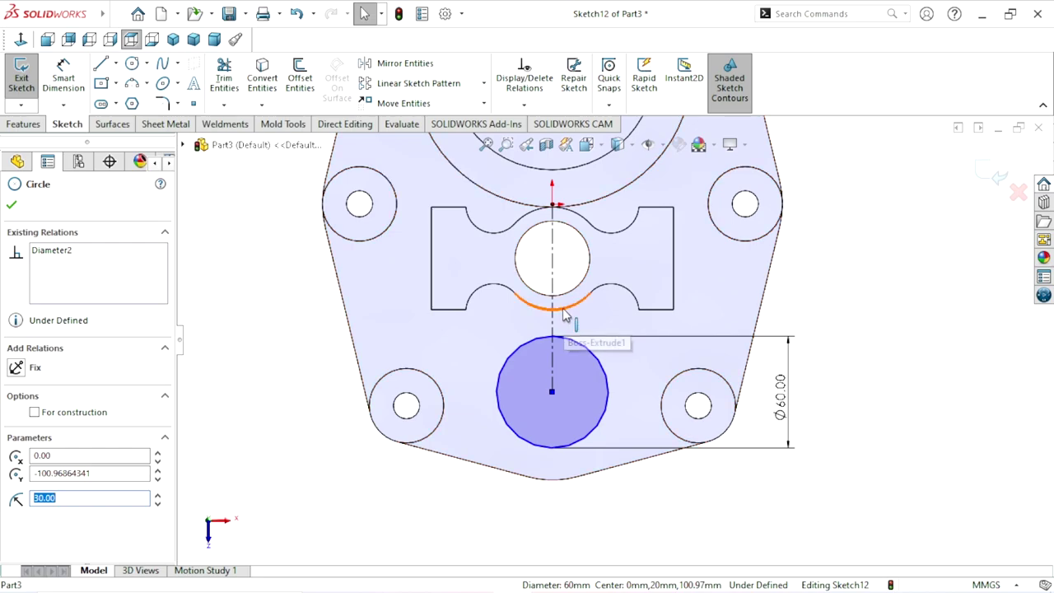
pyautogui.click(578, 306)
pyautogui.keyDown('ctrl'); pyautogui.click(585, 301); pyautogui.keyUp('ctrl')
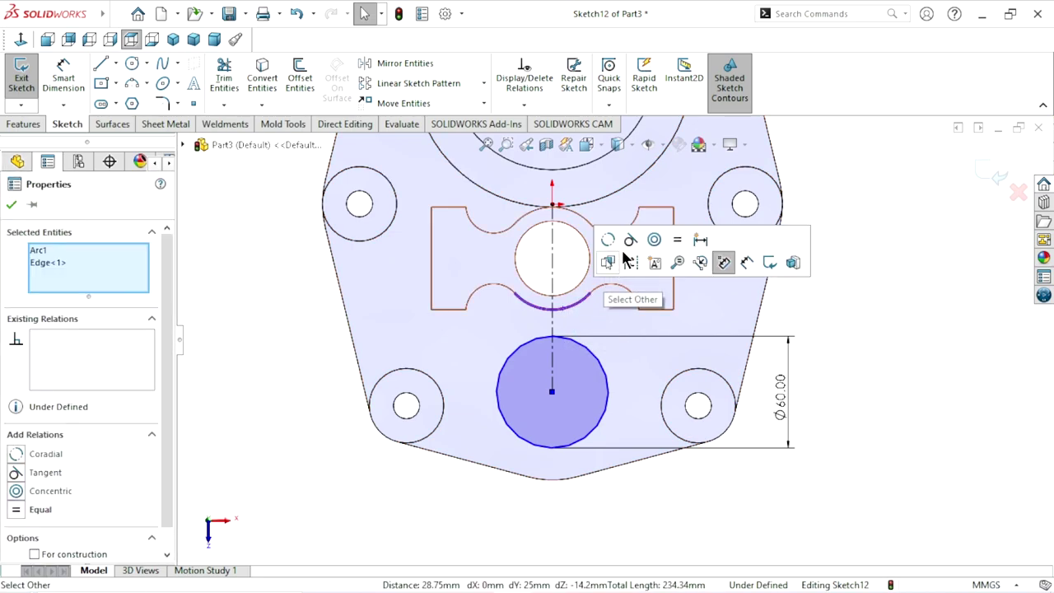
pyautogui.click(628, 239)
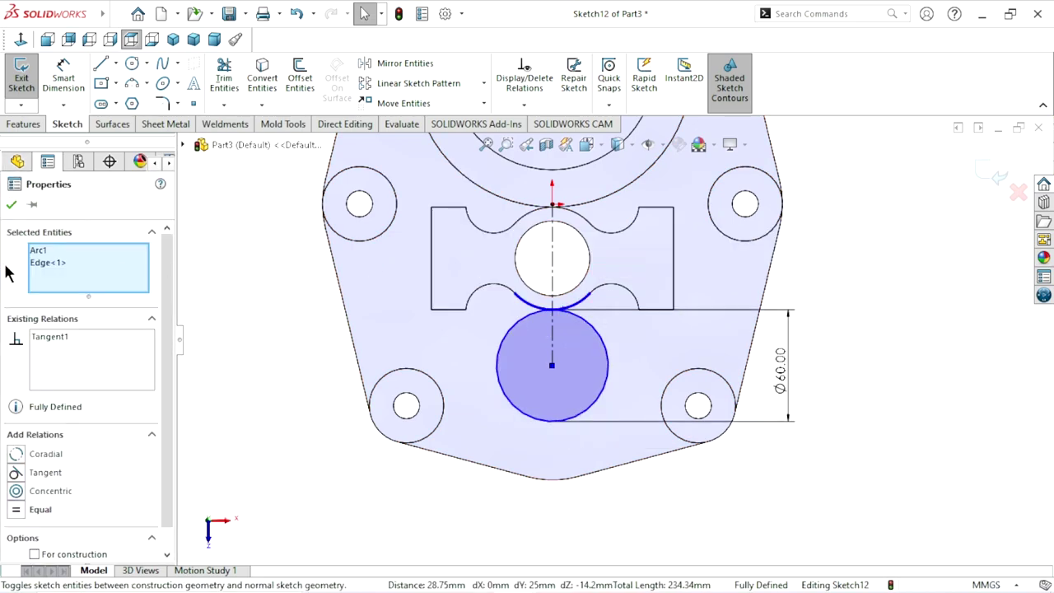
pyautogui.click(11, 205)
pyautogui.moveTo(353, 356)
pyautogui.mouseDown(button='middle')
pyautogui.moveTo(283, 414)
pyautogui.moveTo(353, 406)
pyautogui.mouseUp(button='middle')
pyautogui.scroll(3, 576, 329)
pyautogui.scroll(-2, 844, 349)
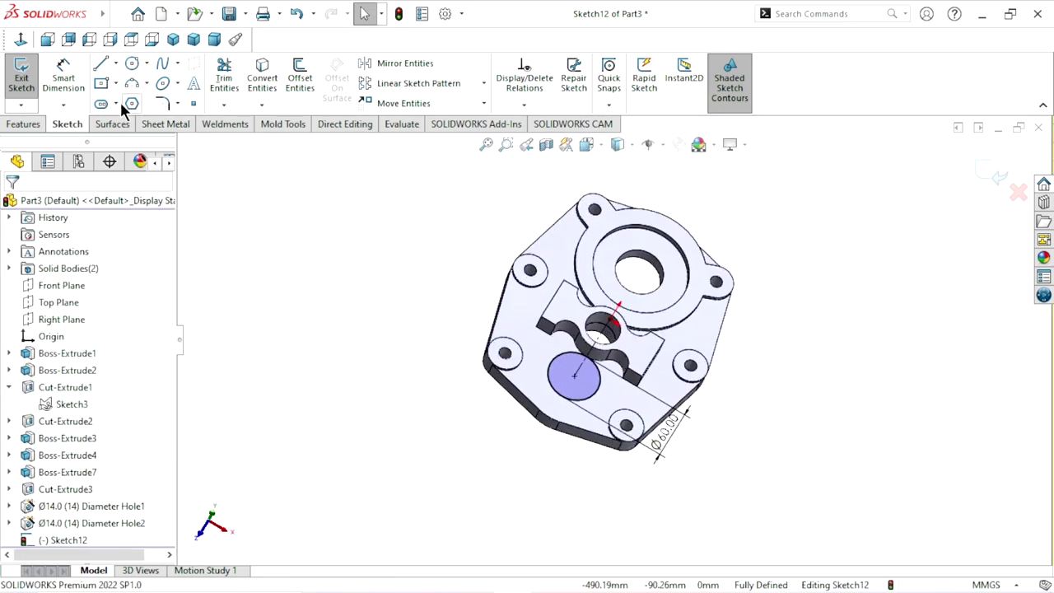
# - Extrude the Ø60 circle as a boss Up To Surface, ending at a corner lug boss's top face
pyautogui.click(37, 120)
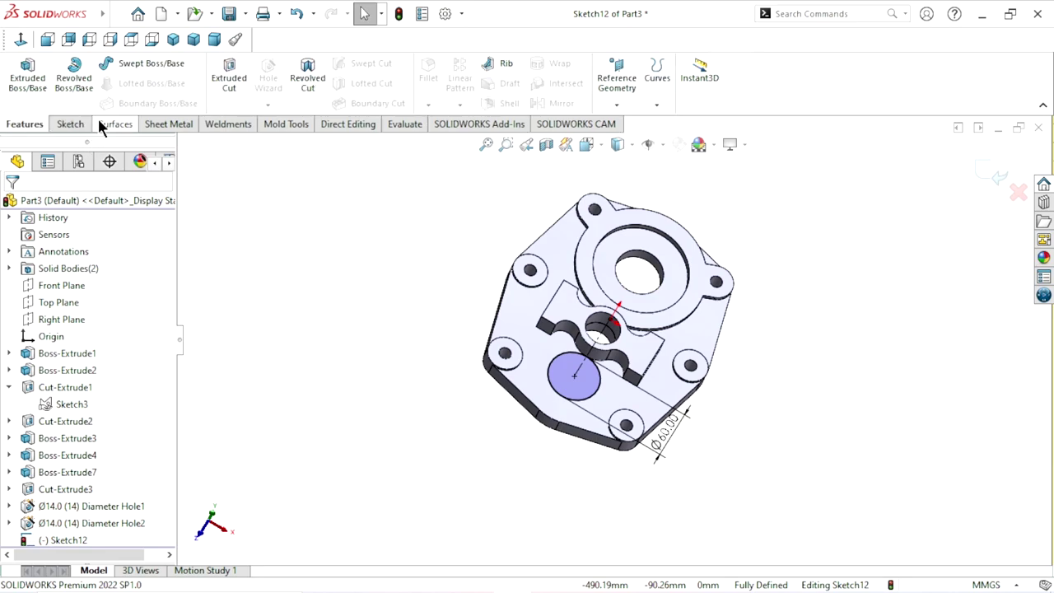
pyautogui.click(24, 74)
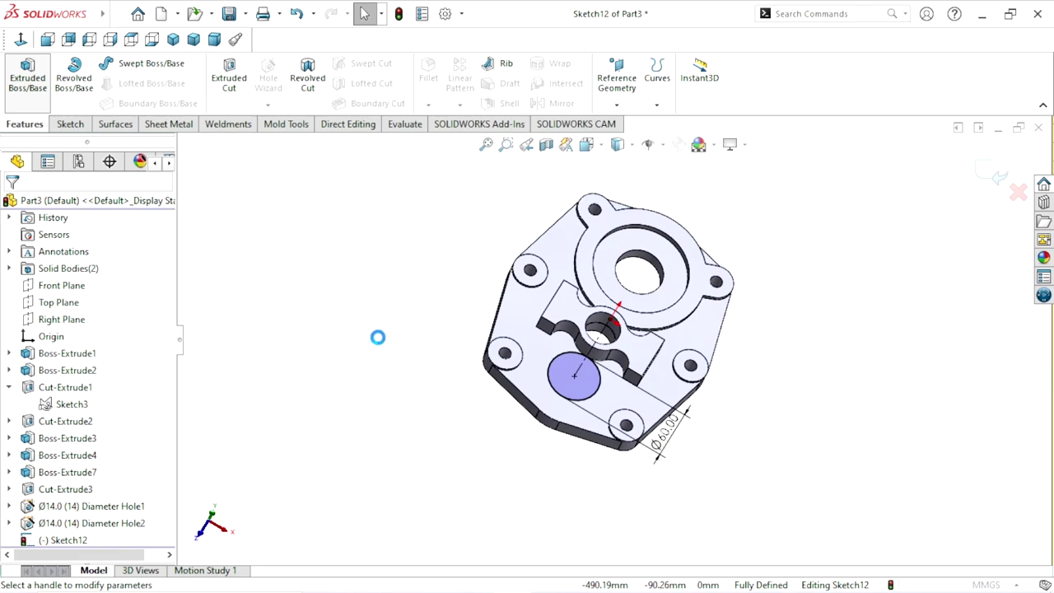
pyautogui.click(99, 298)
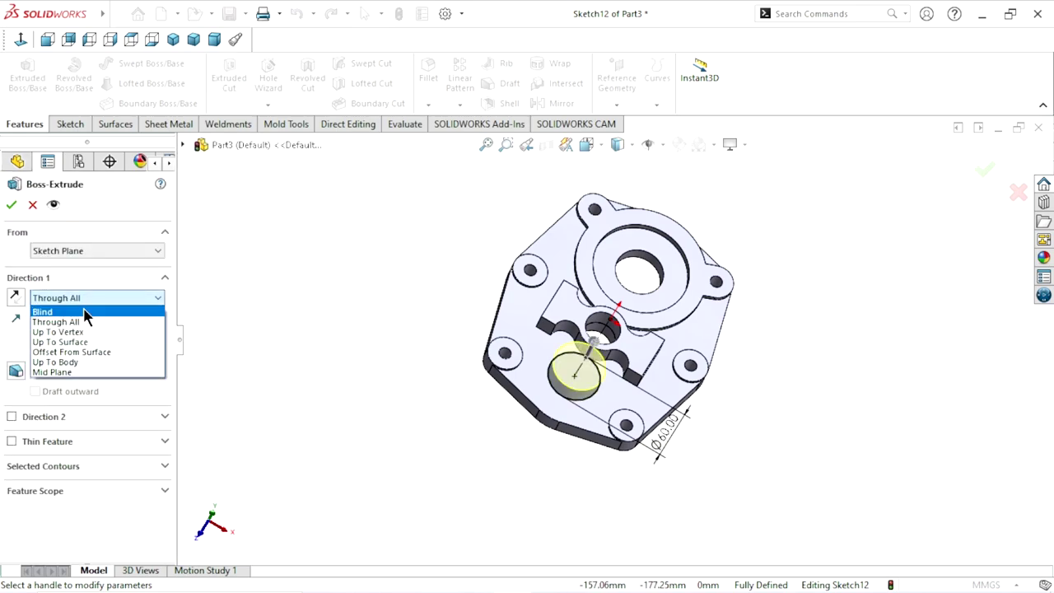
pyautogui.click(88, 342)
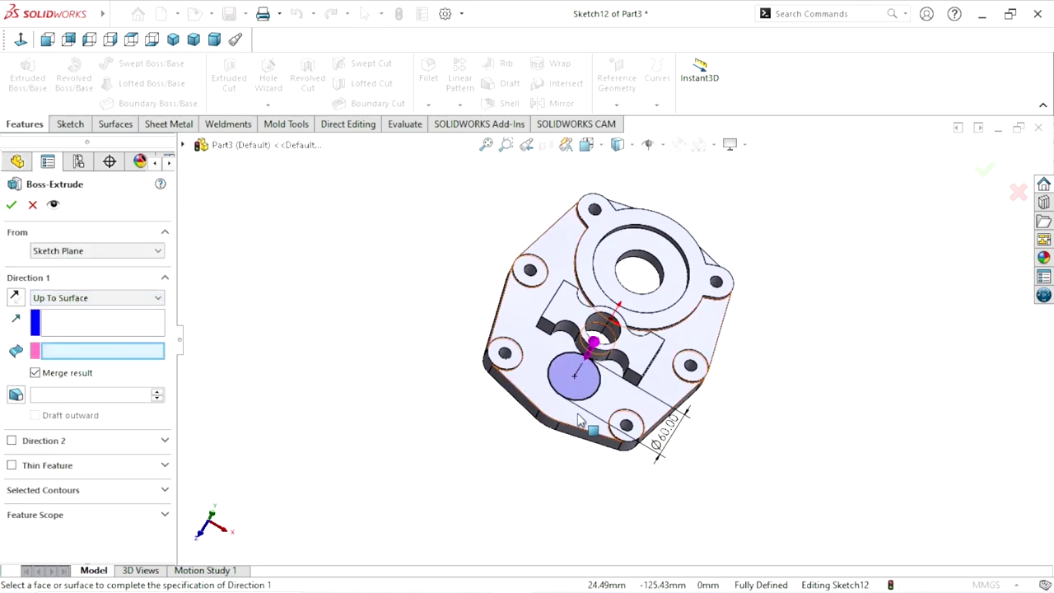
pyautogui.moveTo(607, 431); pyautogui.dragTo(620, 422, button='middle')
pyautogui.scroll(-5, 535, 370)
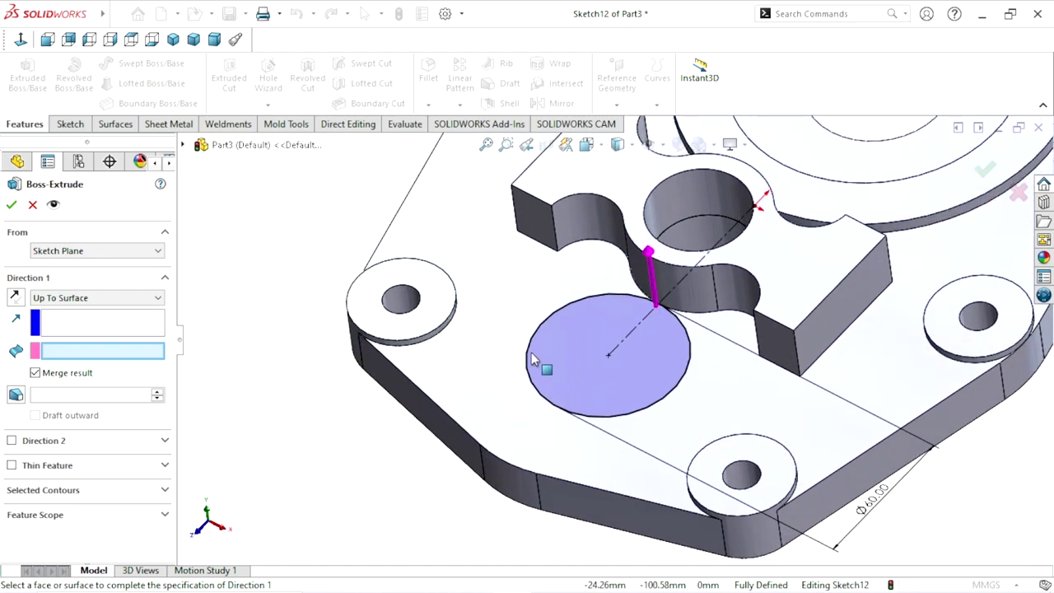
pyautogui.click(446, 304)
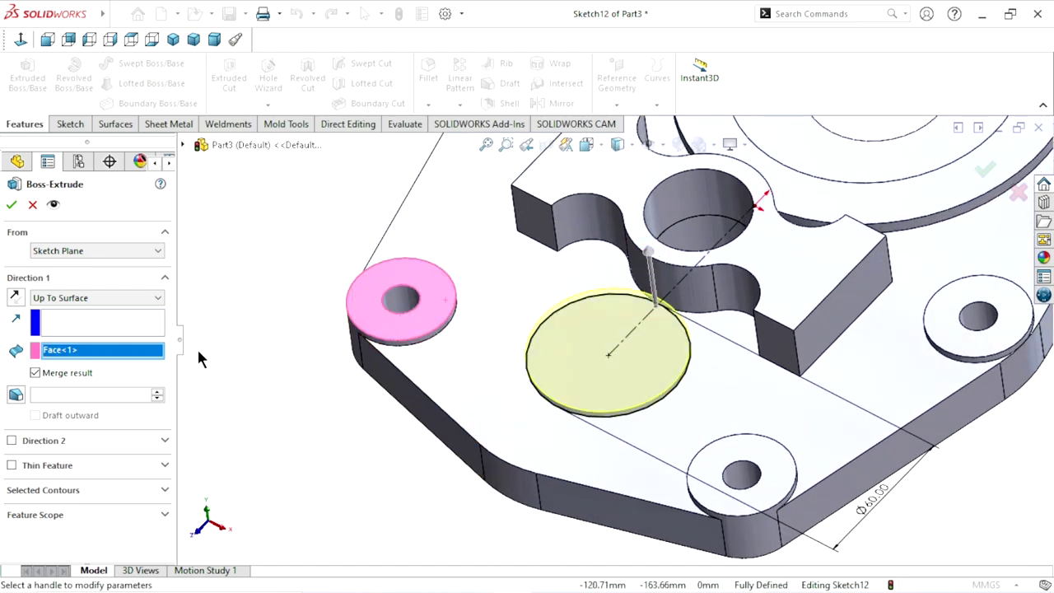
pyautogui.click(11, 206)
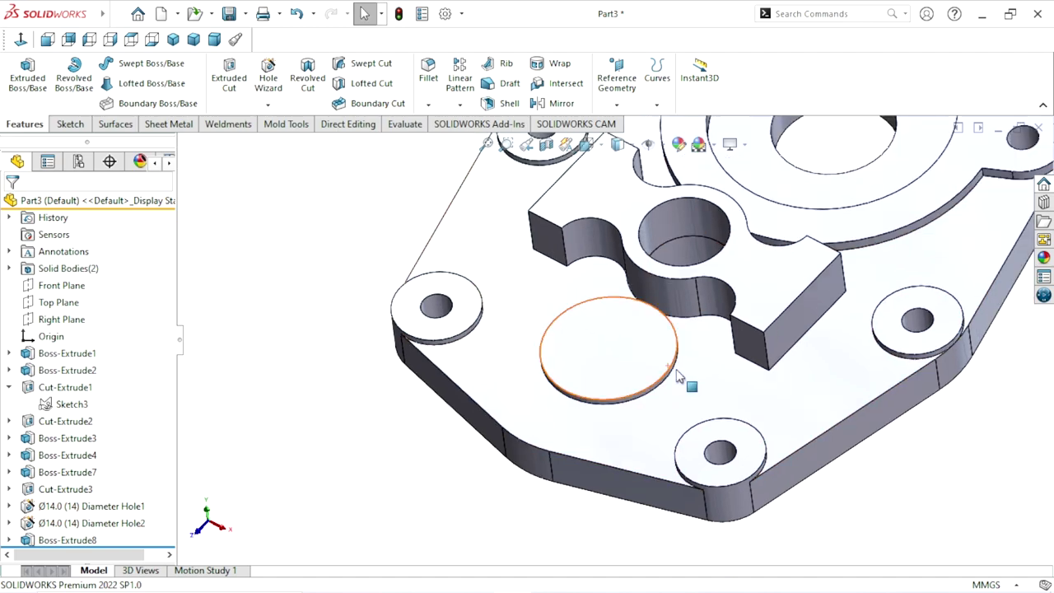
# - Zoom out and view the new round boss's top face Normal To
pyautogui.scroll(3, 544, 340)
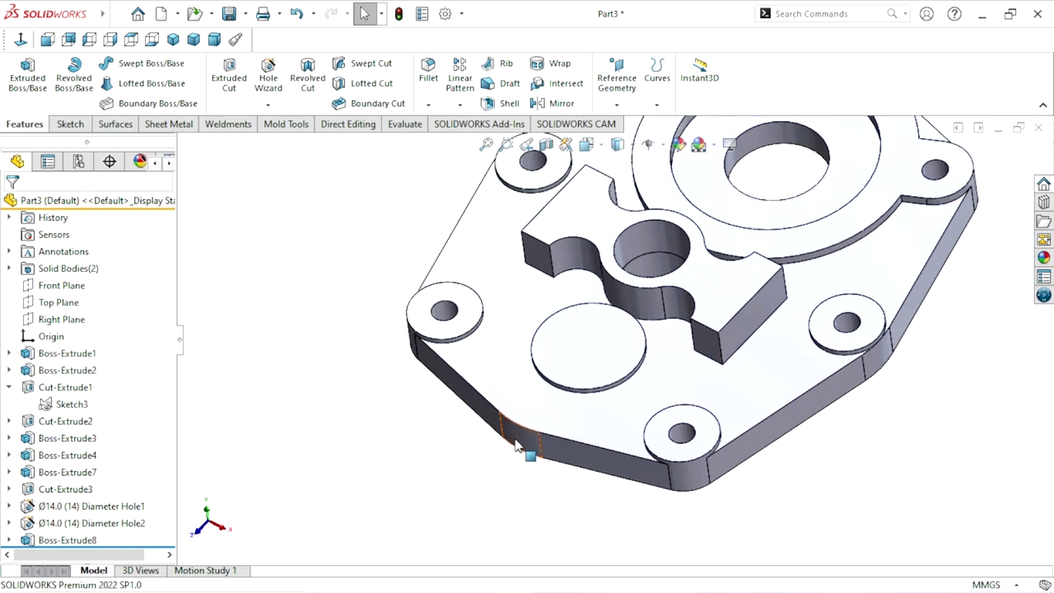
pyautogui.press('z')
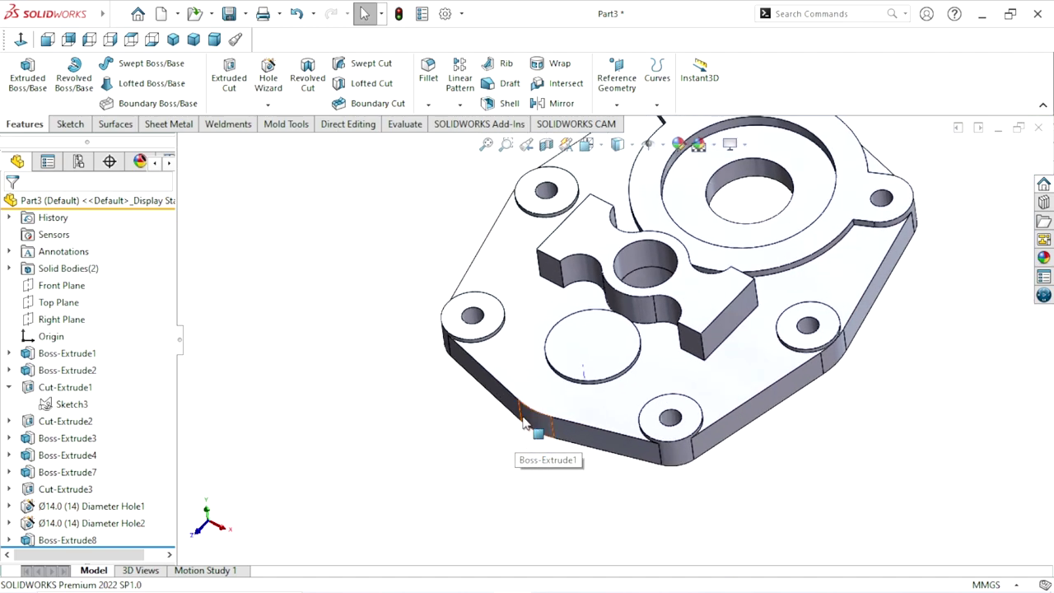
pyautogui.press('z')
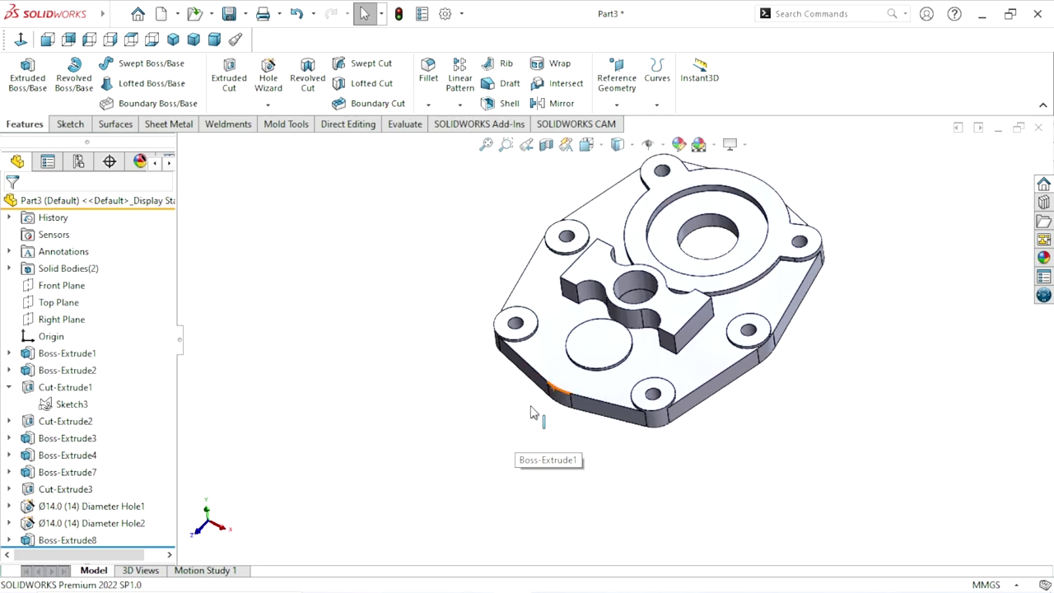
pyautogui.scroll(-3, 665, 334)
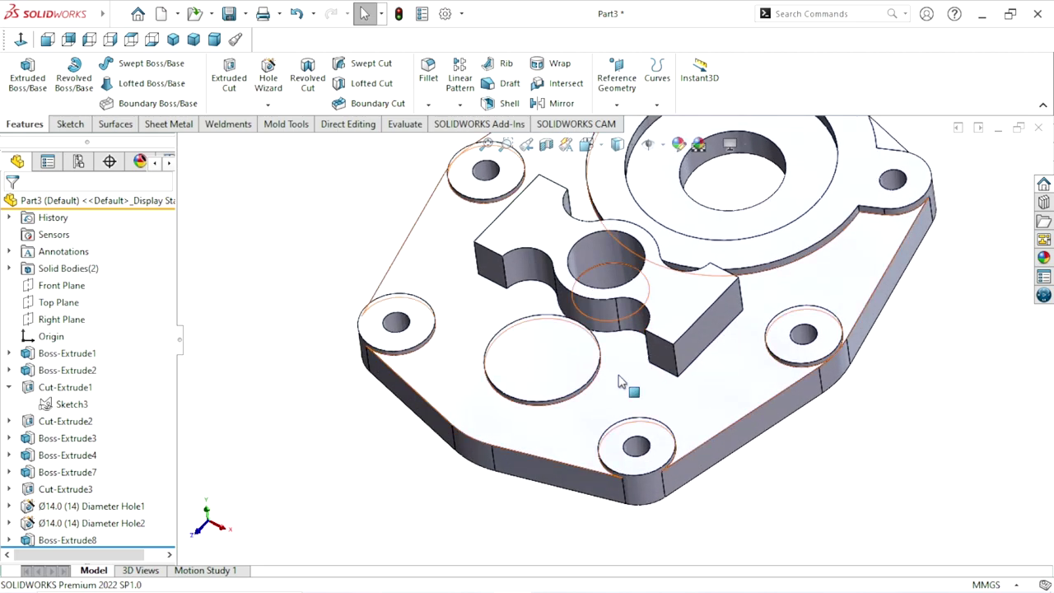
pyautogui.press('z')
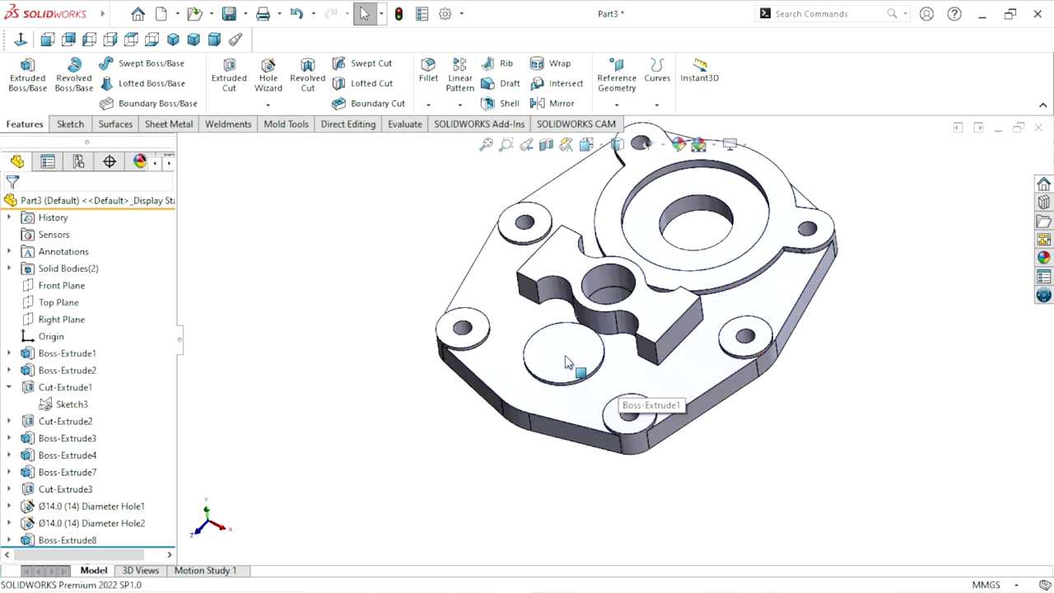
pyautogui.click(566, 362)
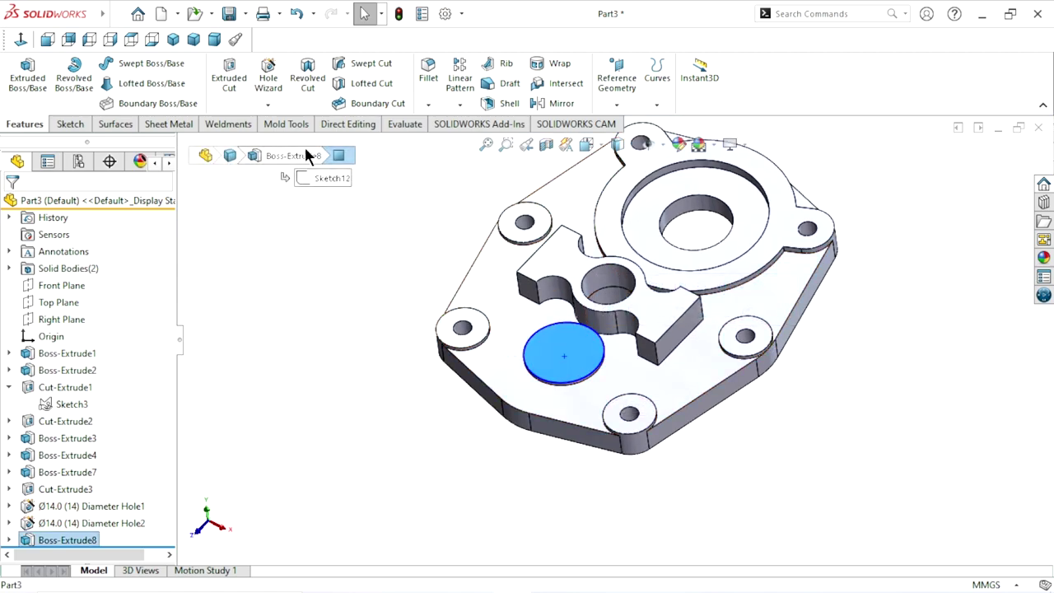
pyautogui.click(18, 40)
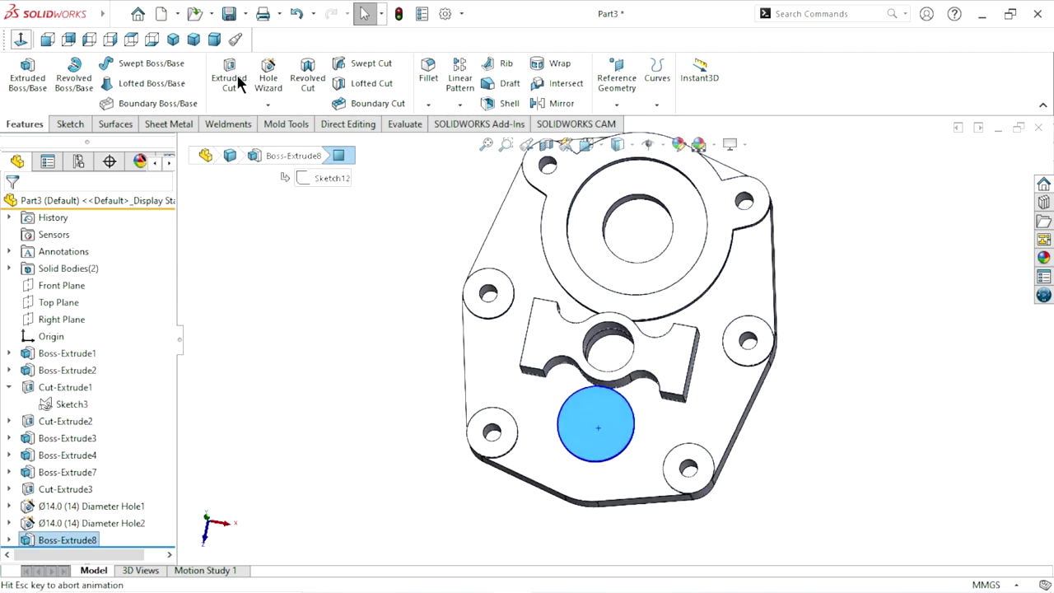
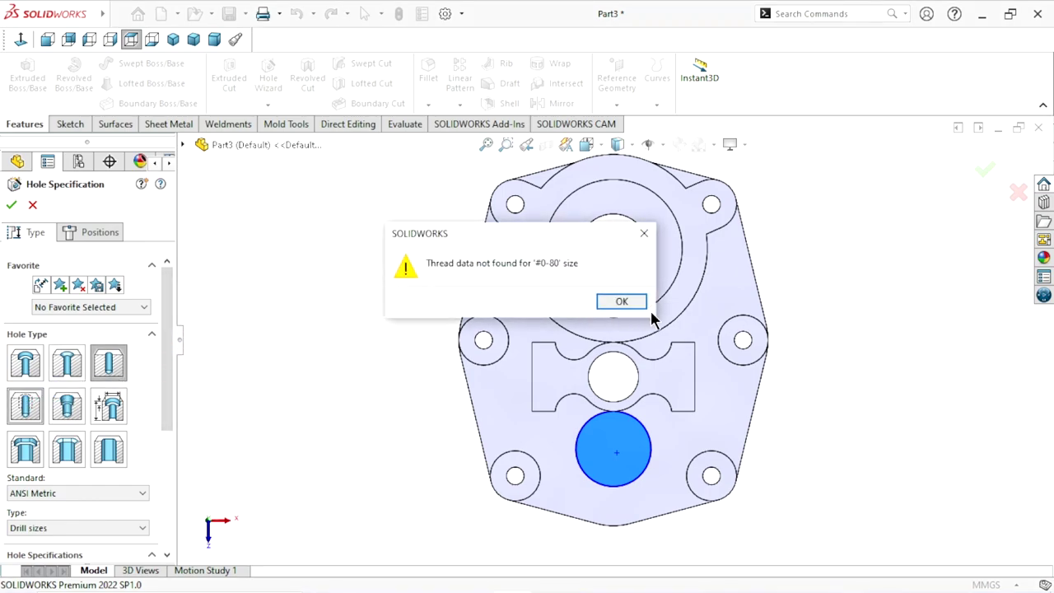
# - Dismiss the thread-data warning and set the Hole Wizard to a Tapped hole of size M14x2.0
pyautogui.click(621, 302)
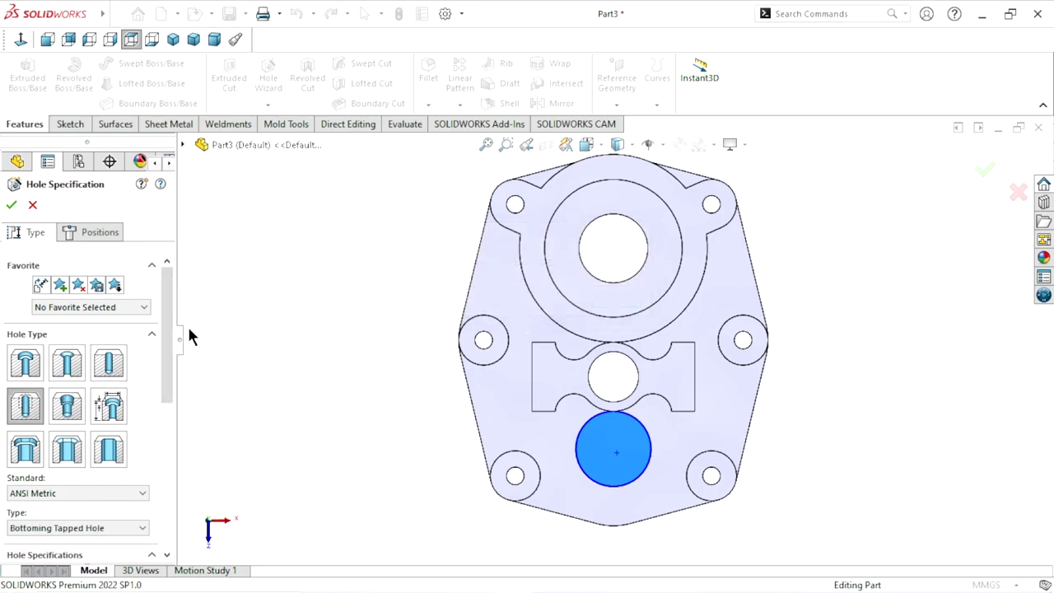
pyautogui.moveTo(166, 337); pyautogui.dragTo(148, 428)
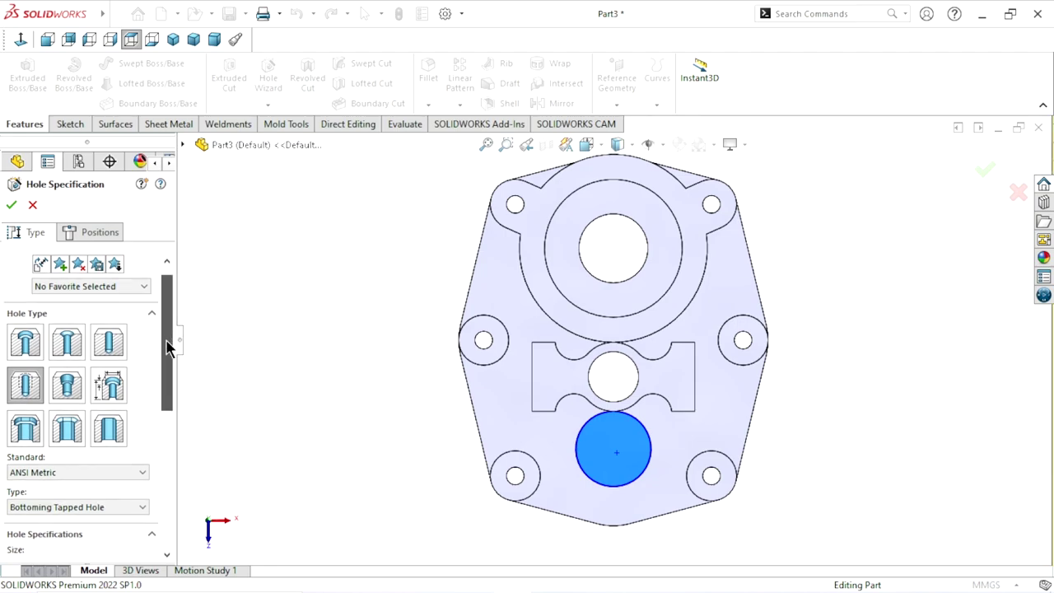
pyautogui.click(116, 320)
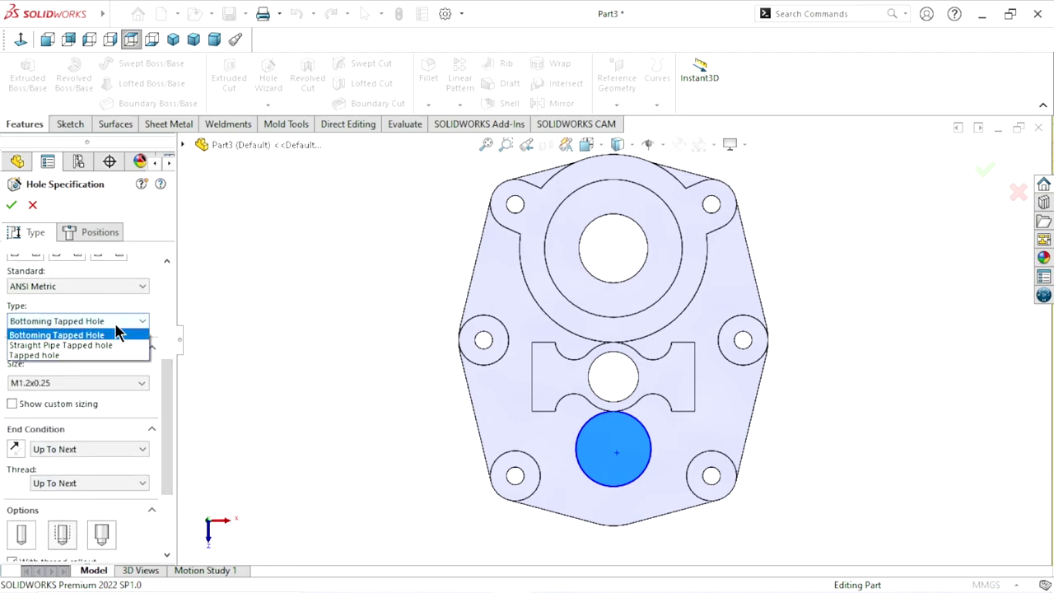
pyautogui.click(82, 359)
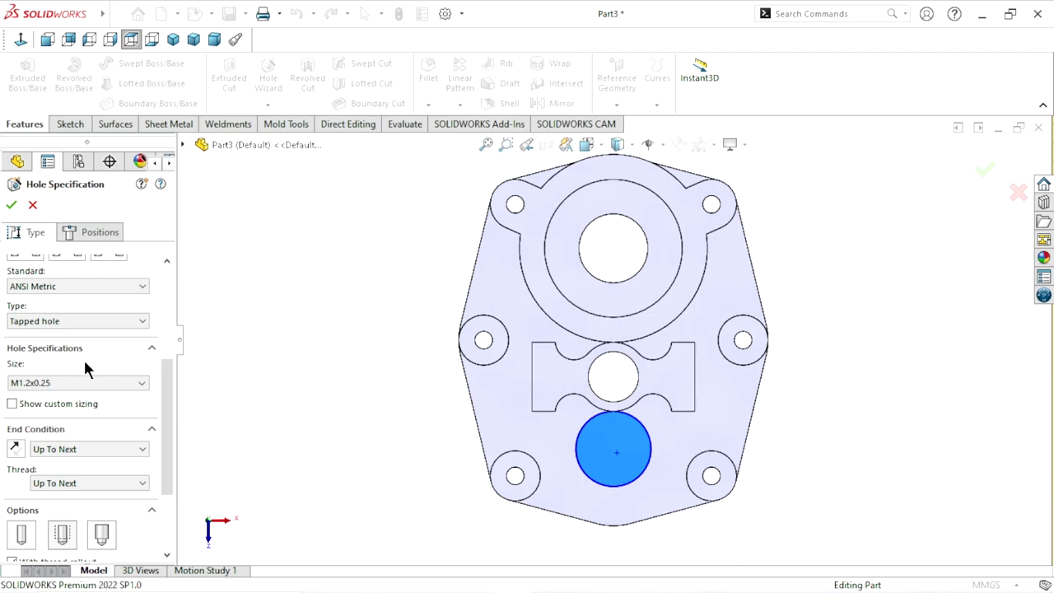
pyautogui.click(80, 380)
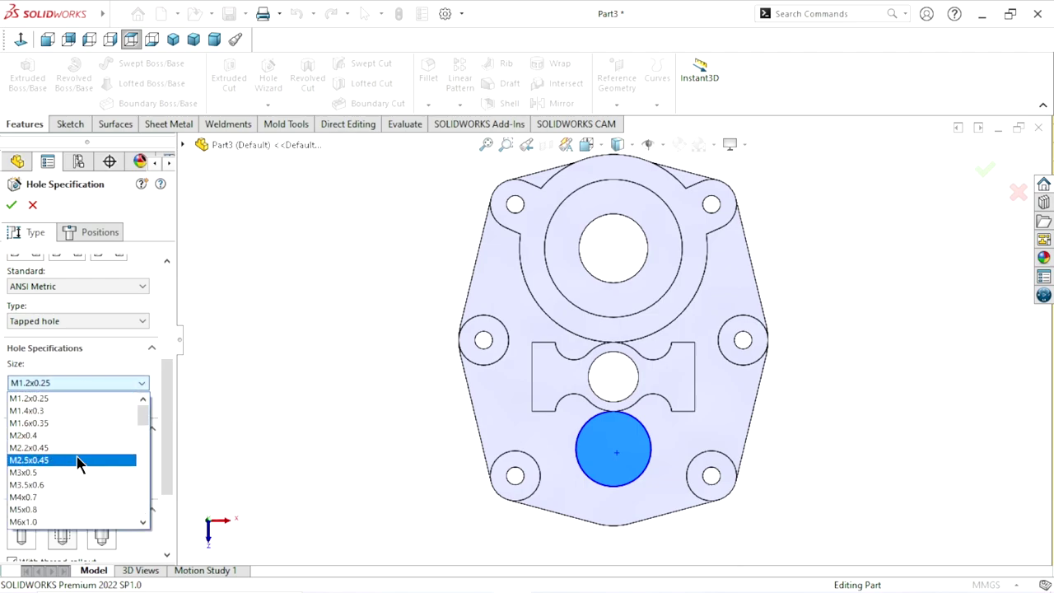
pyautogui.scroll(-2, 75, 450)
pyautogui.scroll(-10, 76, 450)
pyautogui.scroll(2, 77, 450)
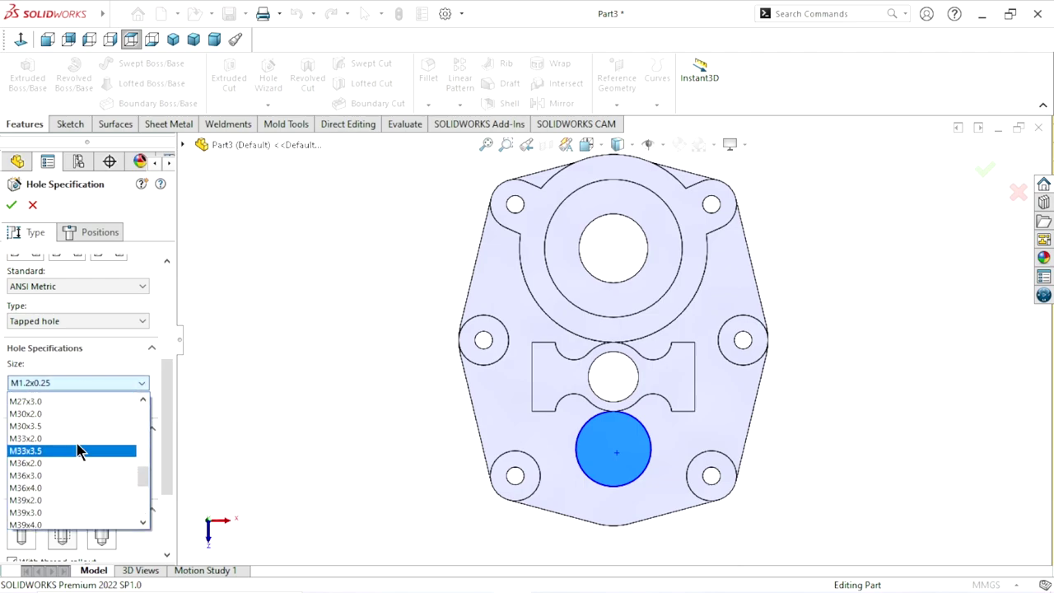
pyautogui.scroll(1, 77, 450)
pyautogui.scroll(1, 77, 451)
pyautogui.scroll(2, 76, 450)
pyautogui.scroll(1, 77, 445)
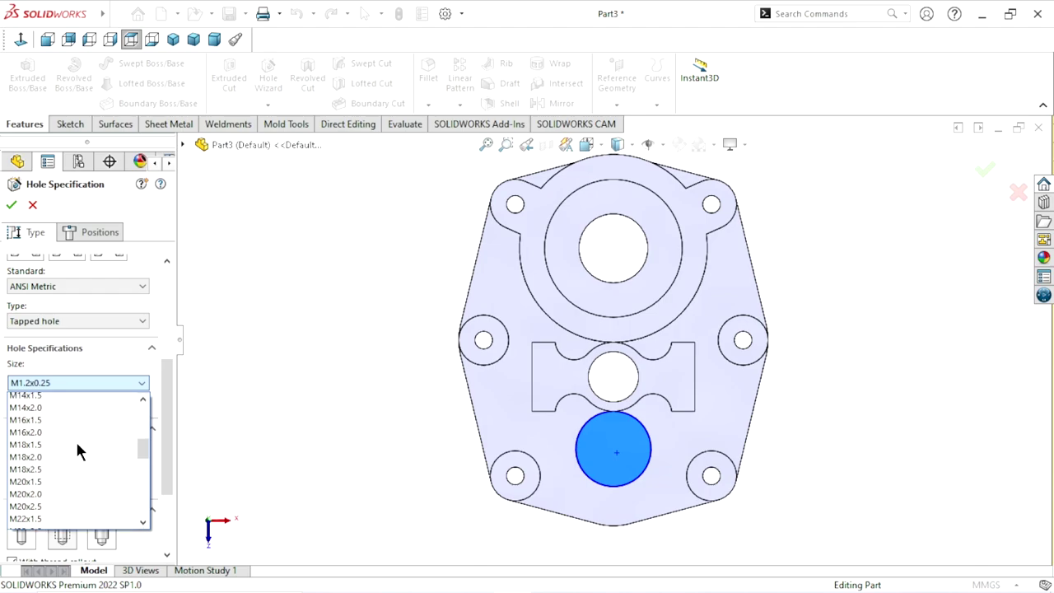
pyautogui.scroll(2, 77, 446)
pyautogui.click(43, 442)
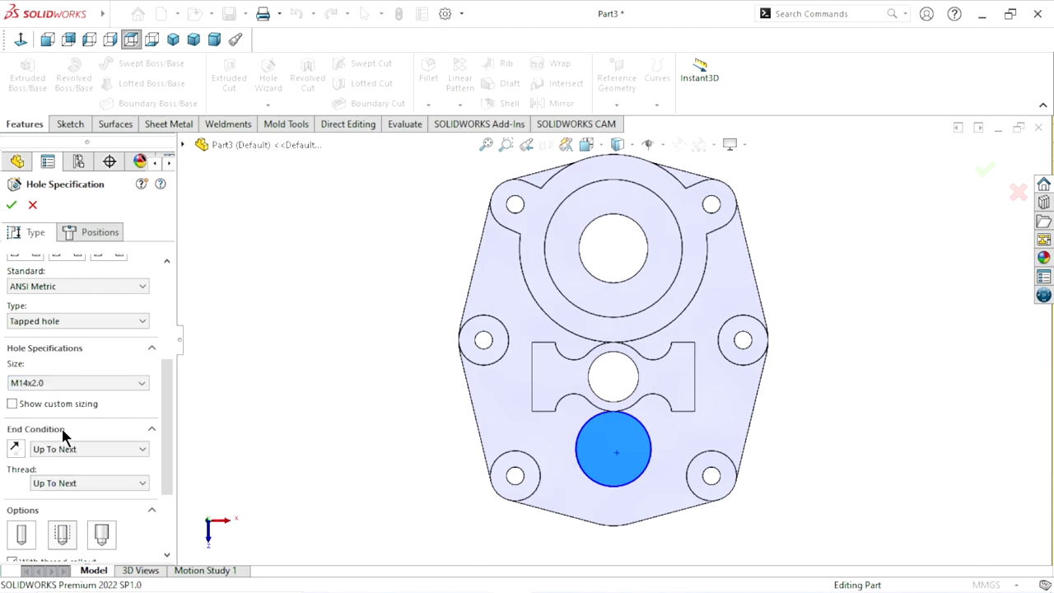
pyautogui.moveTo(167, 398); pyautogui.dragTo(165, 412)
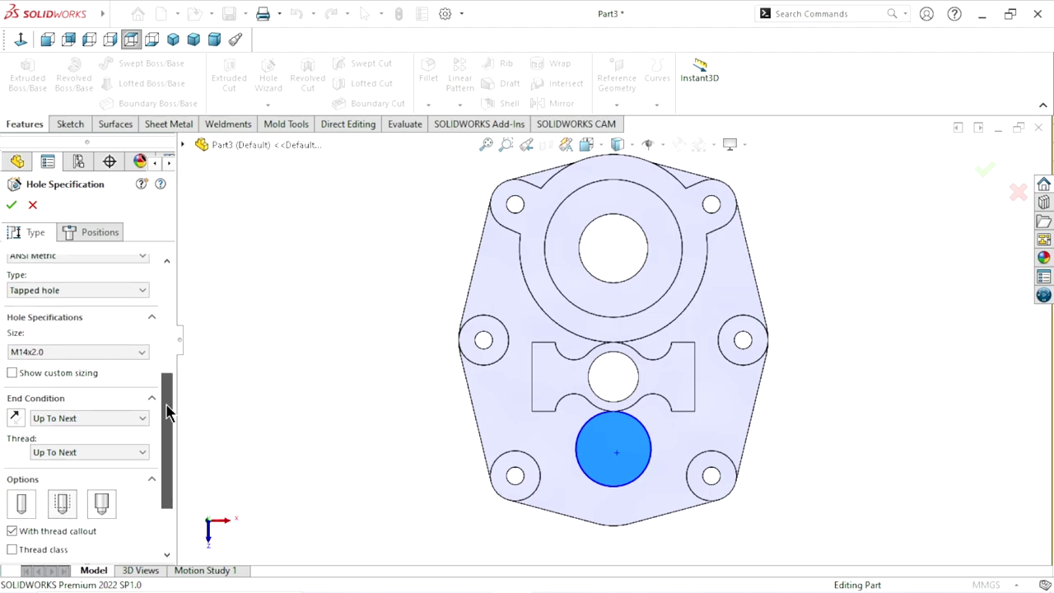
# - Place the M14x2.0 tapped hole at the centre of the lower boss circle
pyautogui.click(104, 235)
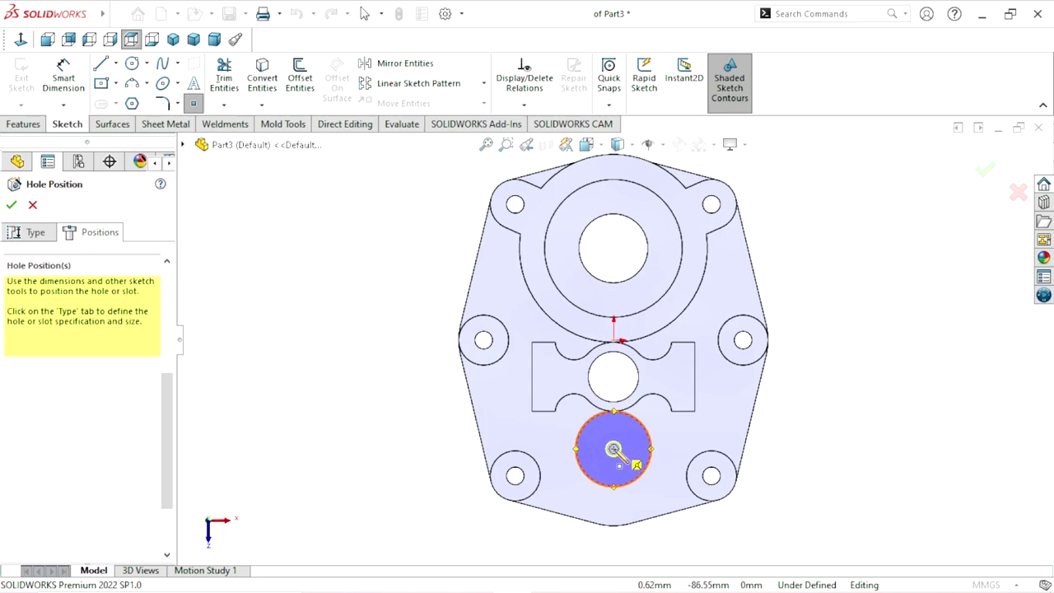
pyautogui.click(613, 449)
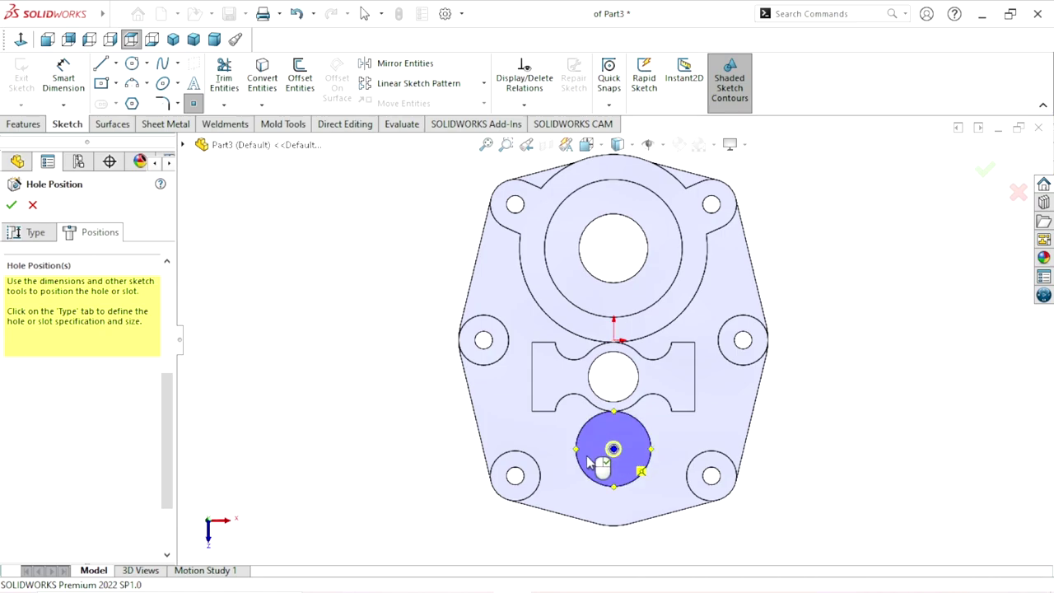
pyautogui.click(11, 206)
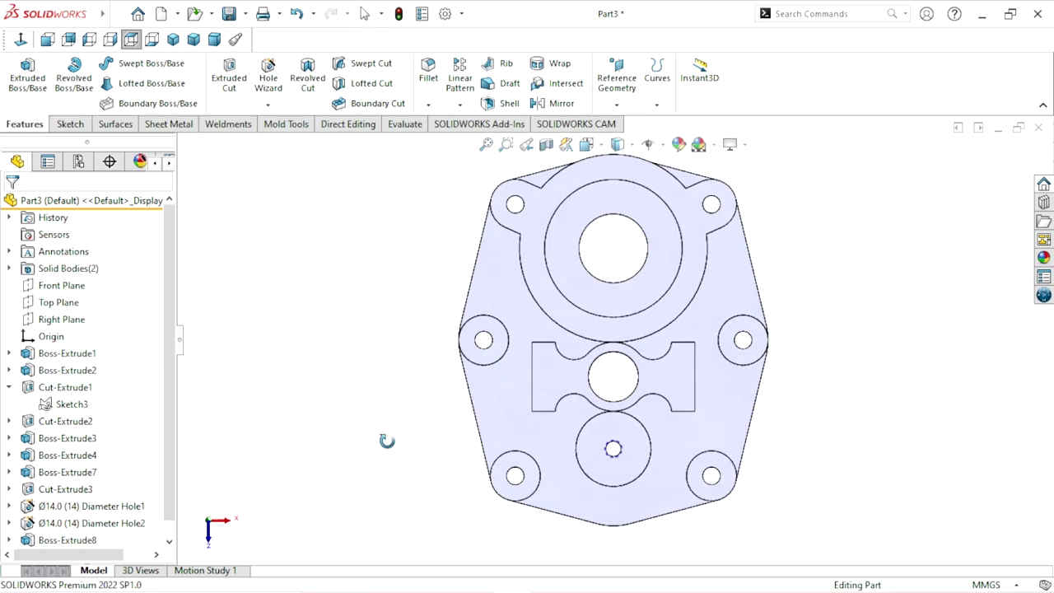
# - Orbit and zoom the part in 3D to inspect the new tapped hole
pyautogui.moveTo(387, 441)
pyautogui.mouseDown(button='middle')
pyautogui.moveTo(385, 323)
pyautogui.moveTo(600, 419)
pyautogui.mouseUp(button='middle')
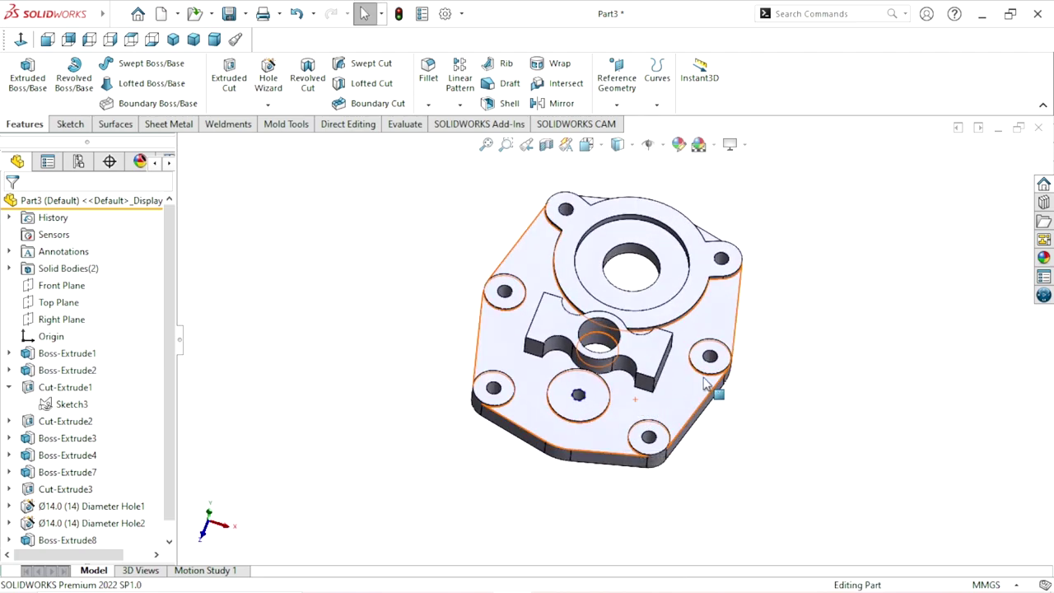
pyautogui.moveTo(704, 383); pyautogui.dragTo(614, 393, button='middle')
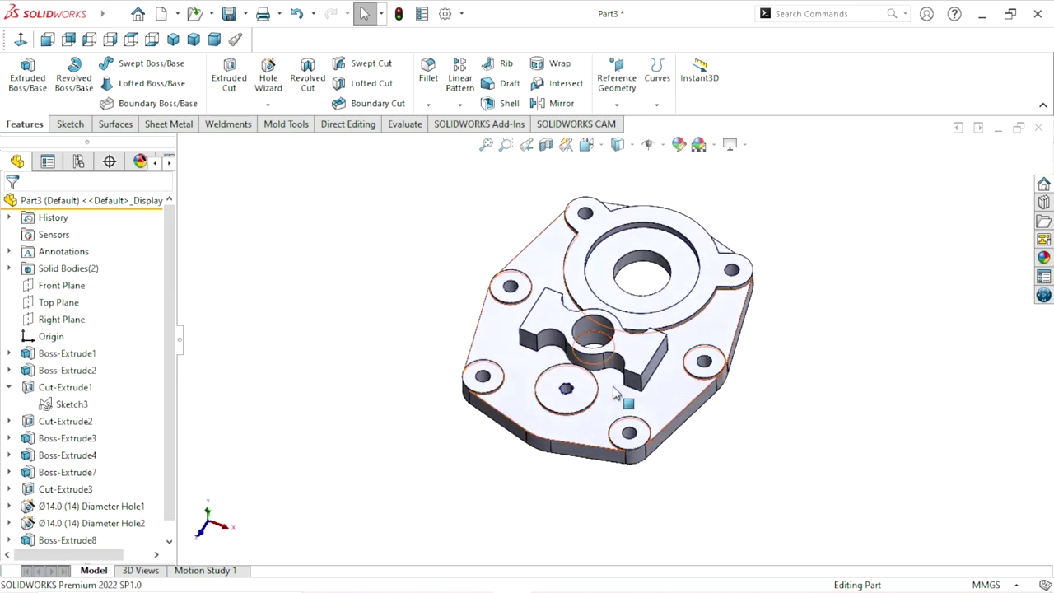
pyautogui.scroll(2, 617, 395)
pyautogui.scroll(-2, 623, 395)
pyautogui.scroll(2, 694, 271)
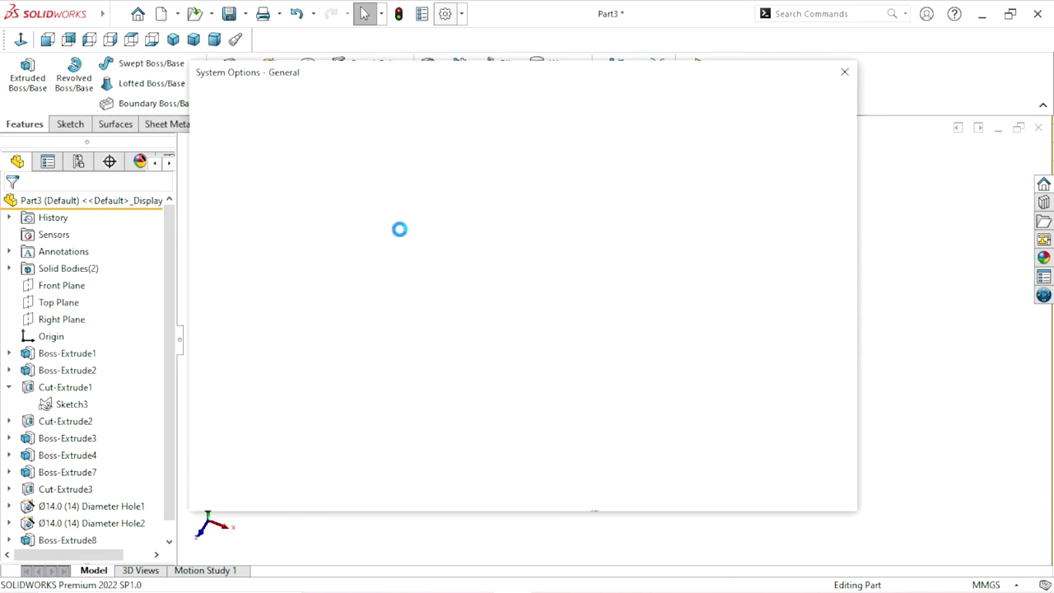
# - Enable Shaded cosmetic threads under the part's Document Properties Detailing settings
pyautogui.click(340, 101)
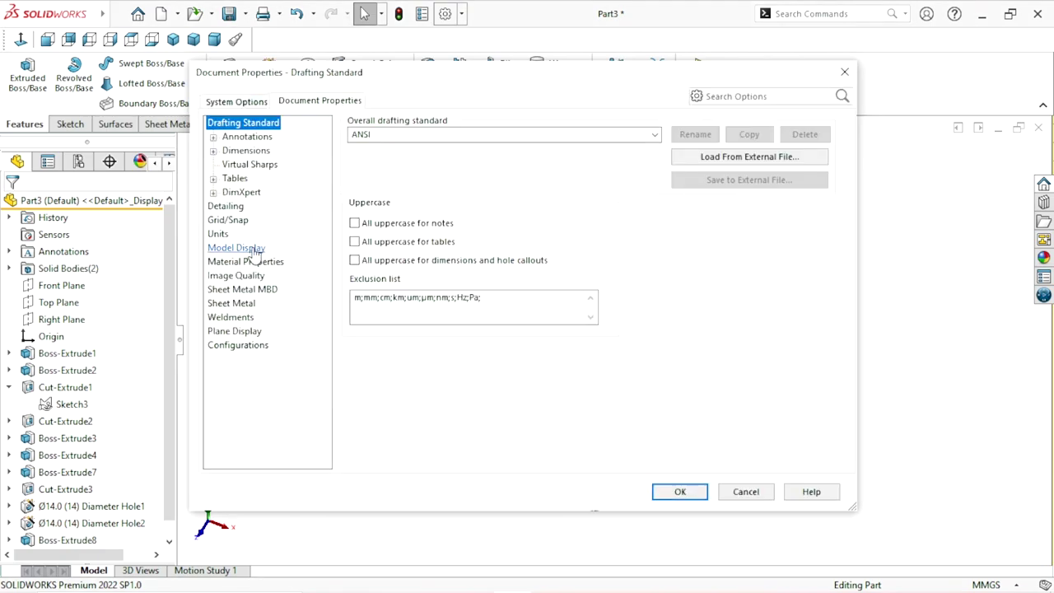
pyautogui.click(225, 207)
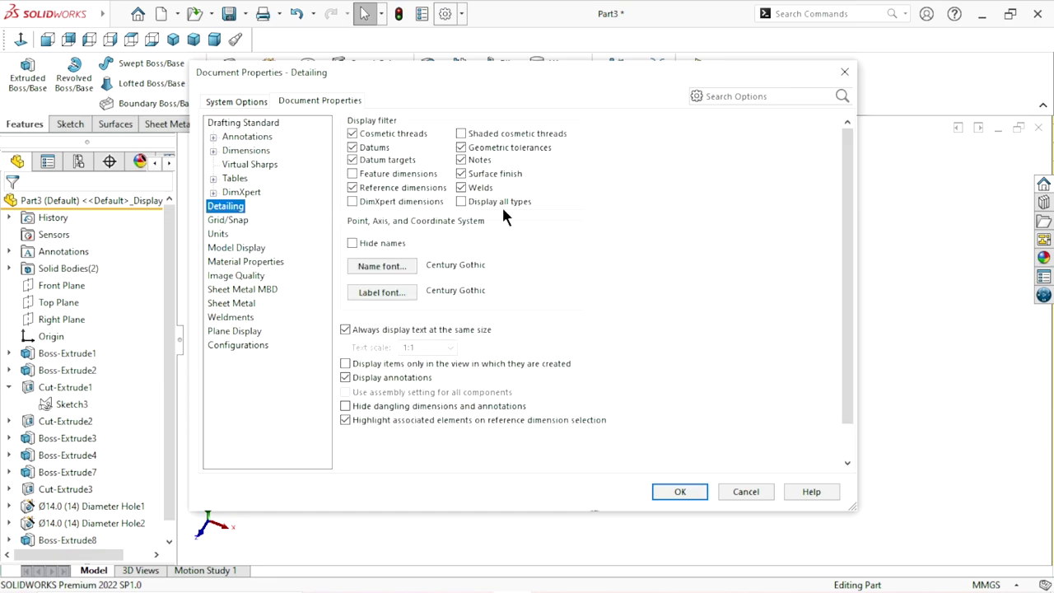
pyautogui.click(473, 135)
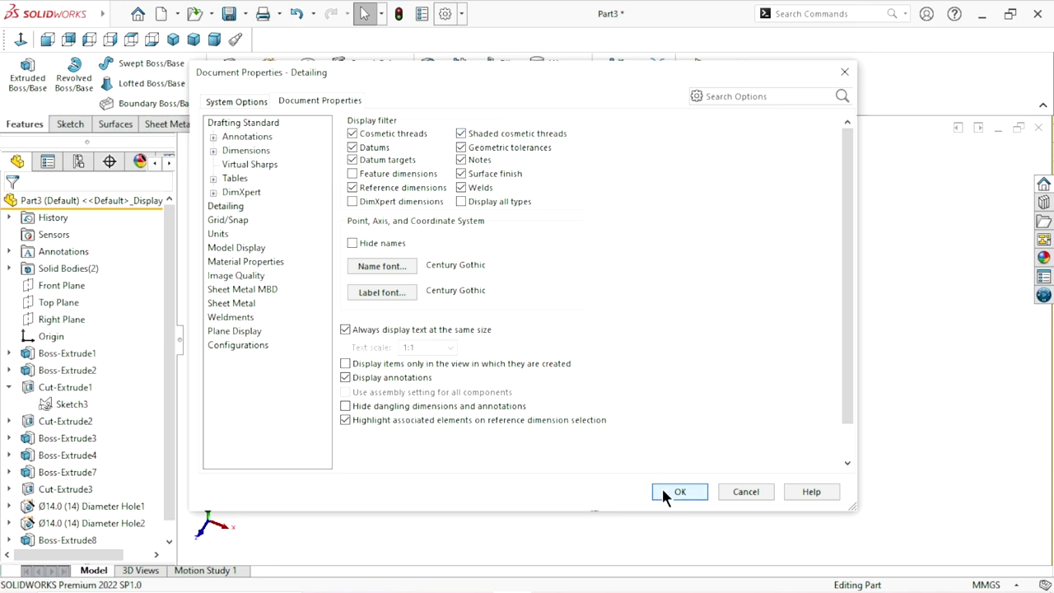
pyautogui.press('Return')
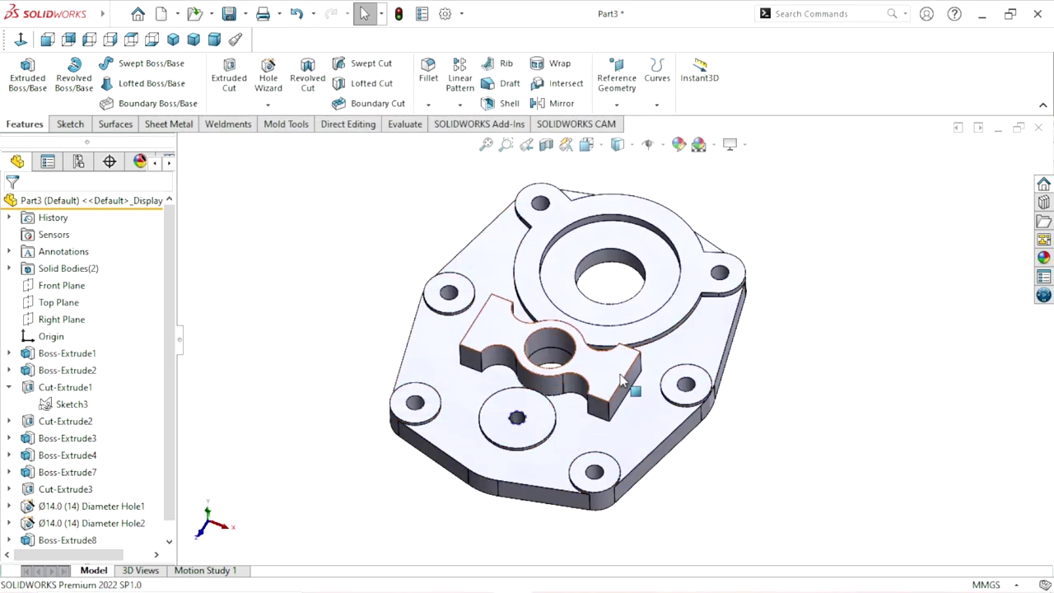
# - Zoom and orbit the part until its flat underside faces the viewer
pyautogui.scroll(-5, 568, 397)
pyautogui.scroll(3, 539, 383)
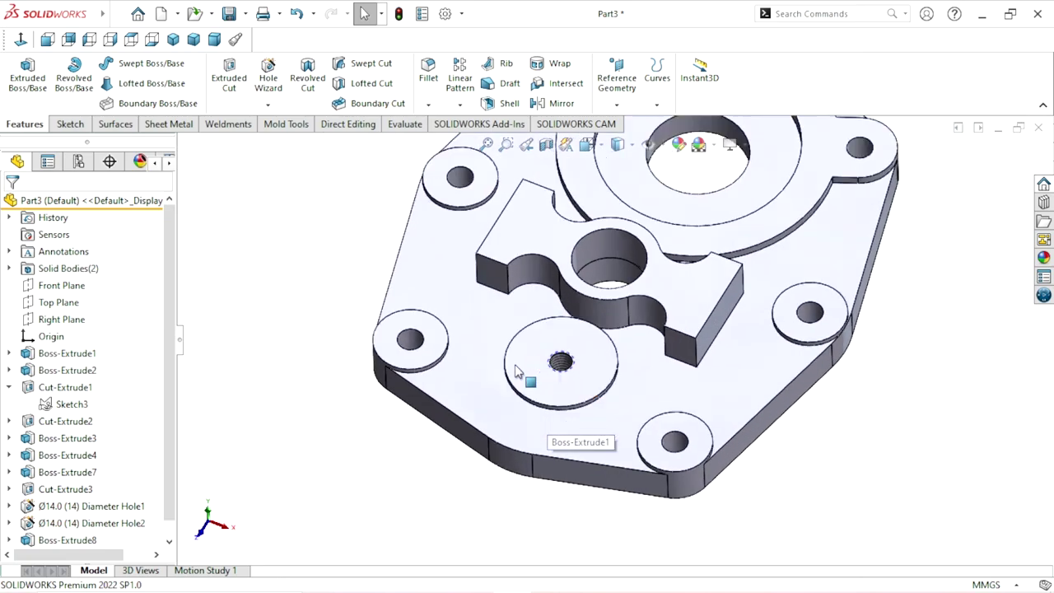
pyautogui.scroll(2, 522, 371)
pyautogui.scroll(3, 476, 392)
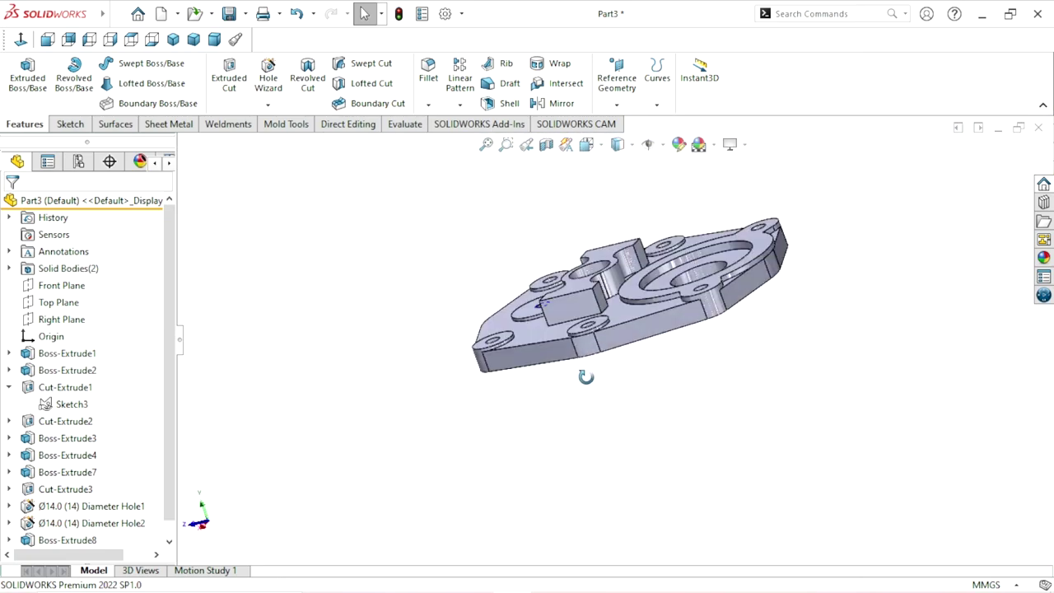
pyautogui.moveTo(583, 372); pyautogui.dragTo(656, 375, button='middle')
pyautogui.scroll(-1, 684, 370)
pyautogui.scroll(-1, 766, 366)
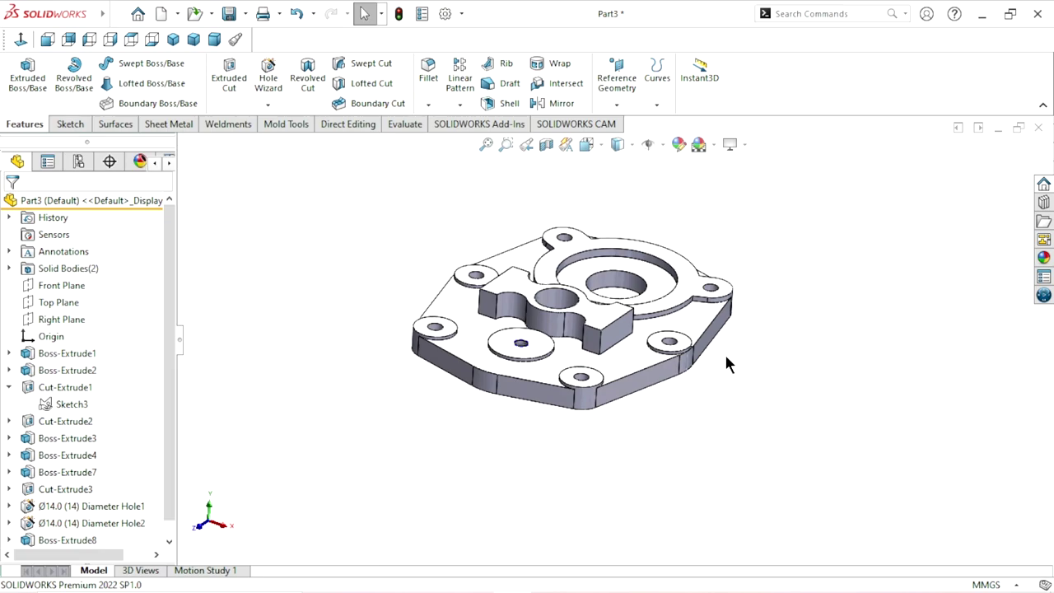
pyautogui.scroll(2, 609, 341)
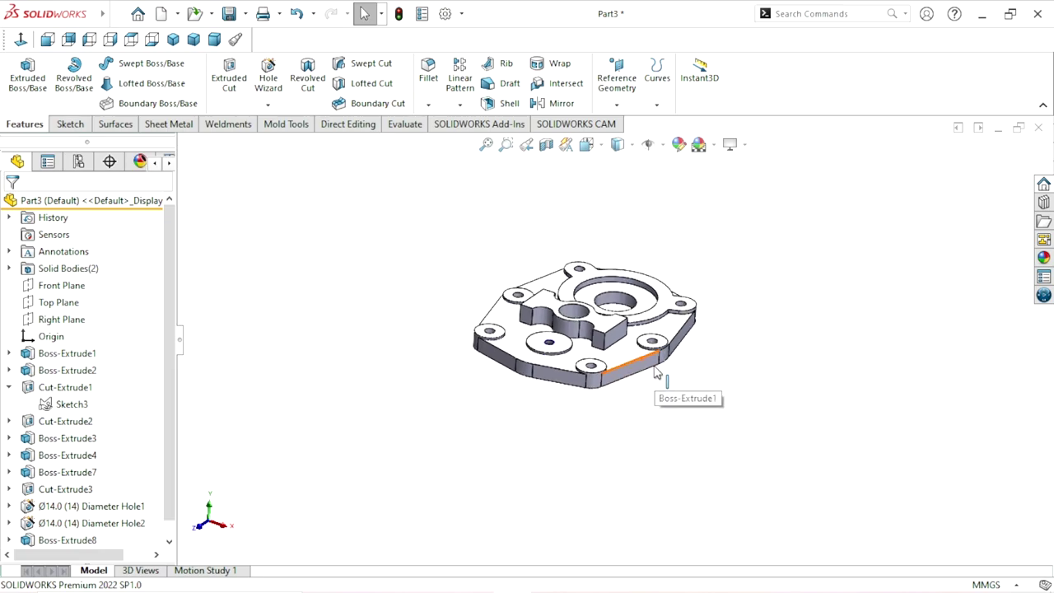
pyautogui.scroll(-1, 783, 371)
pyautogui.moveTo(783, 371); pyautogui.dragTo(688, 416, button='middle')
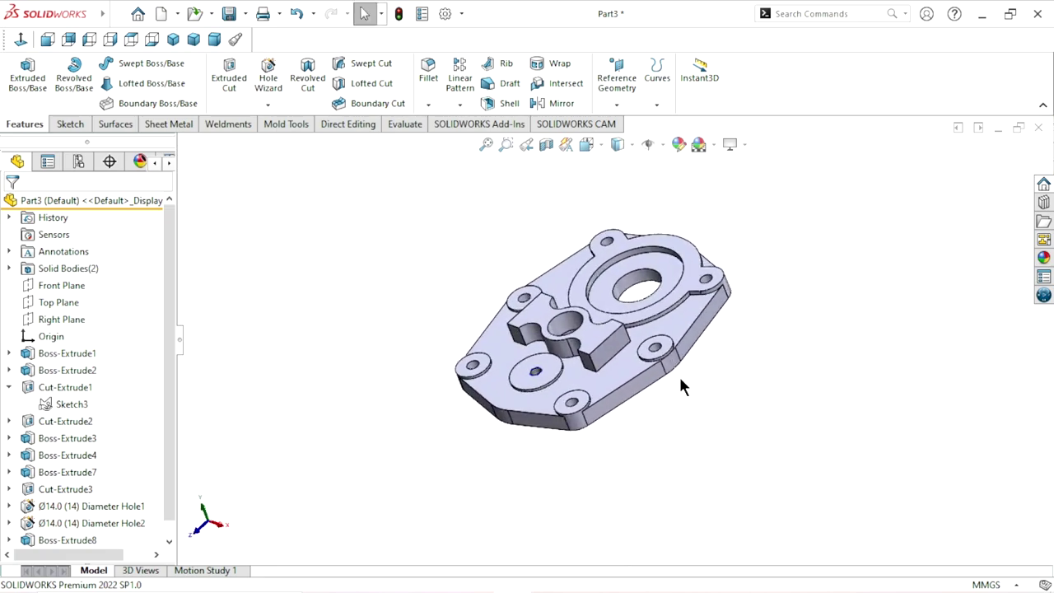
pyautogui.scroll(2, 680, 381)
pyautogui.moveTo(658, 375); pyautogui.dragTo(623, 327, button='middle')
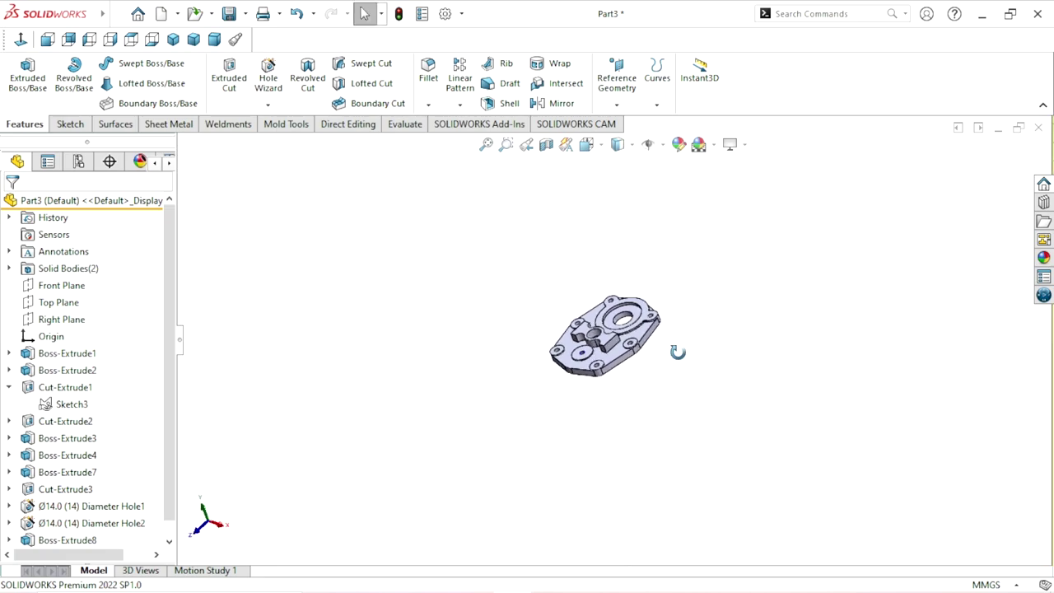
# - Sketch on the underside face, convert its outline and hole edges, and view it Normal To
pyautogui.click(623, 327)
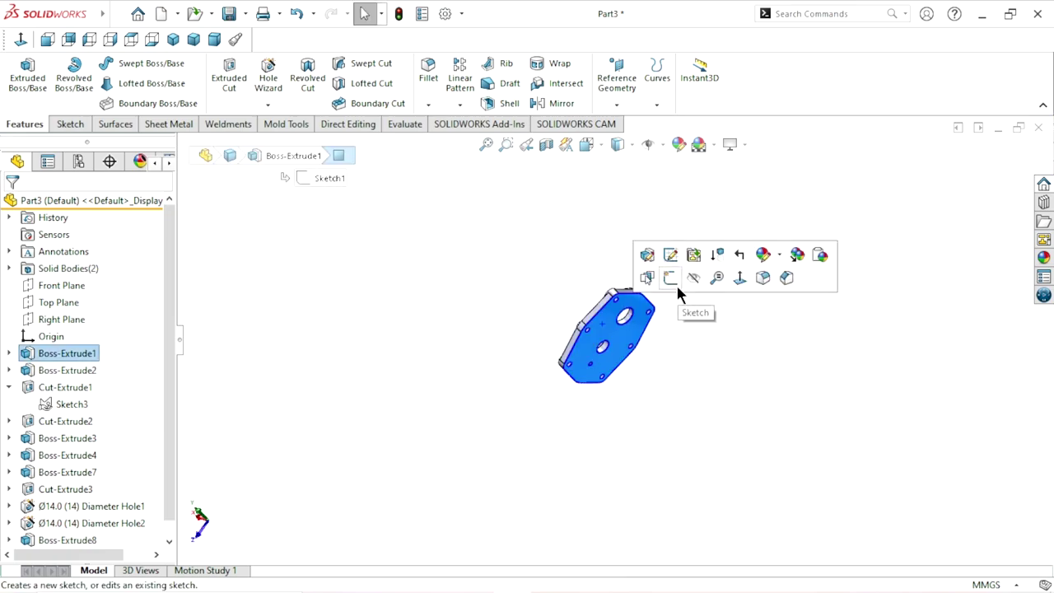
pyautogui.click(674, 280)
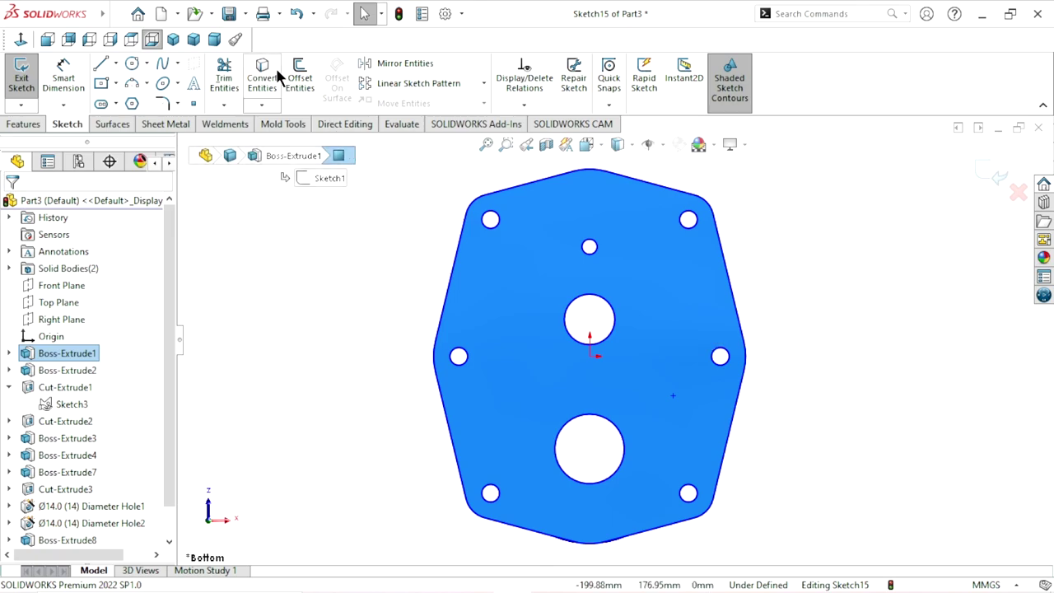
pyautogui.click(265, 69)
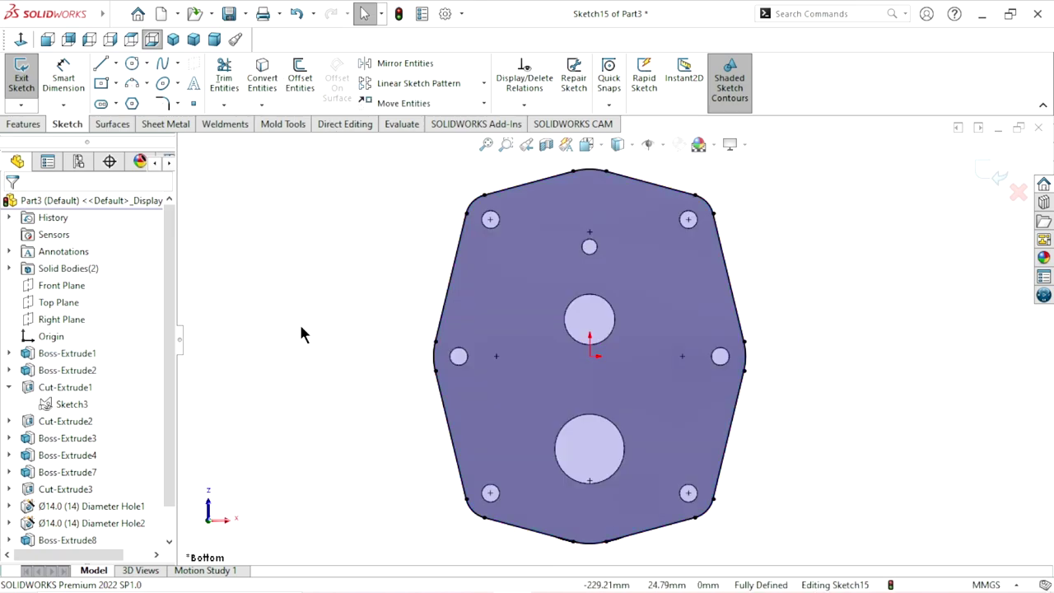
pyautogui.moveTo(299, 322)
pyautogui.mouseDown(button='middle')
pyautogui.moveTo(375, 357)
pyautogui.moveTo(358, 245)
pyautogui.moveTo(346, 306)
pyautogui.mouseUp(button='middle')
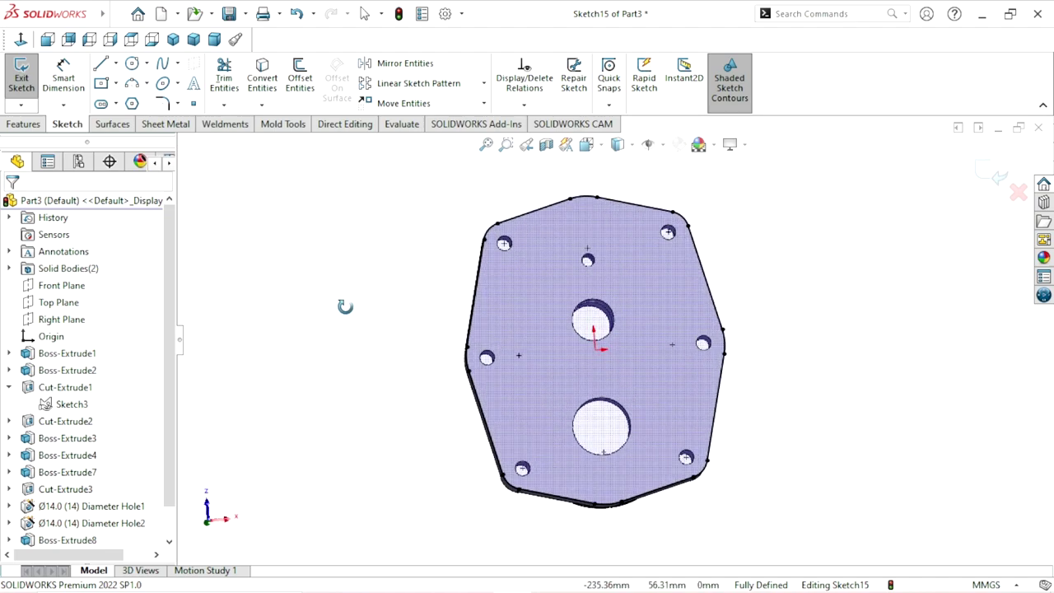
pyautogui.click(21, 38)
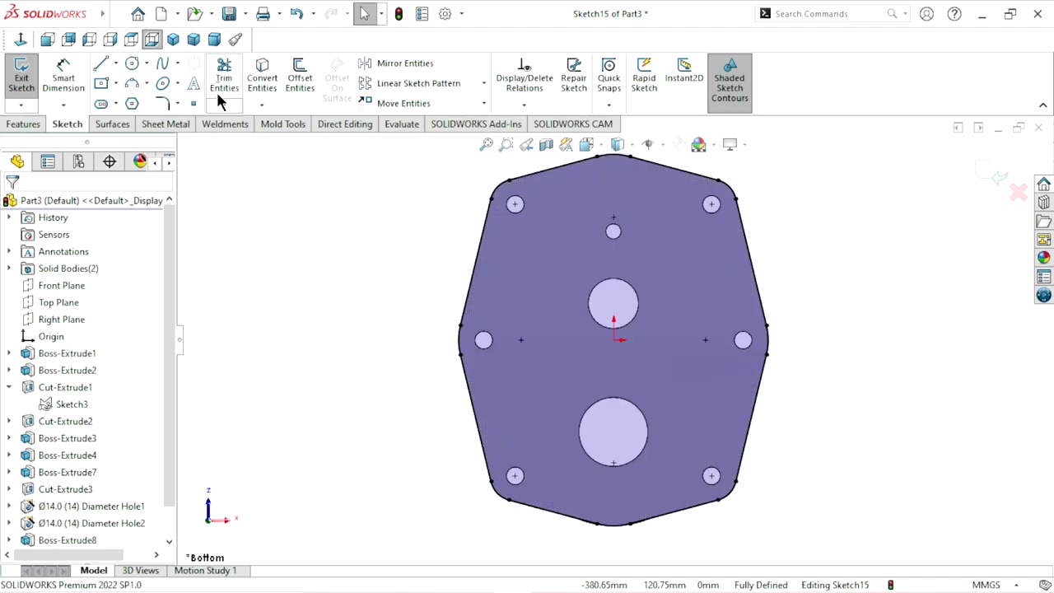
# - Sweep a Power trim across the circles, leaving nothing cut, and close the trim
pyautogui.click(232, 80)
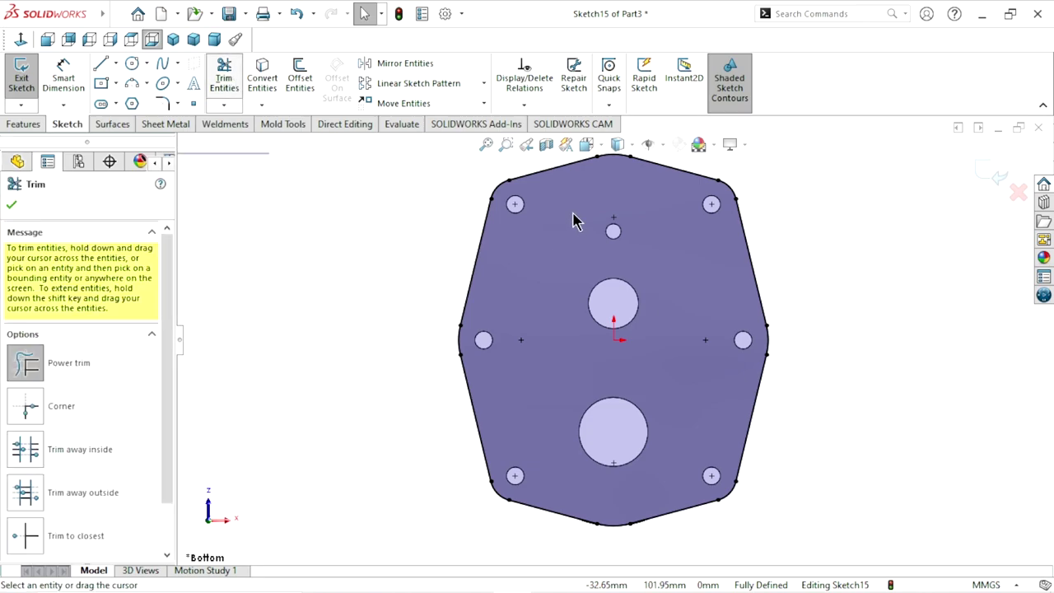
pyautogui.scroll(-3, 543, 231)
pyautogui.moveTo(587, 237); pyautogui.dragTo(622, 421)
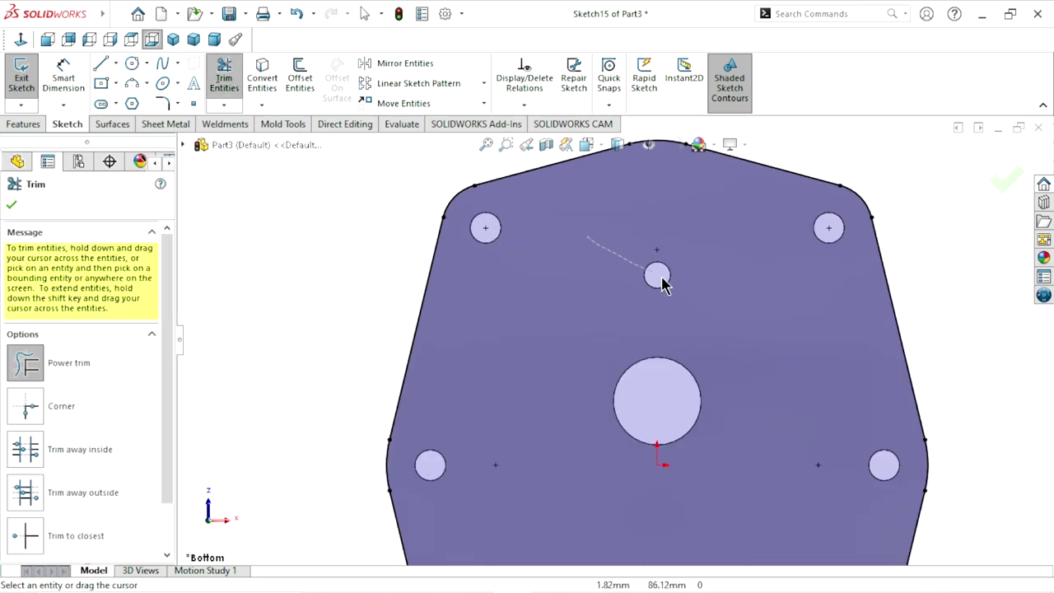
pyautogui.moveTo(437, 466)
pyautogui.mouseDown()
pyautogui.moveTo(741, 496)
pyautogui.moveTo(891, 413)
pyautogui.mouseUp()
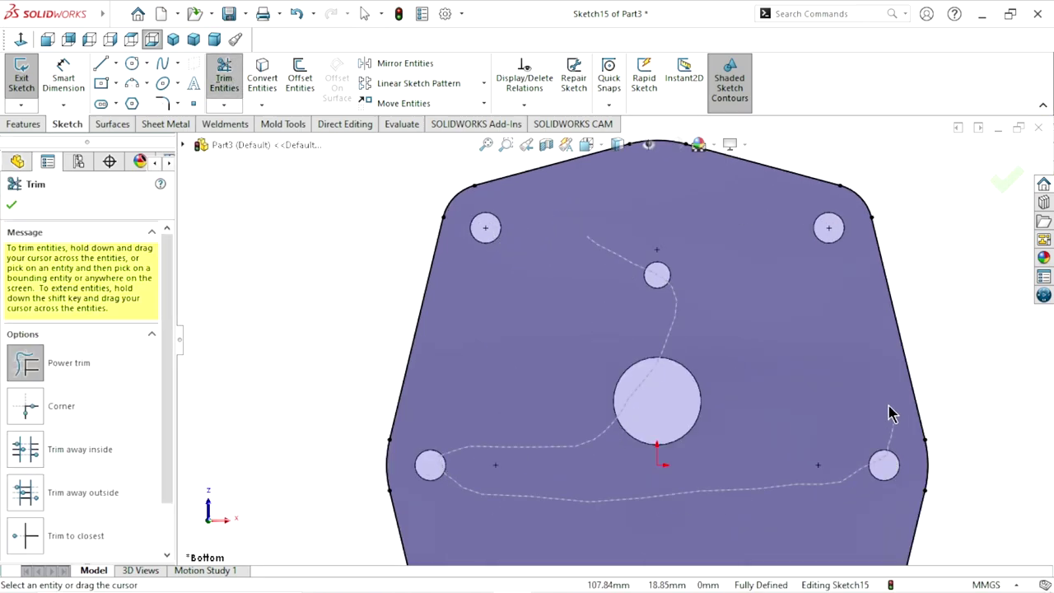
pyautogui.moveTo(836, 247); pyautogui.dragTo(816, 271)
pyautogui.scroll(3, 675, 463)
pyautogui.scroll(-1, 754, 413)
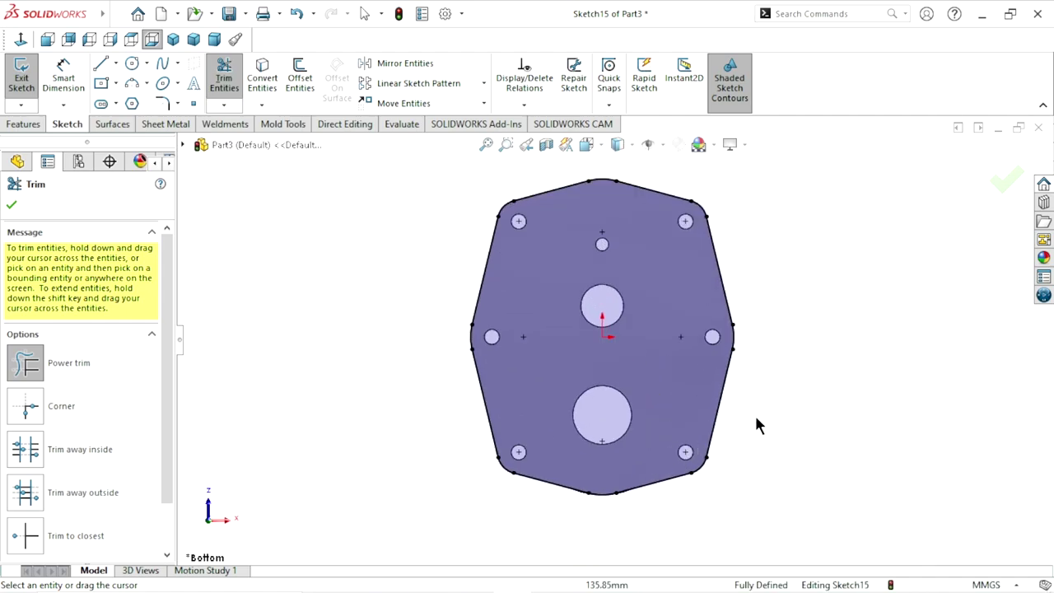
pyautogui.scroll(-1, 676, 337)
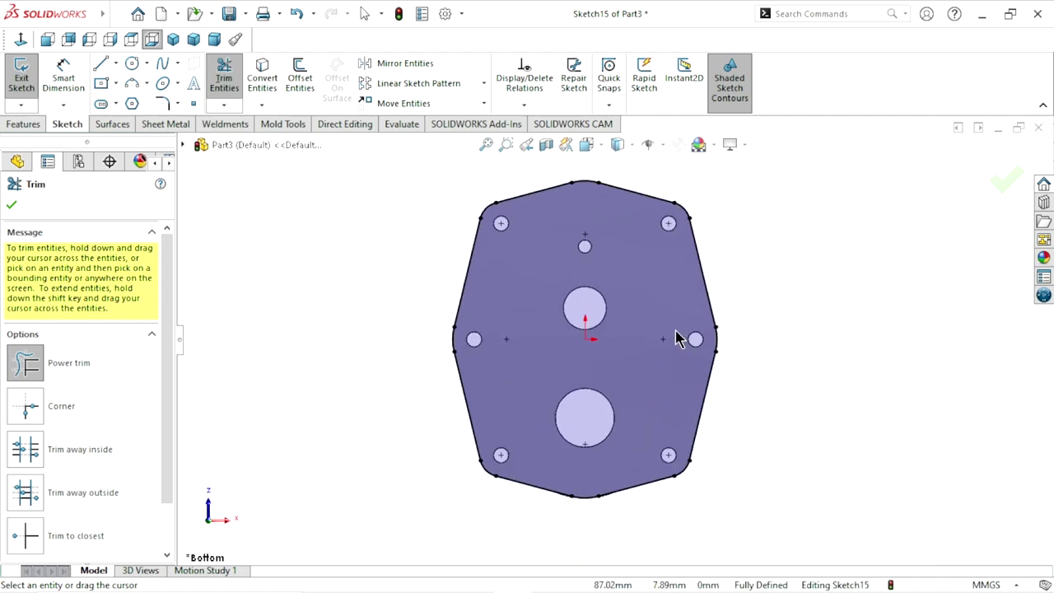
pyautogui.click(17, 206)
pyautogui.click(296, 82)
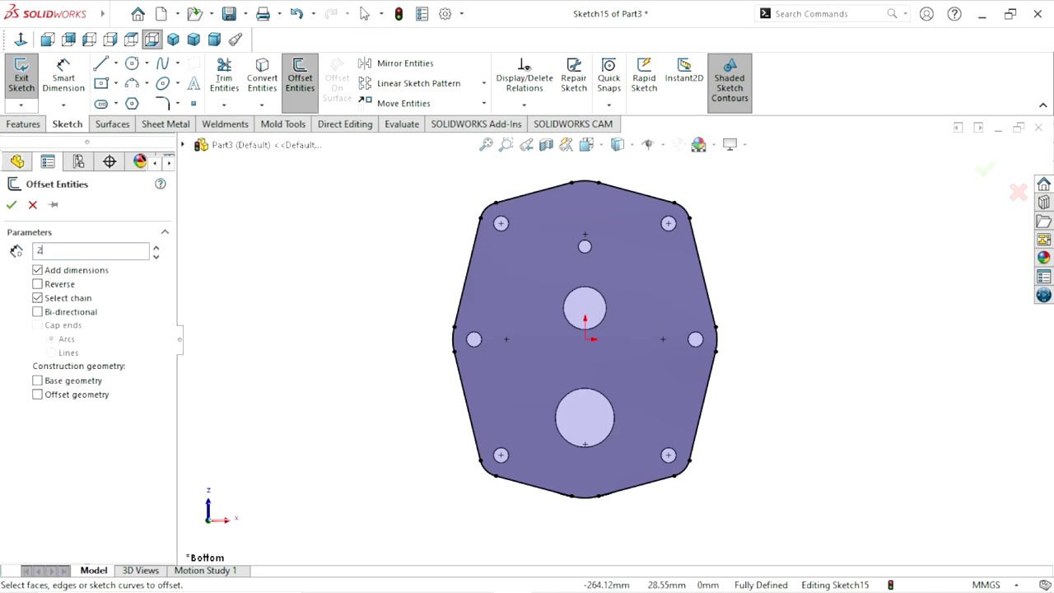
# - Offset the plate outline 20 mm inward with Reverse checked
pyautogui.click(535, 195)
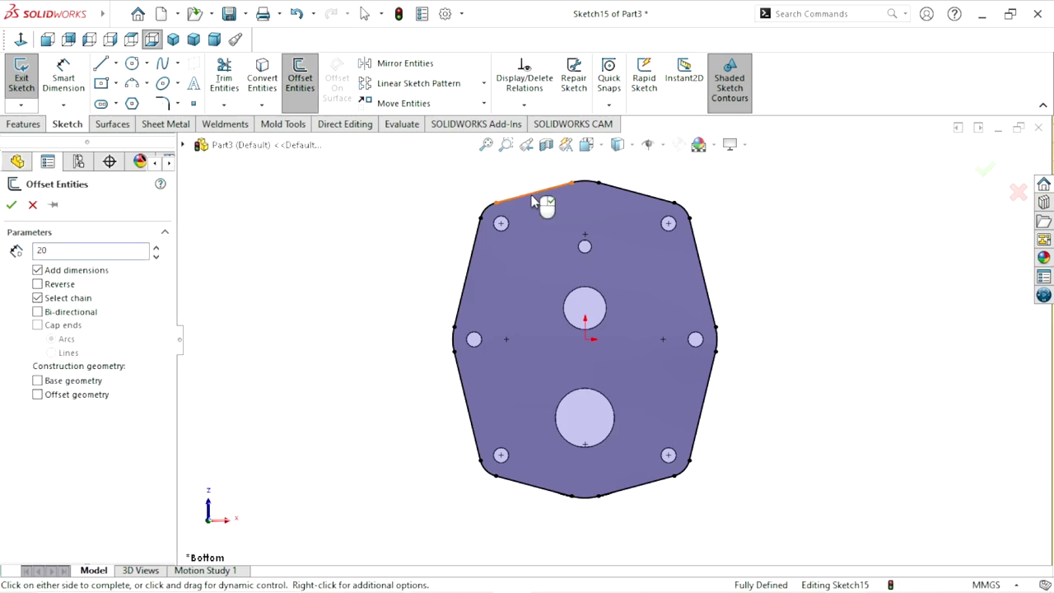
pyautogui.click(38, 284)
pyautogui.click(13, 206)
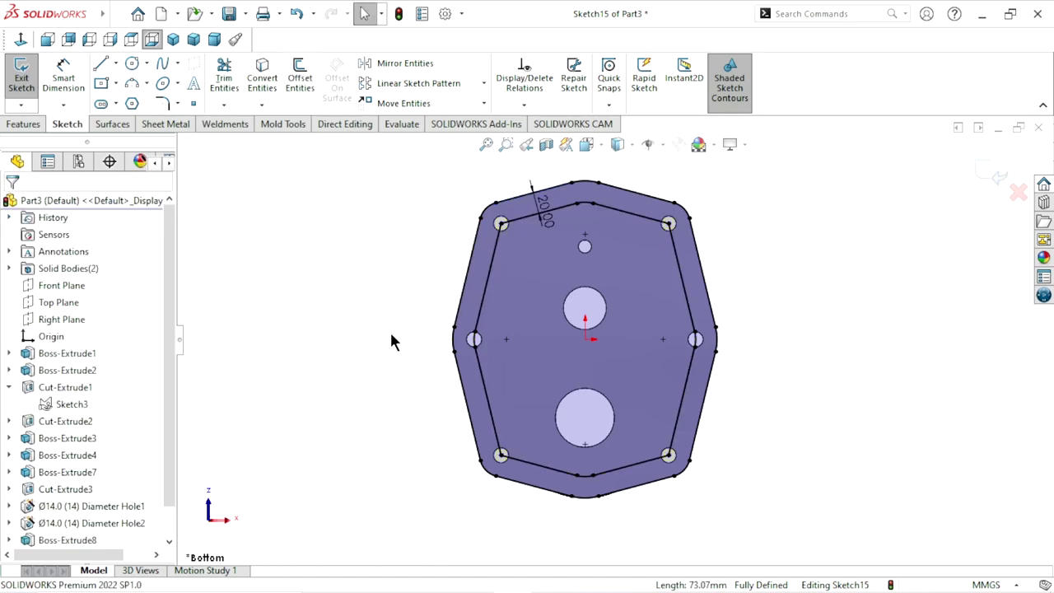
pyautogui.scroll(3, 605, 401)
pyautogui.scroll(-3, 671, 321)
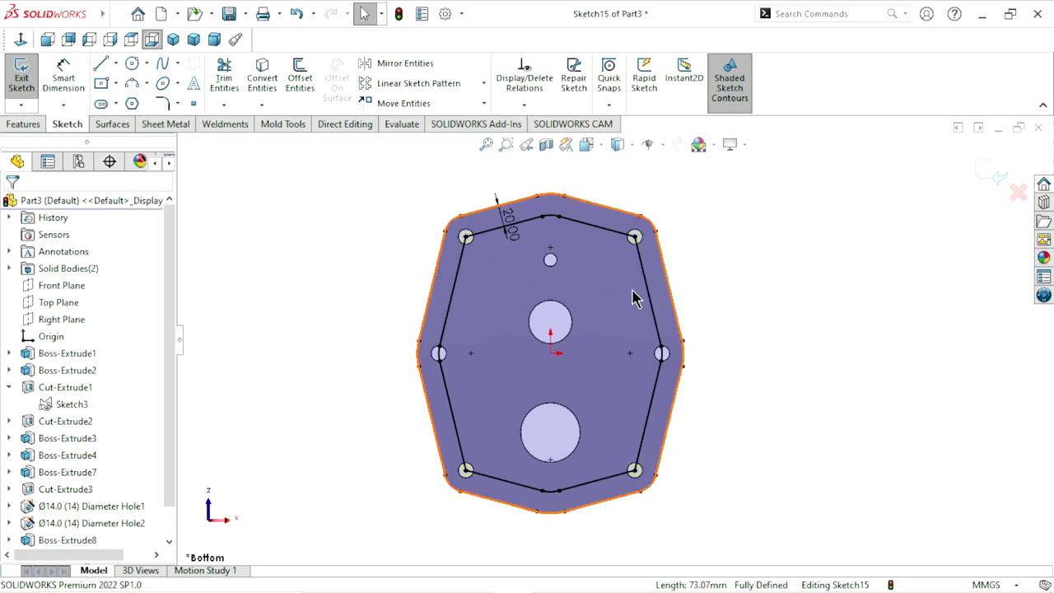
pyautogui.scroll(-1, 632, 294)
pyautogui.scroll(-1, 634, 297)
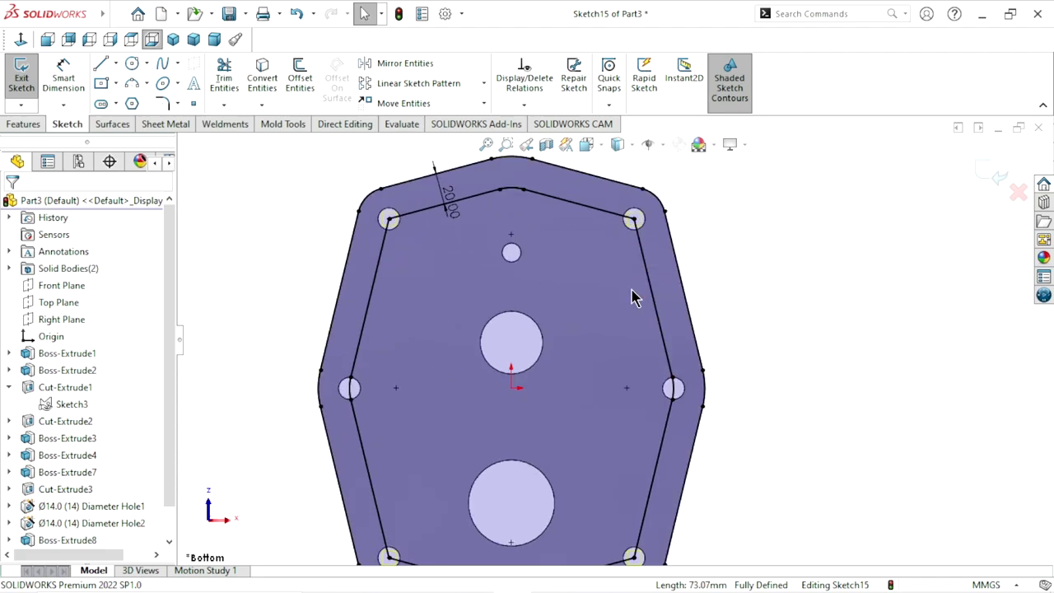
# - Sketch a roughly 40.72 mm circle at the top of the offset outline
pyautogui.click(133, 64)
pyautogui.scroll(1, 617, 339)
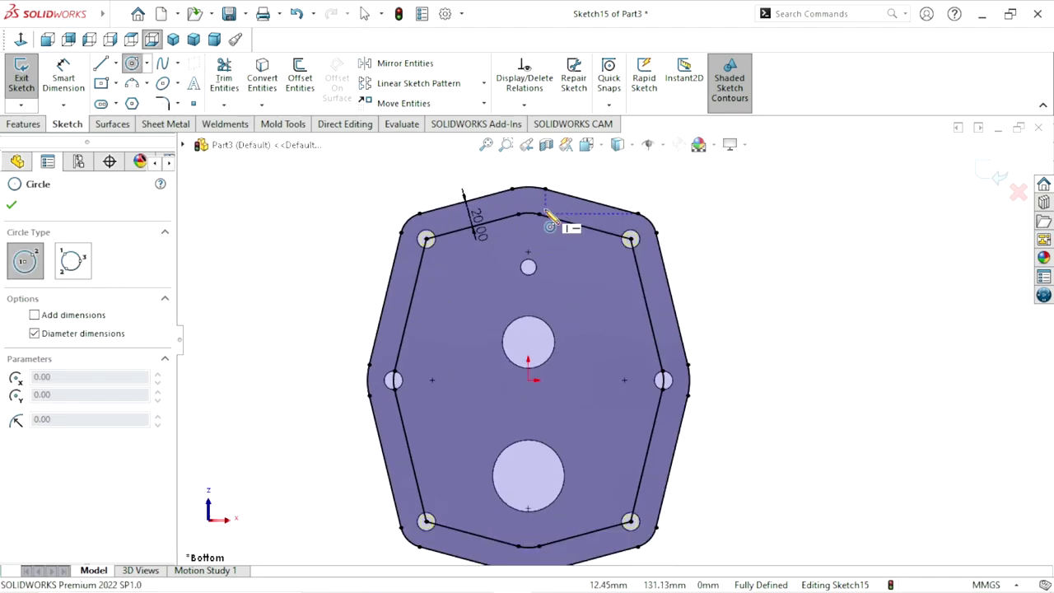
pyautogui.scroll(-1, 548, 216)
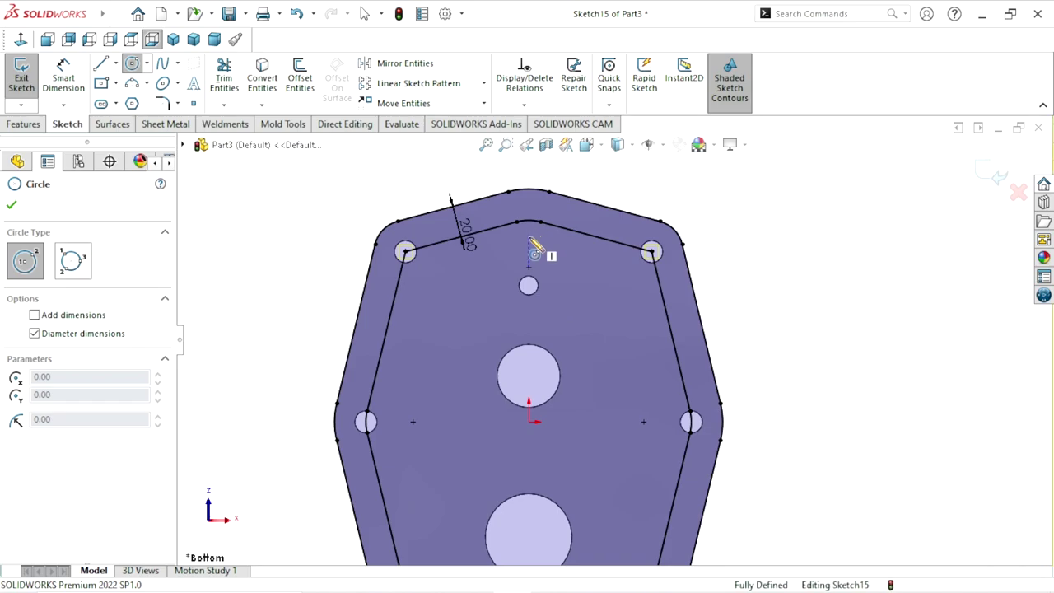
pyautogui.click(529, 238)
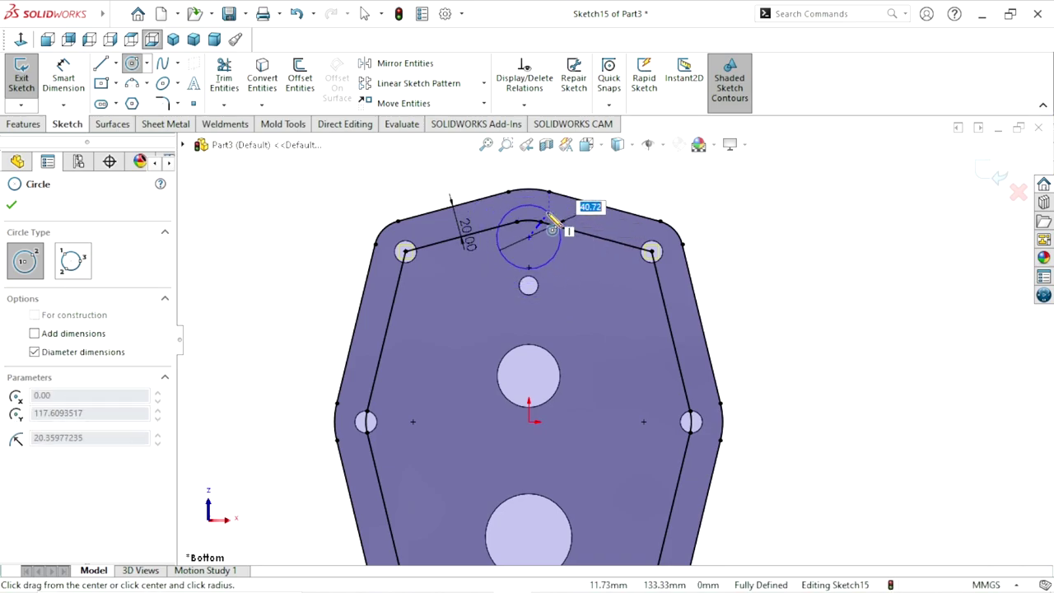
pyautogui.click(550, 220)
pyautogui.rightClick(749, 269)
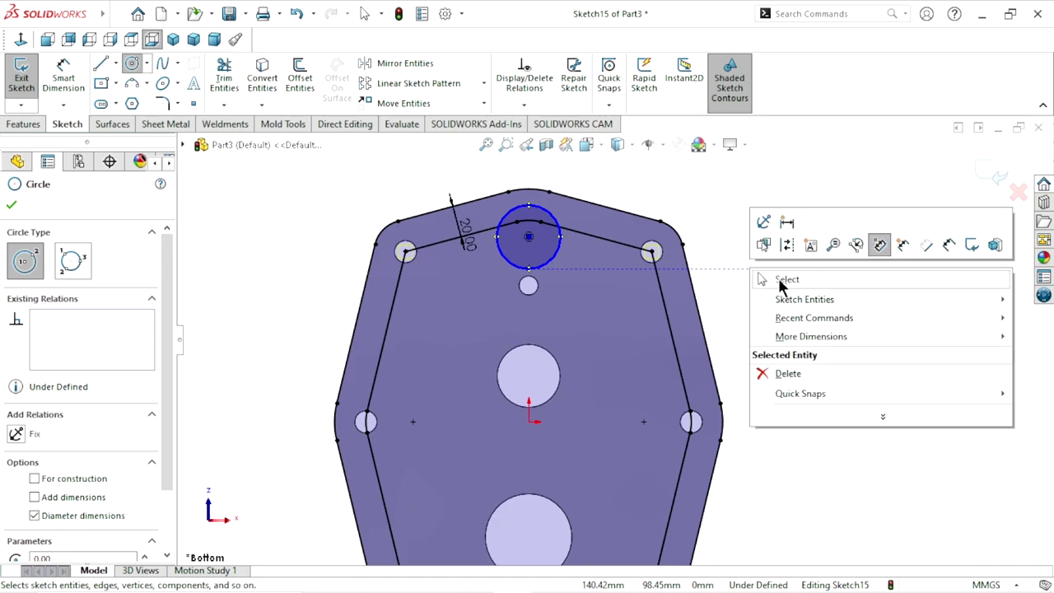
pyautogui.click(767, 280)
# - Drag the top circle's centre onto the vertical axis above the origin
pyautogui.scroll(-2, 543, 264)
pyautogui.scroll(-2, 543, 275)
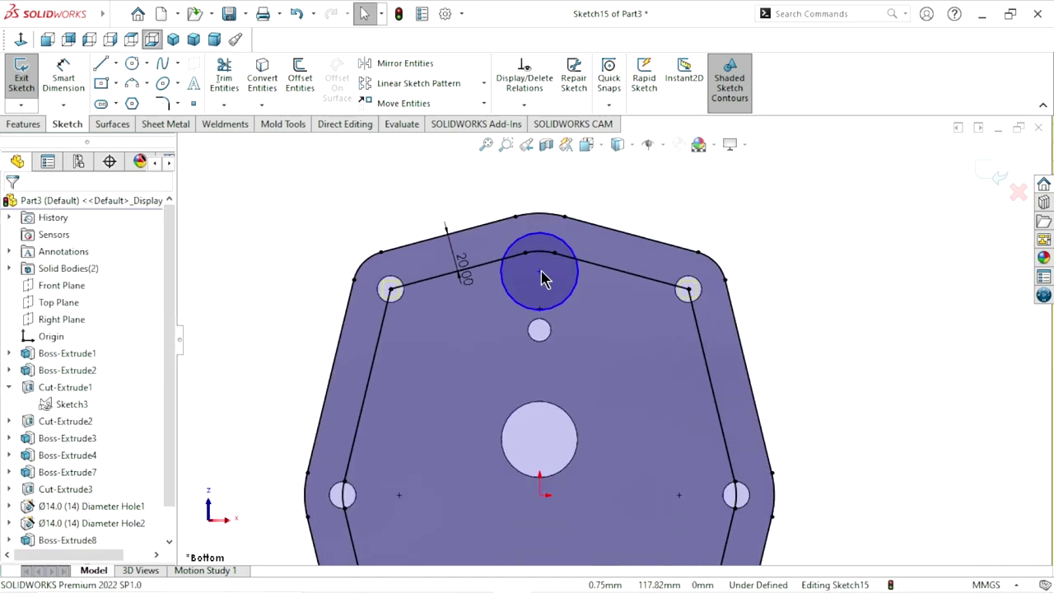
pyautogui.click(539, 243)
pyautogui.moveTo(539, 270); pyautogui.dragTo(540, 242)
pyautogui.scroll(3, 616, 396)
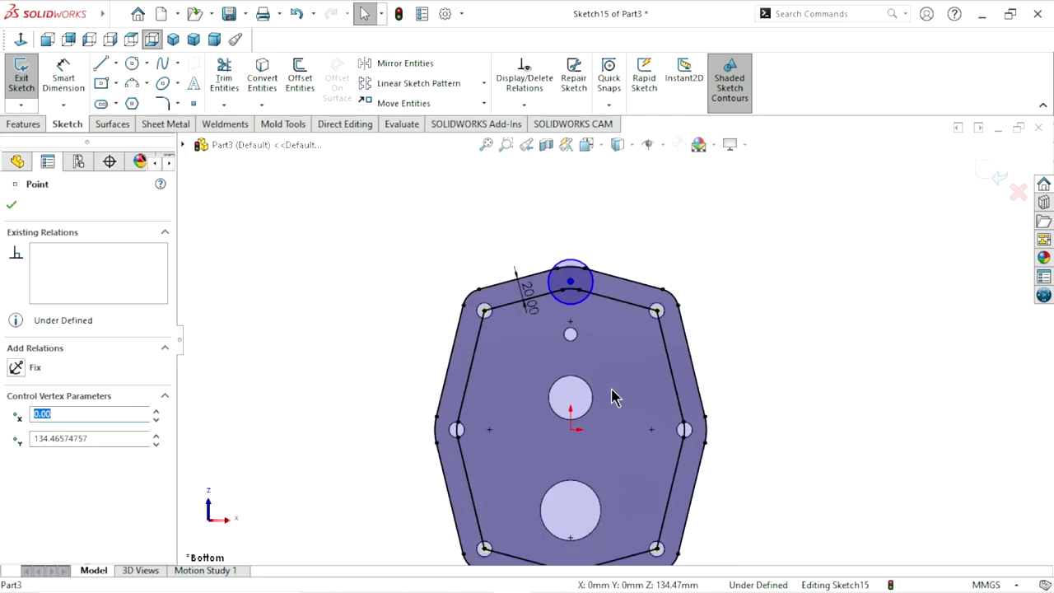
pyautogui.scroll(-2, 616, 395)
# - Dimension the top circle's centre 135 mm vertically above the origin
pyautogui.click(71, 90)
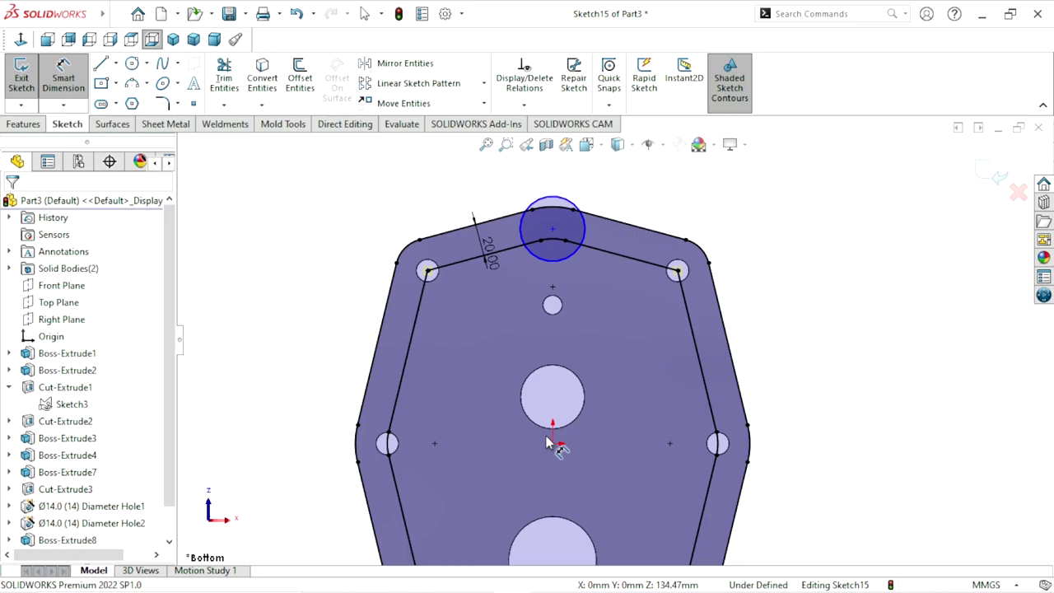
pyautogui.click(552, 443)
pyautogui.click(552, 228)
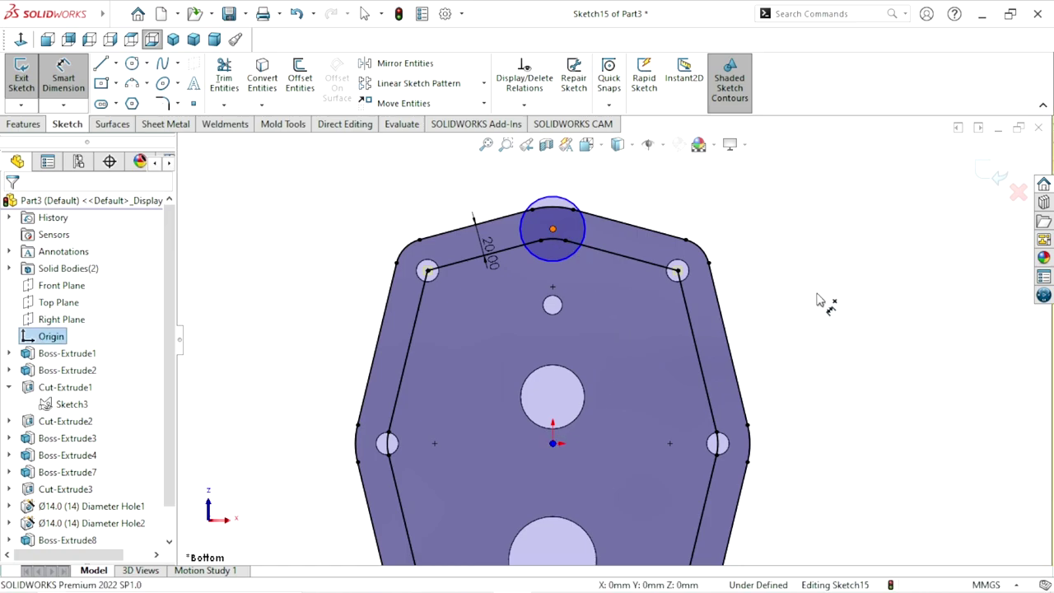
pyautogui.click(818, 328)
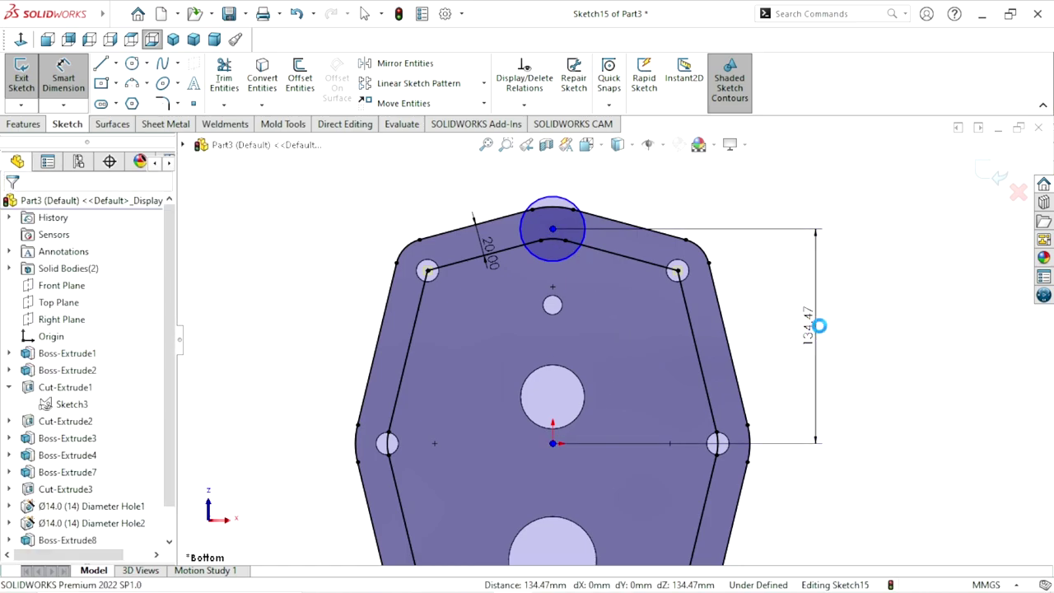
pyautogui.write('135')
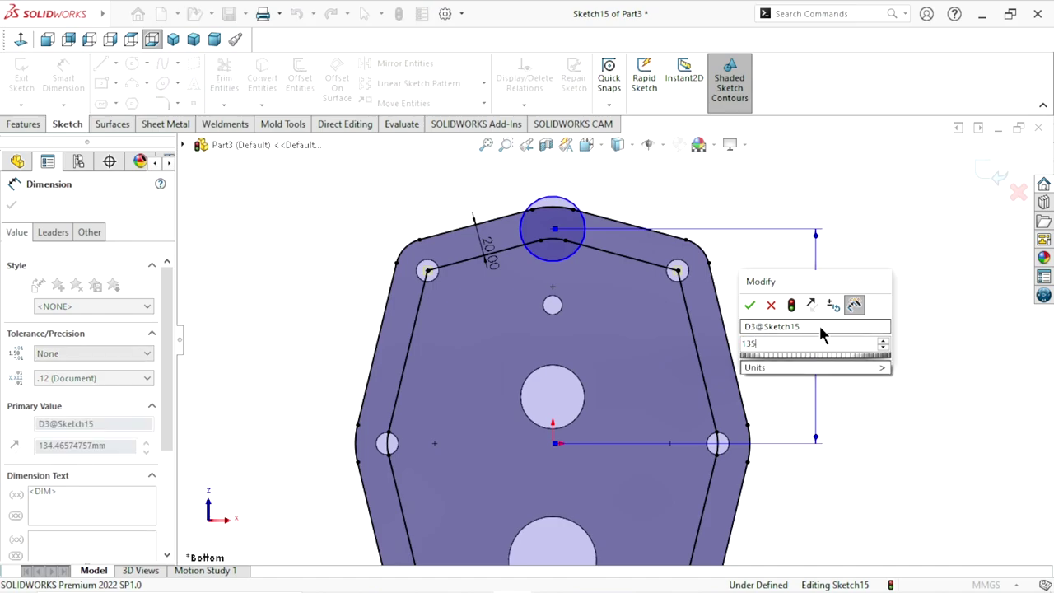
pyautogui.click(749, 305)
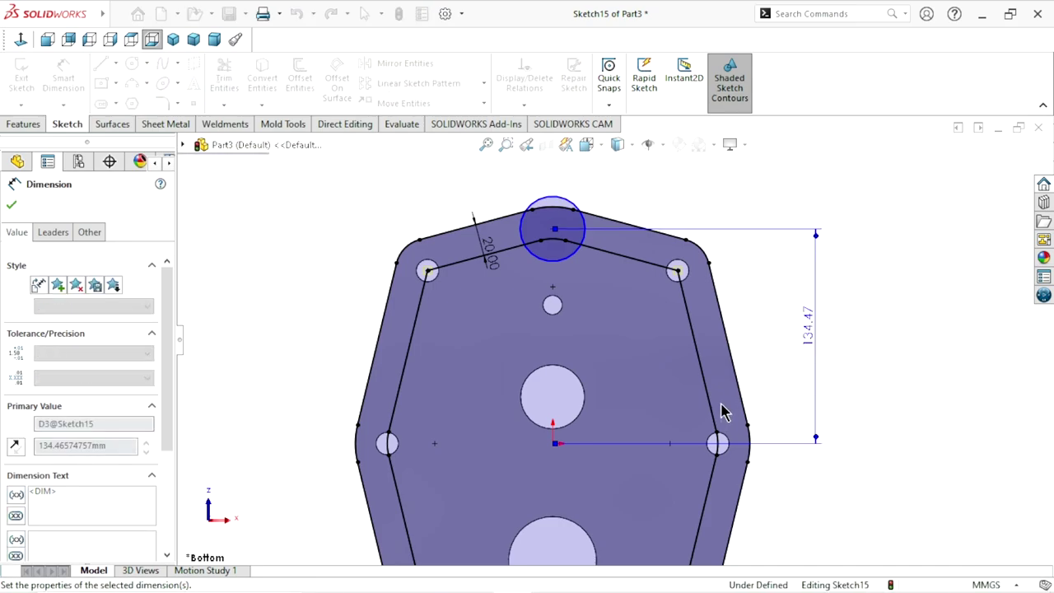
pyautogui.scroll(-3, 614, 363)
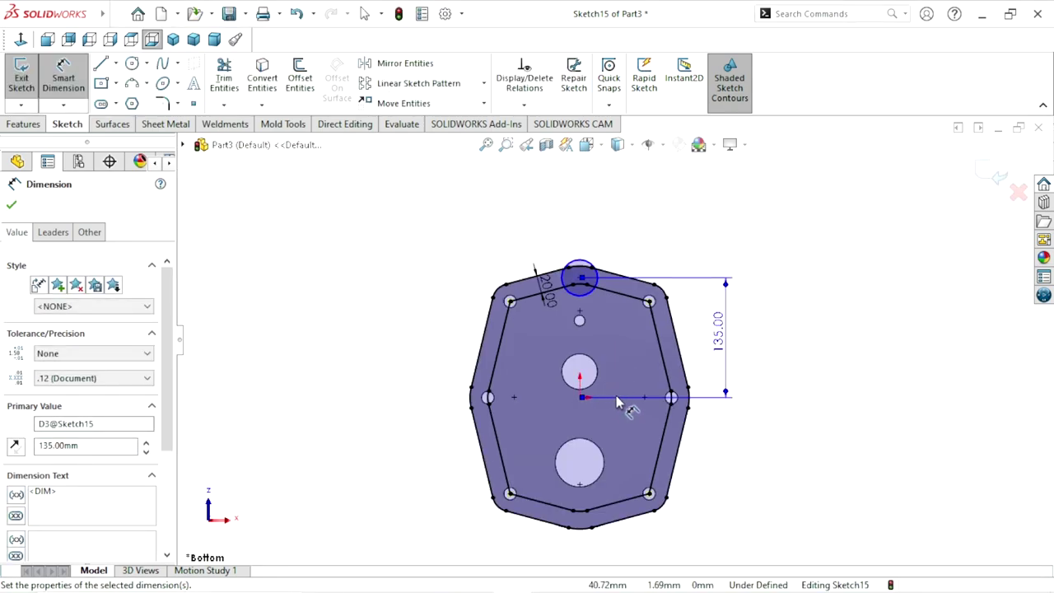
pyautogui.scroll(1, 624, 404)
pyautogui.scroll(-1, 614, 412)
pyautogui.scroll(-2, 616, 420)
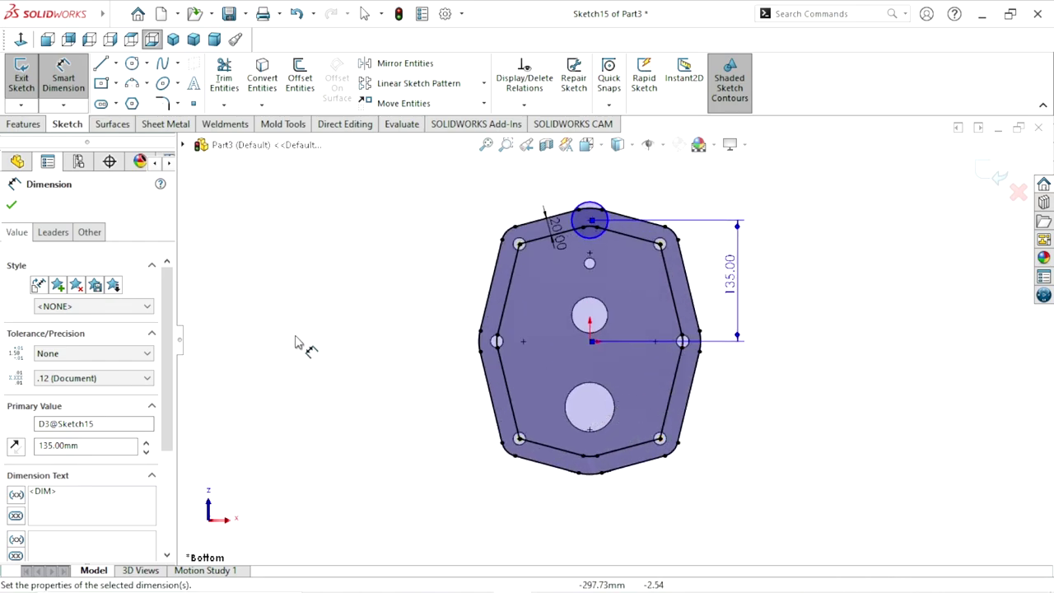
pyautogui.click(12, 204)
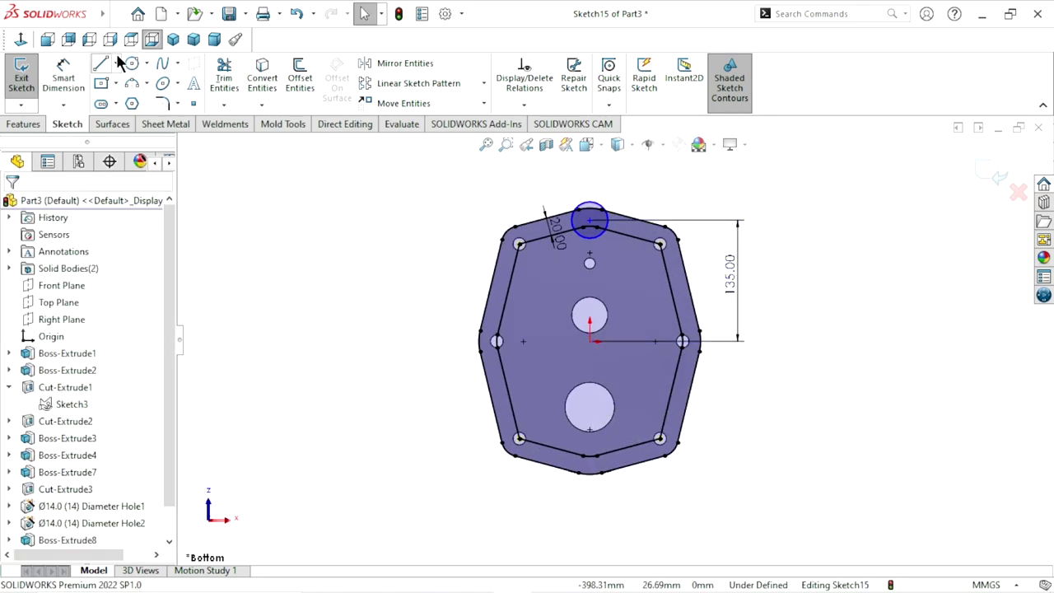
# - Draw a horizontal centerline from the origin leftward past the plate outline
pyautogui.click(116, 63)
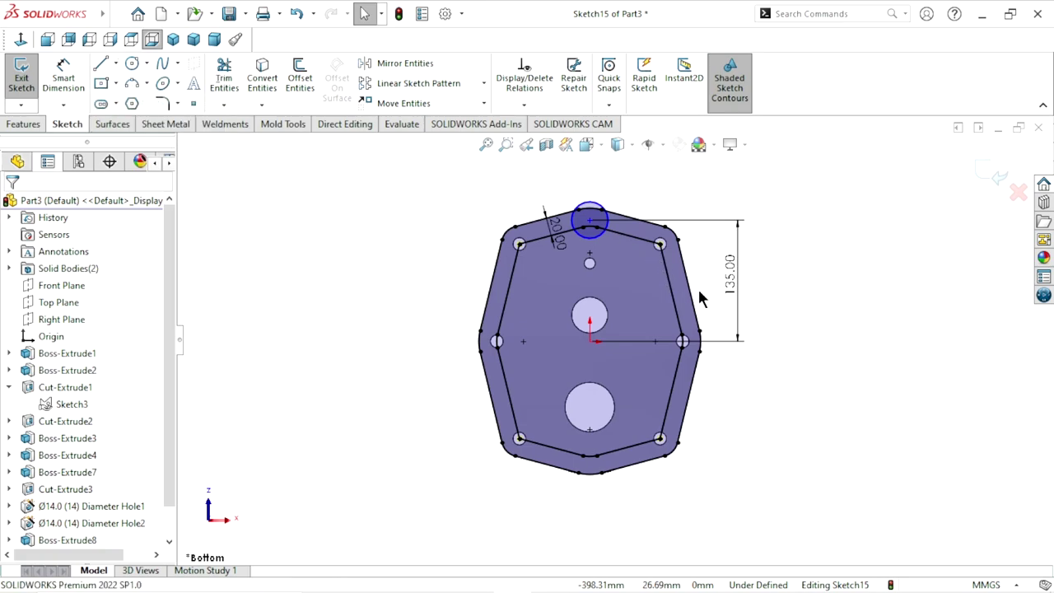
pyautogui.click(589, 342)
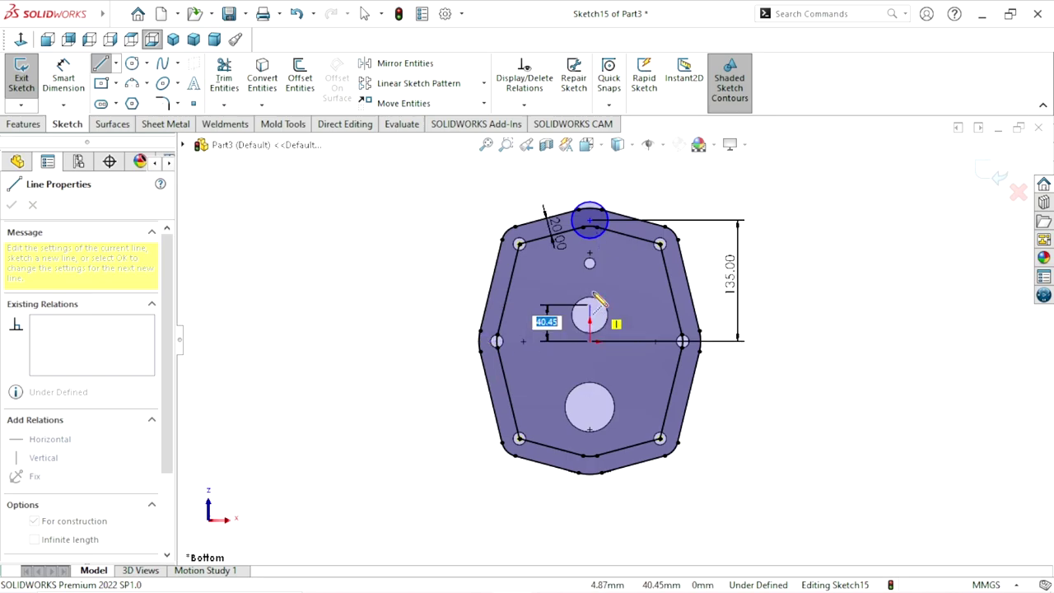
pyautogui.click(436, 340)
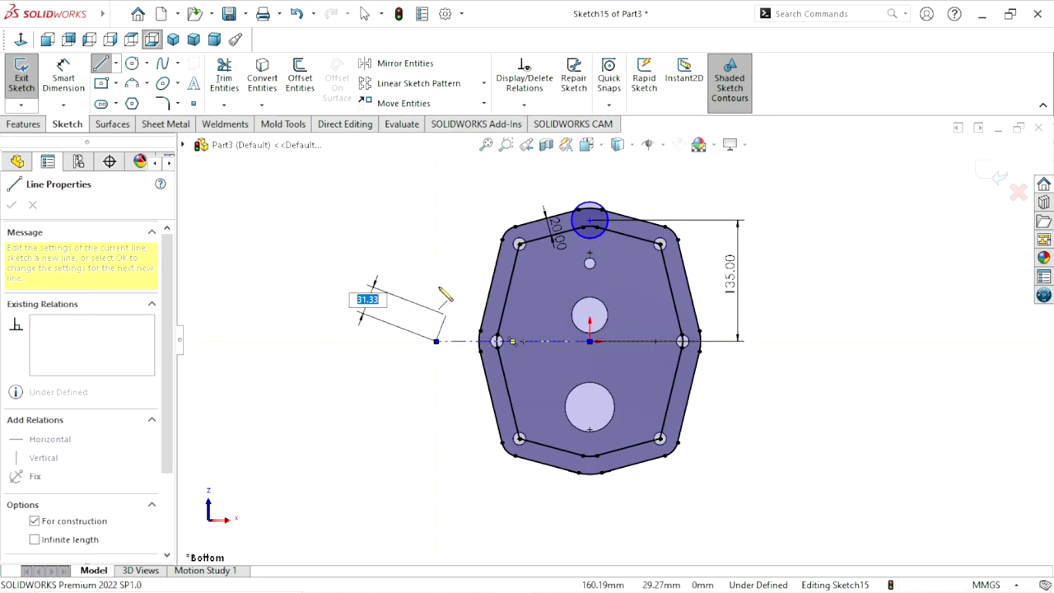
pyautogui.rightClick(465, 296)
pyautogui.click(471, 294)
pyautogui.scroll(1, 609, 338)
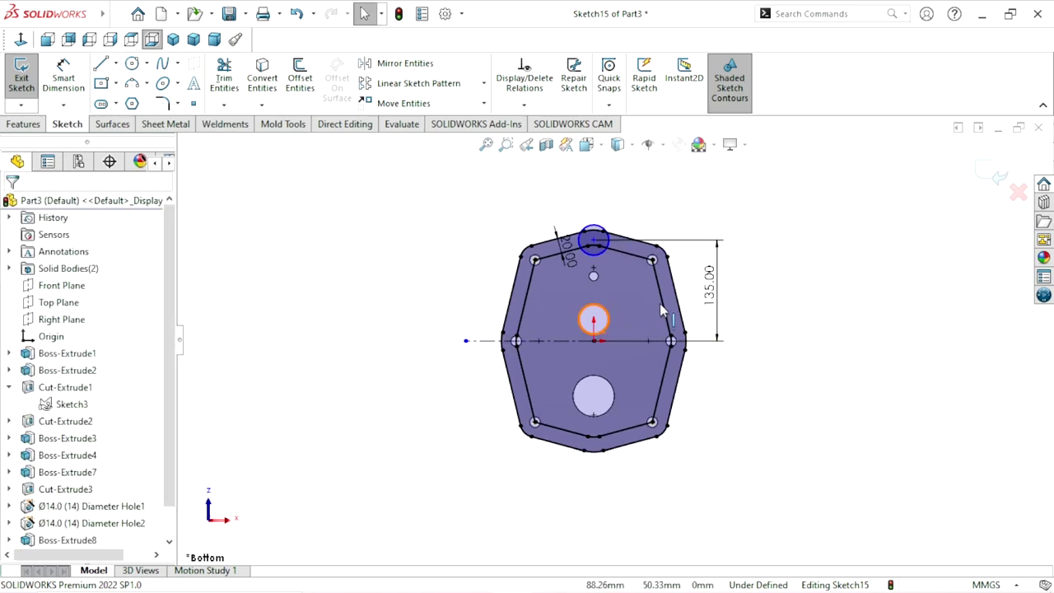
pyautogui.scroll(-1, 661, 310)
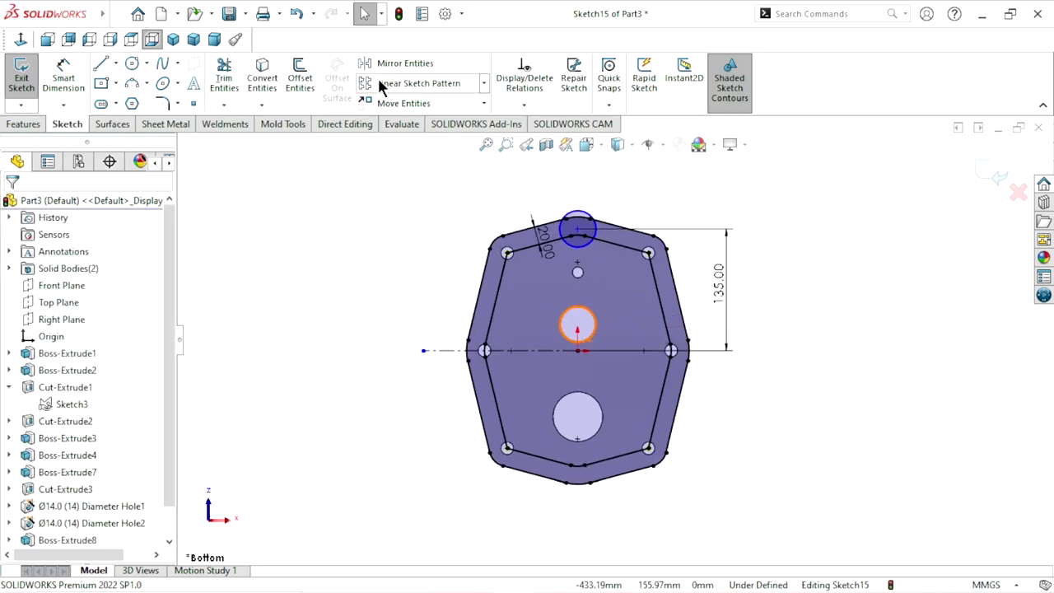
# - Mirror the top circle across the horizontal centerline onto the plate's bottom edge
pyautogui.click(399, 63)
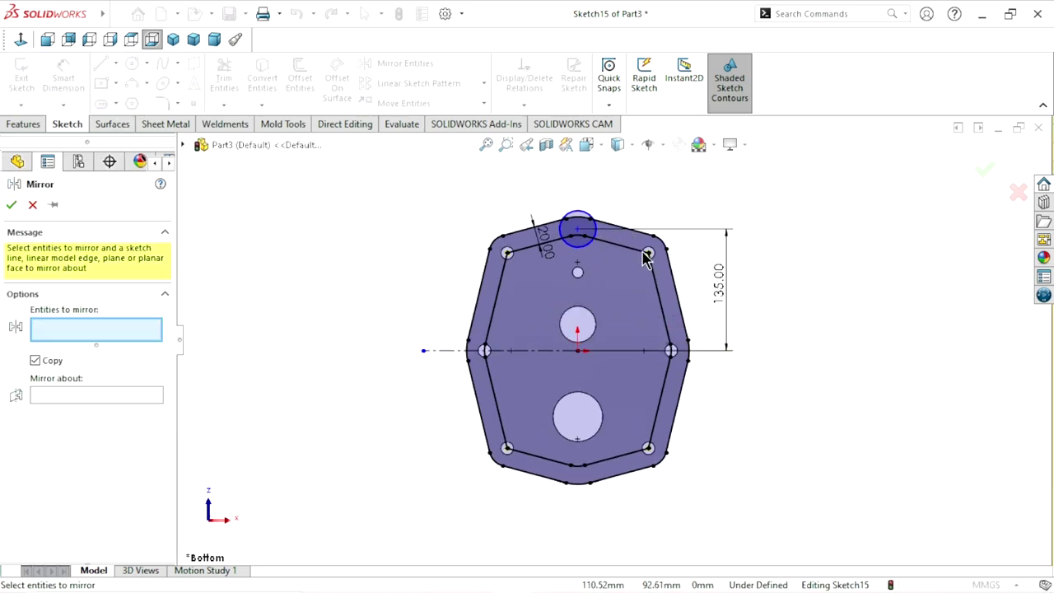
pyautogui.click(585, 251)
pyautogui.click(81, 396)
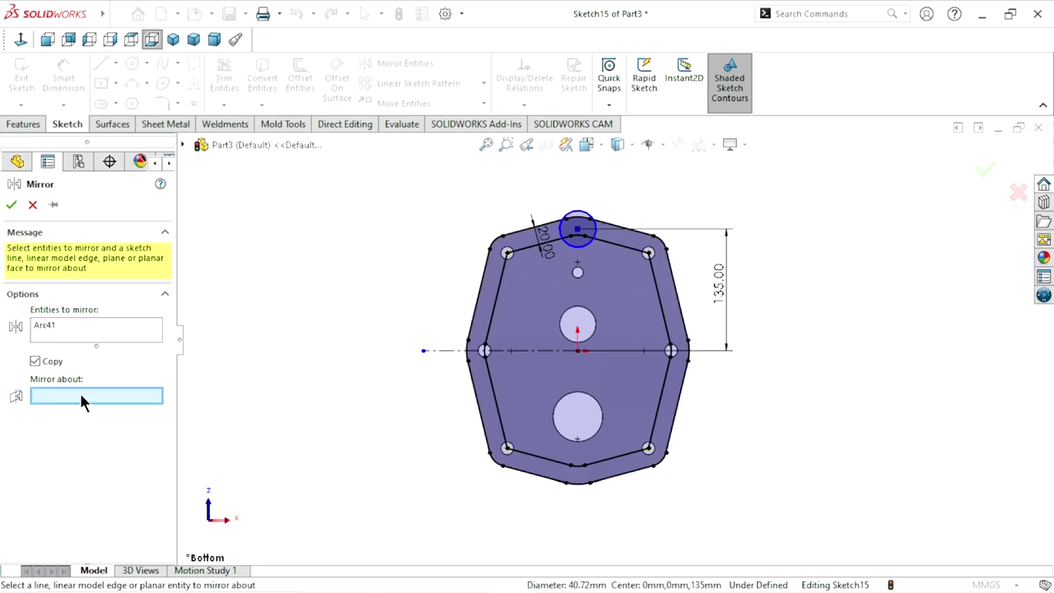
pyautogui.click(541, 348)
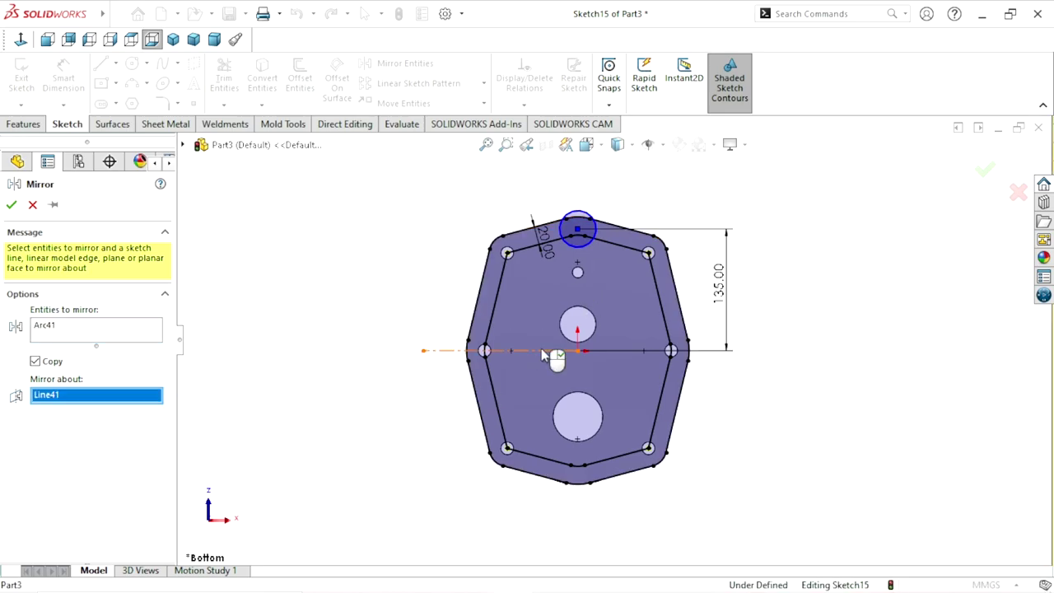
pyautogui.click(11, 205)
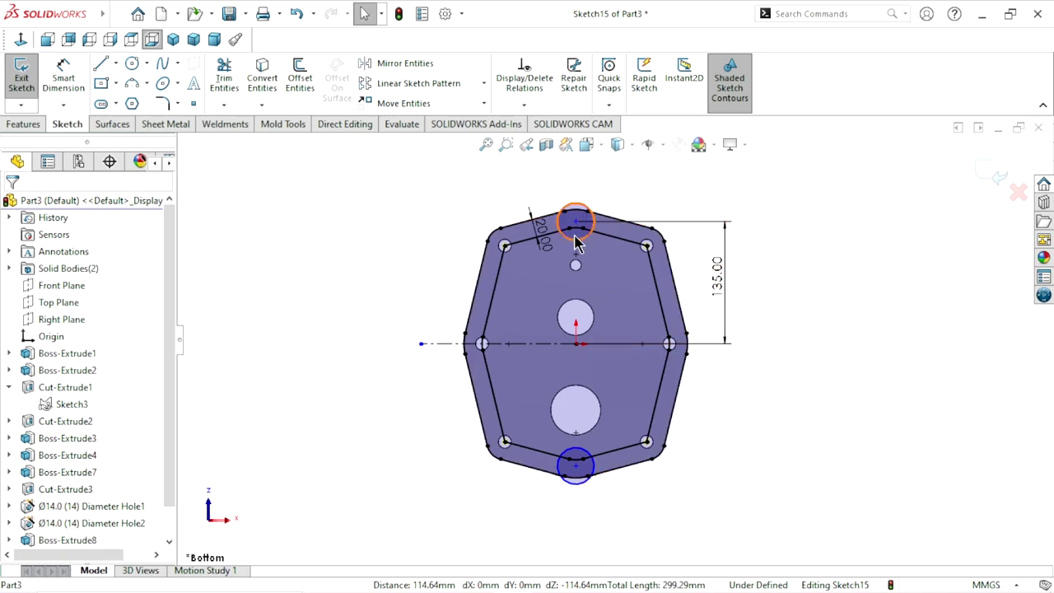
pyautogui.scroll(-2, 578, 237)
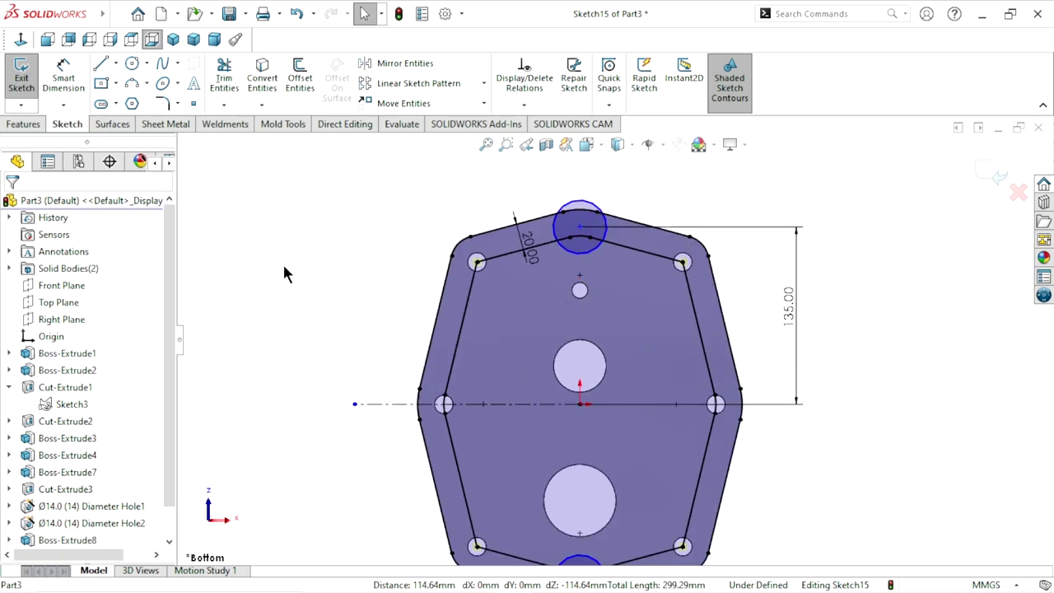
pyautogui.click(116, 63)
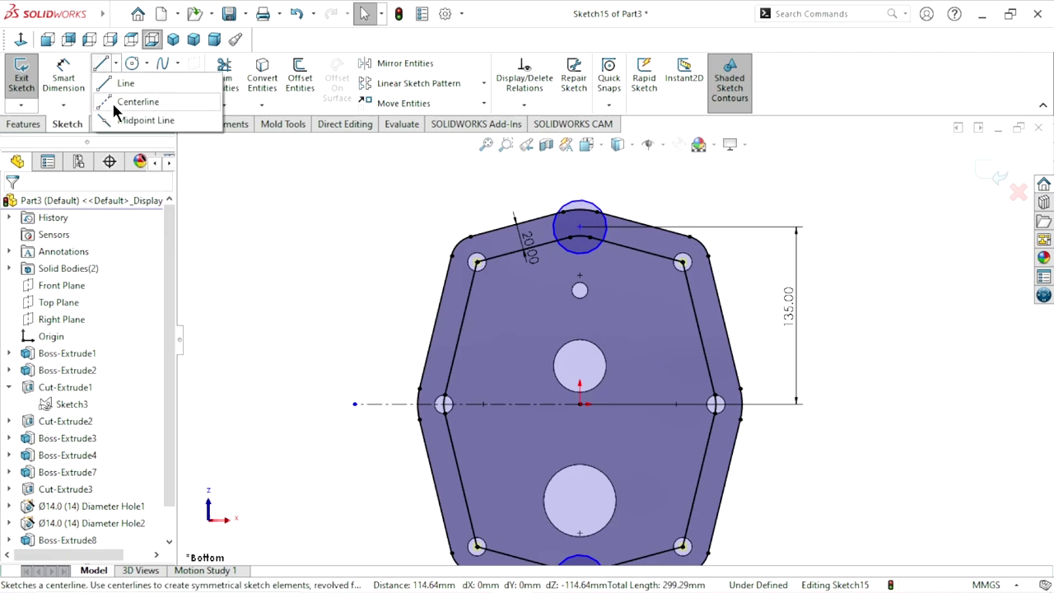
# - Draw a vertical centerline from the origin up through the top boss centre and just beyond
pyautogui.click(111, 99)
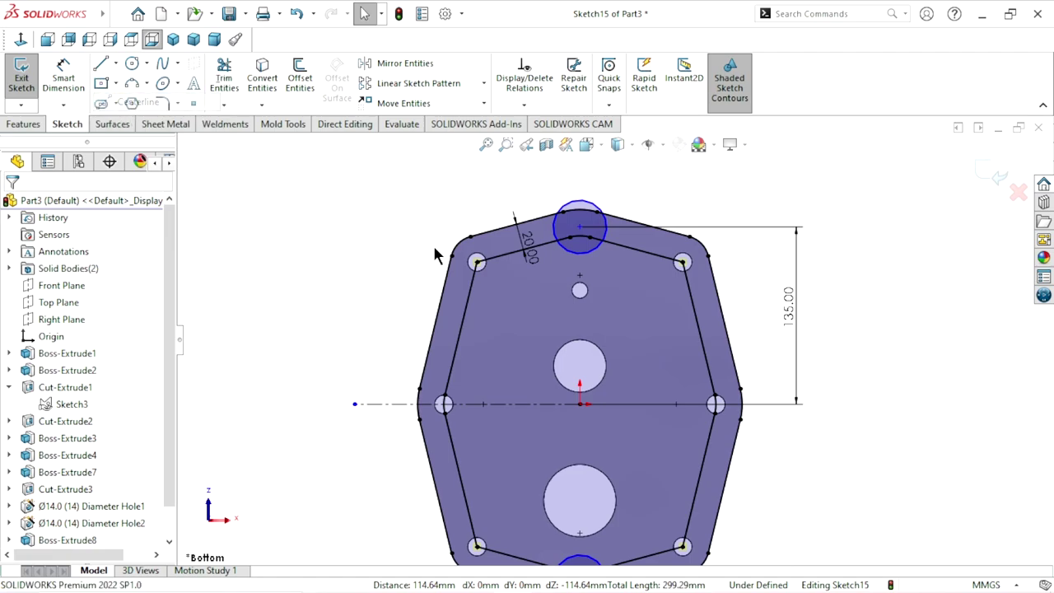
pyautogui.click(580, 404)
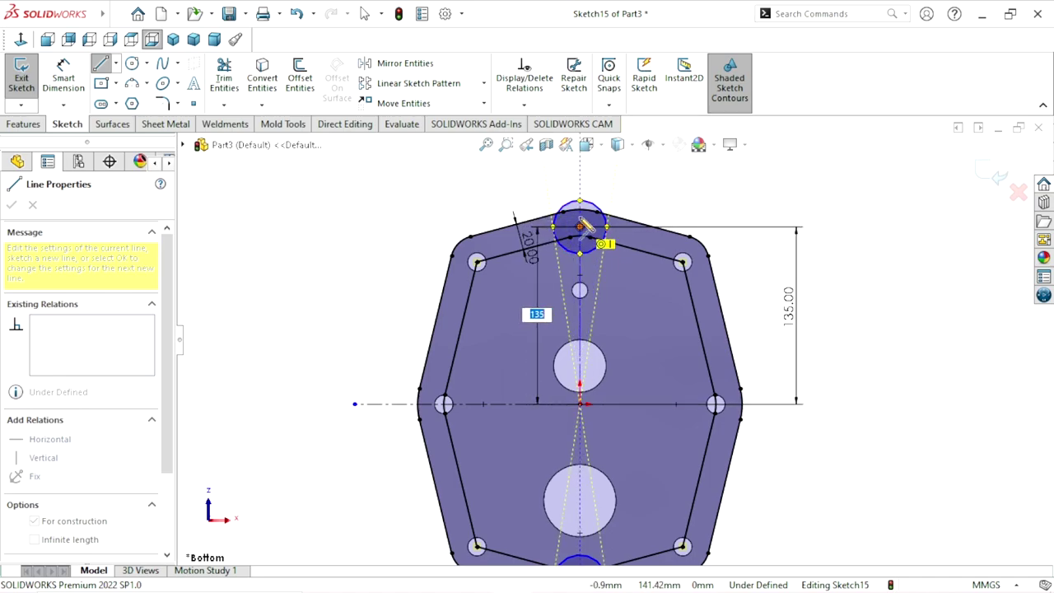
pyautogui.click(581, 224)
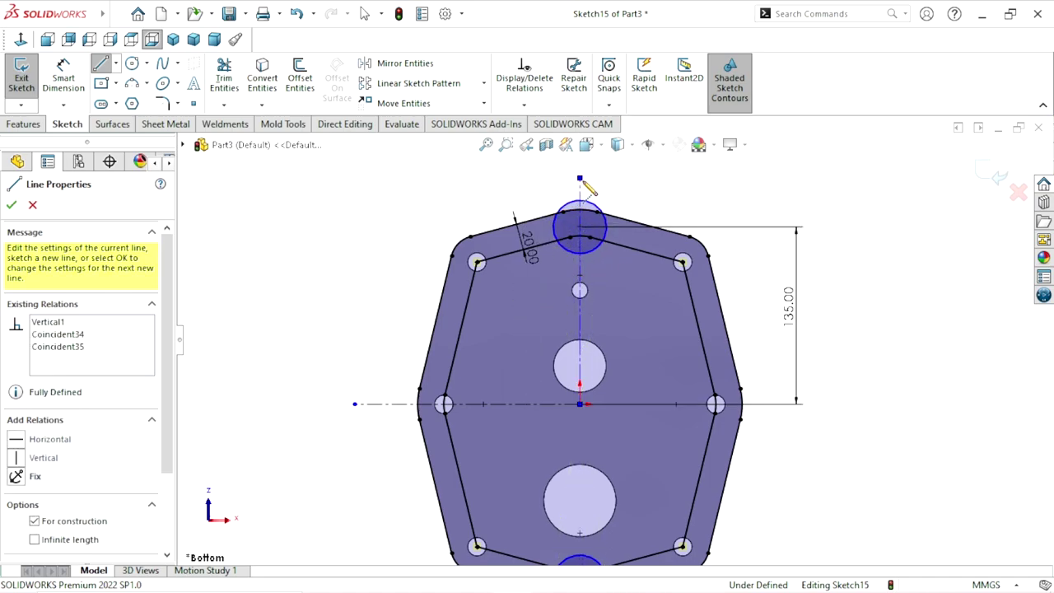
pyautogui.click(580, 178)
pyautogui.rightClick(705, 188)
pyautogui.click(739, 188)
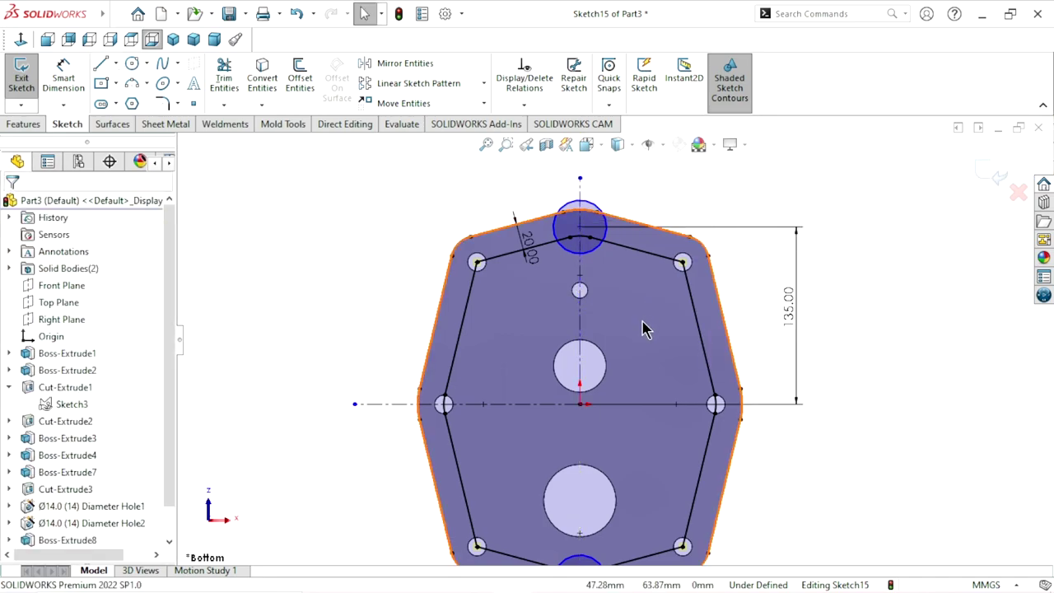
pyautogui.scroll(2, 642, 356)
pyautogui.scroll(-2, 656, 340)
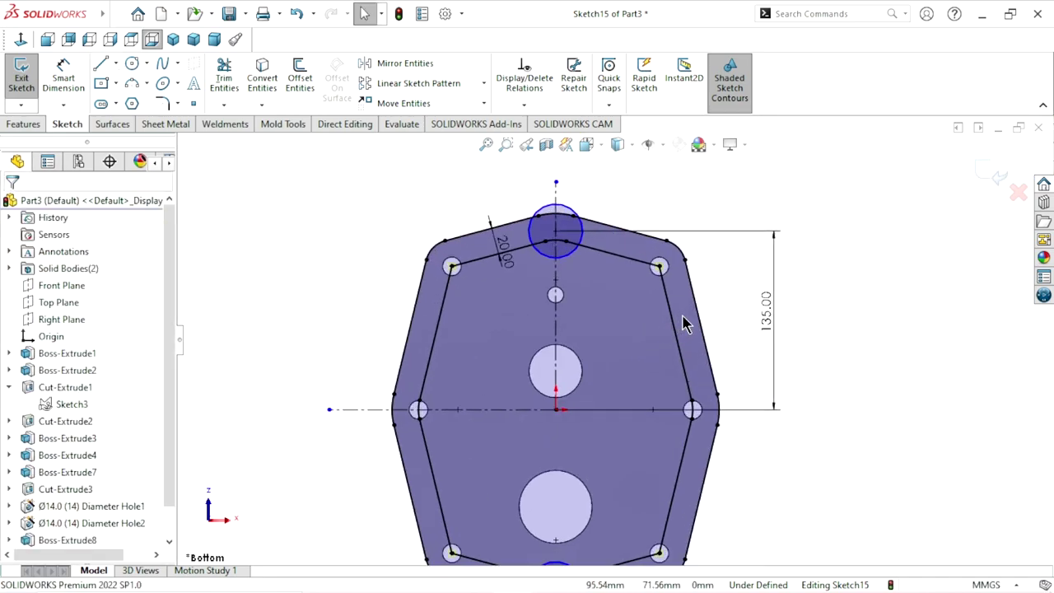
pyautogui.scroll(1, 729, 347)
pyautogui.scroll(-2, 713, 362)
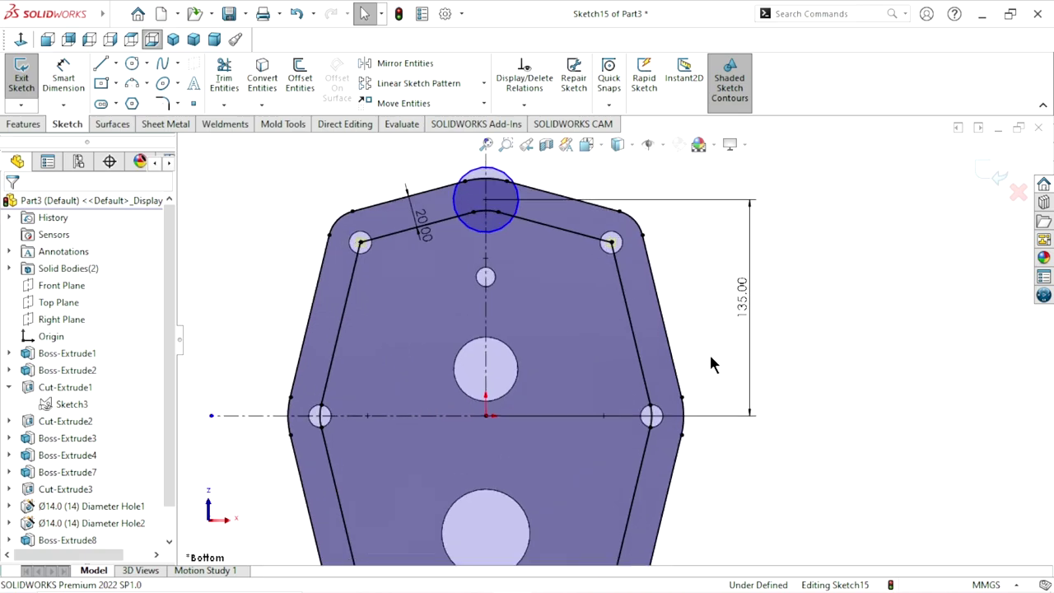
pyautogui.press('c')
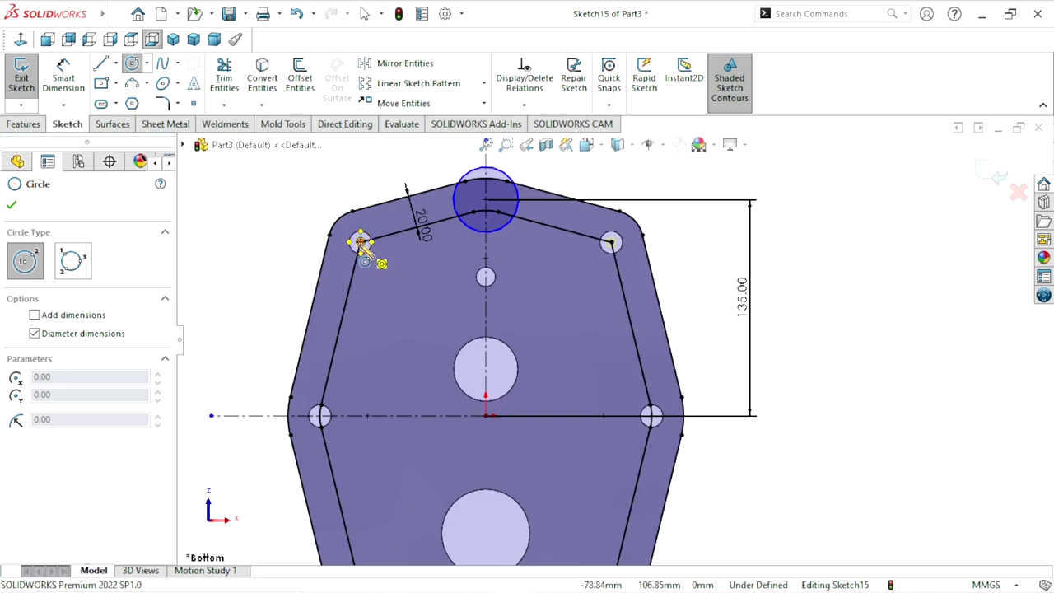
# - Draw a circle about 36 mm across centred on the upper-left corner hole
pyautogui.click(361, 241)
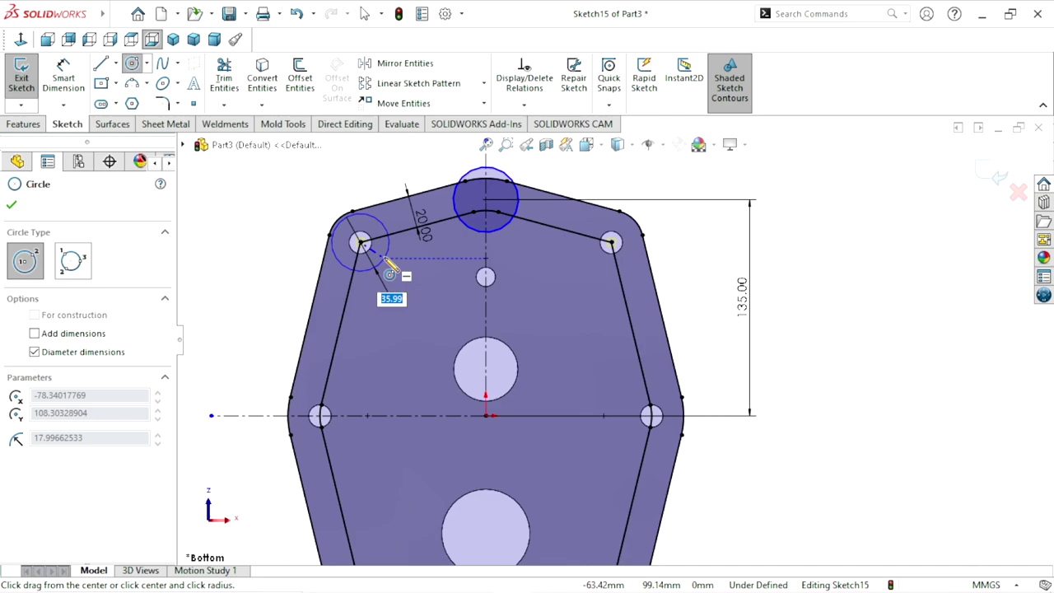
pyautogui.click(391, 266)
pyautogui.press('Escape')
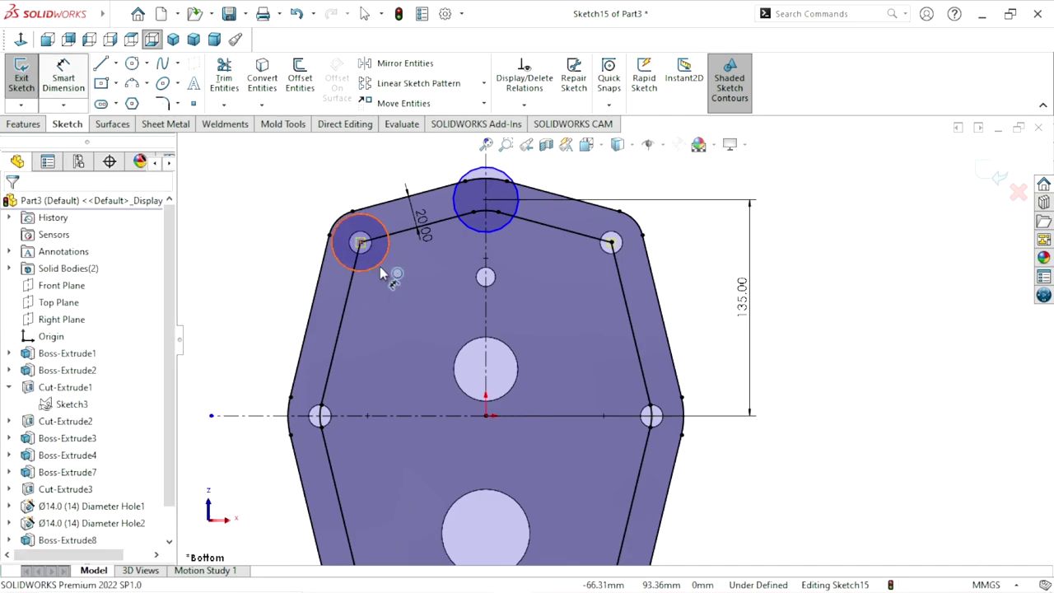
# - Dimension the top-left hole circle to Ø30
pyautogui.click(334, 254)
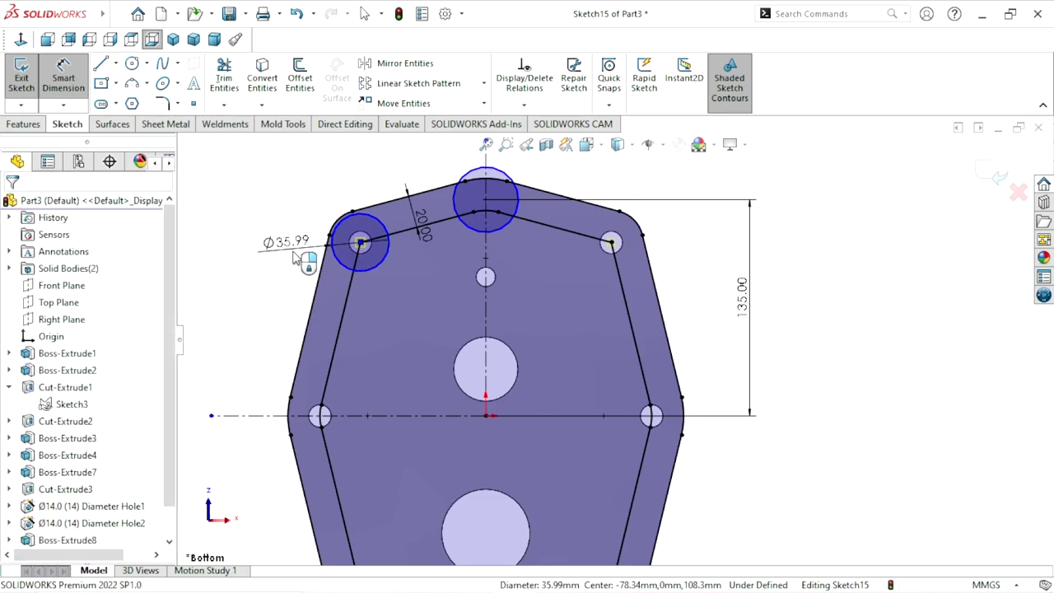
pyautogui.click(294, 257)
pyautogui.write('30')
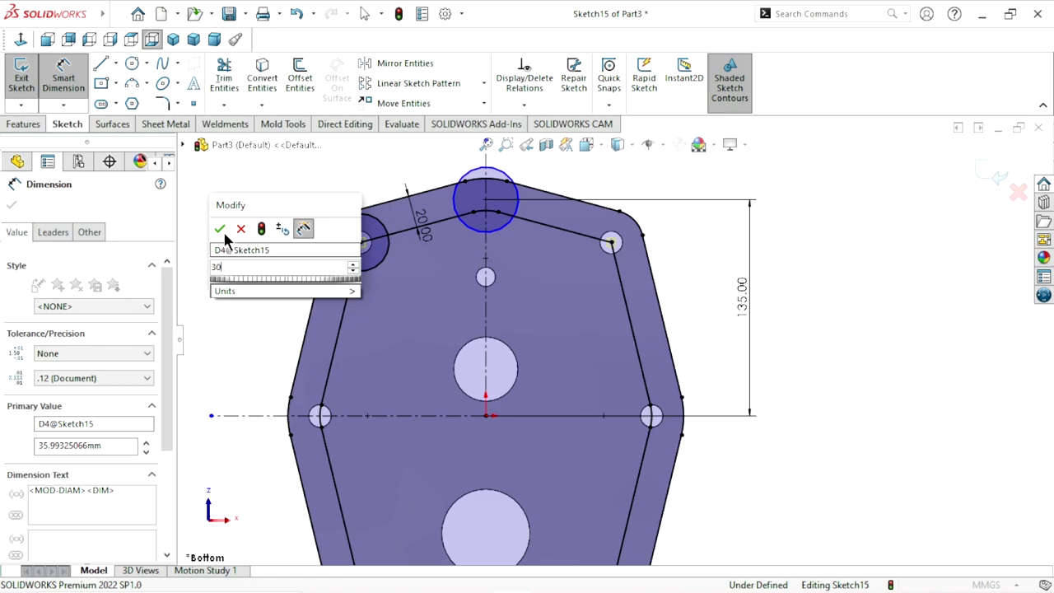
pyautogui.click(222, 229)
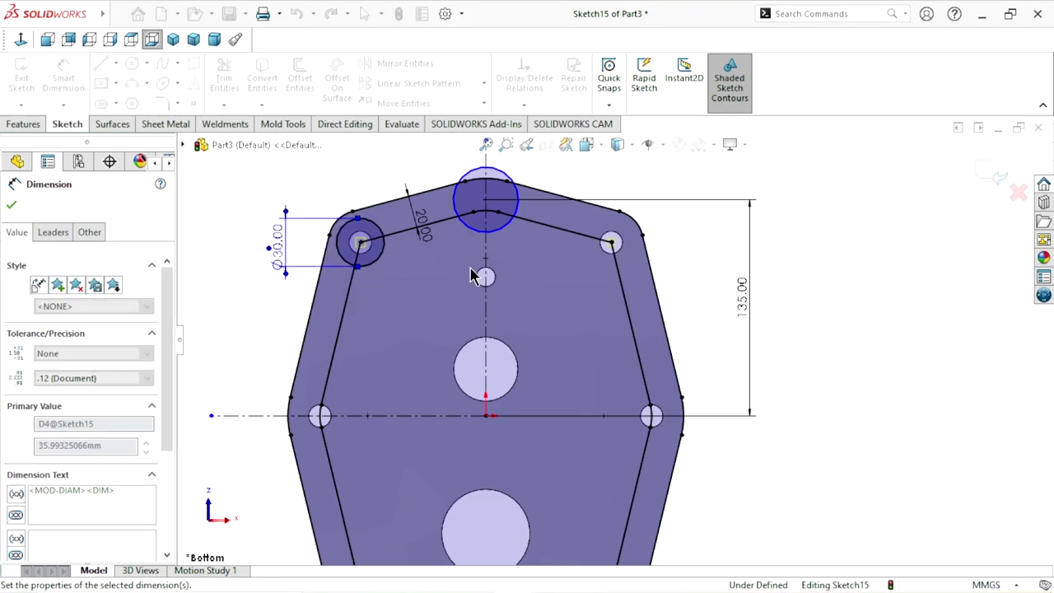
pyautogui.scroll(3, 514, 236)
pyautogui.scroll(-5, 587, 257)
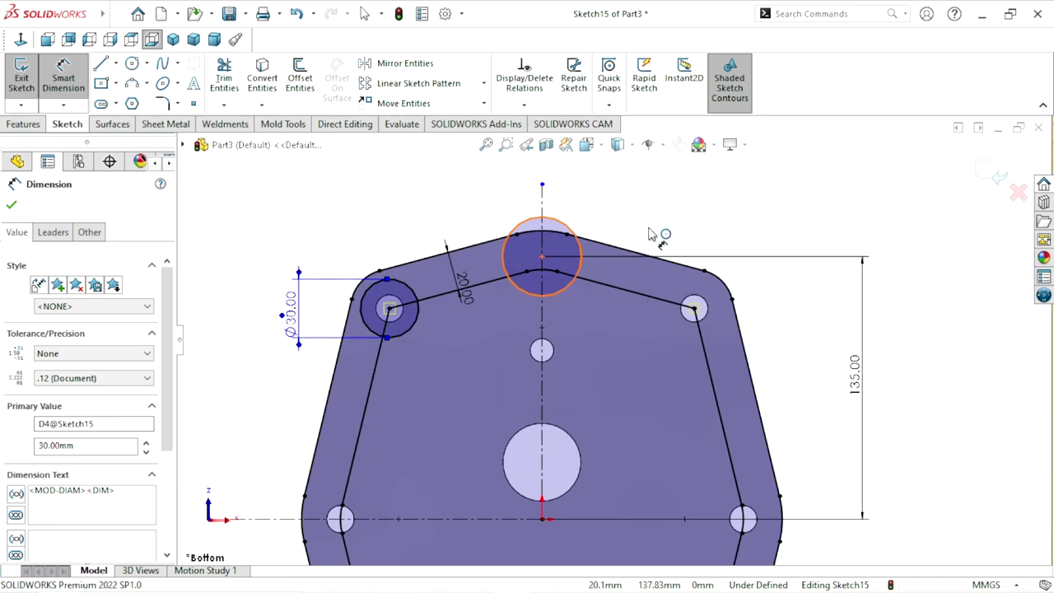
# - Dimension the top boss circle to Ø40, fully defining the sketch
pyautogui.click(579, 238)
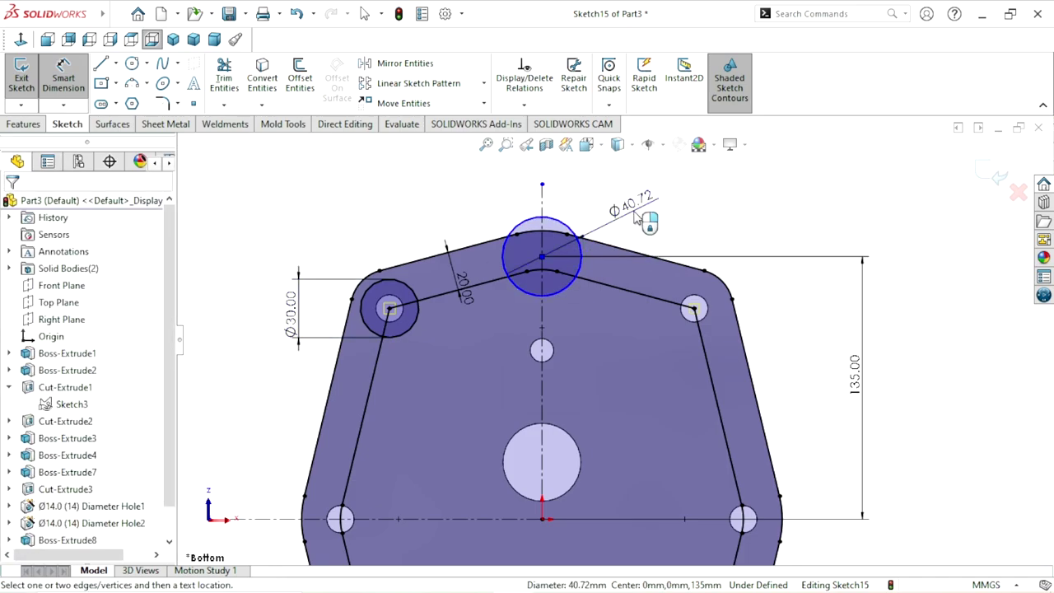
pyautogui.click(638, 212)
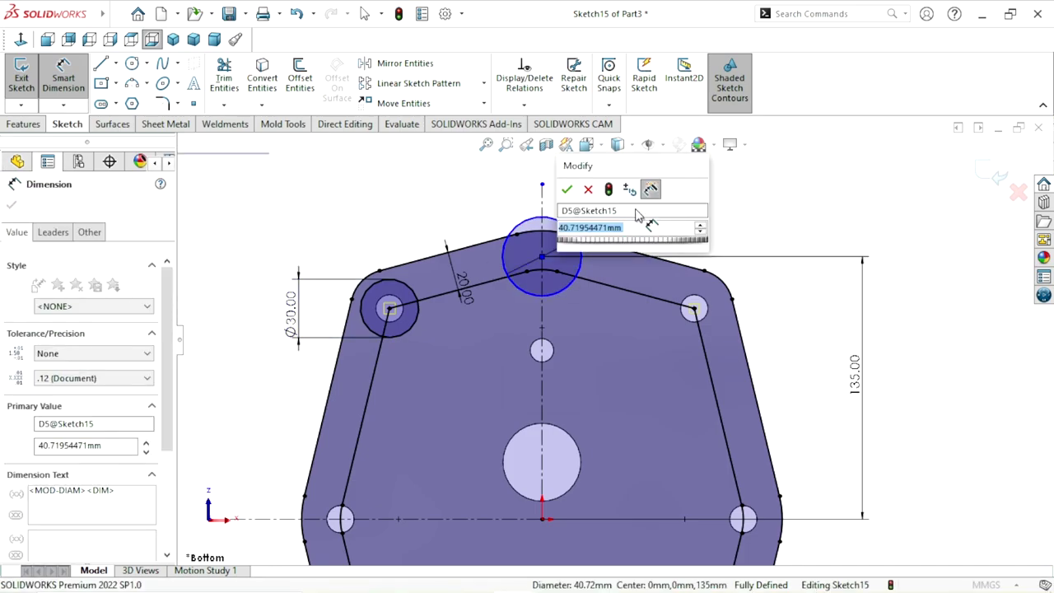
pyautogui.write('40')
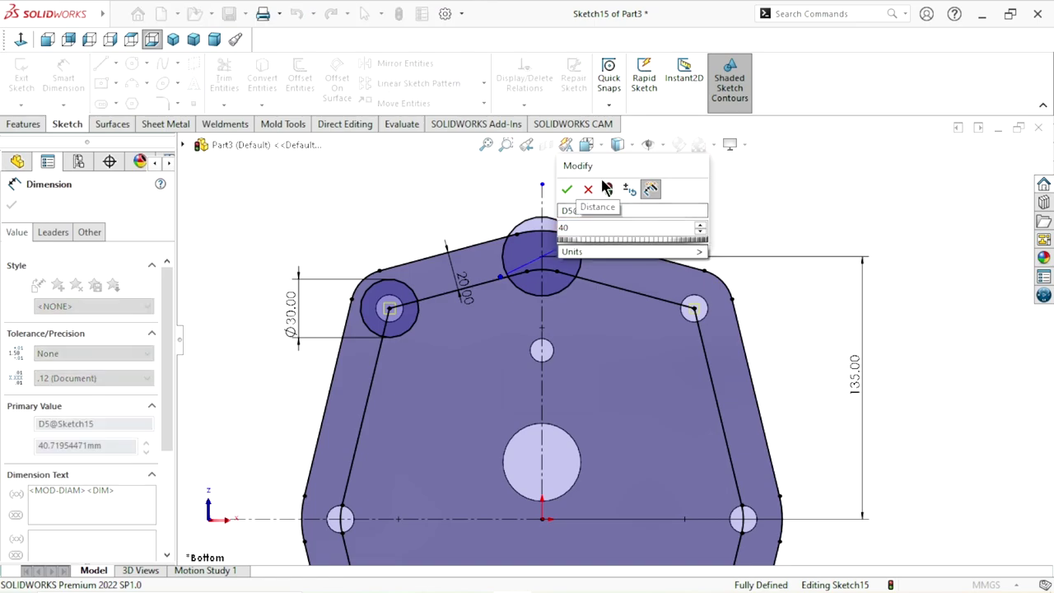
pyautogui.click(588, 189)
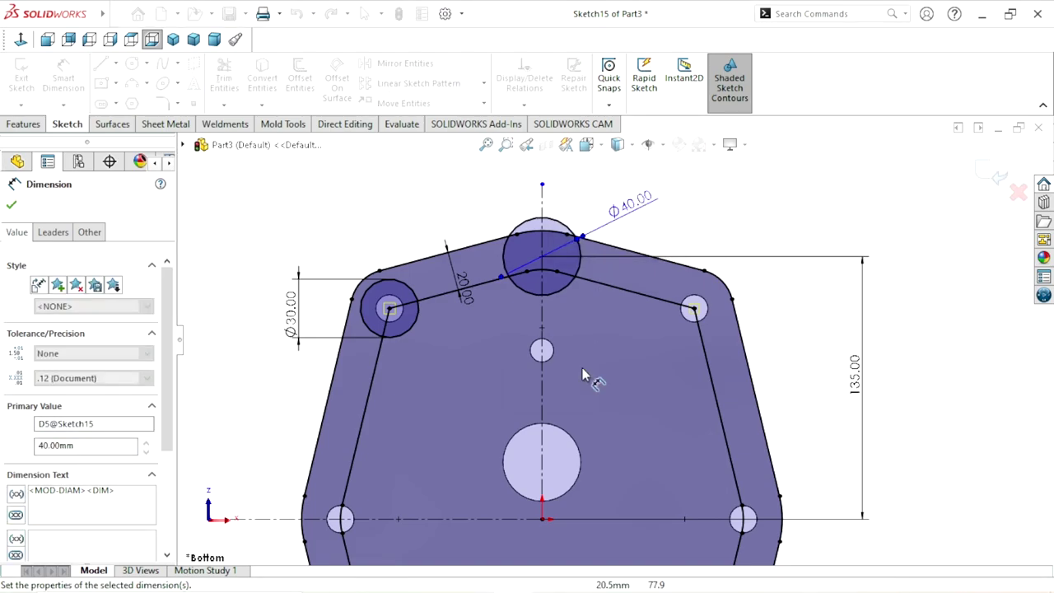
pyautogui.scroll(3, 588, 377)
pyautogui.scroll(1, 632, 380)
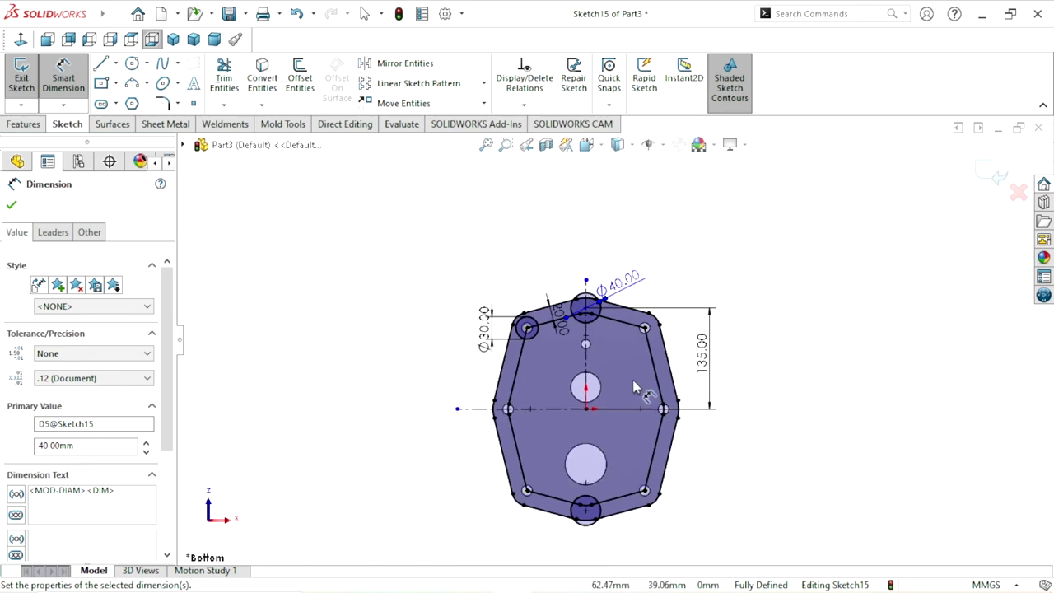
pyautogui.scroll(-1, 632, 379)
pyautogui.scroll(-1, 618, 403)
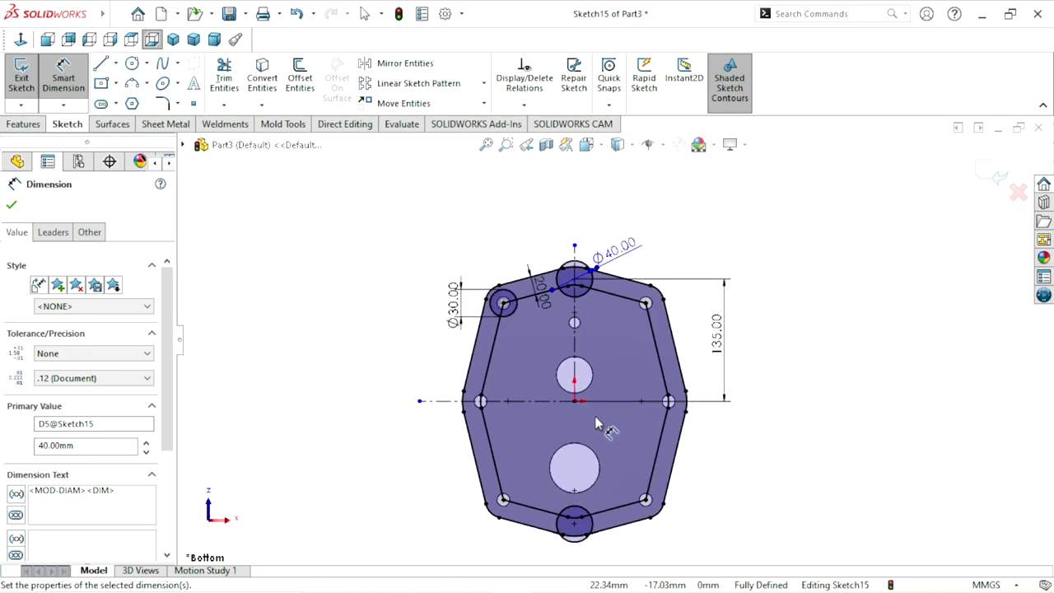
pyautogui.scroll(-1, 601, 408)
pyautogui.click(131, 69)
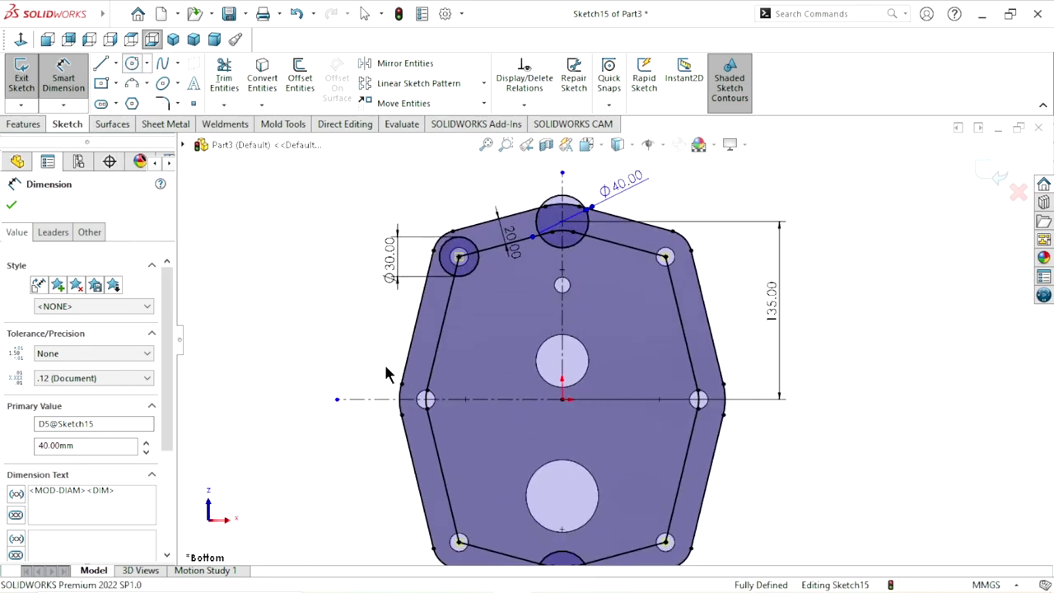
# - Draw a circle on the left bolt hole at the horizontal centerline and dimension it Ø30
pyautogui.click(426, 400)
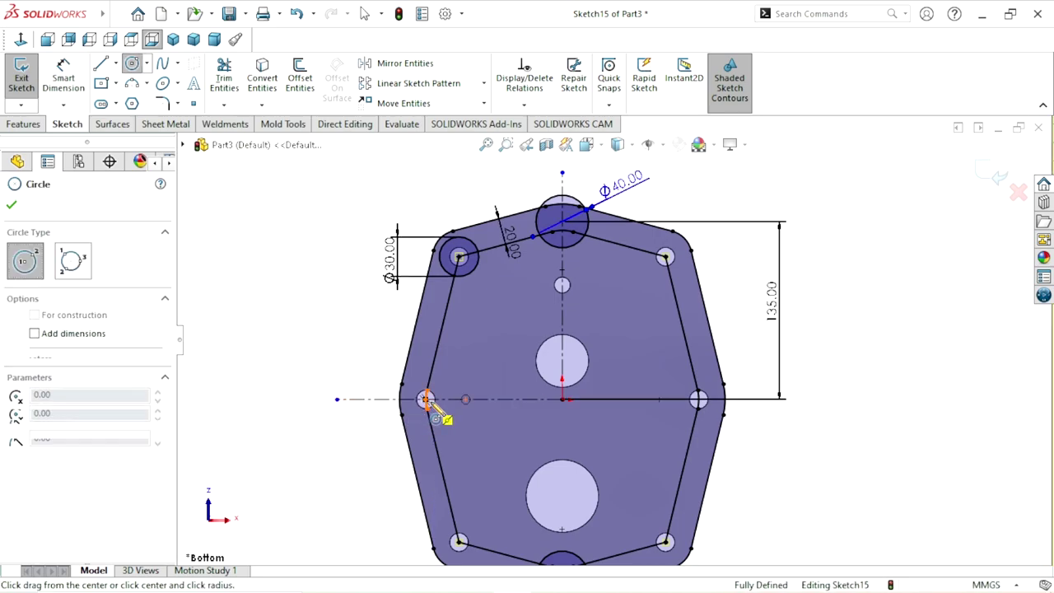
pyautogui.click(458, 417)
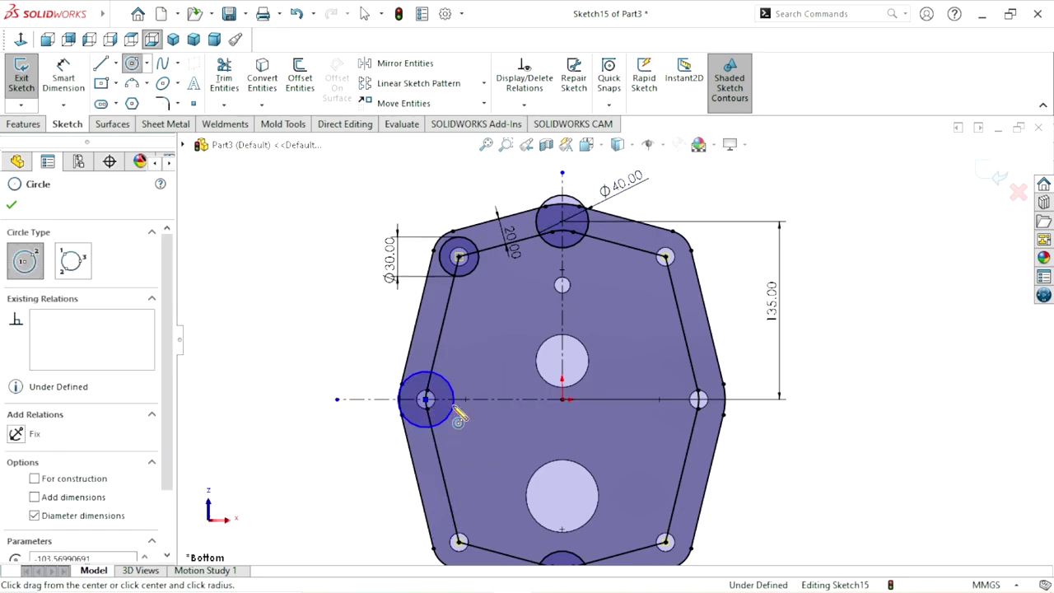
pyautogui.click(70, 86)
pyautogui.click(452, 389)
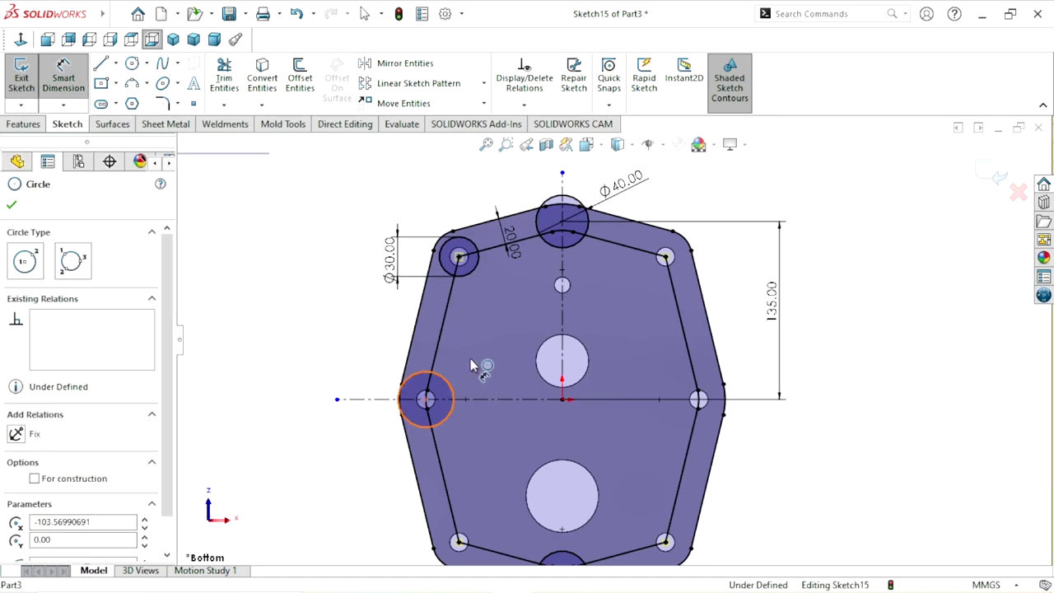
pyautogui.click(472, 364)
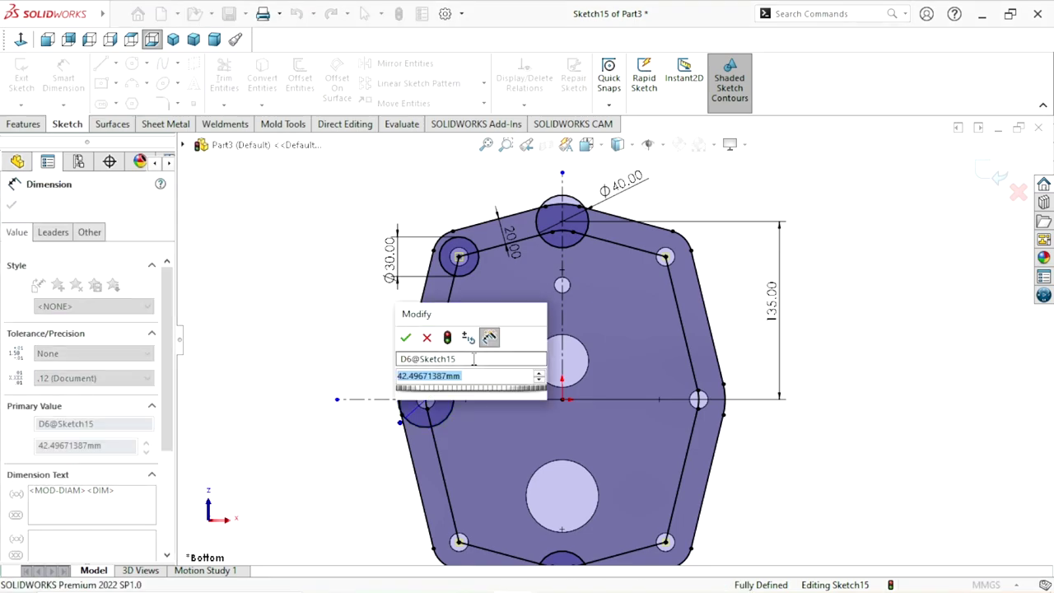
pyautogui.write('30')
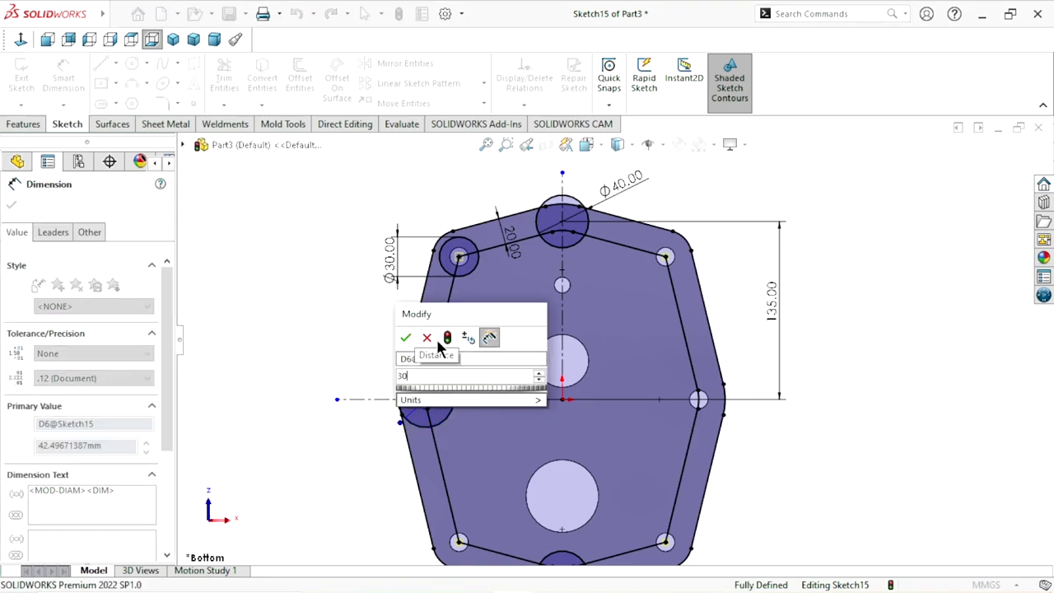
pyautogui.click(405, 337)
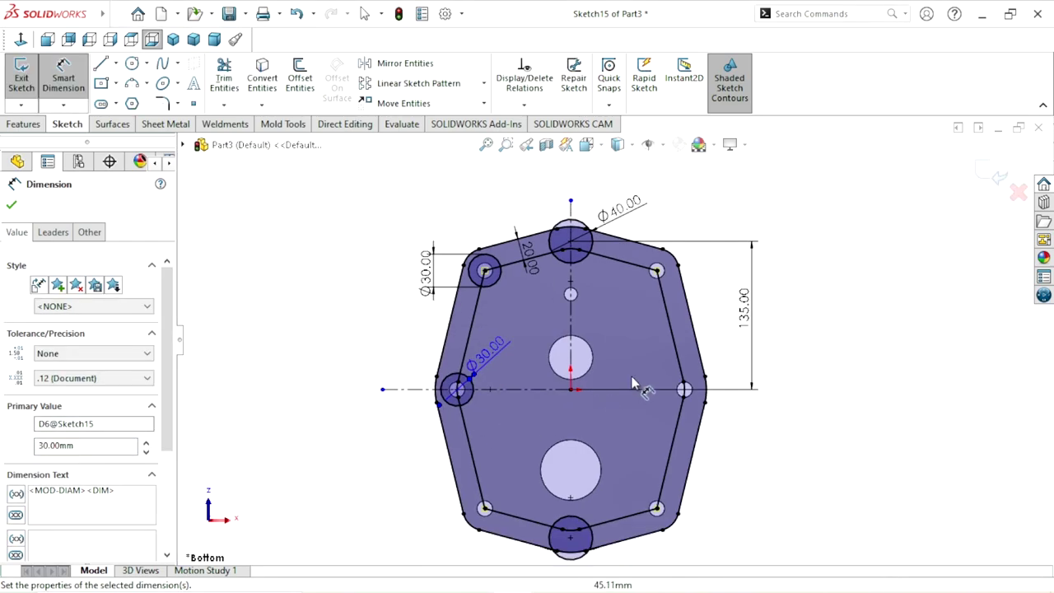
pyautogui.scroll(1, 729, 428)
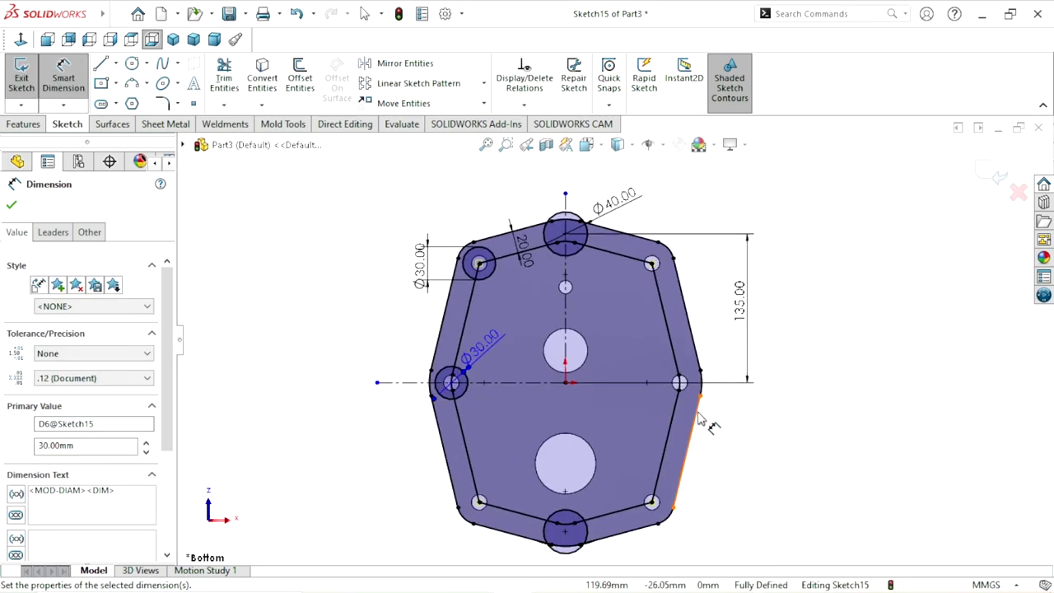
pyautogui.scroll(-1, 699, 420)
pyautogui.scroll(1, 699, 420)
pyautogui.scroll(-1, 671, 411)
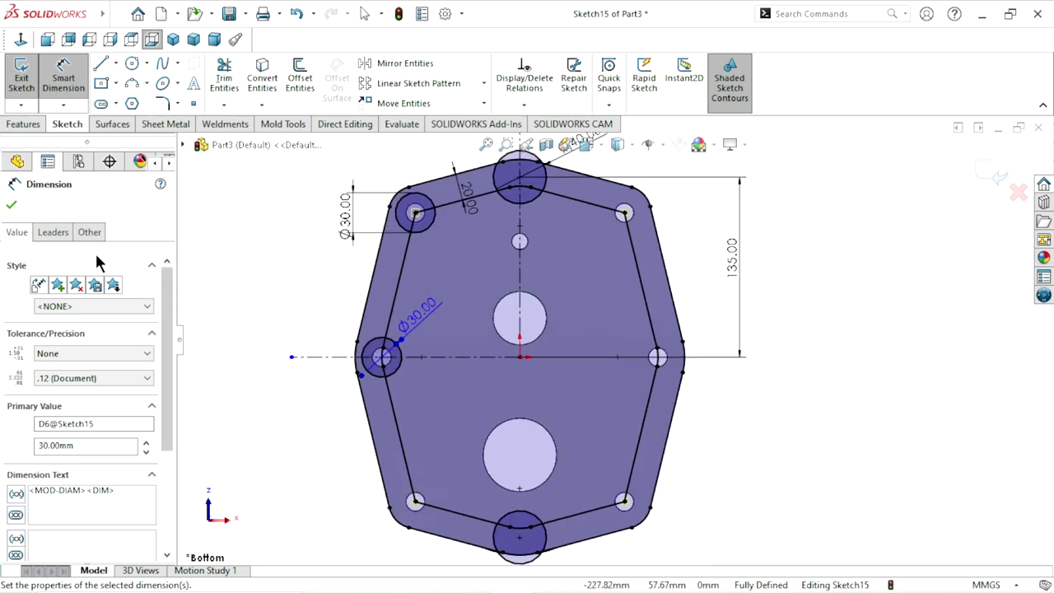
pyautogui.click(11, 206)
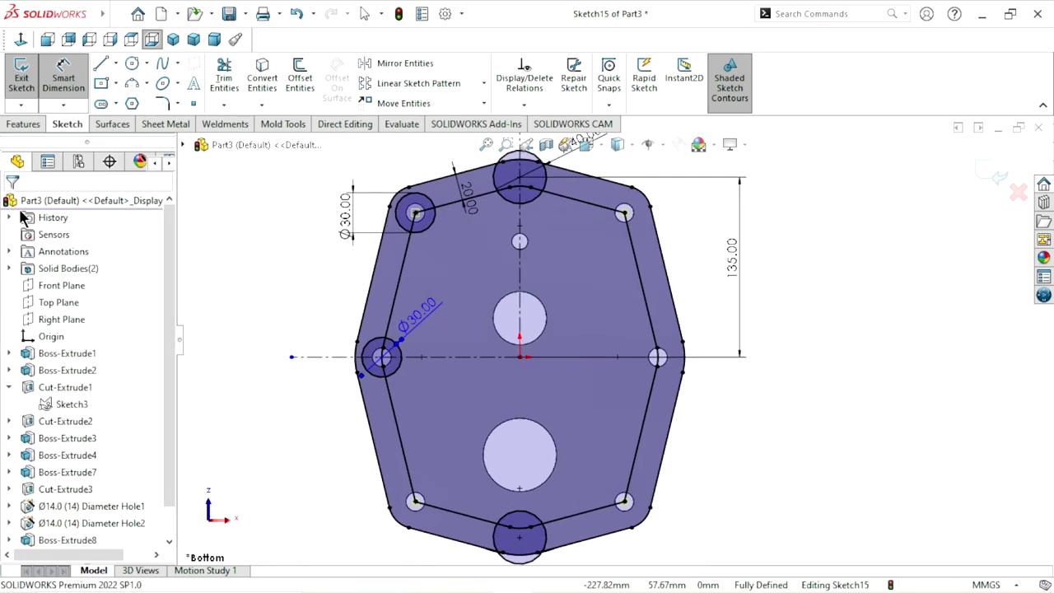
# - Mirror the top-left and left-middle Ø30 circles about the vertical centerline to the right side
pyautogui.click(403, 64)
pyautogui.click(416, 213)
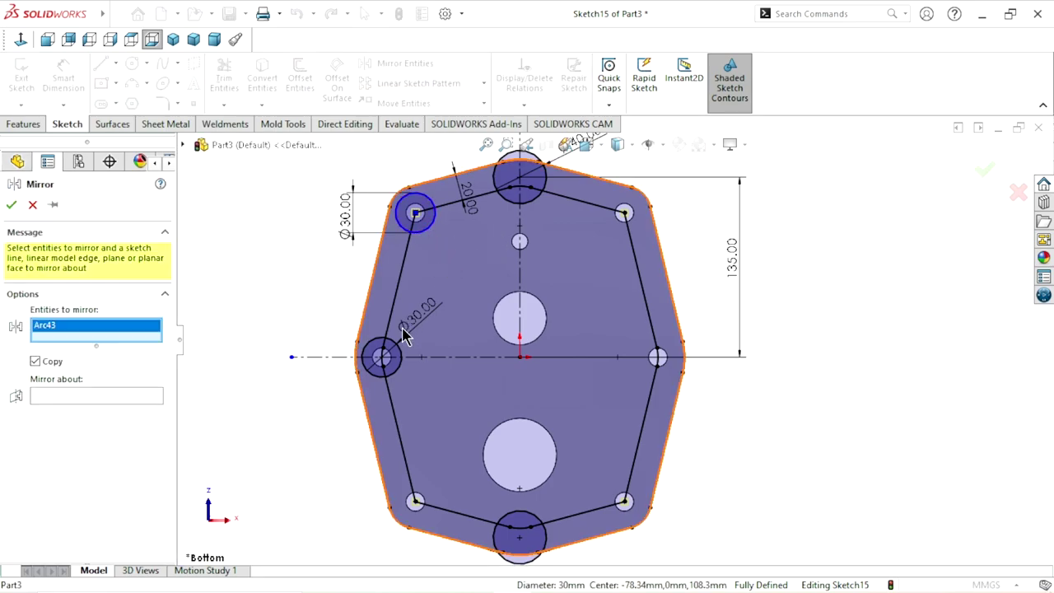
pyautogui.click(402, 371)
pyautogui.click(66, 410)
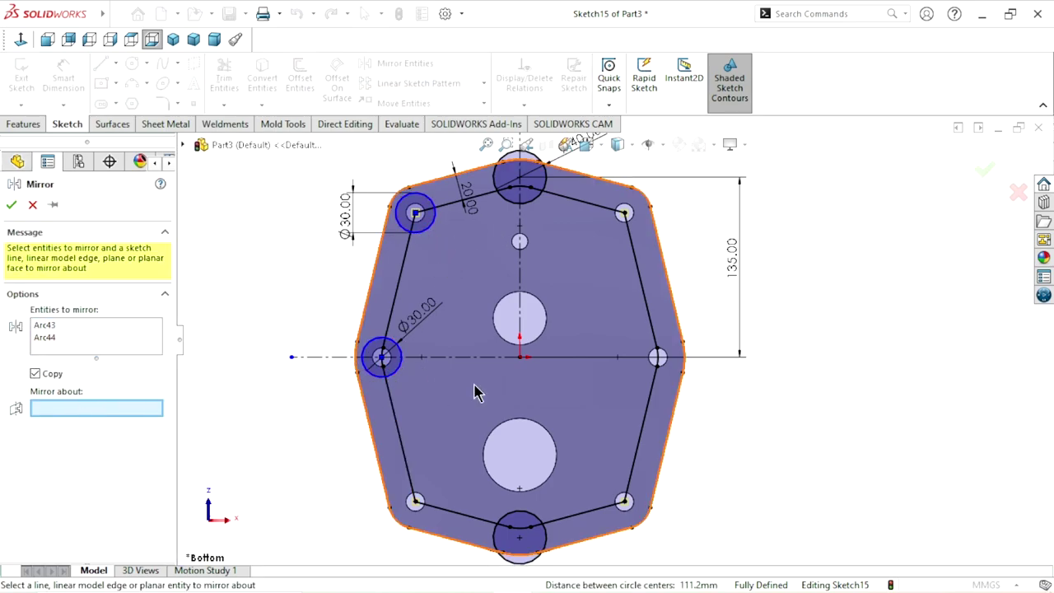
pyautogui.click(519, 313)
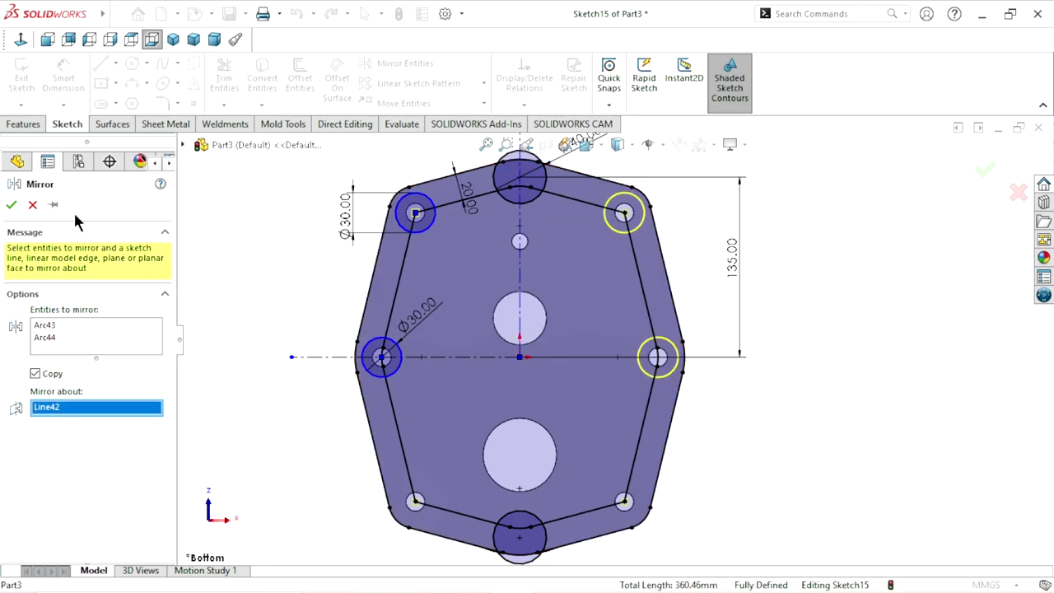
pyautogui.click(19, 206)
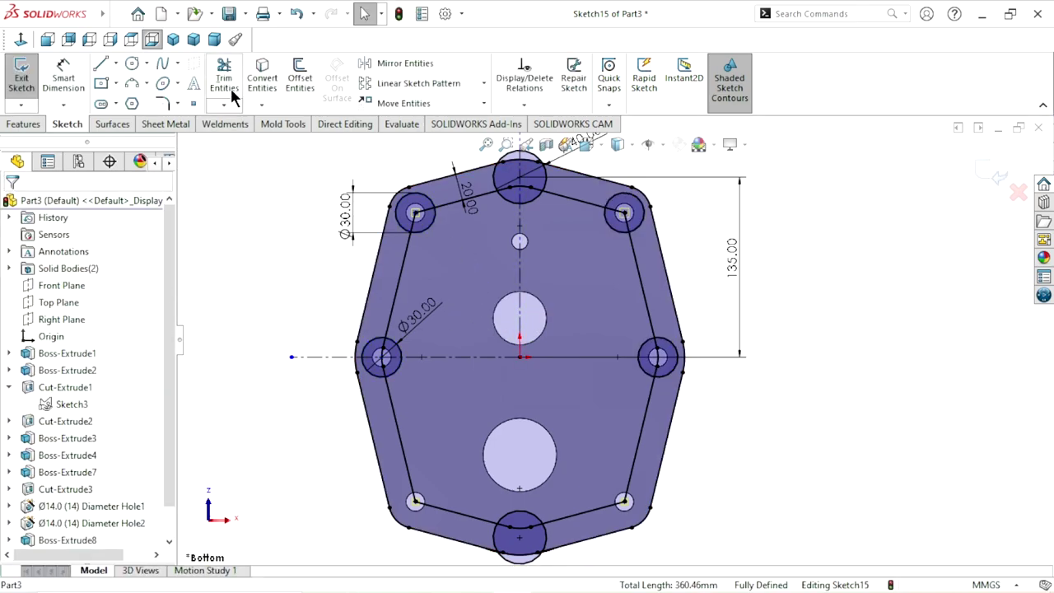
# - Mirror the top-left and top-right Ø30 circles about the horizontal centerline to the bottom
pyautogui.click(404, 66)
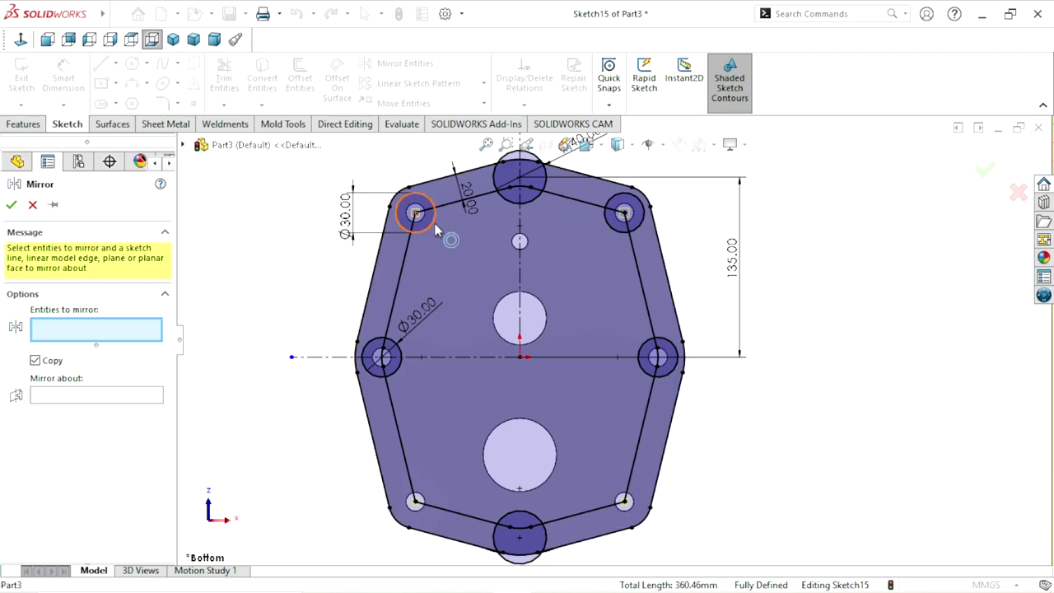
pyautogui.click(402, 201)
pyautogui.click(619, 216)
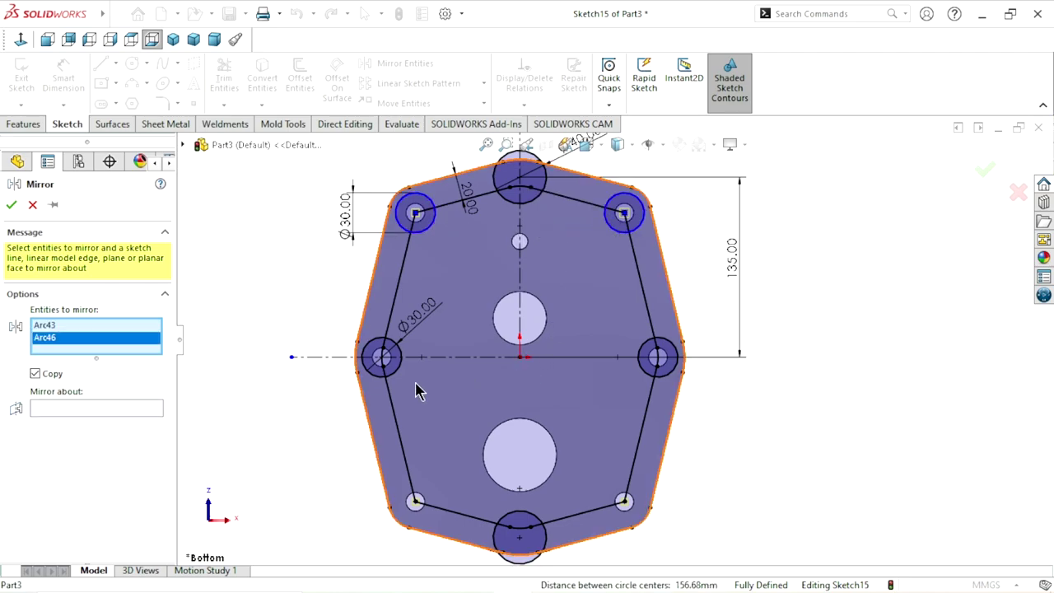
pyautogui.click(54, 412)
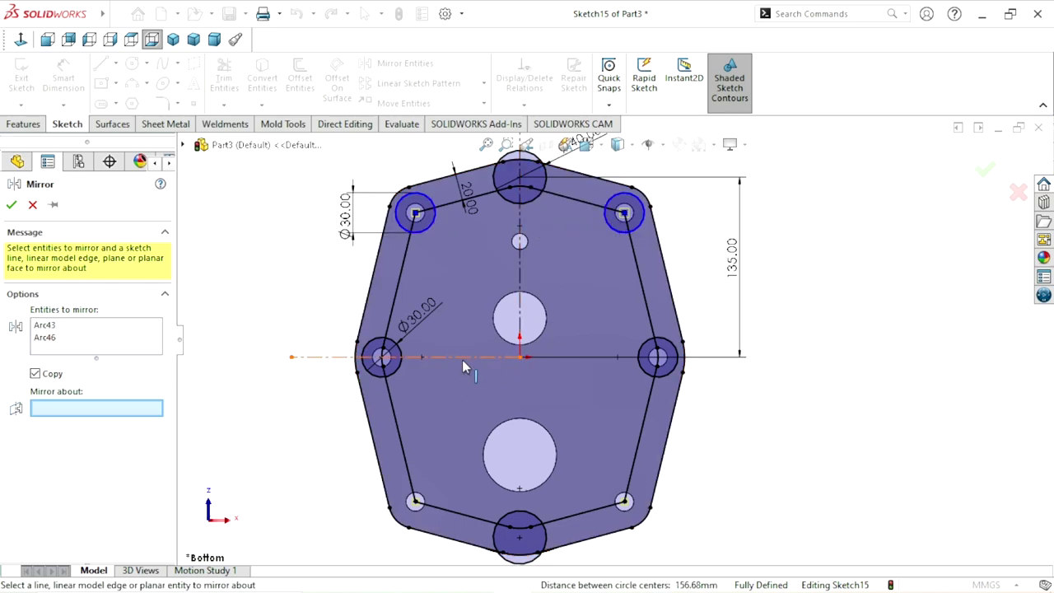
pyautogui.click(462, 358)
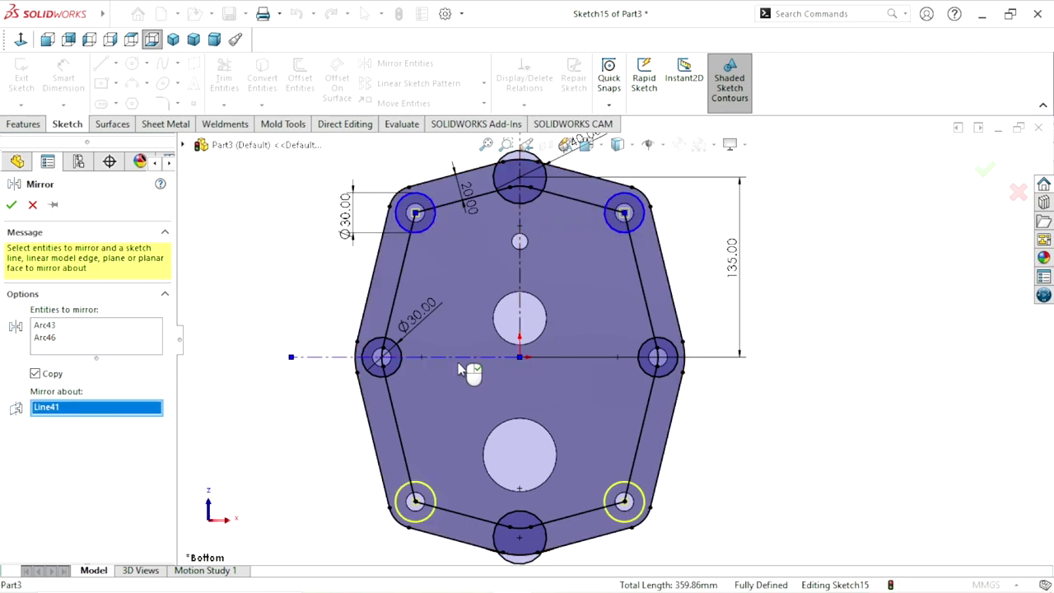
pyautogui.click(12, 204)
pyautogui.scroll(1, 625, 346)
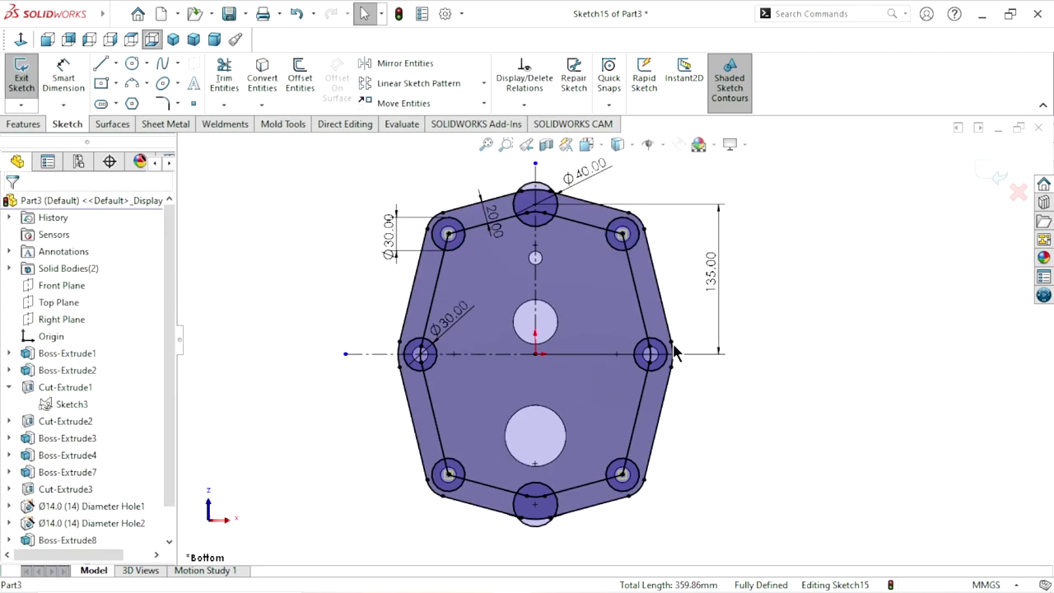
# - Power-trim the top, upper-left and right arcs of the top Ø40 circle
pyautogui.click(223, 77)
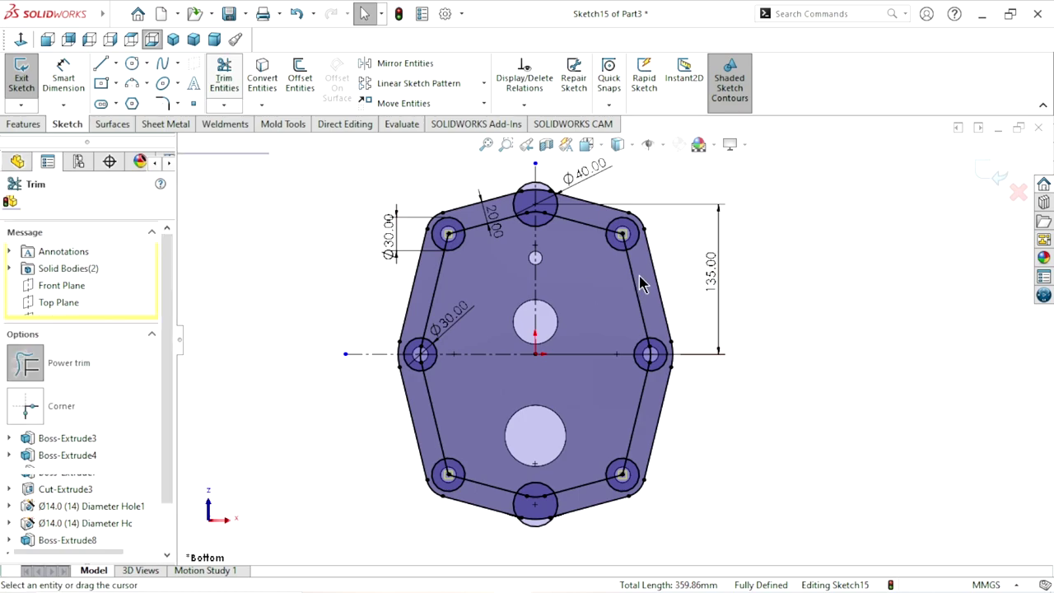
pyautogui.scroll(-2, 588, 237)
pyautogui.scroll(-1, 586, 210)
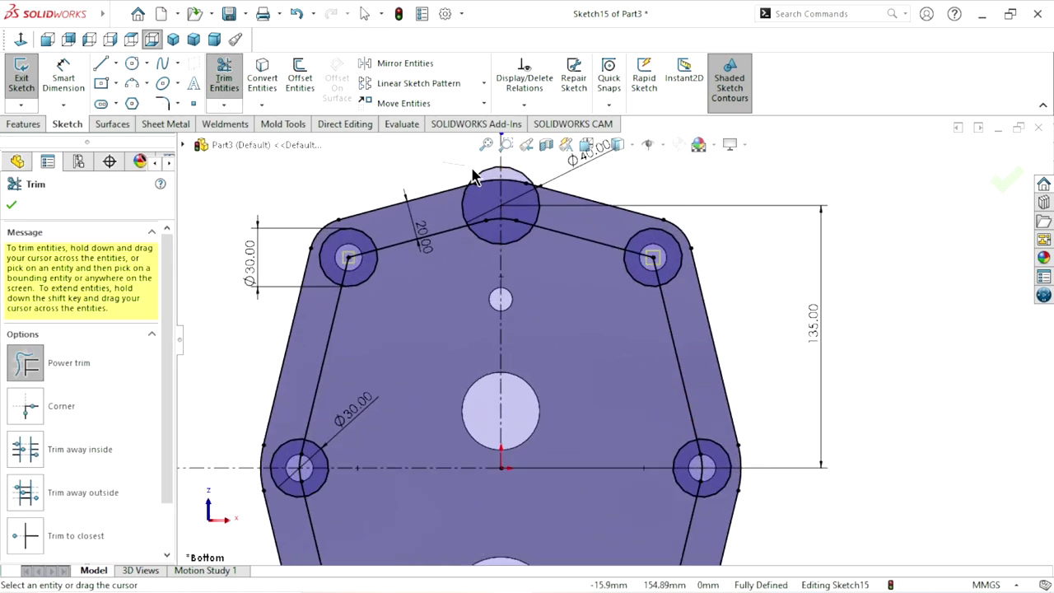
pyautogui.moveTo(473, 177); pyautogui.dragTo(487, 185)
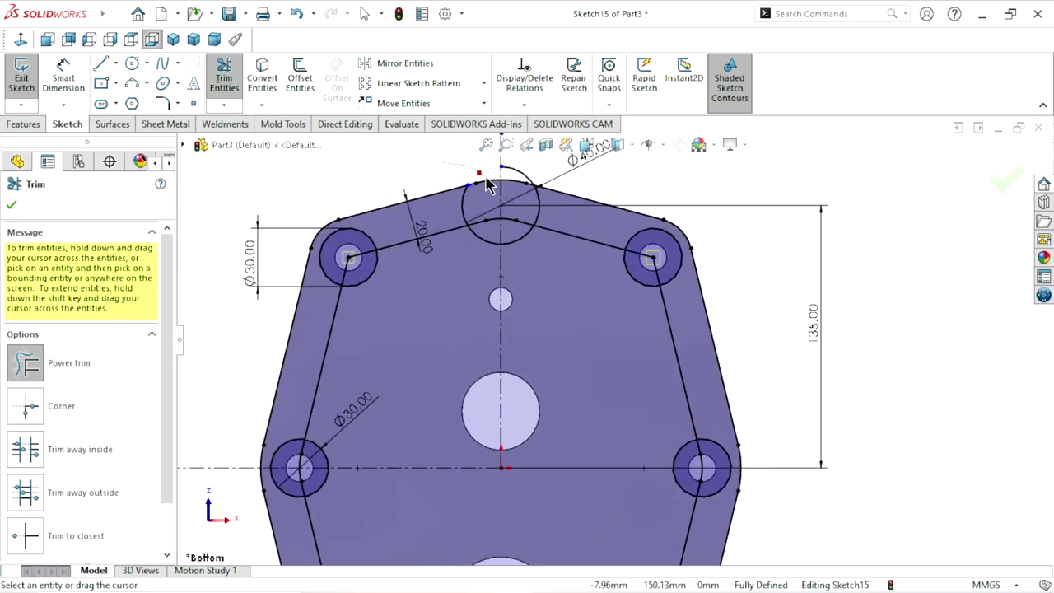
pyautogui.scroll(2, 504, 198)
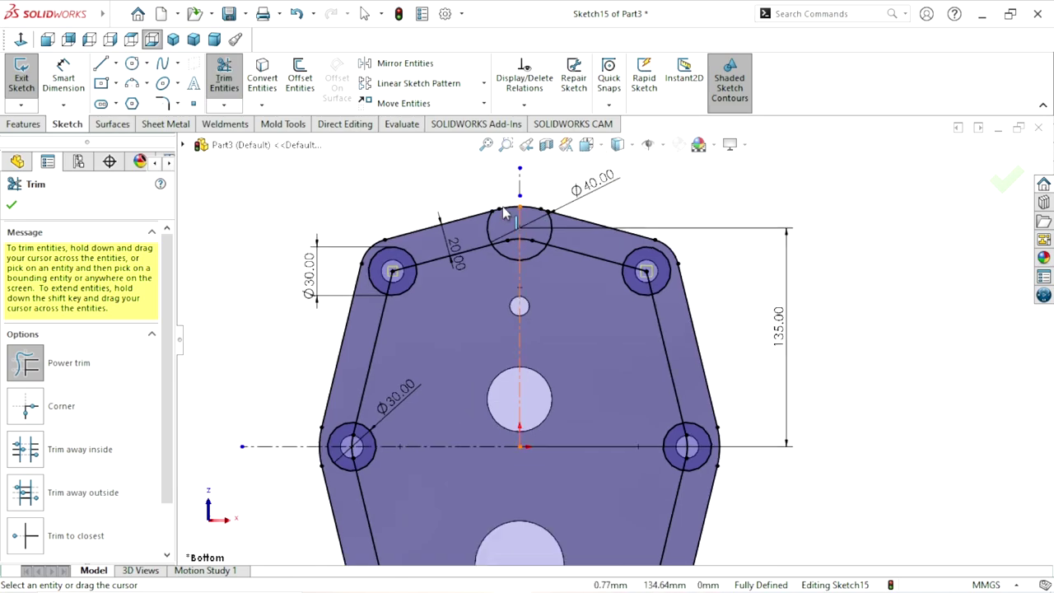
pyautogui.scroll(-2, 582, 294)
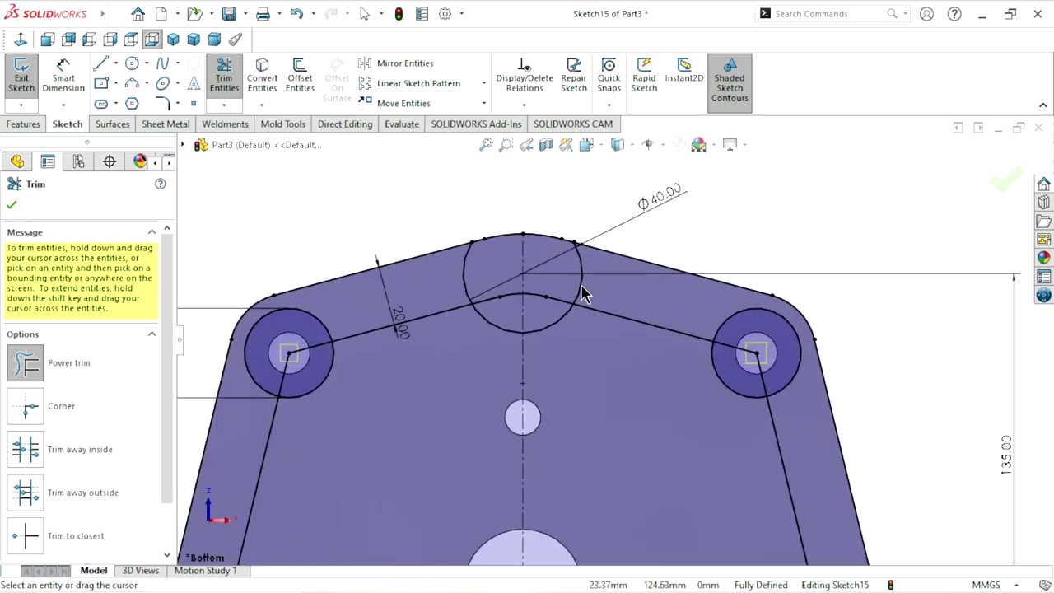
pyautogui.scroll(-1, 475, 287)
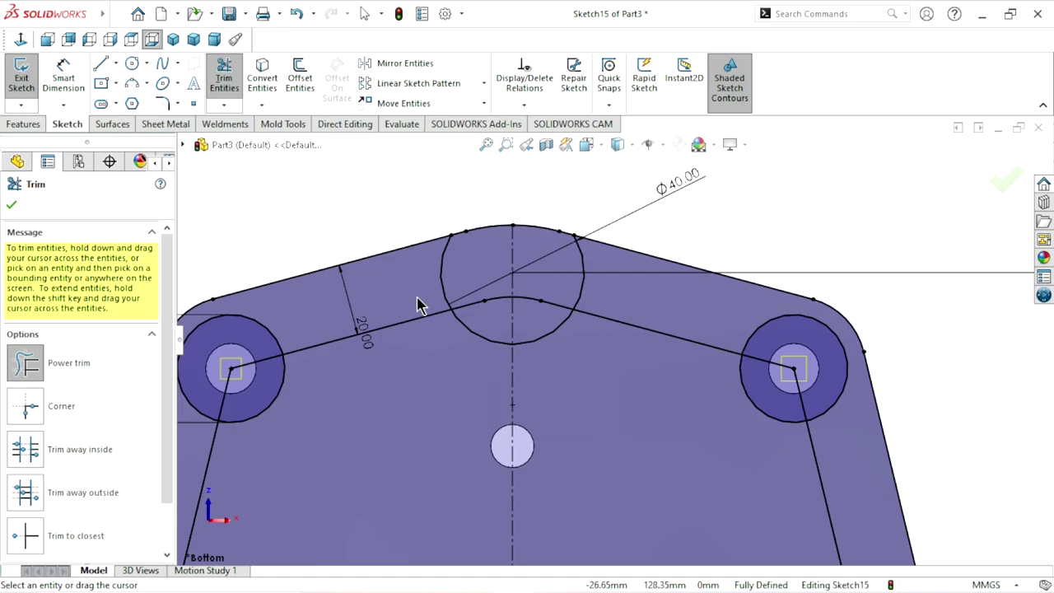
pyautogui.moveTo(417, 298); pyautogui.dragTo(453, 284)
pyautogui.moveTo(571, 294); pyautogui.dragTo(548, 305)
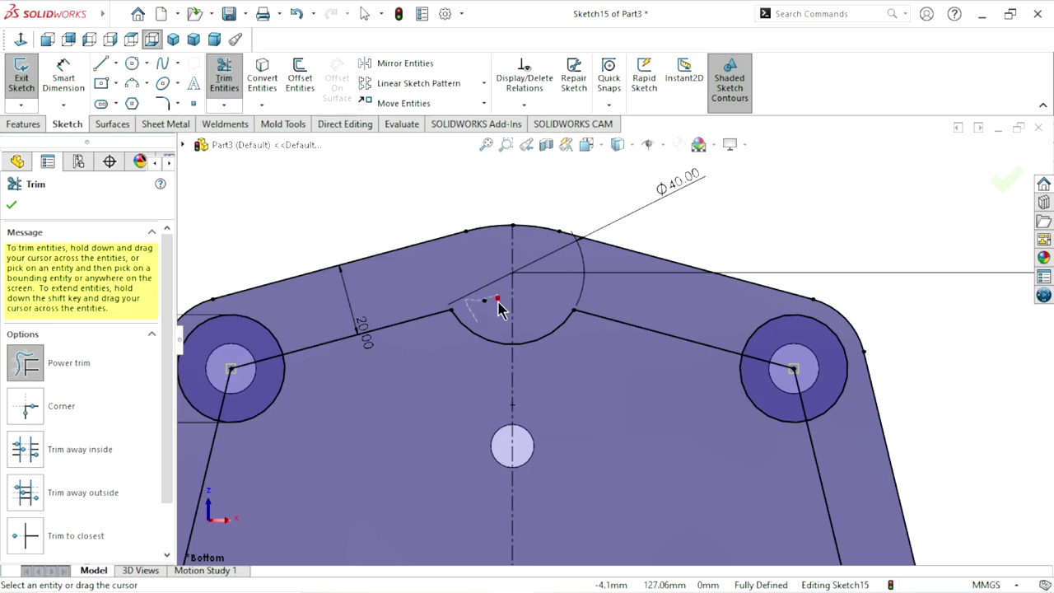
# - Trim away the outer arc of the upper-left Ø30 circle
pyautogui.scroll(3, 510, 359)
pyautogui.scroll(-2, 522, 420)
pyautogui.scroll(-2, 462, 254)
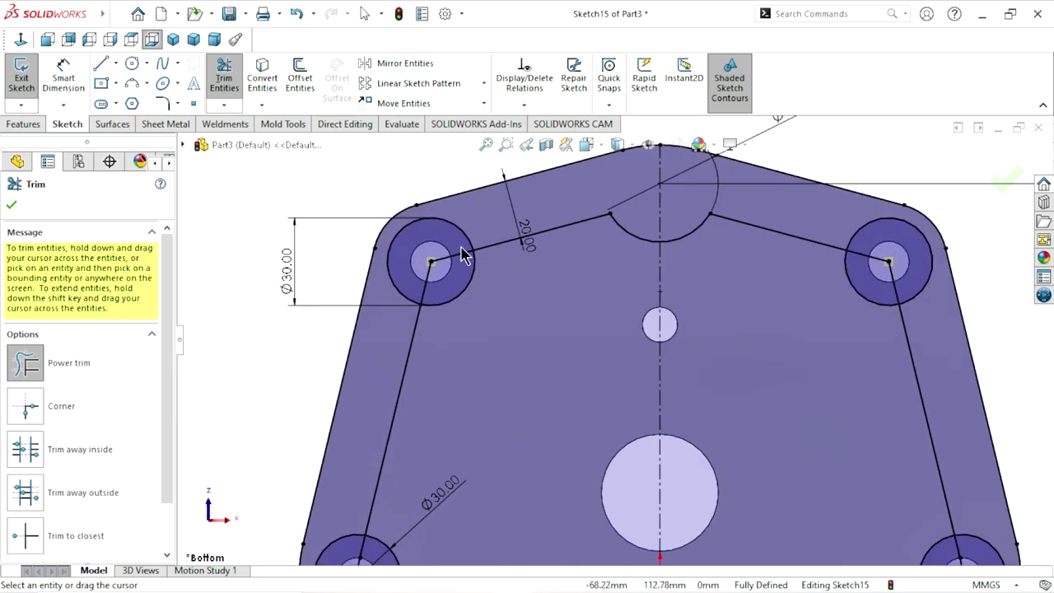
pyautogui.moveTo(464, 223)
pyautogui.mouseDown()
pyautogui.moveTo(452, 230)
pyautogui.moveTo(457, 264)
pyautogui.moveTo(404, 294)
pyautogui.mouseUp()
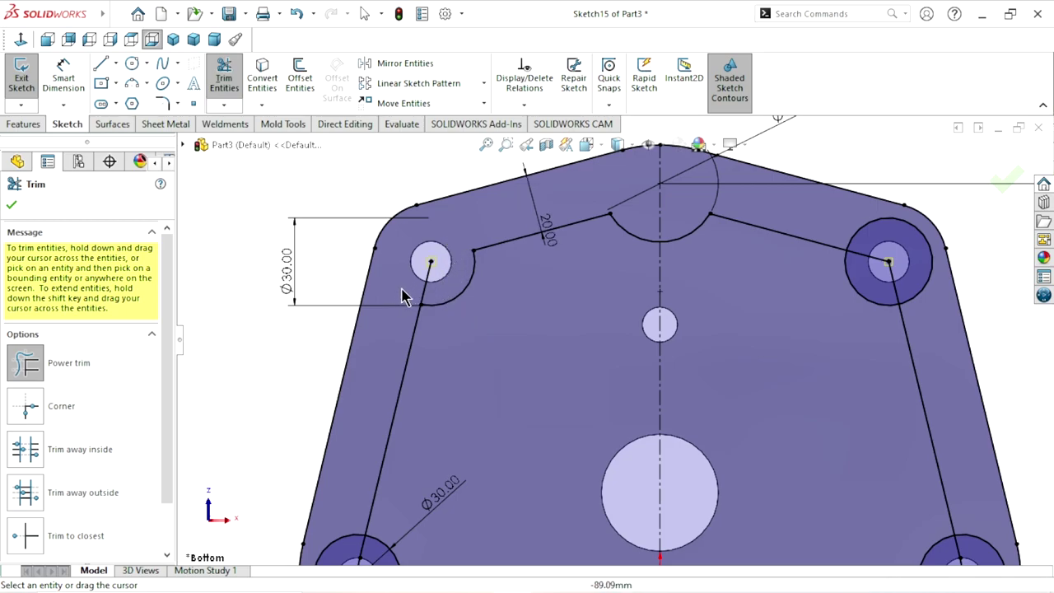
pyautogui.scroll(3, 511, 404)
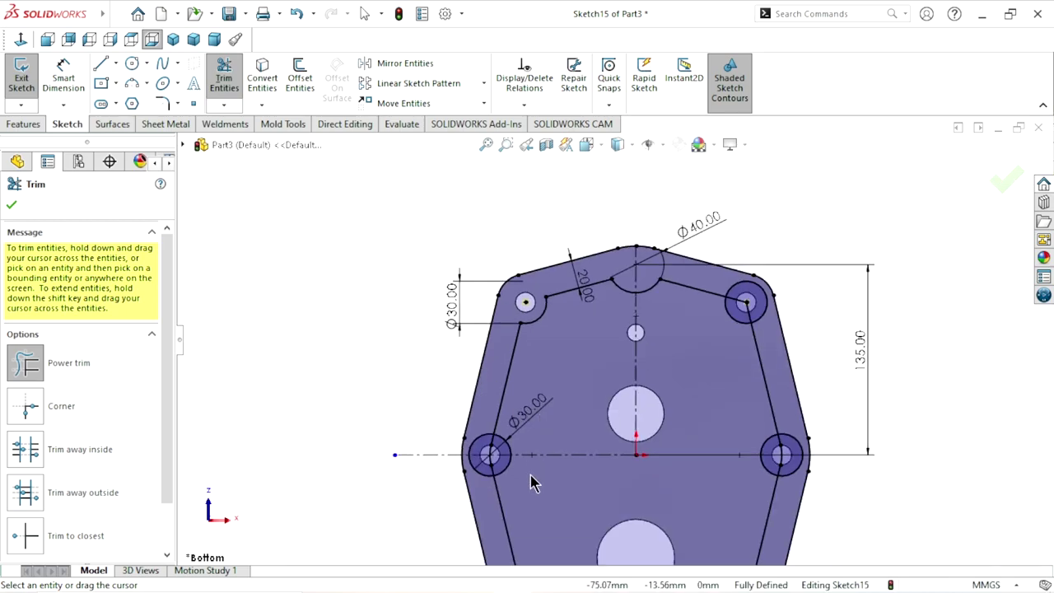
pyautogui.scroll(-3, 519, 461)
pyautogui.scroll(-2, 496, 411)
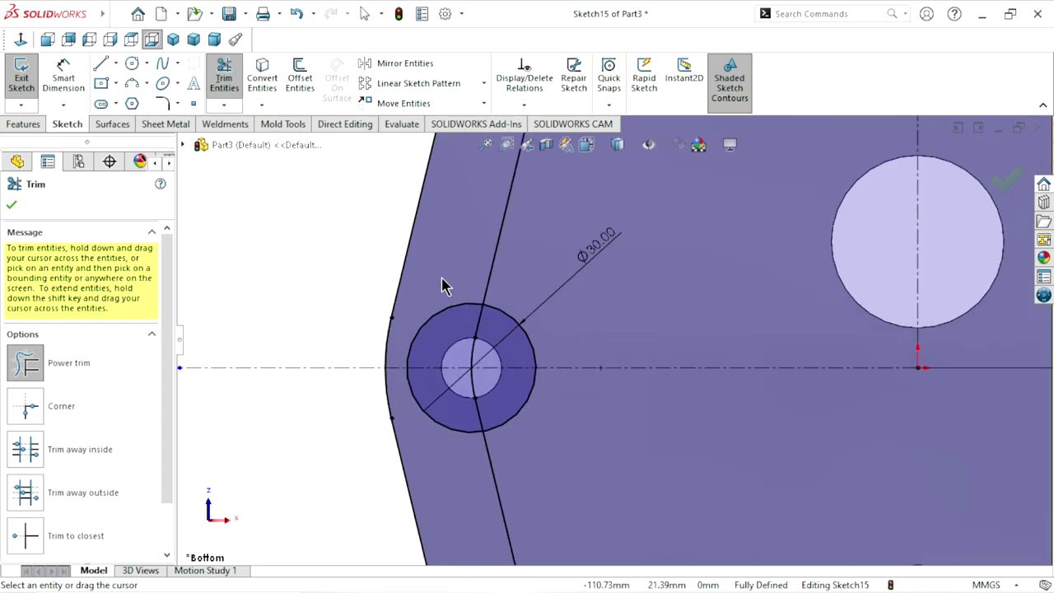
# - Trim the left Ø30 circle's outer arc and the short segment inside the small hole
pyautogui.moveTo(441, 276); pyautogui.dragTo(456, 327)
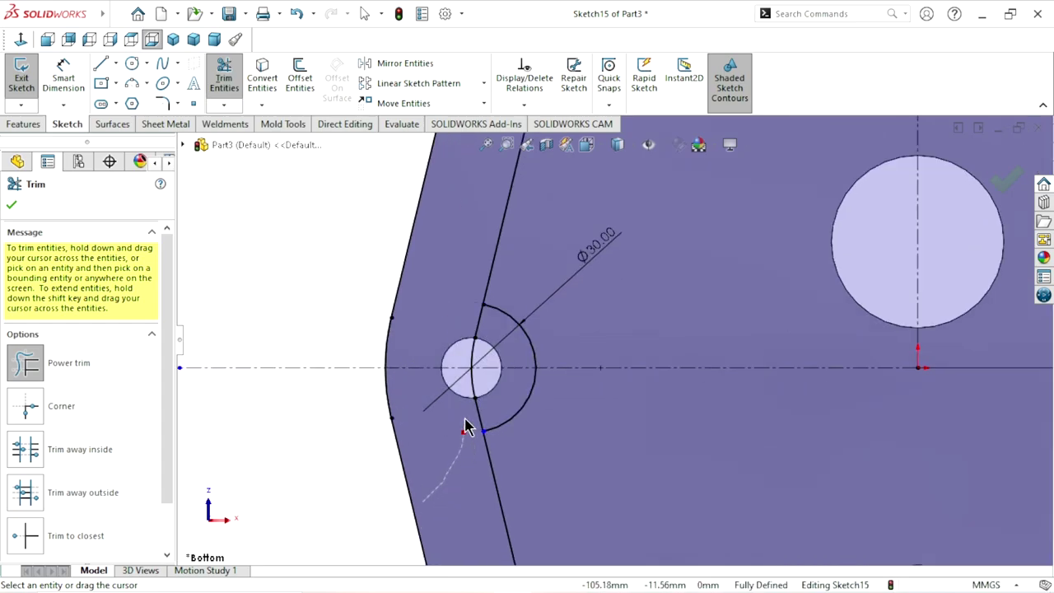
pyautogui.moveTo(465, 426); pyautogui.dragTo(458, 415)
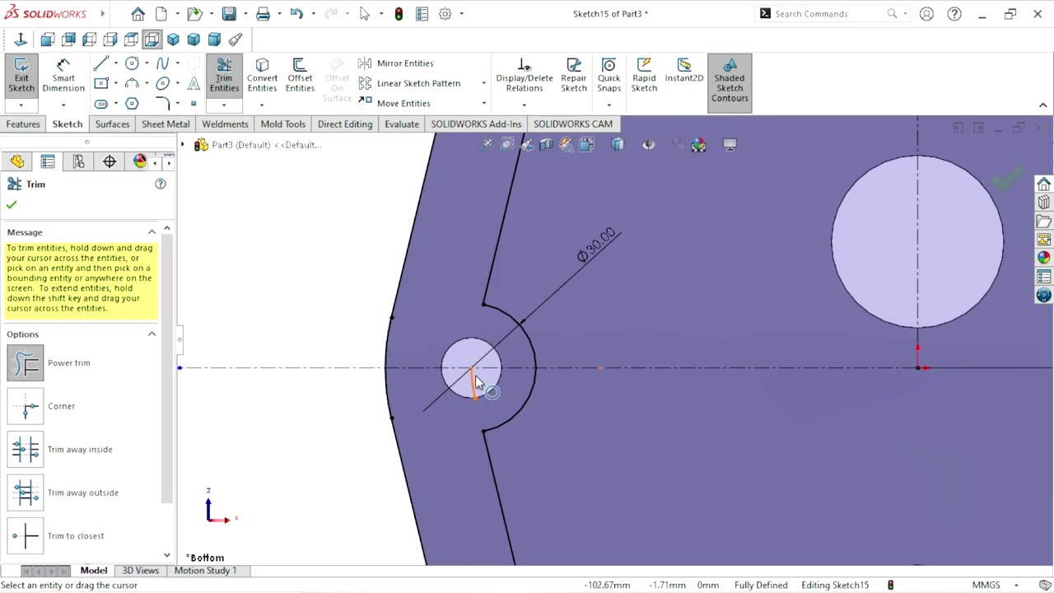
pyautogui.moveTo(475, 381); pyautogui.dragTo(469, 396)
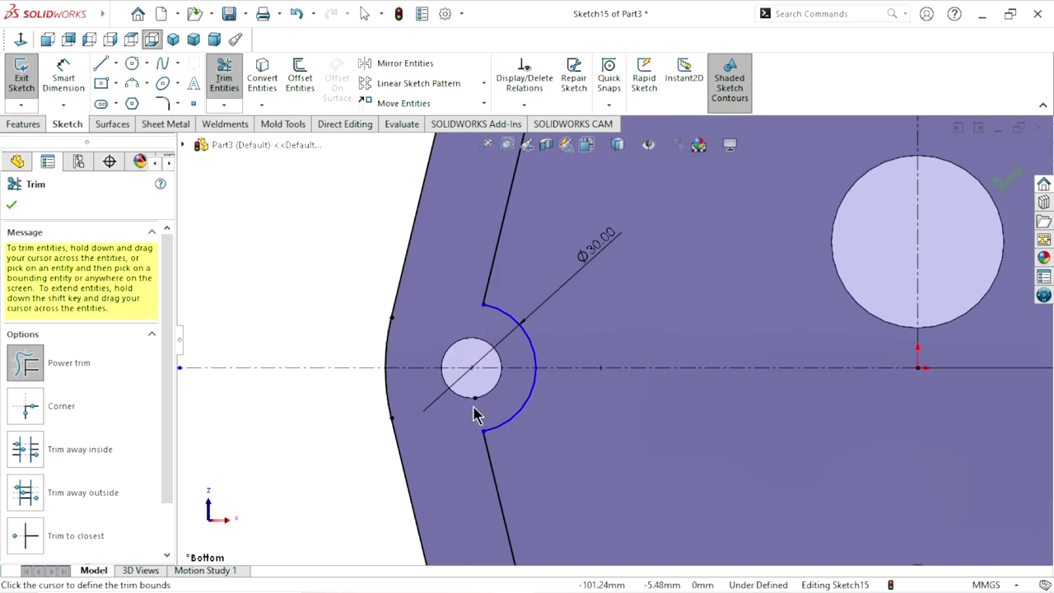
pyautogui.scroll(-2, 476, 416)
pyautogui.scroll(-3, 481, 421)
pyautogui.scroll(6, 536, 420)
pyautogui.scroll(3, 593, 424)
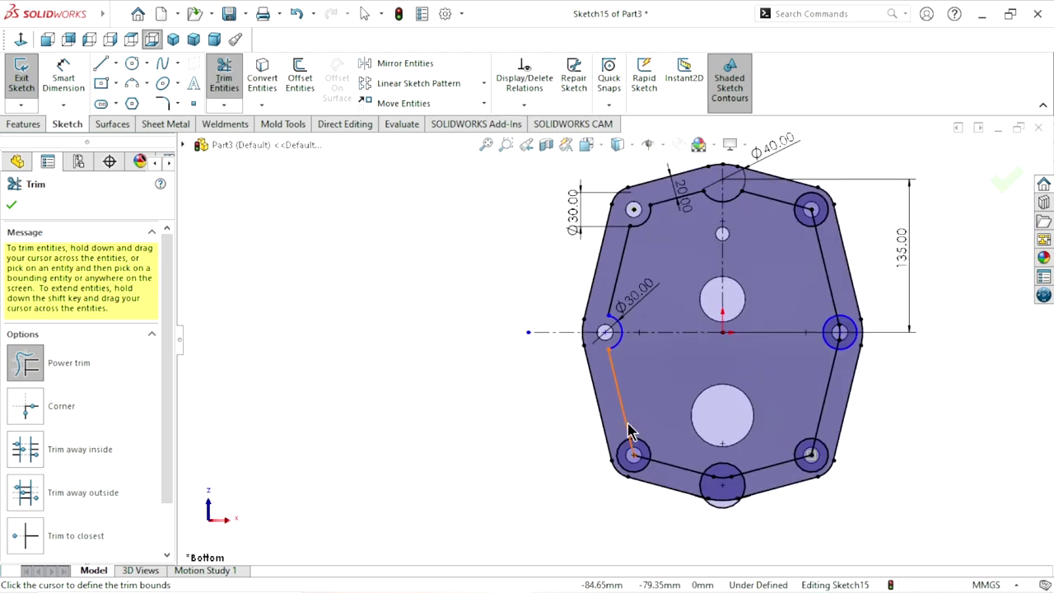
pyautogui.scroll(1, 650, 432)
pyautogui.scroll(-2, 670, 435)
pyautogui.scroll(-2, 640, 418)
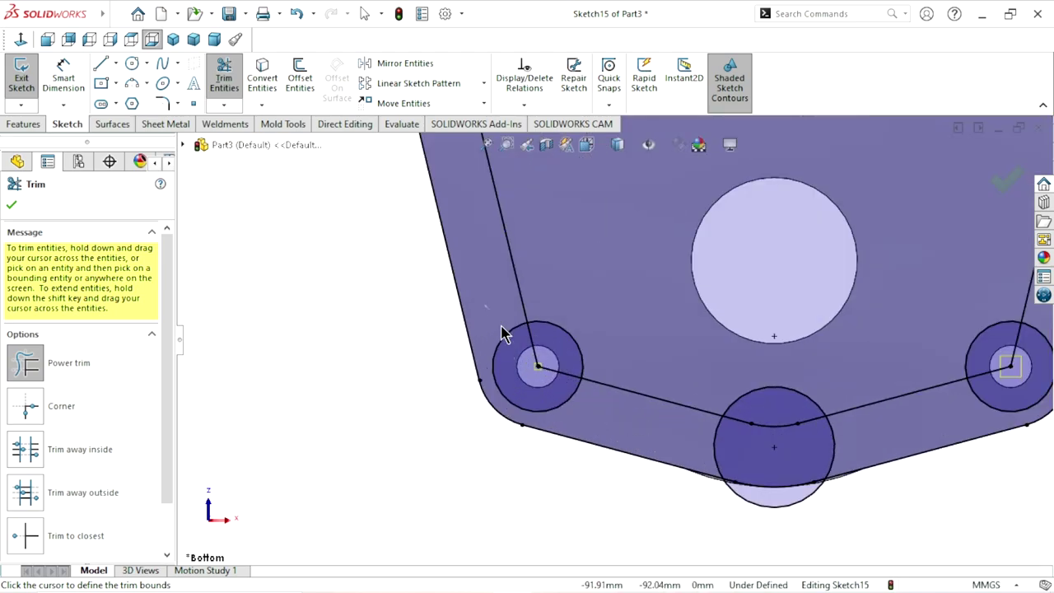
# - Trim the lower-left Ø30 circle's outer arc and the bottom boss circle's left and lower arcs
pyautogui.moveTo(504, 334); pyautogui.dragTo(521, 393)
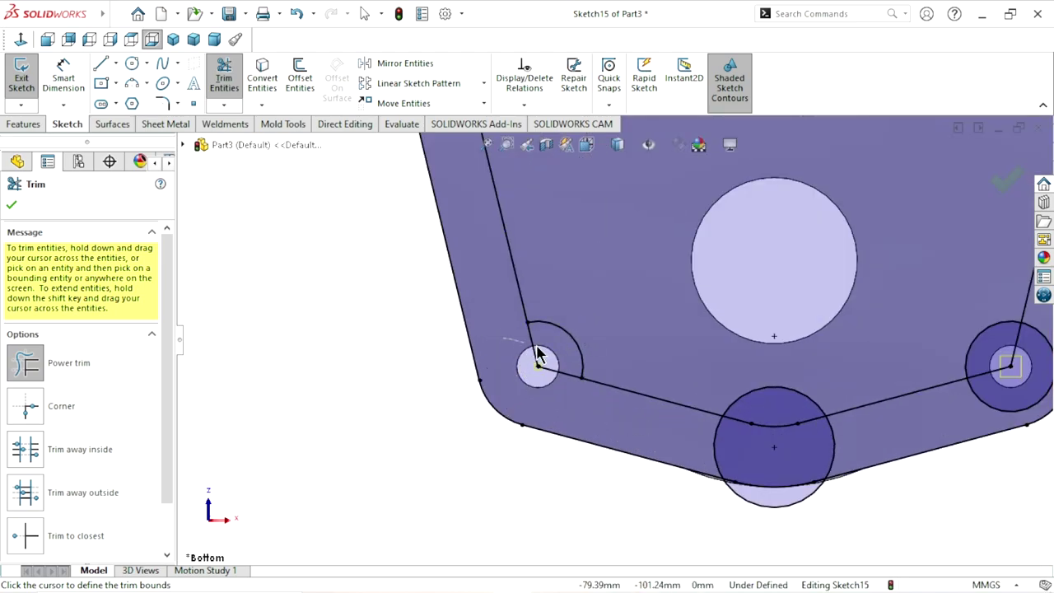
pyautogui.scroll(1, 557, 419)
pyautogui.scroll(5, 555, 418)
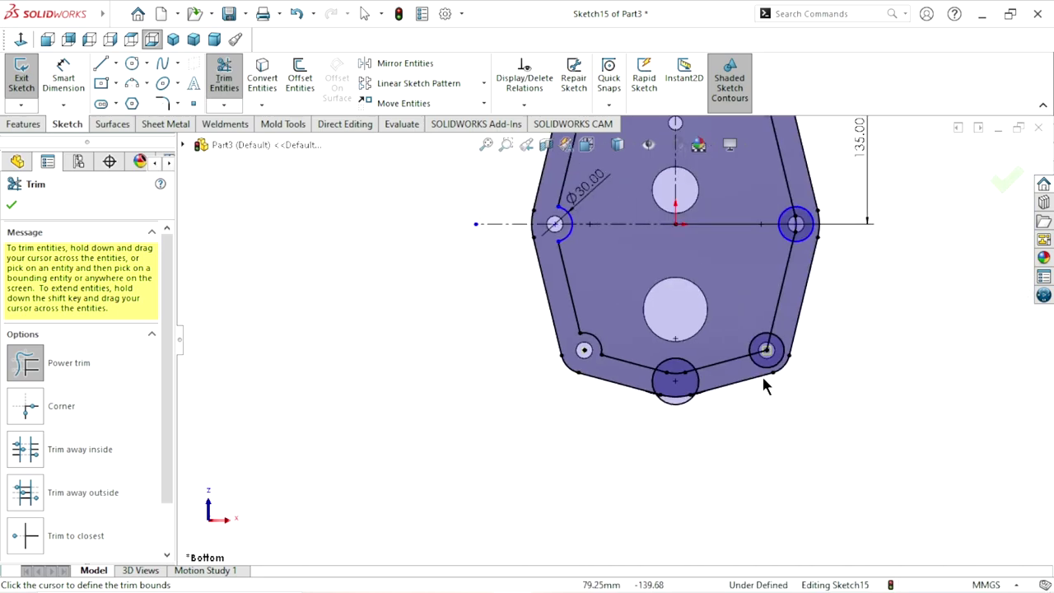
pyautogui.scroll(-5, 708, 367)
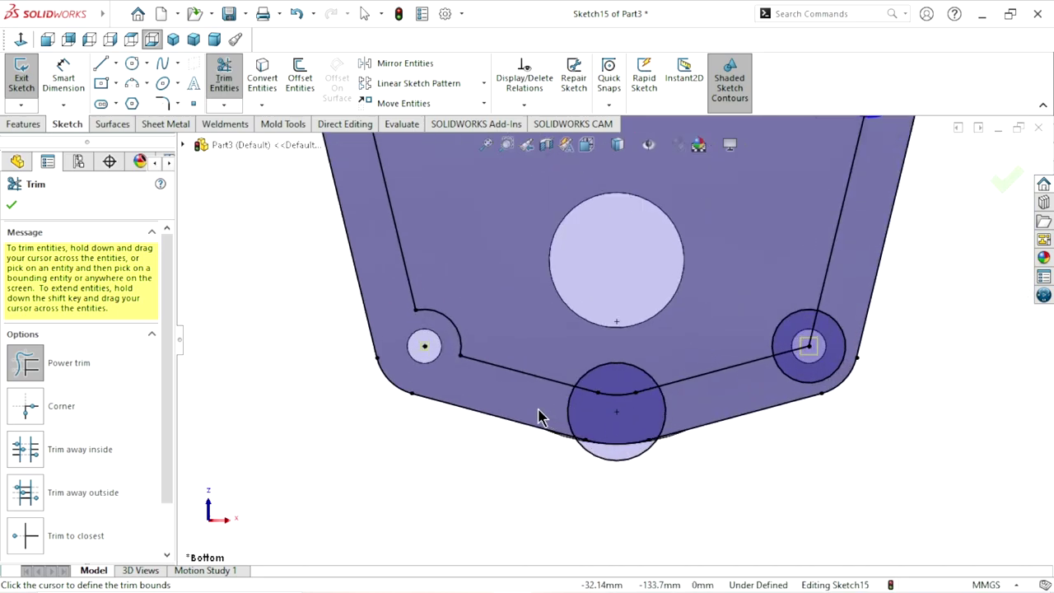
pyautogui.moveTo(538, 408)
pyautogui.mouseDown()
pyautogui.moveTo(575, 409)
pyautogui.moveTo(604, 392)
pyautogui.mouseUp()
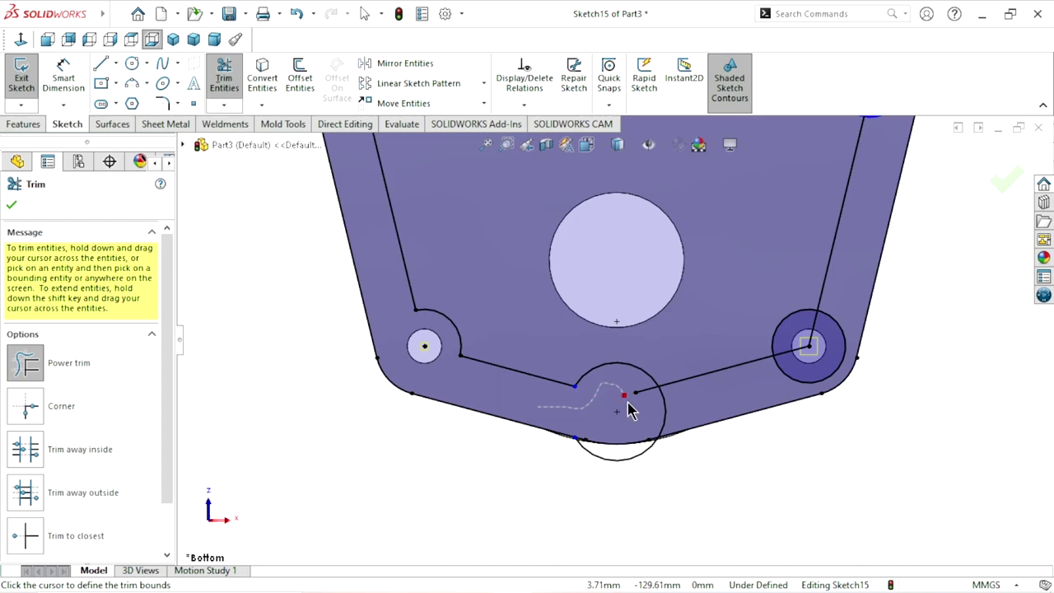
pyautogui.moveTo(669, 415); pyautogui.dragTo(622, 472)
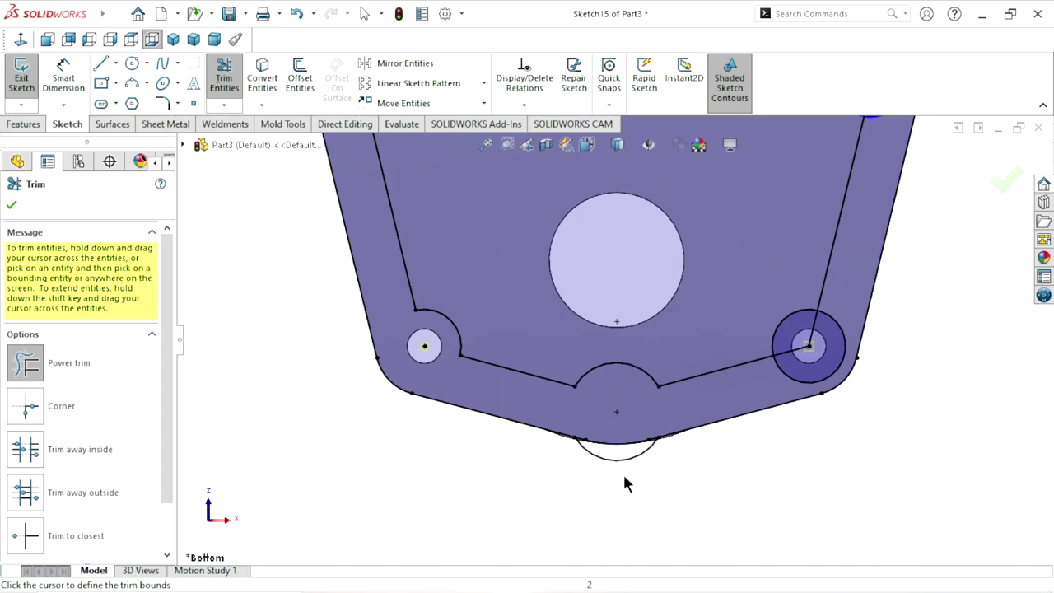
pyautogui.scroll(-3, 582, 462)
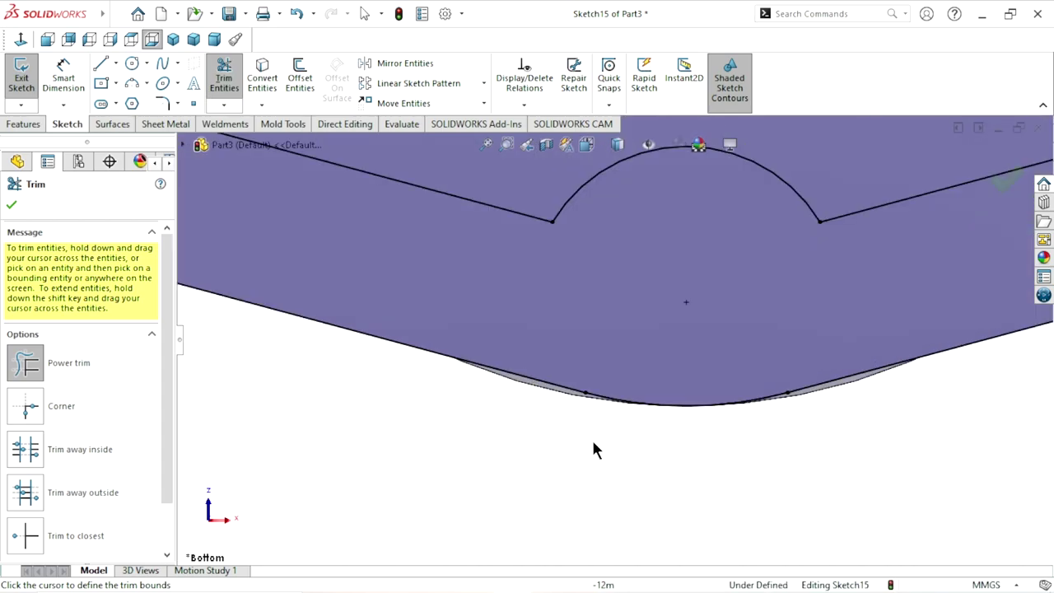
pyautogui.scroll(-2, 596, 447)
pyautogui.scroll(3, 572, 440)
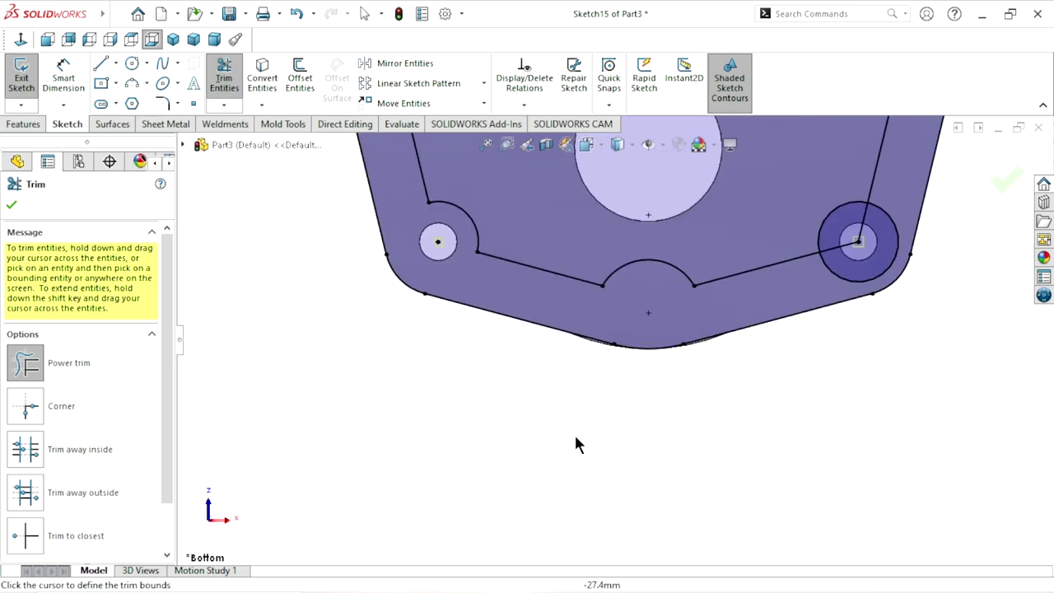
pyautogui.scroll(1, 588, 435)
pyautogui.scroll(-2, 782, 272)
pyautogui.scroll(-2, 745, 267)
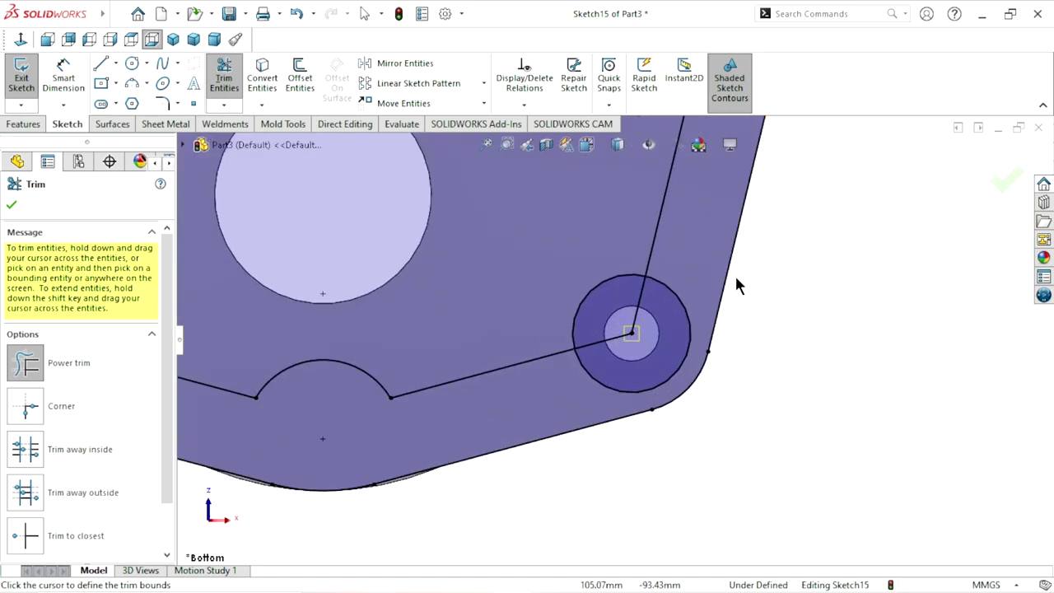
# - Trim the stray arcs of the right and top-right boss circles and finish trimming
pyautogui.moveTo(697, 271)
pyautogui.mouseDown()
pyautogui.moveTo(674, 325)
pyautogui.moveTo(639, 310)
pyautogui.mouseUp()
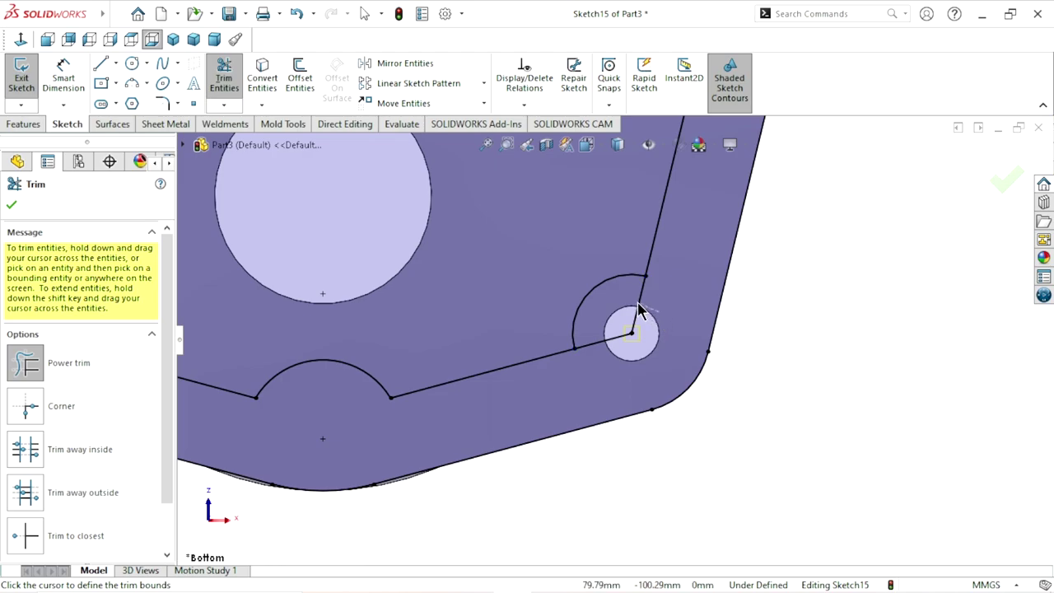
pyautogui.scroll(4, 609, 377)
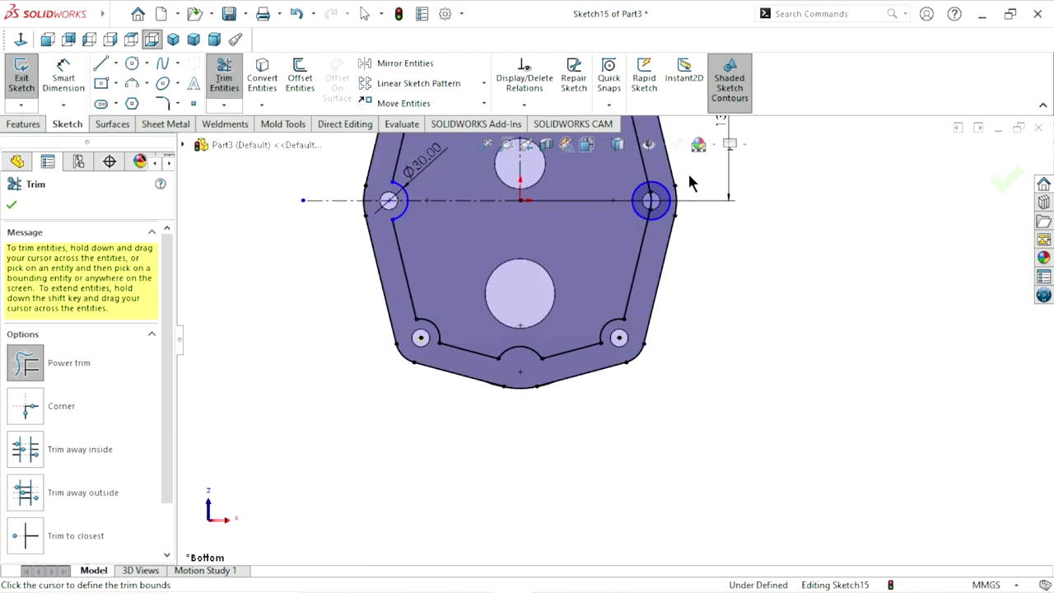
pyautogui.scroll(-2, 680, 186)
pyautogui.scroll(-1, 650, 201)
pyautogui.moveTo(616, 253); pyautogui.dragTo(612, 268)
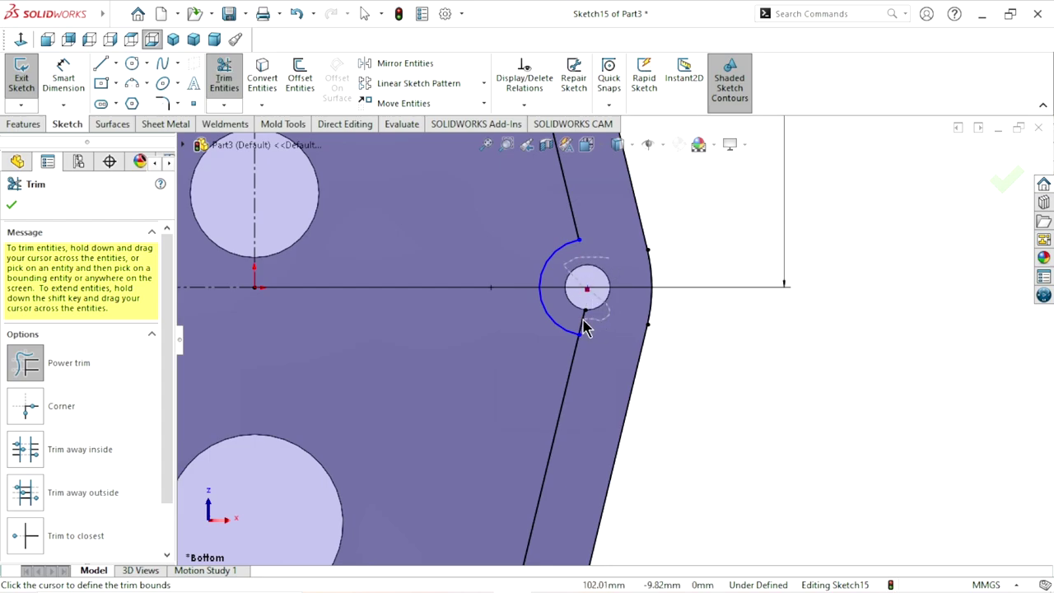
pyautogui.scroll(4, 595, 338)
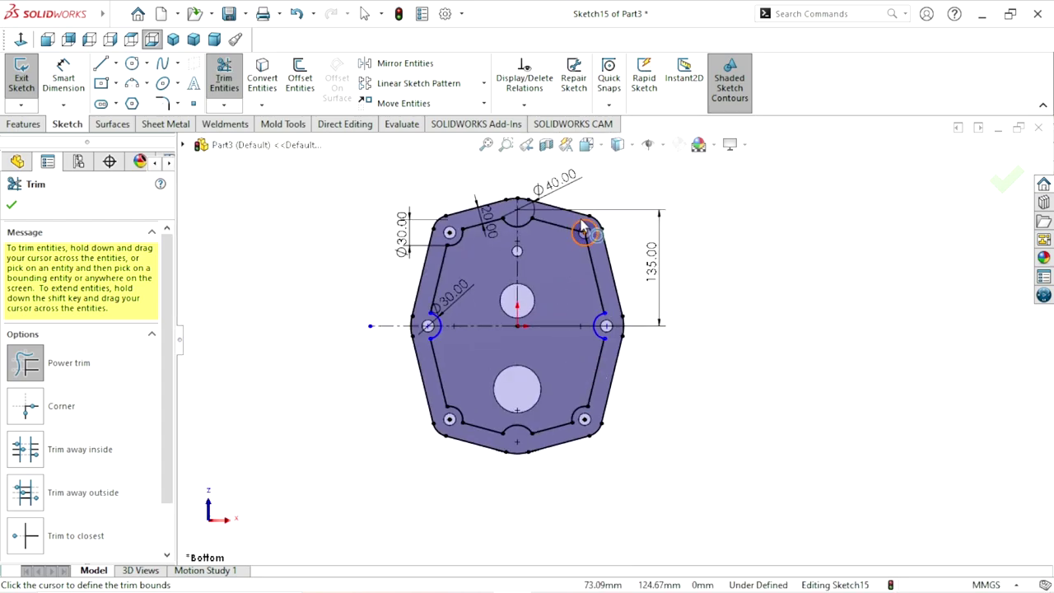
pyautogui.scroll(-2, 583, 227)
pyautogui.scroll(-2, 595, 280)
pyautogui.moveTo(555, 252); pyautogui.dragTo(602, 293)
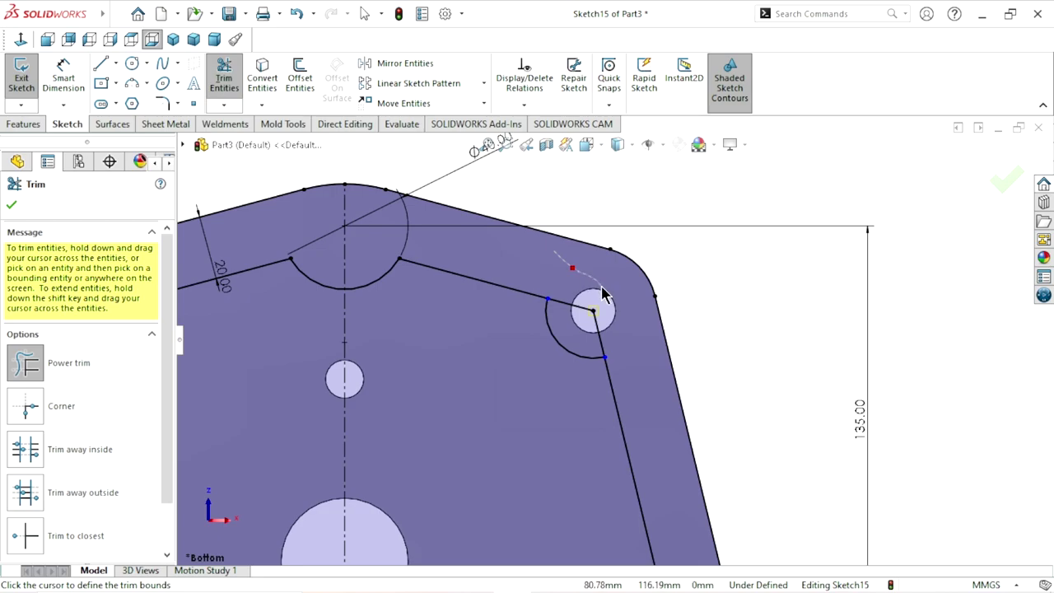
pyautogui.scroll(5, 604, 364)
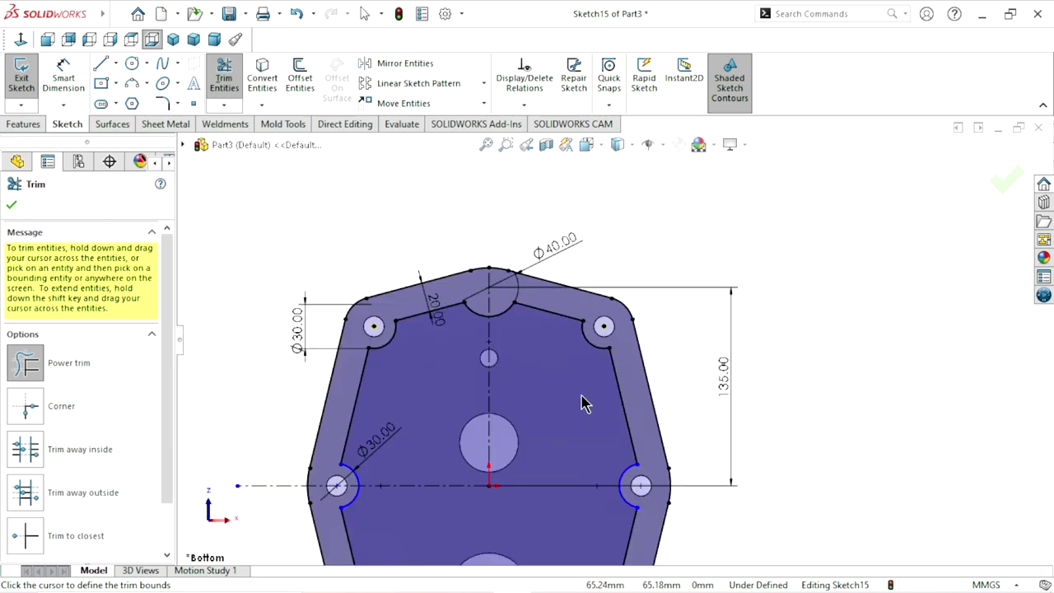
pyautogui.scroll(-2, 631, 396)
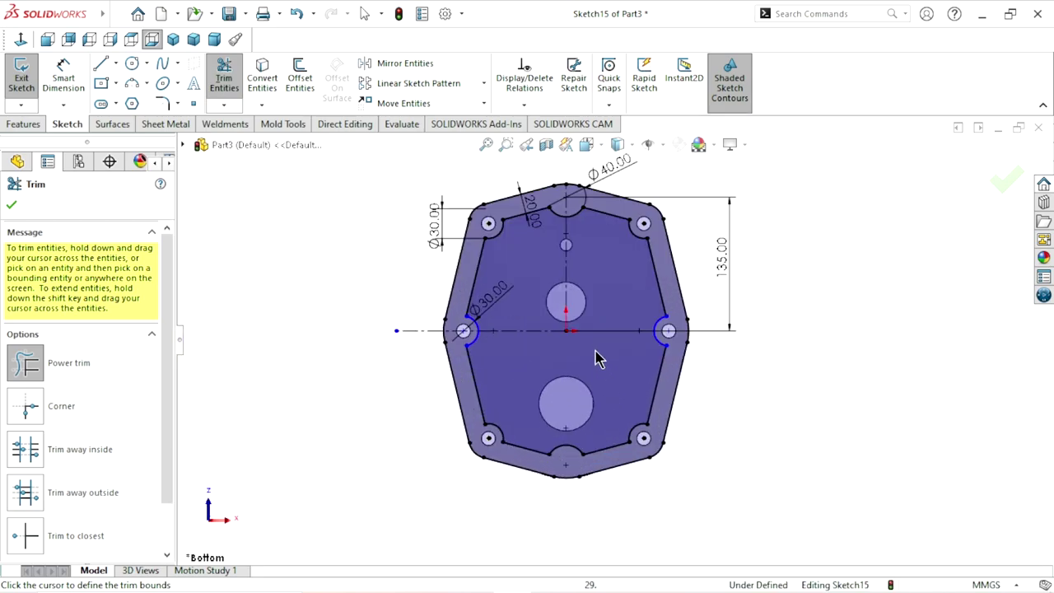
pyautogui.scroll(1, 589, 344)
pyautogui.scroll(-2, 626, 272)
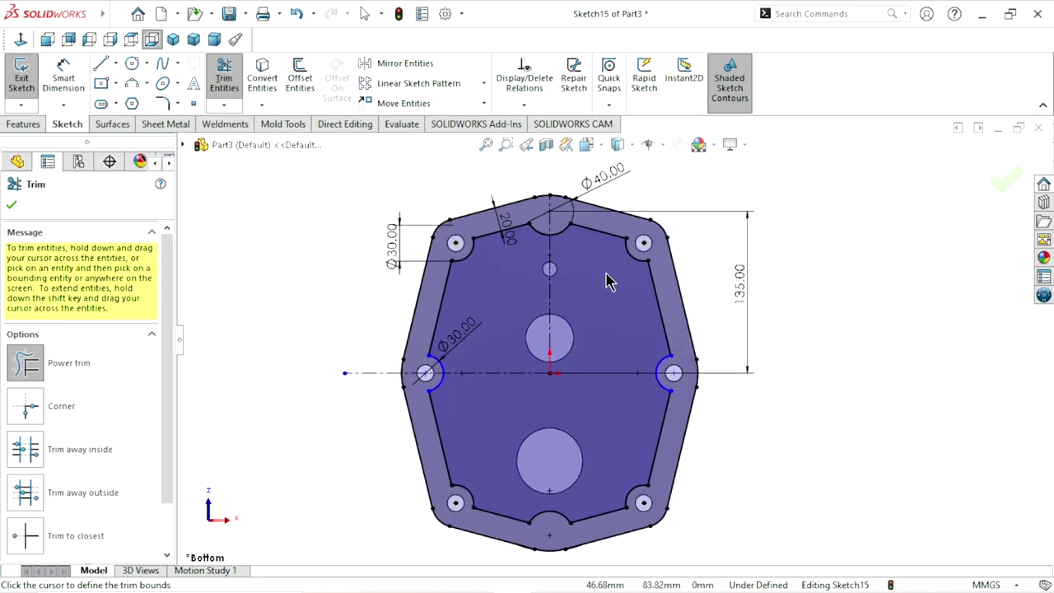
pyautogui.scroll(-1, 606, 280)
pyautogui.scroll(1, 594, 274)
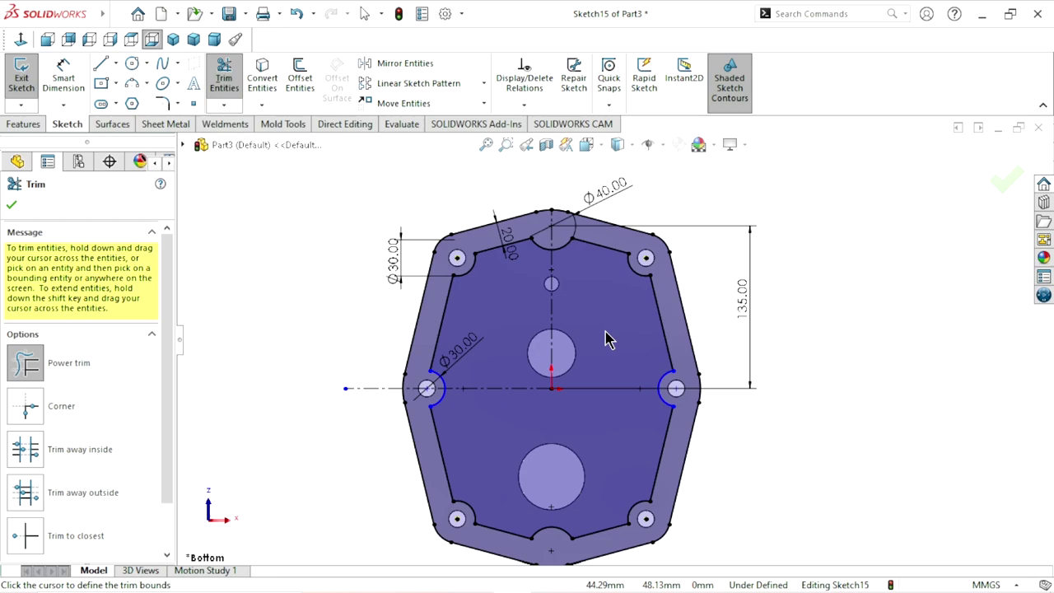
pyautogui.scroll(1, 606, 336)
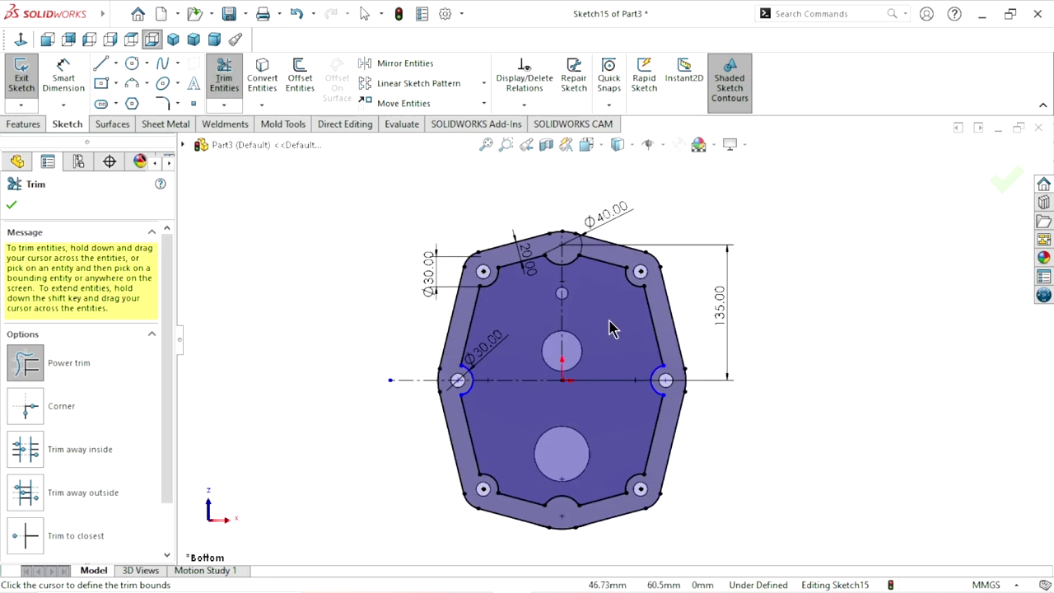
pyautogui.scroll(-1, 616, 323)
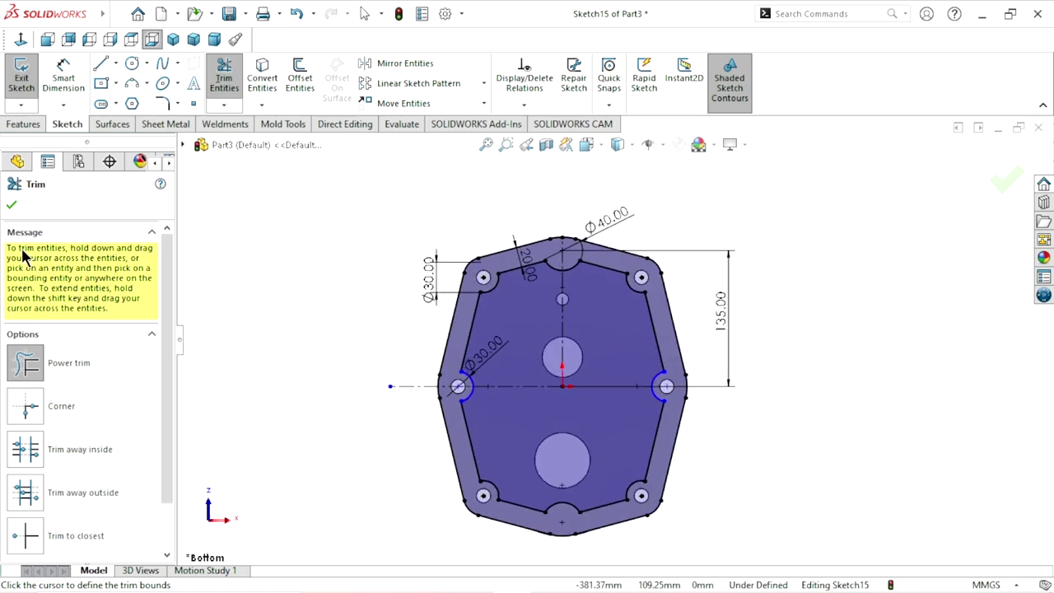
pyautogui.click(11, 207)
# - Start 10 mm sketch fillets on the six corners beside the upper-left hole, top cutout and upper-right hole
pyautogui.click(164, 105)
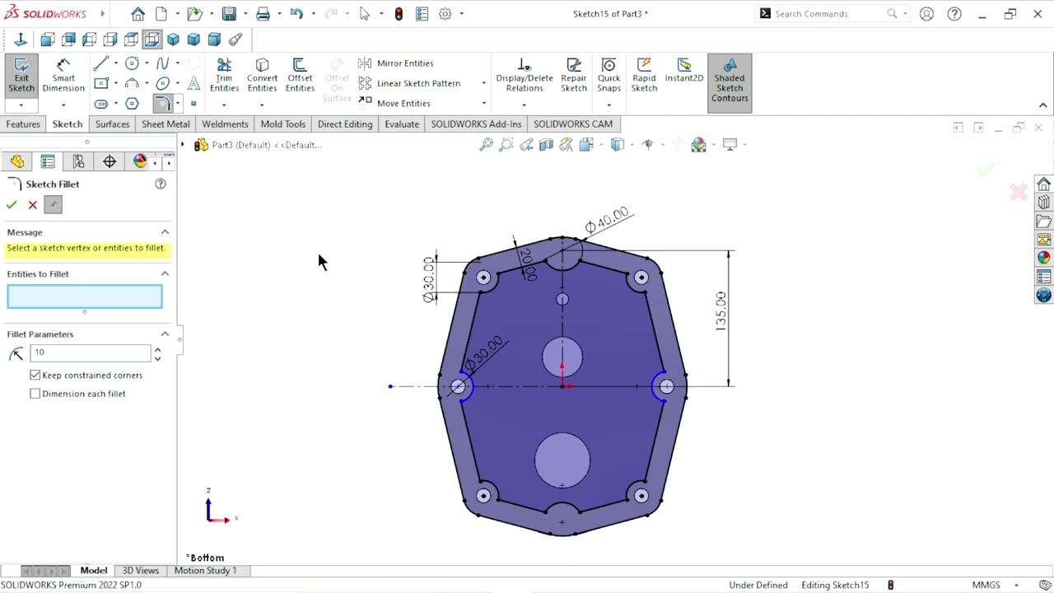
pyautogui.scroll(-3, 472, 283)
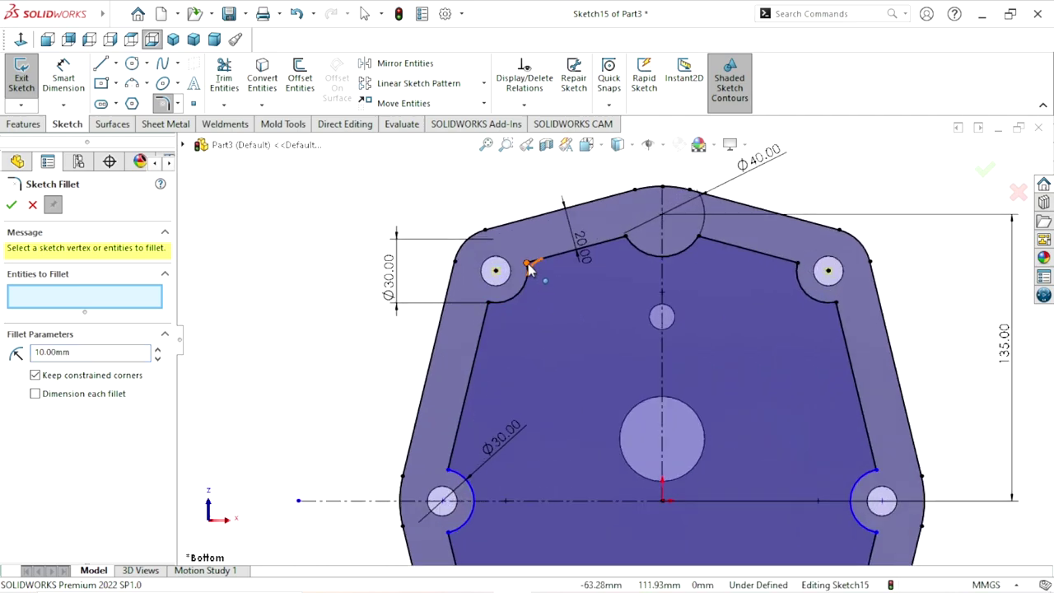
pyautogui.click(528, 264)
pyautogui.click(489, 303)
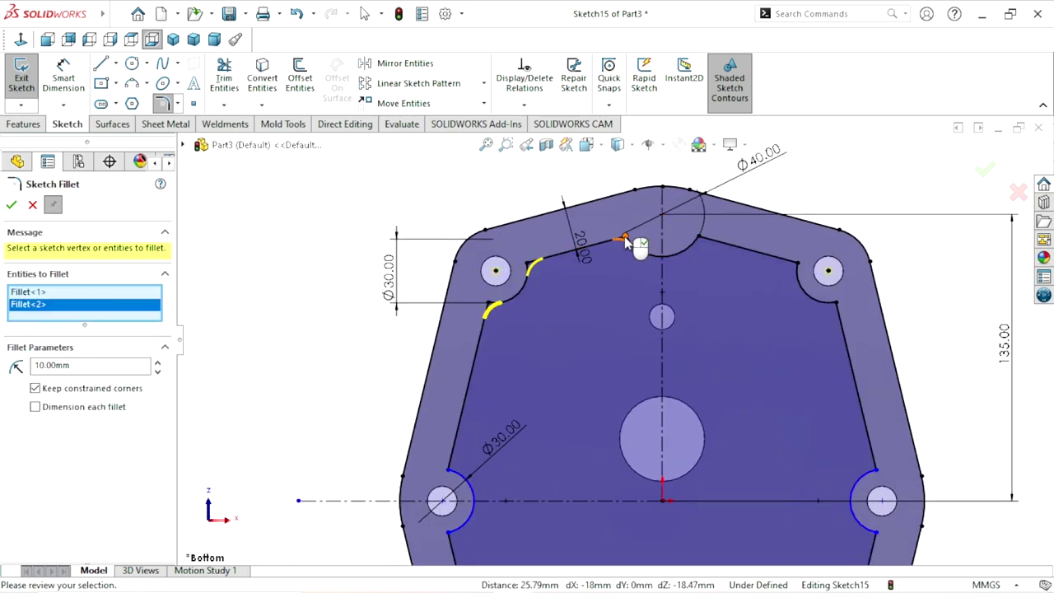
pyautogui.click(624, 241)
pyautogui.click(702, 239)
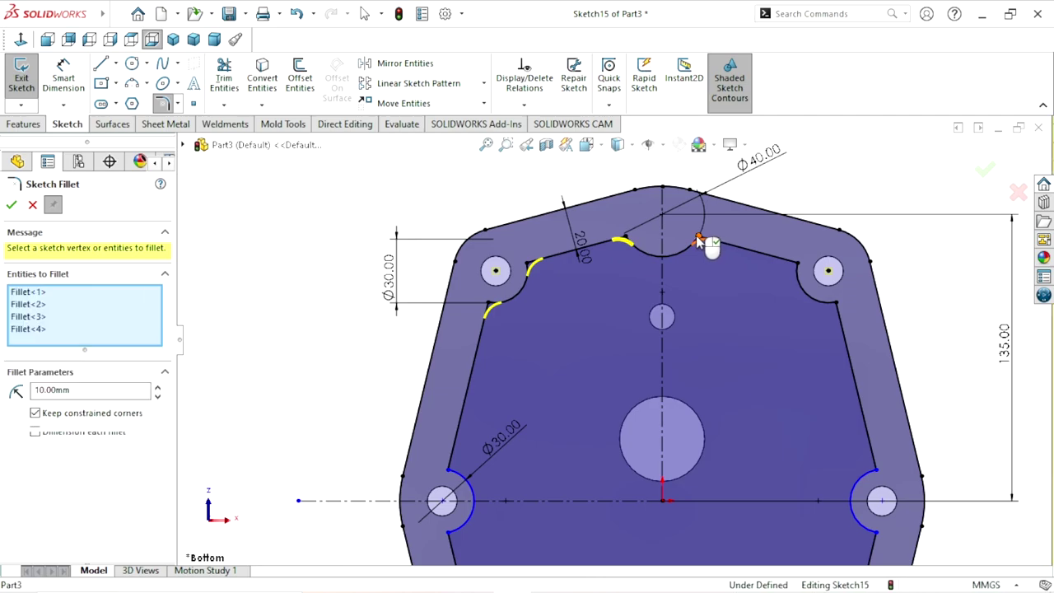
pyautogui.click(797, 266)
pyautogui.click(836, 308)
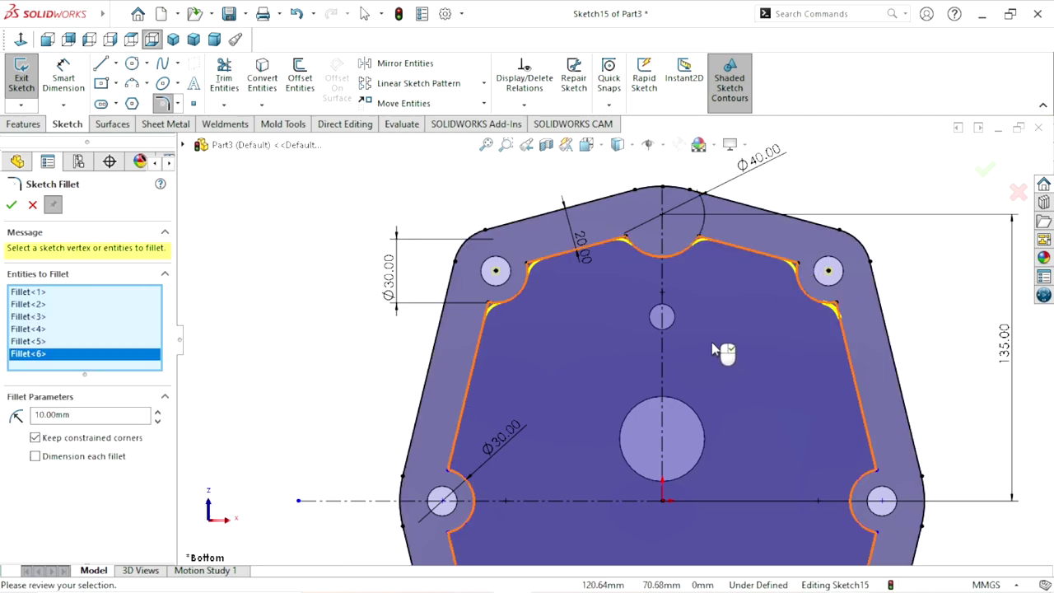
pyautogui.scroll(5, 713, 348)
pyautogui.scroll(-4, 691, 366)
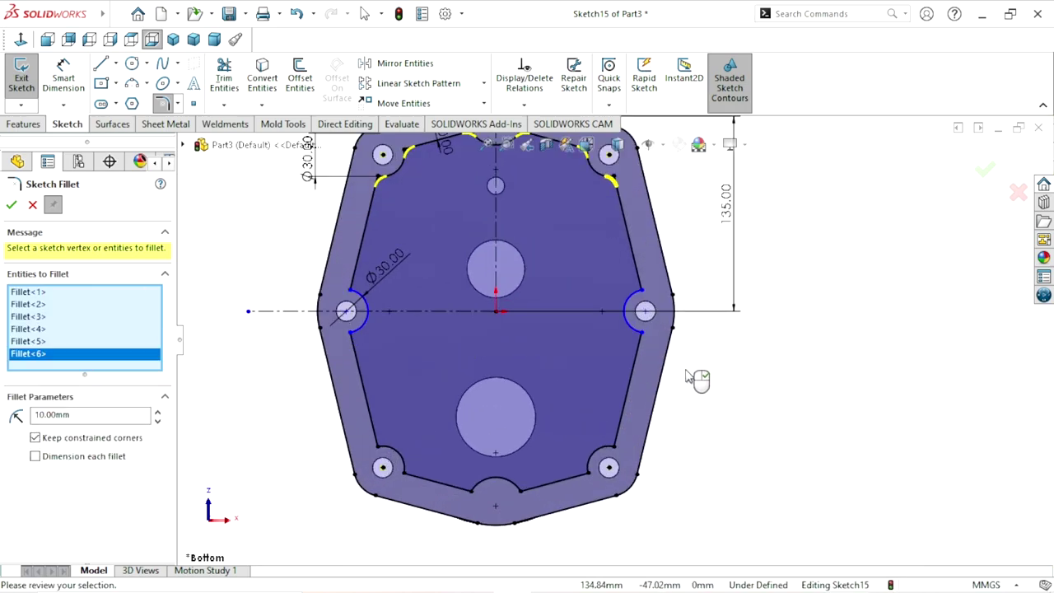
# - Fillet the remaining ten corners around the right, bottom and left holes, then apply all 16 fillets
pyautogui.click(639, 288)
pyautogui.click(642, 336)
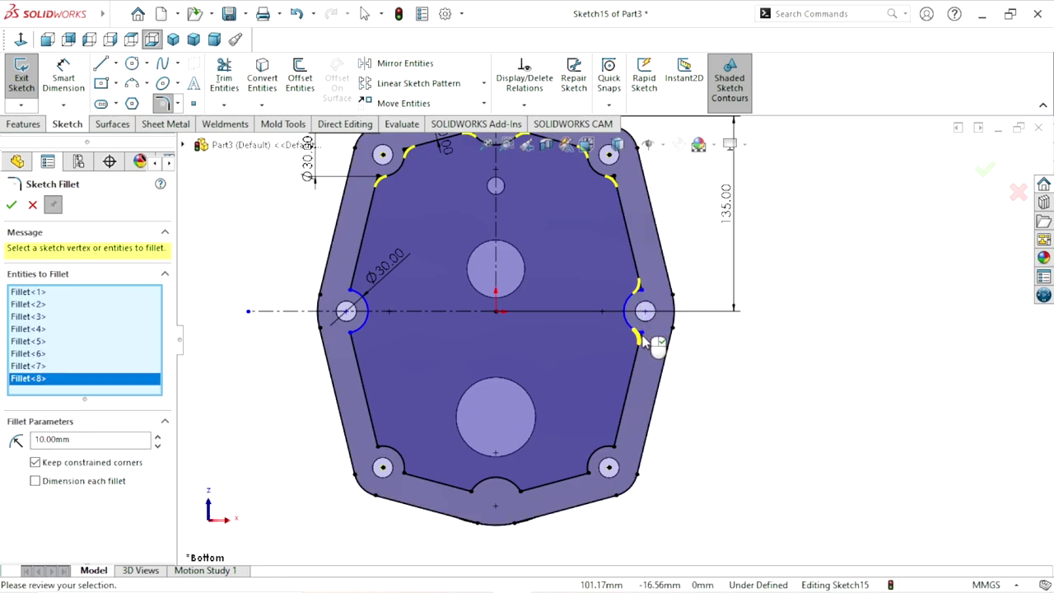
pyautogui.click(614, 445)
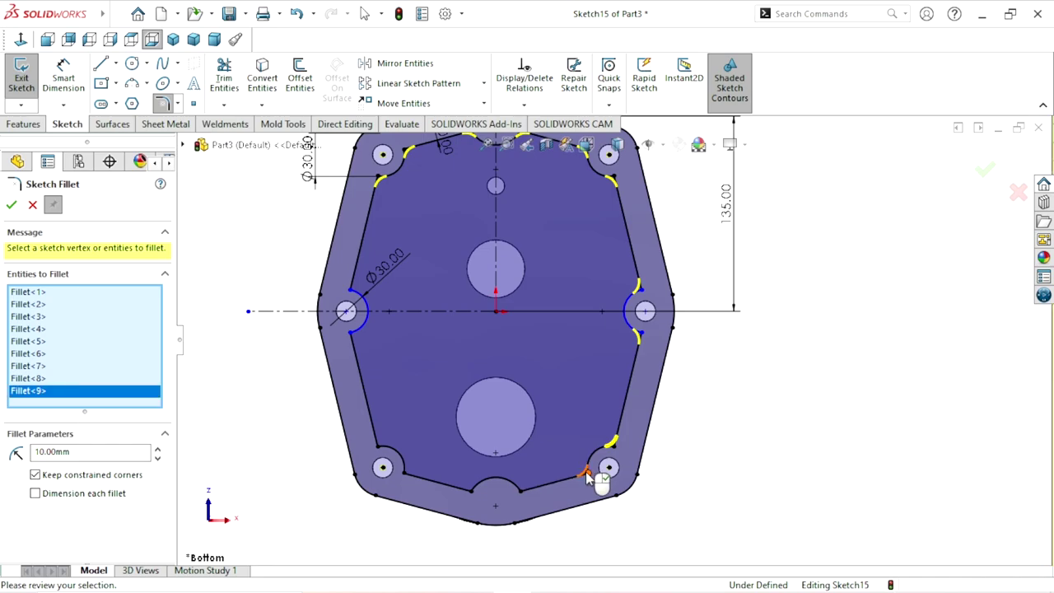
pyautogui.click(586, 468)
pyautogui.click(521, 491)
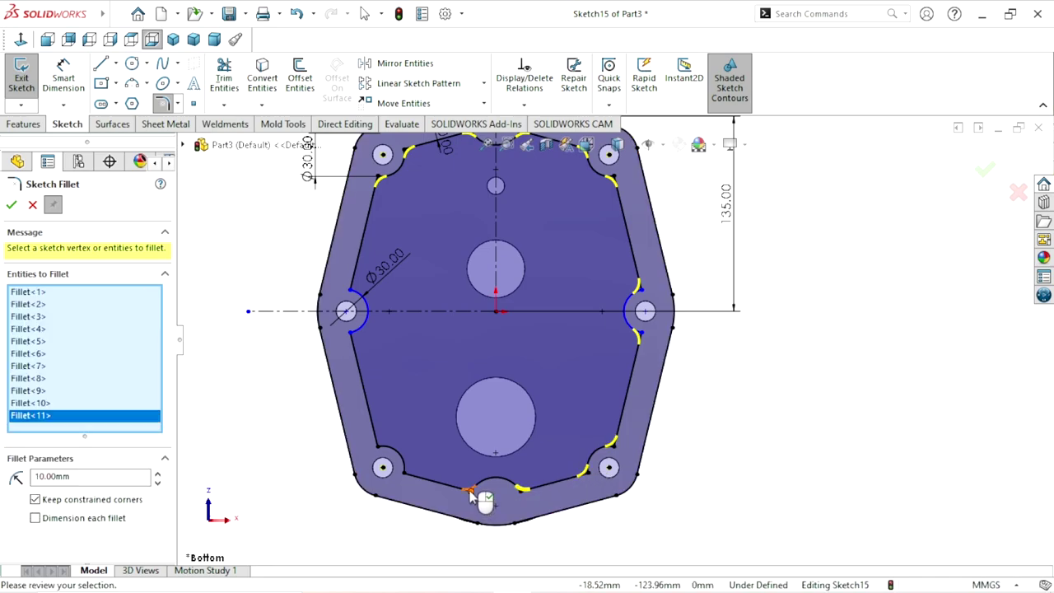
pyautogui.click(471, 488)
pyautogui.click(403, 473)
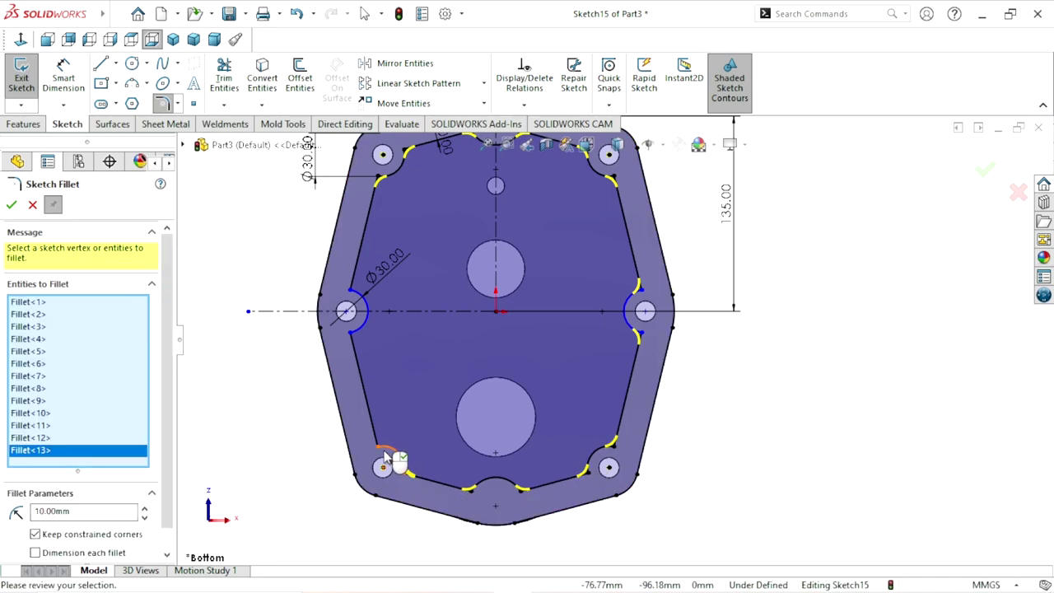
pyautogui.click(377, 445)
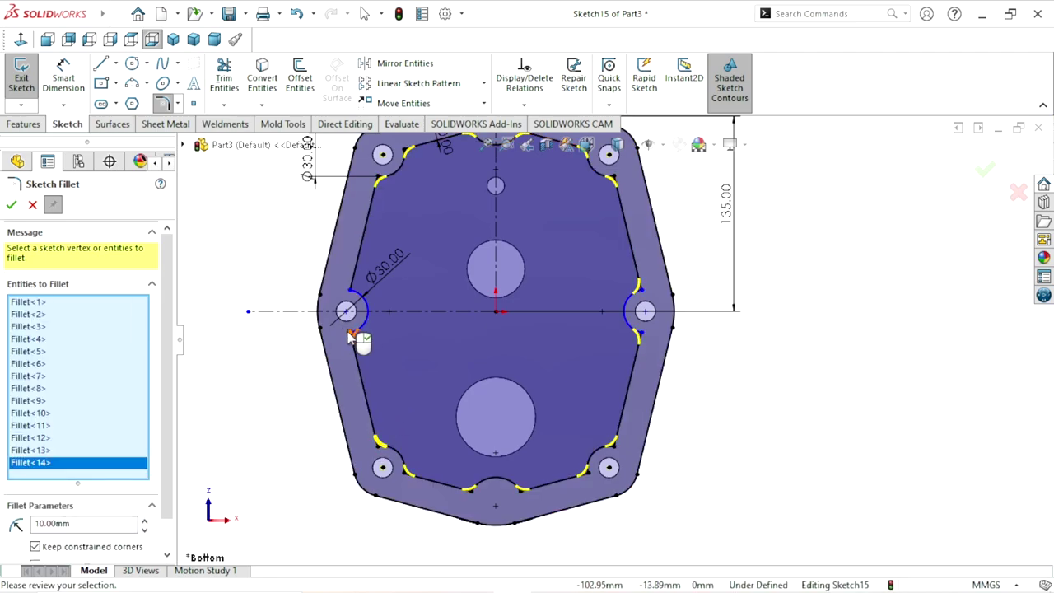
pyautogui.click(356, 335)
pyautogui.click(352, 290)
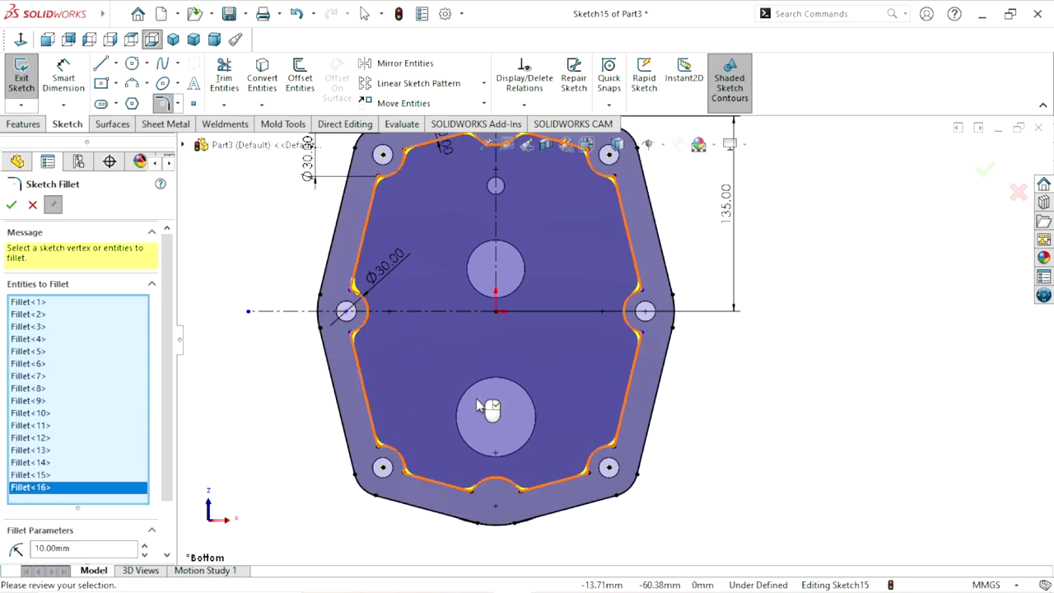
pyautogui.scroll(1, 490, 404)
pyautogui.scroll(1, 560, 346)
pyautogui.scroll(-2, 609, 263)
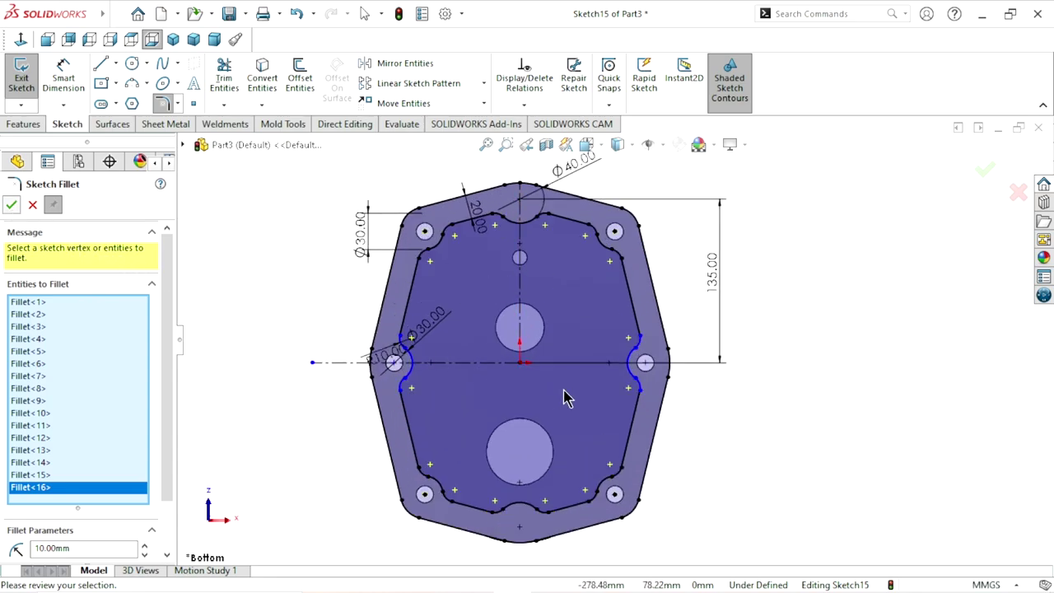
pyautogui.press('Return')
pyautogui.scroll(2, 580, 408)
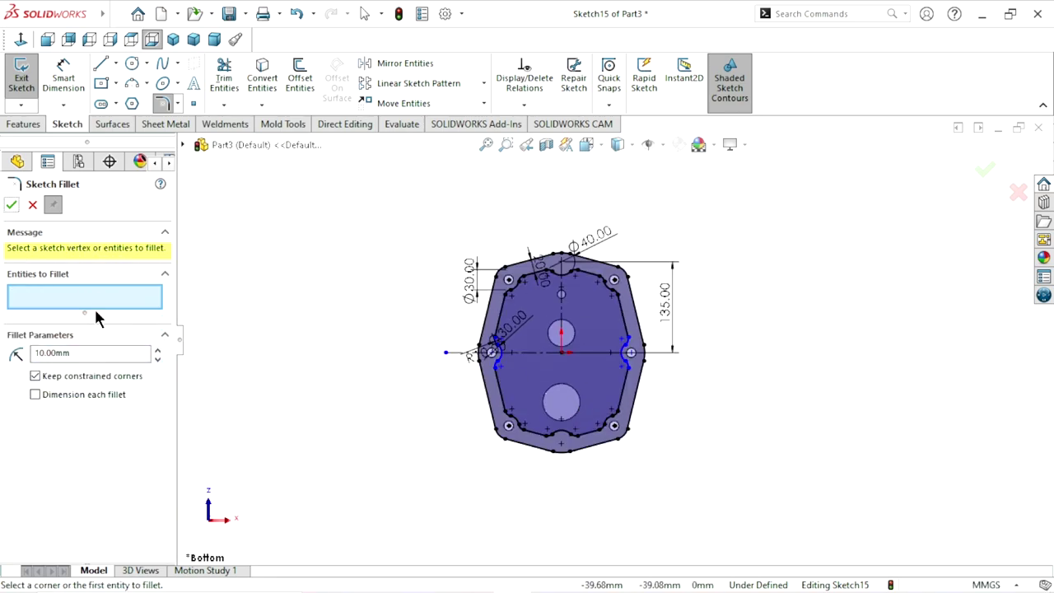
# - Close the fillet tool and orbit the part to a tilted 3D view
pyautogui.click(32, 205)
pyautogui.moveTo(401, 394); pyautogui.dragTo(434, 339, button='middle')
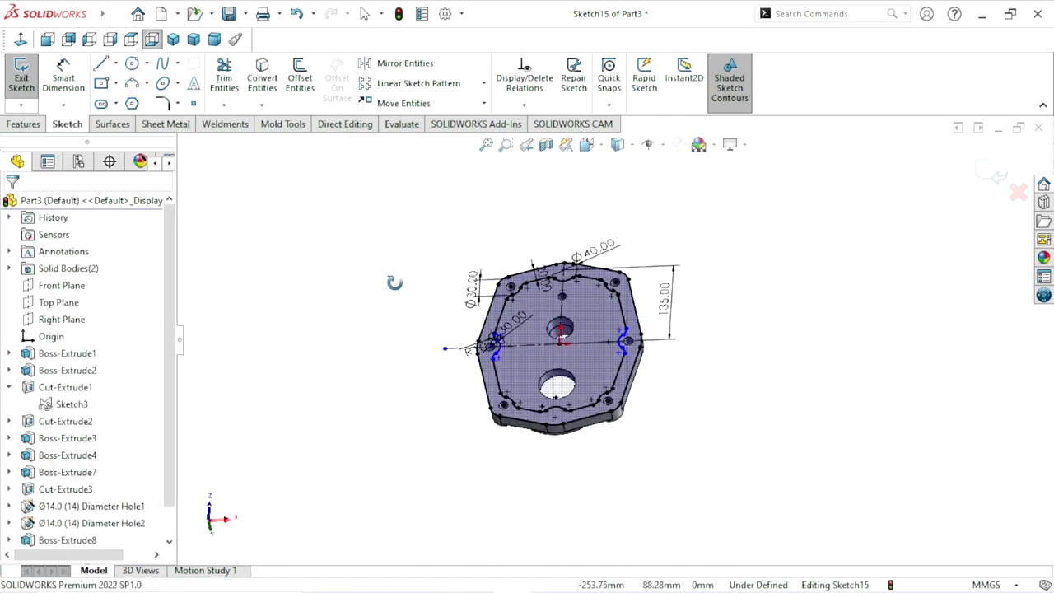
pyautogui.scroll(2, 577, 354)
pyautogui.scroll(-5, 625, 330)
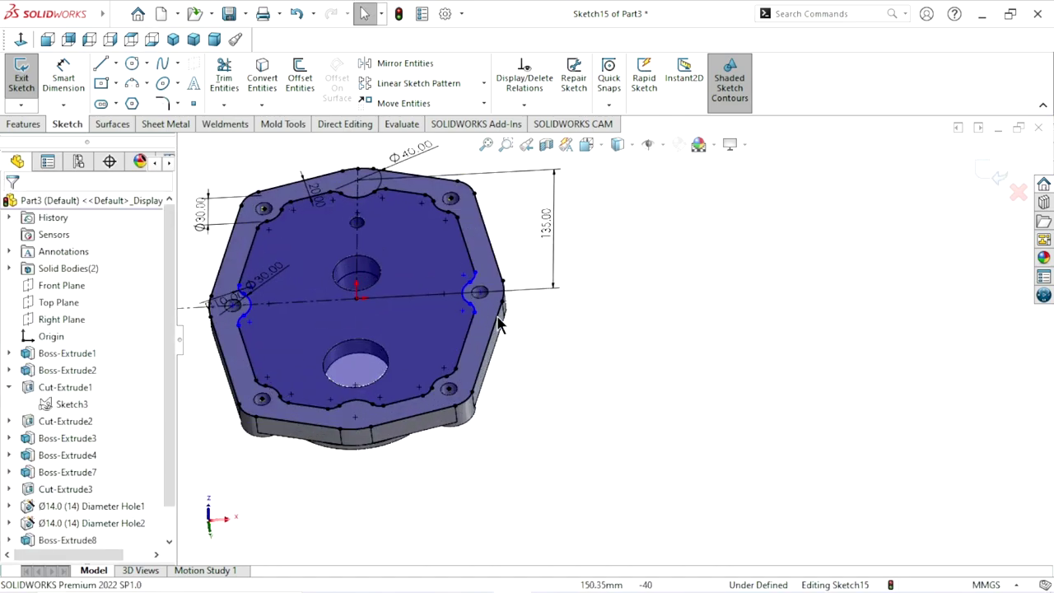
pyautogui.moveTo(624, 329)
pyautogui.mouseDown(button='middle')
pyautogui.moveTo(786, 365)
pyautogui.moveTo(30, 154)
pyautogui.mouseUp(button='middle')
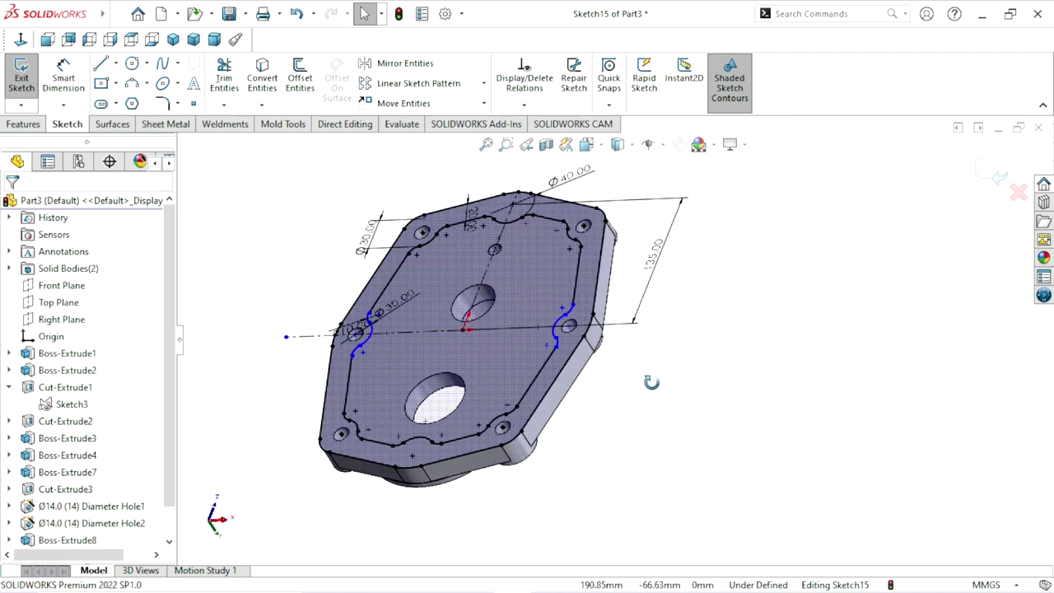
# - Cut-extrude the filleted inner outline as a blind pocket 8 mm deep
pyautogui.click(17, 128)
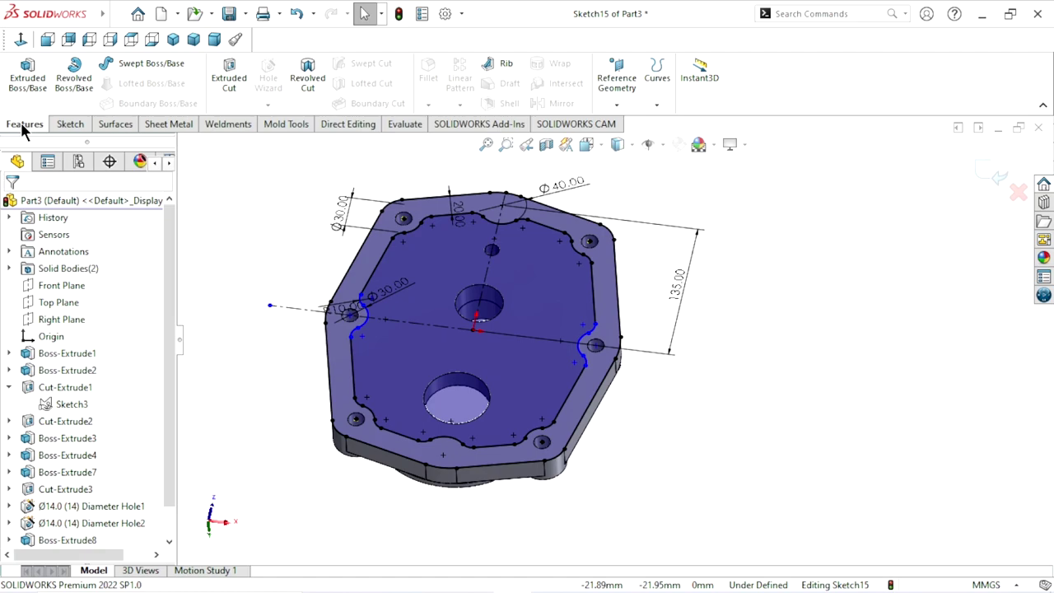
pyautogui.click(229, 78)
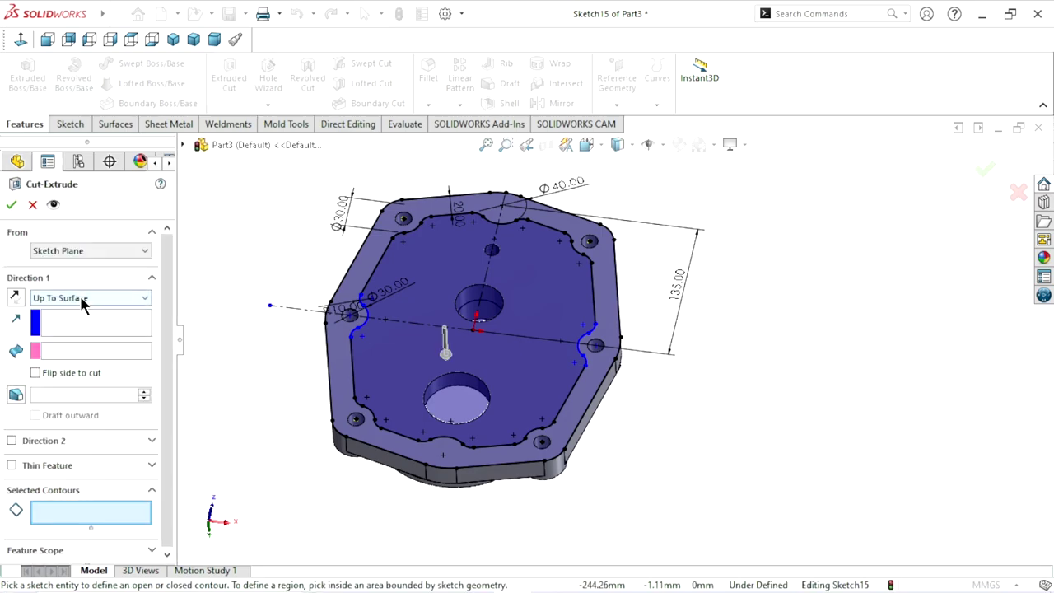
pyautogui.click(81, 303)
pyautogui.click(80, 318)
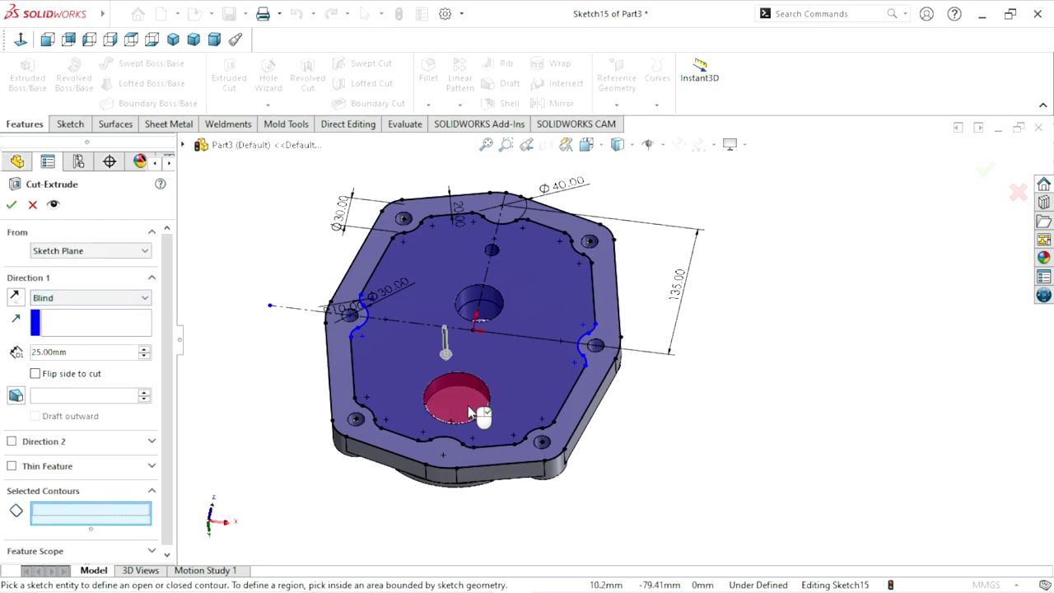
pyautogui.click(487, 446)
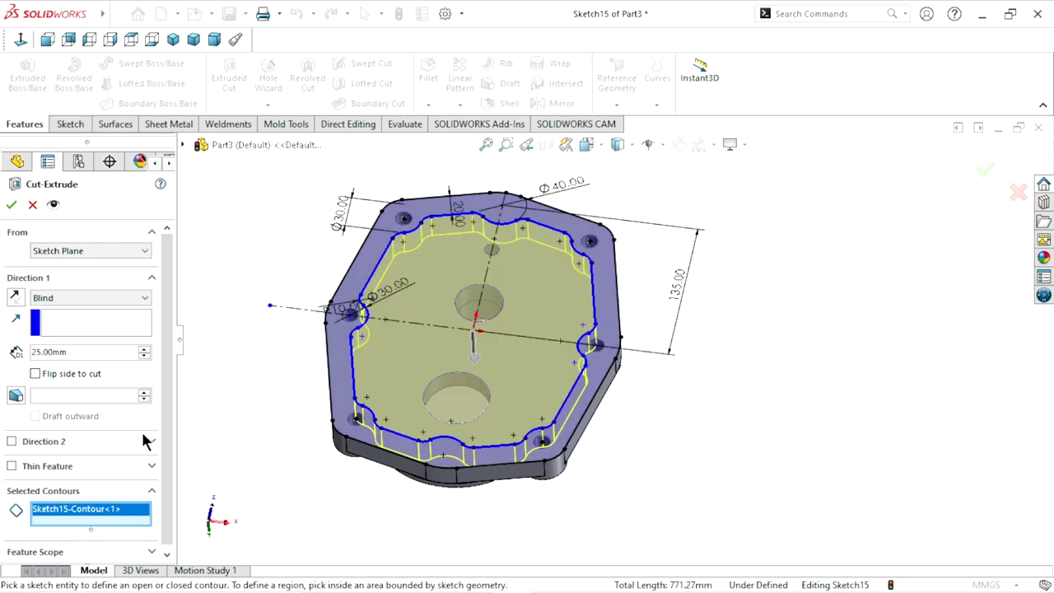
pyautogui.doubleClick(90, 351)
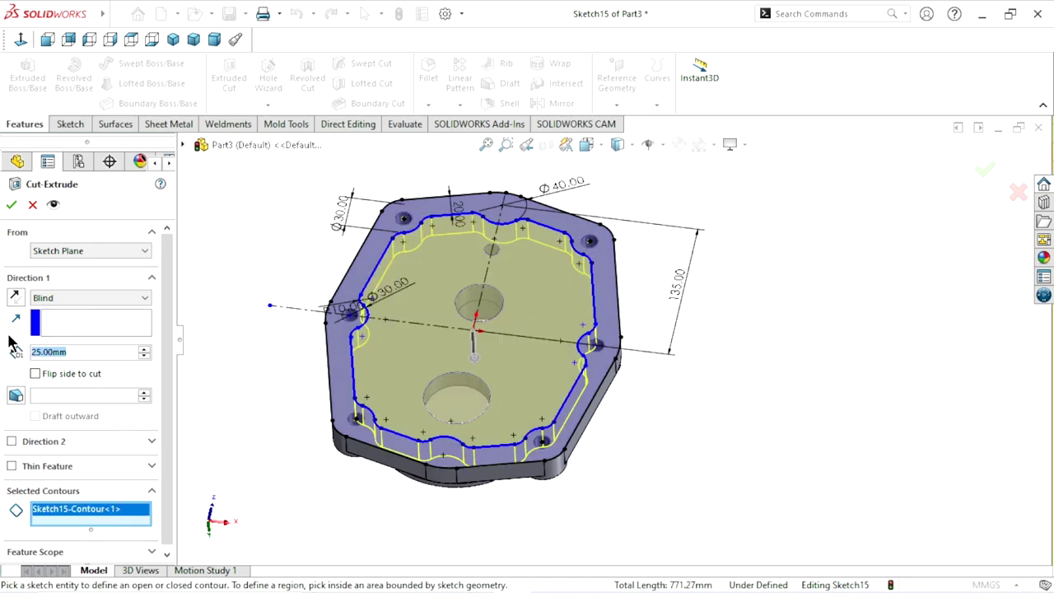
pyautogui.write('8mm')
pyautogui.press('Return')
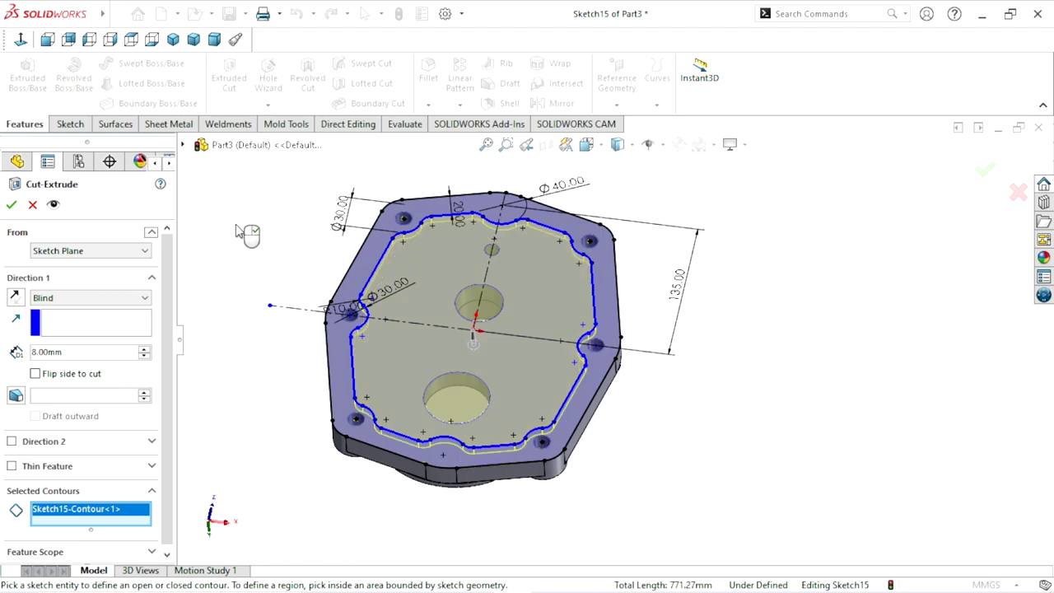
pyautogui.click(18, 206)
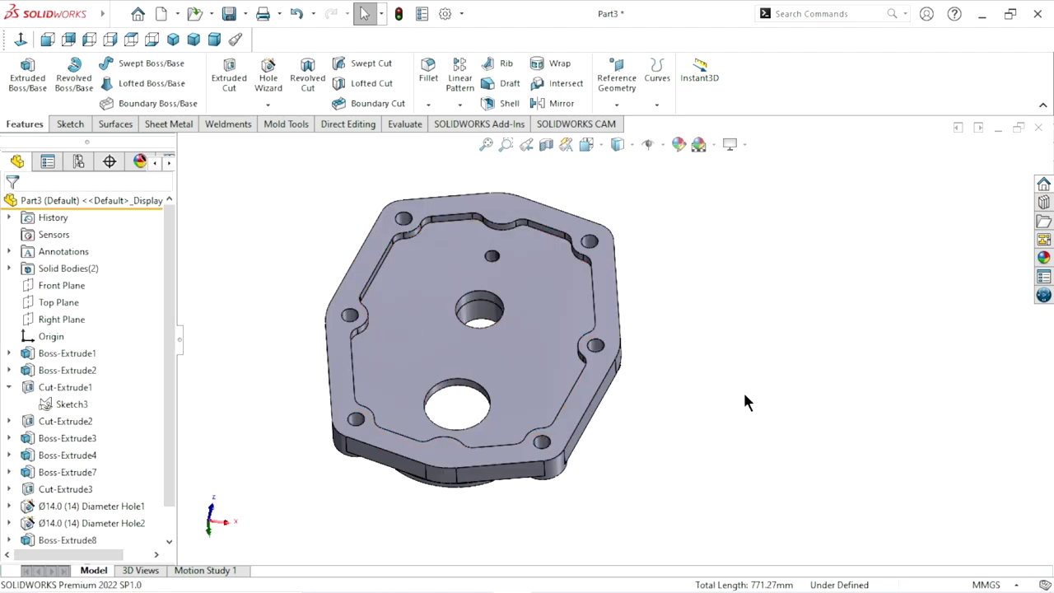
# - Start a new sketch on the pocket floor, viewed normal to the face
pyautogui.scroll(3, 660, 391)
pyautogui.scroll(-2, 579, 368)
pyautogui.click(557, 370)
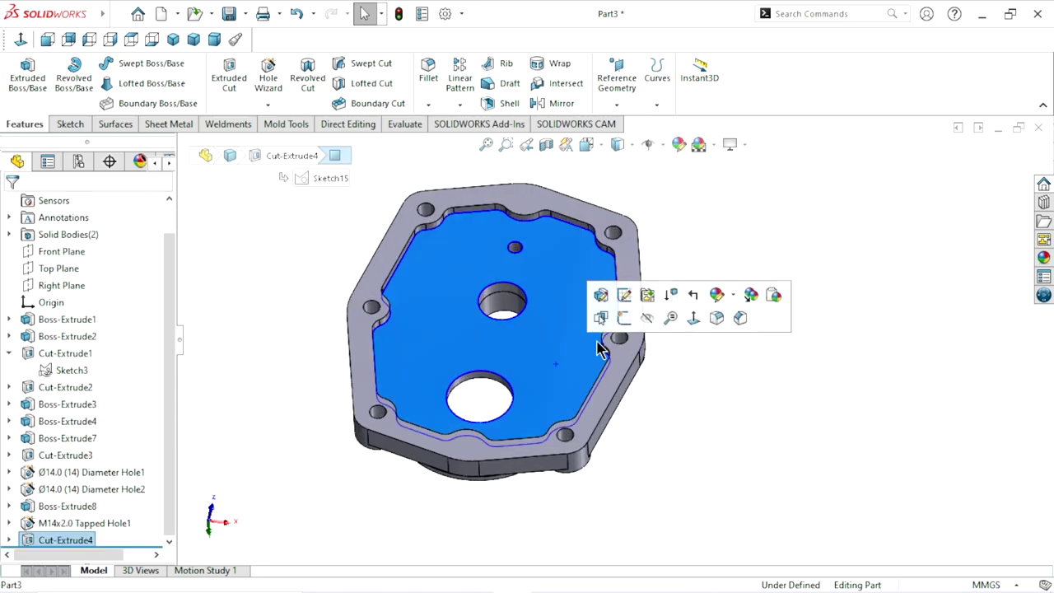
pyautogui.click(605, 318)
pyautogui.click(21, 39)
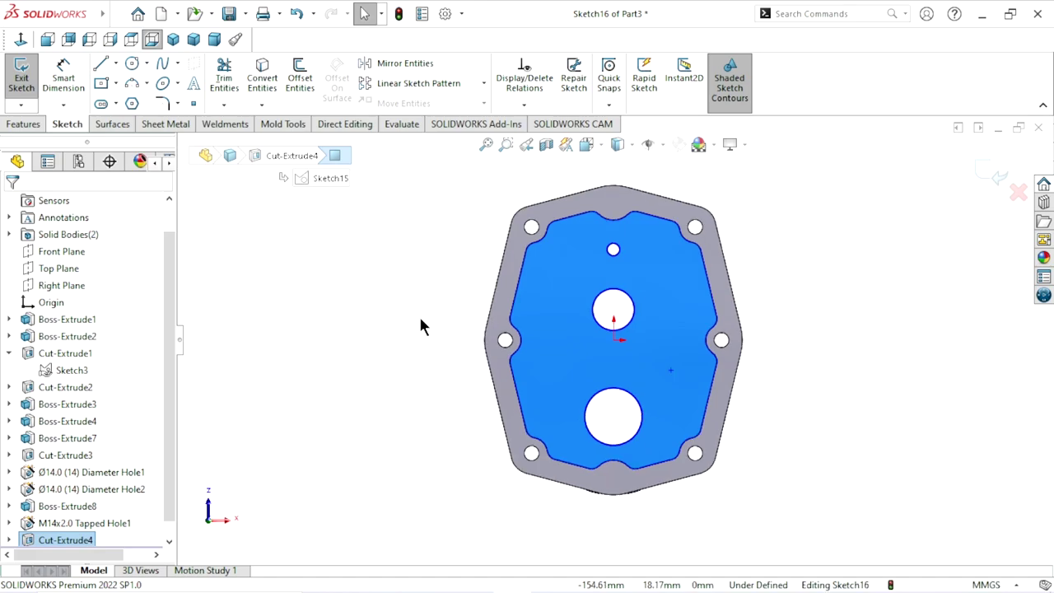
# - Draw a long line from top to bottom of the plate and make it vertical
pyautogui.scroll(1, 429, 320)
pyautogui.scroll(-2, 671, 322)
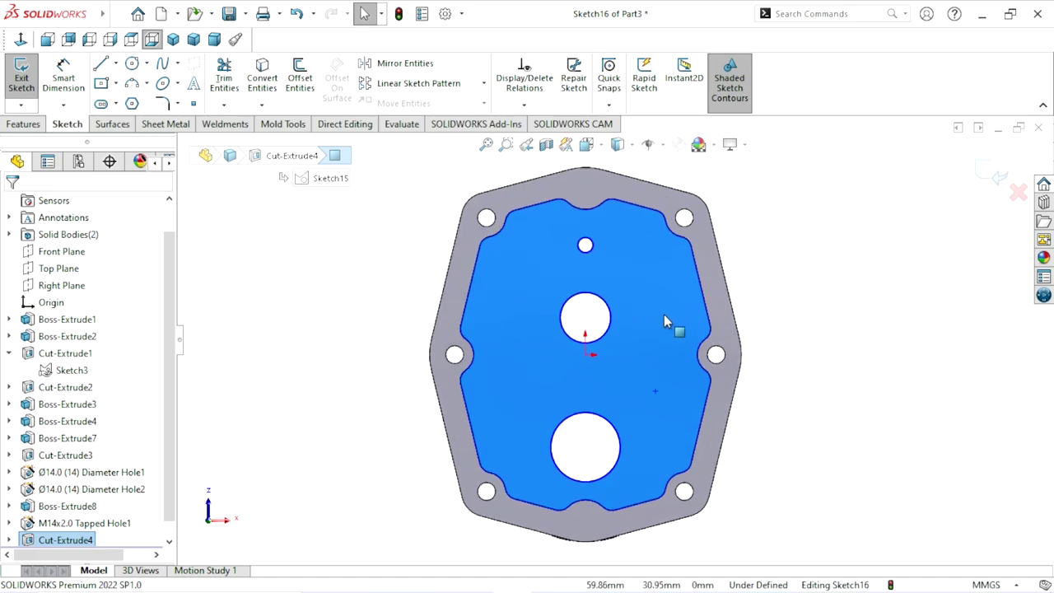
pyautogui.scroll(2, 749, 333)
pyautogui.scroll(-2, 749, 333)
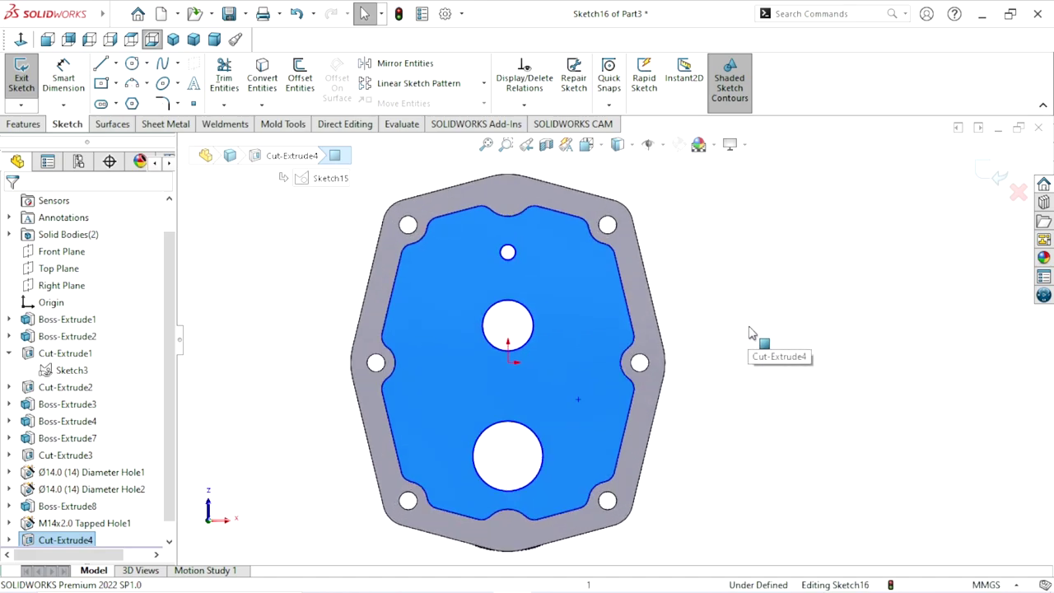
pyautogui.click(101, 64)
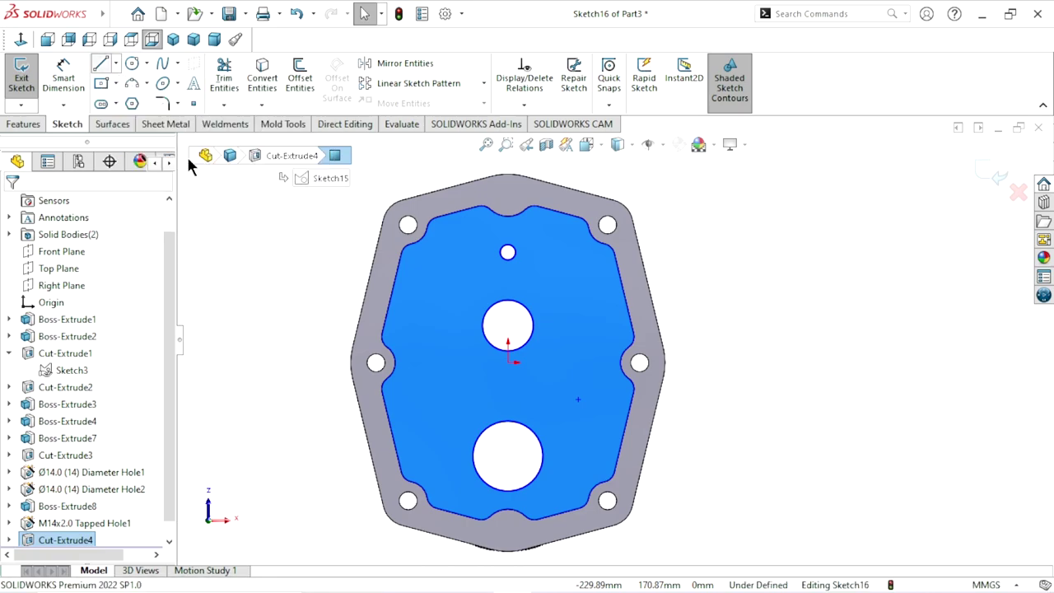
pyautogui.click(450, 205)
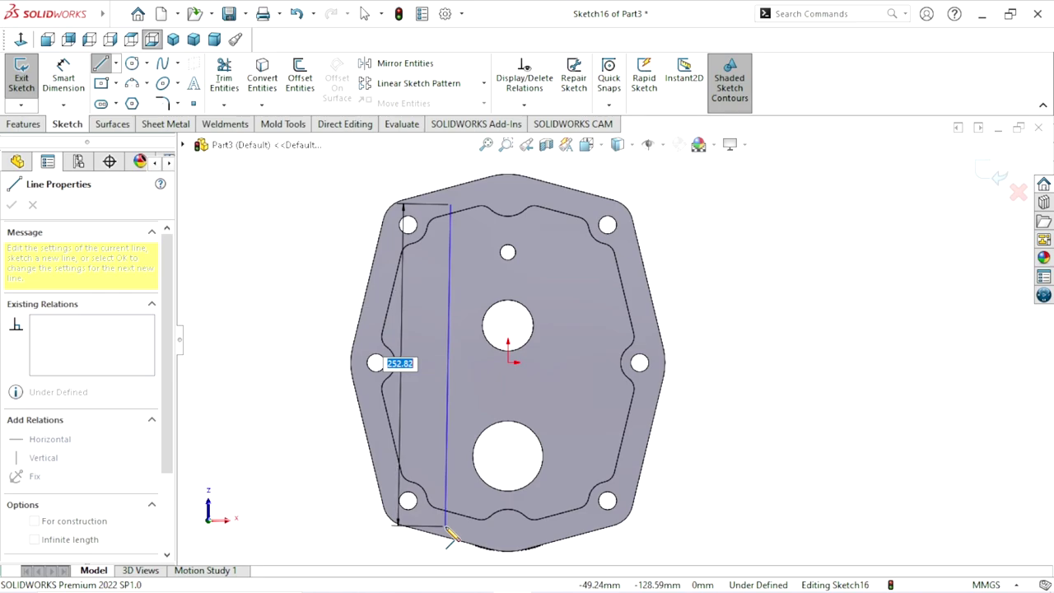
pyautogui.click(444, 526)
pyautogui.rightClick(751, 399)
pyautogui.click(774, 420)
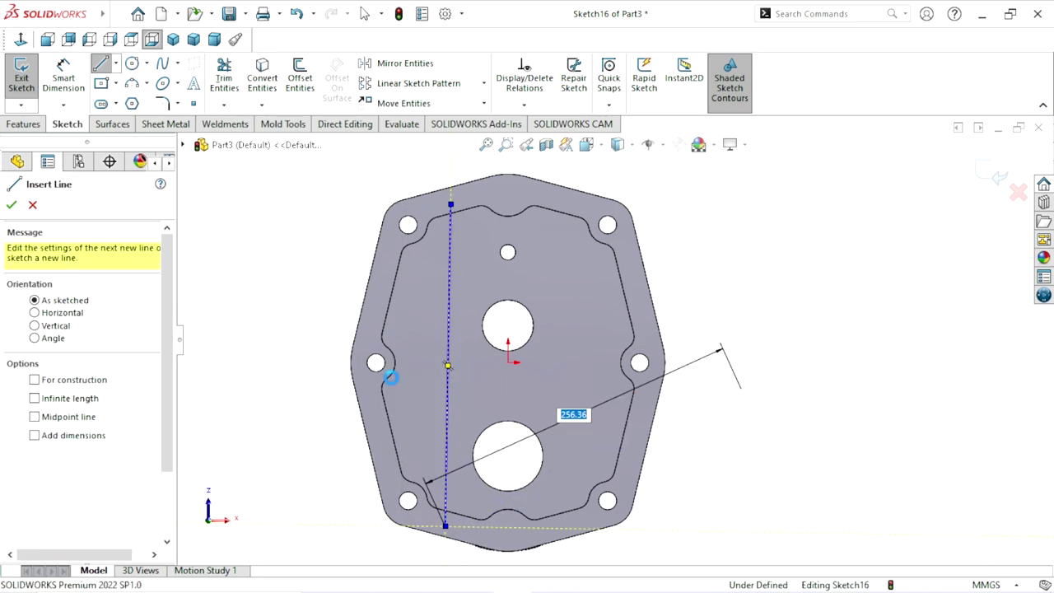
pyautogui.click(447, 368)
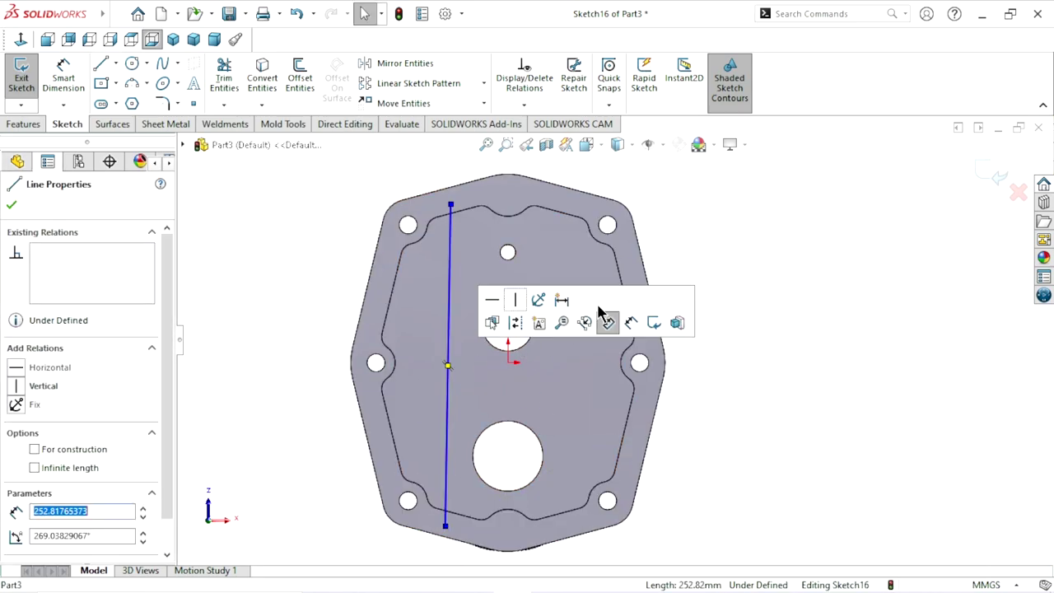
pyautogui.click(515, 301)
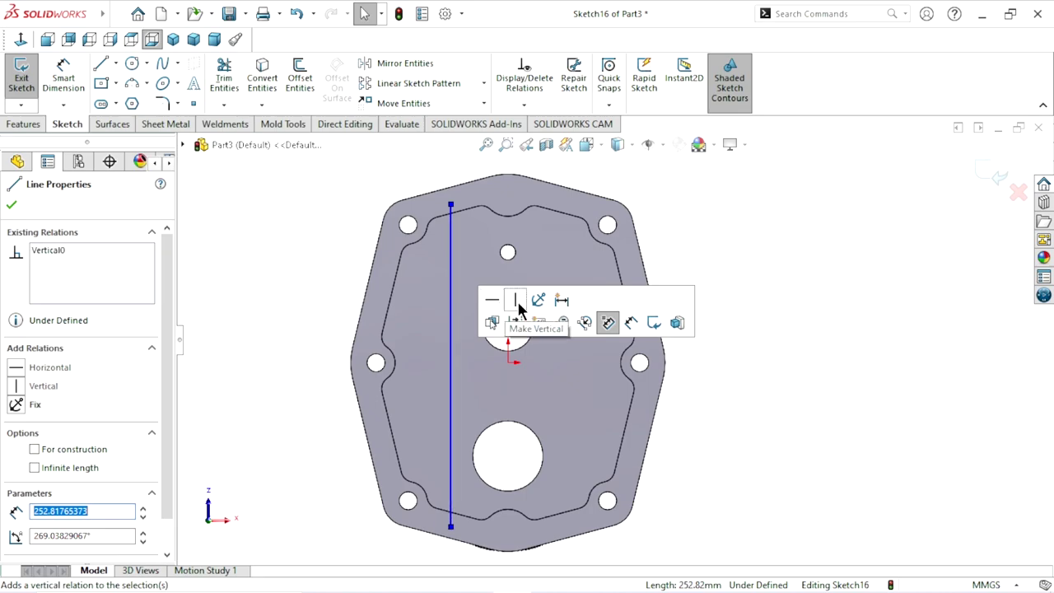
pyautogui.click(815, 416)
# - Dimension the vertical line to 256 mm long
pyautogui.scroll(-1, 596, 377)
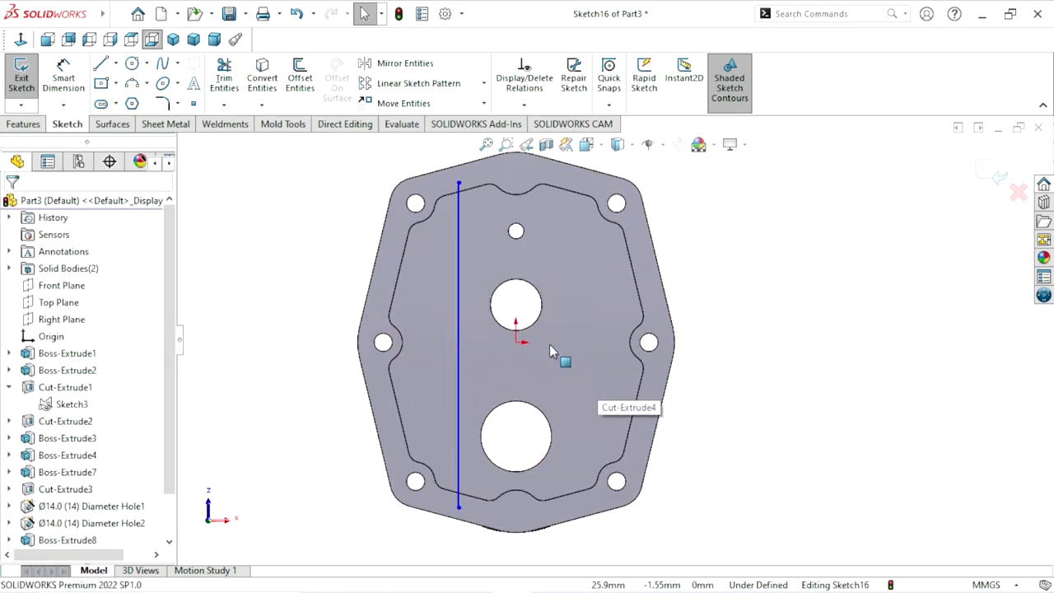
pyautogui.click(78, 80)
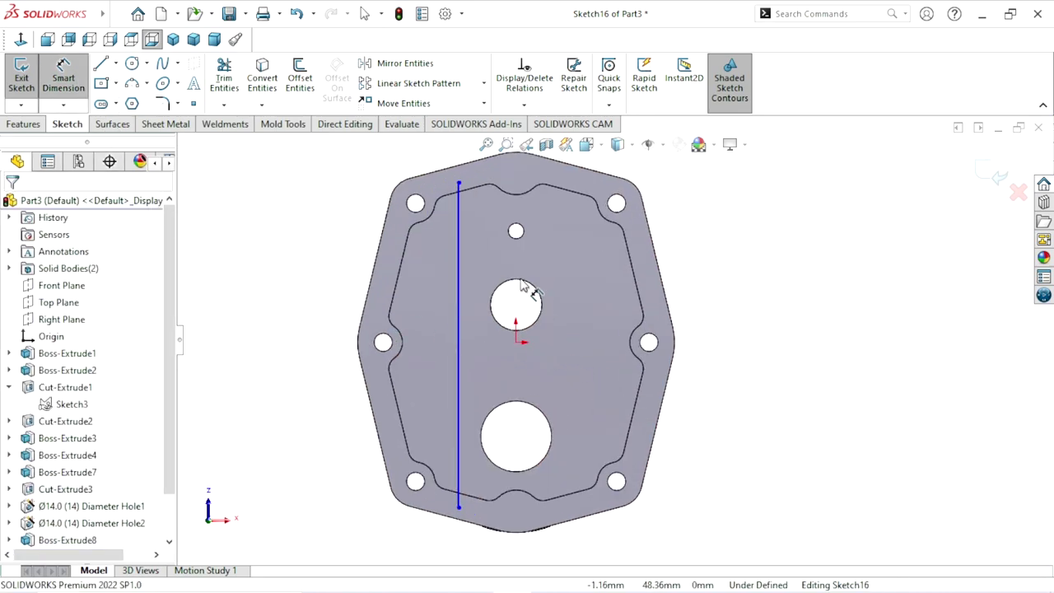
pyautogui.click(459, 340)
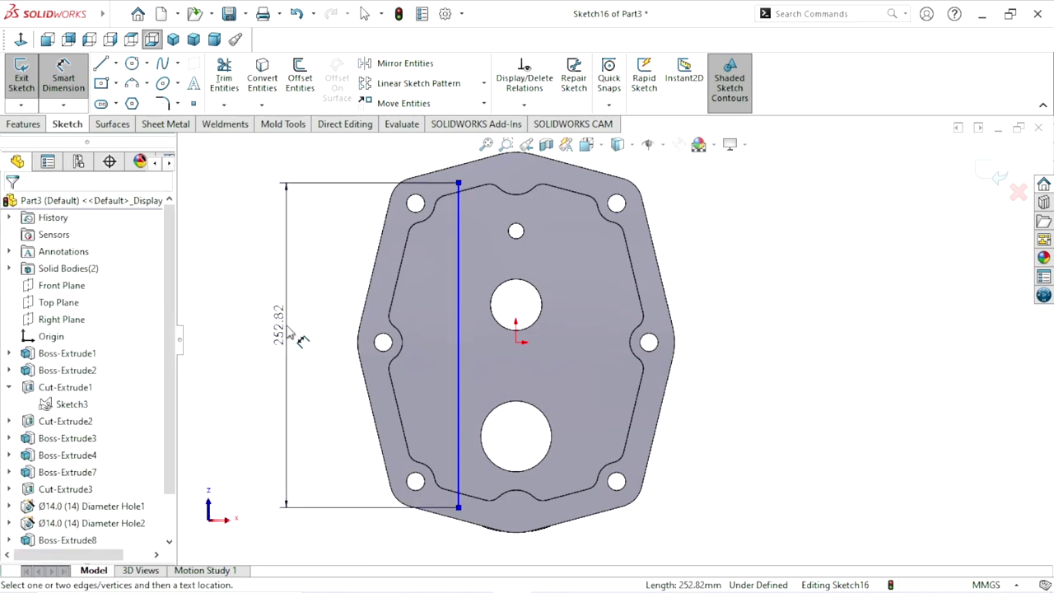
pyautogui.click(290, 330)
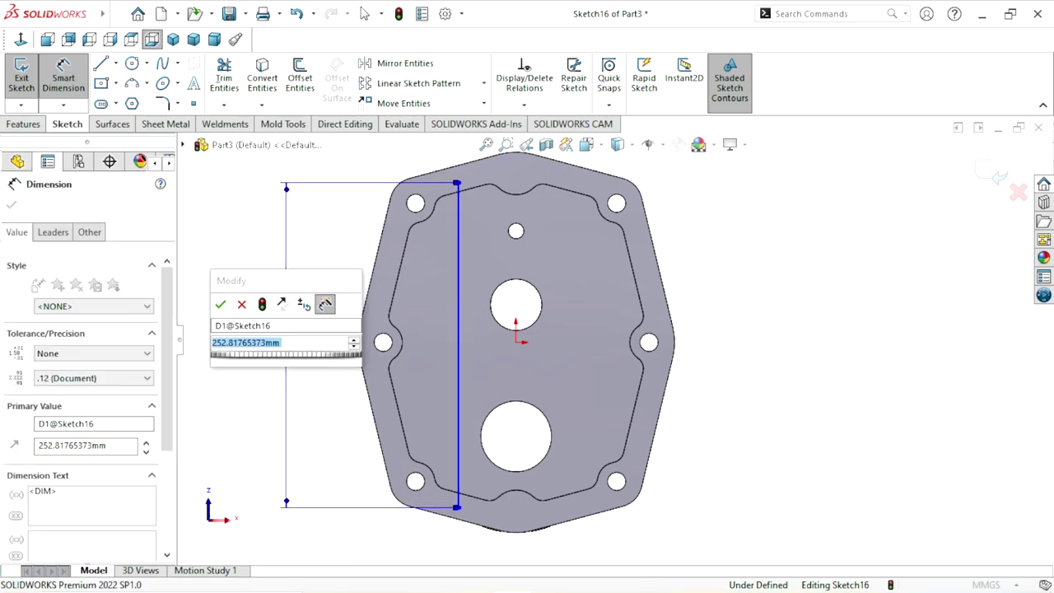
pyautogui.write('256')
pyautogui.click(220, 304)
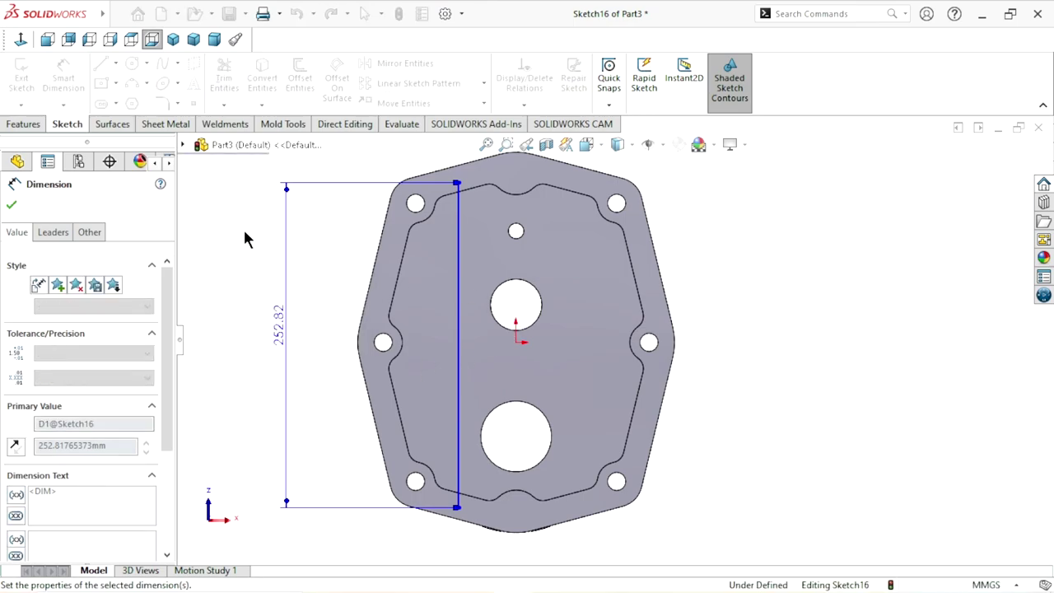
# - Add a horizontal construction line from the vertical line to the origin
pyautogui.click(116, 64)
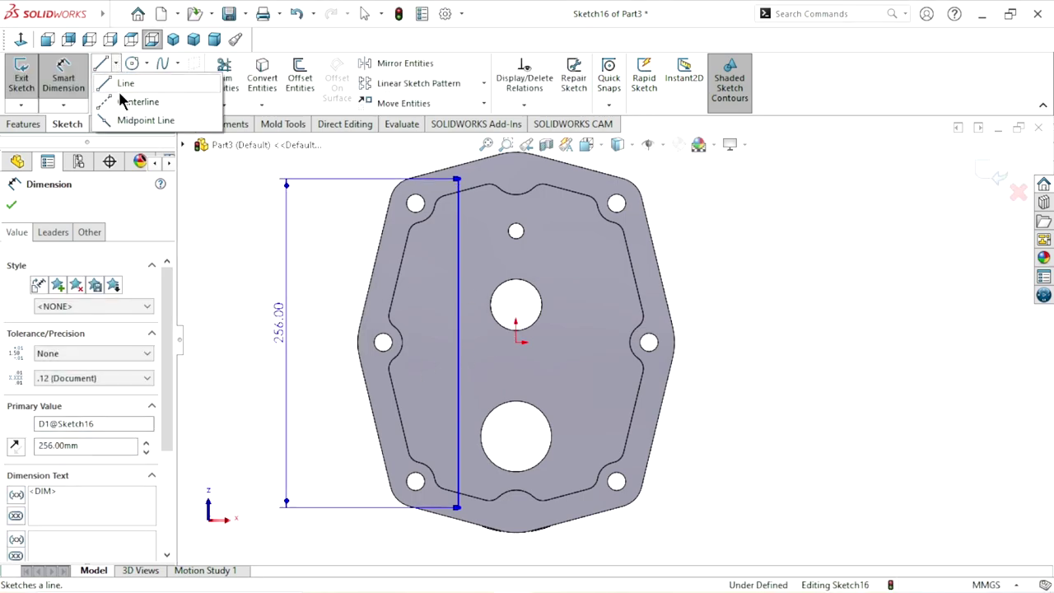
pyautogui.click(457, 342)
pyautogui.click(516, 342)
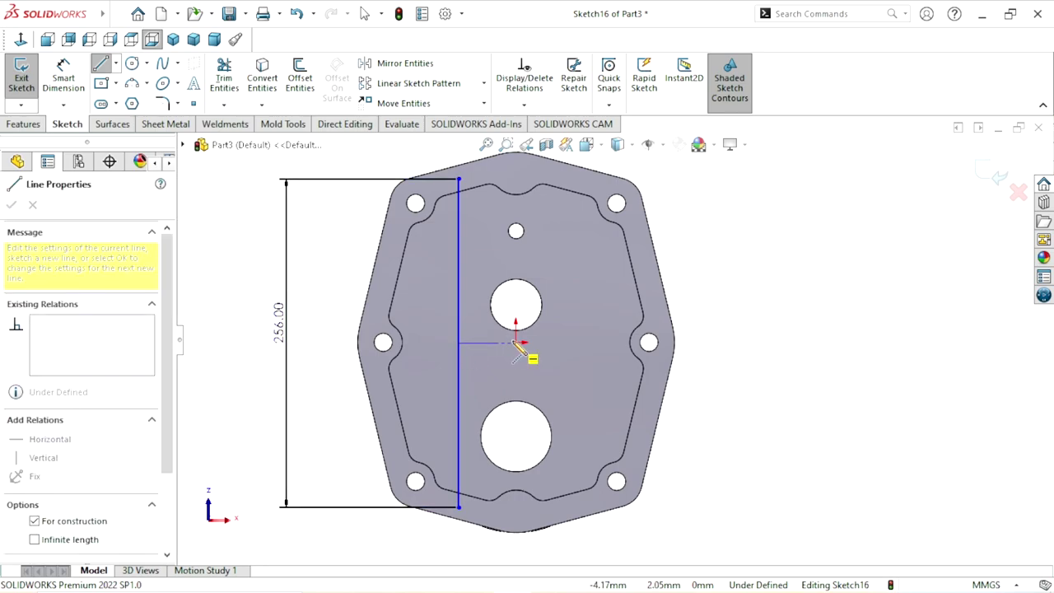
pyautogui.rightClick(728, 301)
pyautogui.click(753, 304)
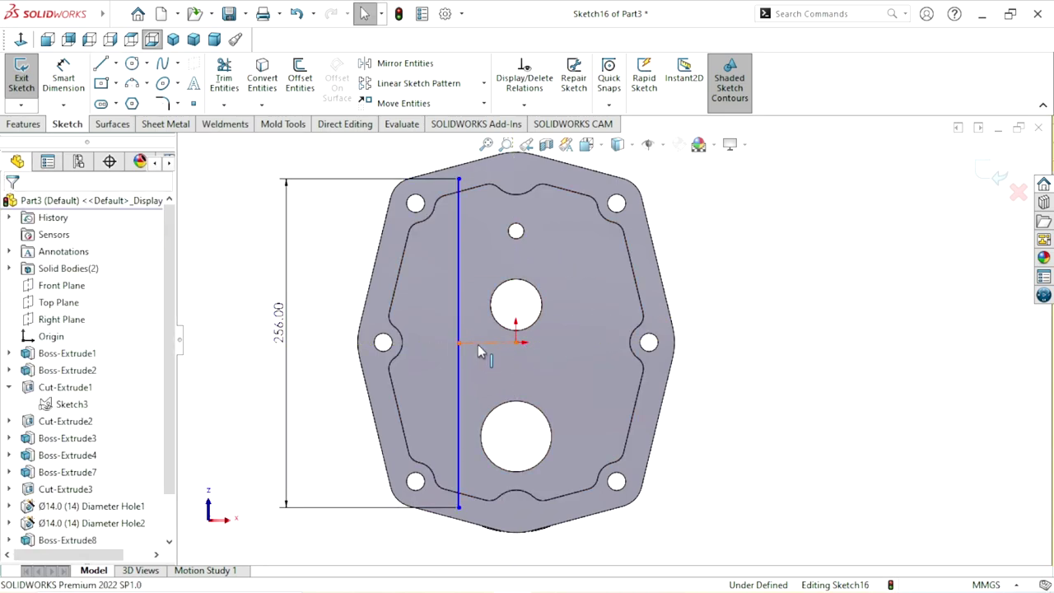
pyautogui.click(485, 343)
pyautogui.click(545, 298)
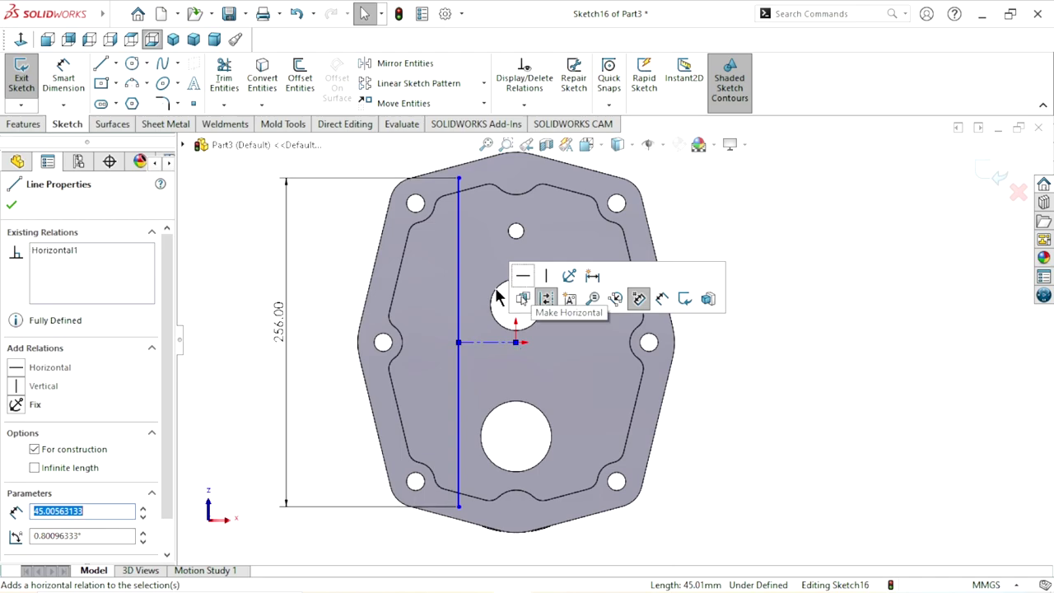
pyautogui.click(11, 207)
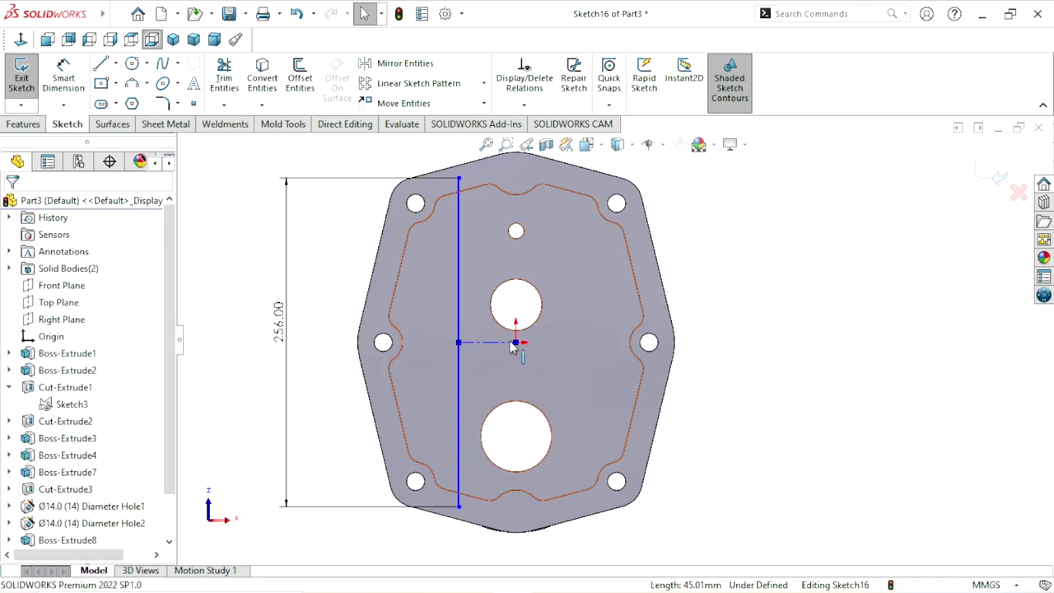
# - Draw a vertical centerline starting at the origin above the centre hole
pyautogui.click(116, 62)
pyautogui.click(126, 101)
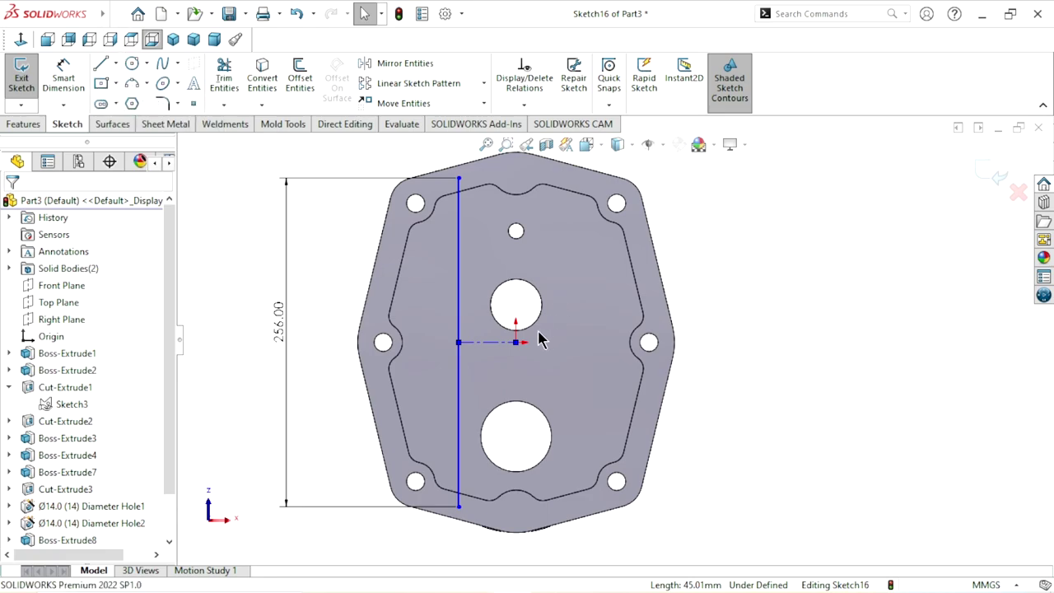
pyautogui.click(515, 264)
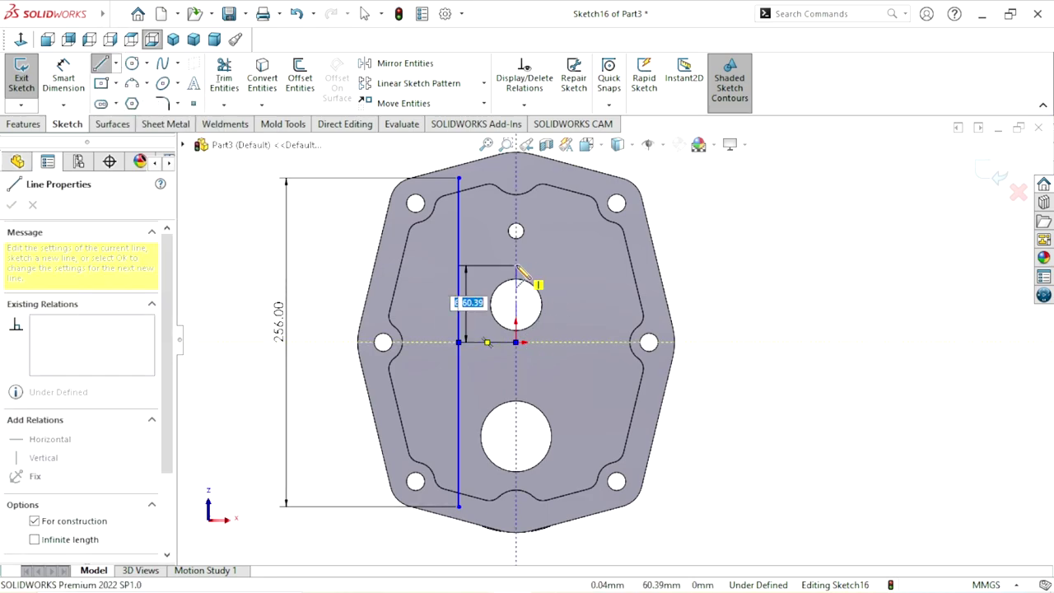
pyautogui.click(516, 341)
pyautogui.rightClick(745, 285)
# - Mirror the 256 mm vertical line about the vertical centerline
pyautogui.click(755, 288)
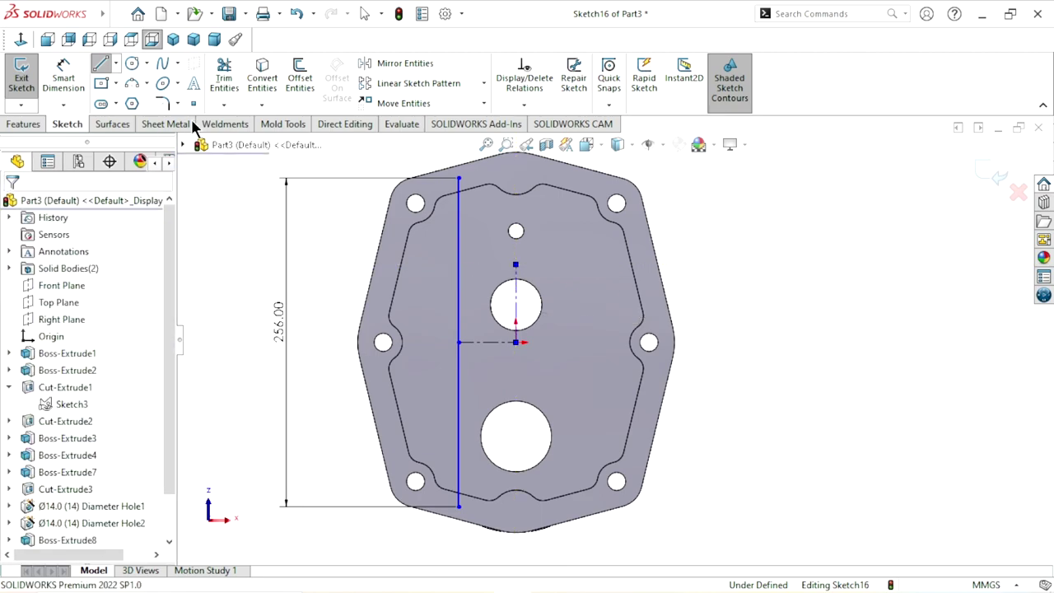
pyautogui.click(415, 68)
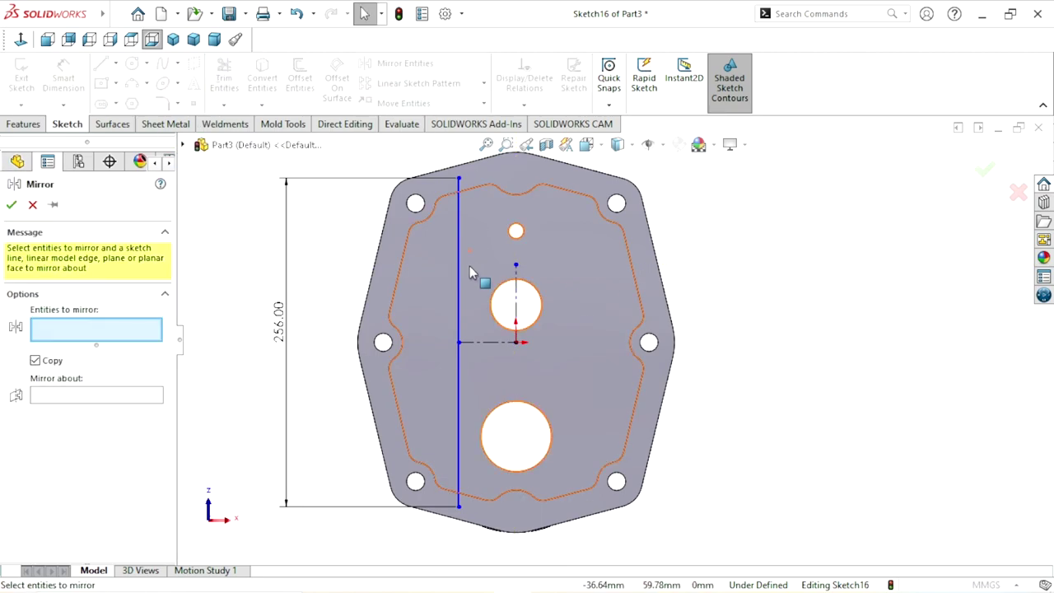
pyautogui.click(459, 274)
pyautogui.click(110, 395)
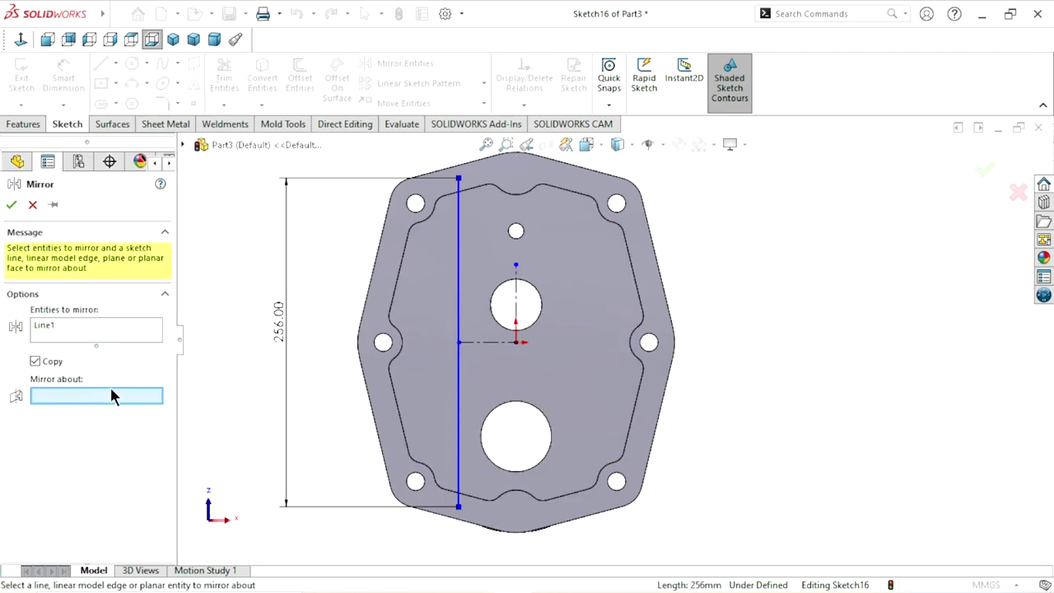
pyautogui.click(516, 306)
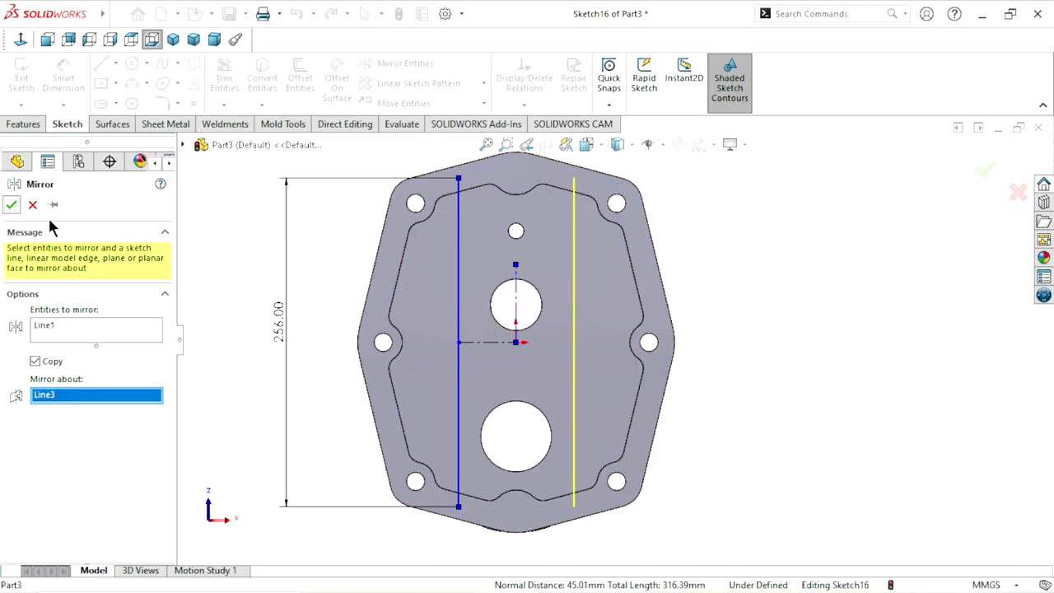
pyautogui.press('Return')
pyautogui.scroll(4, 602, 400)
pyautogui.scroll(-2, 638, 344)
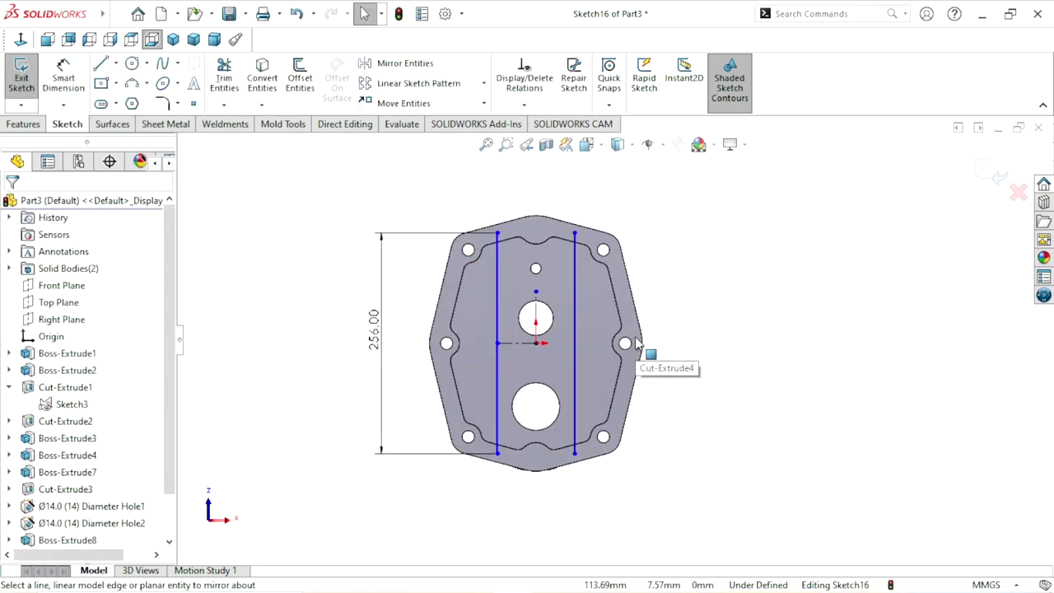
pyautogui.scroll(-1, 637, 344)
pyautogui.scroll(-1, 634, 344)
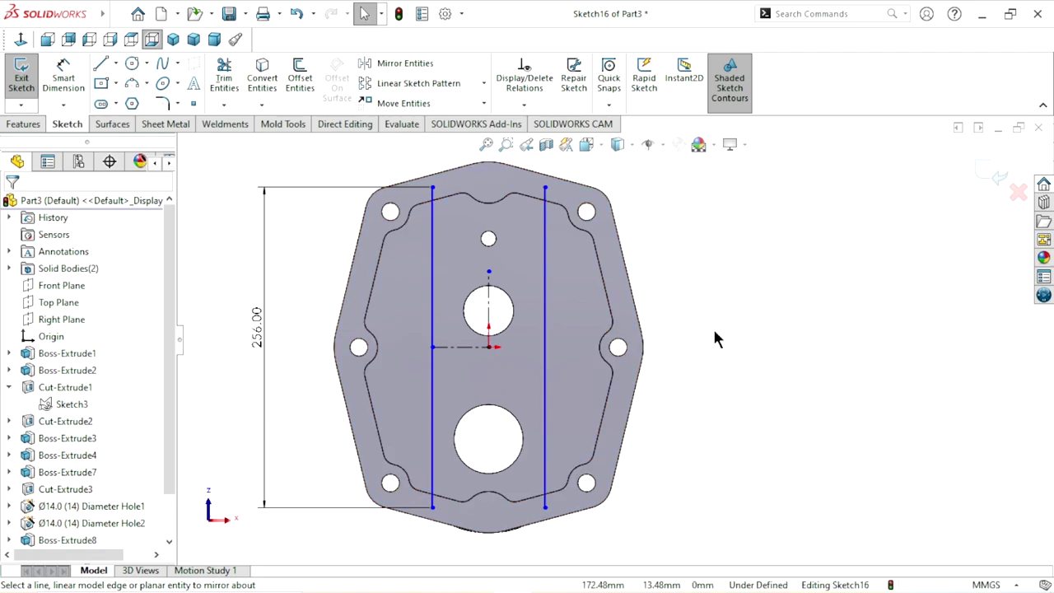
# - Dimension the spacing between the two vertical lines as 90 mm
pyautogui.click(66, 82)
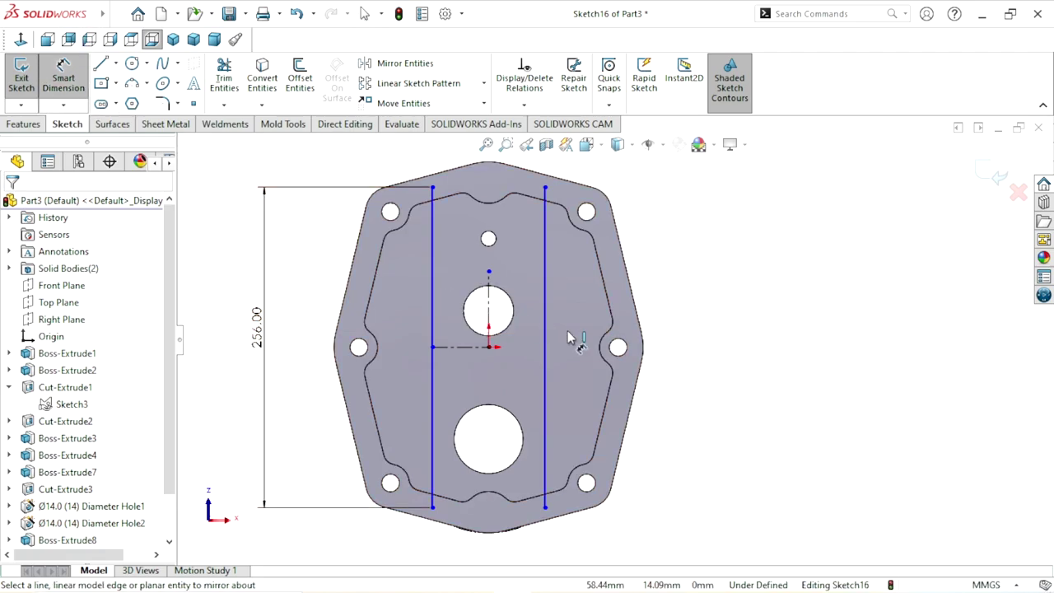
pyautogui.click(434, 318)
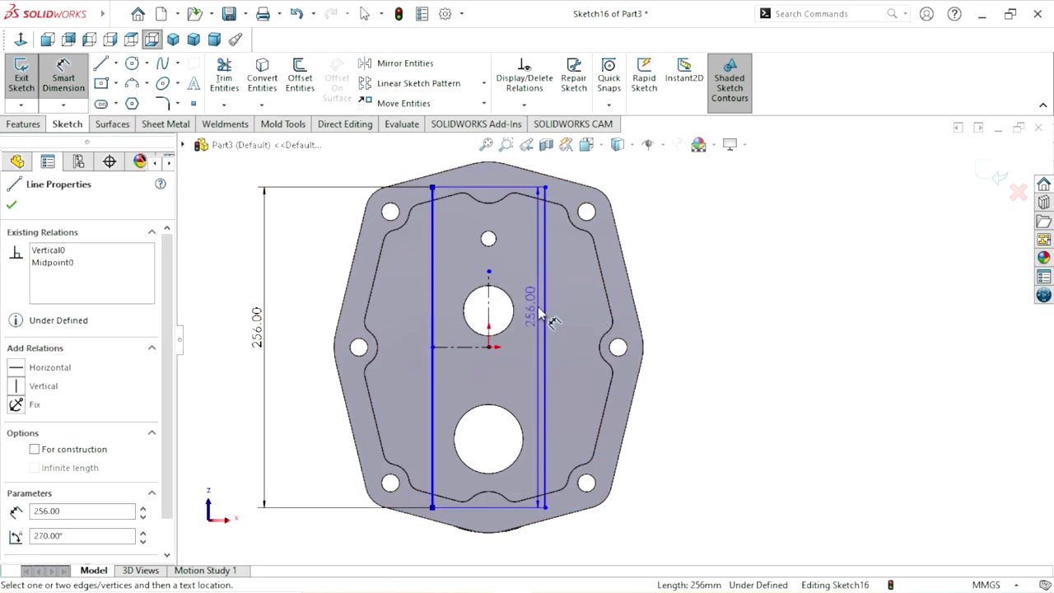
pyautogui.click(544, 314)
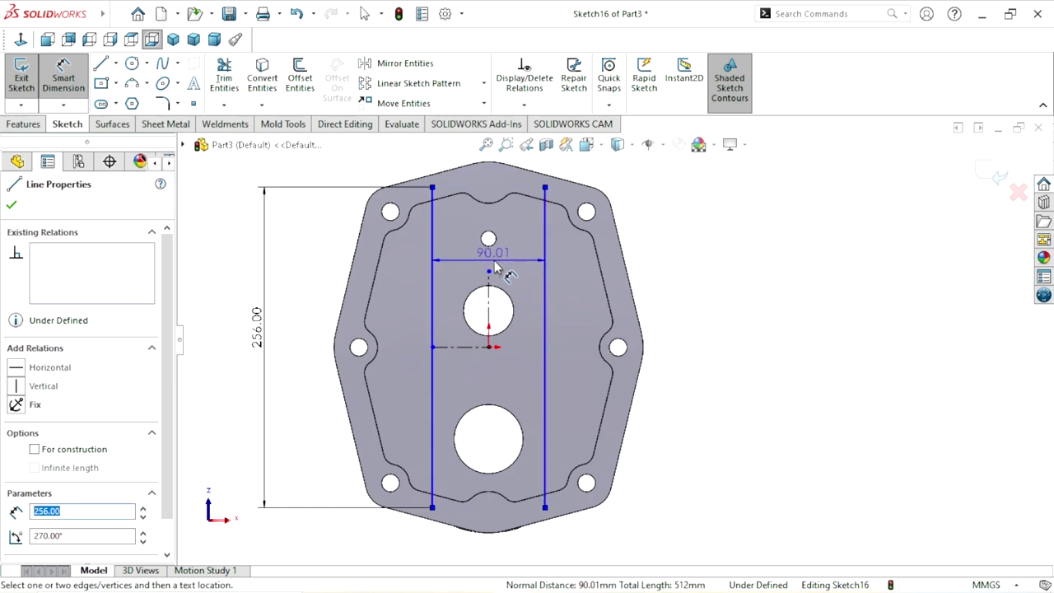
pyautogui.click(499, 270)
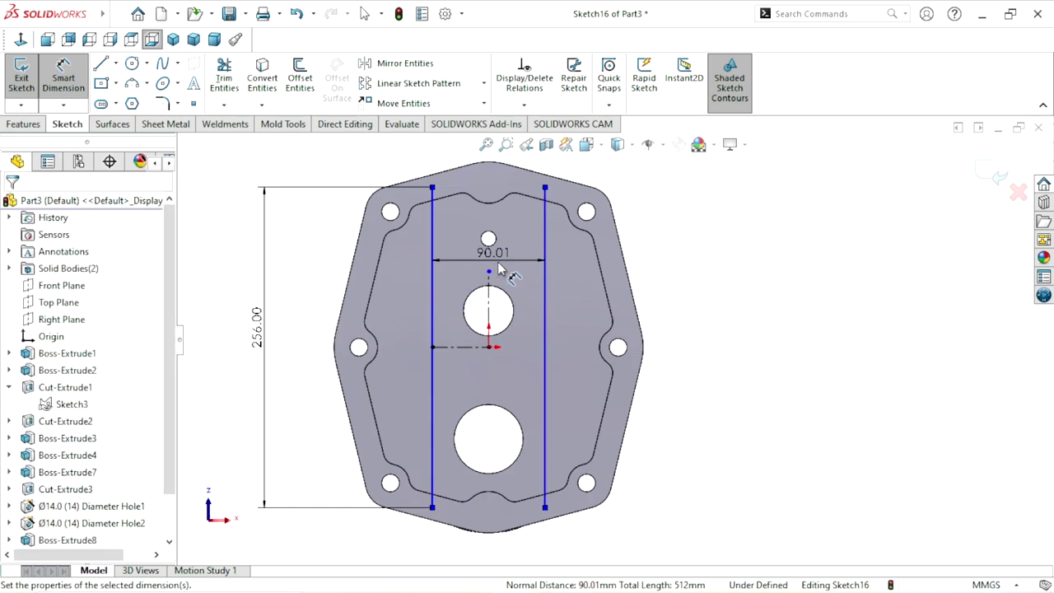
pyautogui.write('90')
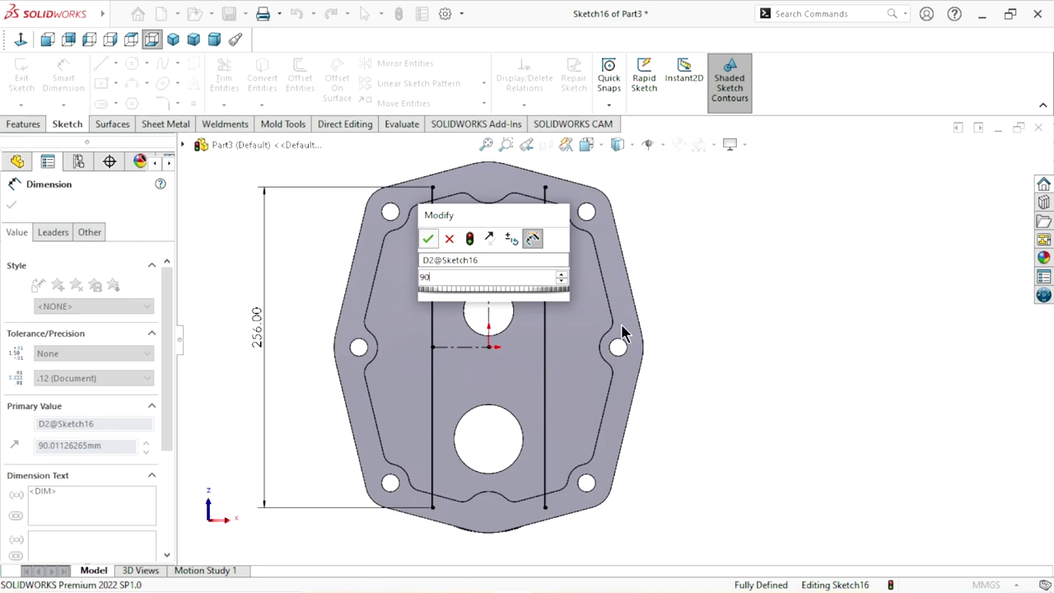
pyautogui.click(428, 238)
pyautogui.scroll(2, 602, 374)
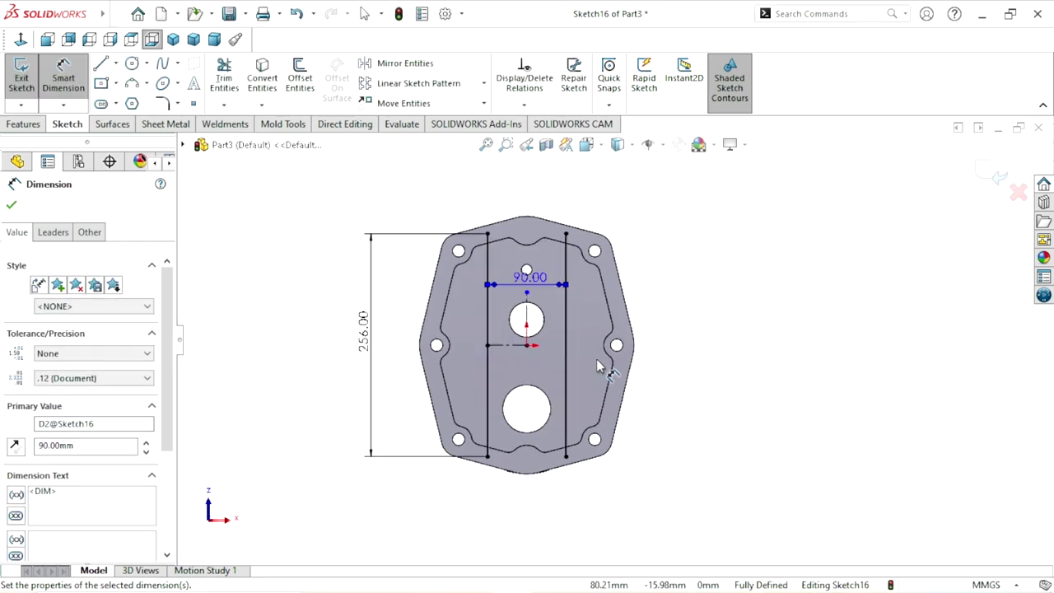
pyautogui.click(10, 206)
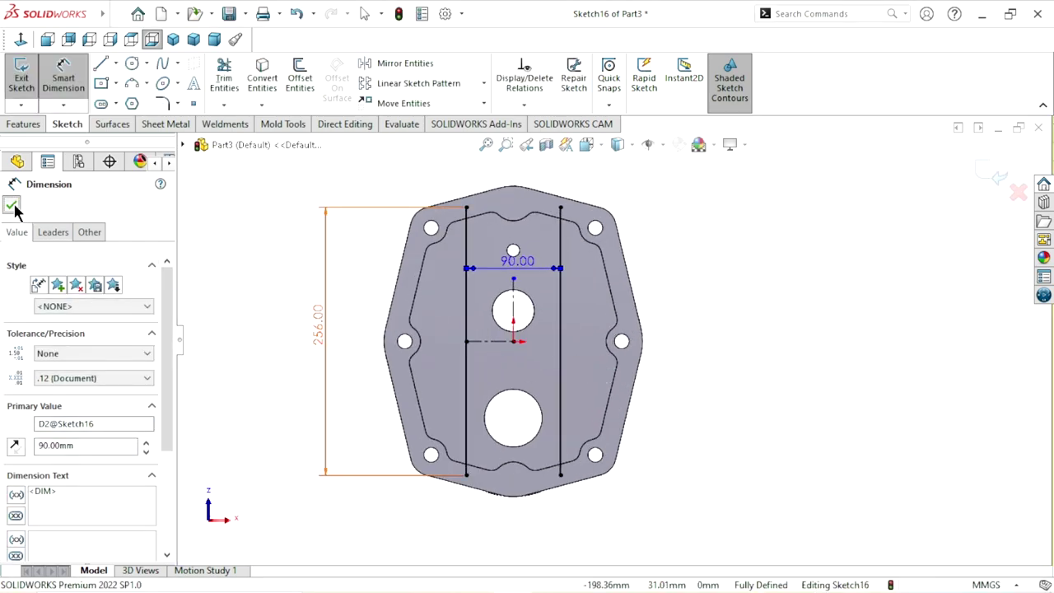
pyautogui.click(24, 125)
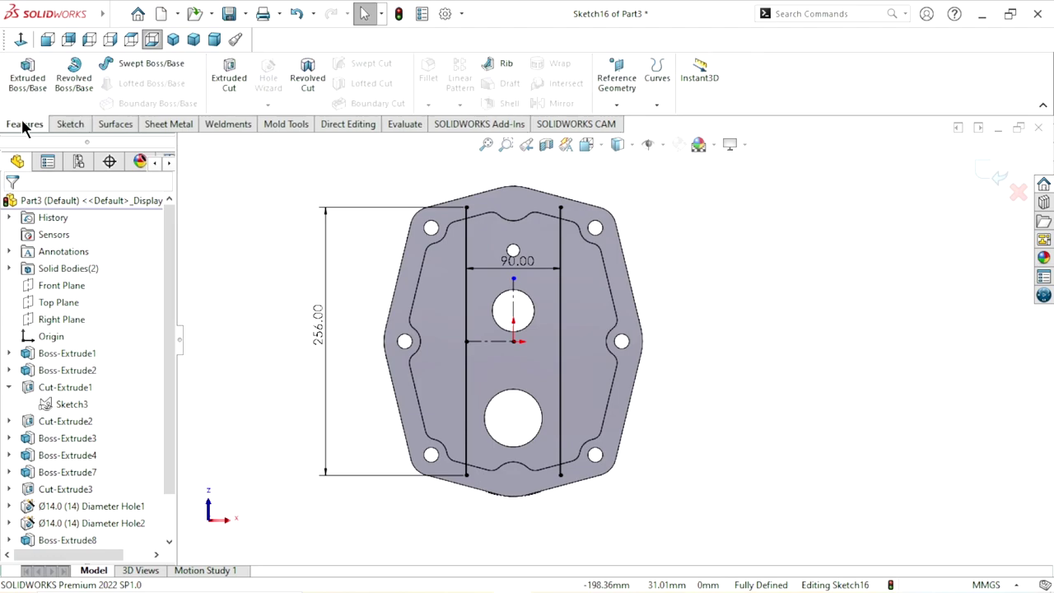
# - Start a boss extrusion of the two lines, ending Up To Surface at the plate's top face
pyautogui.click(33, 100)
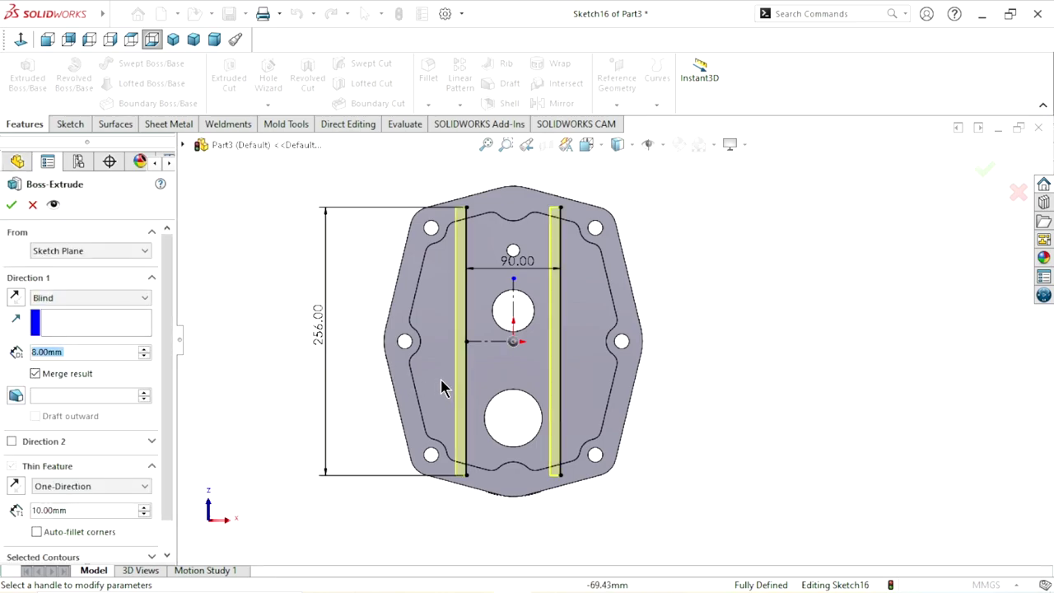
pyautogui.click(89, 351)
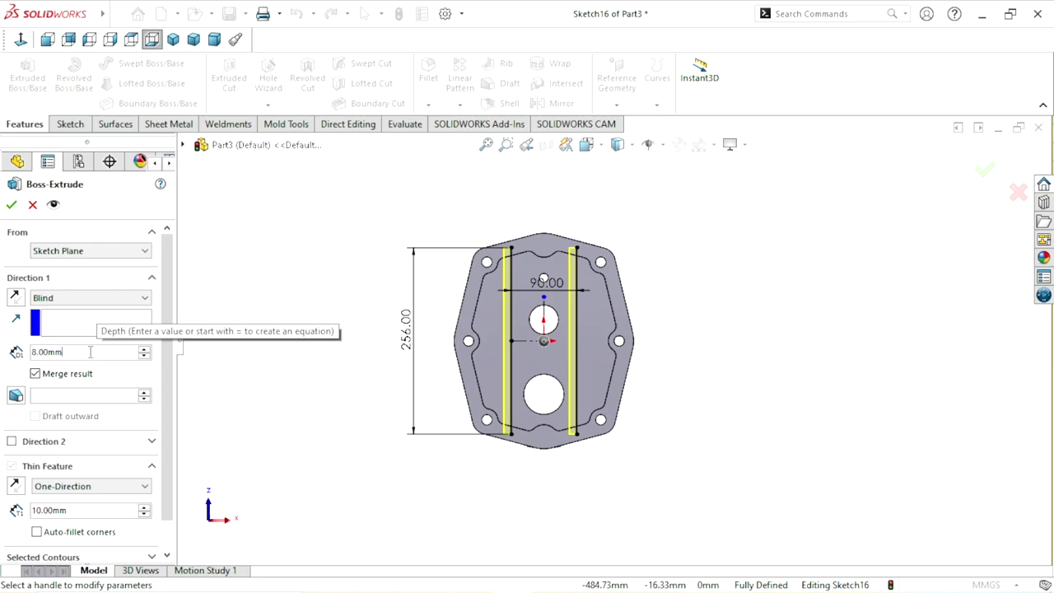
pyautogui.click(91, 299)
pyautogui.click(85, 341)
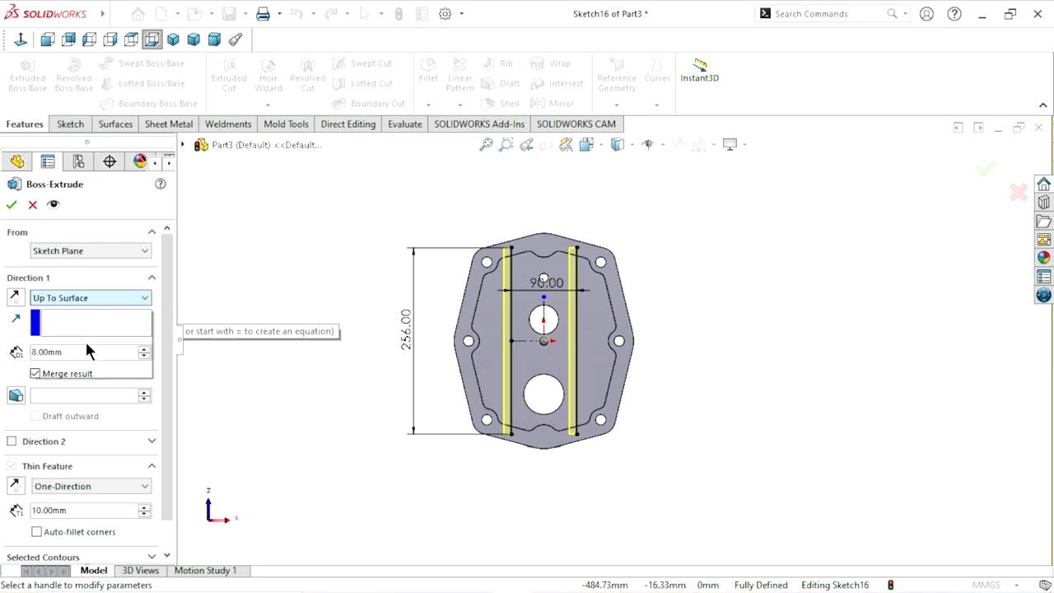
pyautogui.moveTo(360, 400)
pyautogui.mouseDown(button='middle')
pyautogui.moveTo(375, 292)
pyautogui.moveTo(444, 297)
pyautogui.mouseUp(button='middle')
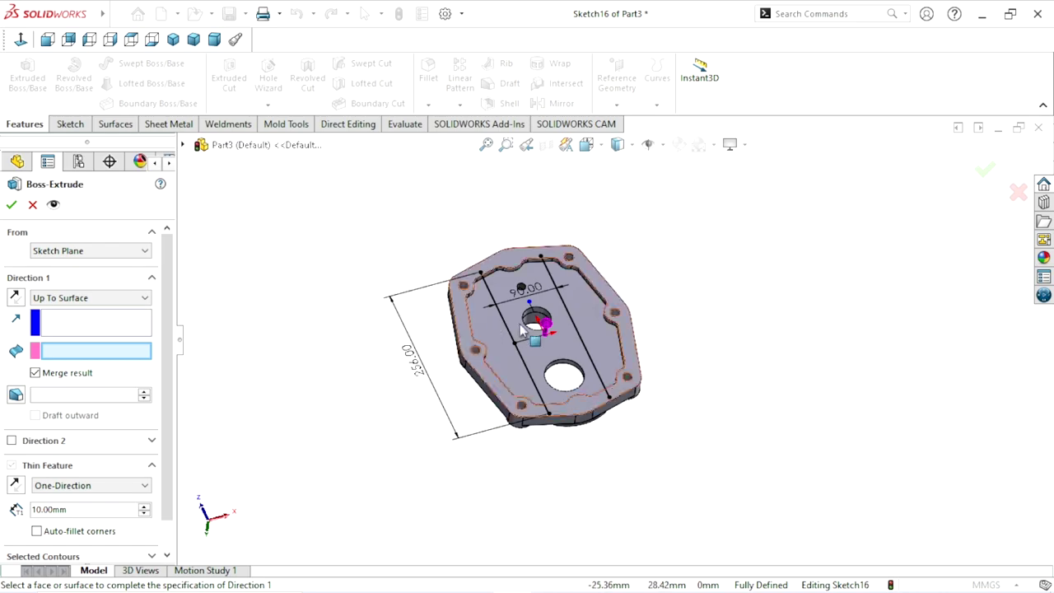
pyautogui.scroll(-5, 450, 296)
pyautogui.click(484, 216)
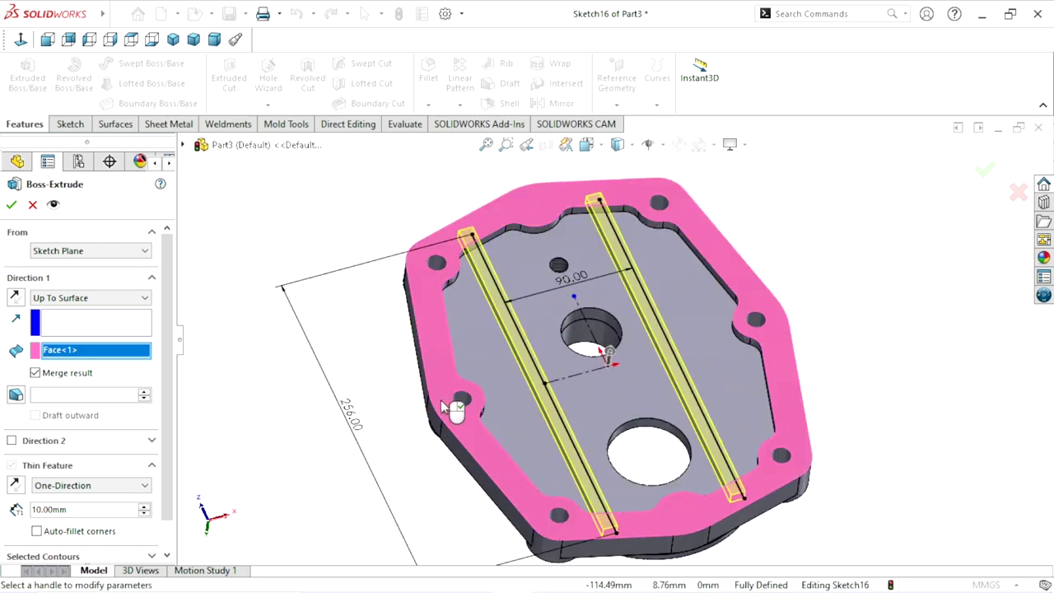
pyautogui.scroll(2, 423, 412)
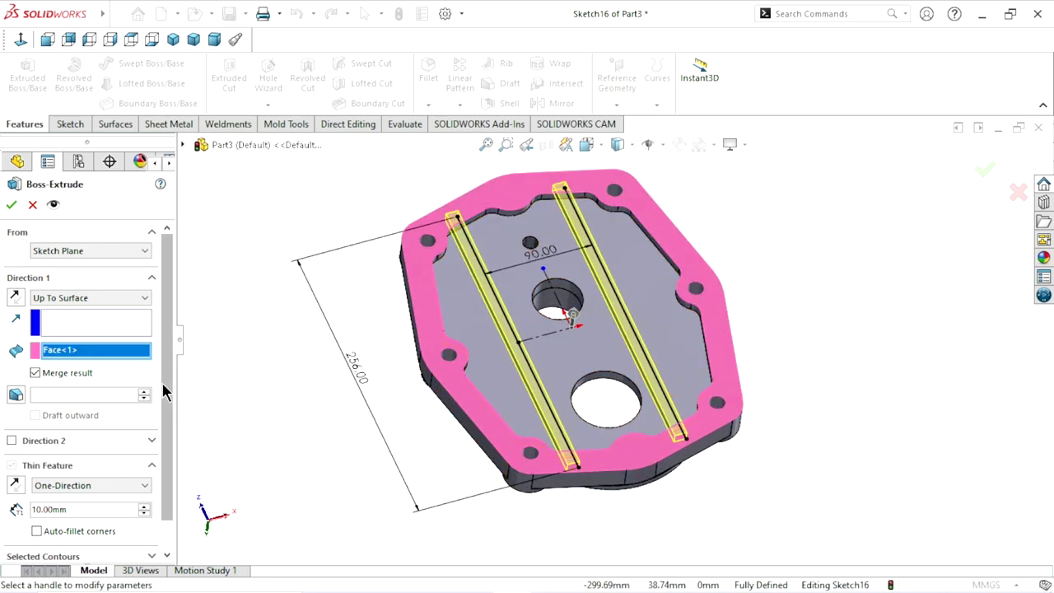
pyautogui.scroll(-2, 172, 428)
# - Make it a 30 mm Mid-Plane thin feature and create the ribs
pyautogui.click(86, 452)
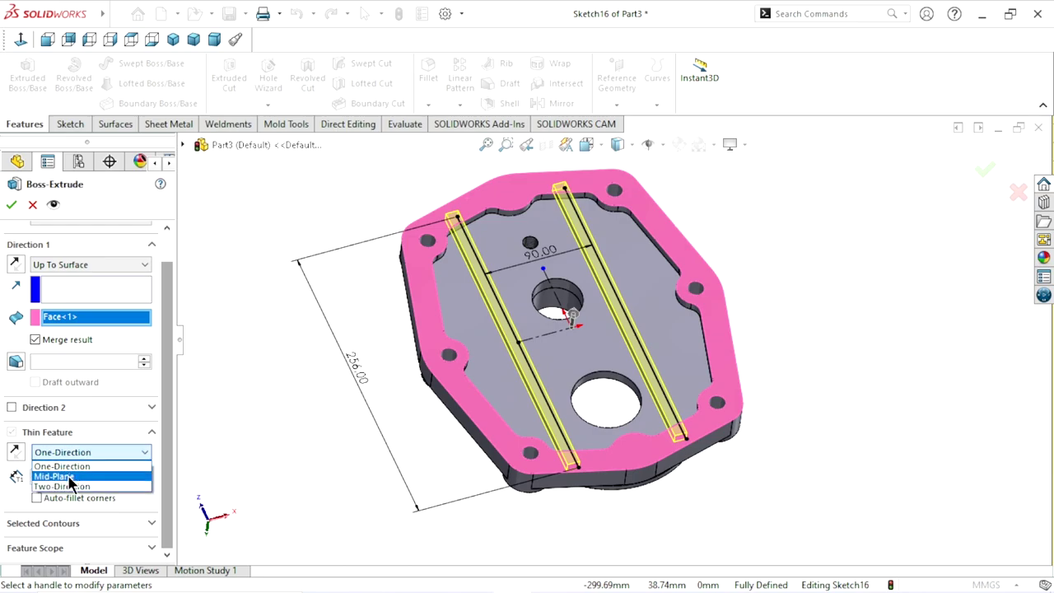
pyautogui.click(71, 477)
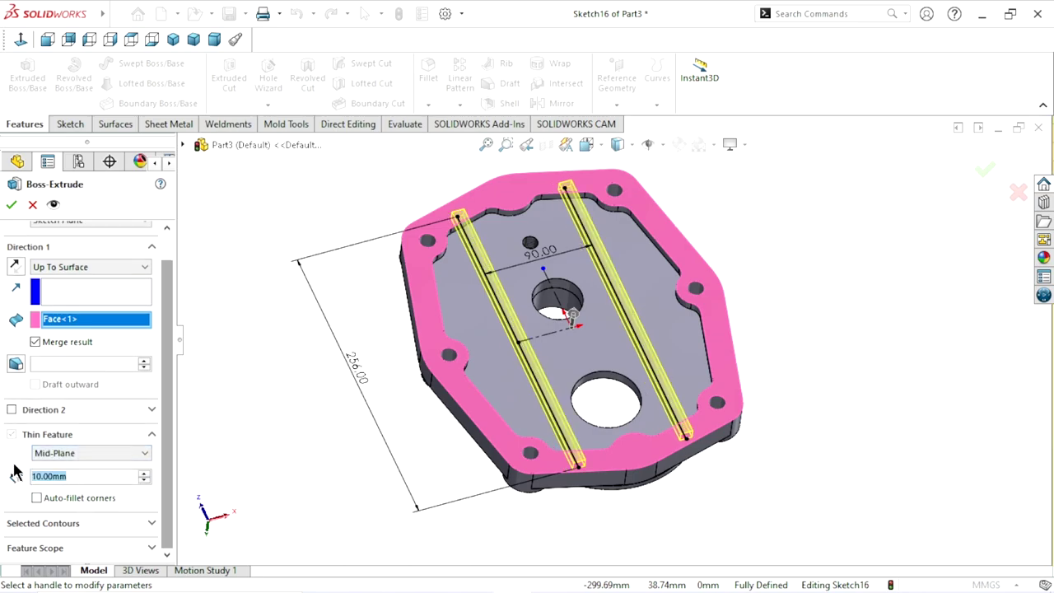
pyautogui.write('30')
pyautogui.press('Return')
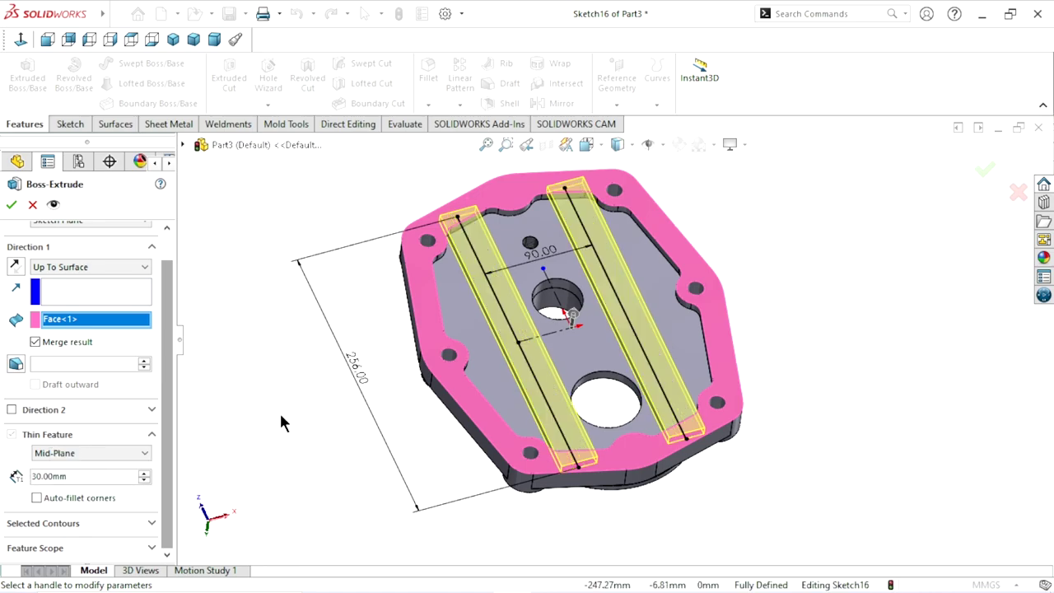
pyautogui.click(12, 205)
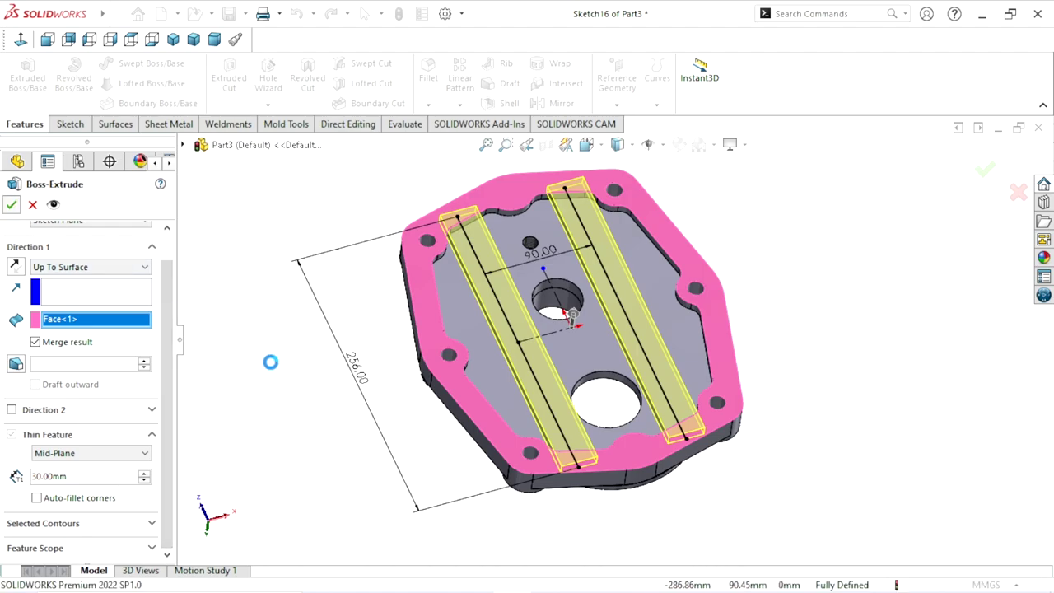
# - Orbit to the ribs, switch to Top view (Ctrl+5) and sketch on the top boss flange face
pyautogui.moveTo(794, 324); pyautogui.dragTo(700, 377, button='middle')
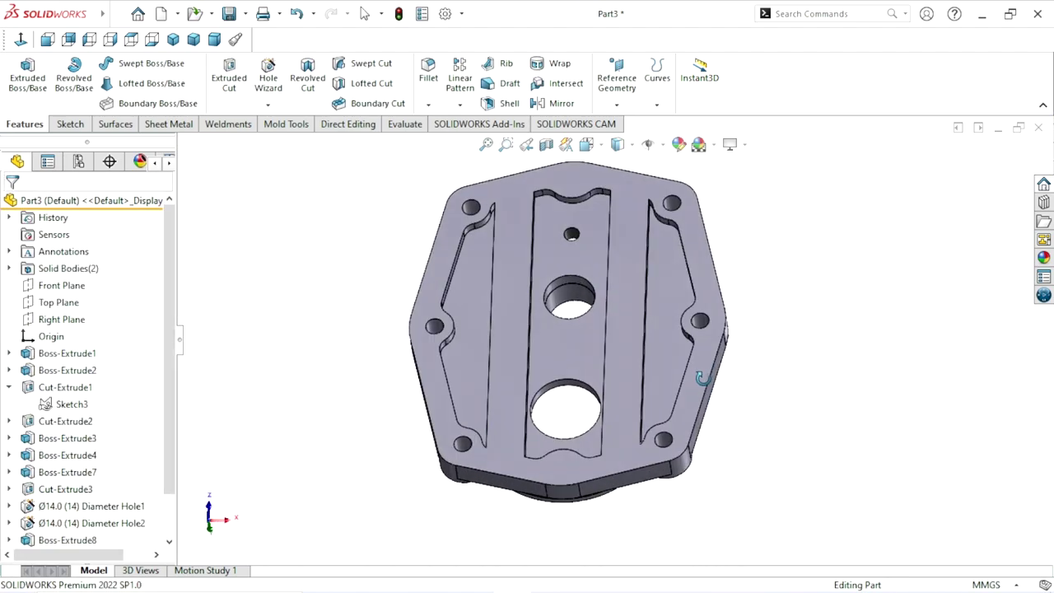
pyautogui.moveTo(701, 378)
pyautogui.mouseDown(button='middle')
pyautogui.moveTo(684, 349)
pyautogui.moveTo(678, 371)
pyautogui.moveTo(611, 344)
pyautogui.mouseUp(button='middle')
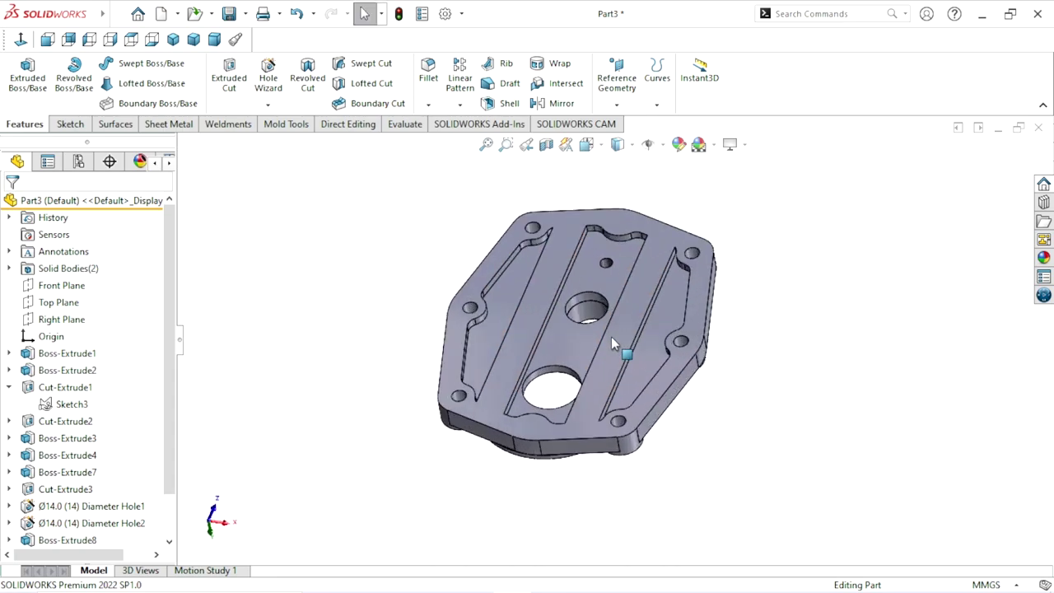
pyautogui.moveTo(743, 379); pyautogui.dragTo(710, 417, button='middle')
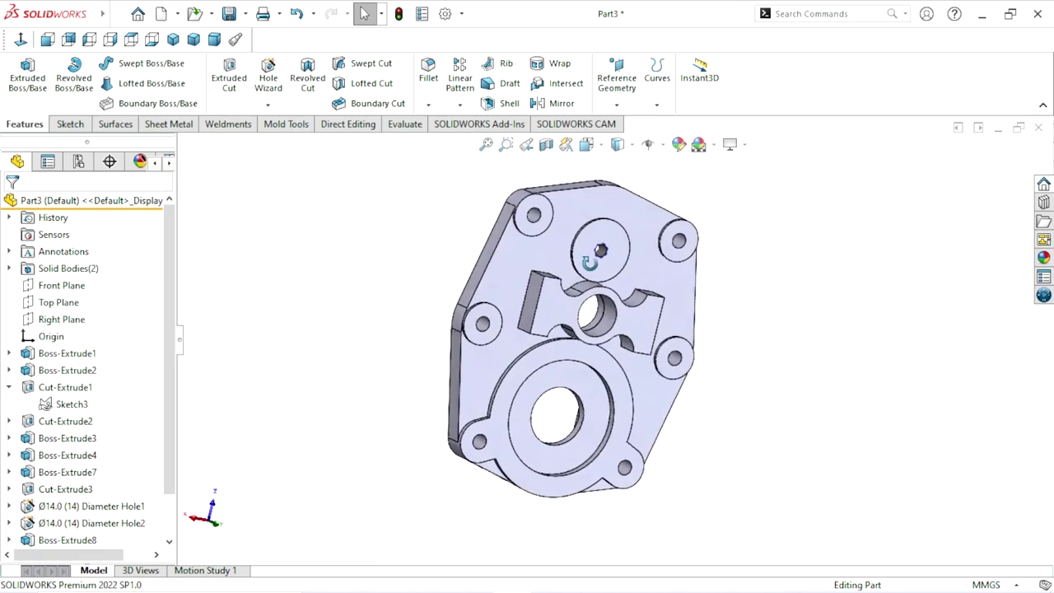
pyautogui.hotkey('ctrl', '5')
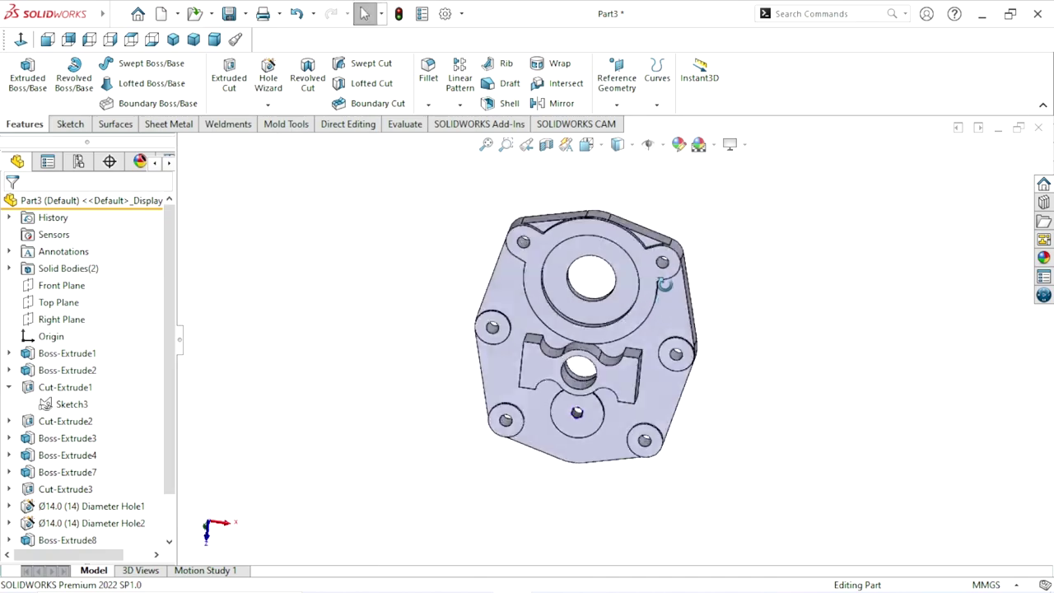
pyautogui.click(639, 323)
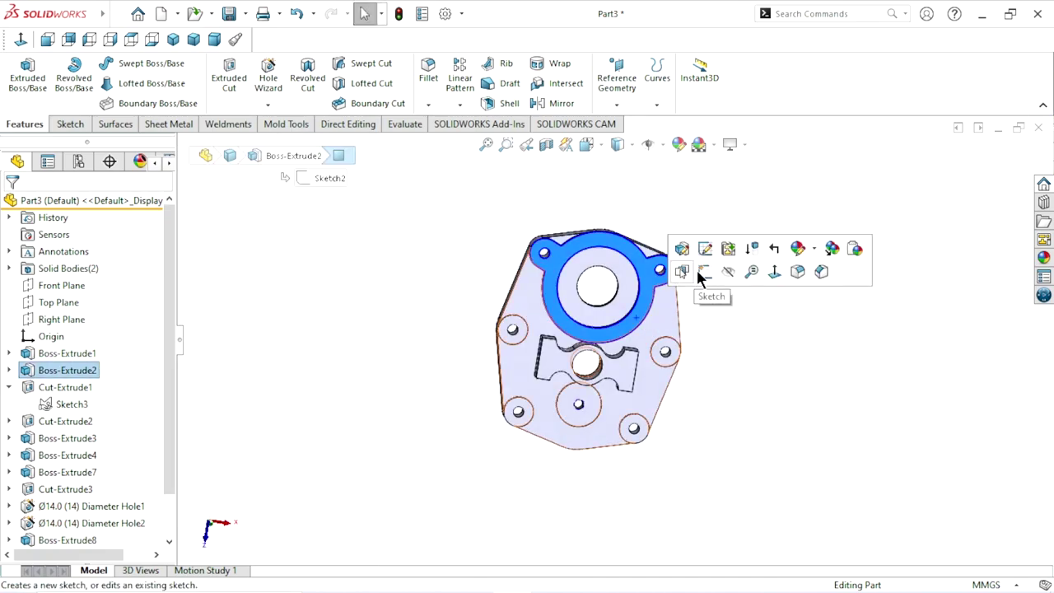
pyautogui.click(696, 269)
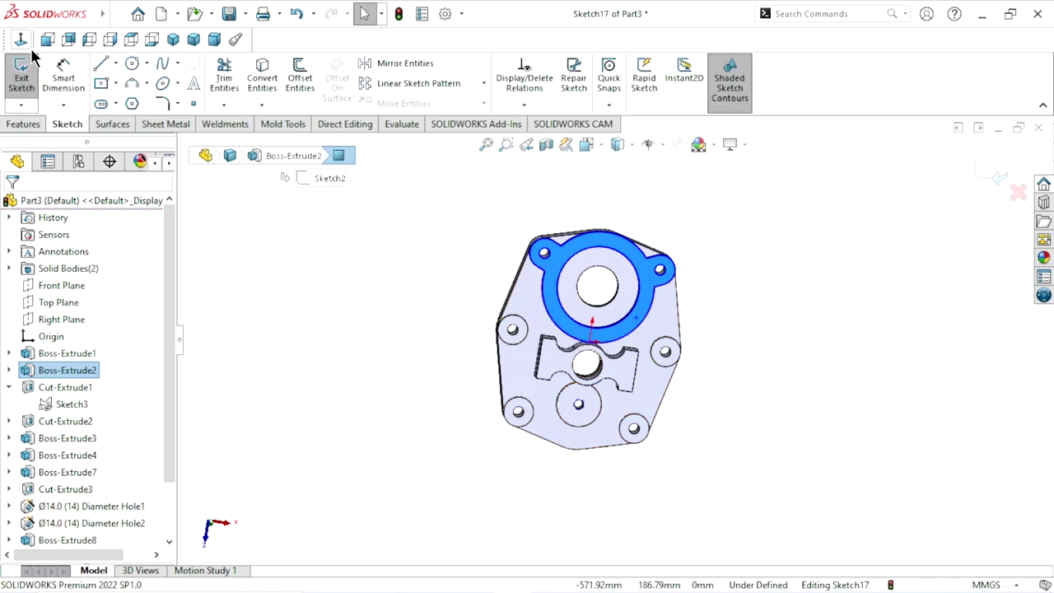
pyautogui.click(132, 64)
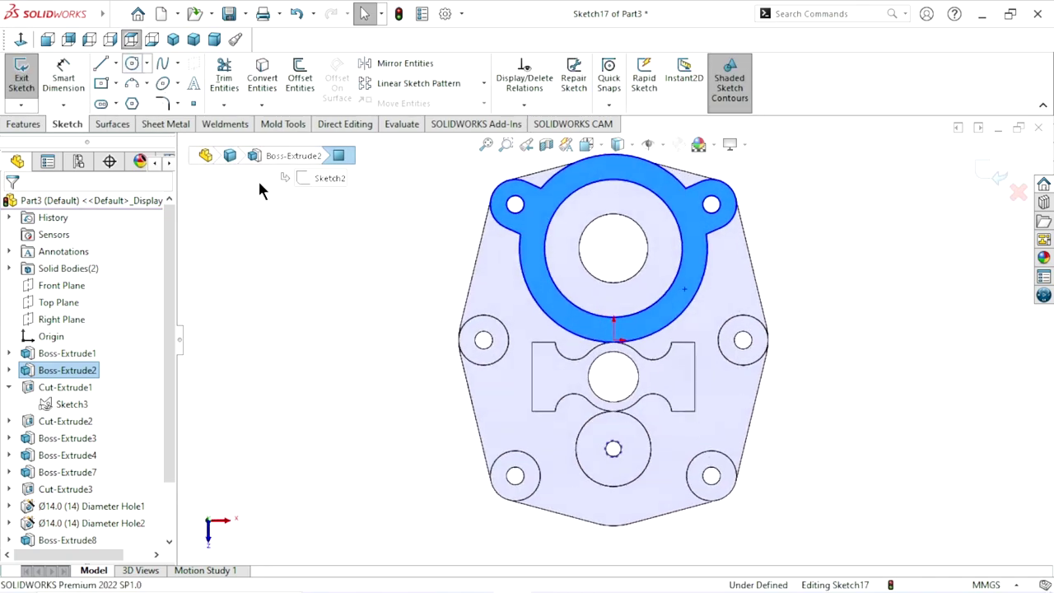
# - Draw a circle centred on the top boss hole, dimension it Ø125 and make it construction geometry
pyautogui.click(614, 248)
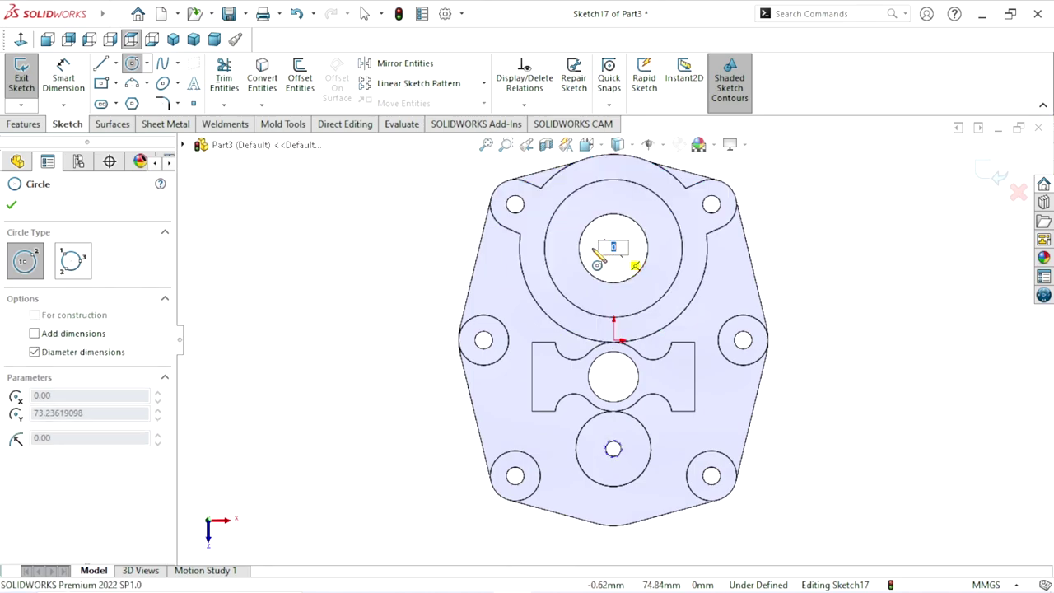
pyautogui.click(534, 248)
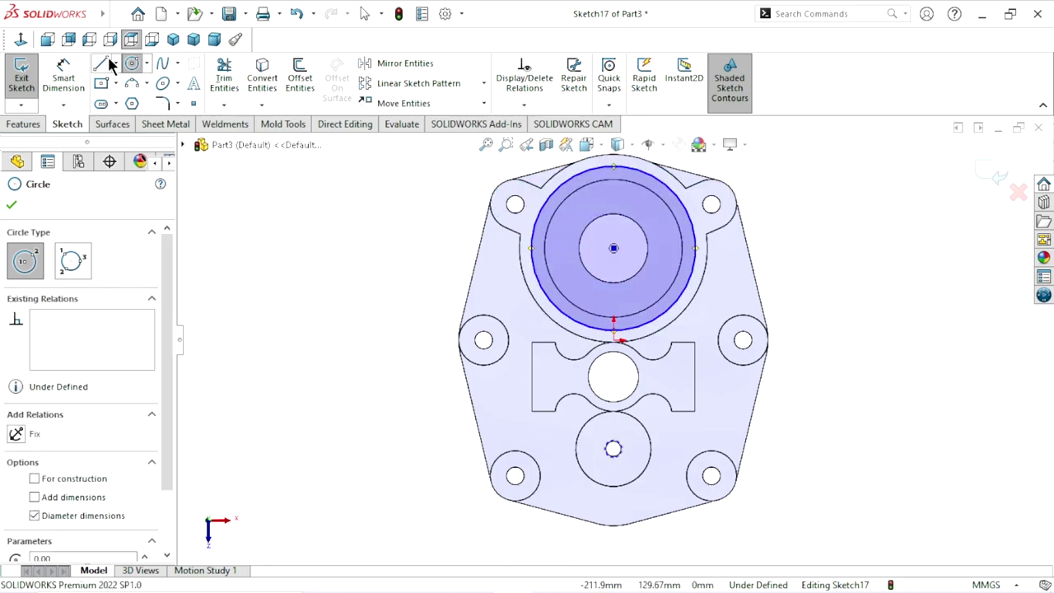
pyautogui.click(63, 78)
pyautogui.click(695, 266)
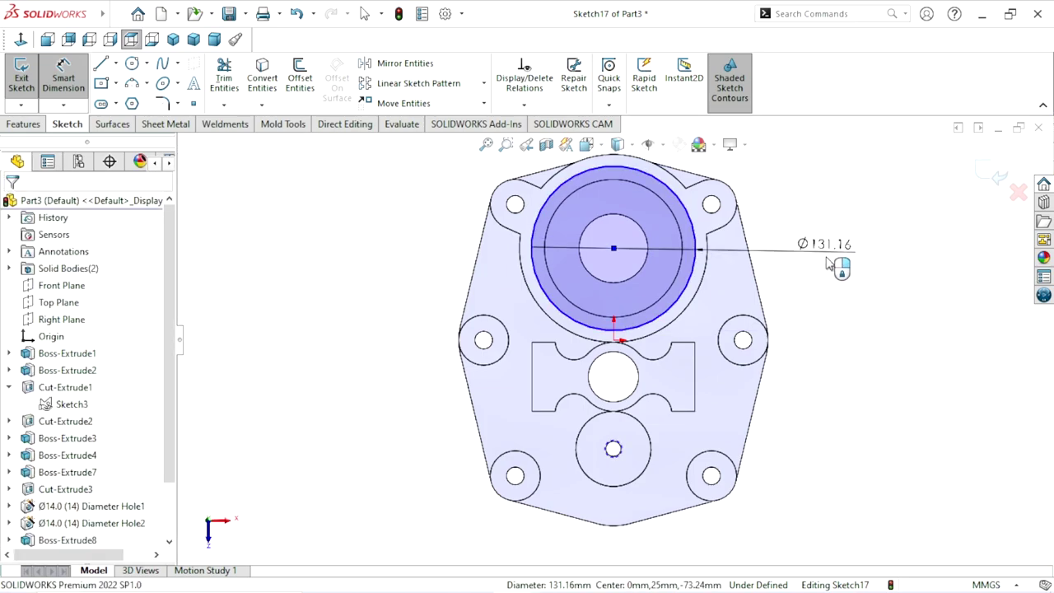
pyautogui.click(830, 263)
pyautogui.write('12')
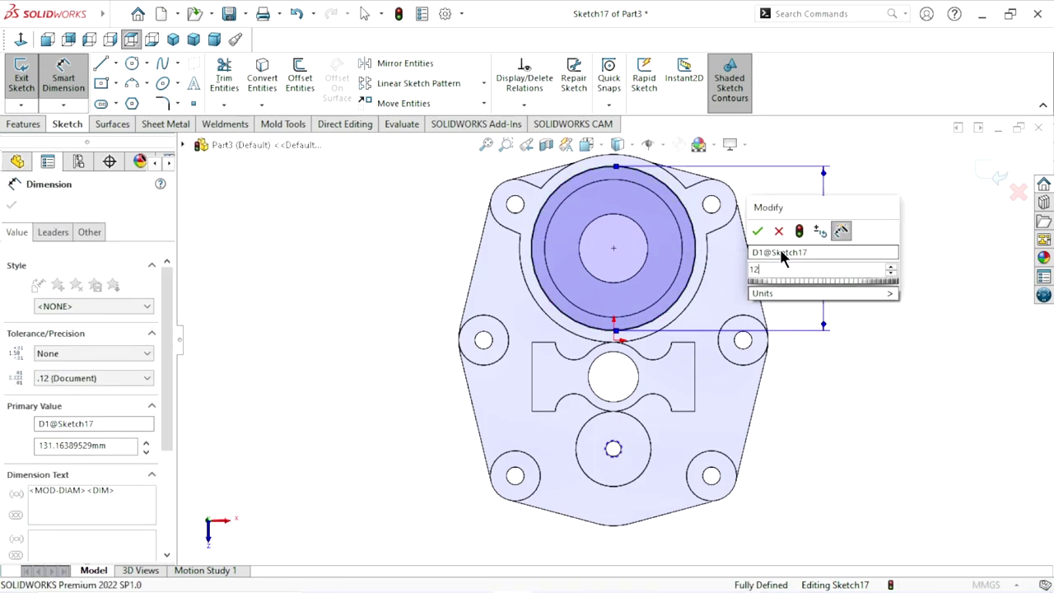
pyautogui.write('5')
pyautogui.click(758, 231)
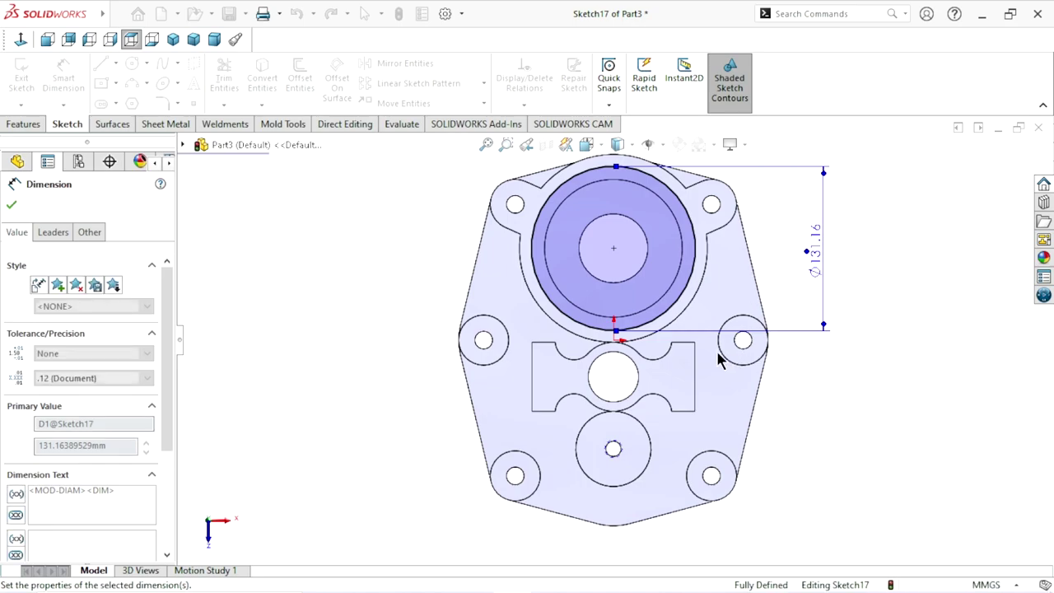
pyautogui.scroll(-2, 696, 303)
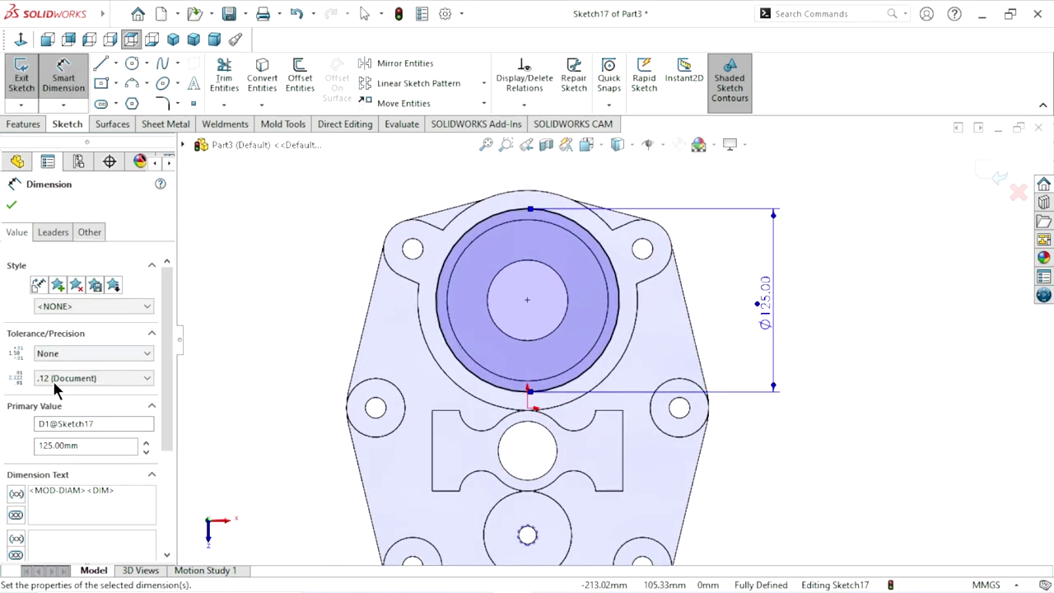
pyautogui.click(11, 211)
pyautogui.press('Escape')
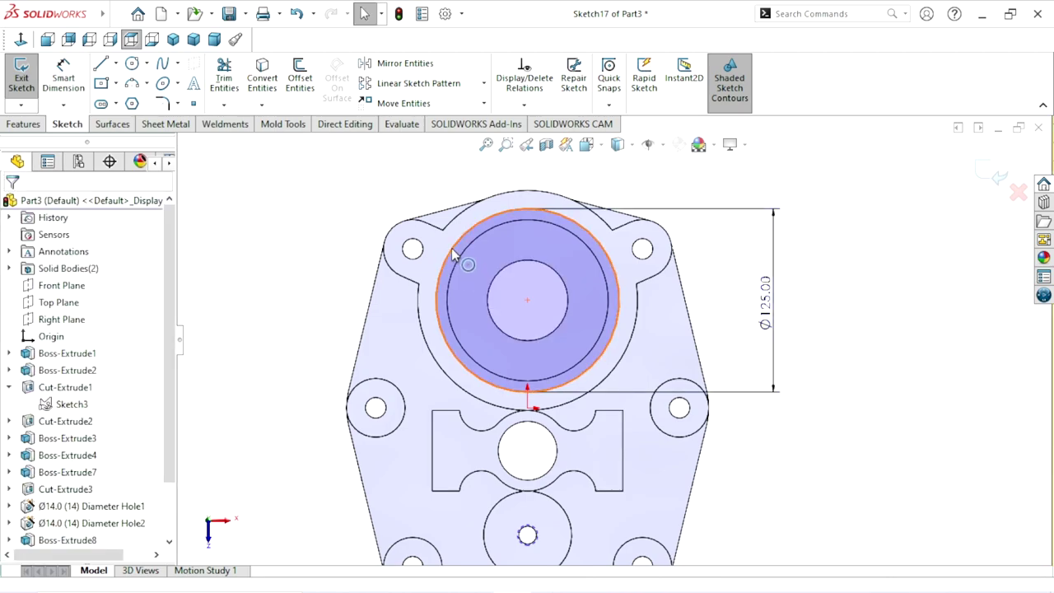
pyautogui.click(35, 412)
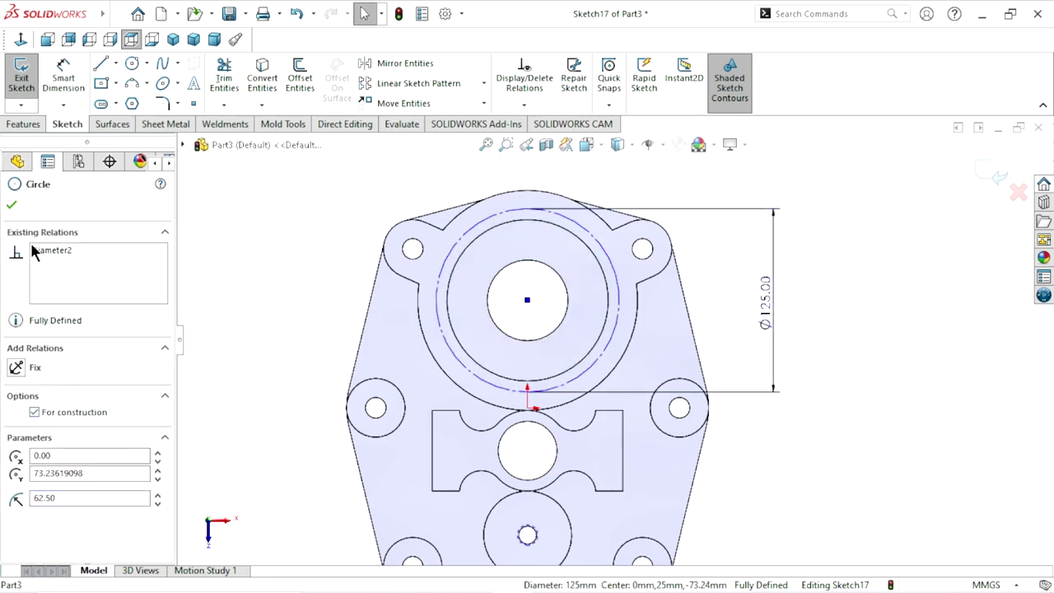
pyautogui.click(11, 207)
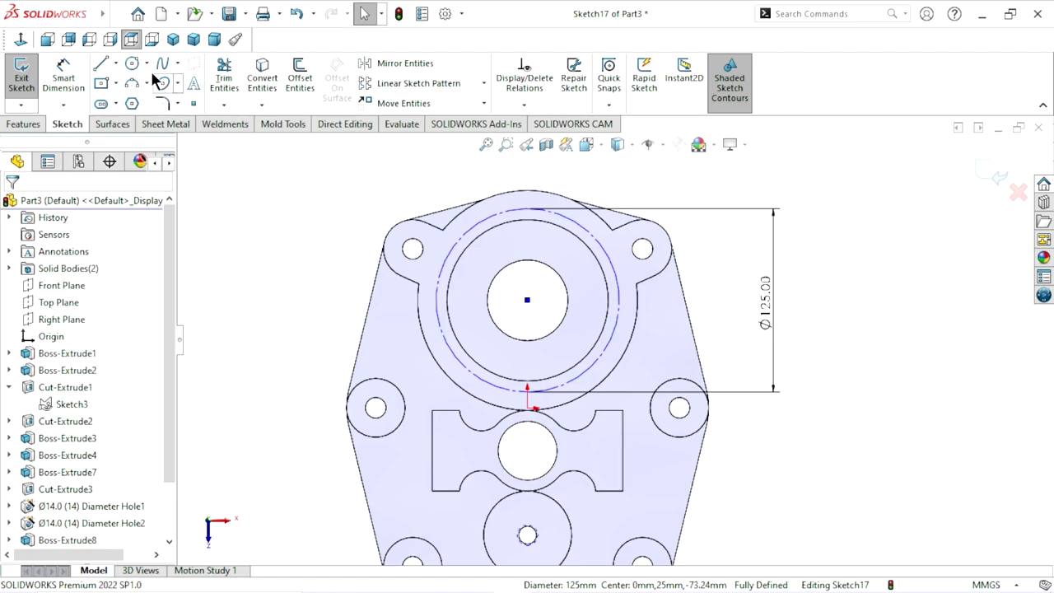
# - Draw centerlines from the circle's top point to the boss centre, then diagonally out to the circle
pyautogui.click(116, 65)
pyautogui.click(118, 99)
pyautogui.click(527, 210)
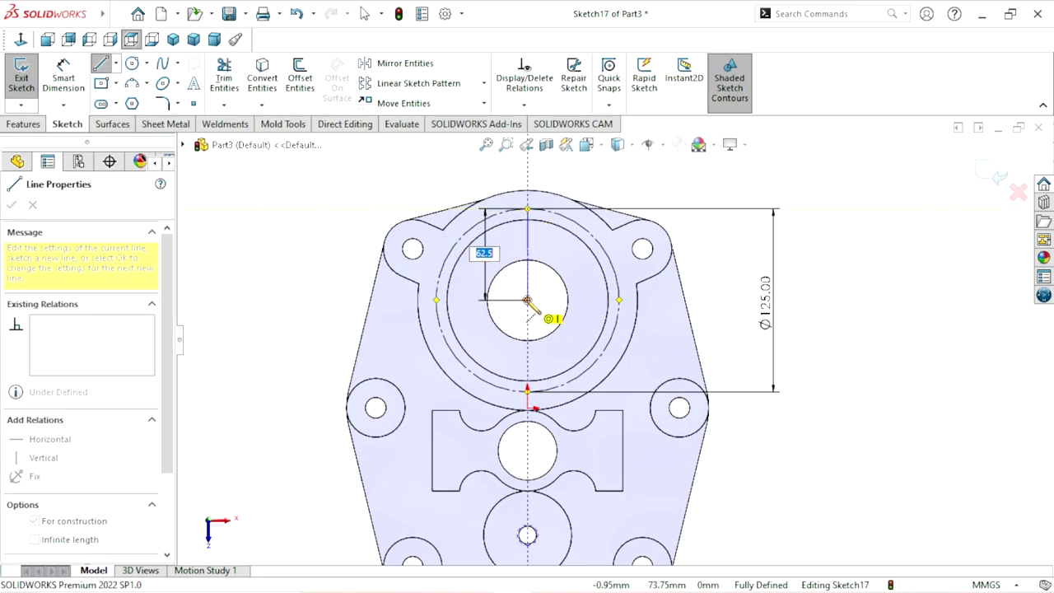
pyautogui.click(527, 300)
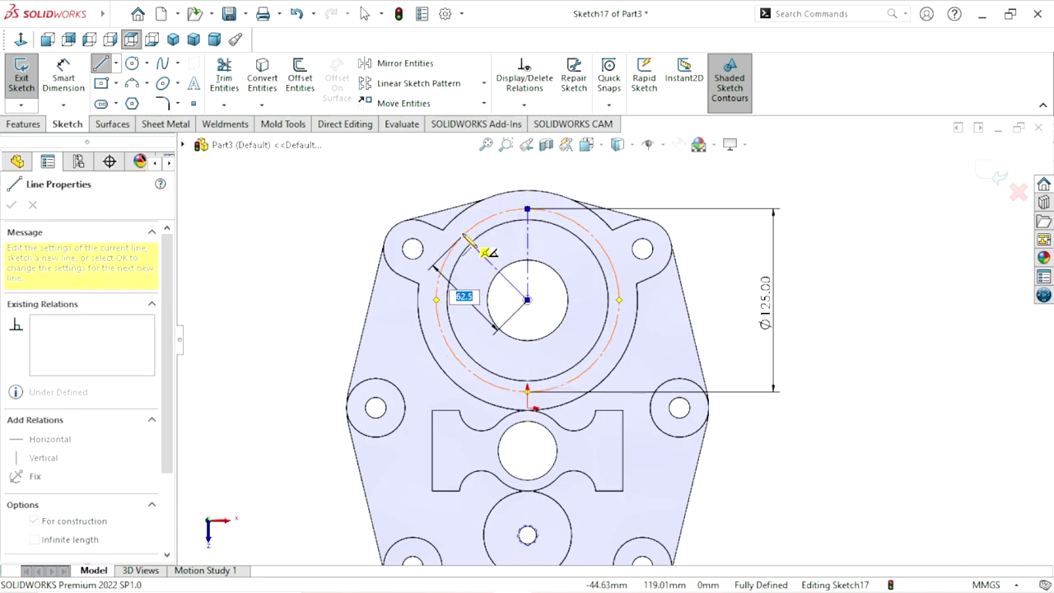
pyautogui.click(462, 236)
pyautogui.rightClick(208, 235)
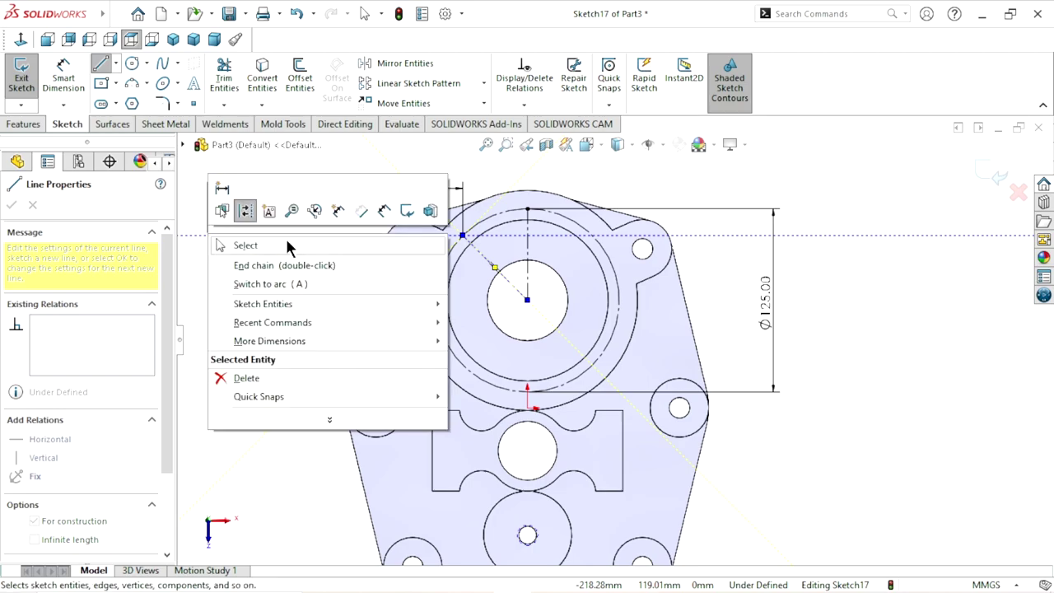
pyautogui.click(246, 246)
# - Dimension the angle between the vertical and diagonal centerlines as 45° and exit Sketch17
pyautogui.scroll(-2, 408, 255)
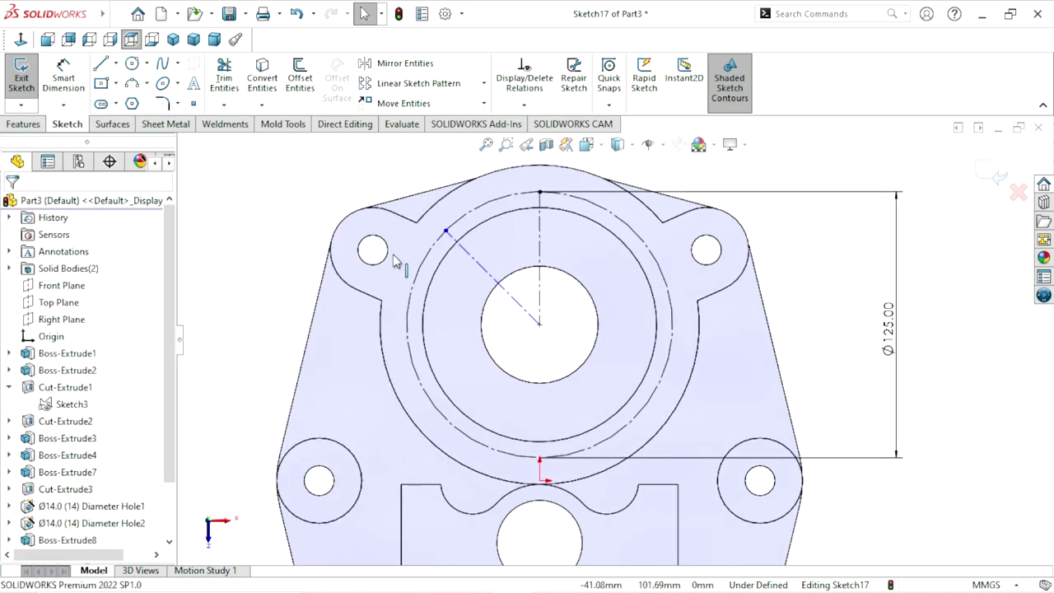
pyautogui.click(56, 79)
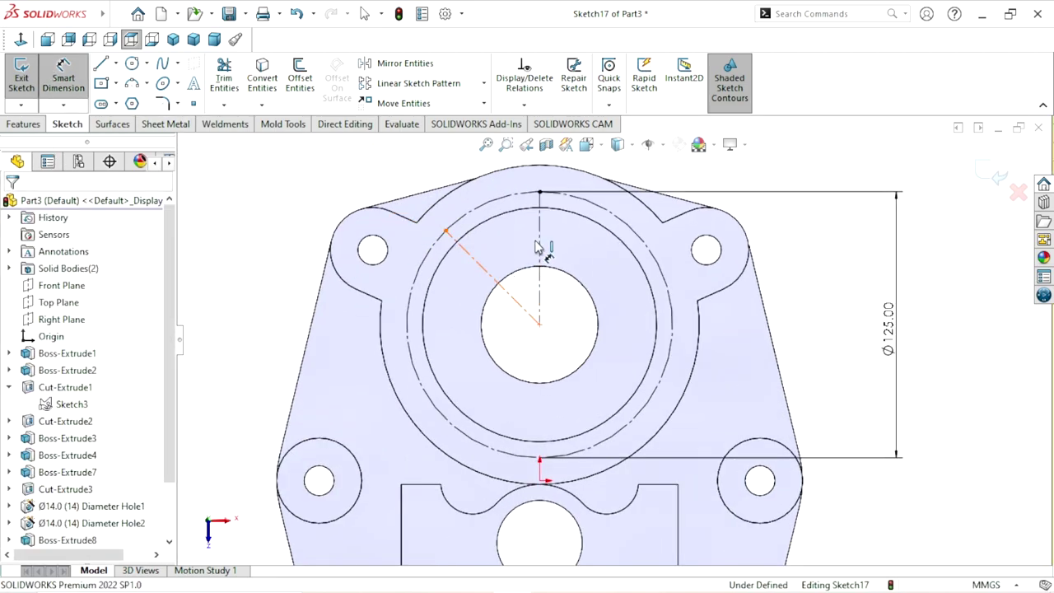
pyautogui.click(536, 247)
pyautogui.click(539, 242)
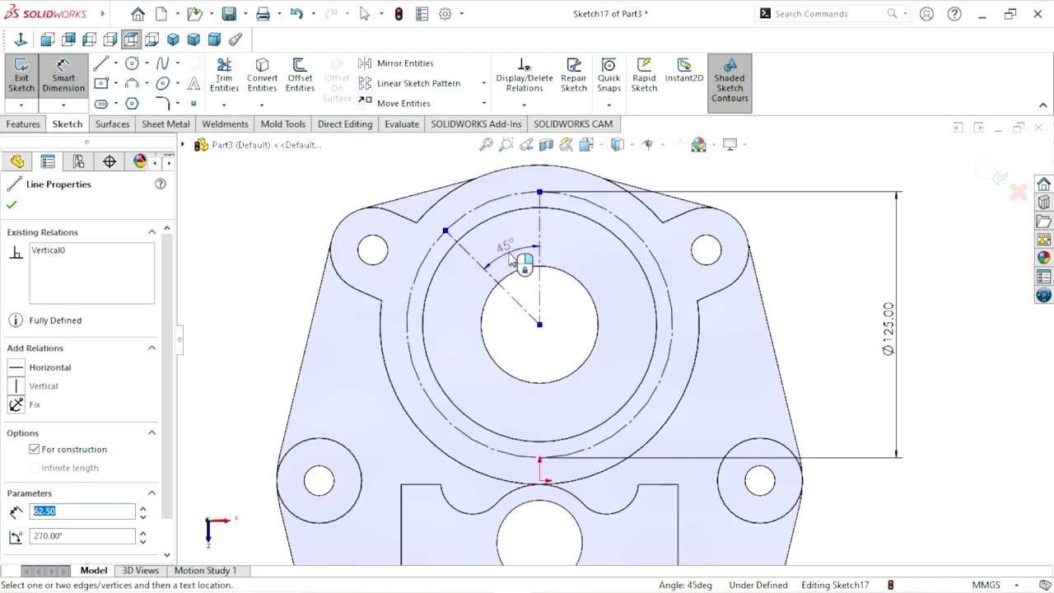
pyautogui.click(511, 257)
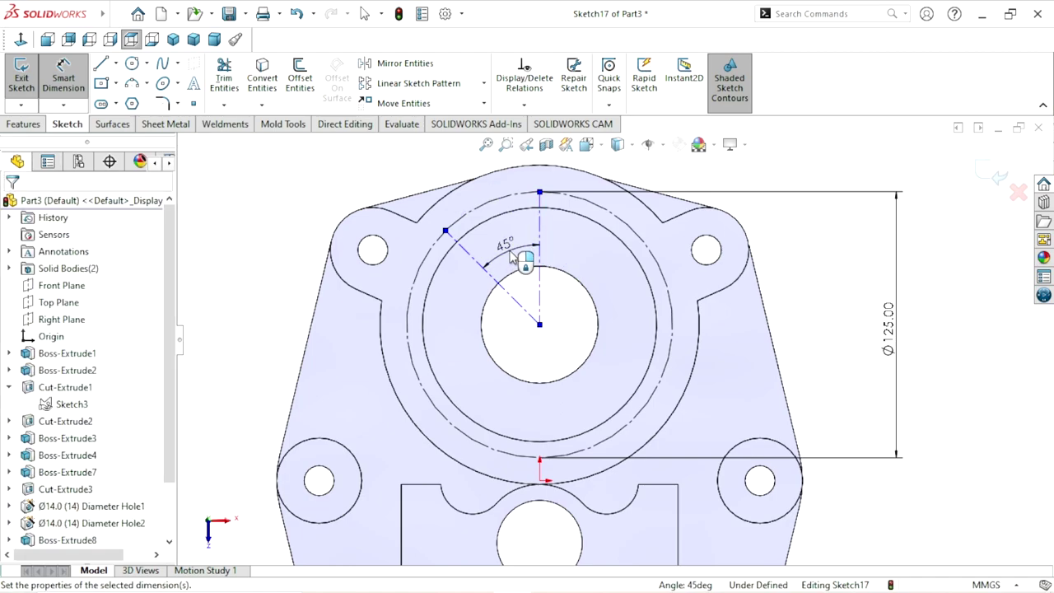
pyautogui.doubleClick(511, 258)
pyautogui.write('4')
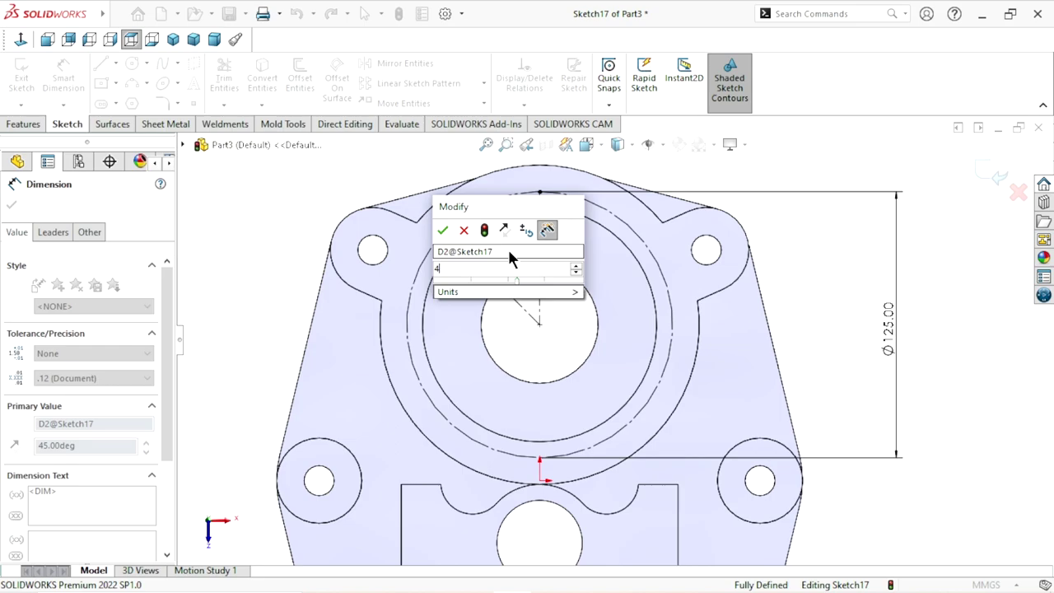
pyautogui.write('5')
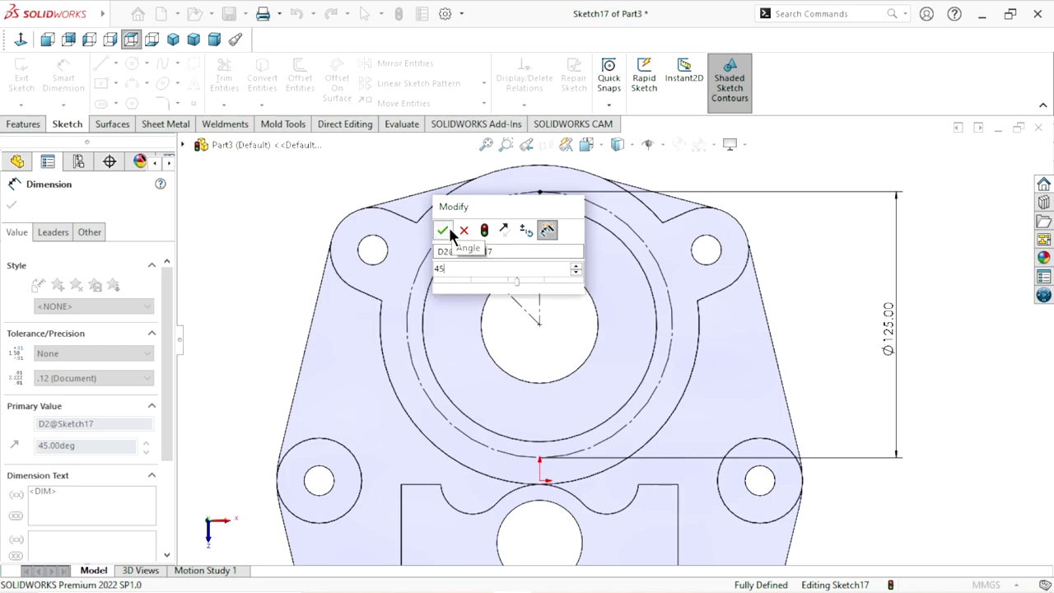
pyautogui.click(446, 231)
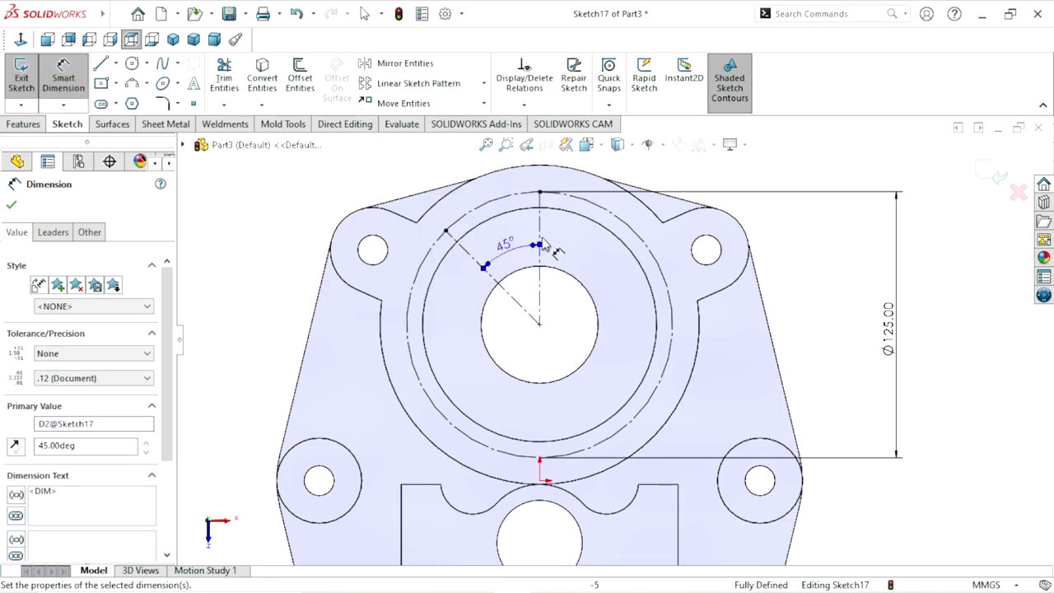
pyautogui.scroll(2, 550, 246)
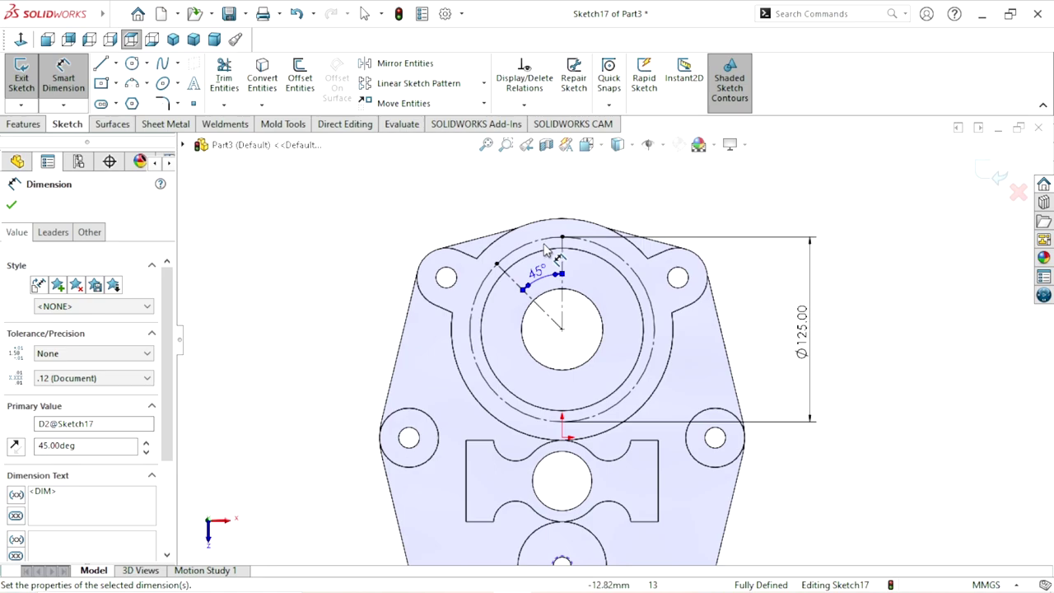
pyautogui.click(984, 181)
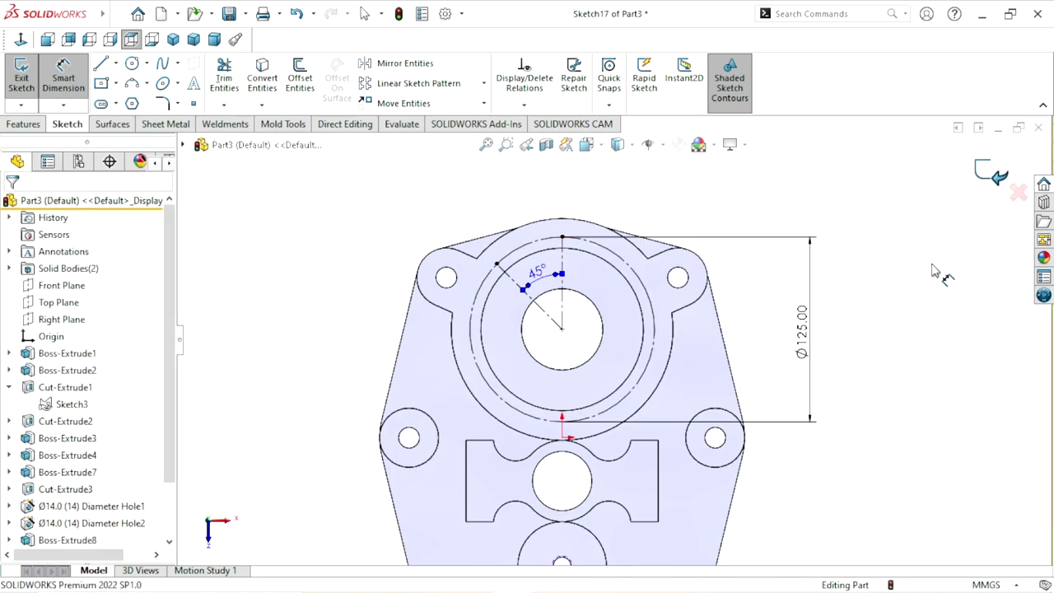
# - On the top boss flange face, set up a tapped hole of size M14x1.5 with Through All
pyautogui.click(628, 257)
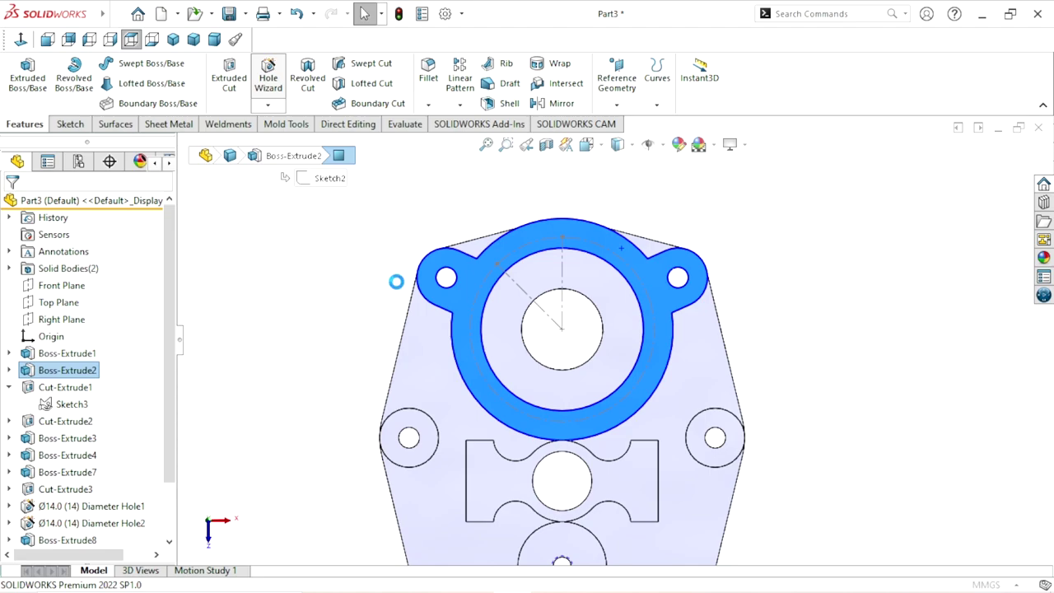
pyautogui.click(619, 301)
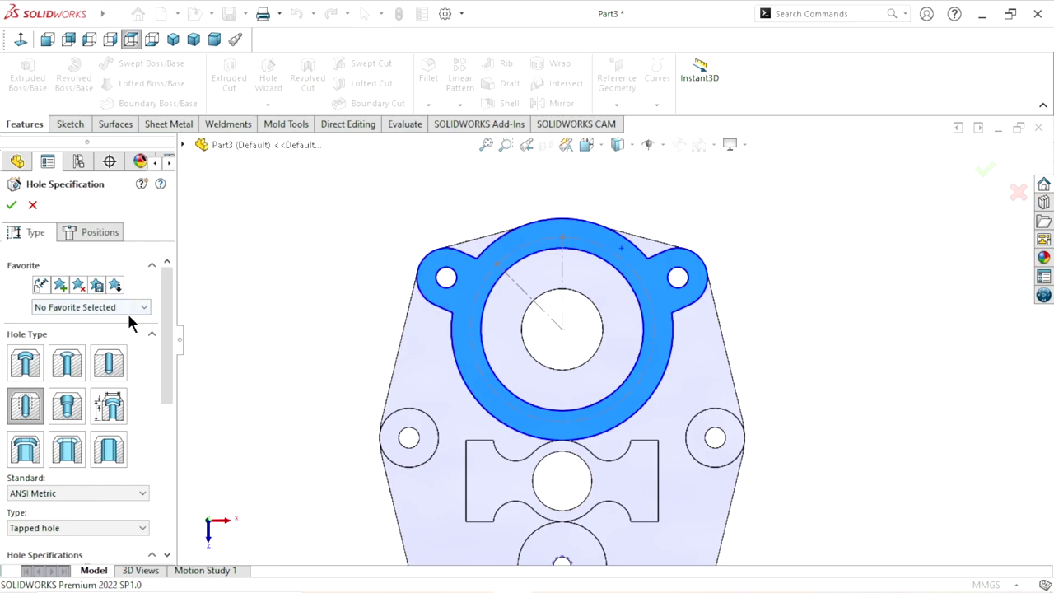
pyautogui.moveTo(162, 347); pyautogui.dragTo(170, 428)
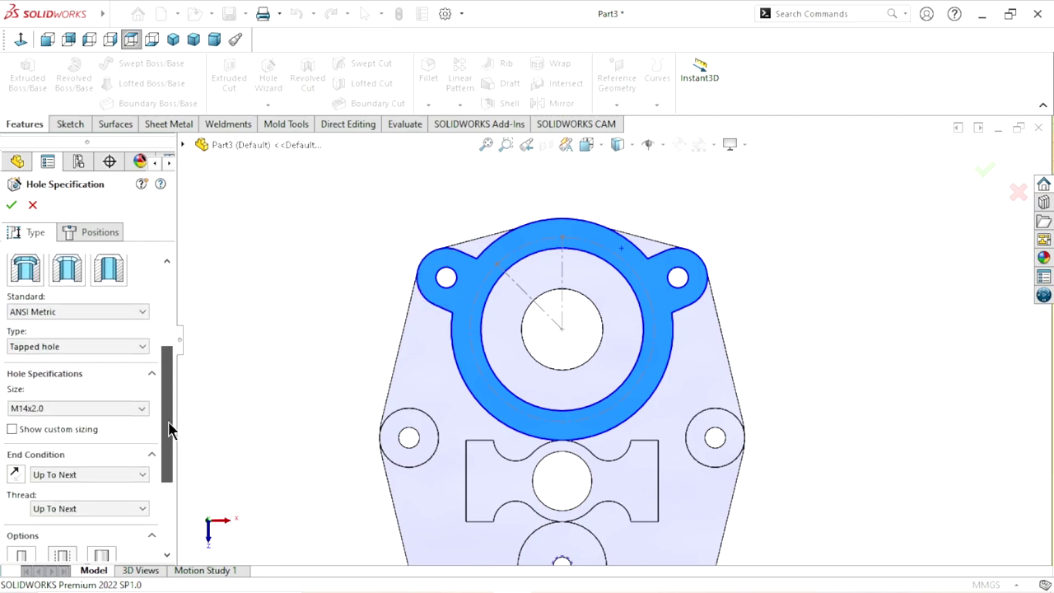
pyautogui.scroll(-1, 169, 362)
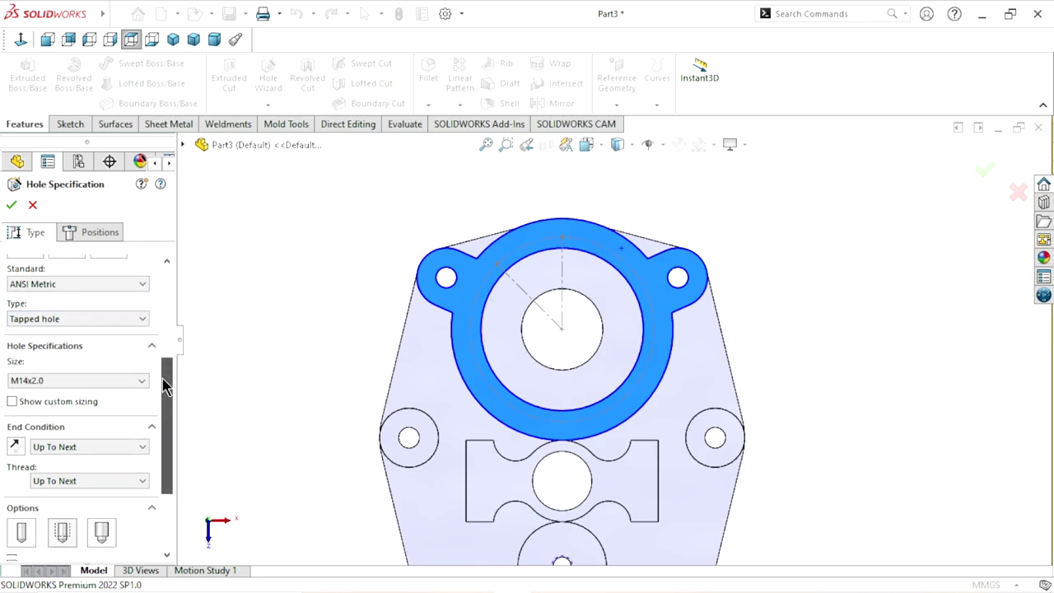
pyautogui.scroll(-2, 156, 355)
pyautogui.click(129, 334)
pyautogui.scroll(1, 82, 369)
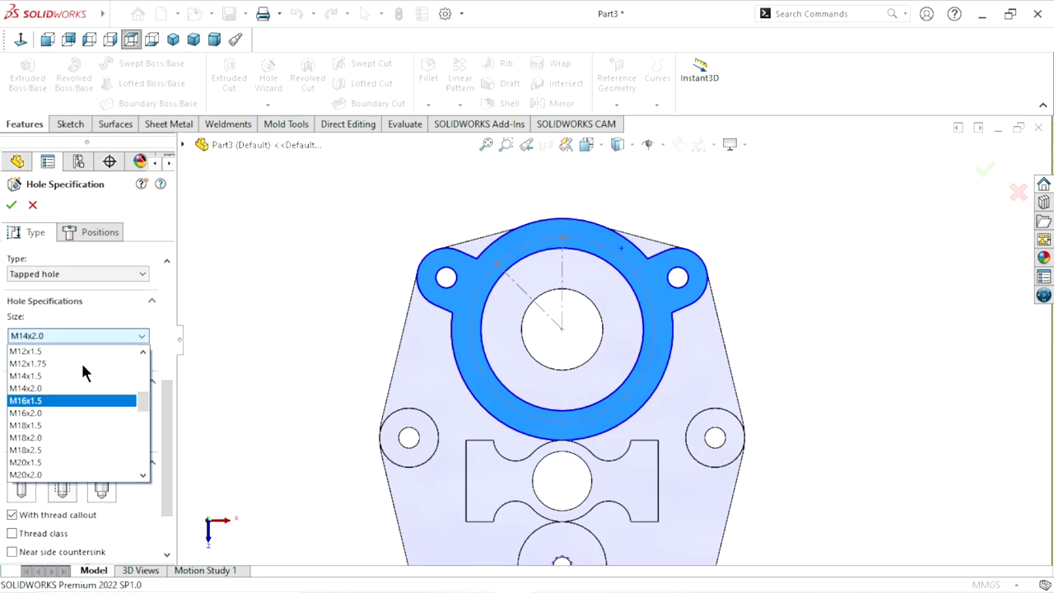
pyautogui.click(65, 372)
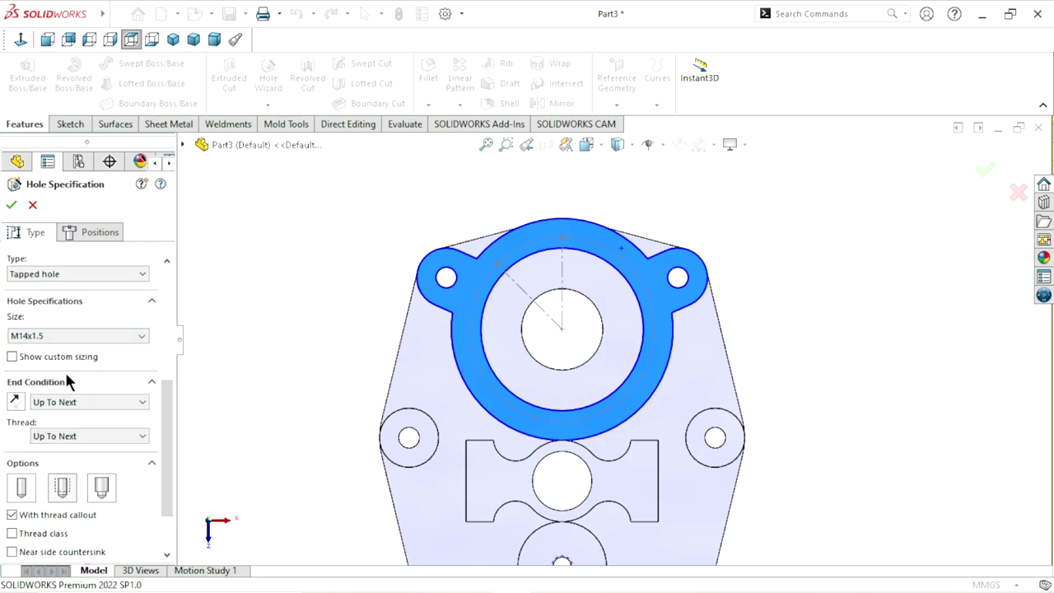
pyautogui.click(110, 404)
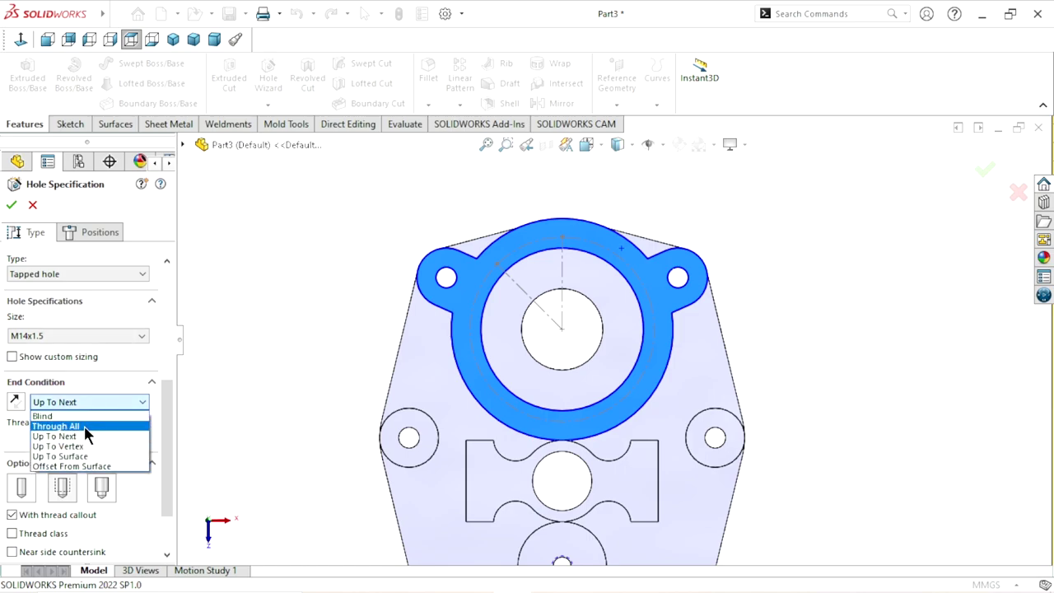
pyautogui.click(84, 425)
# - Position the tapped hole at the 45° centerline's end on the Ø125 circle and confirm
pyautogui.click(99, 232)
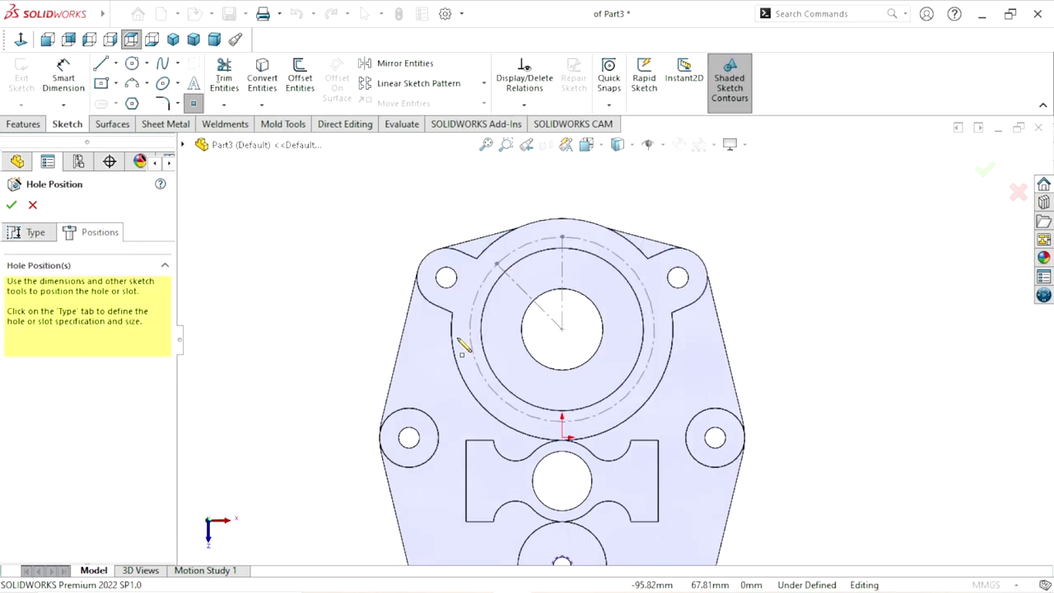
pyautogui.click(496, 263)
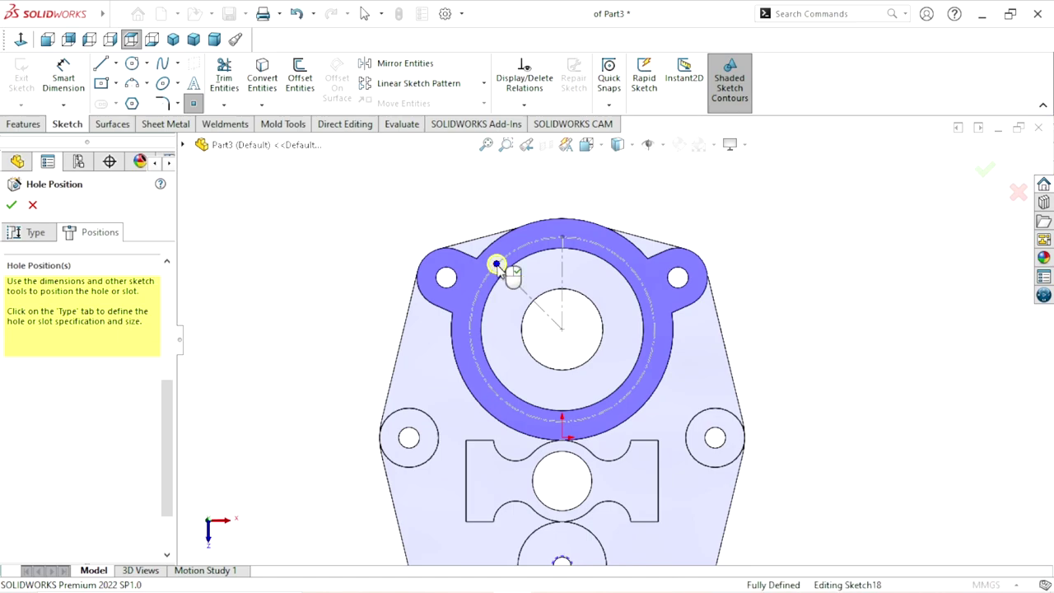
pyautogui.click(11, 205)
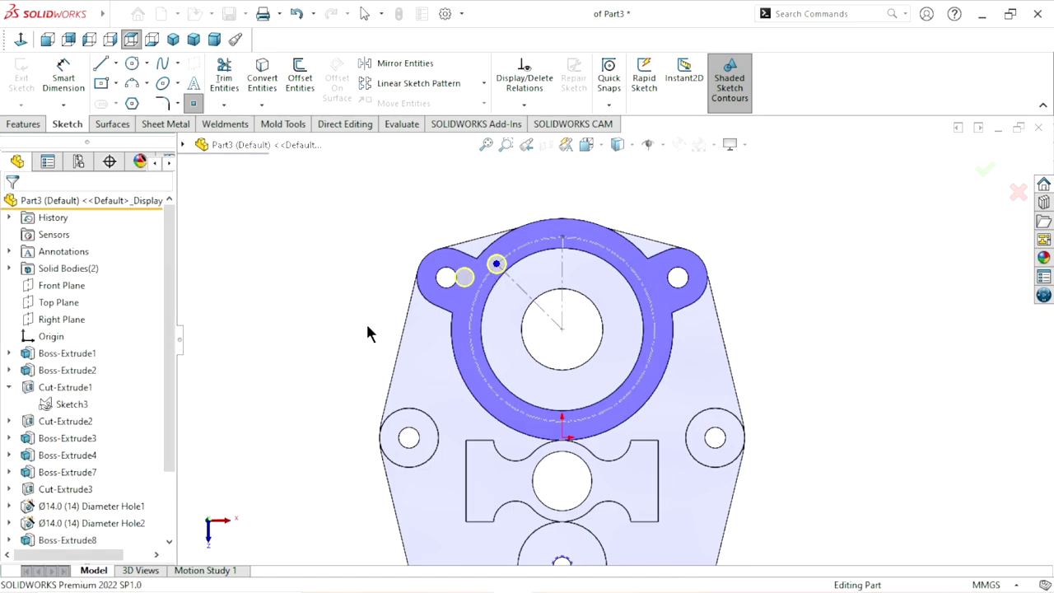
# - Orbit the part, hide Sketch17, and zoom in to inspect the tapped hole
pyautogui.moveTo(328, 356); pyautogui.dragTo(366, 271, button='middle')
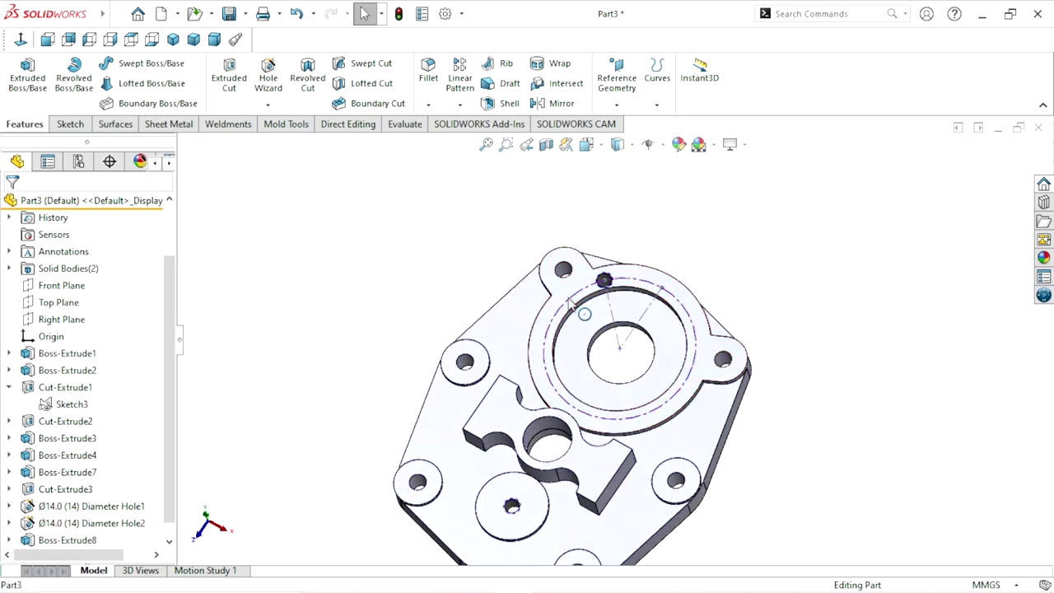
pyautogui.click(584, 310)
pyautogui.click(628, 250)
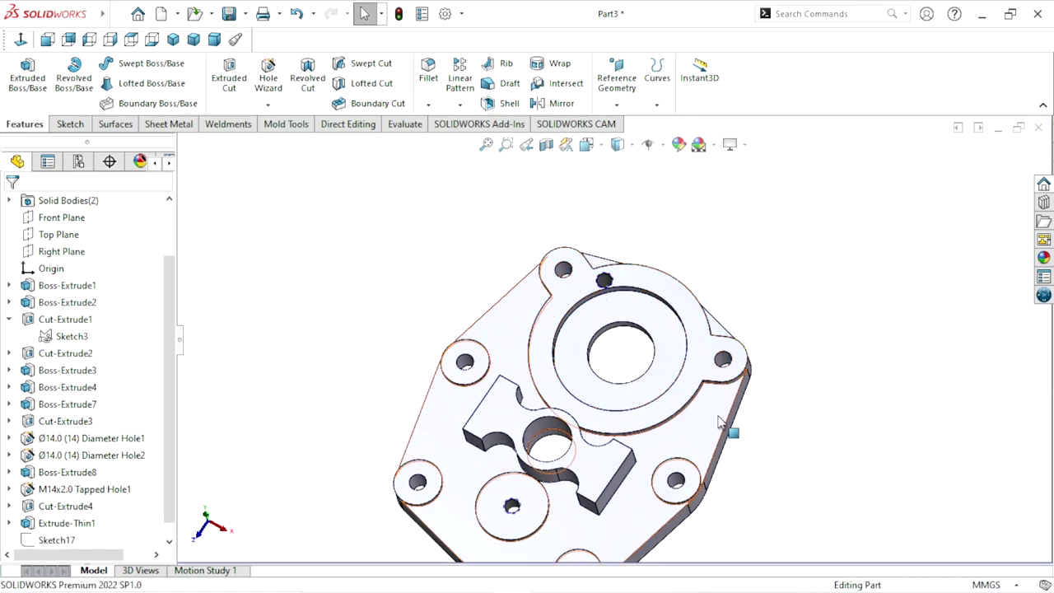
pyautogui.scroll(3, 659, 354)
pyautogui.scroll(-3, 656, 356)
pyautogui.scroll(-2, 593, 353)
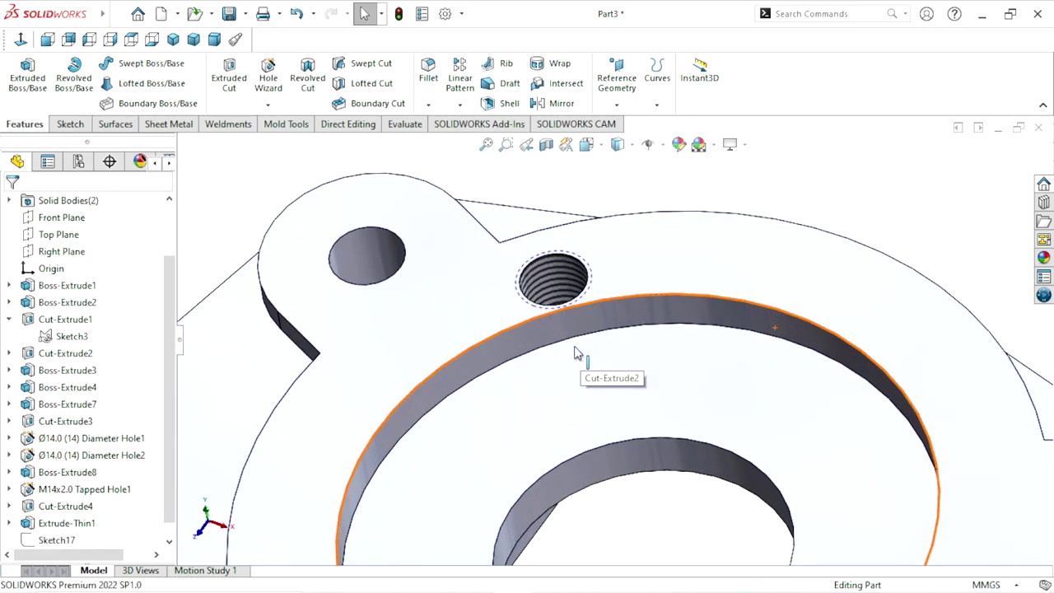
pyautogui.scroll(2, 574, 353)
pyautogui.scroll(2, 581, 369)
pyautogui.scroll(-1, 718, 420)
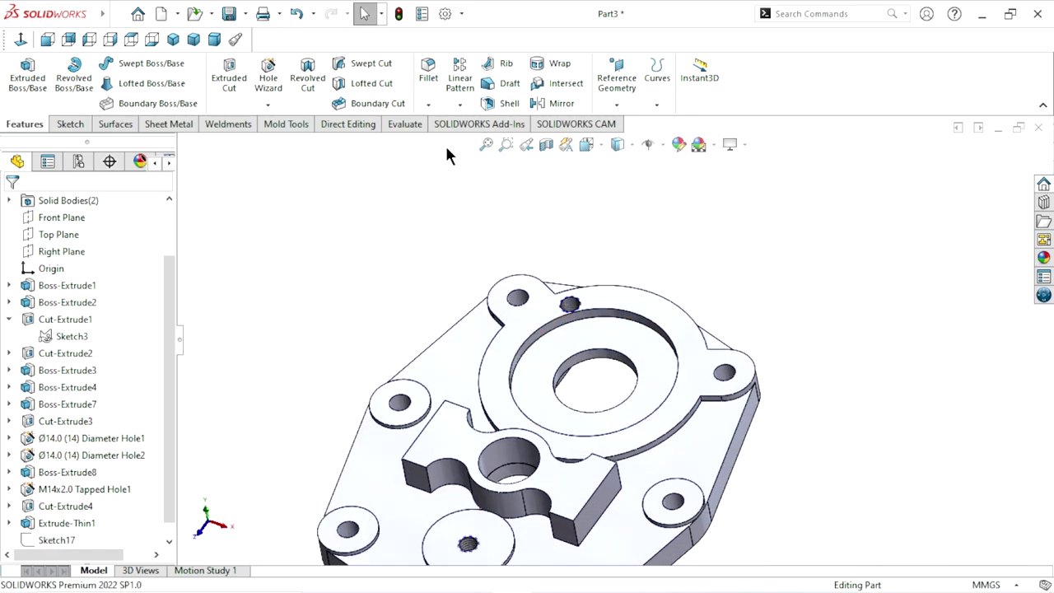
# - Start a Circular Pattern (360°, 4 instances) and expand the flyout FeatureManager tree
pyautogui.click(458, 112)
pyautogui.click(467, 131)
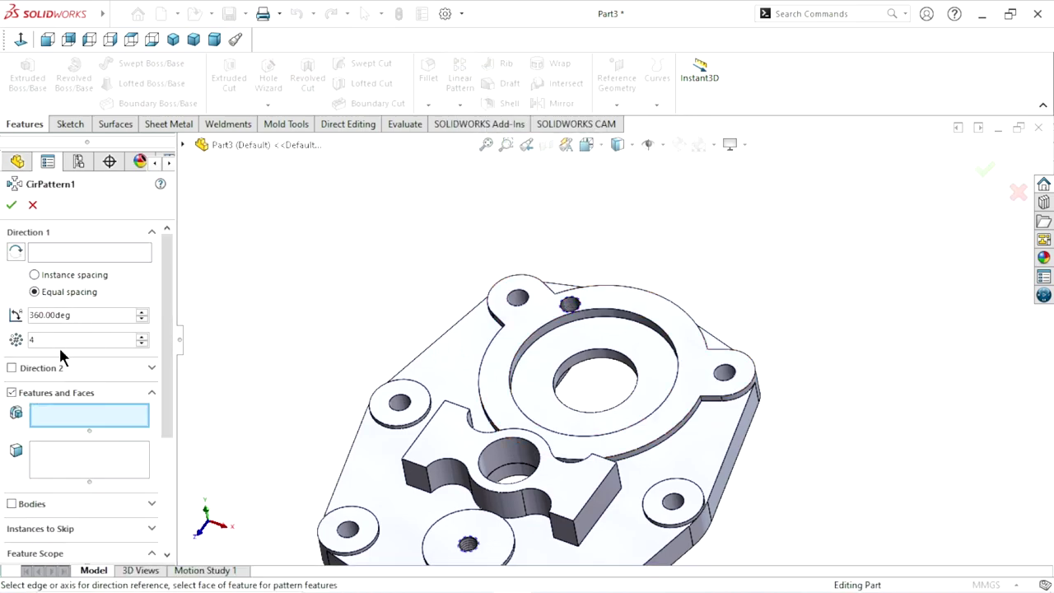
pyautogui.scroll(3, 560, 247)
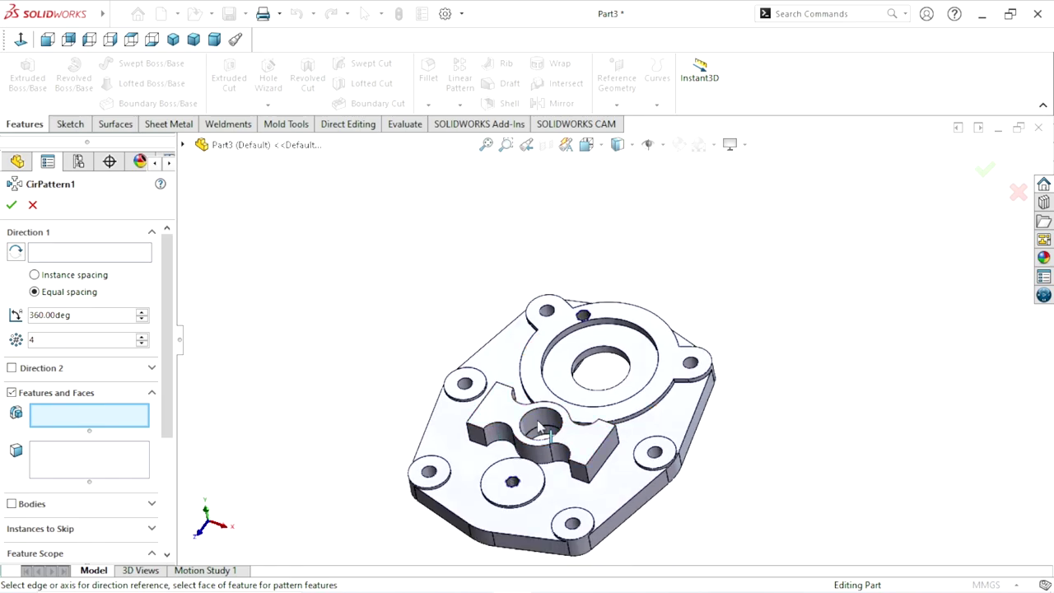
pyautogui.scroll(-3, 571, 399)
pyautogui.moveTo(571, 399)
pyautogui.mouseDown(button='middle')
pyautogui.moveTo(588, 430)
pyautogui.moveTo(365, 400)
pyautogui.mouseUp(button='middle')
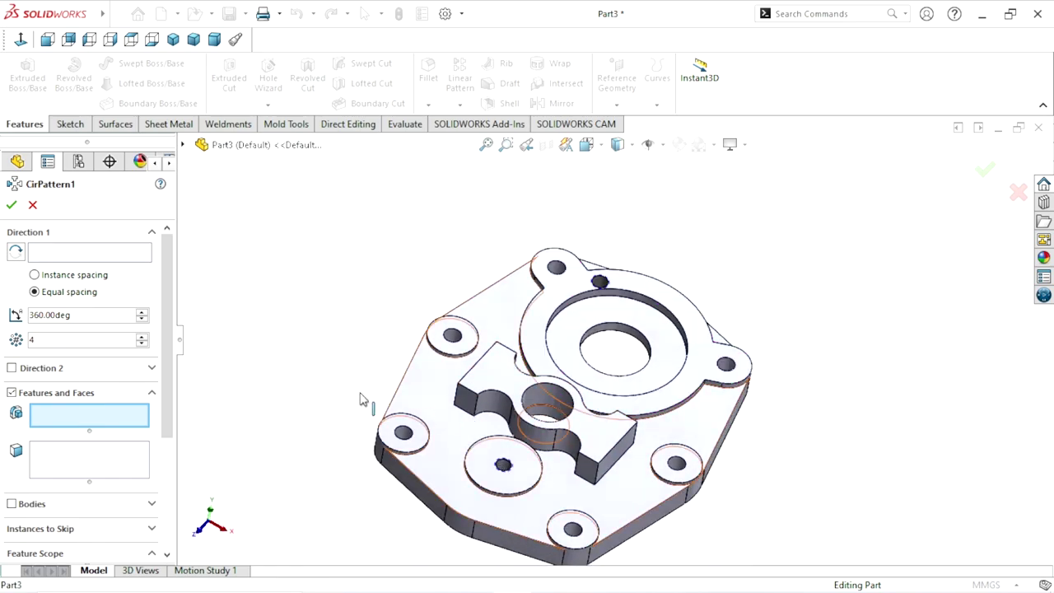
pyautogui.click(183, 146)
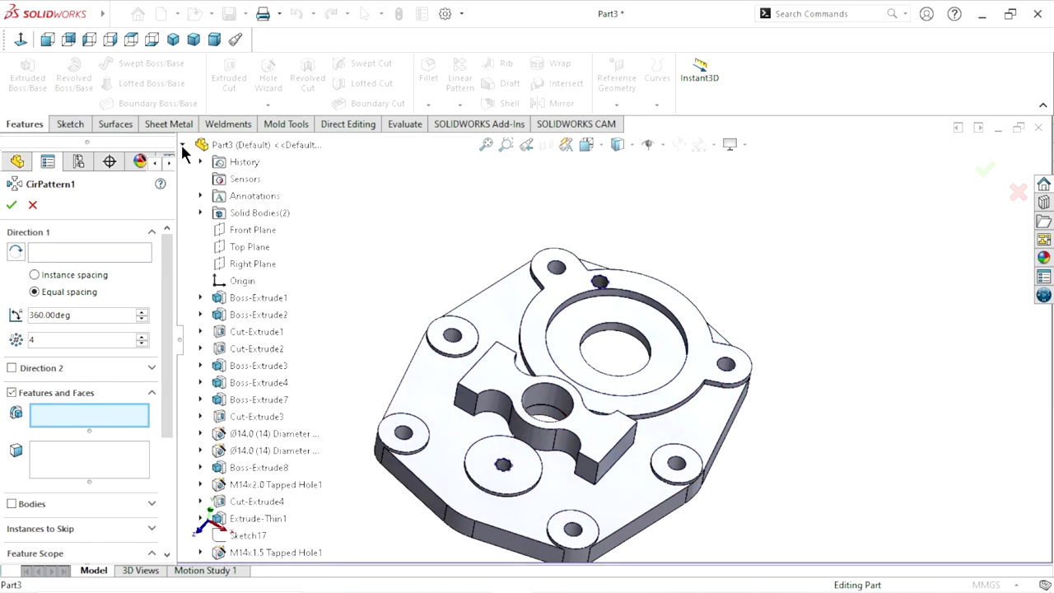
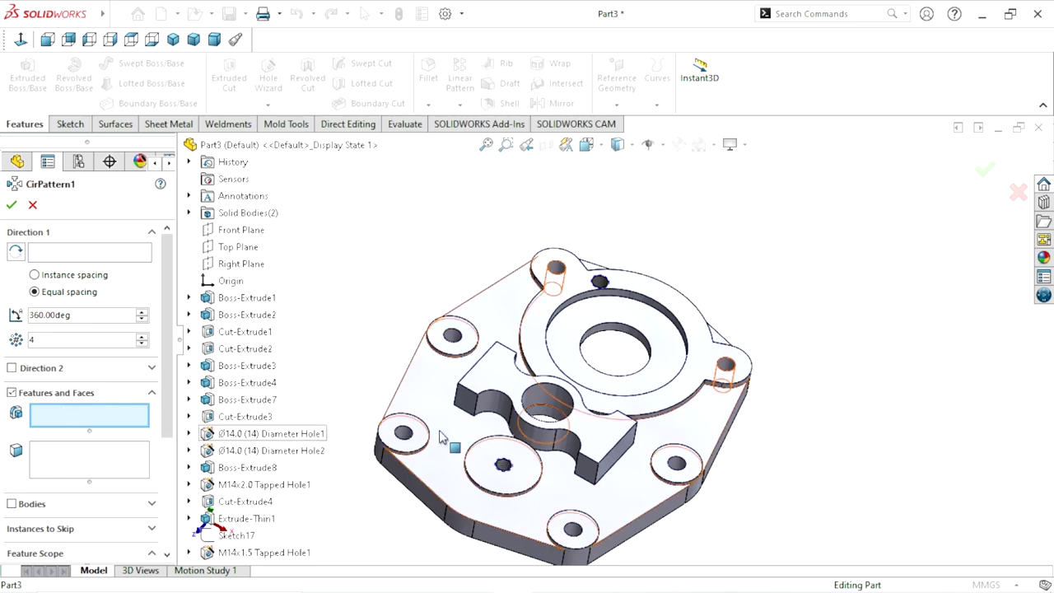
# - Set the central ring face as the Direction 1 axis of the circular pattern
pyautogui.press('f')
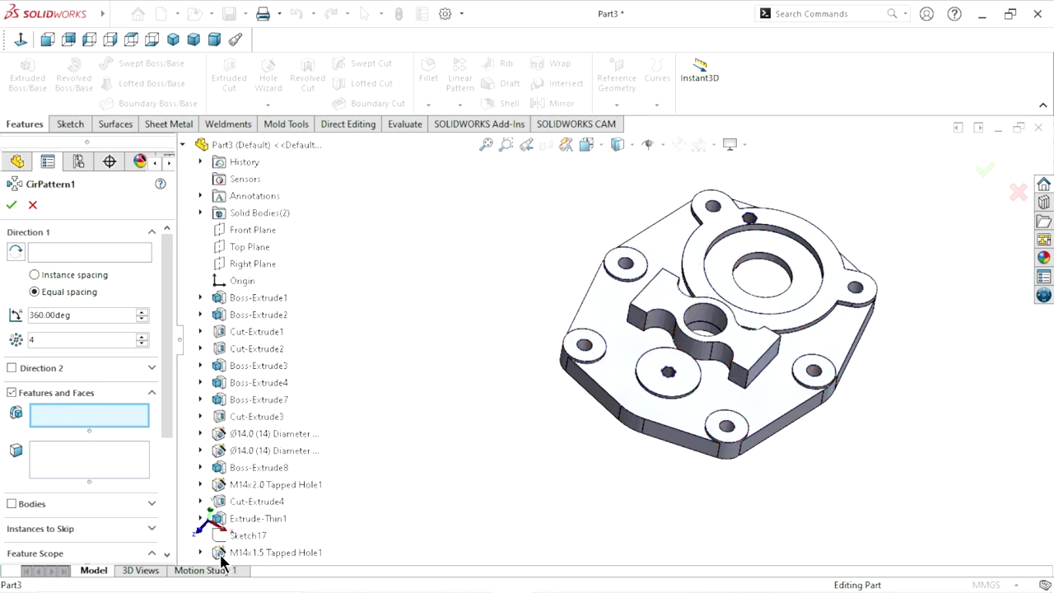
pyautogui.press('f')
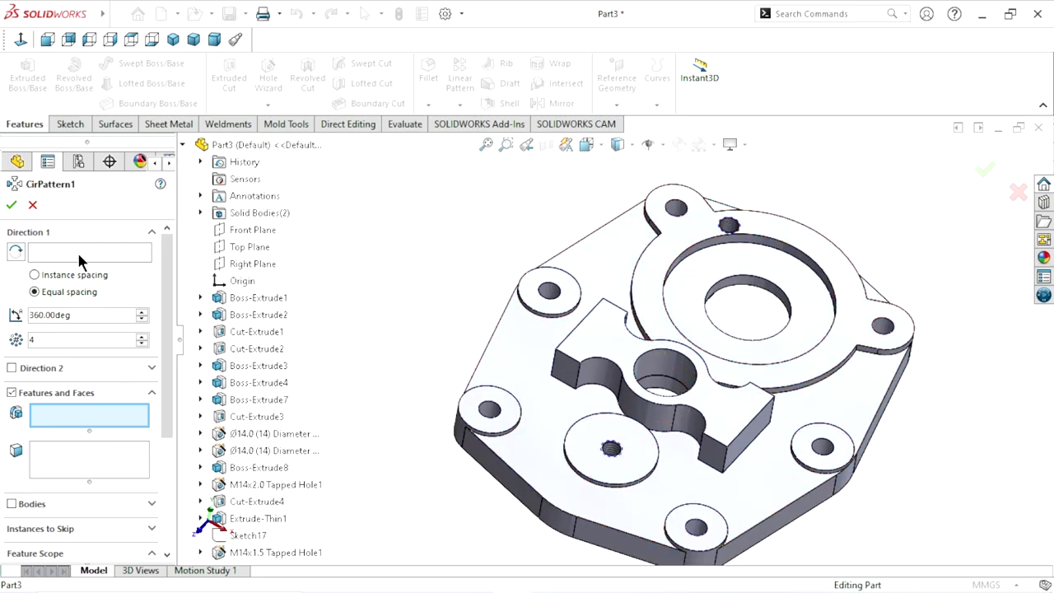
pyautogui.click(79, 255)
pyautogui.scroll(-3, 749, 288)
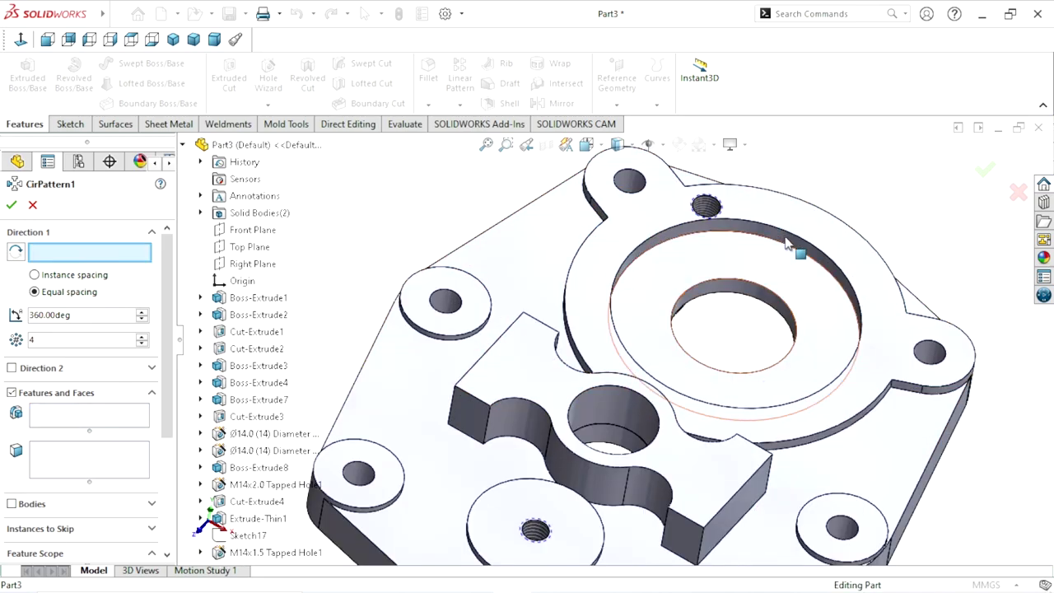
pyautogui.click(789, 234)
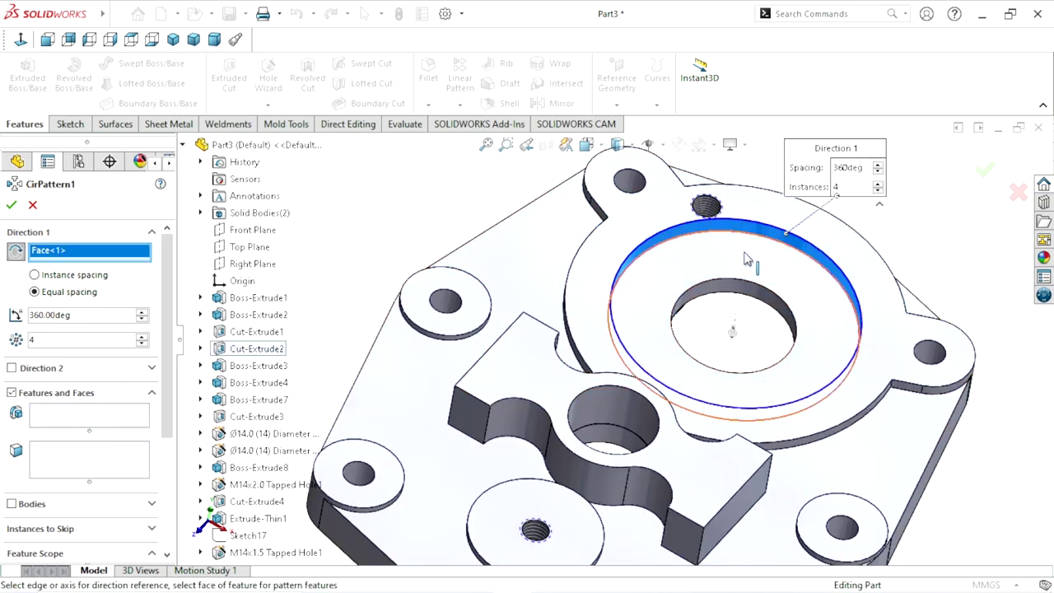
# - Pattern M14x1.5 Tapped Hole1 as 4 instances over 360° and confirm
pyautogui.click(43, 428)
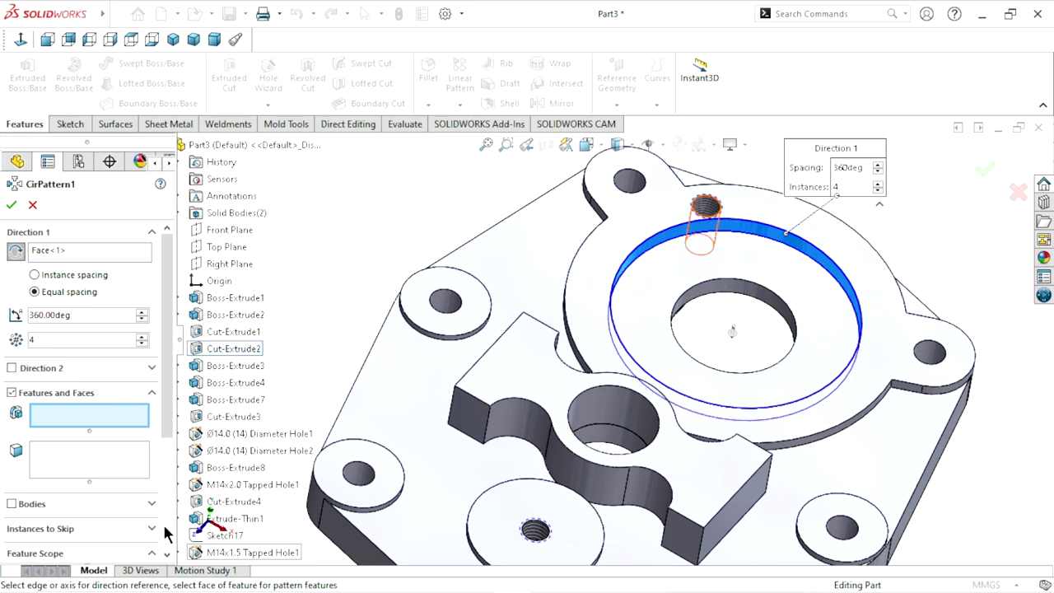
pyautogui.scroll(3, 738, 273)
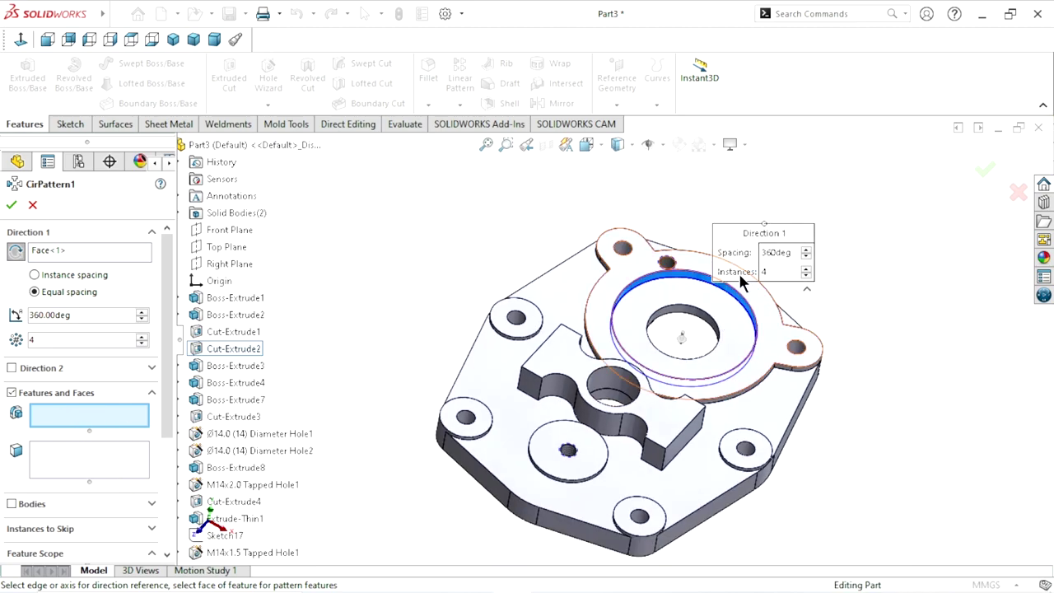
pyautogui.scroll(-2, 638, 284)
pyautogui.scroll(-3, 638, 284)
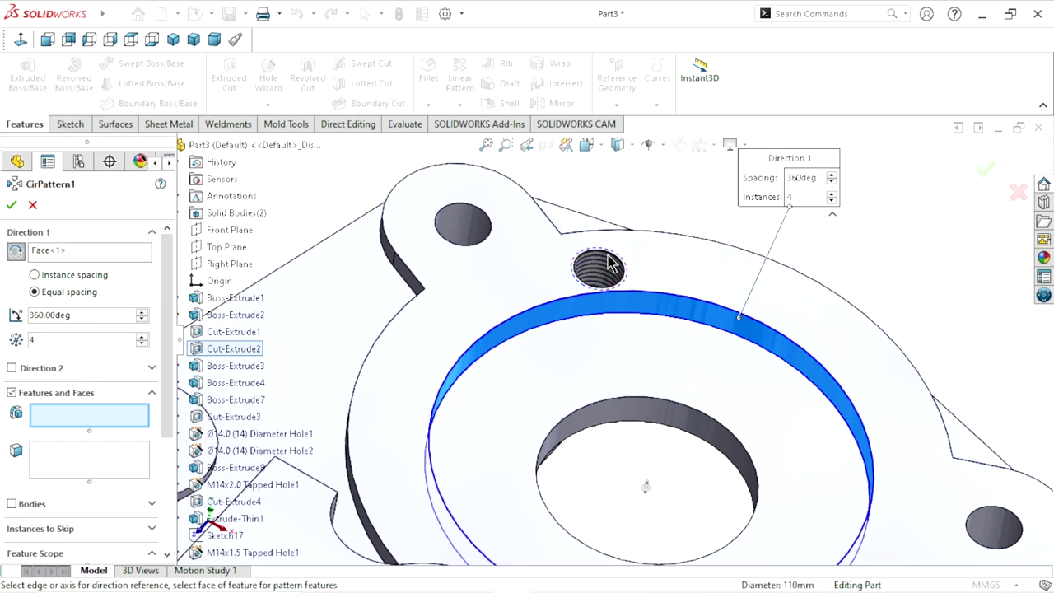
pyautogui.click(606, 267)
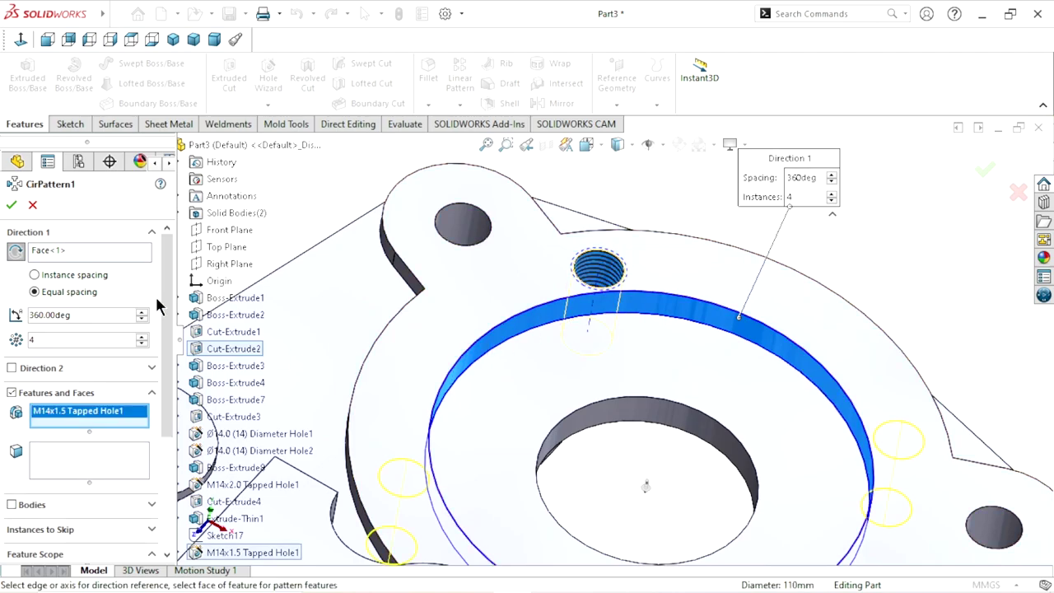
pyautogui.scroll(3, 577, 401)
pyautogui.scroll(-1, 650, 445)
pyautogui.scroll(-1, 651, 445)
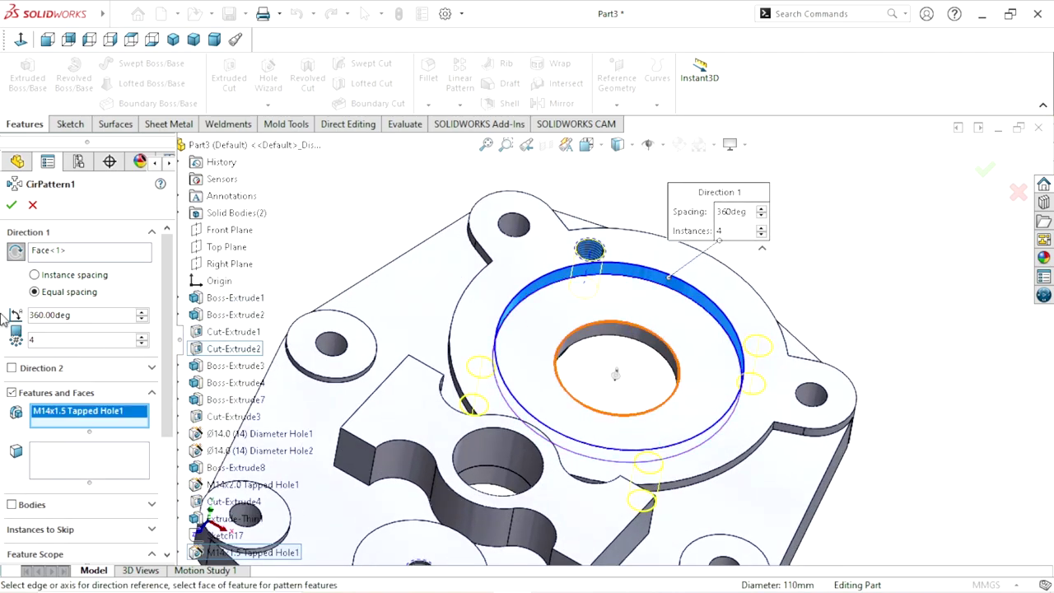
pyautogui.click(12, 204)
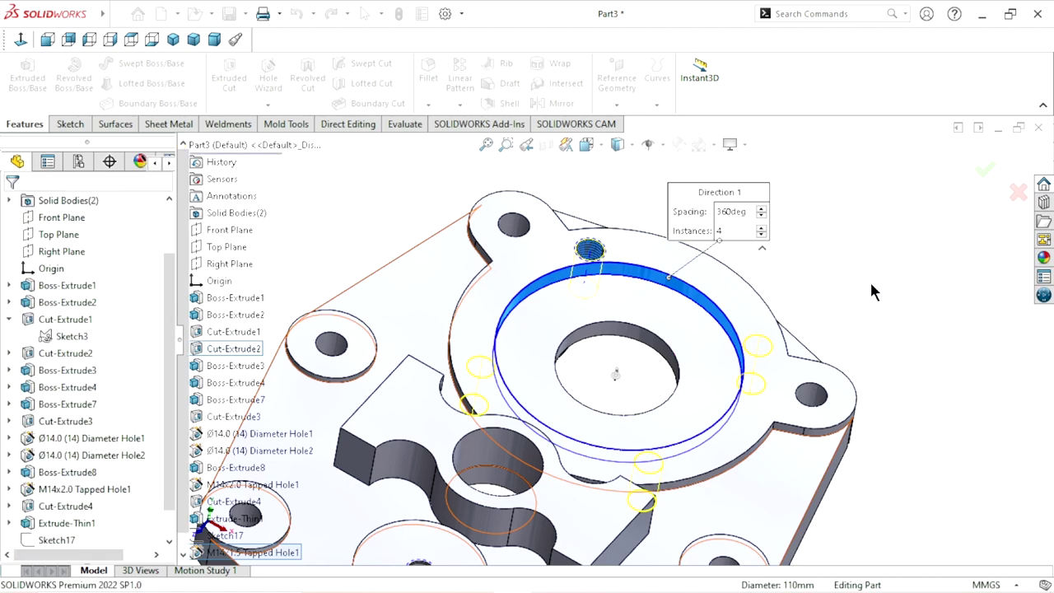
# - Zoom and orbit to inspect the four patterned M14x1.5 tapped holes
pyautogui.scroll(-2, 661, 456)
pyautogui.scroll(-2, 653, 475)
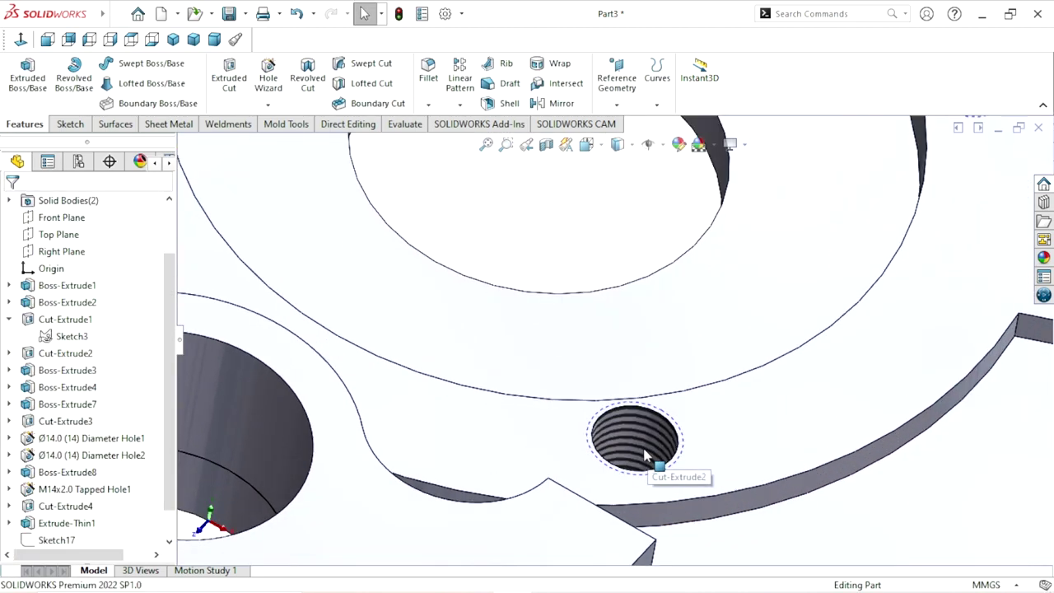
pyautogui.scroll(2, 622, 437)
pyautogui.scroll(3, 622, 437)
pyautogui.moveTo(599, 418)
pyautogui.mouseDown(button='middle')
pyautogui.moveTo(546, 513)
pyautogui.moveTo(541, 376)
pyautogui.moveTo(571, 396)
pyautogui.mouseUp(button='middle')
pyautogui.scroll(1, 570, 396)
pyautogui.scroll(2, 581, 368)
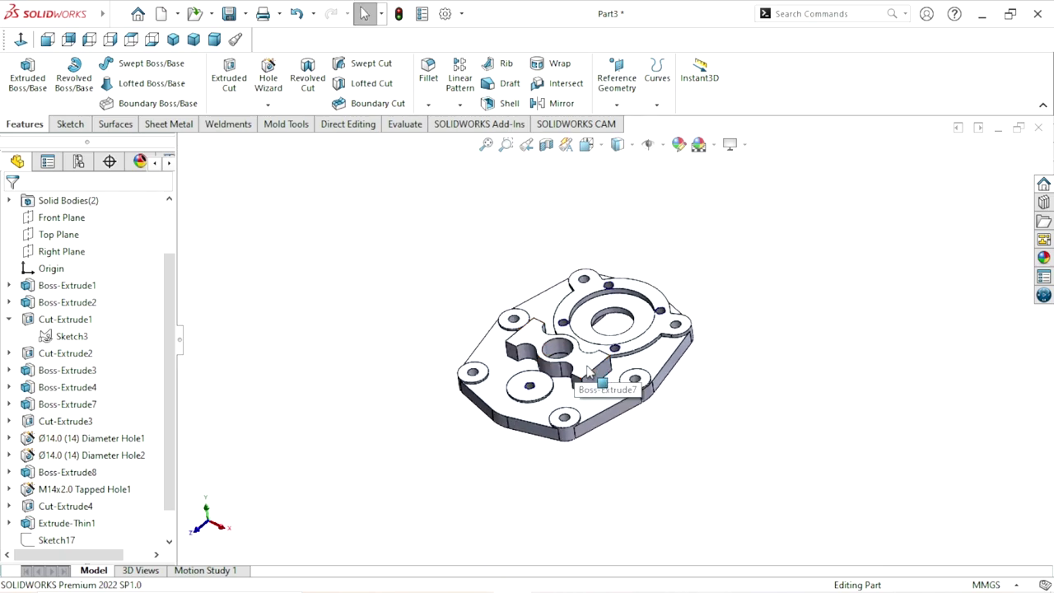
pyautogui.scroll(2, 591, 360)
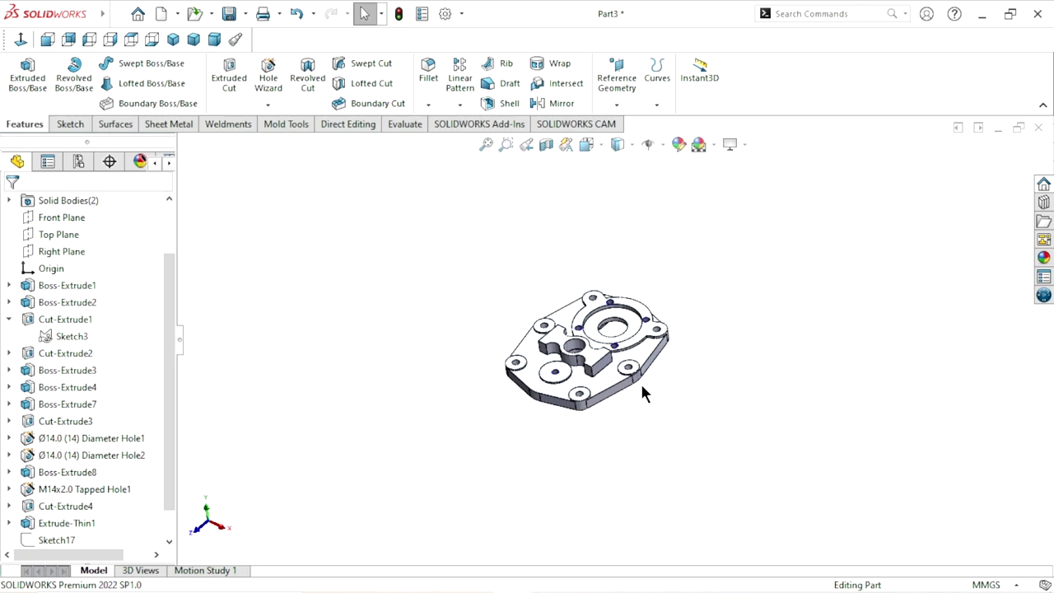
# - Turn the plate edge-on toward its underside with the long slots
pyautogui.scroll(-2, 640, 394)
pyautogui.scroll(-3, 659, 379)
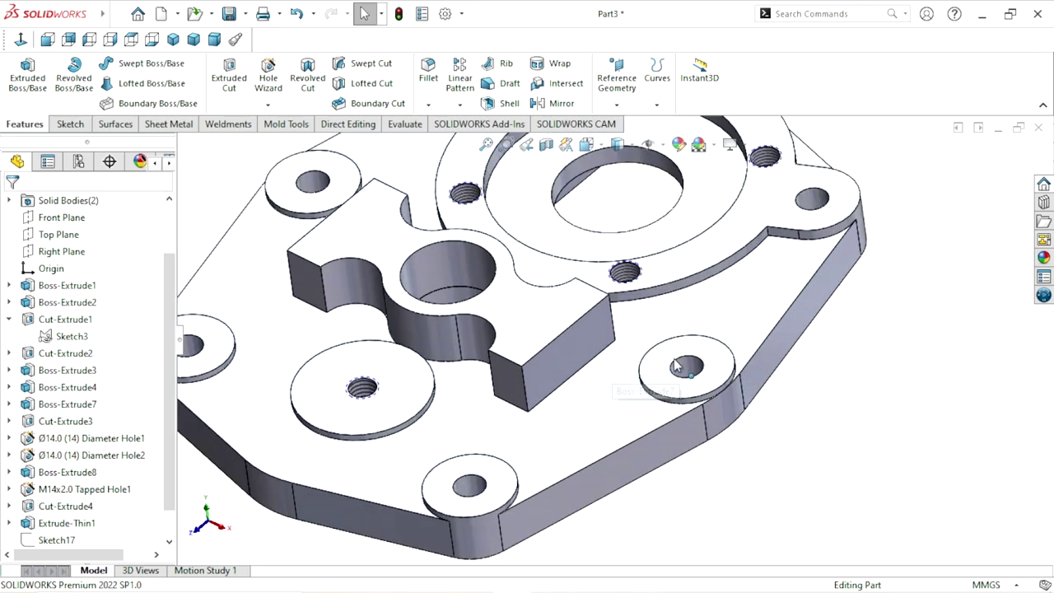
pyautogui.scroll(5, 708, 358)
pyautogui.moveTo(748, 346)
pyautogui.mouseDown(button='middle')
pyautogui.moveTo(514, 342)
pyautogui.moveTo(639, 393)
pyautogui.mouseUp(button='middle')
pyautogui.scroll(-3, 631, 396)
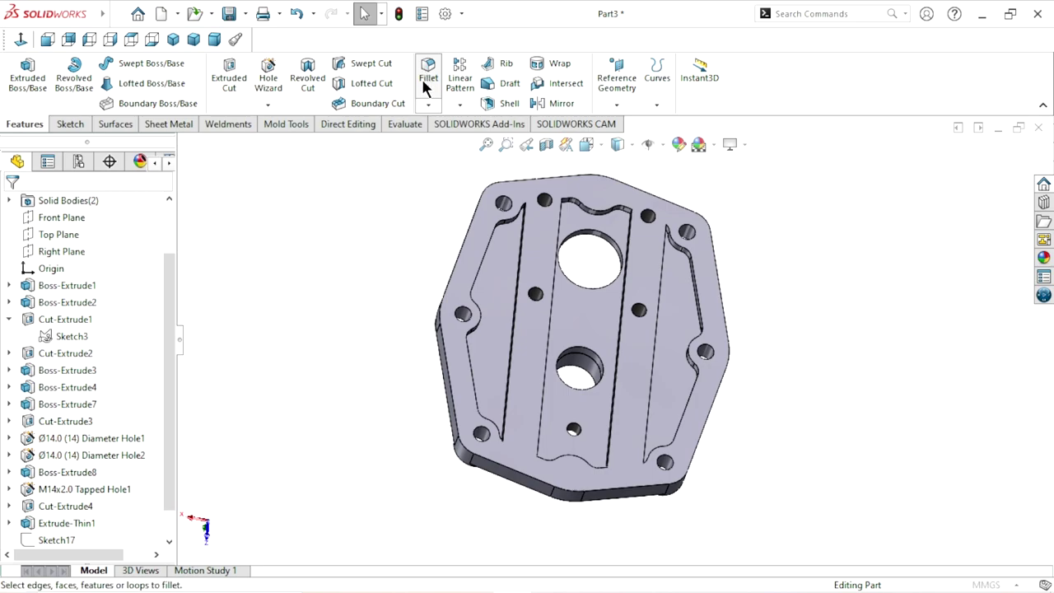
# - Start a 7 mm fillet and pick the first underside slot edge
pyautogui.click(424, 82)
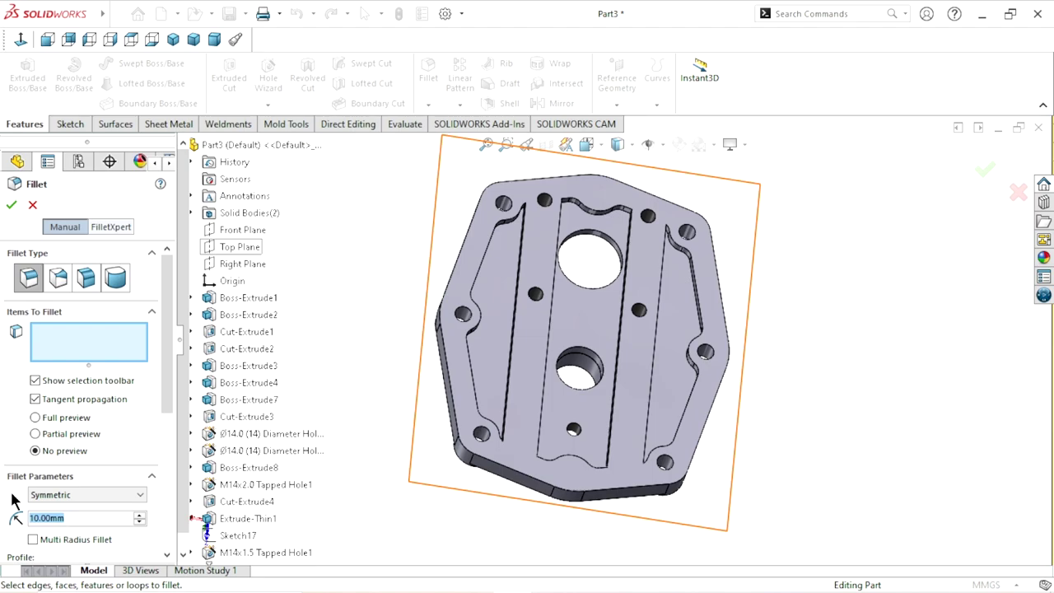
pyautogui.write('7')
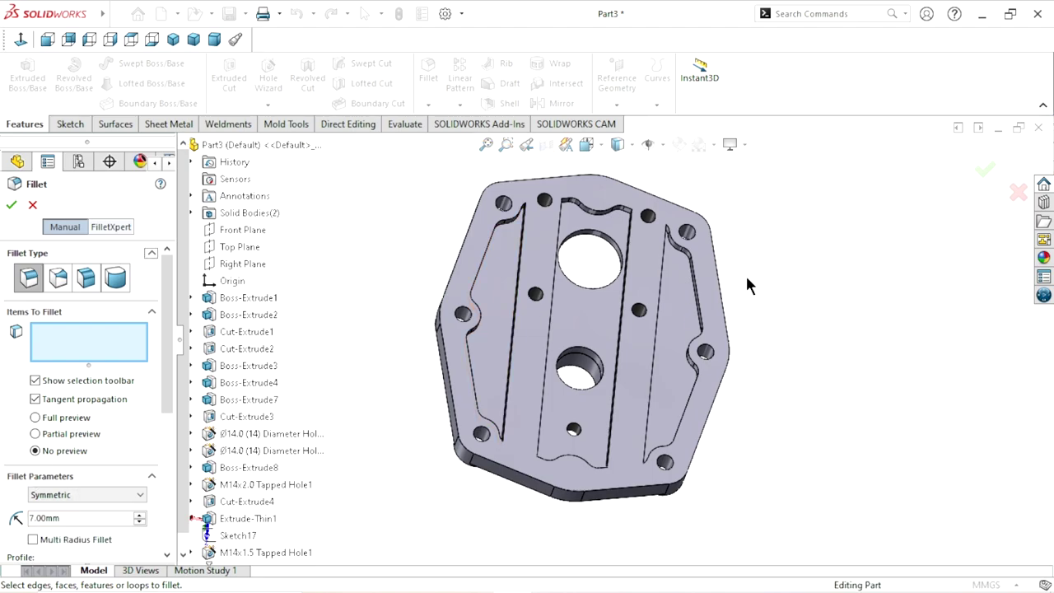
pyautogui.moveTo(623, 301)
pyautogui.mouseDown(button='middle')
pyautogui.moveTo(560, 229)
pyautogui.moveTo(493, 316)
pyautogui.mouseUp(button='middle')
pyautogui.scroll(-5, 493, 308)
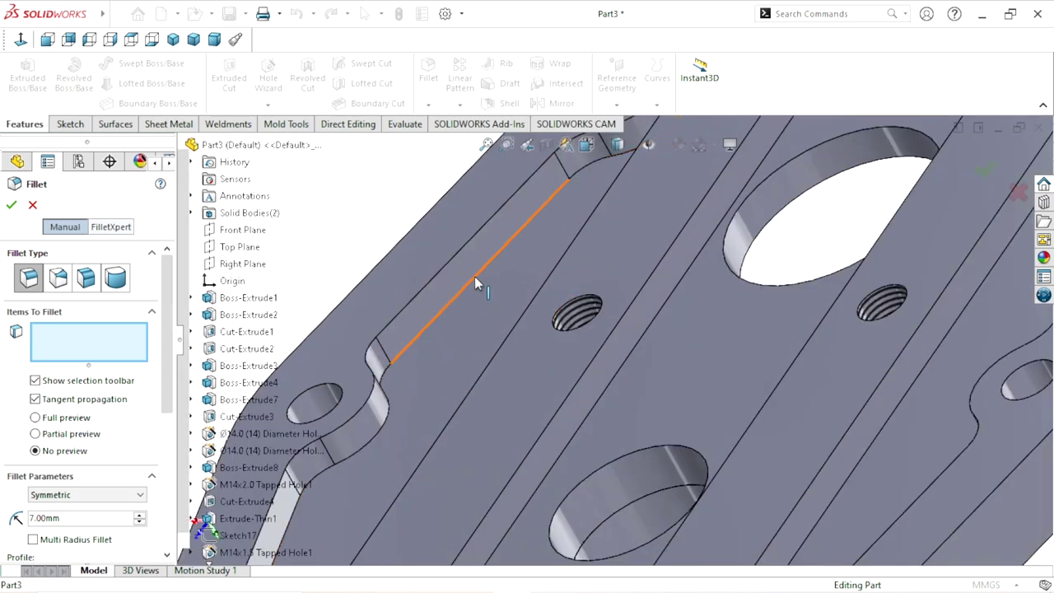
pyautogui.click(476, 280)
# - Add the adjacent long slot edge and edges of the opposite slot to the fillet
pyautogui.scroll(3, 572, 378)
pyautogui.scroll(2, 554, 391)
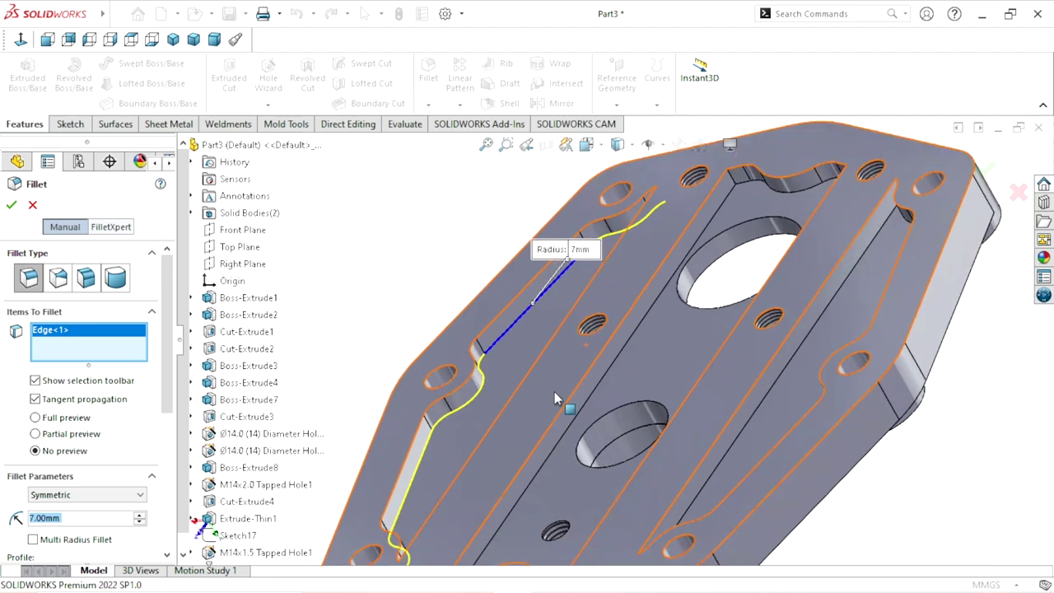
pyautogui.moveTo(554, 391); pyautogui.dragTo(521, 392, button='middle')
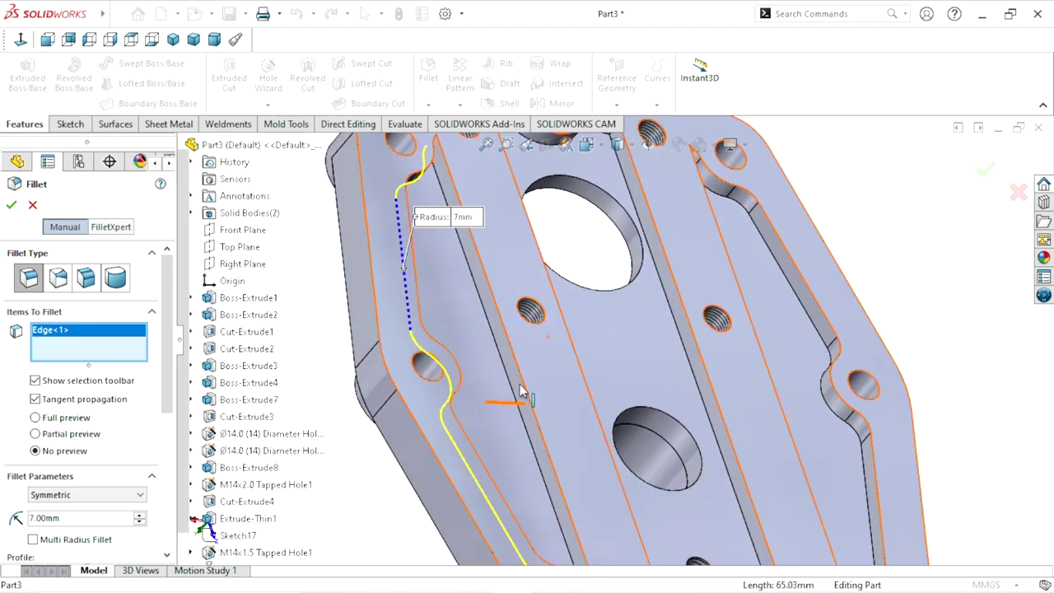
pyautogui.click(513, 395)
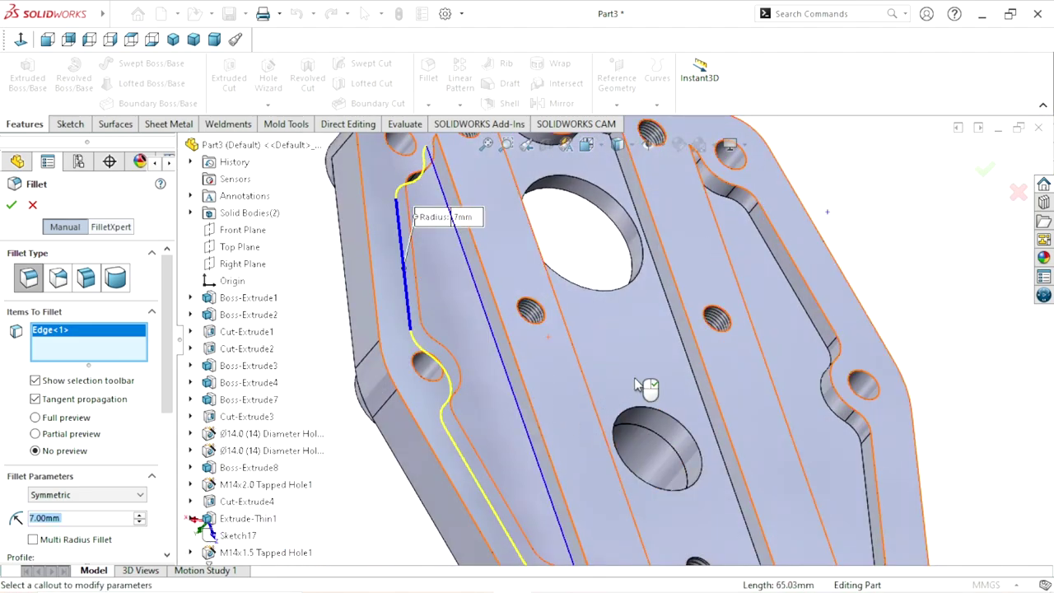
pyautogui.click(677, 404)
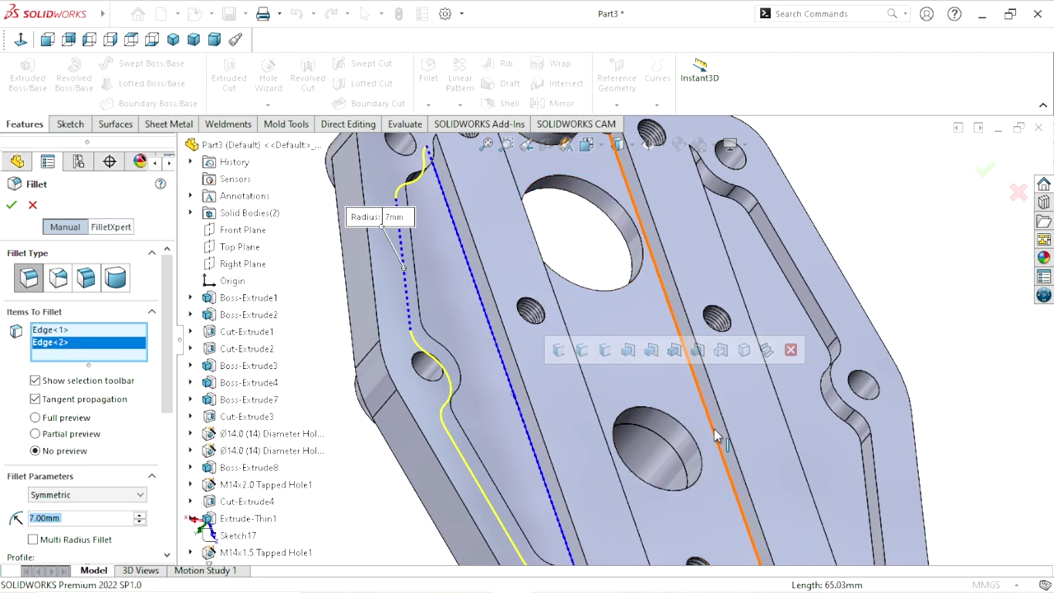
pyautogui.click(788, 286)
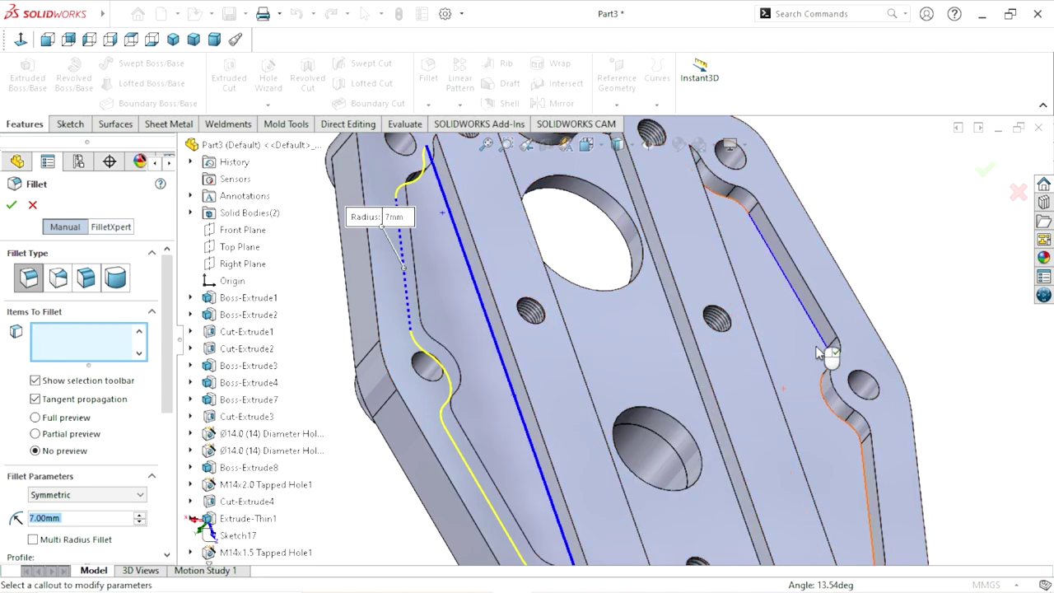
# - Add the right slot's long edge and the curved edge above the large bore
pyautogui.press('f')
pyautogui.moveTo(741, 386); pyautogui.dragTo(692, 359, button='middle')
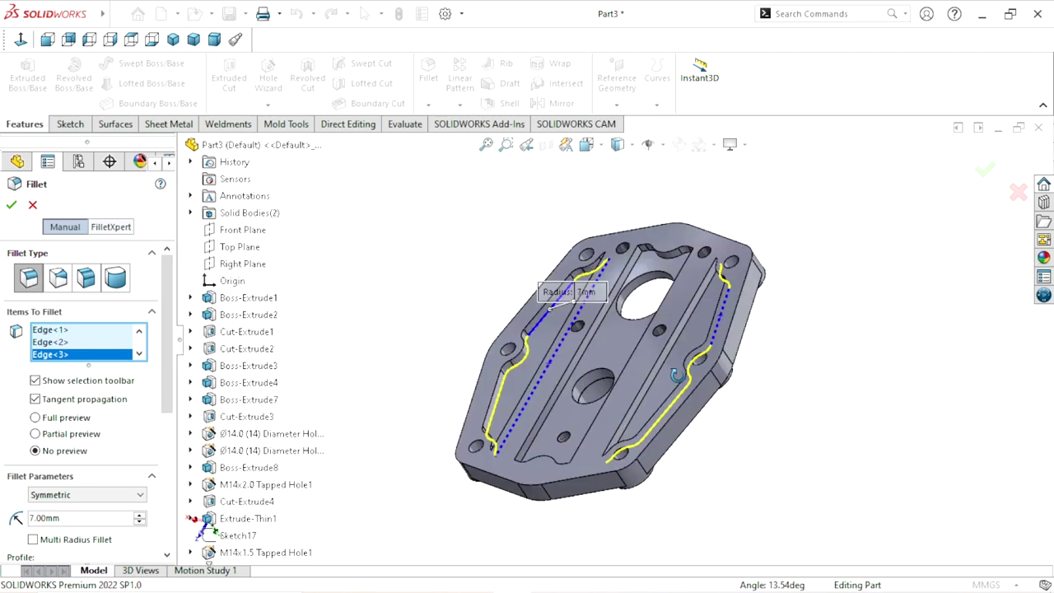
pyautogui.scroll(-5, 691, 360)
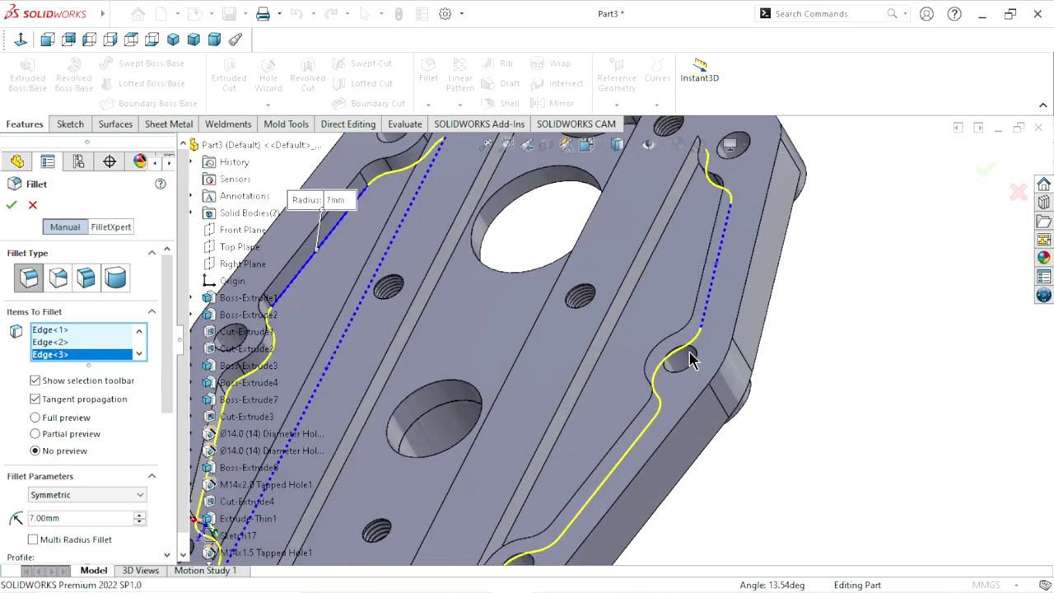
pyautogui.click(629, 299)
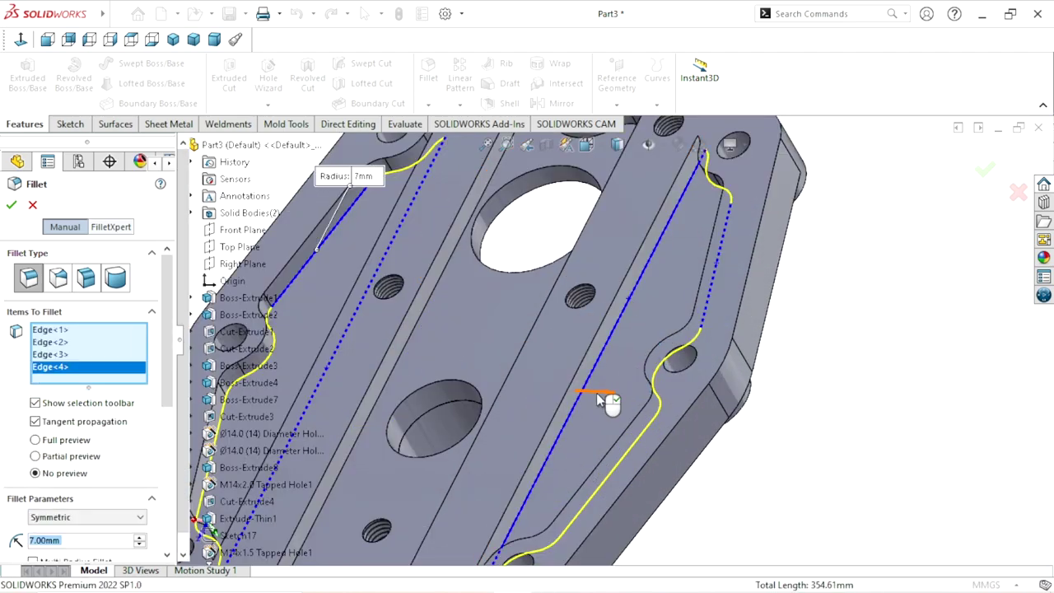
pyautogui.press('f')
pyautogui.moveTo(516, 349)
pyautogui.mouseDown(button='middle')
pyautogui.moveTo(553, 364)
pyautogui.moveTo(586, 354)
pyautogui.mouseUp(button='middle')
pyautogui.scroll(-5, 510, 233)
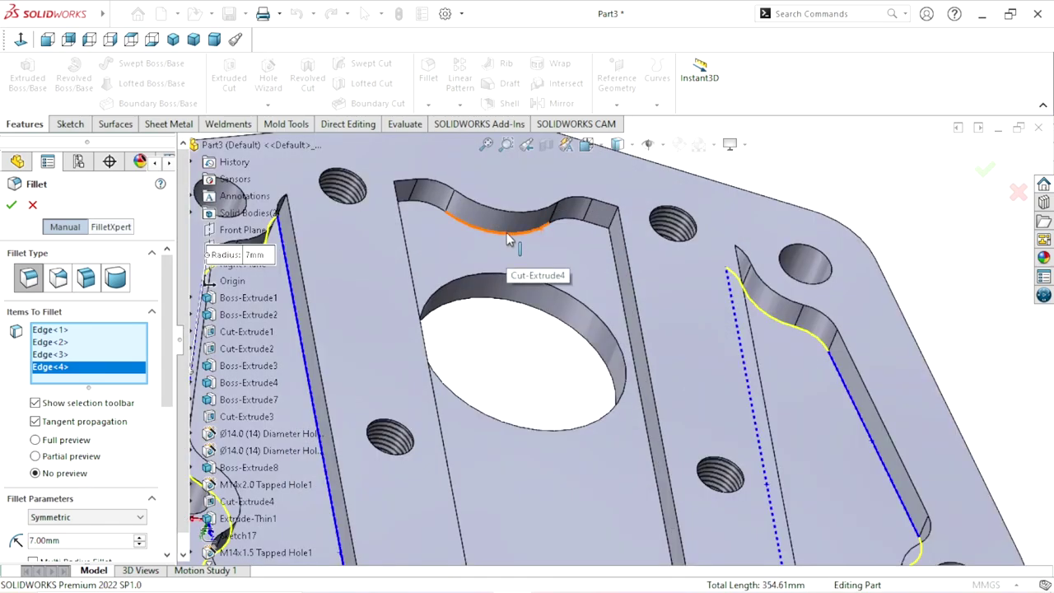
pyautogui.click(506, 233)
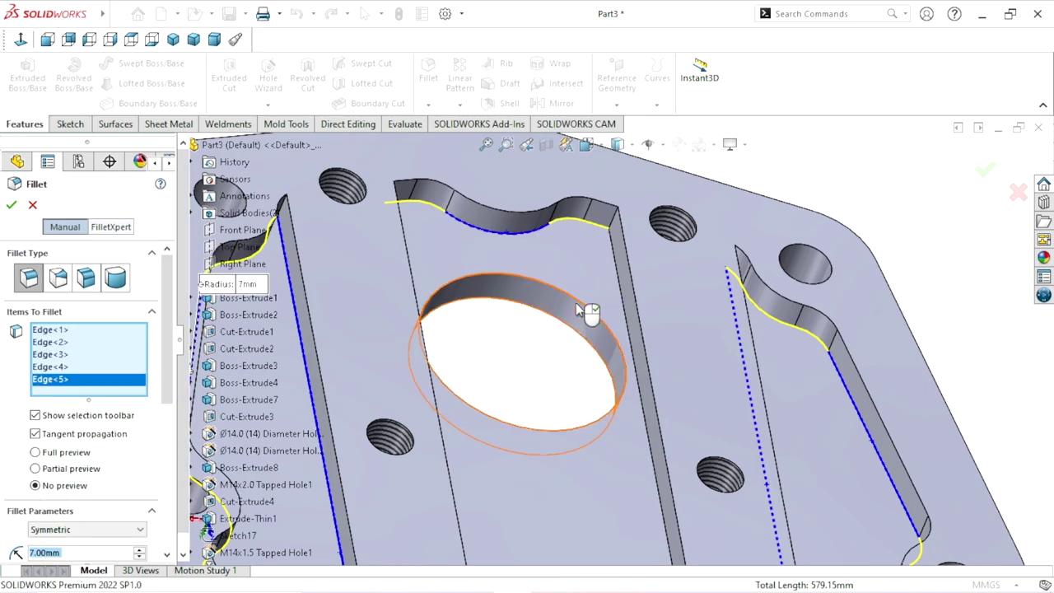
pyautogui.scroll(5, 581, 308)
pyautogui.moveTo(581, 309); pyautogui.dragTo(499, 475, button='middle')
pyautogui.scroll(3, 498, 475)
# - Add the notch edge and another slot edge to the 7 mm fillet
pyautogui.scroll(-2, 575, 421)
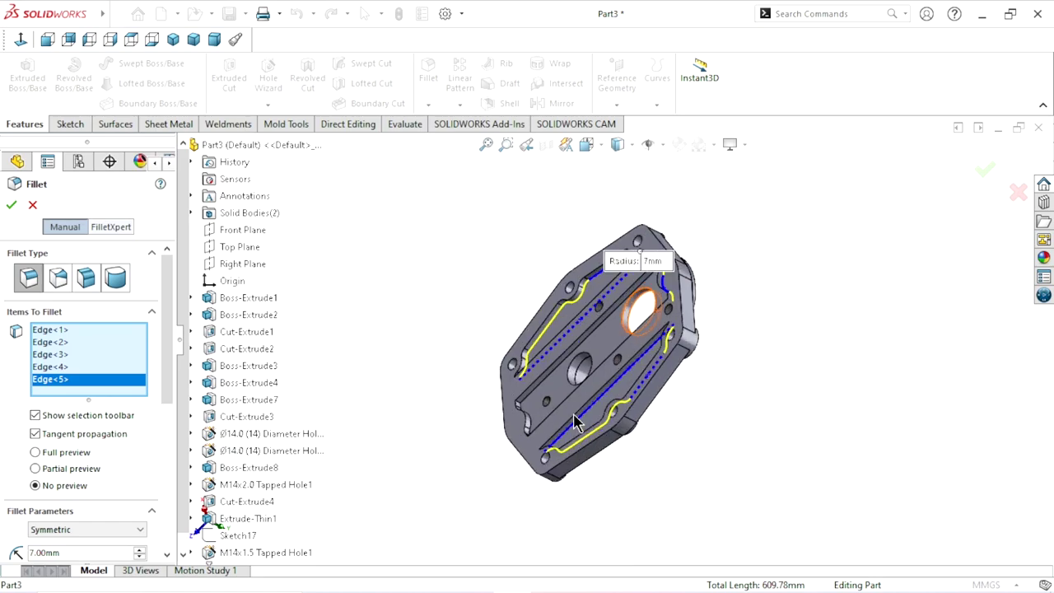
pyautogui.scroll(-5, 574, 421)
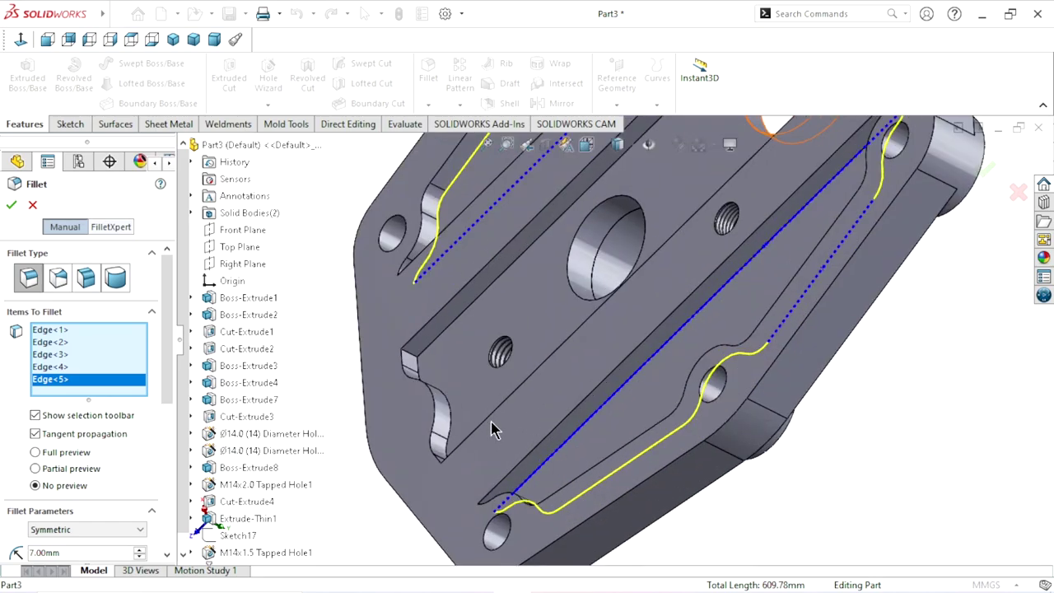
pyautogui.click(449, 408)
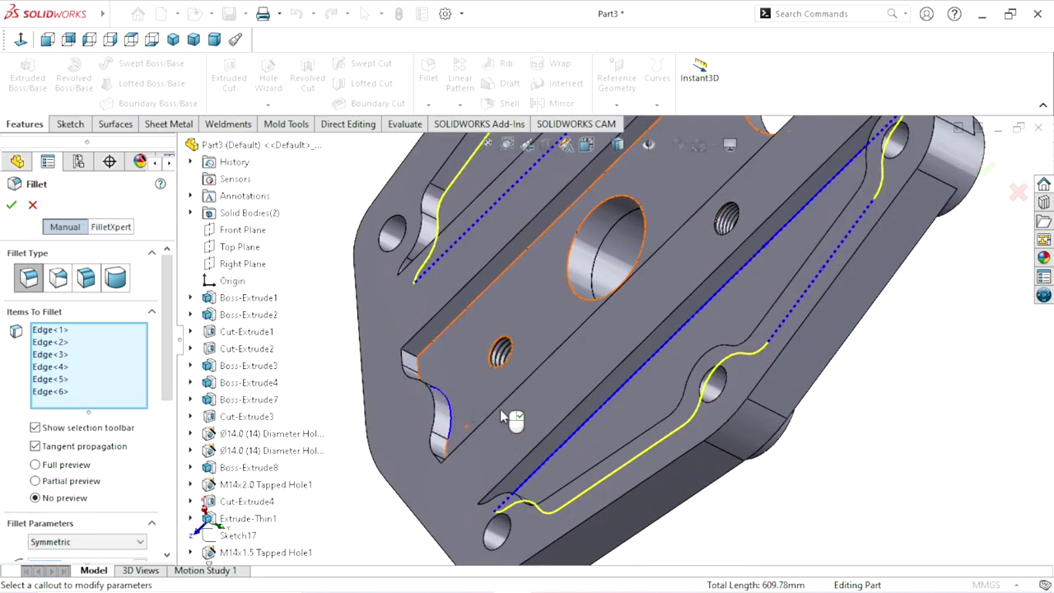
pyautogui.click(521, 265)
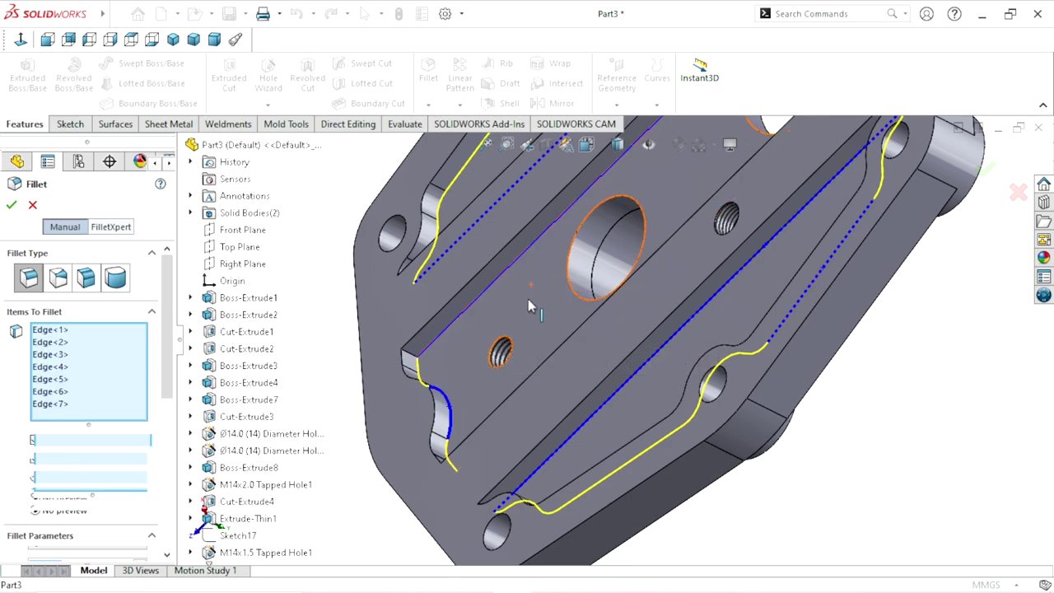
pyautogui.moveTo(449, 309); pyautogui.dragTo(533, 399, button='middle')
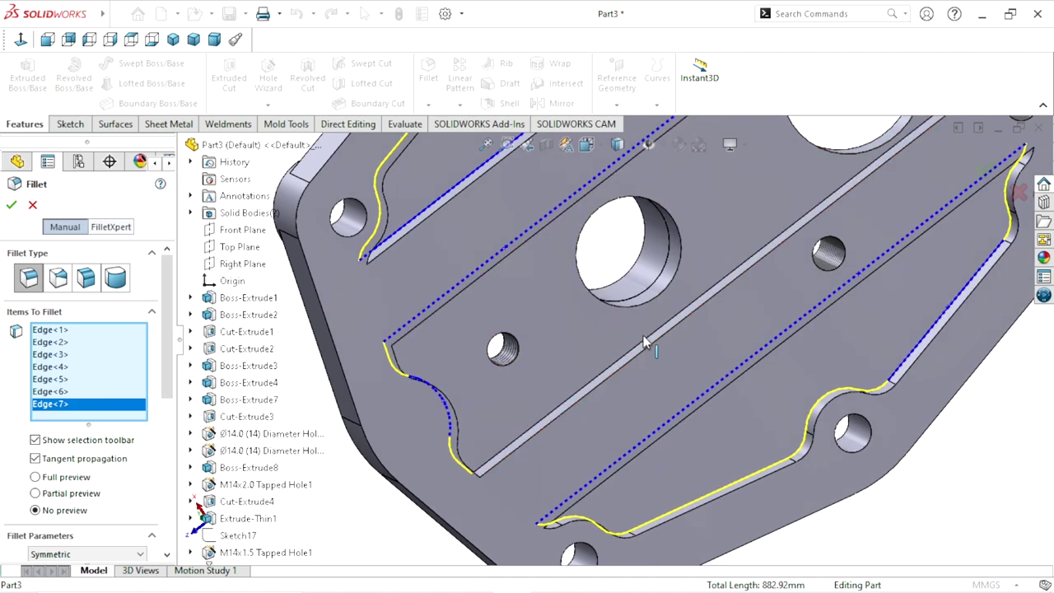
# - Turn on the fillet preview, add one more groove edge, and rotate to check
pyautogui.click(35, 493)
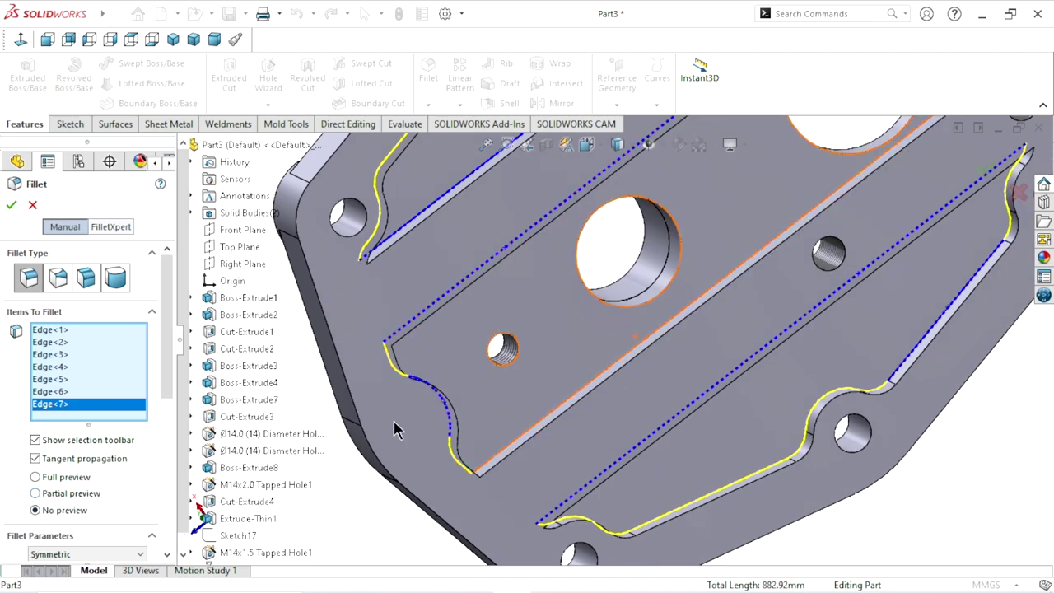
pyautogui.click(635, 344)
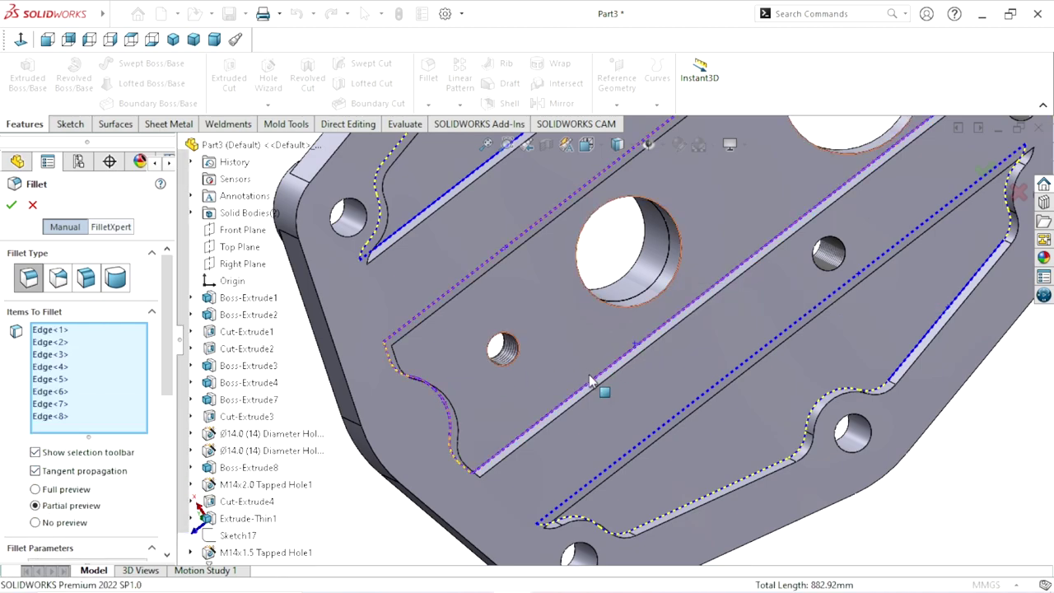
pyautogui.scroll(5, 605, 329)
pyautogui.scroll(3, 610, 321)
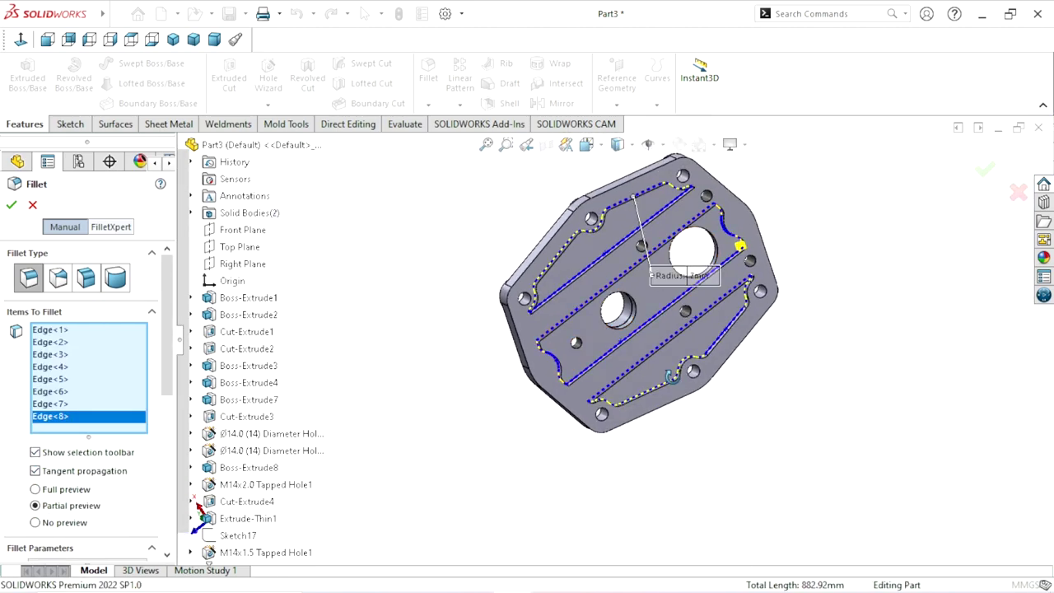
pyautogui.moveTo(675, 233); pyautogui.dragTo(651, 325, button='middle')
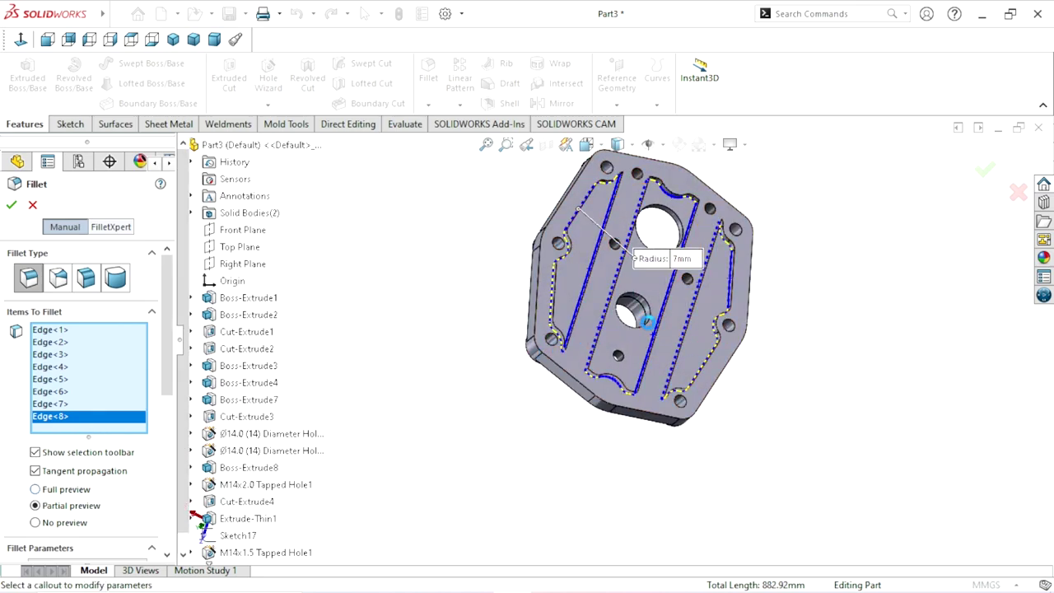
pyautogui.scroll(-2, 729, 273)
pyautogui.scroll(-2, 729, 273)
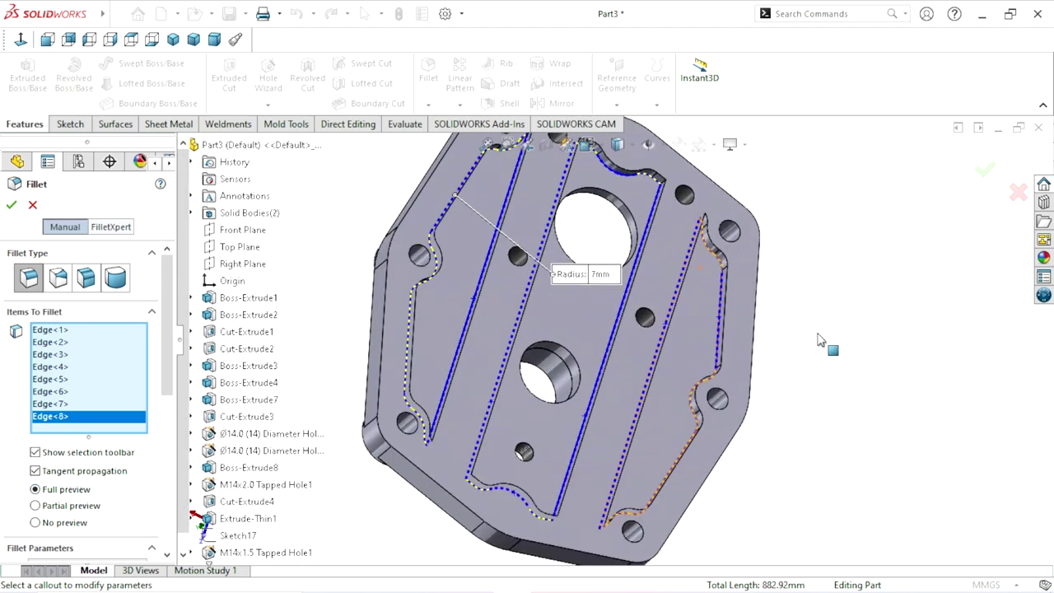
pyautogui.moveTo(823, 341)
pyautogui.mouseDown(button='middle')
pyautogui.moveTo(747, 280)
pyautogui.moveTo(576, 329)
pyautogui.mouseUp(button='middle')
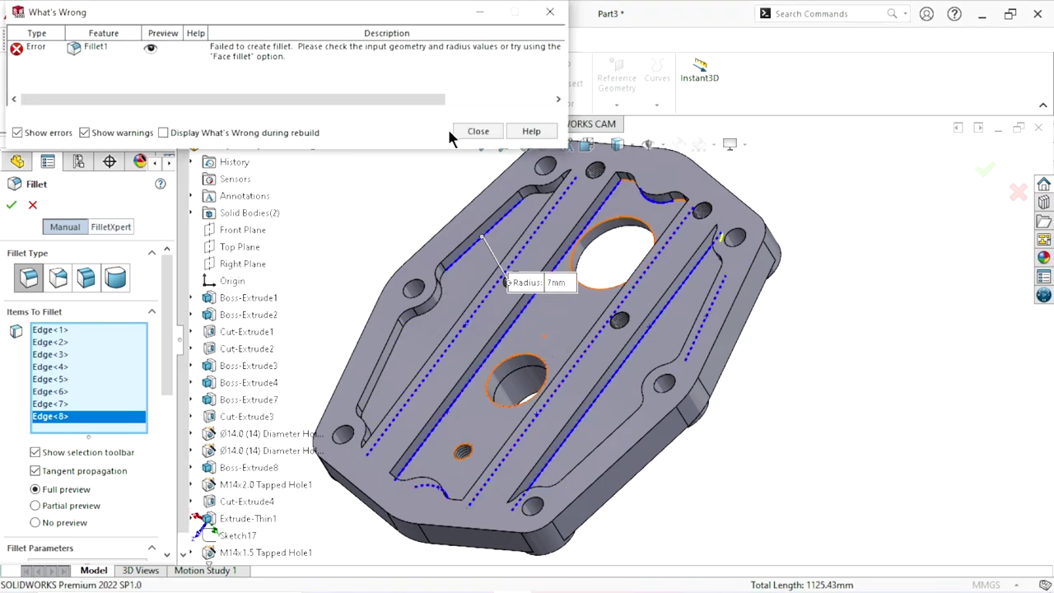
# - Try applying the eight-edge 7 mm fillet, then dismiss the failure report
pyautogui.click(467, 129)
pyautogui.moveTo(619, 348); pyautogui.dragTo(118, 482, button='middle')
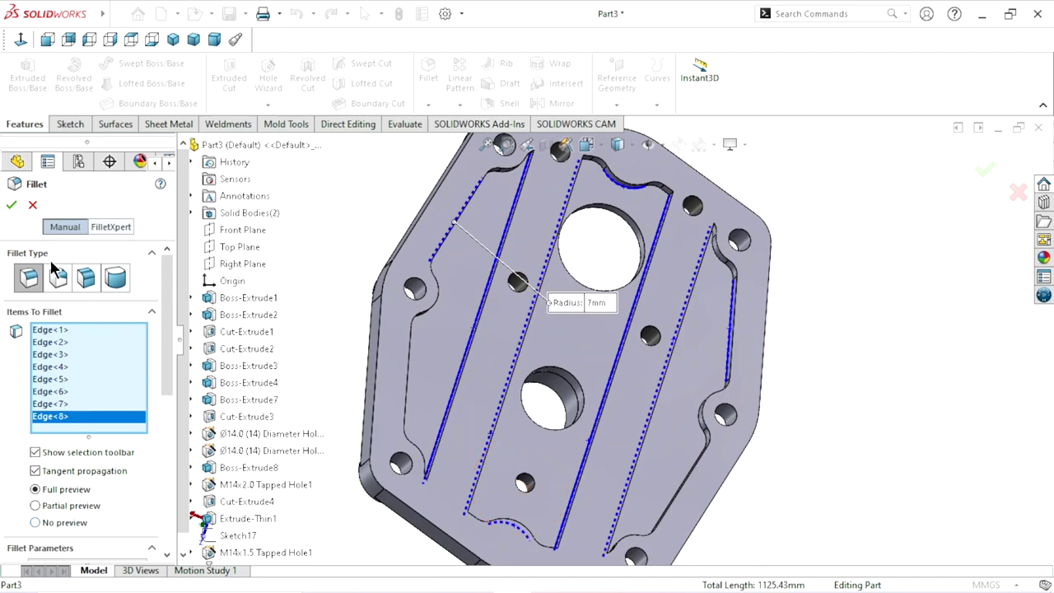
pyautogui.scroll(-5, 165, 387)
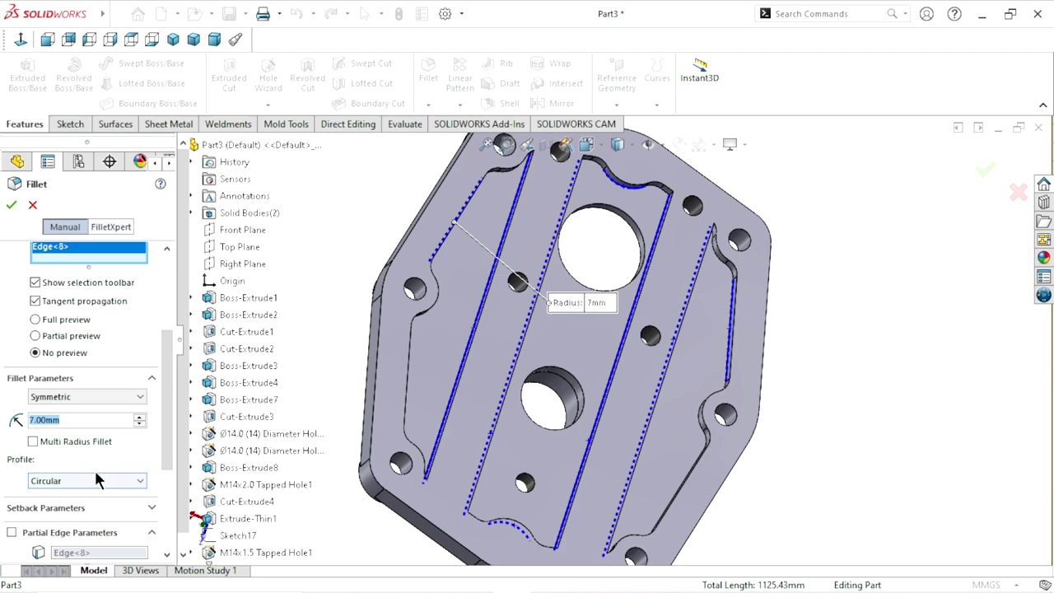
pyautogui.click(13, 206)
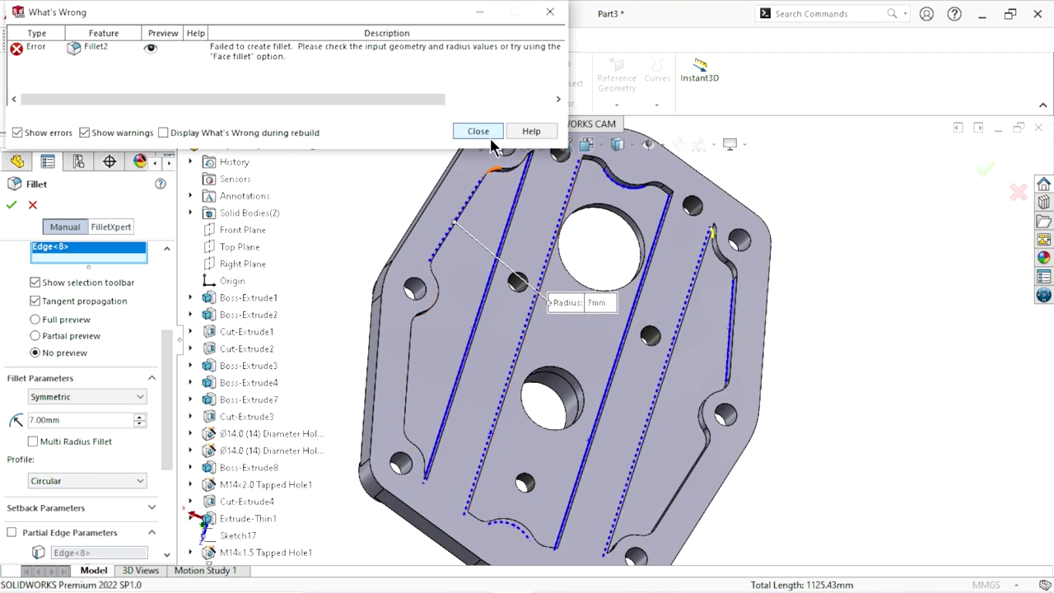
pyautogui.click(490, 136)
# - Clear the fillet edges and fillet only the left and right groove chains at 7 mm
pyautogui.scroll(5, 171, 380)
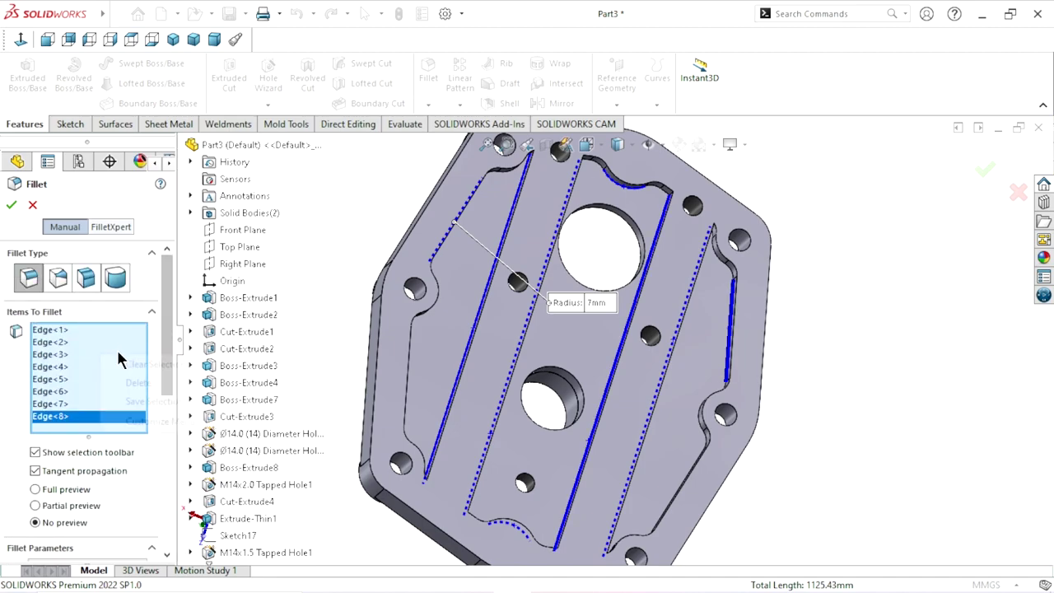
pyautogui.rightClick(134, 364)
pyautogui.click(153, 365)
pyautogui.moveTo(534, 360); pyautogui.dragTo(490, 241, button='middle')
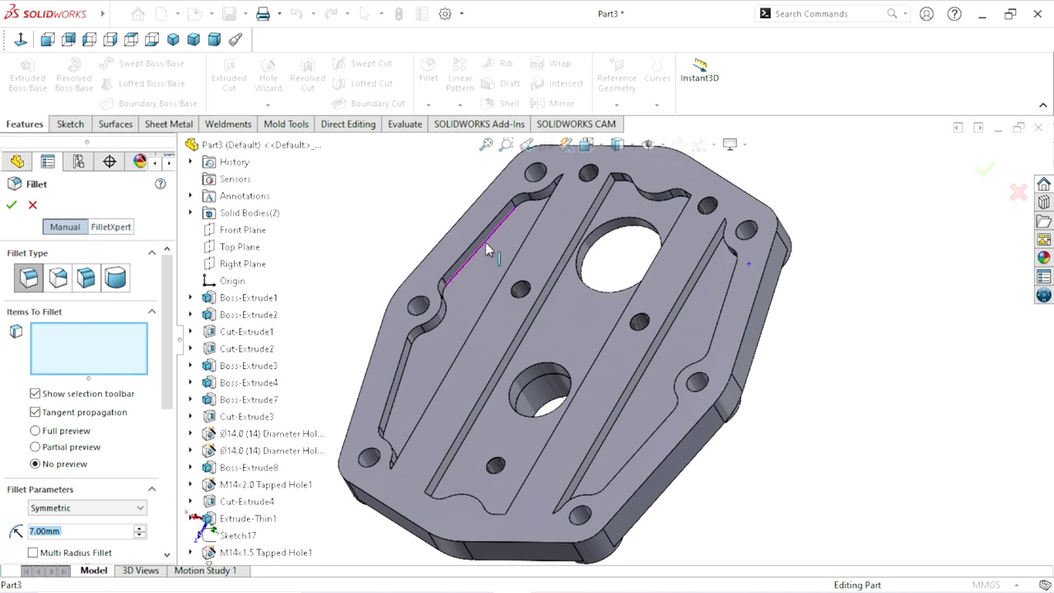
pyautogui.click(485, 243)
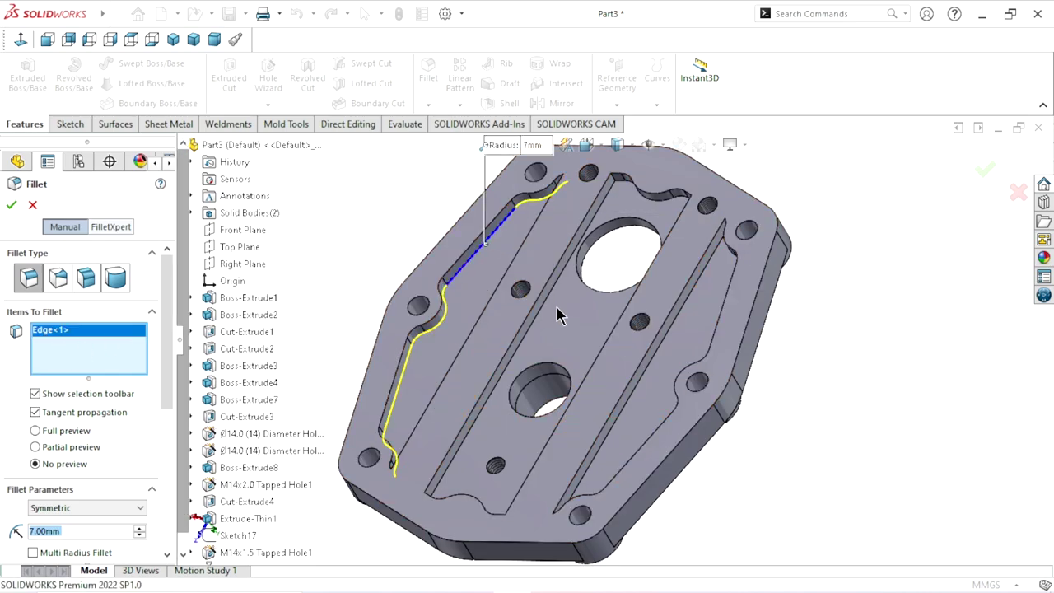
pyautogui.moveTo(558, 316); pyautogui.dragTo(741, 329, button='middle')
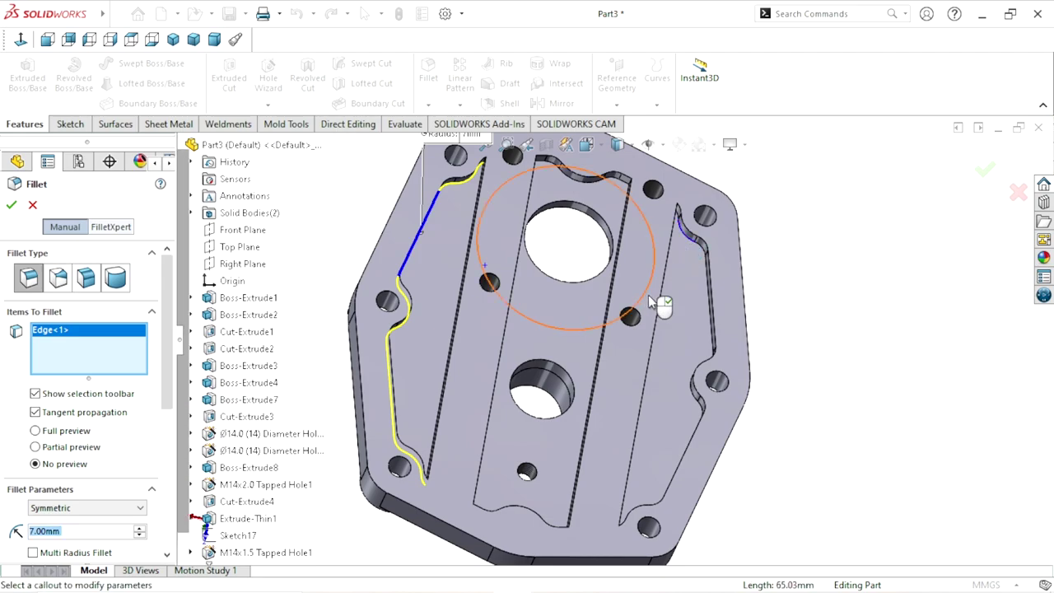
pyautogui.click(648, 298)
pyautogui.click(11, 205)
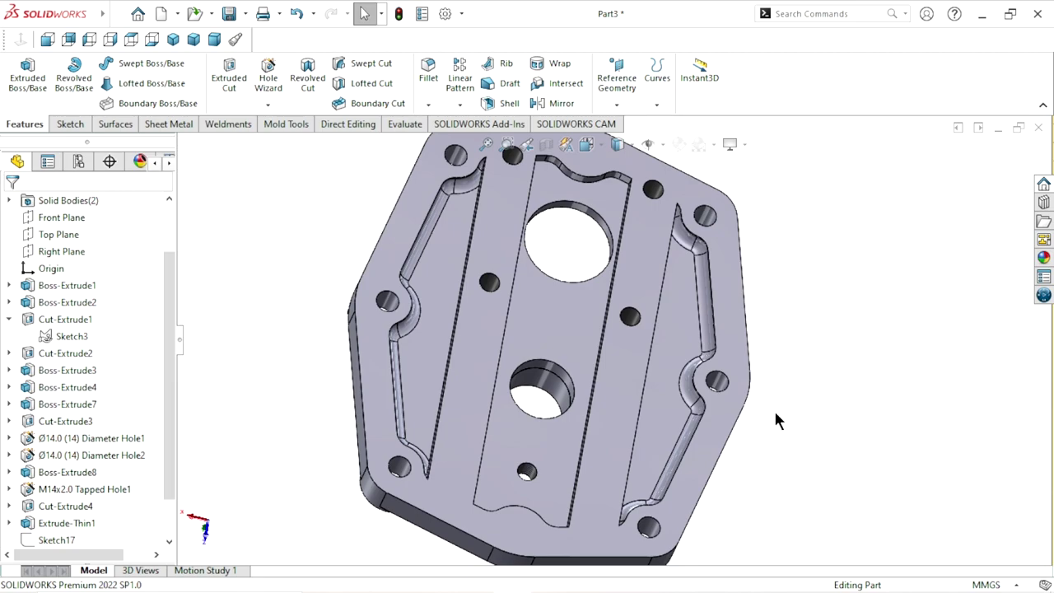
# - Start a new fillet and pick the central strip's first curved notch edge
pyautogui.moveTo(776, 420)
pyautogui.mouseDown(button='middle')
pyautogui.moveTo(781, 452)
pyautogui.moveTo(783, 407)
pyautogui.mouseUp(button='middle')
pyautogui.press('f')
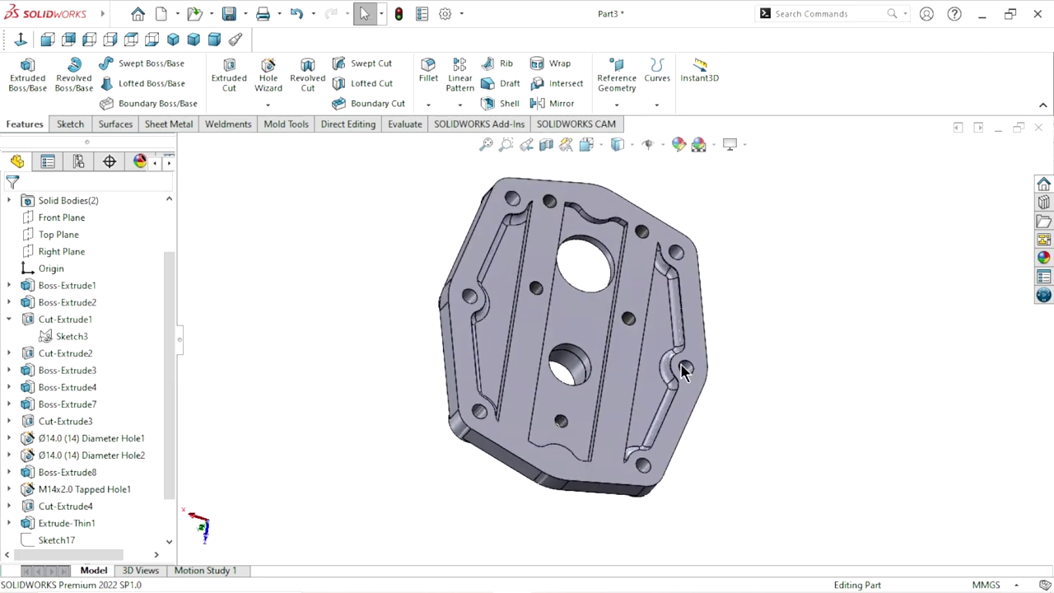
pyautogui.scroll(-2, 614, 268)
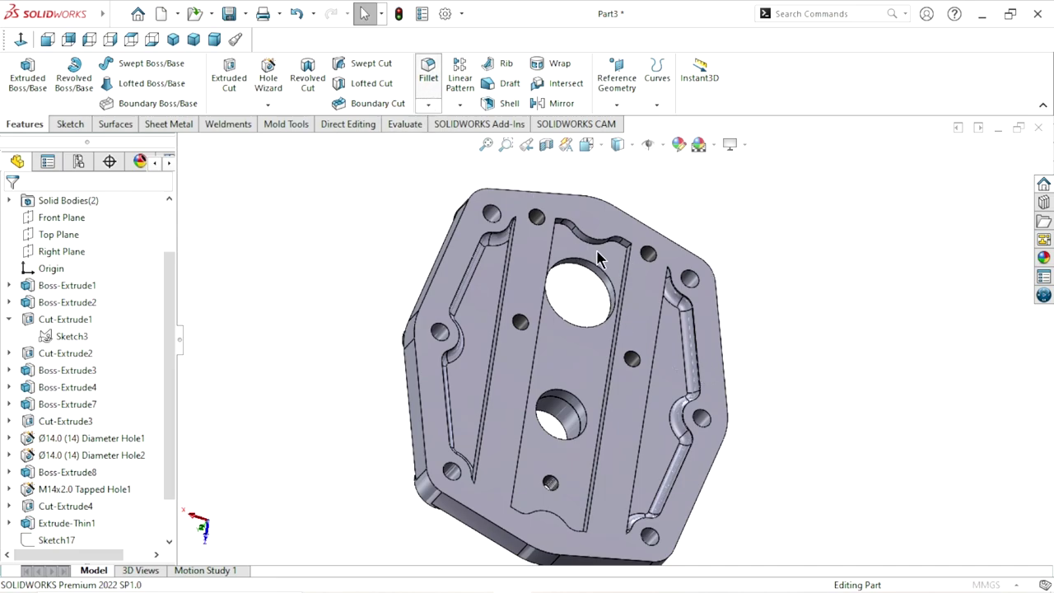
pyautogui.hotkey('ctrl', 'f')
pyautogui.scroll(-4, 588, 261)
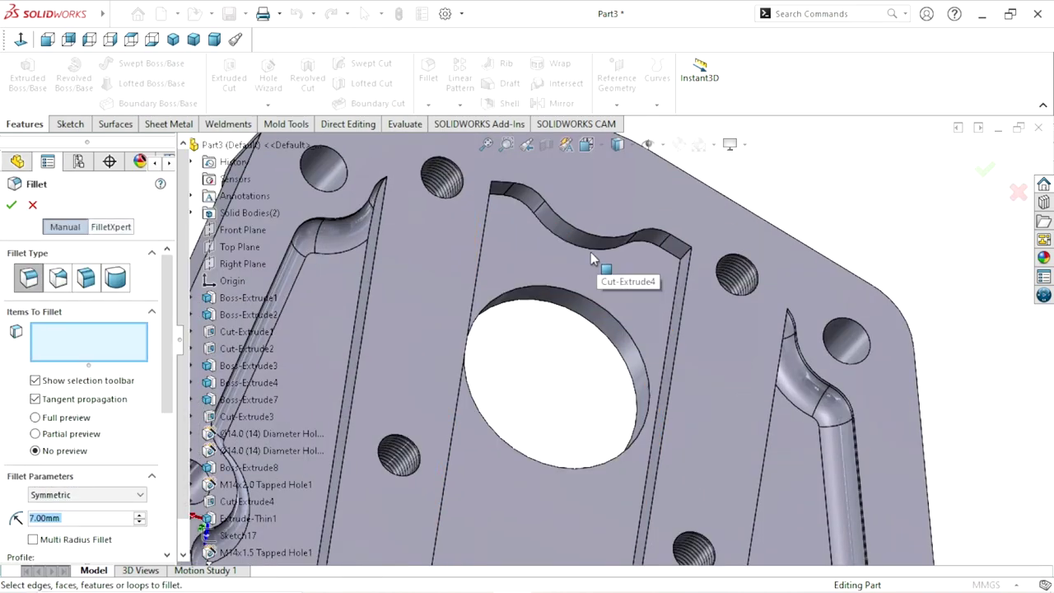
pyautogui.click(591, 247)
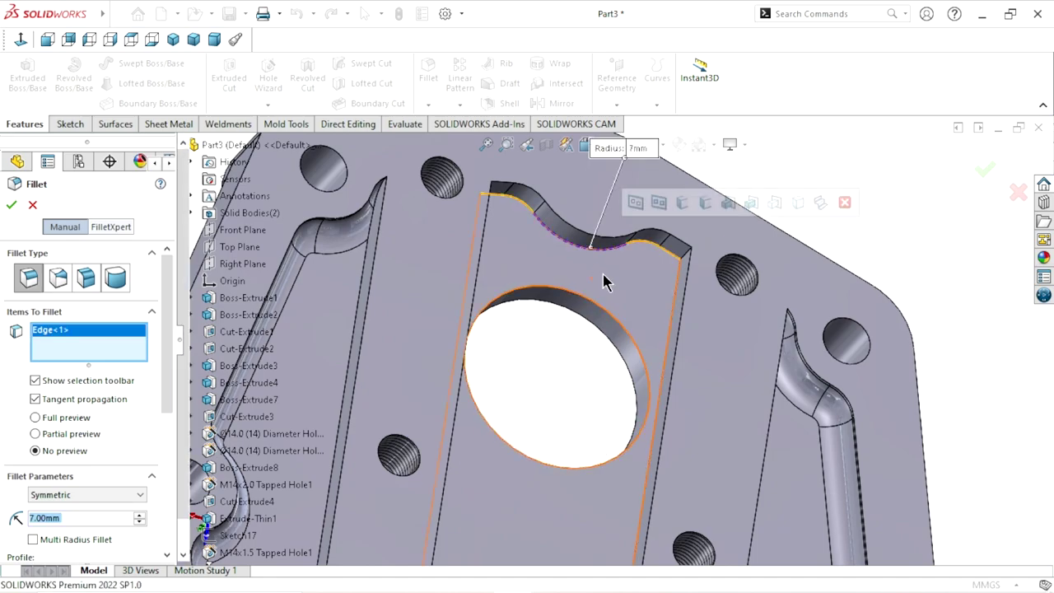
# - Add the other notch edge and apply the 7 mm fillet
pyautogui.scroll(5, 626, 326)
pyautogui.scroll(8, 616, 416)
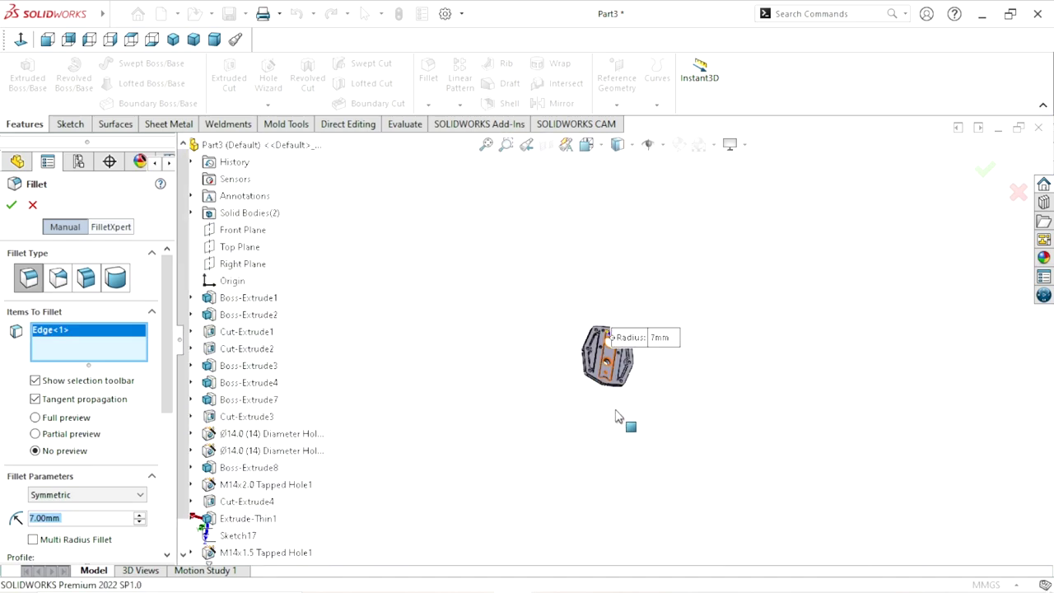
pyautogui.scroll(-2, 623, 411)
pyautogui.scroll(-4, 618, 387)
pyautogui.moveTo(614, 379)
pyautogui.mouseDown(button='middle')
pyautogui.moveTo(553, 427)
pyautogui.moveTo(557, 368)
pyautogui.mouseUp(button='middle')
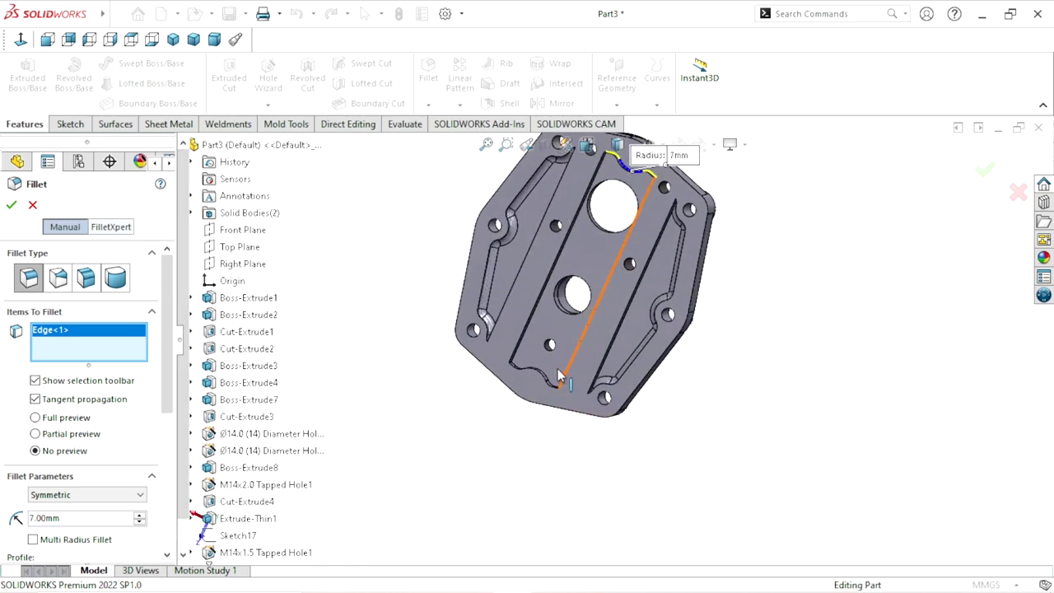
pyautogui.scroll(-5, 556, 368)
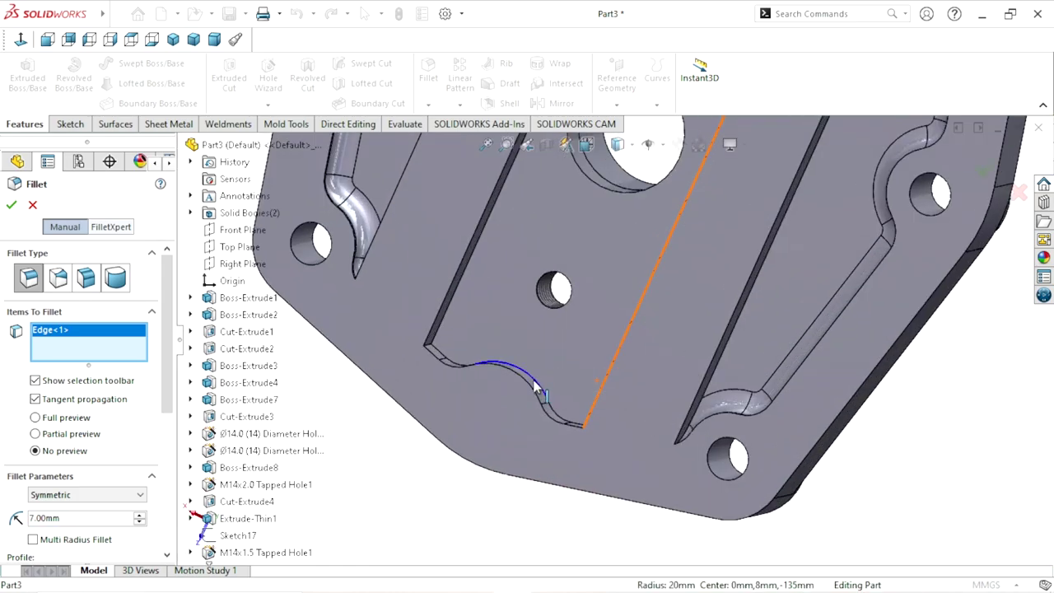
pyautogui.click(13, 207)
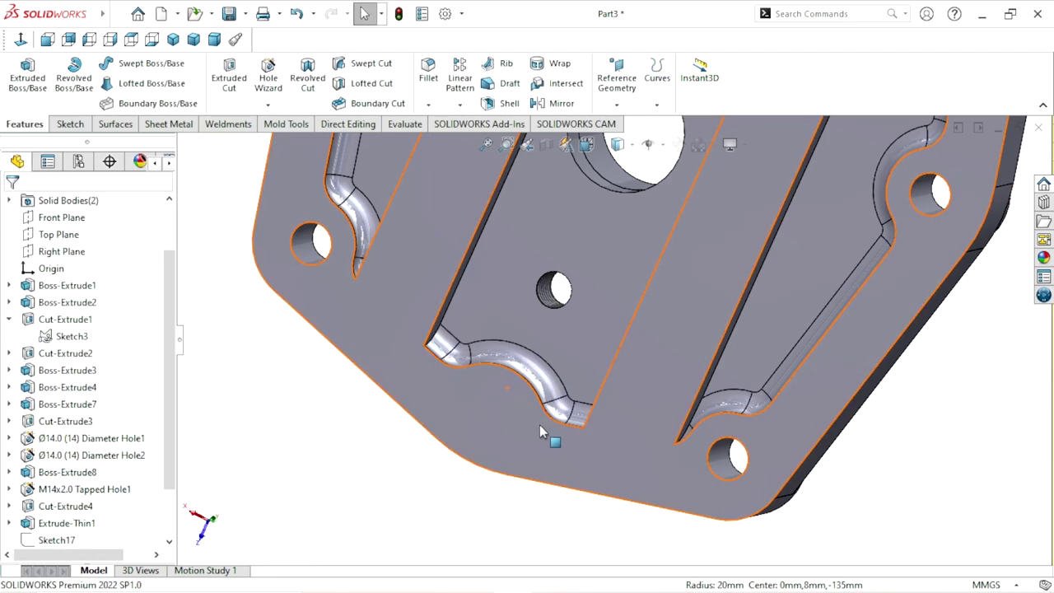
# - Orbit to inspect the notch fillets, then restart the Fillet command
pyautogui.scroll(5, 544, 432)
pyautogui.scroll(-3, 633, 379)
pyautogui.scroll(-3, 632, 379)
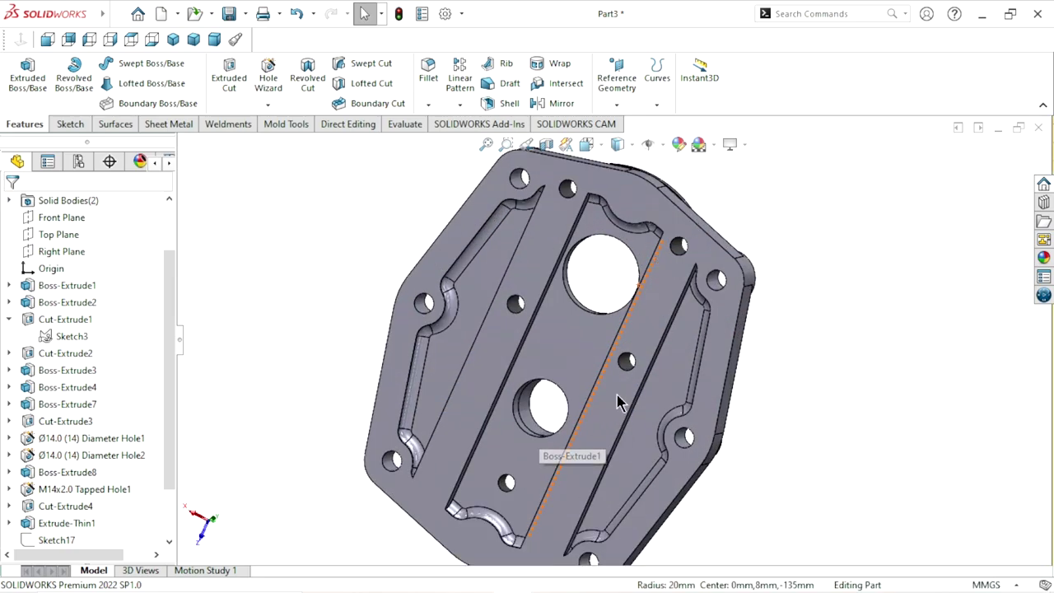
pyautogui.moveTo(632, 378)
pyautogui.mouseDown(button='middle')
pyautogui.moveTo(675, 331)
pyautogui.moveTo(634, 383)
pyautogui.mouseUp(button='middle')
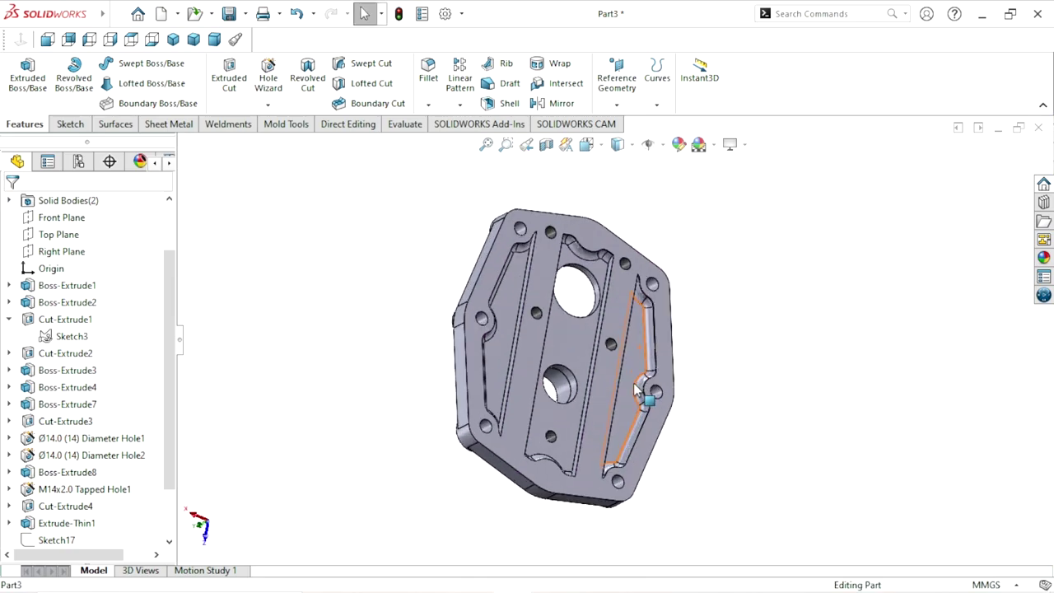
pyautogui.scroll(-5, 633, 383)
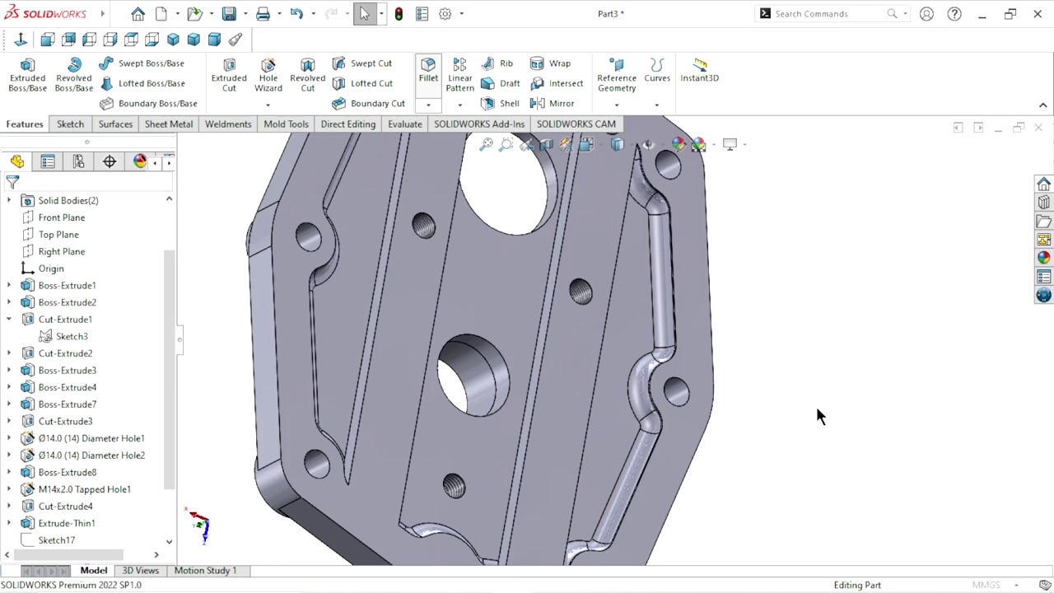
pyautogui.press('Return')
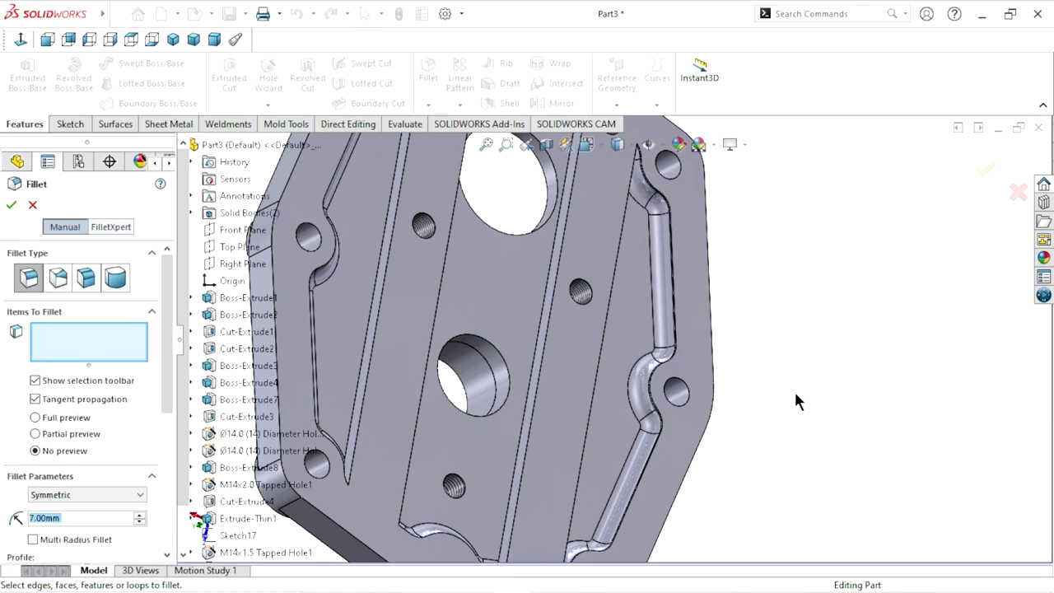
# - Fillet the long edge beside the central strip at 7 mm, creating Fillet5
pyautogui.moveTo(795, 400)
pyautogui.mouseDown(button='middle')
pyautogui.moveTo(725, 352)
pyautogui.moveTo(647, 330)
pyautogui.mouseUp(button='middle')
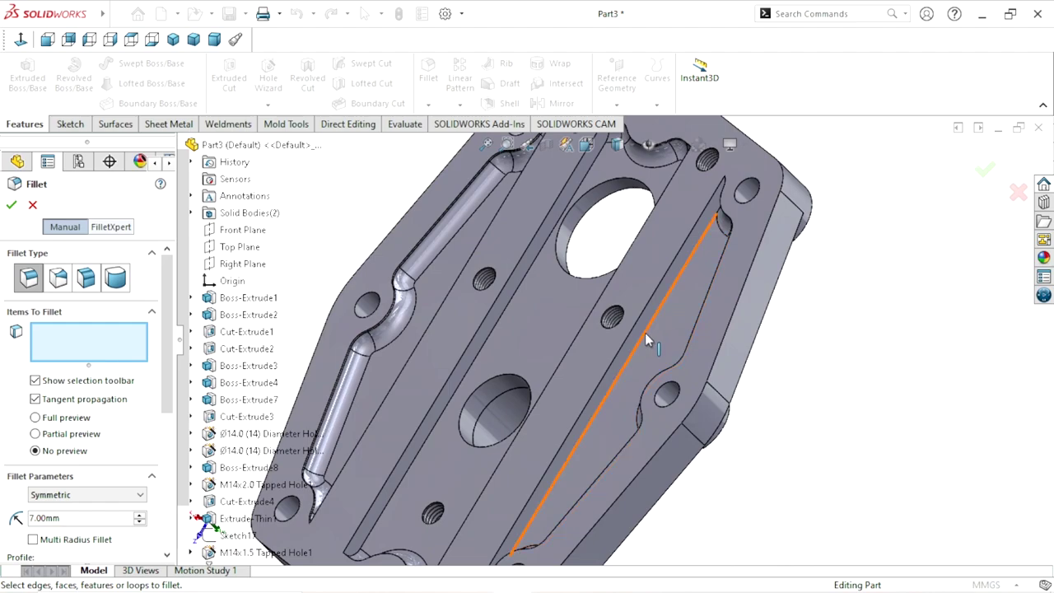
pyautogui.click(650, 334)
pyautogui.click(666, 339)
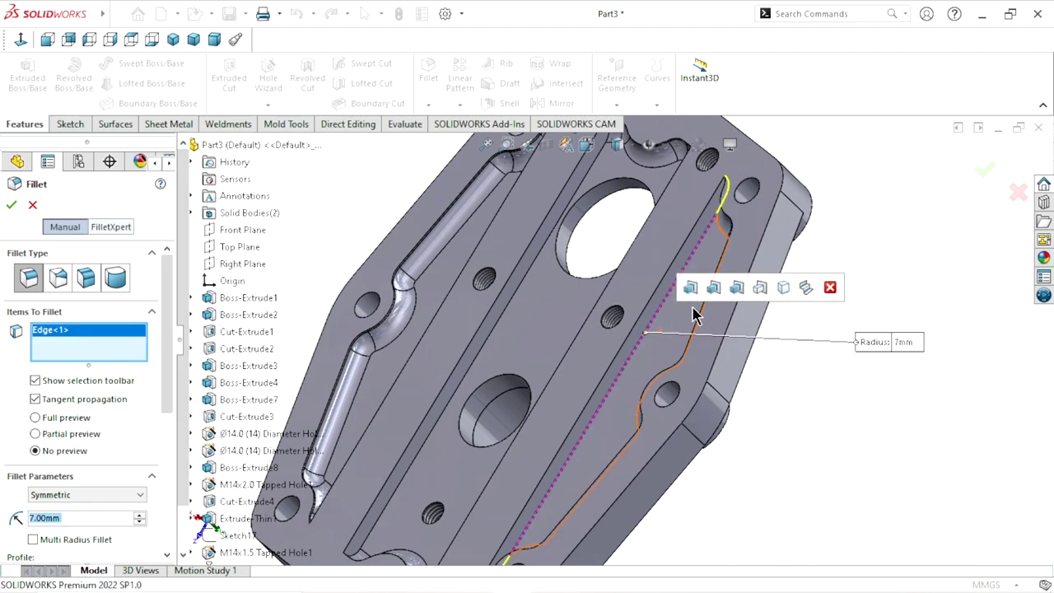
pyautogui.click(13, 207)
pyautogui.scroll(3, 484, 371)
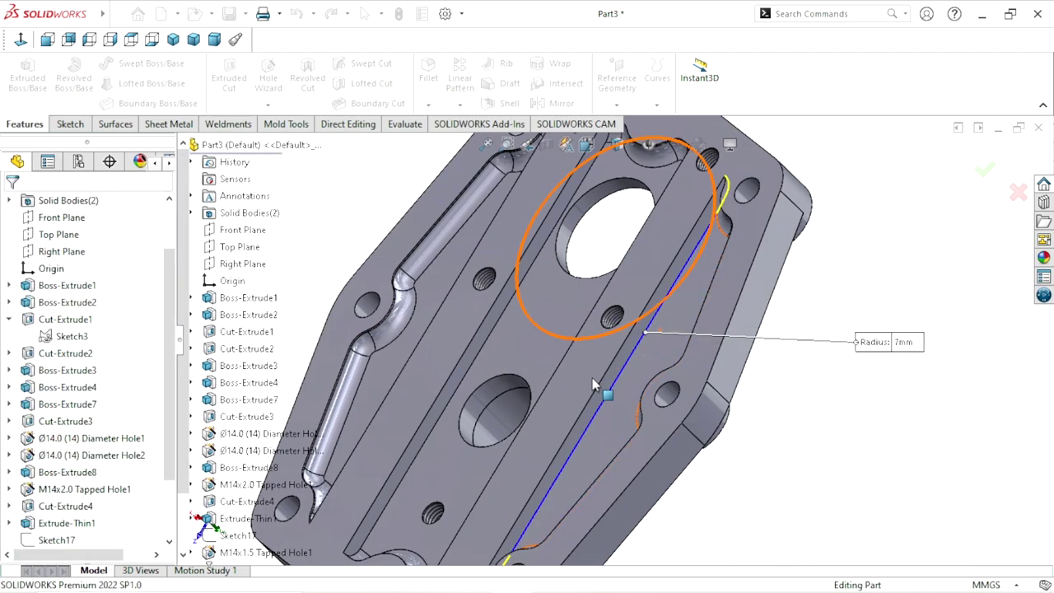
pyautogui.moveTo(484, 371)
pyautogui.mouseDown(button='middle')
pyautogui.moveTo(635, 439)
pyautogui.moveTo(650, 427)
pyautogui.mouseUp(button='middle')
pyautogui.moveTo(170, 459); pyautogui.dragTo(167, 535)
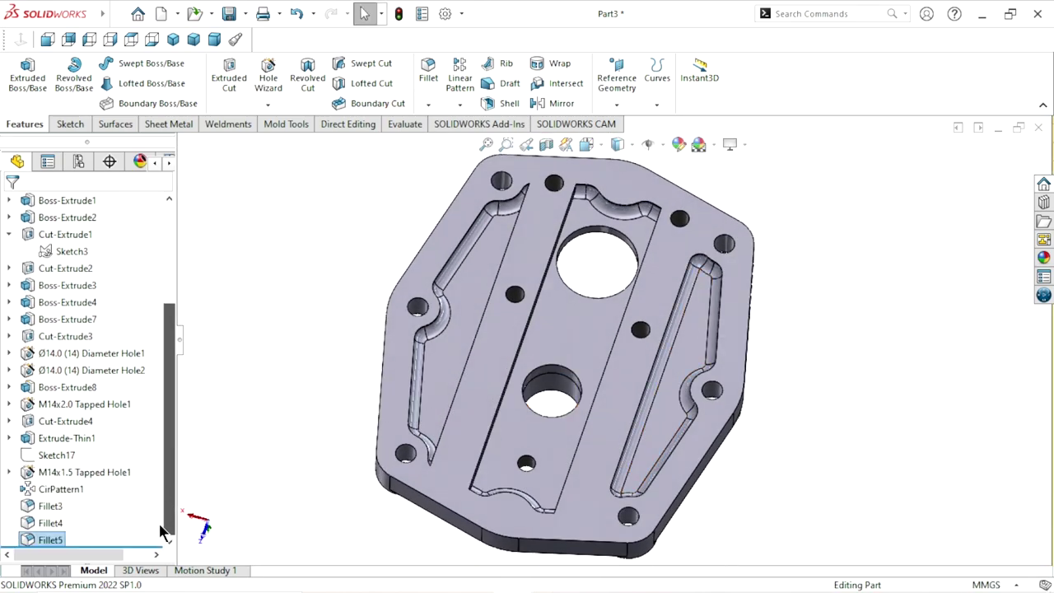
# - Edit Fillet5 to add more long channel edges, rounding four edges at 7 mm
pyautogui.rightClick(49, 539)
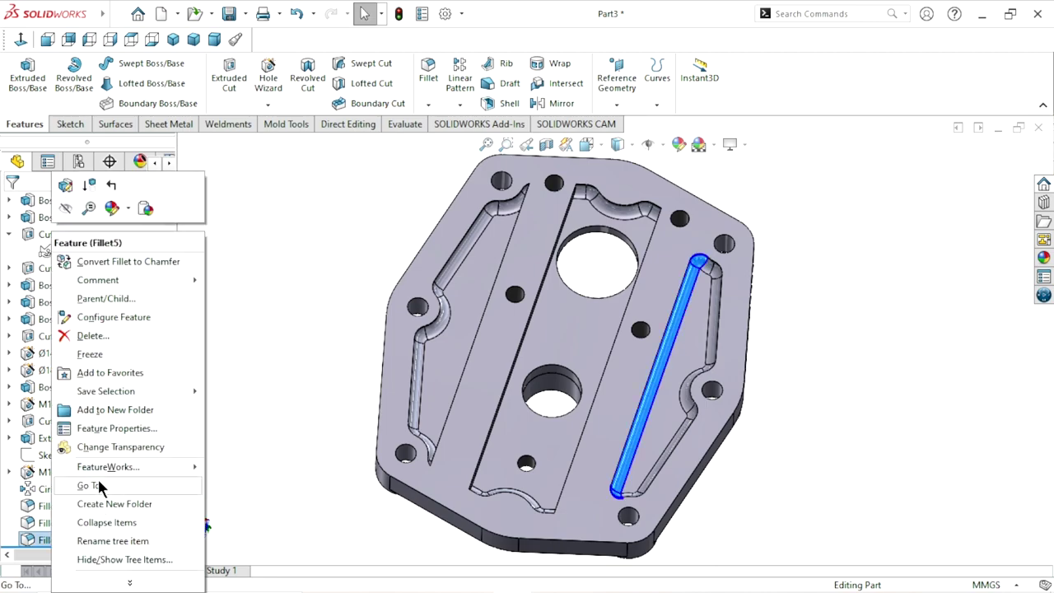
pyautogui.click(66, 187)
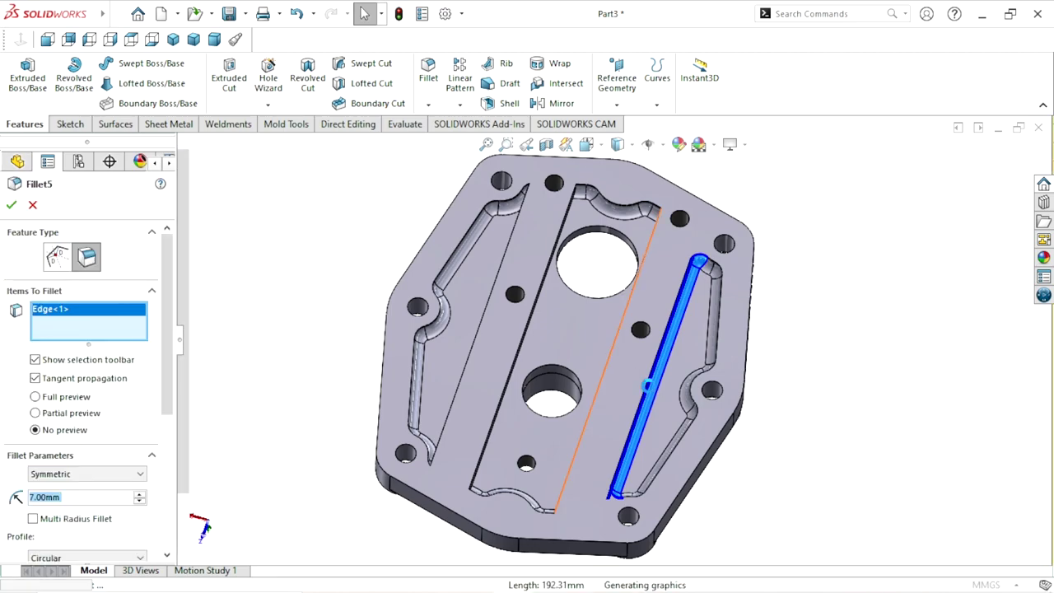
pyautogui.moveTo(626, 372); pyautogui.dragTo(610, 338, button='middle')
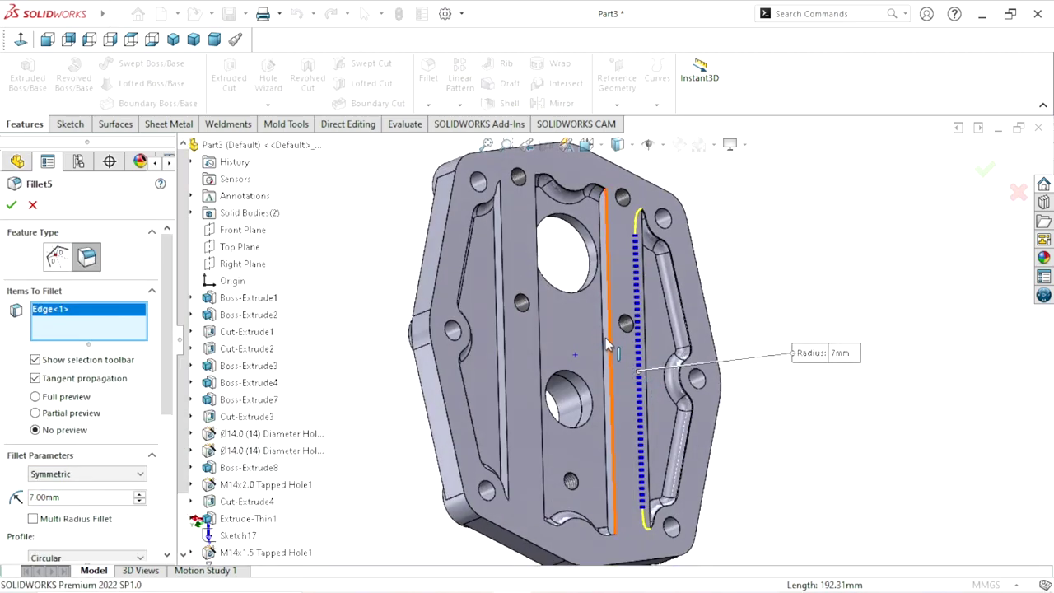
pyautogui.click(605, 338)
pyautogui.moveTo(650, 362)
pyautogui.mouseDown(button='middle')
pyautogui.moveTo(616, 354)
pyautogui.moveTo(634, 362)
pyautogui.mouseUp(button='middle')
pyautogui.click(659, 354)
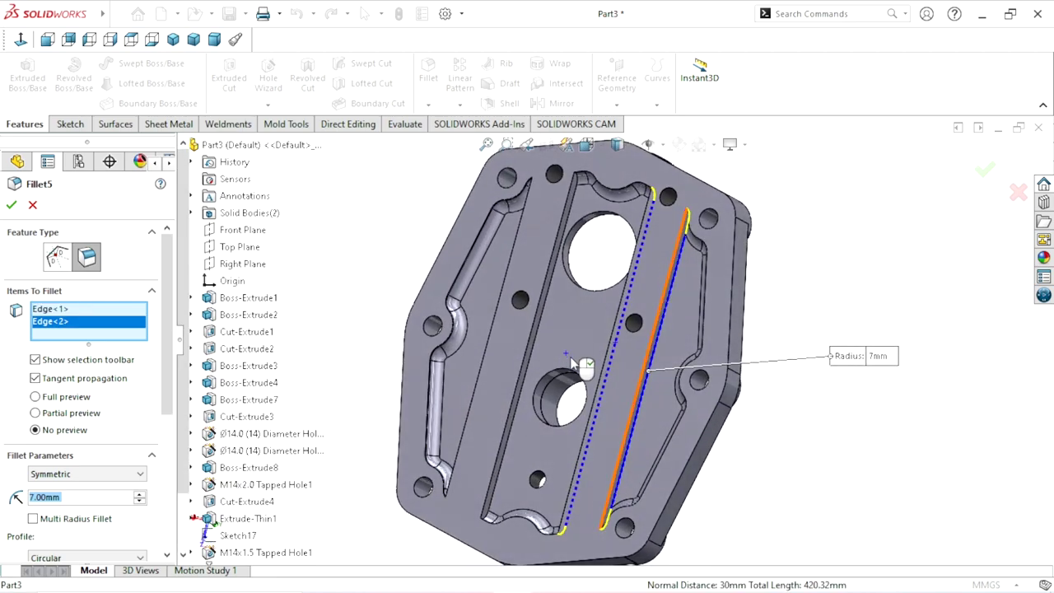
pyautogui.scroll(-3, 571, 348)
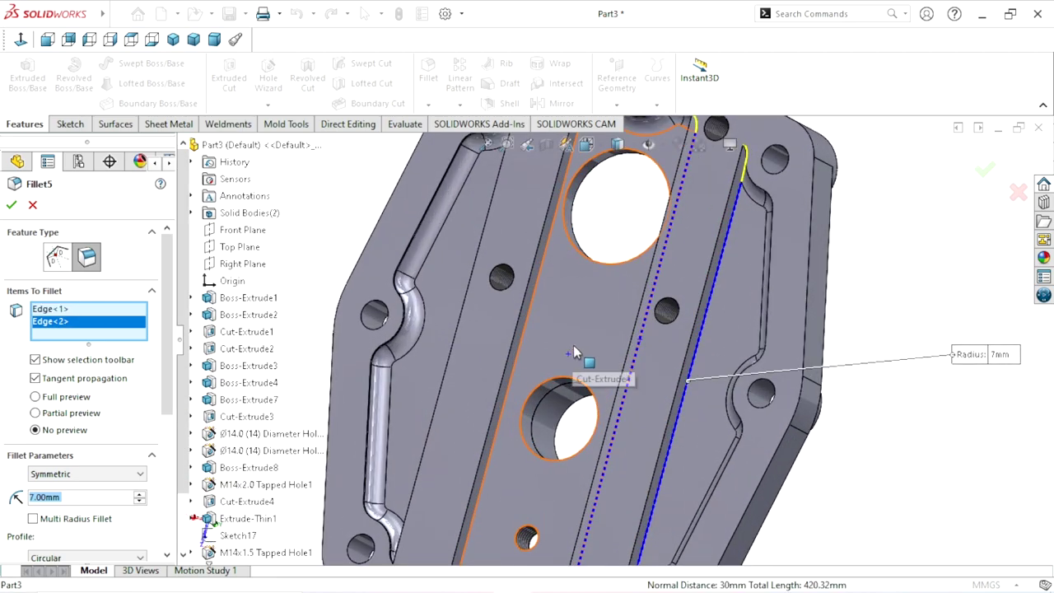
pyautogui.click(523, 333)
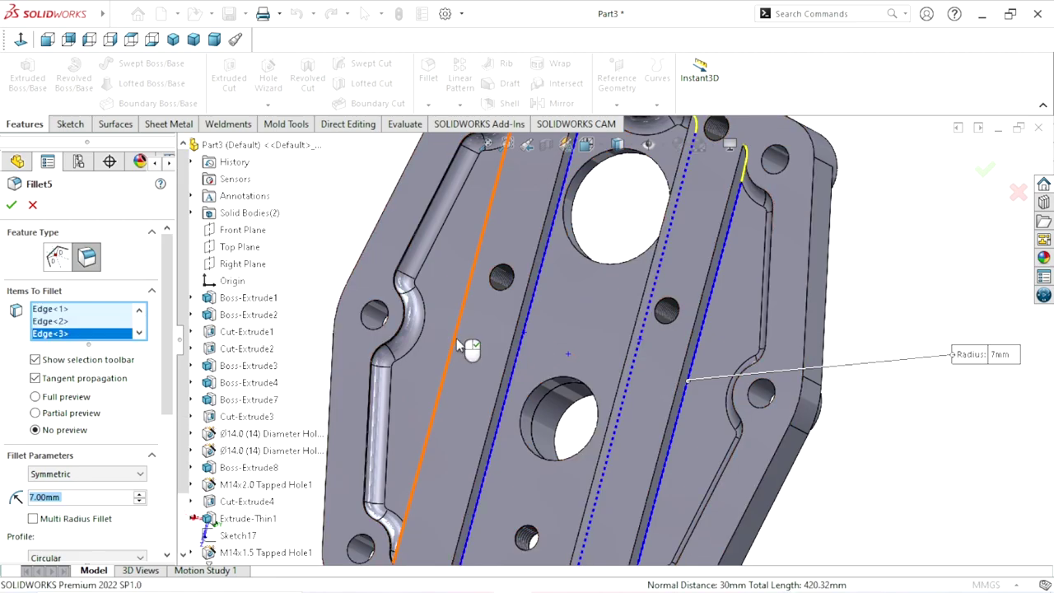
pyautogui.moveTo(459, 346); pyautogui.dragTo(453, 320, button='middle')
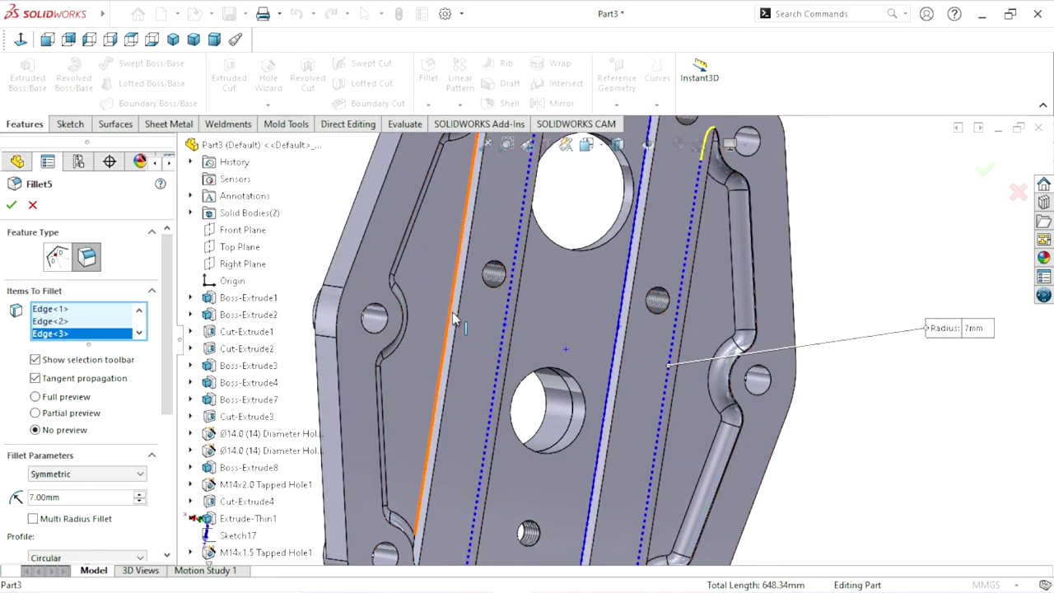
pyautogui.click(453, 320)
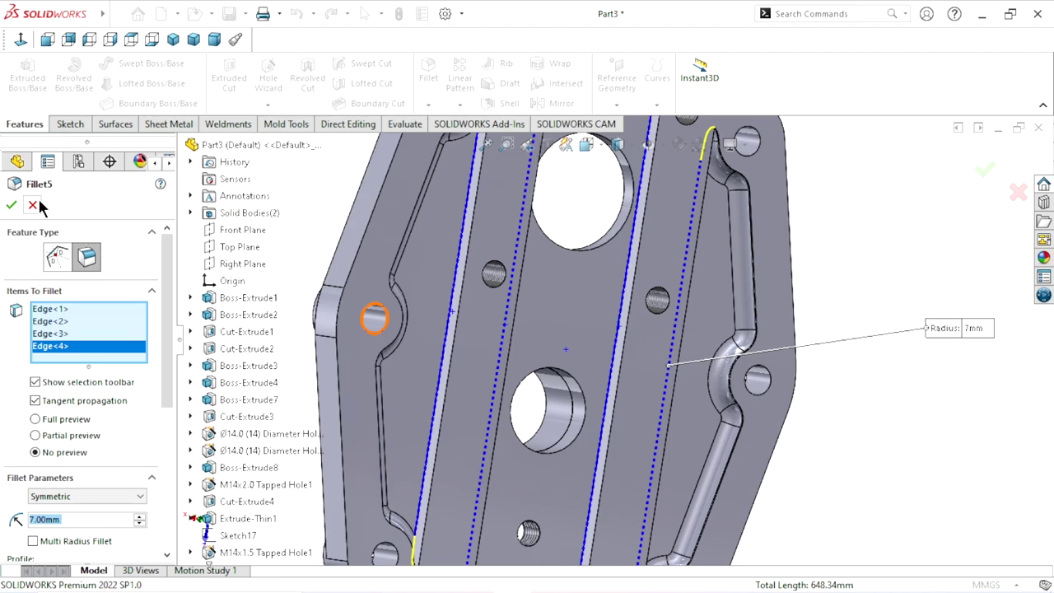
pyautogui.click(9, 207)
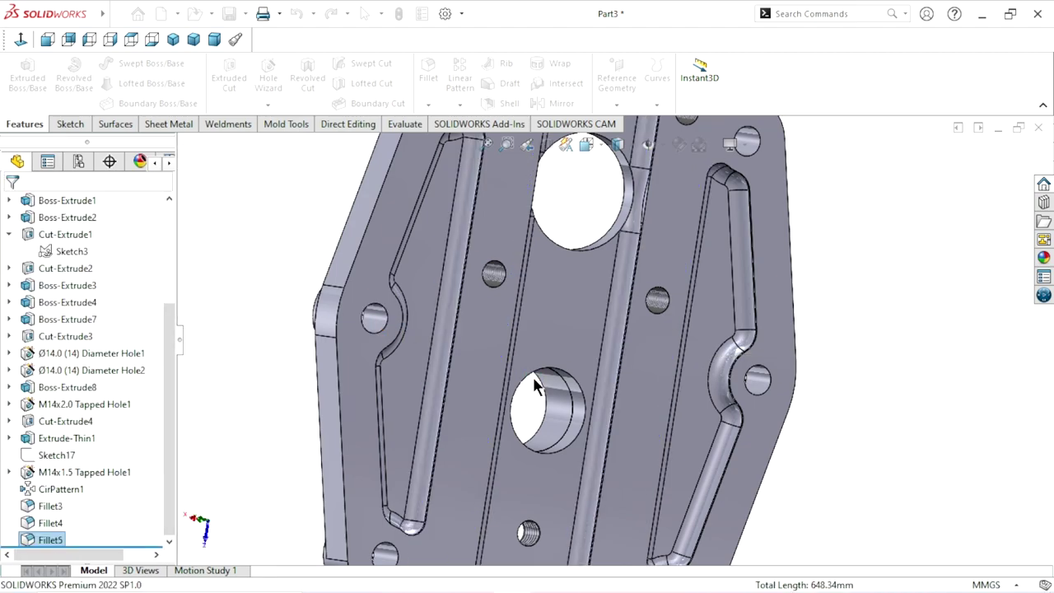
# - Start a 1 mm × 45° chamfer and pick the tab edges and the raised ring's outer edges
pyautogui.scroll(-3, 532, 377)
pyautogui.moveTo(721, 379)
pyautogui.mouseDown(button='middle')
pyautogui.moveTo(701, 317)
pyautogui.moveTo(619, 352)
pyautogui.mouseUp(button='middle')
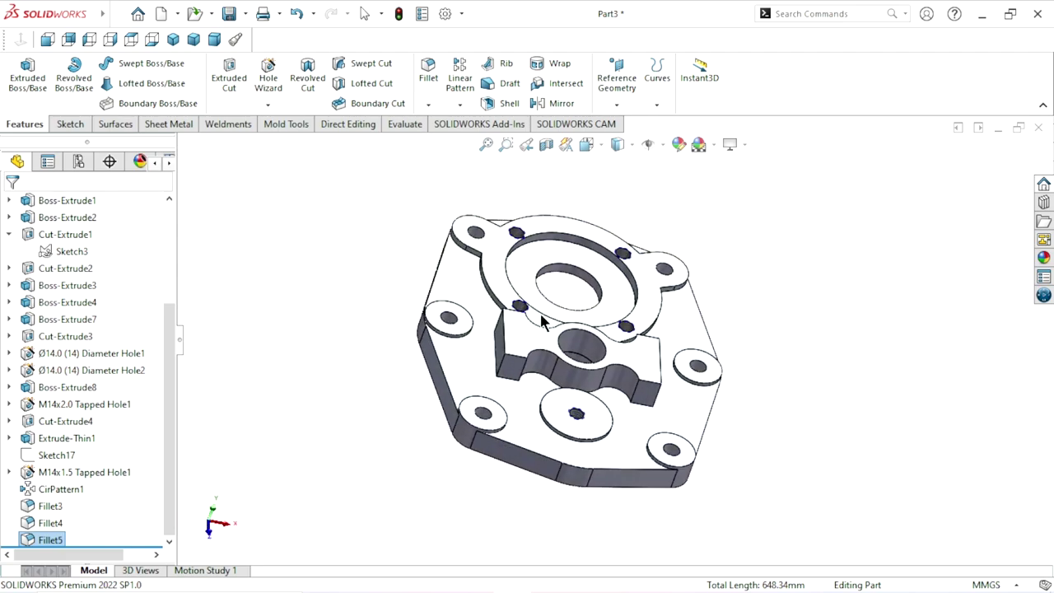
pyautogui.scroll(-5, 619, 352)
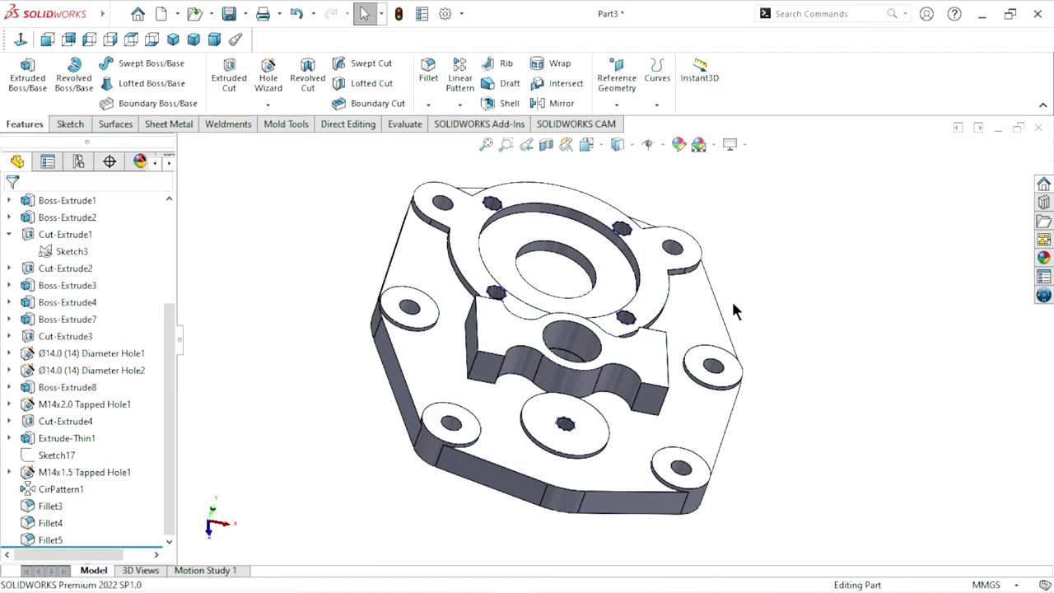
pyautogui.click(428, 103)
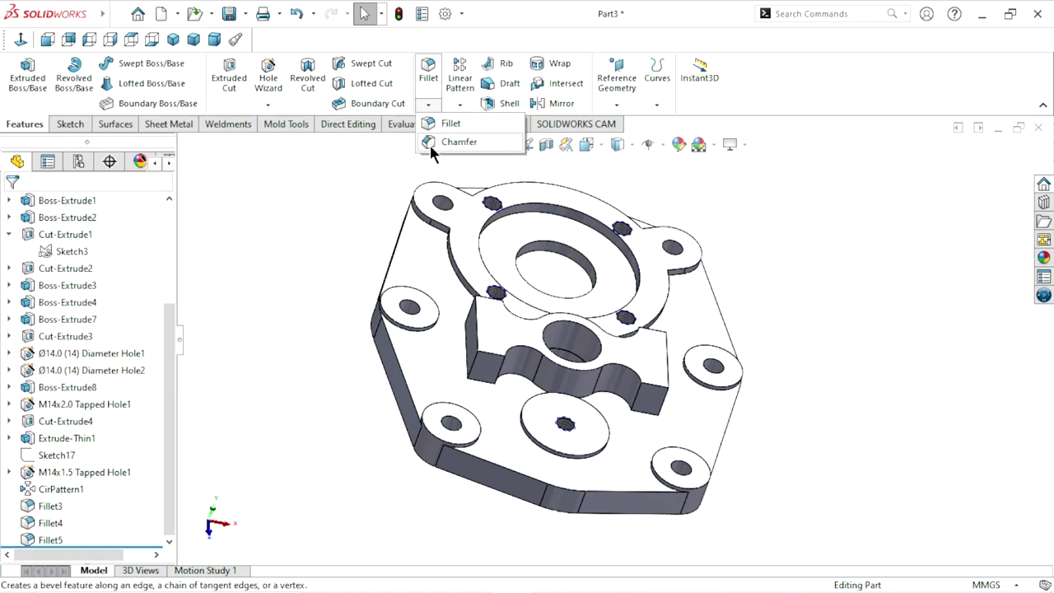
pyautogui.click(429, 142)
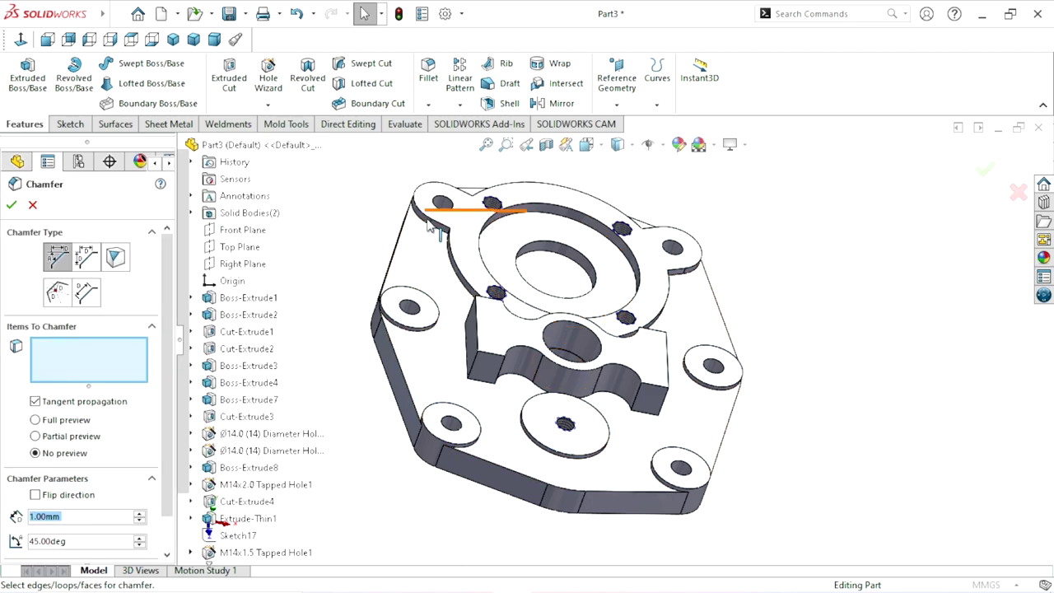
pyautogui.click(422, 189)
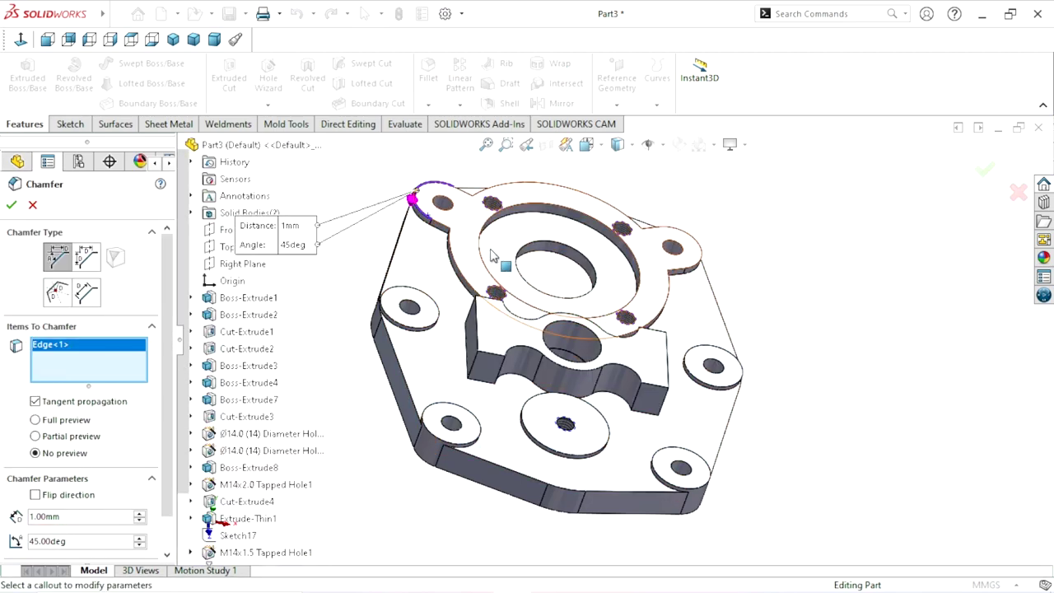
pyautogui.scroll(-3, 499, 264)
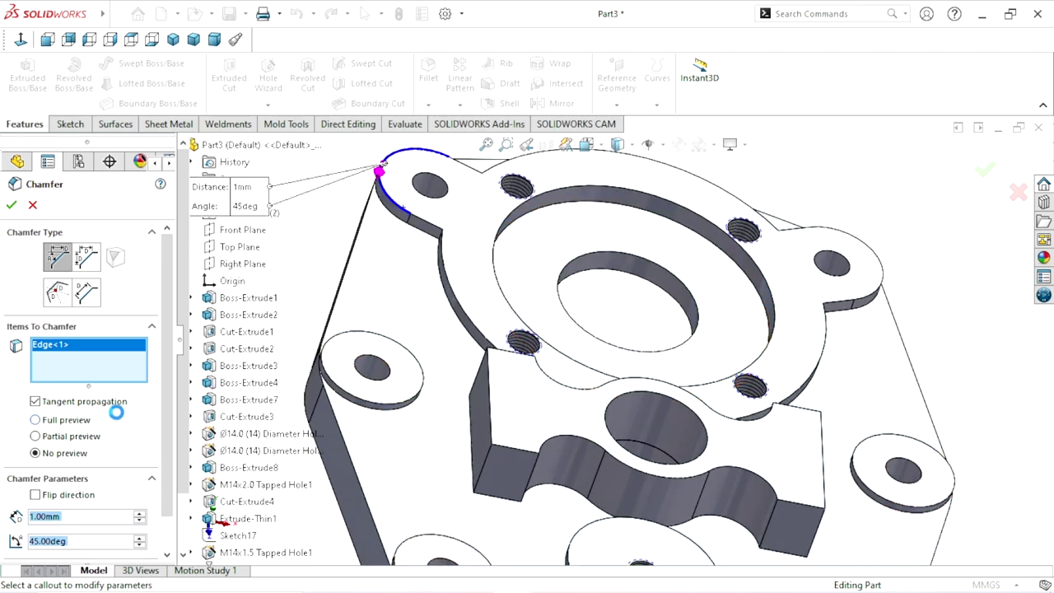
pyautogui.click(494, 303)
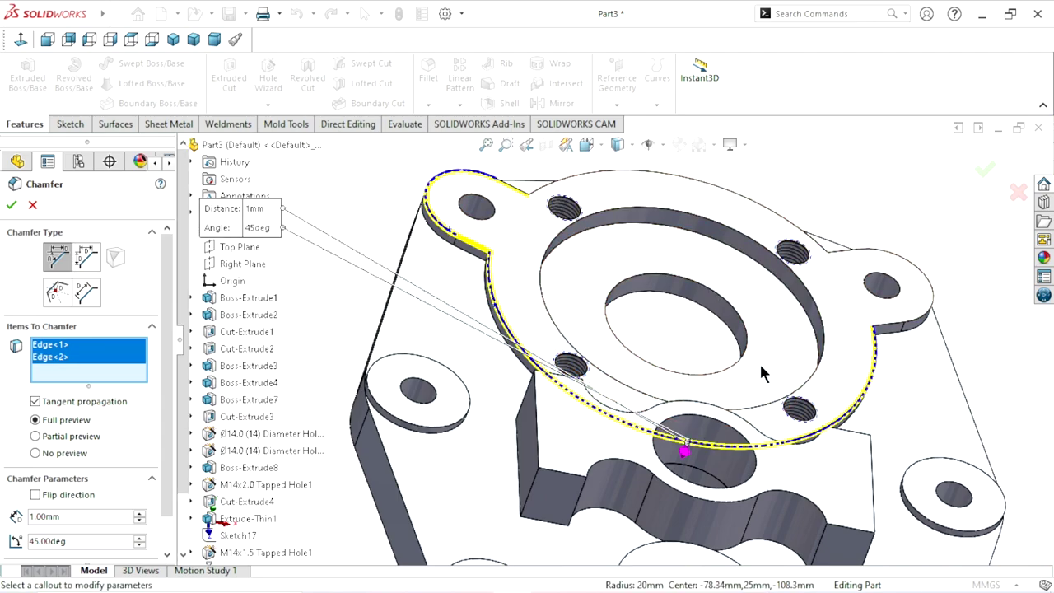
pyautogui.click(920, 327)
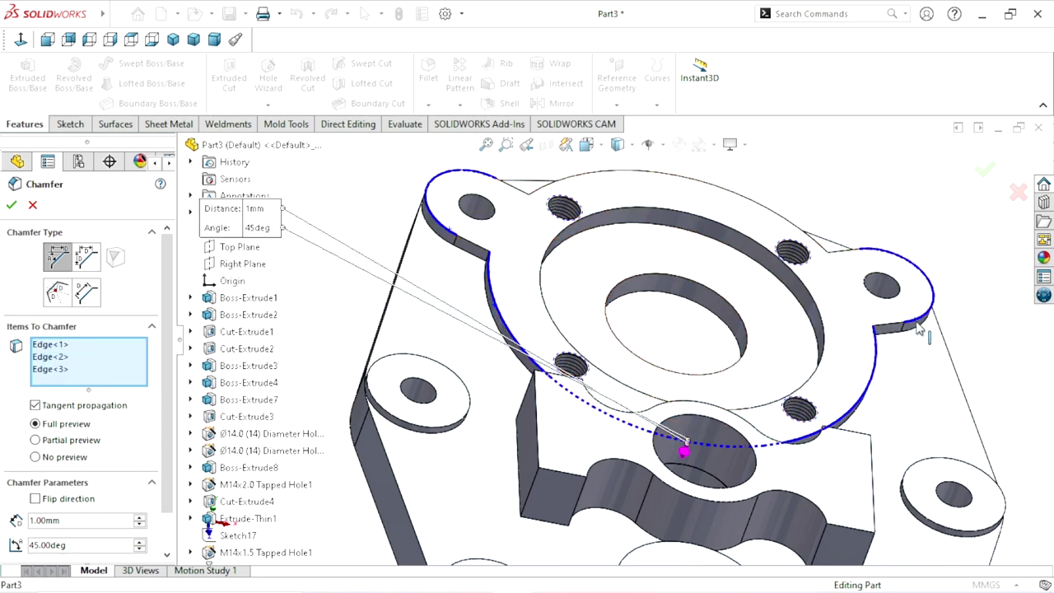
pyautogui.click(735, 200)
# - Add the large inner circular edge and the inner bore face to the chamfer
pyautogui.moveTo(736, 200)
pyautogui.mouseDown(button='middle')
pyautogui.moveTo(701, 331)
pyautogui.moveTo(477, 204)
pyautogui.mouseUp(button='middle')
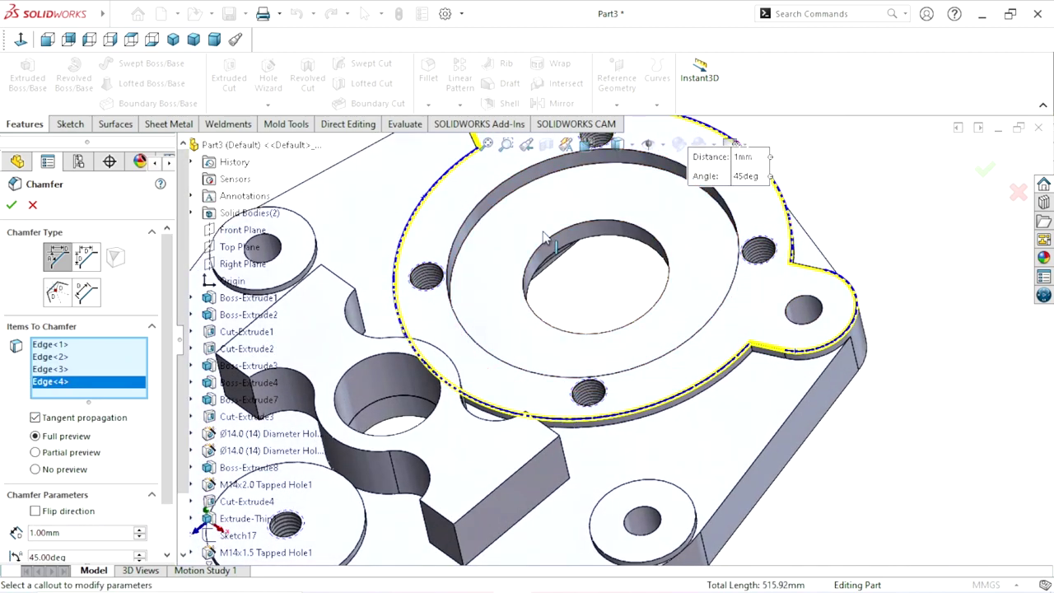
pyautogui.click(478, 205)
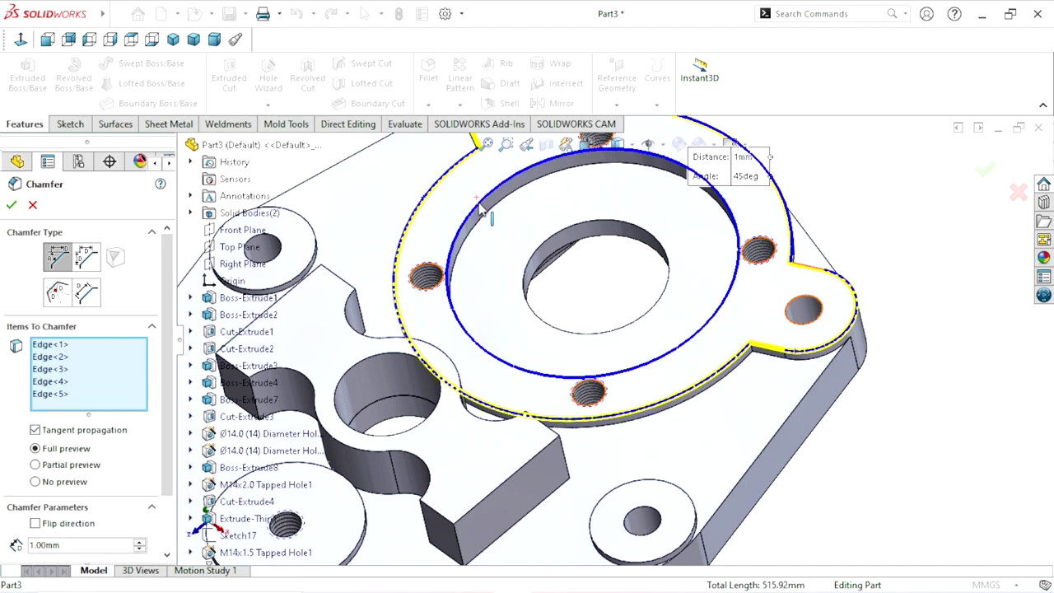
pyautogui.click(554, 250)
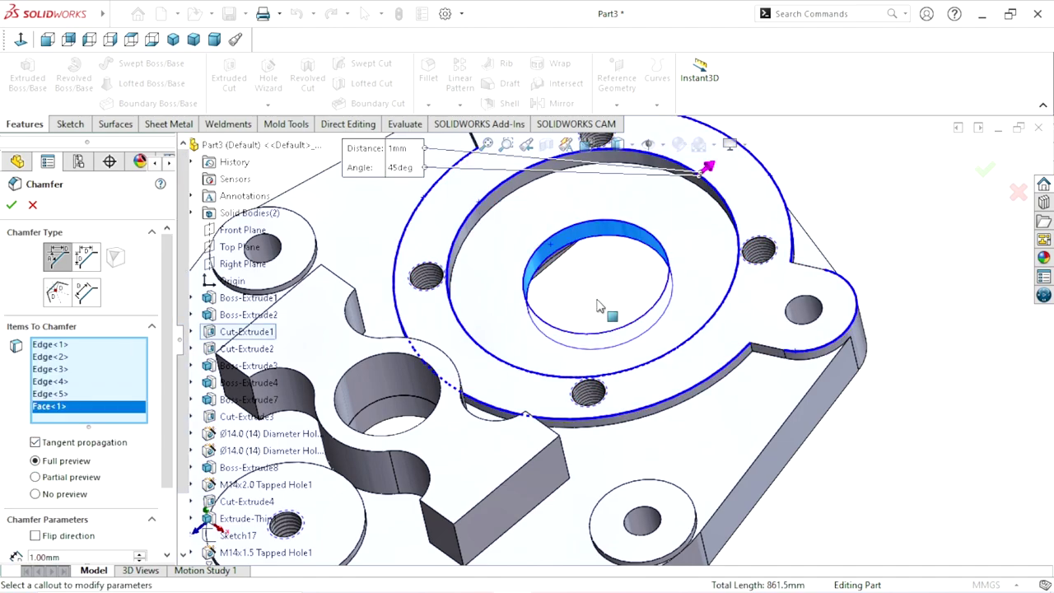
pyautogui.scroll(2, 596, 301)
pyautogui.scroll(2, 596, 313)
pyautogui.scroll(-1, 591, 362)
pyautogui.scroll(-2, 566, 416)
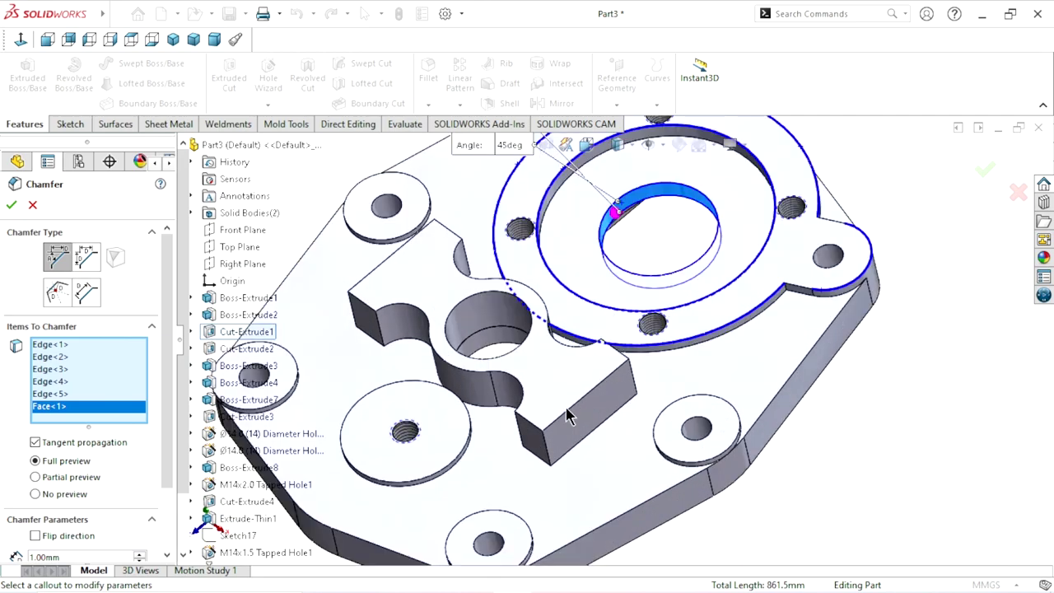
pyautogui.scroll(1, 535, 453)
pyautogui.scroll(-3, 659, 410)
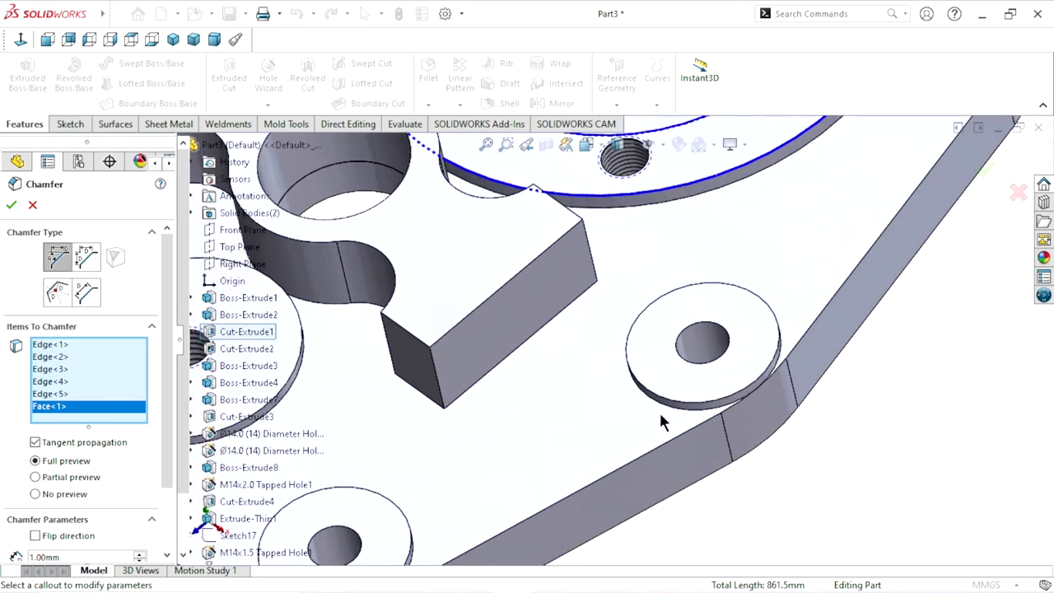
# - Add the boss rims, a boss's lower edge and the ring's inner arc edge to the chamfer
pyautogui.click(680, 410)
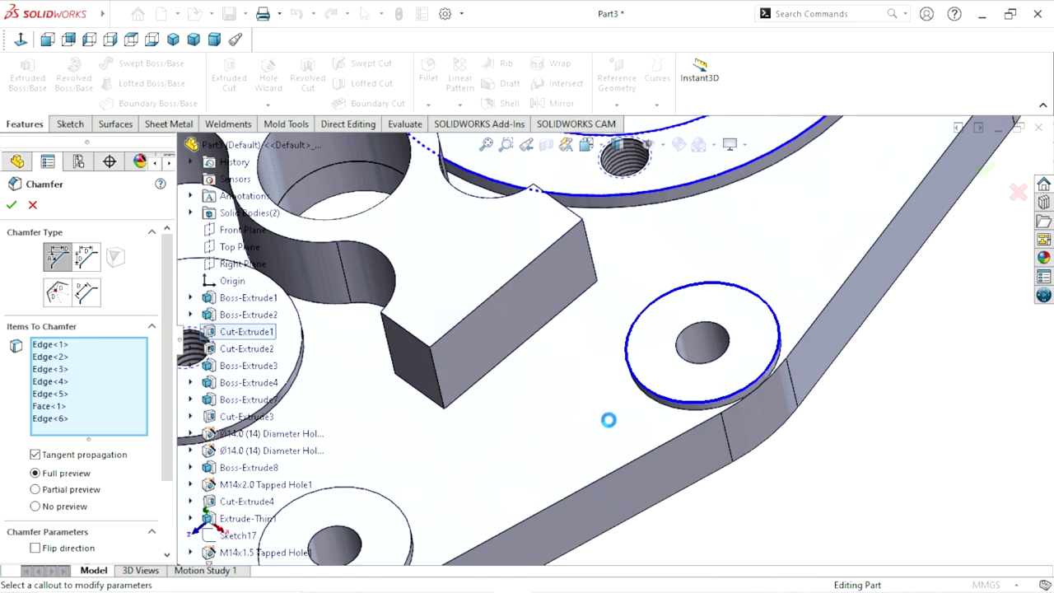
pyautogui.scroll(3, 588, 414)
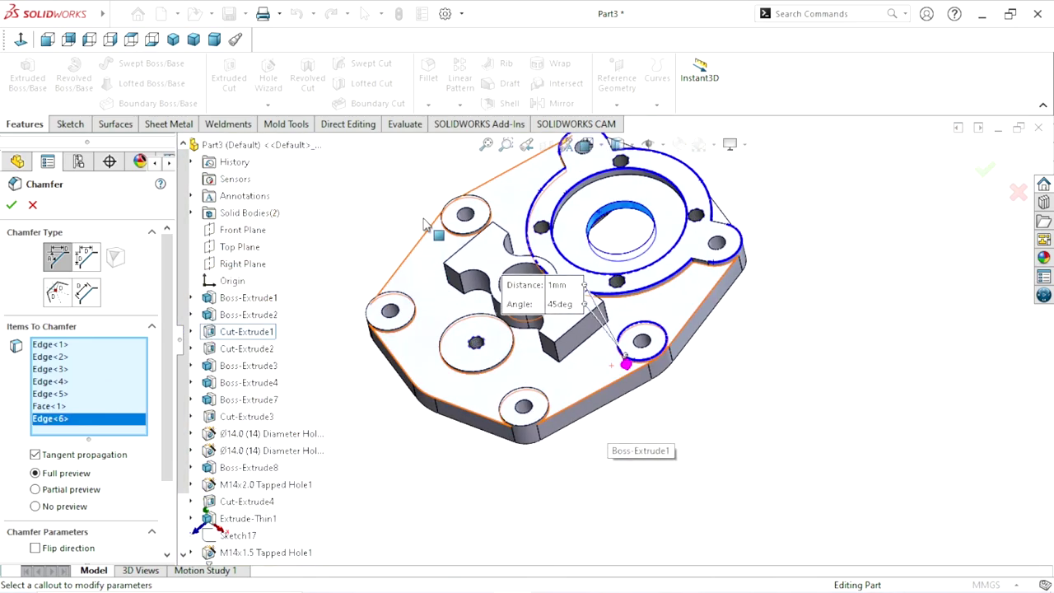
pyautogui.scroll(-4, 497, 260)
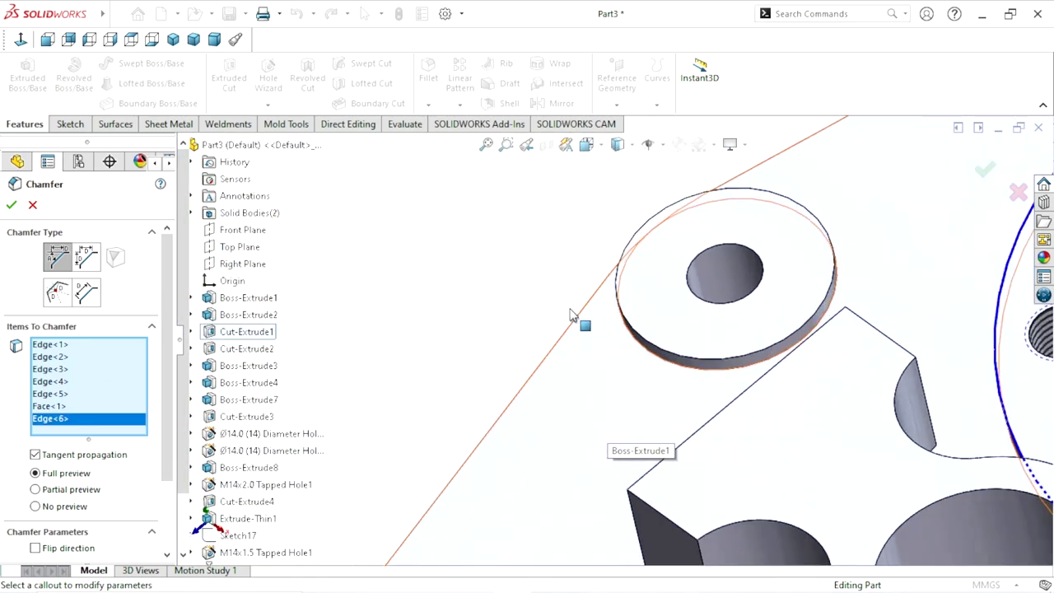
pyautogui.click(659, 363)
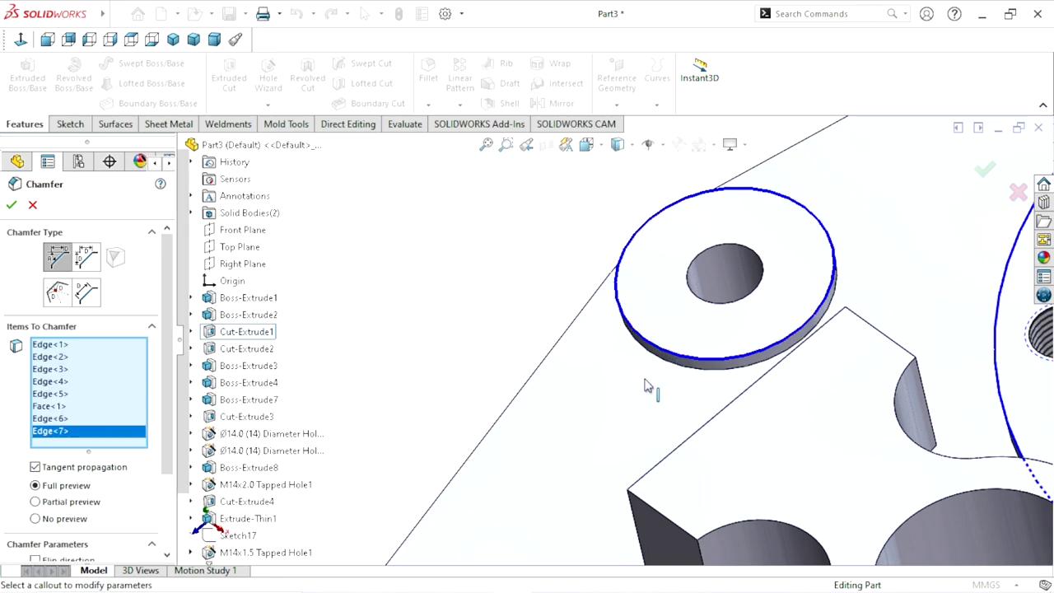
pyautogui.scroll(3, 645, 381)
pyautogui.scroll(1, 610, 412)
pyautogui.scroll(-3, 577, 343)
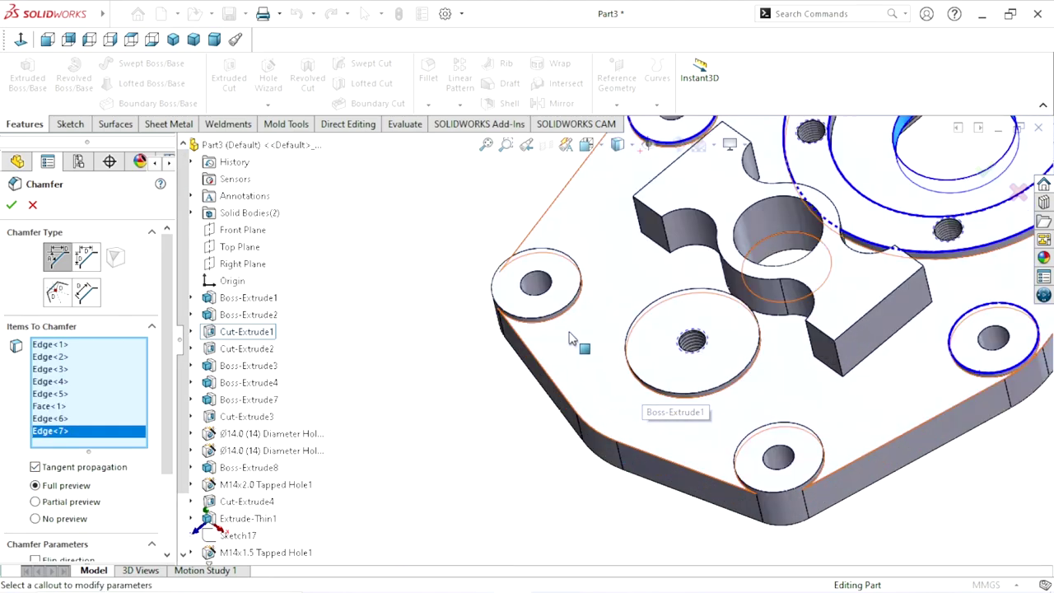
pyautogui.scroll(-3, 570, 346)
pyautogui.click(527, 227)
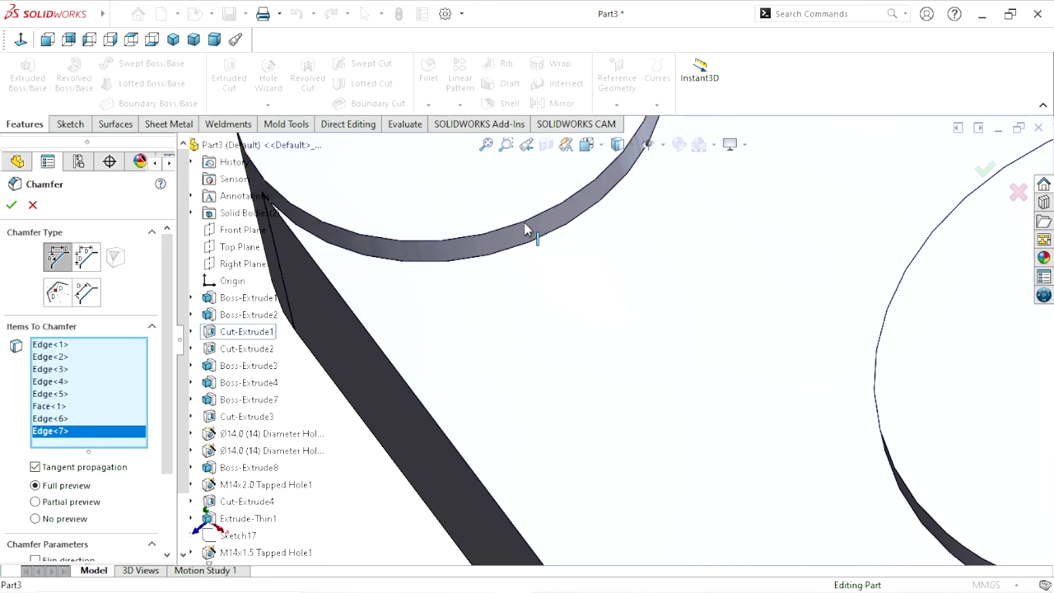
pyautogui.scroll(3, 607, 370)
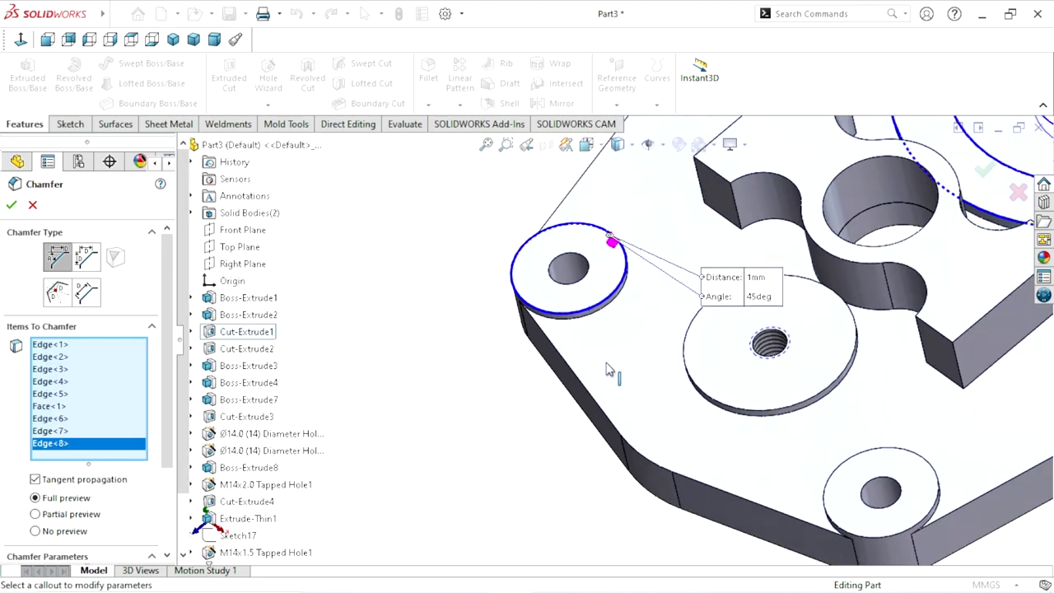
pyautogui.click(830, 494)
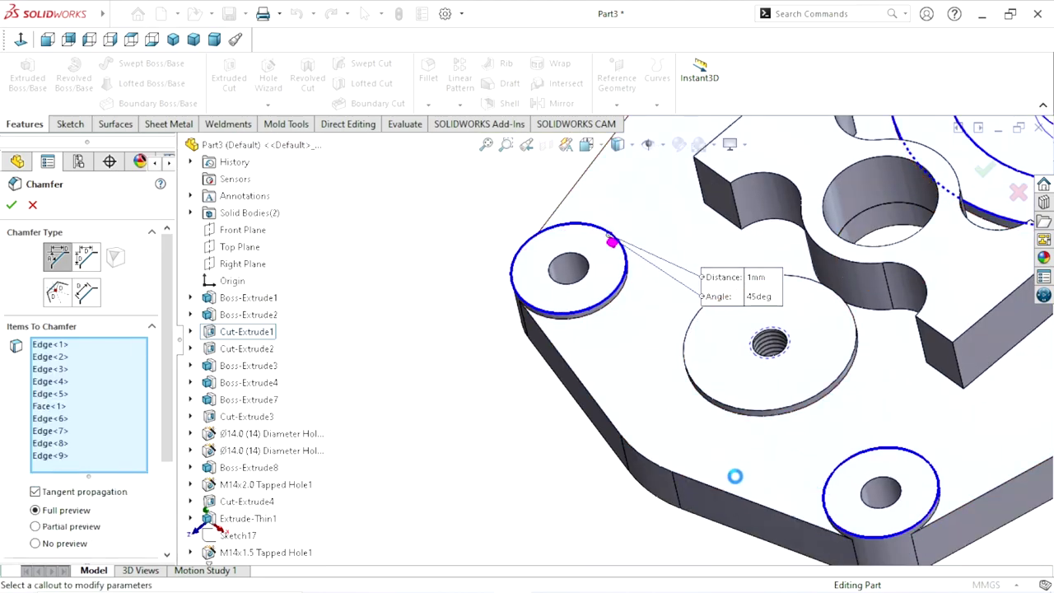
# - Try applying the chamfer, then bring up the Items To Chamfer list's context menu after it fails
pyautogui.click(12, 205)
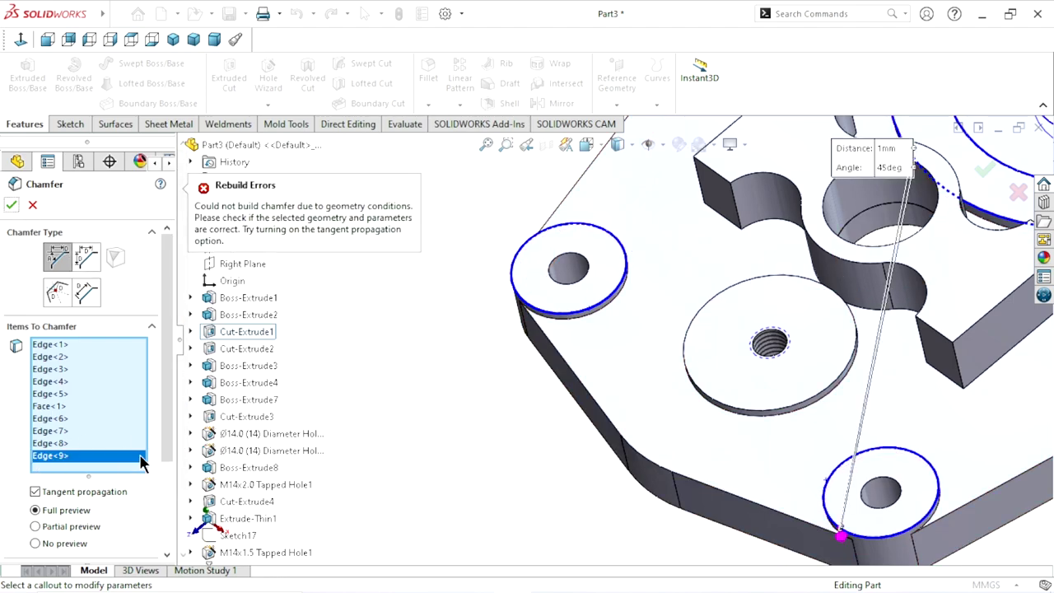
pyautogui.scroll(-2, 170, 438)
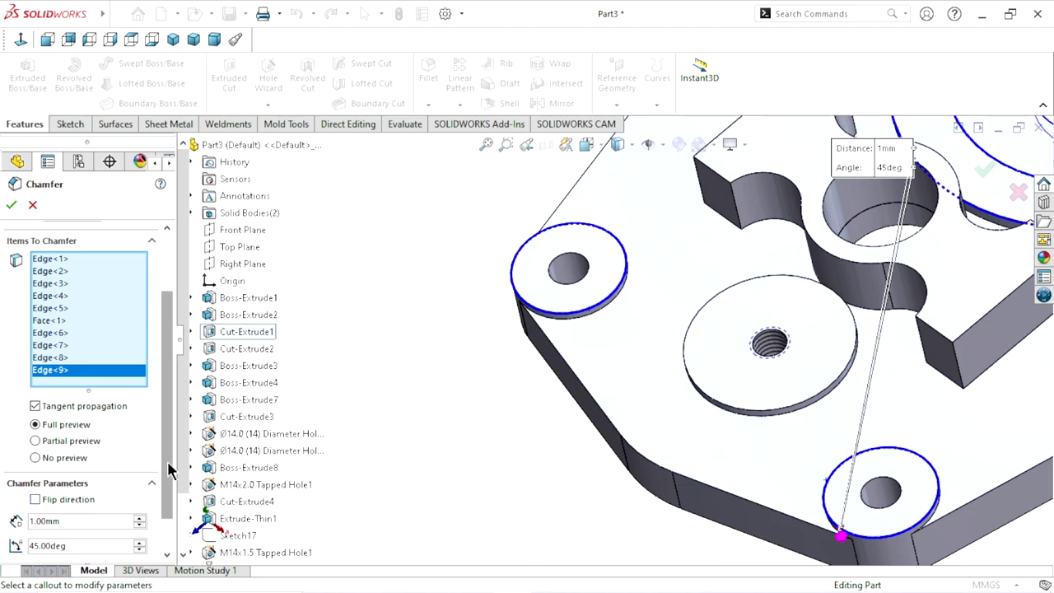
pyautogui.scroll(-2, 179, 498)
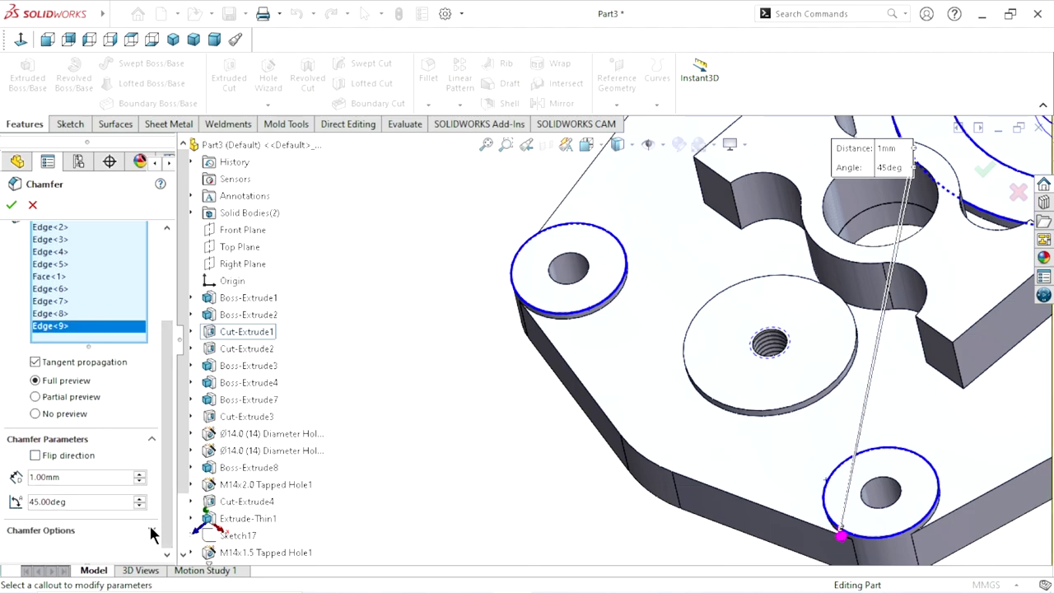
pyautogui.click(151, 531)
pyautogui.scroll(-1, 172, 501)
pyautogui.scroll(3, 177, 485)
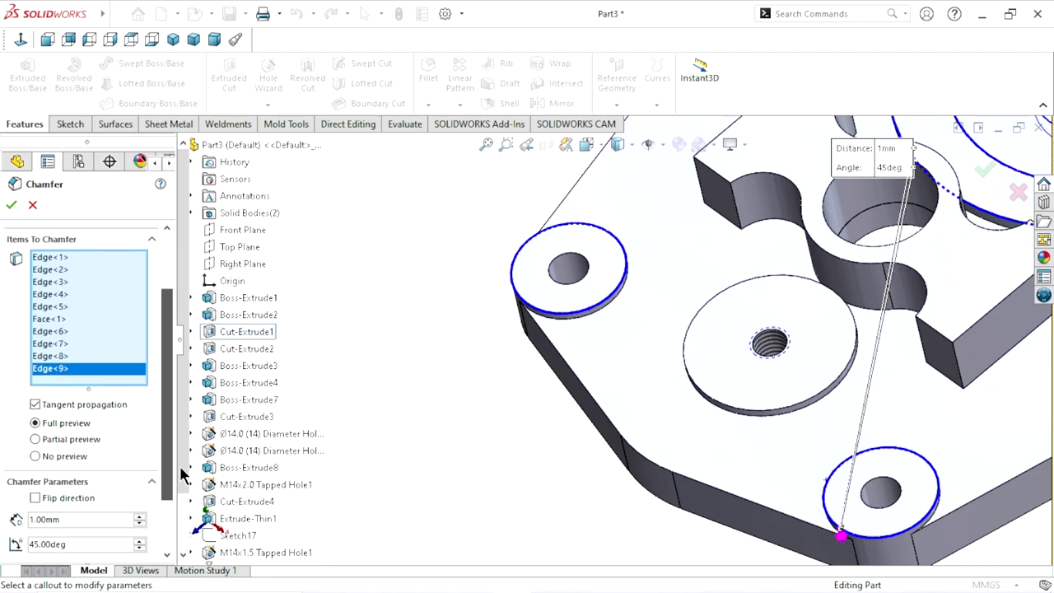
pyautogui.scroll(2, 182, 461)
pyautogui.scroll(1, 184, 439)
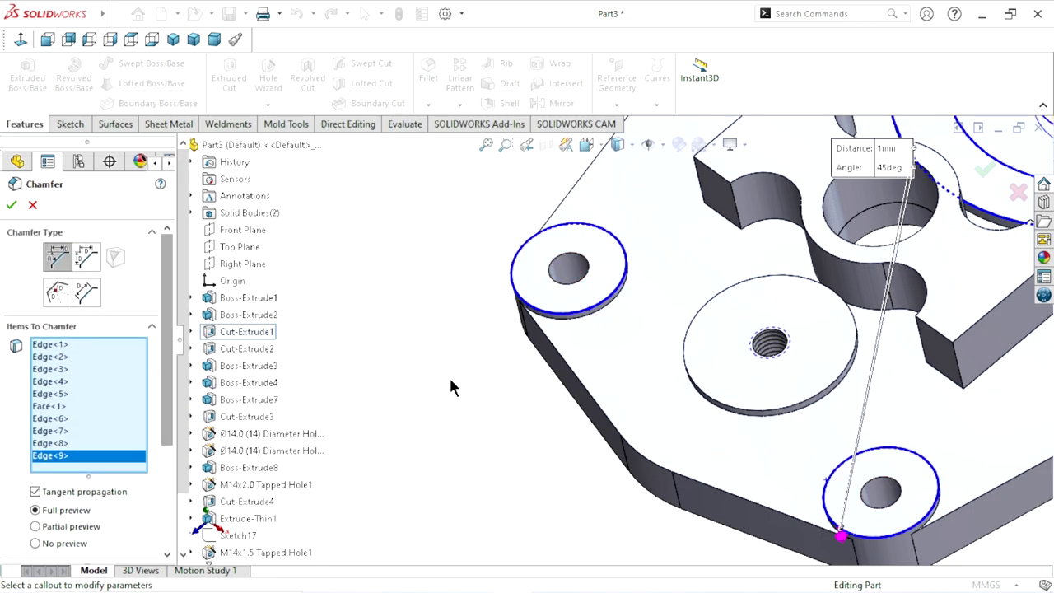
pyautogui.scroll(2, 494, 379)
pyautogui.scroll(1, 832, 256)
pyautogui.scroll(1, 585, 350)
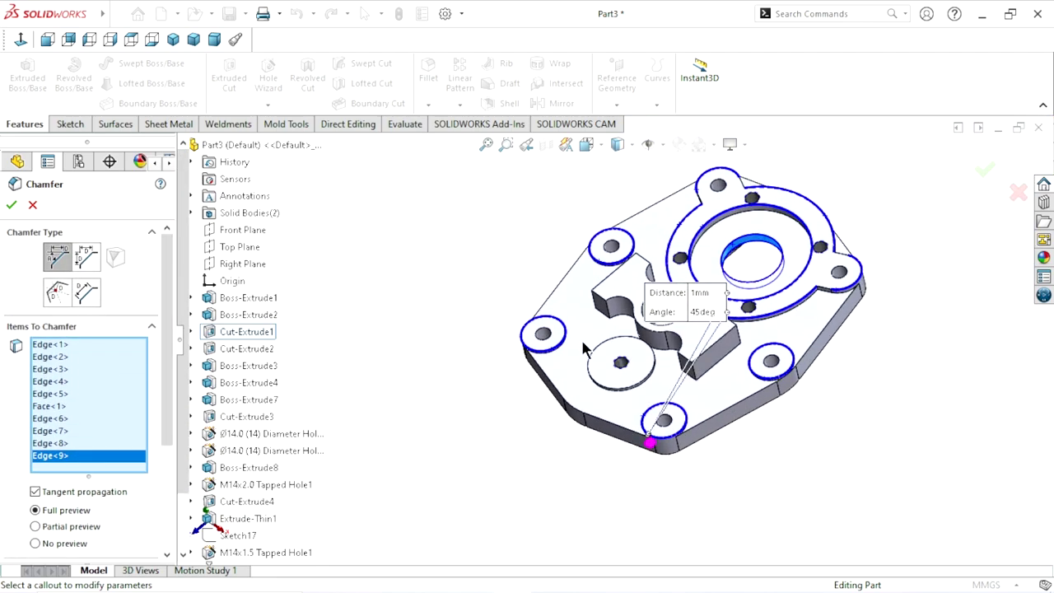
pyautogui.rightClick(70, 458)
# - Clear all chamfer selections and pick the raised flange's top face
pyautogui.click(93, 464)
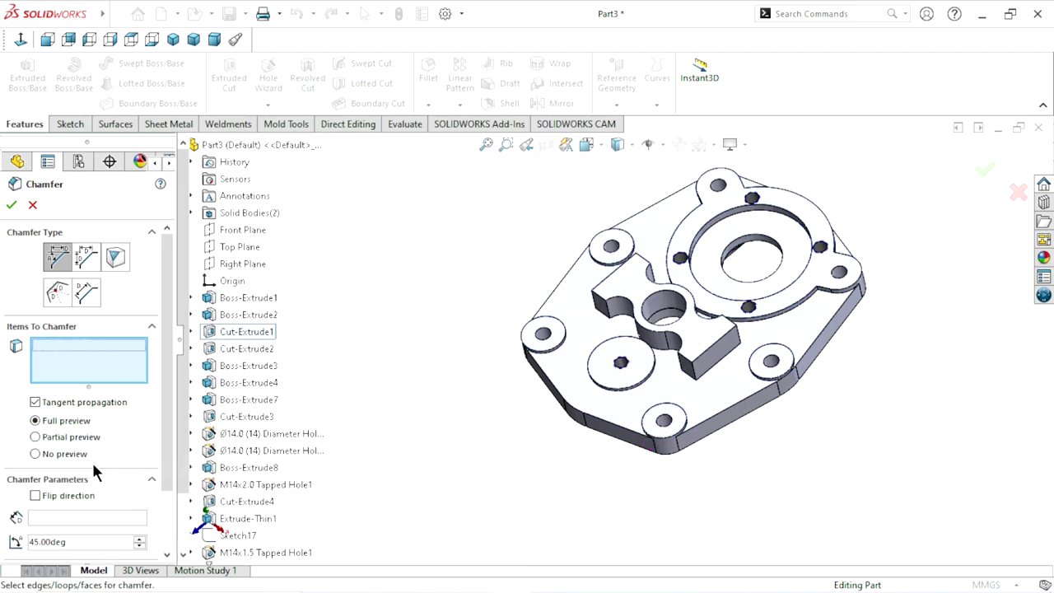
pyautogui.scroll(-3, 822, 273)
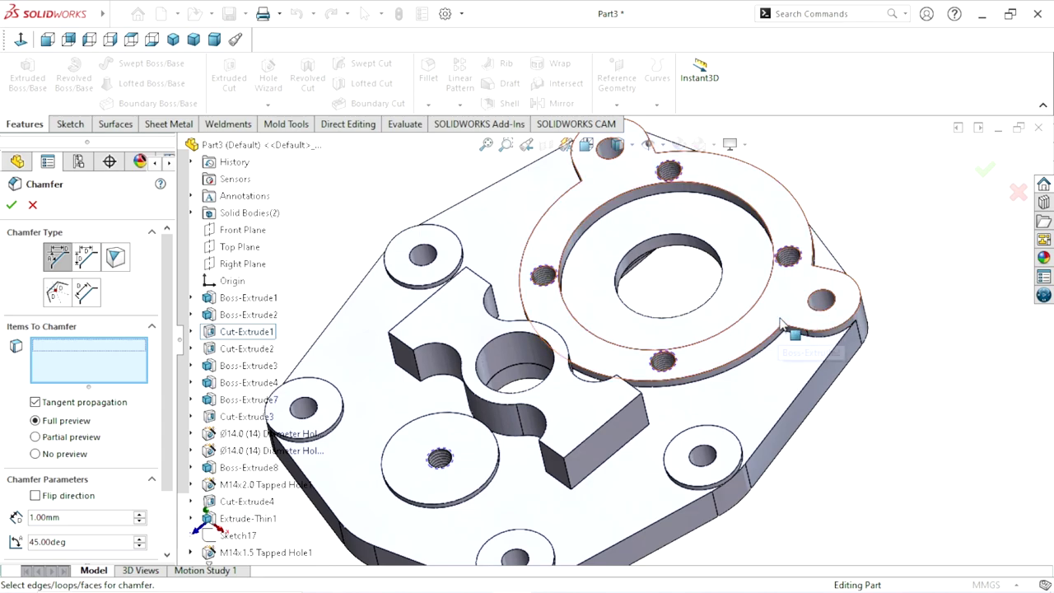
pyautogui.click(745, 322)
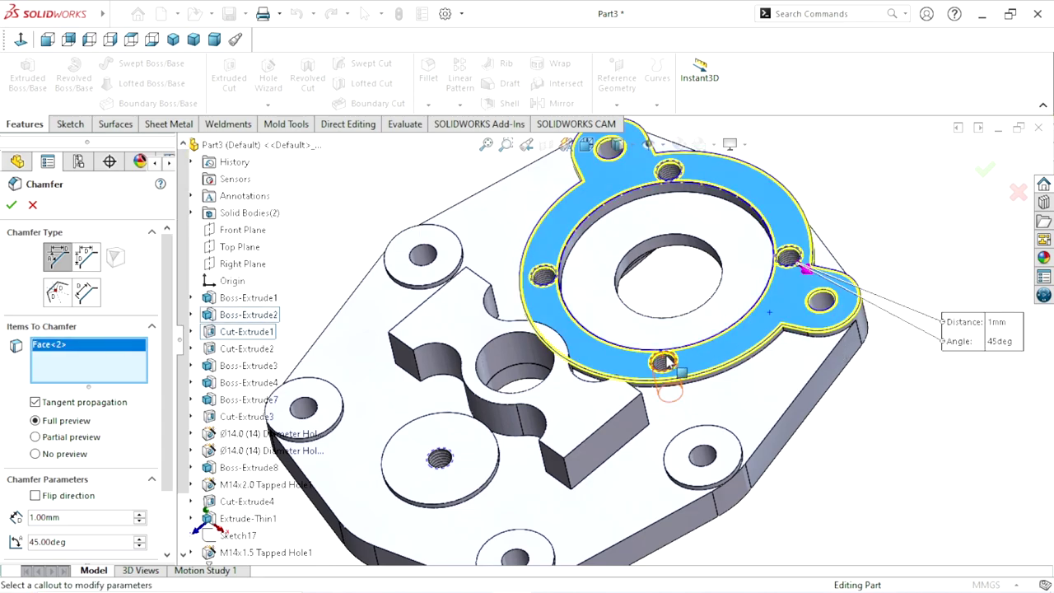
pyautogui.scroll(1, 667, 362)
pyautogui.scroll(1, 630, 379)
pyautogui.scroll(-1, 638, 253)
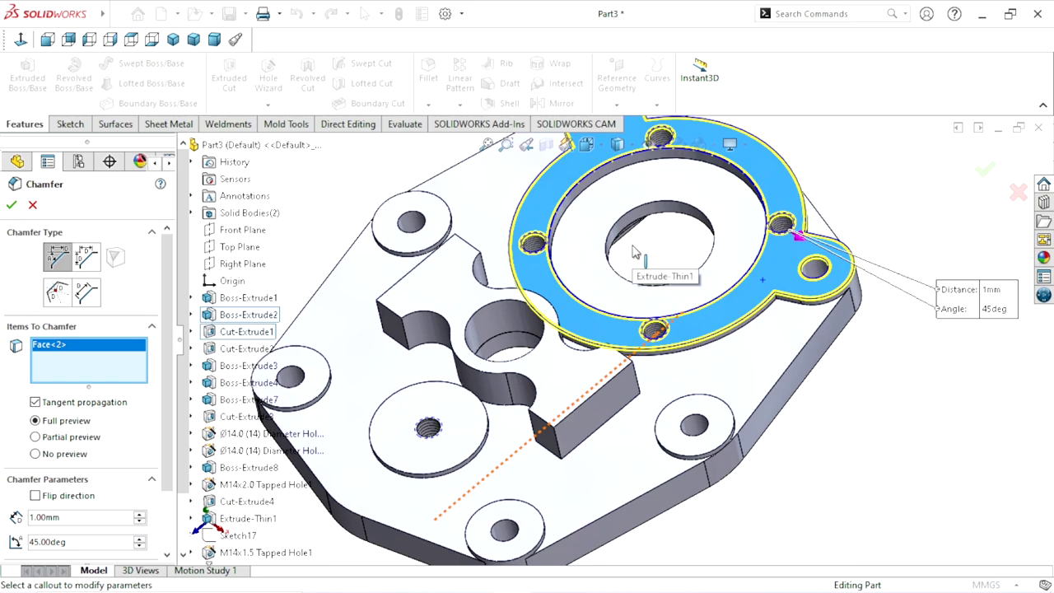
# - Add the bore face, then delete it from the Items To Chamfer list
pyautogui.click(641, 218)
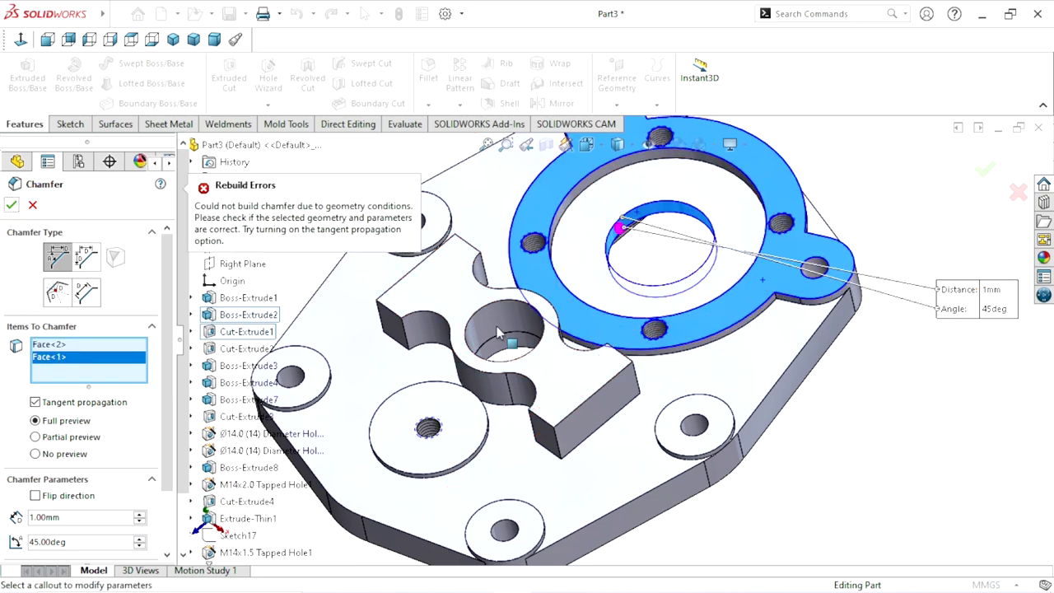
pyautogui.scroll(-4, 647, 241)
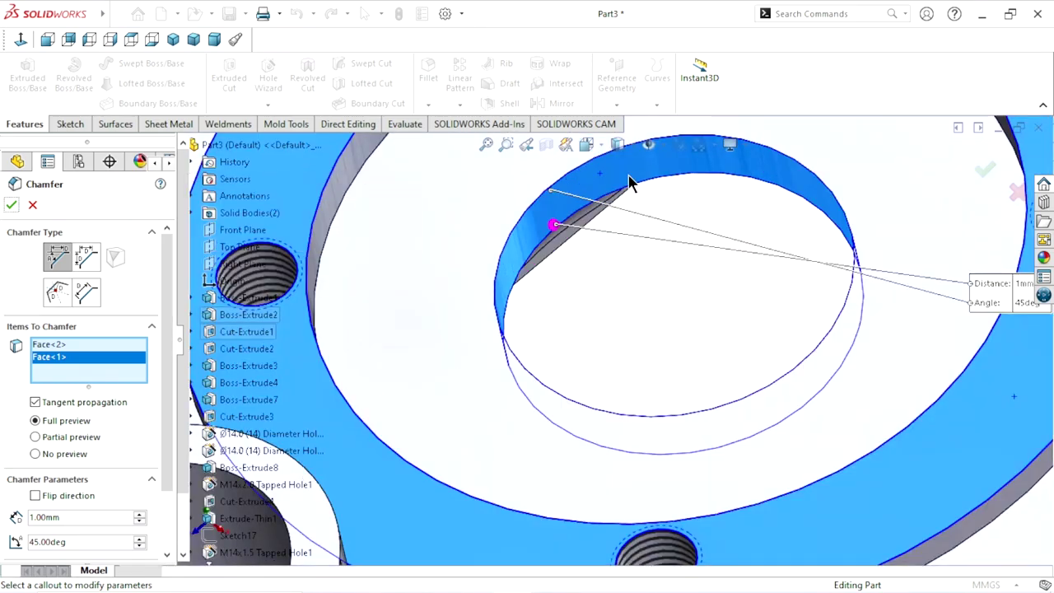
pyautogui.scroll(4, 598, 306)
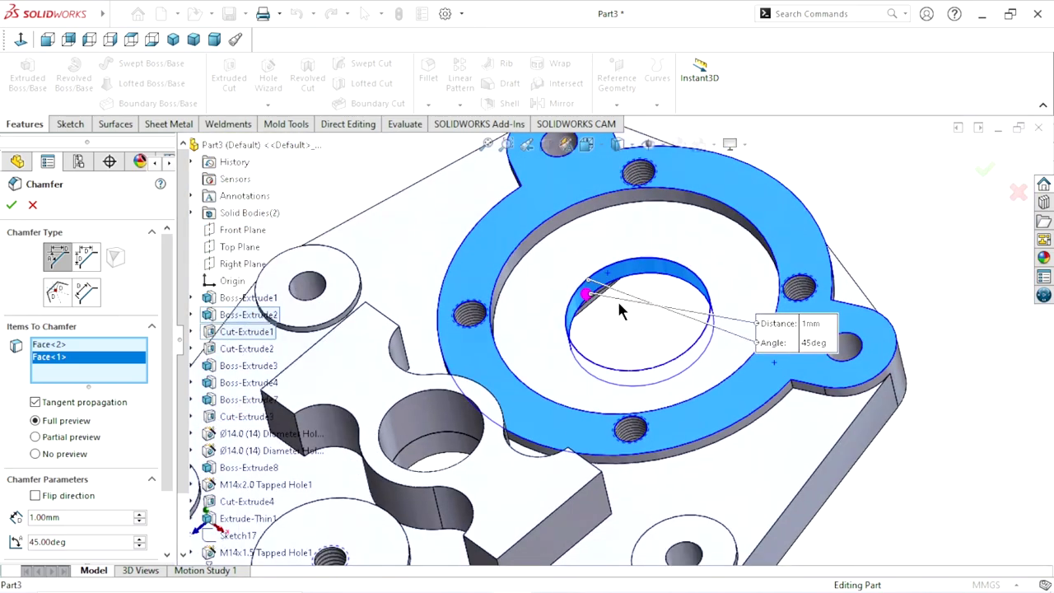
pyautogui.rightClick(46, 366)
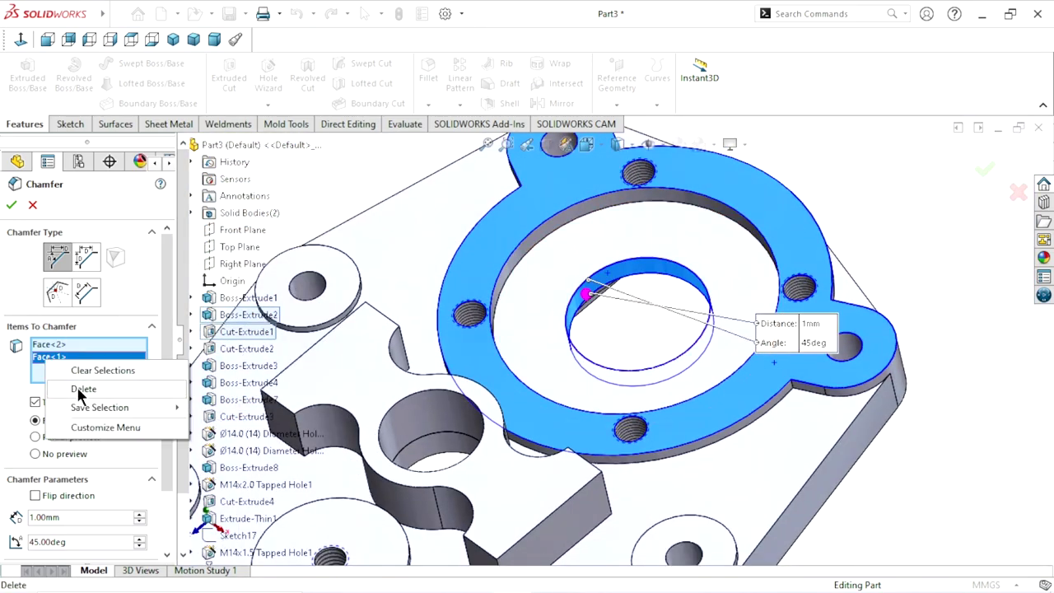
pyautogui.click(90, 387)
# - Add both edges of the inner bore to the chamfer
pyautogui.click(616, 266)
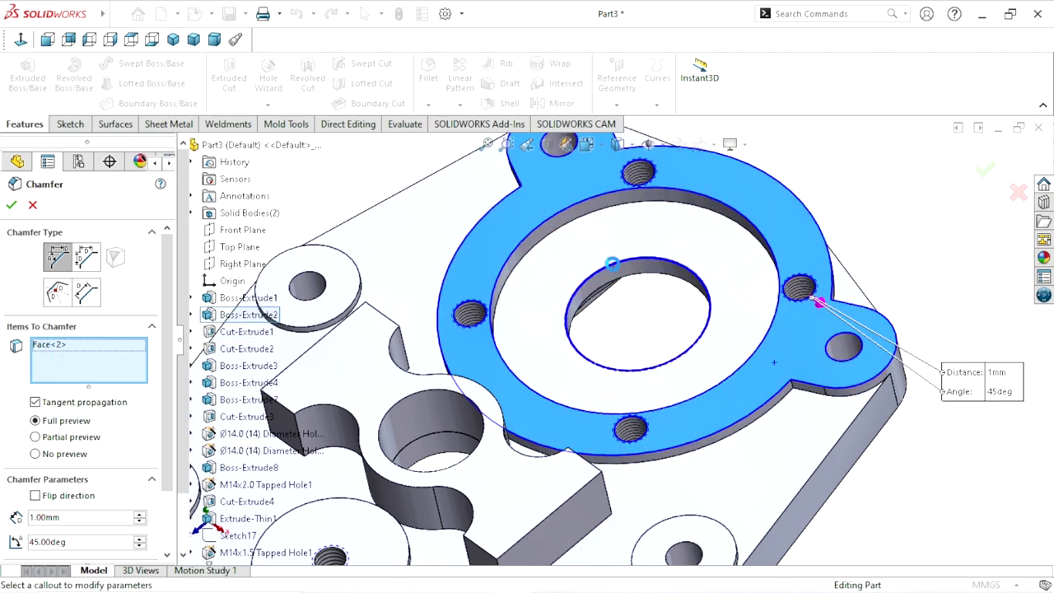
pyautogui.moveTo(609, 322); pyautogui.dragTo(557, 296, button='middle')
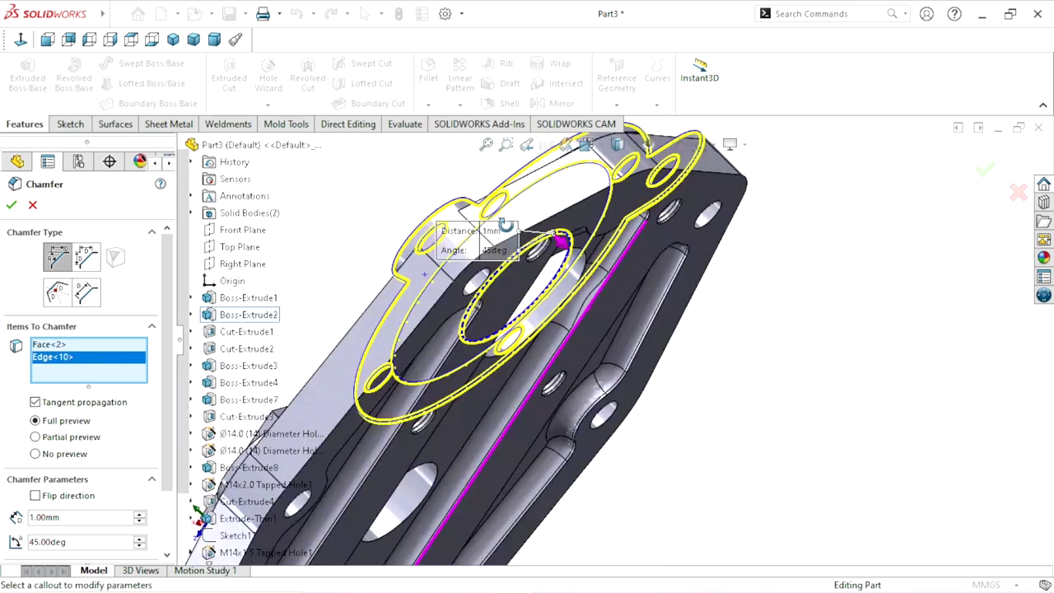
pyautogui.scroll(-3, 616, 306)
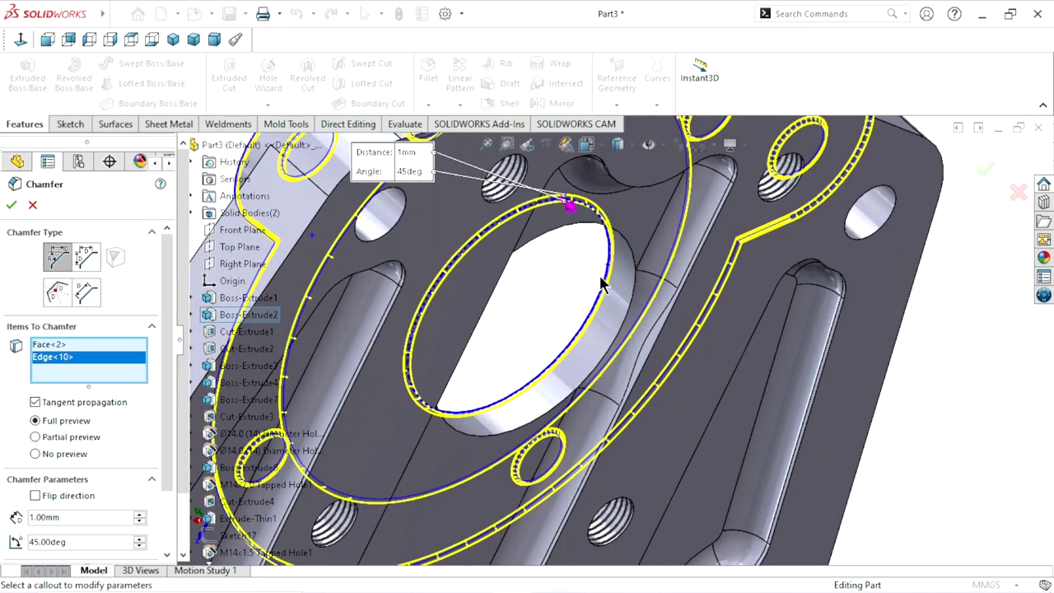
pyautogui.click(634, 258)
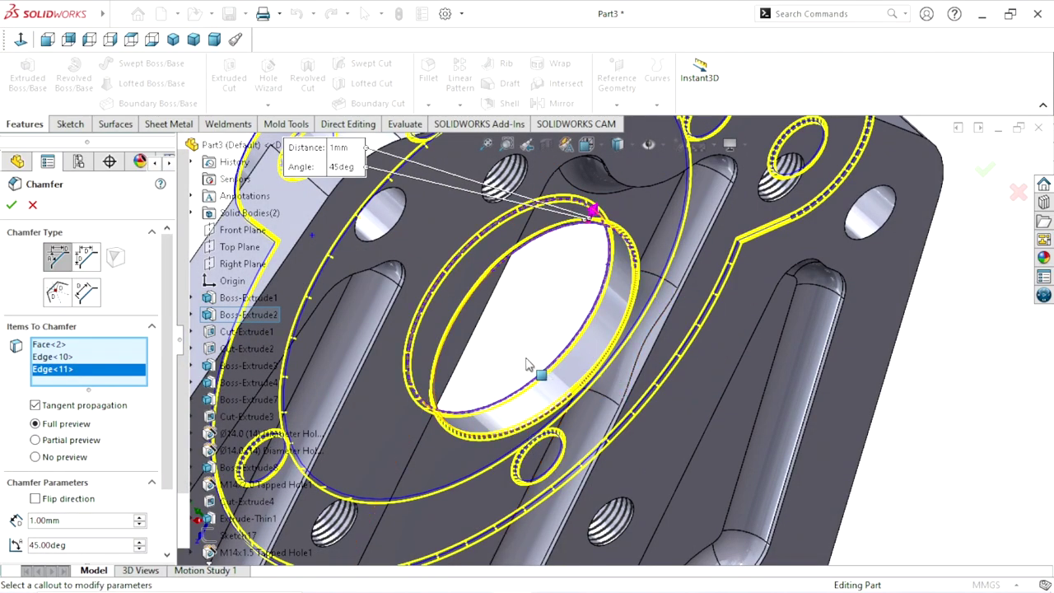
pyautogui.scroll(5, 536, 370)
pyautogui.moveTo(470, 370); pyautogui.dragTo(533, 402, button='middle')
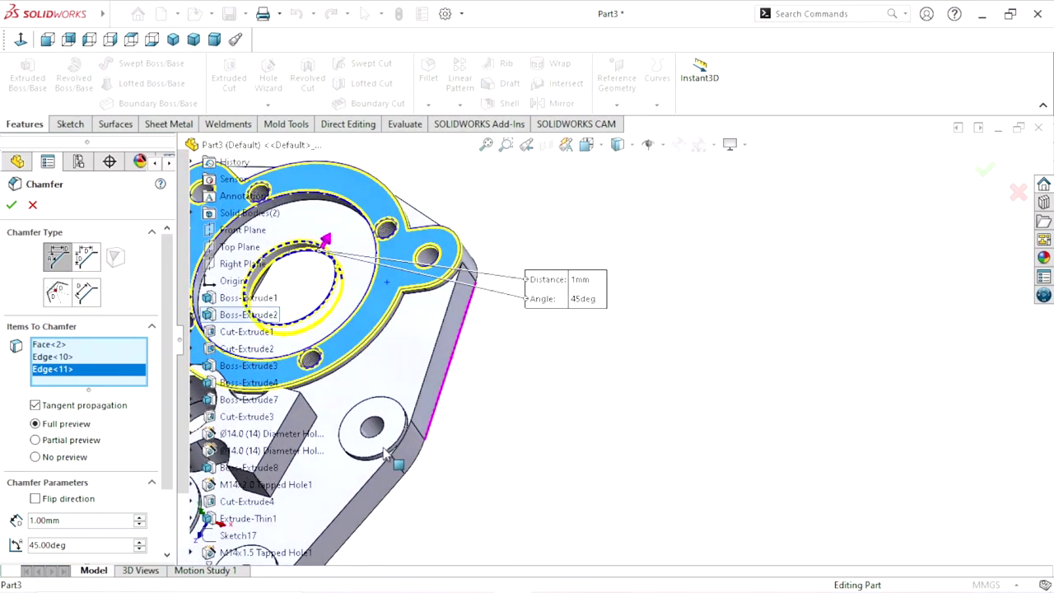
# - Add the four corner boss faces and accept the 1 mm × 45° chamfer
pyautogui.scroll(5, 533, 402)
pyautogui.scroll(-3, 545, 356)
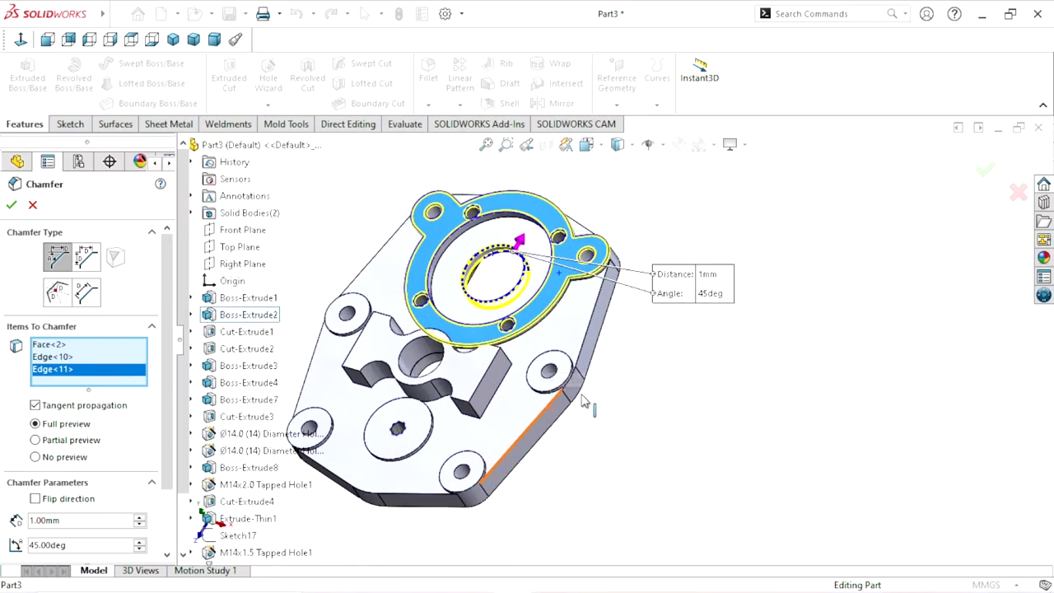
pyautogui.scroll(-3, 545, 354)
pyautogui.scroll(-2, 628, 341)
pyautogui.click(628, 341)
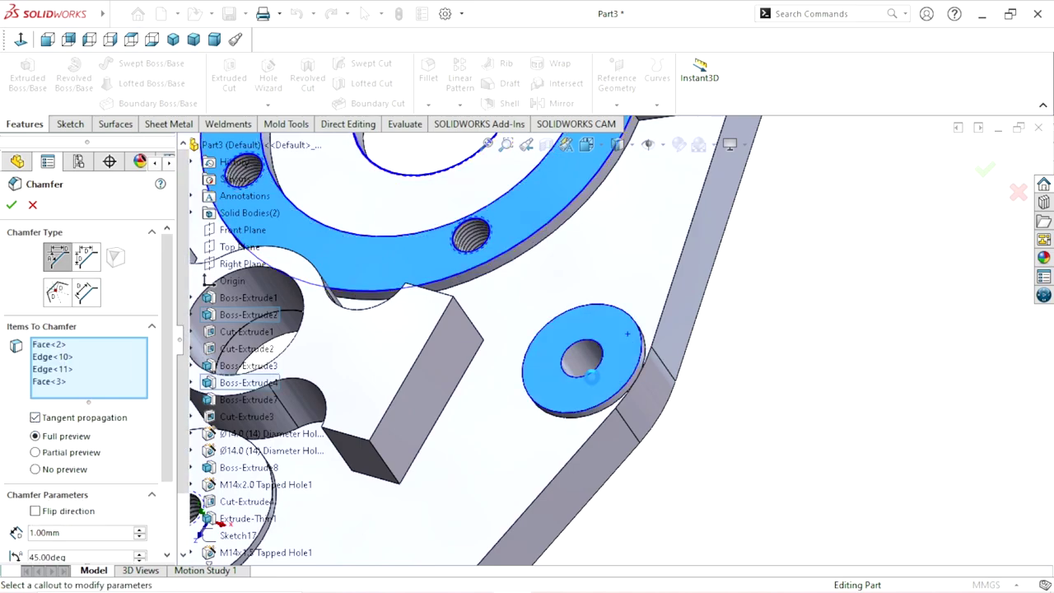
pyautogui.scroll(3, 627, 334)
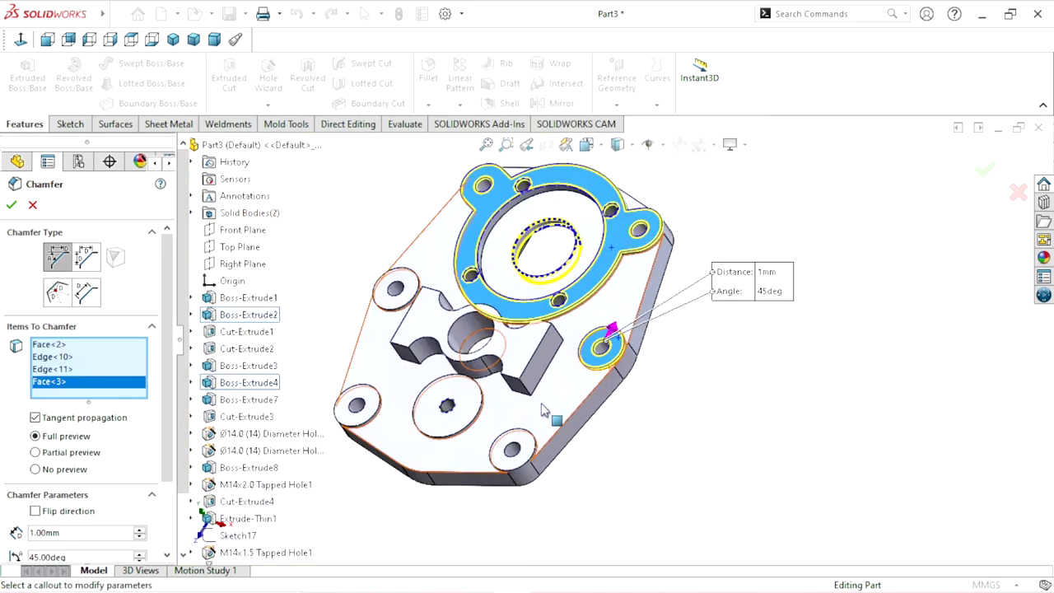
pyautogui.scroll(-3, 409, 299)
pyautogui.click(424, 307)
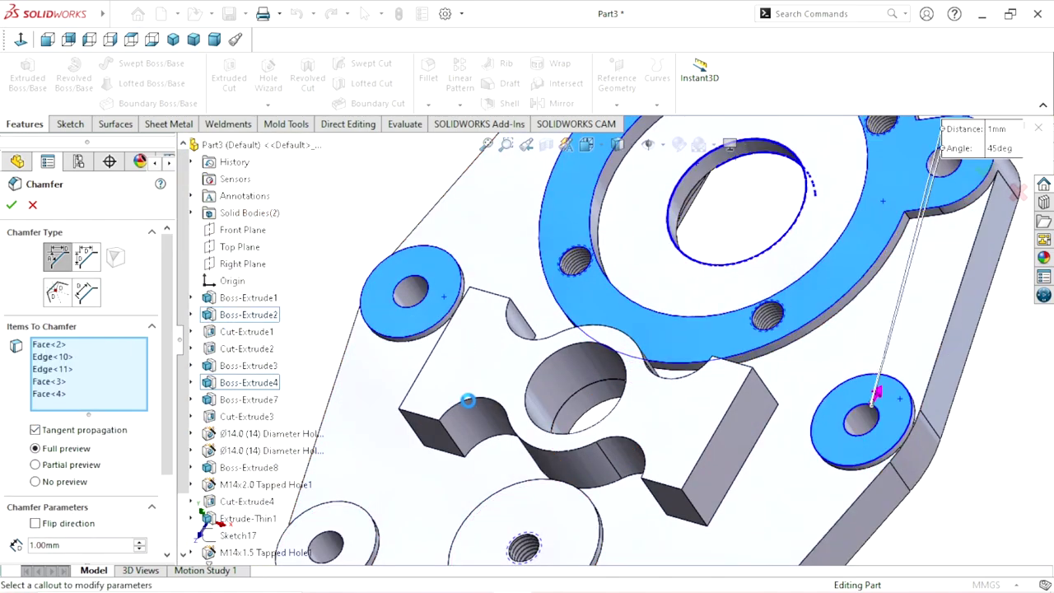
pyautogui.scroll(4, 474, 396)
pyautogui.scroll(-3, 564, 426)
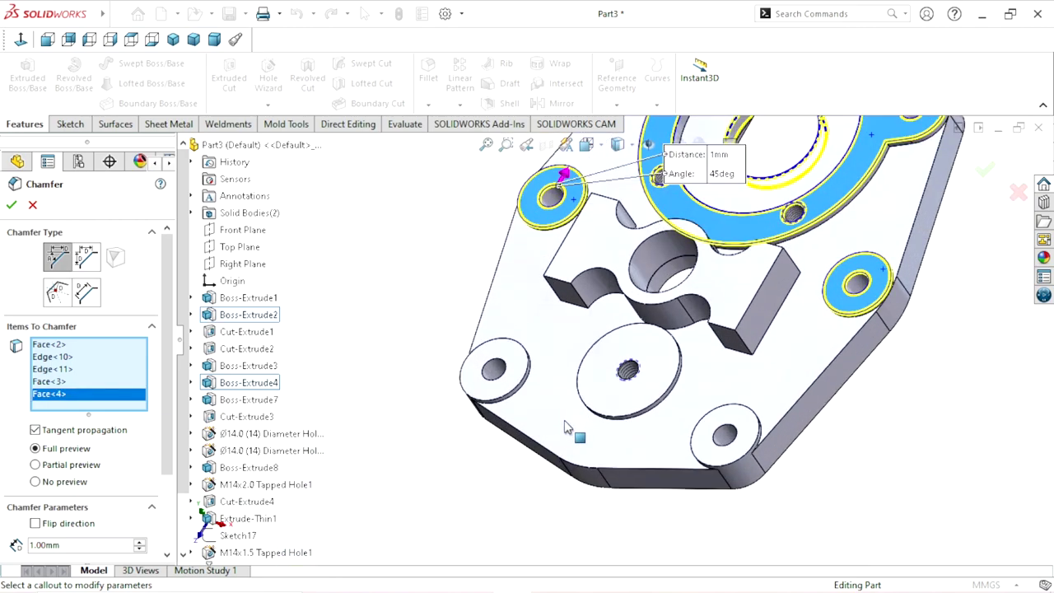
pyautogui.click(529, 374)
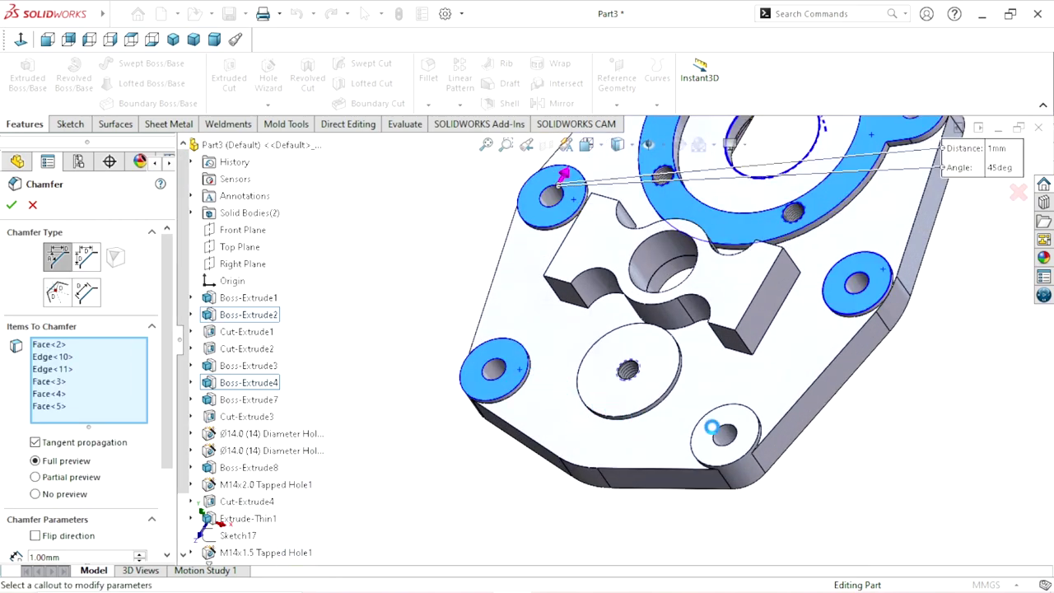
pyautogui.click(721, 443)
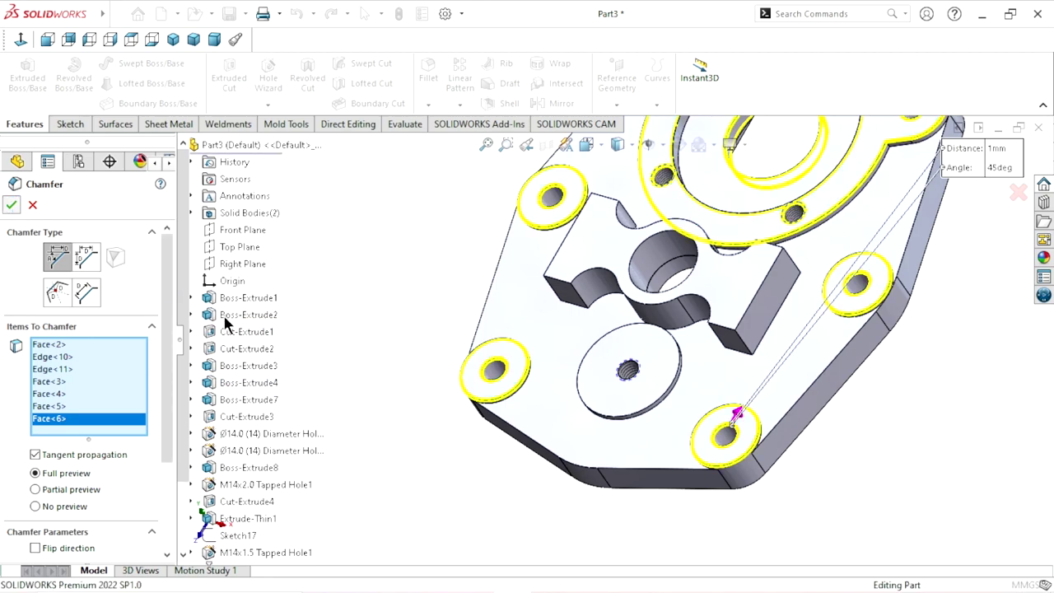
pyautogui.press('Return')
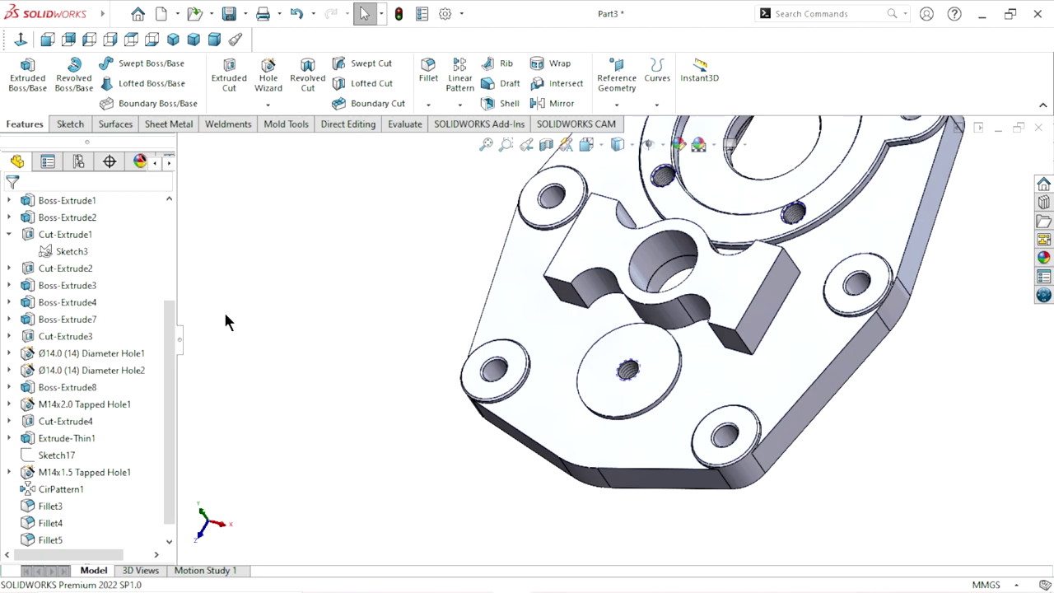
pyautogui.moveTo(227, 321); pyautogui.dragTo(415, 365, button='middle')
pyautogui.scroll(3, 773, 278)
pyautogui.scroll(-3, 773, 278)
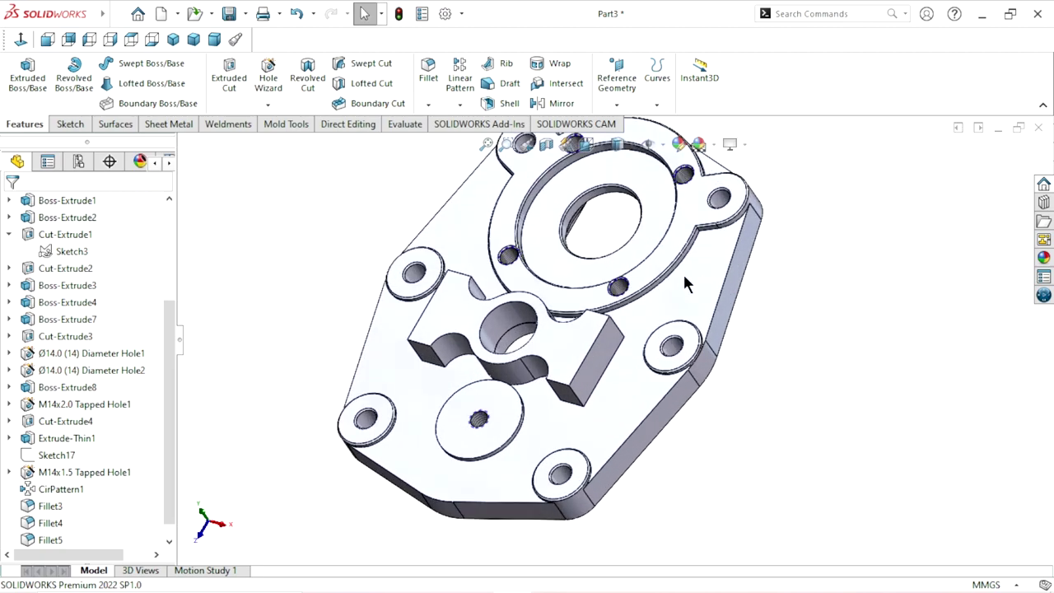
pyautogui.scroll(2, 713, 340)
pyautogui.moveTo(685, 330); pyautogui.dragTo(596, 330, button='middle')
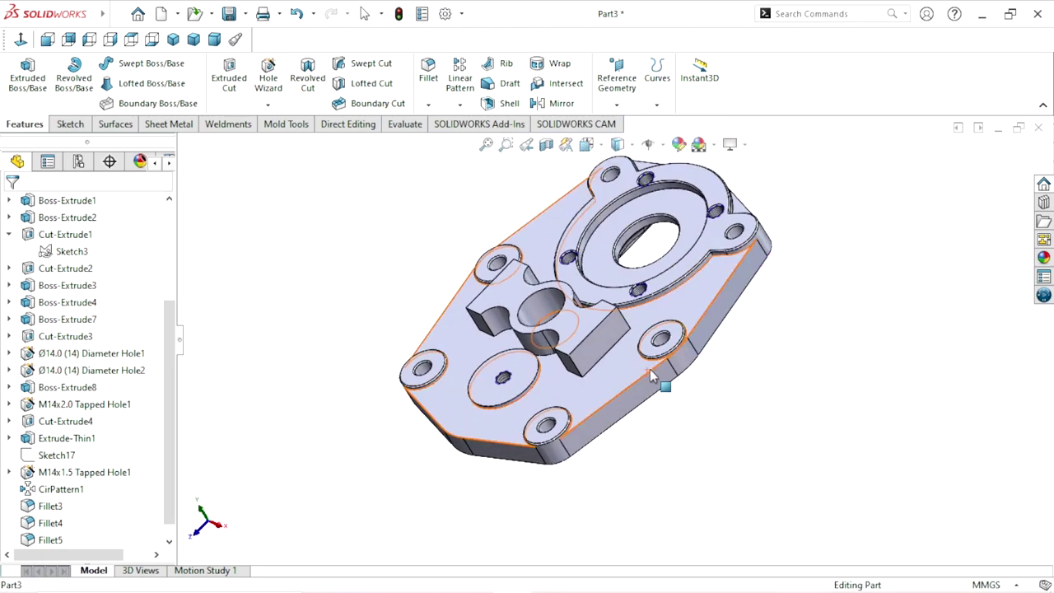
pyautogui.scroll(-2, 597, 329)
pyautogui.moveTo(859, 423)
pyautogui.mouseDown(button='middle')
pyautogui.moveTo(744, 412)
pyautogui.moveTo(774, 419)
pyautogui.moveTo(669, 443)
pyautogui.mouseUp(button='middle')
pyautogui.scroll(2, 605, 353)
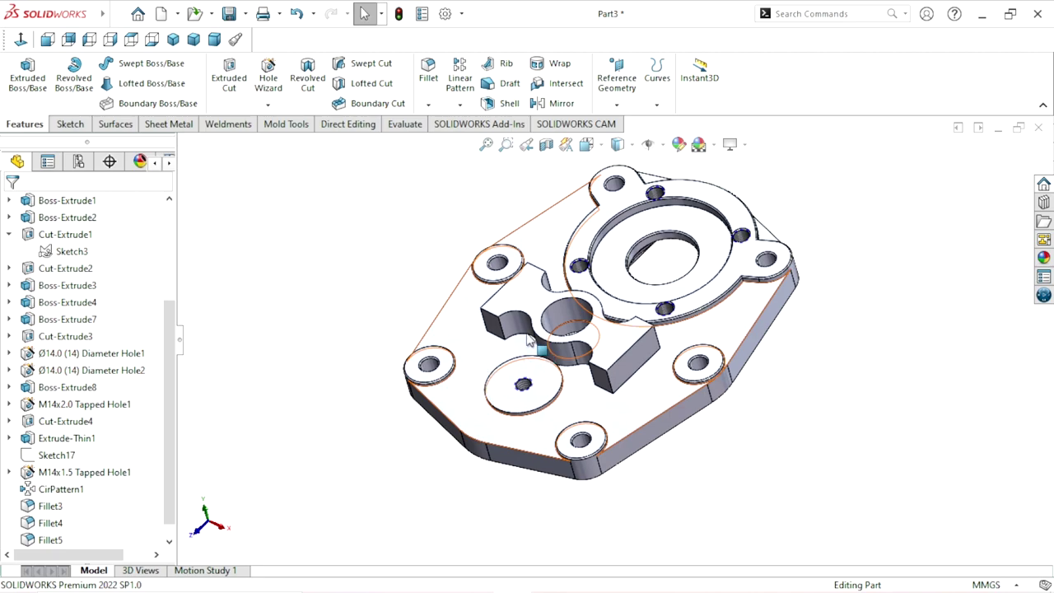
# - Select the central block's top face, view it normal, and dismiss the thread data warning
pyautogui.click(531, 298)
pyautogui.click(19, 40)
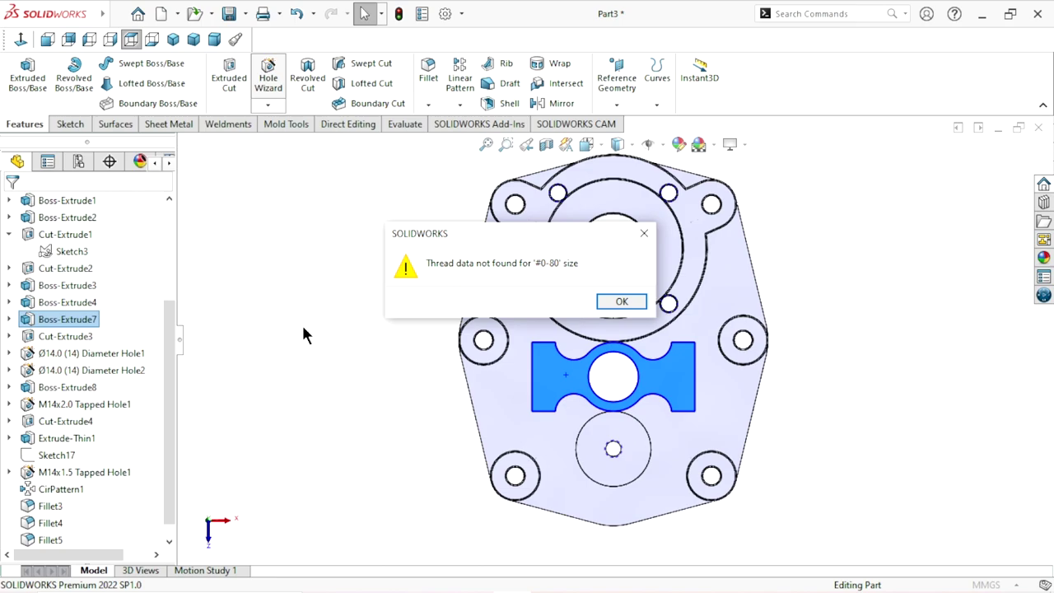
pyautogui.click(622, 301)
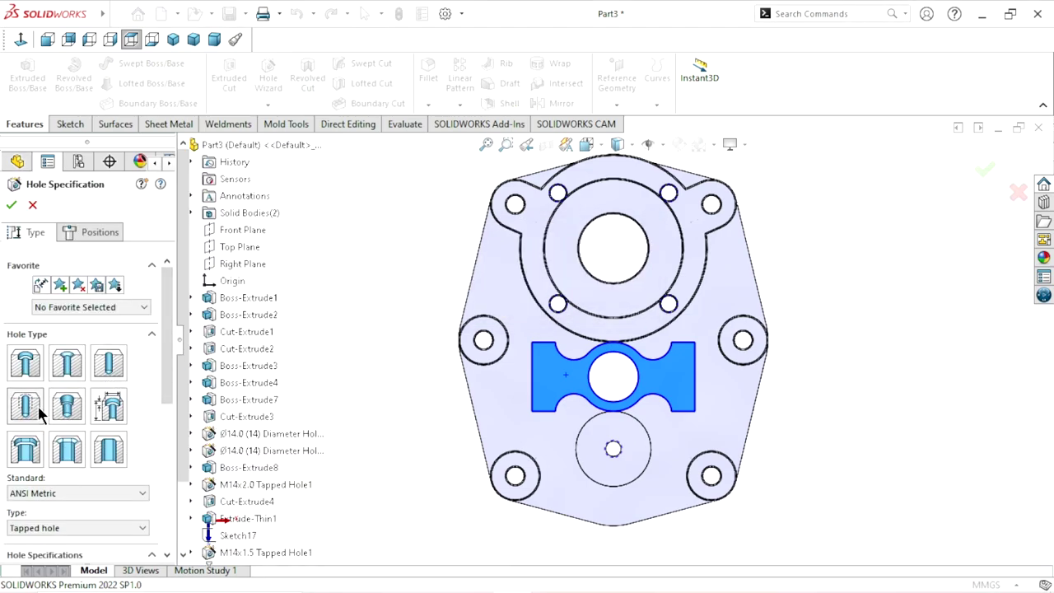
pyautogui.moveTo(171, 360)
pyautogui.mouseDown()
pyautogui.moveTo(185, 416)
pyautogui.moveTo(179, 464)
pyautogui.mouseUp()
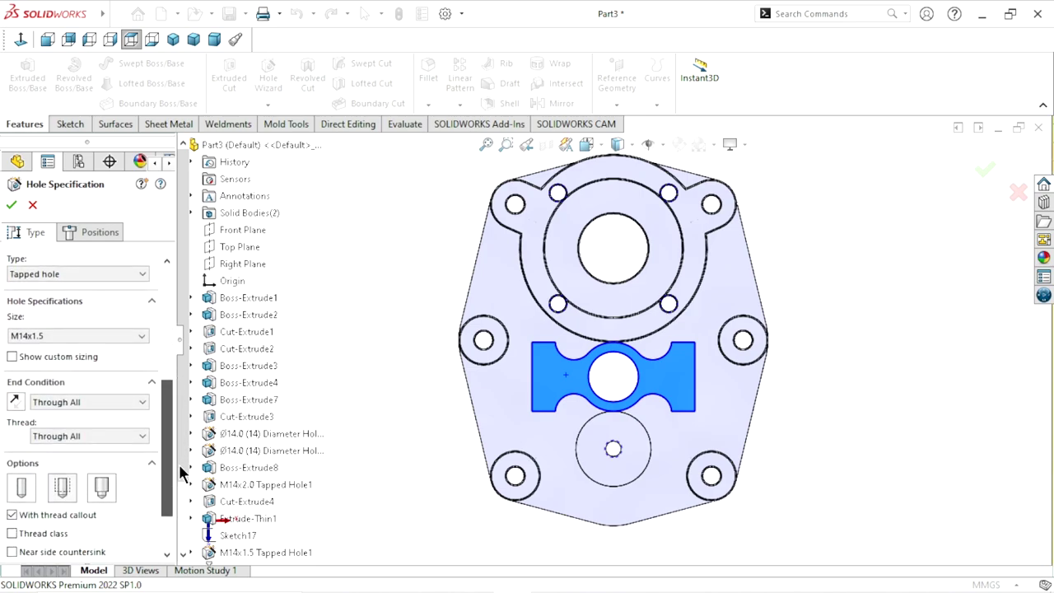
# - Set the tapped hole to M12x1.5, blind, 22 mm deep
pyautogui.click(113, 359)
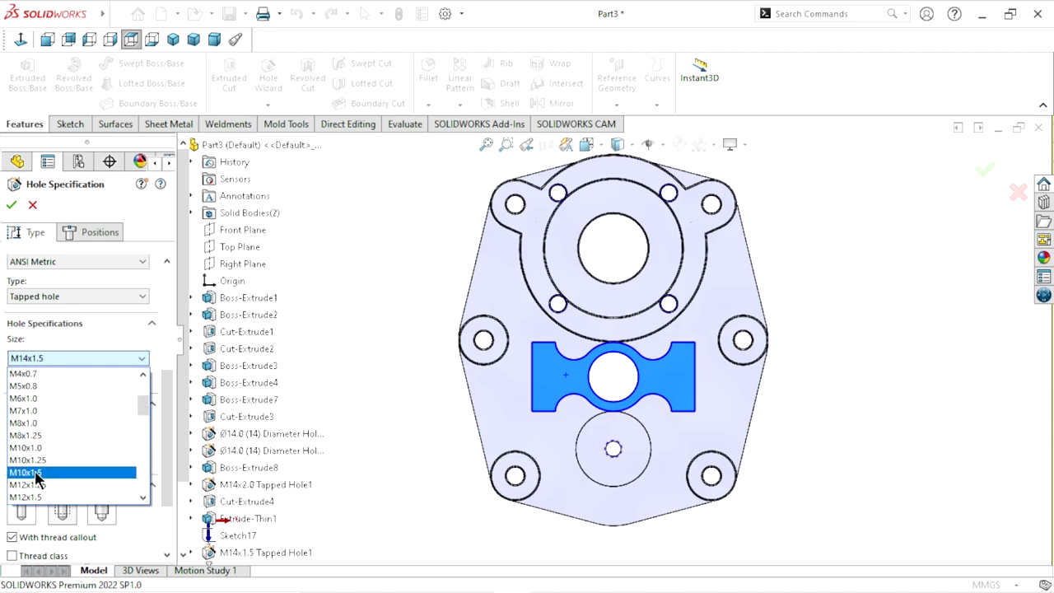
pyautogui.scroll(2, 62, 461)
pyautogui.click(53, 459)
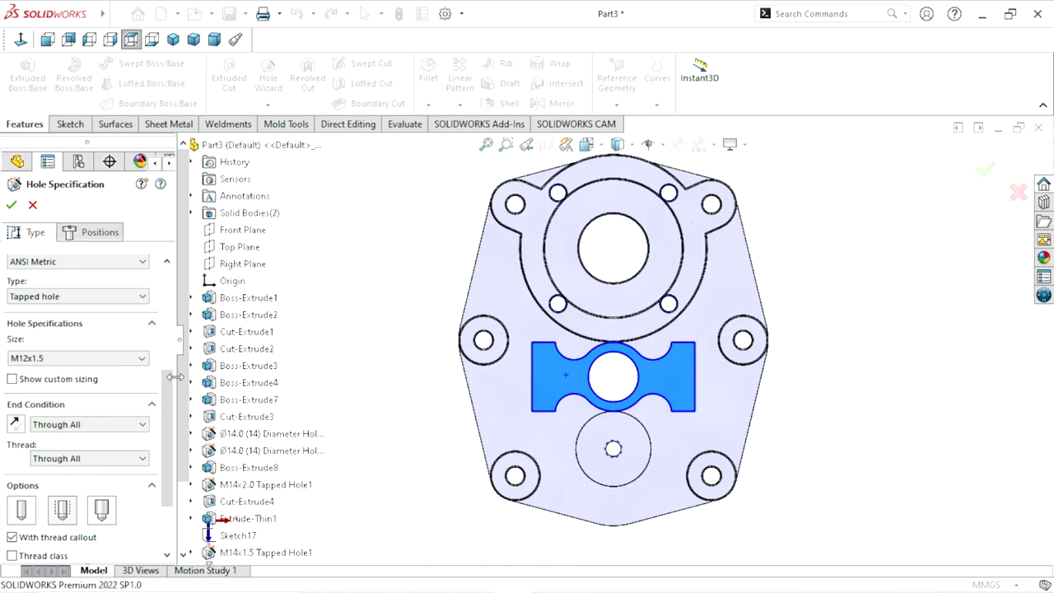
pyautogui.click(107, 425)
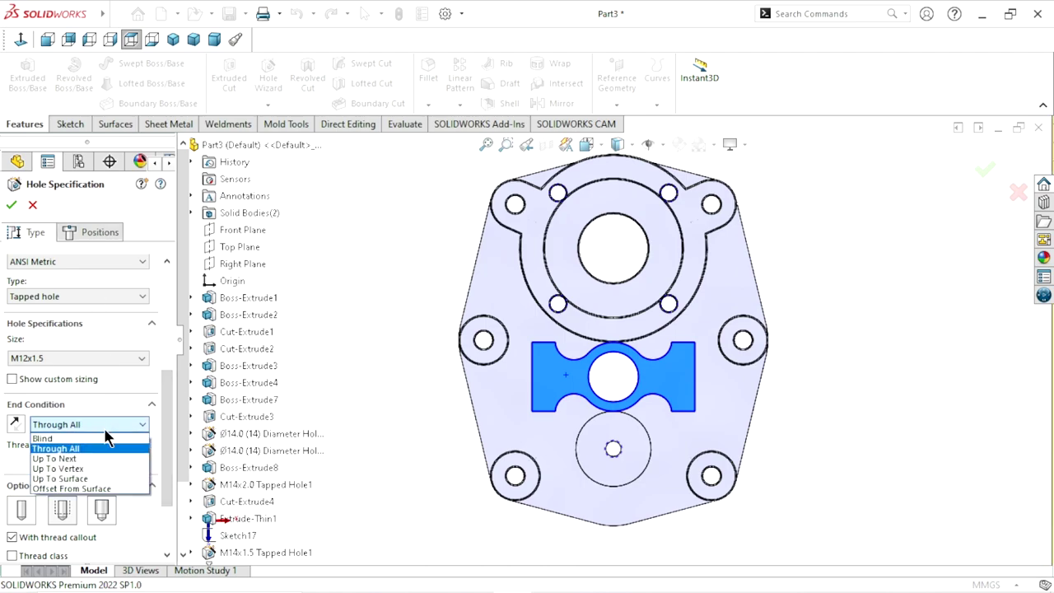
pyautogui.click(72, 439)
pyautogui.write('22')
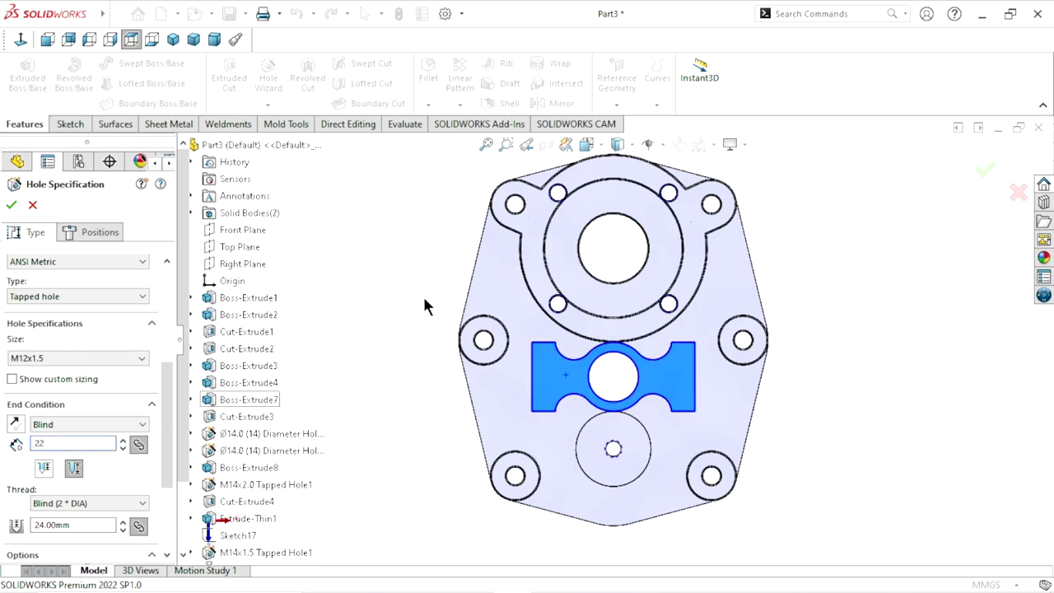
pyautogui.press('Return')
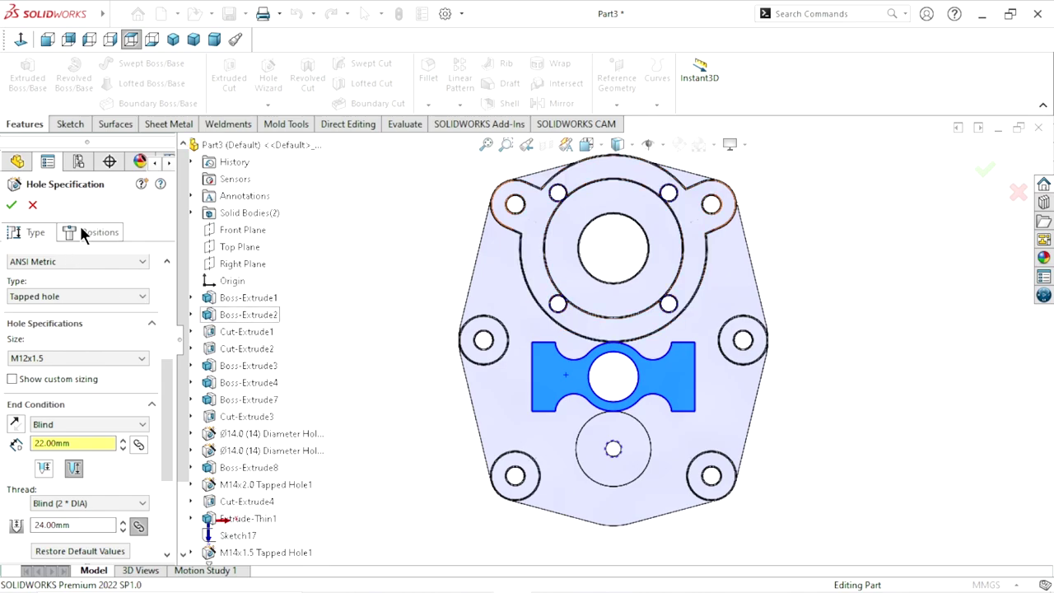
pyautogui.click(79, 227)
# - Select the central block's face and pick up its left edge as a reference
pyautogui.scroll(-5, 634, 402)
pyautogui.click(630, 397)
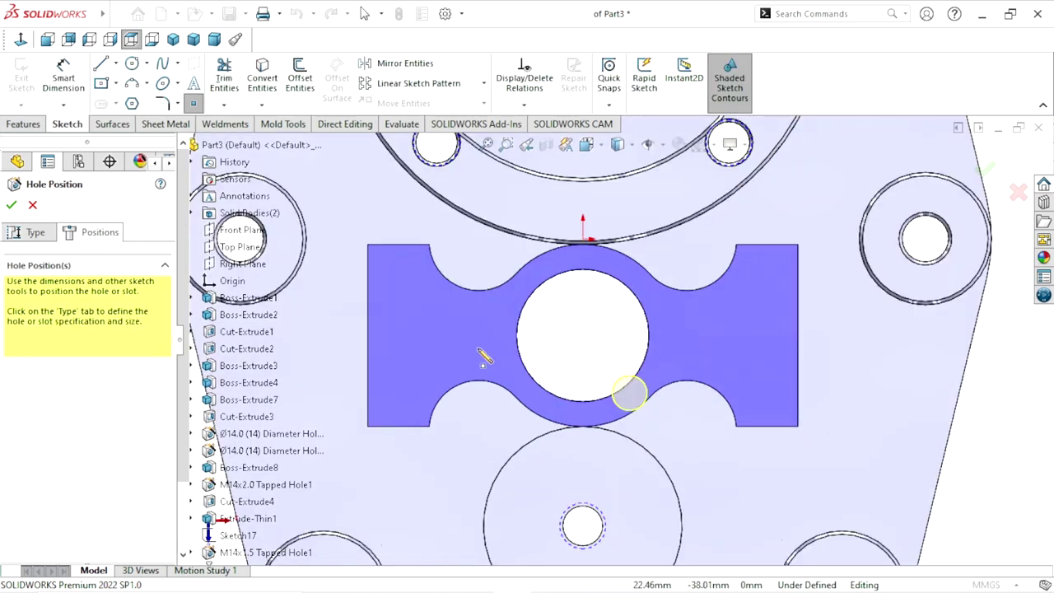
pyautogui.click(398, 246)
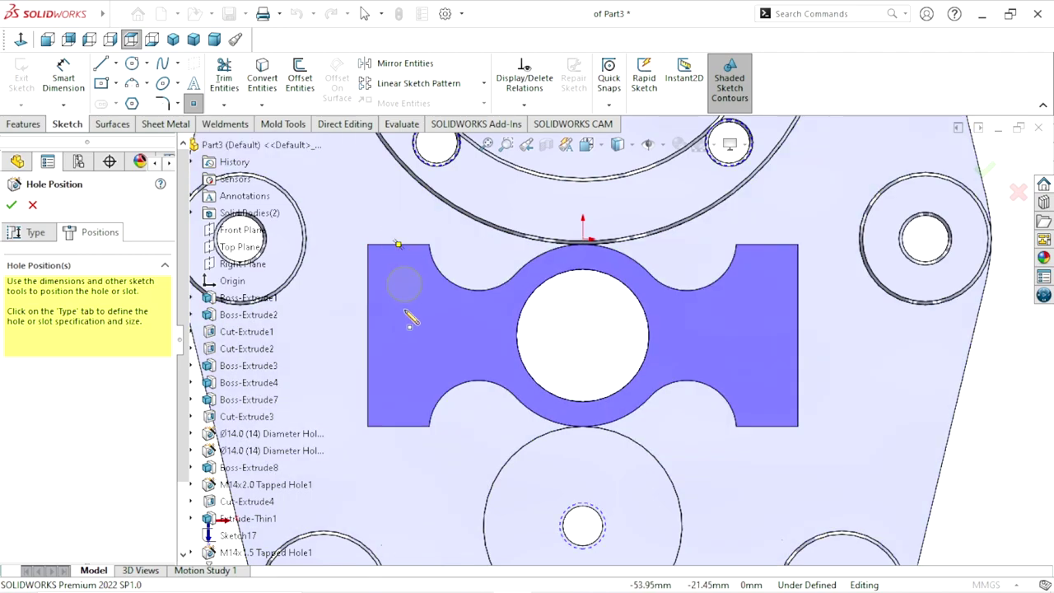
pyautogui.click(398, 328)
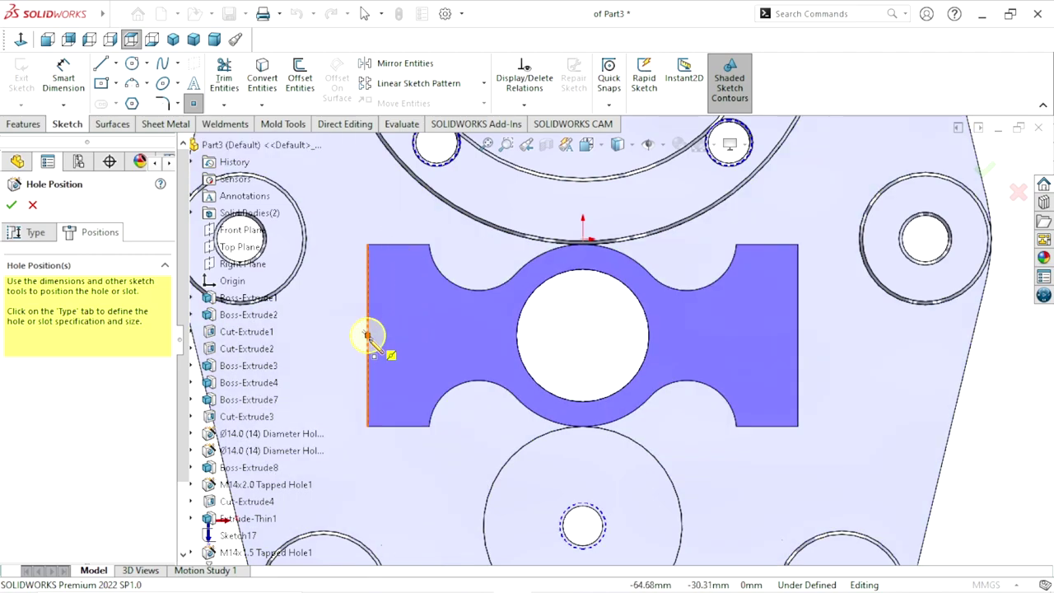
pyautogui.click(368, 334)
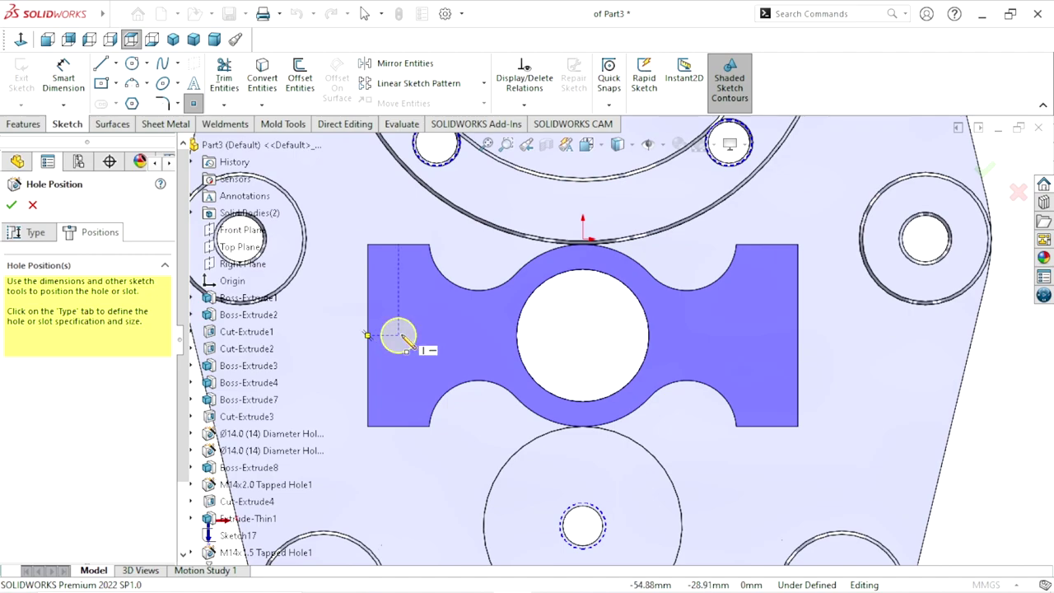
# - Place two level hole points near each end of the block and stop placing points
pyautogui.click(407, 336)
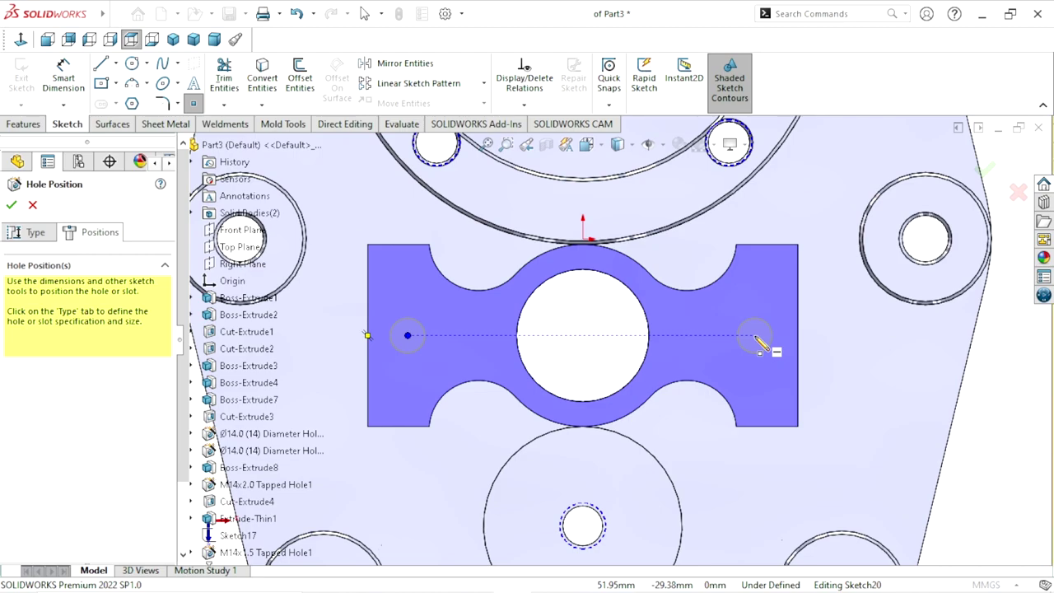
pyautogui.click(755, 336)
pyautogui.rightClick(866, 371)
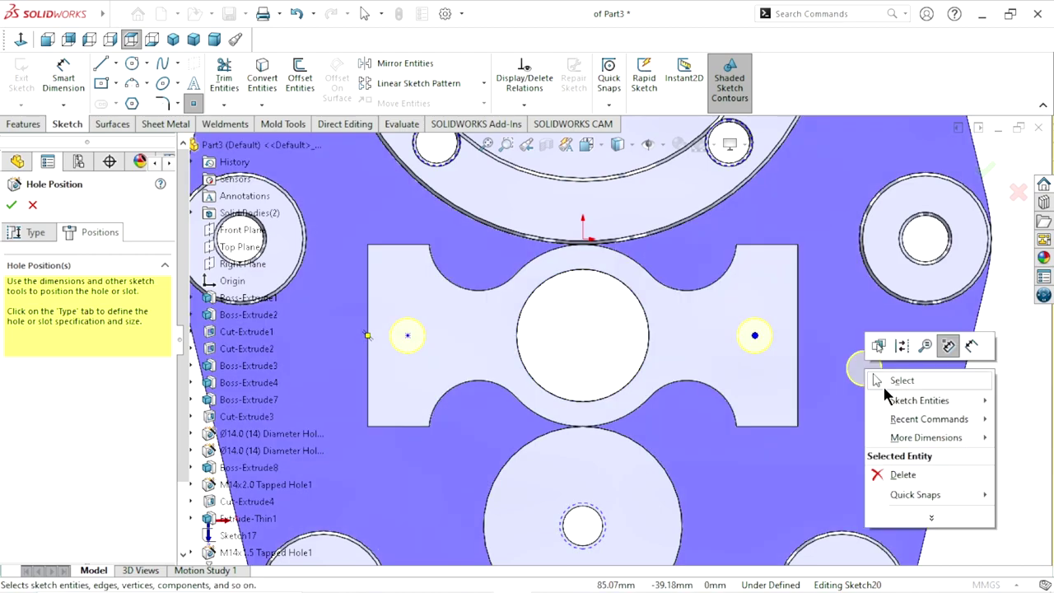
pyautogui.click(882, 383)
pyautogui.press('f')
pyautogui.scroll(-1, 653, 363)
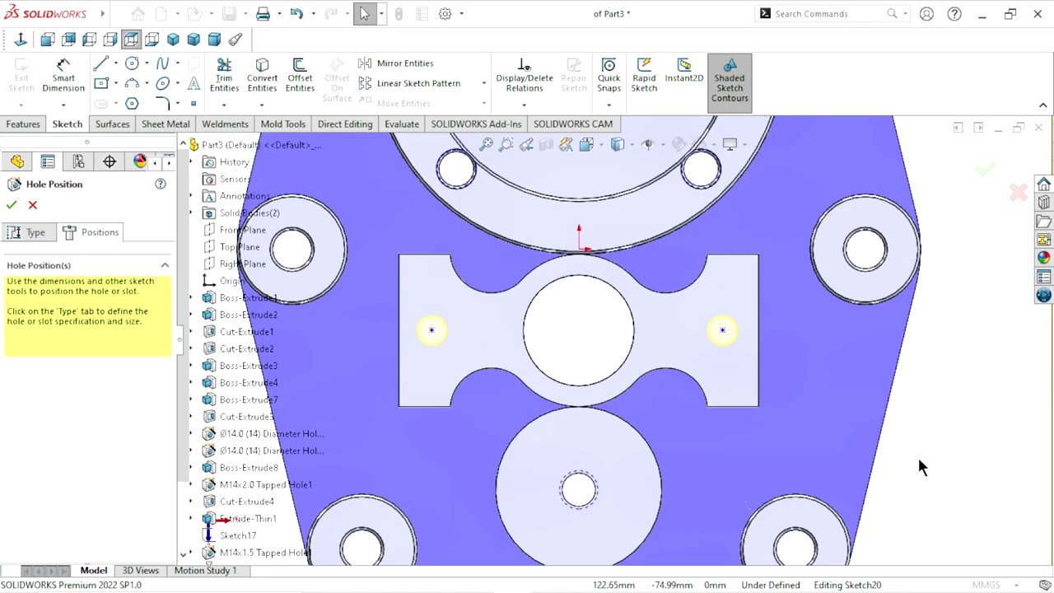
pyautogui.scroll(1, 616, 423)
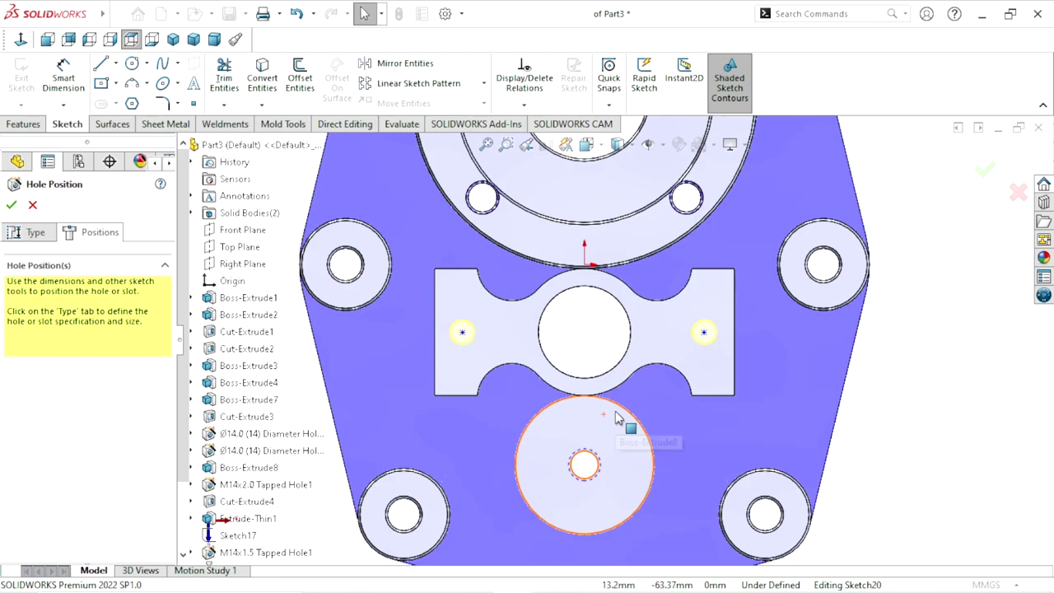
pyautogui.scroll(-1, 619, 247)
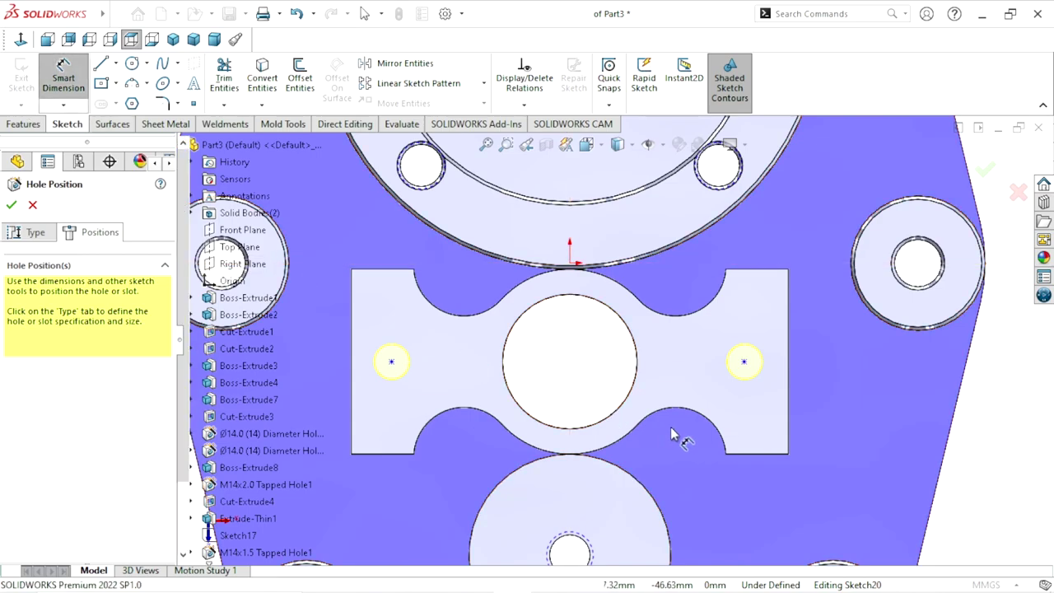
# - Dimension the left hole point 11.5 mm from the left edge and 27.50 mm from the top edge
pyautogui.scroll(2, 670, 427)
pyautogui.scroll(-3, 494, 334)
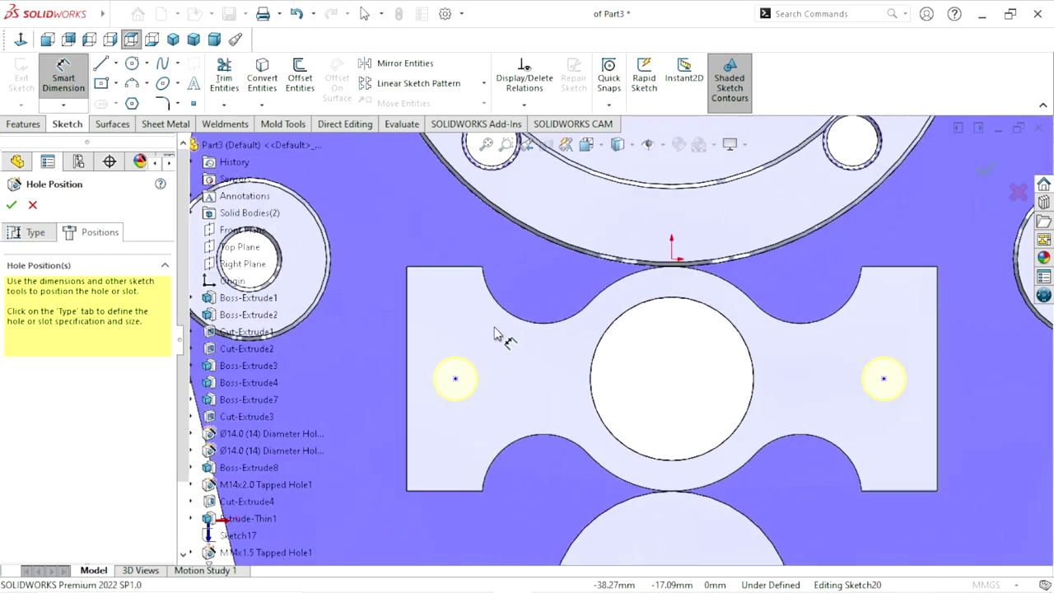
pyautogui.click(409, 393)
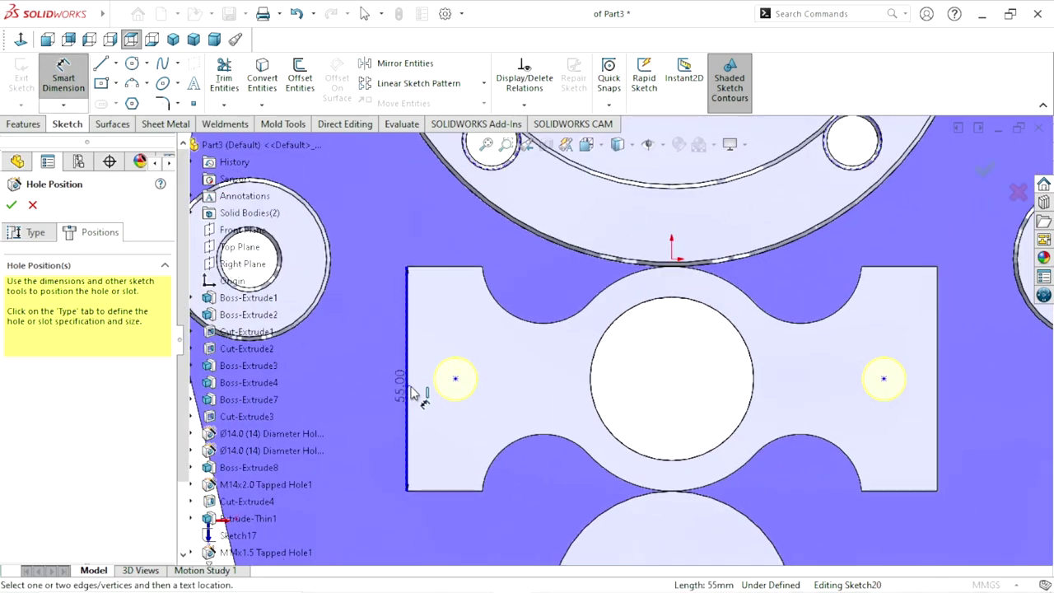
pyautogui.click(456, 380)
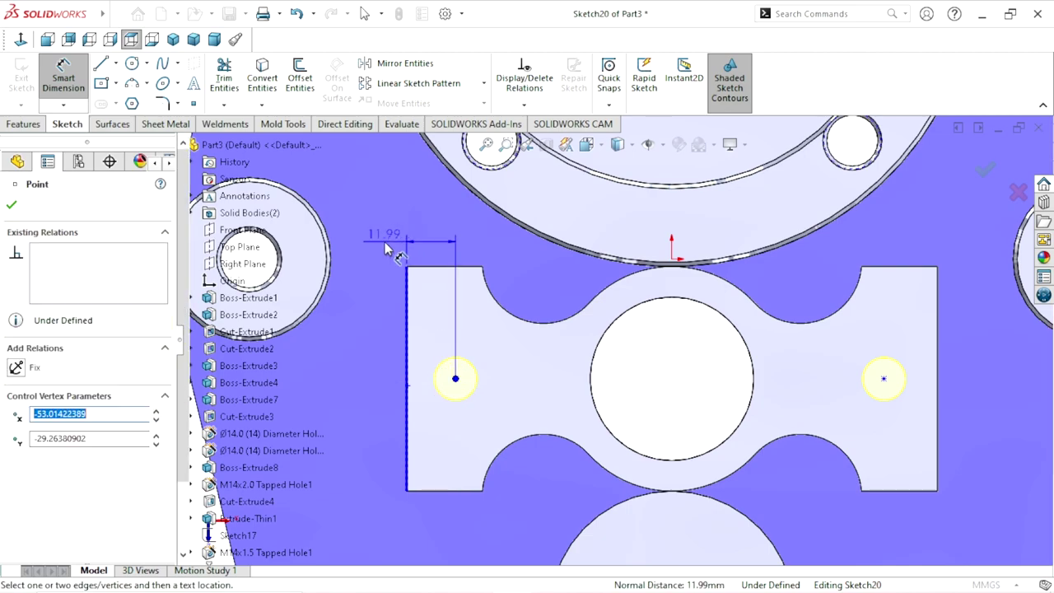
pyautogui.click(387, 250)
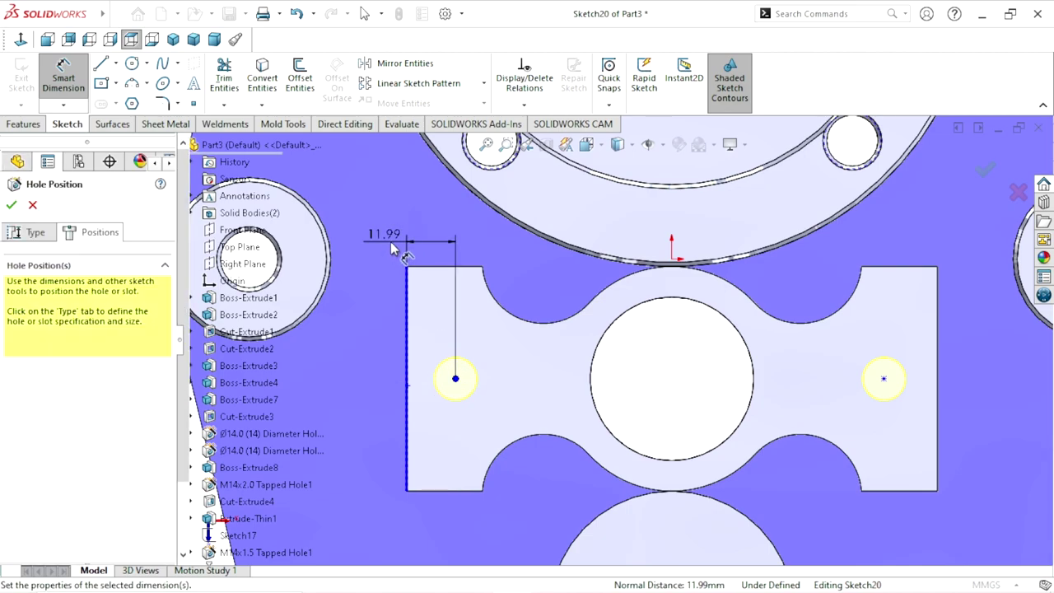
pyautogui.write('11')
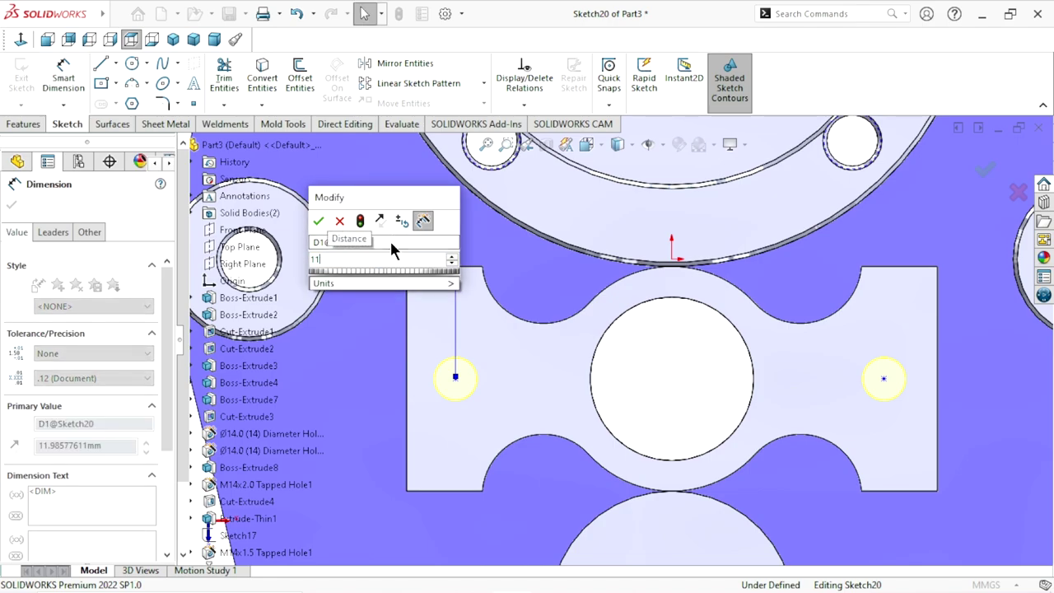
pyautogui.write('.5')
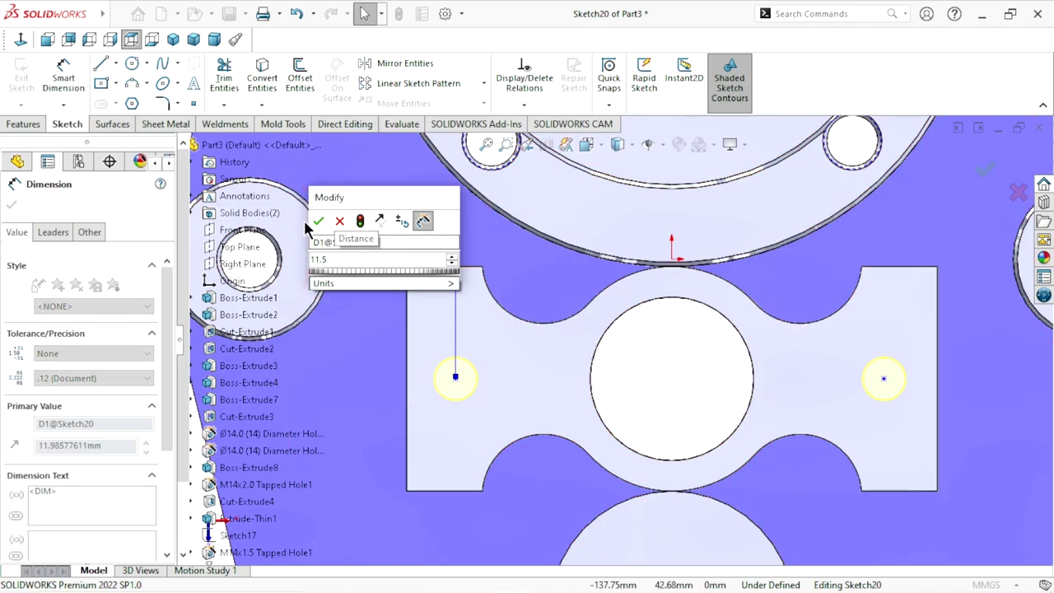
pyautogui.click(318, 221)
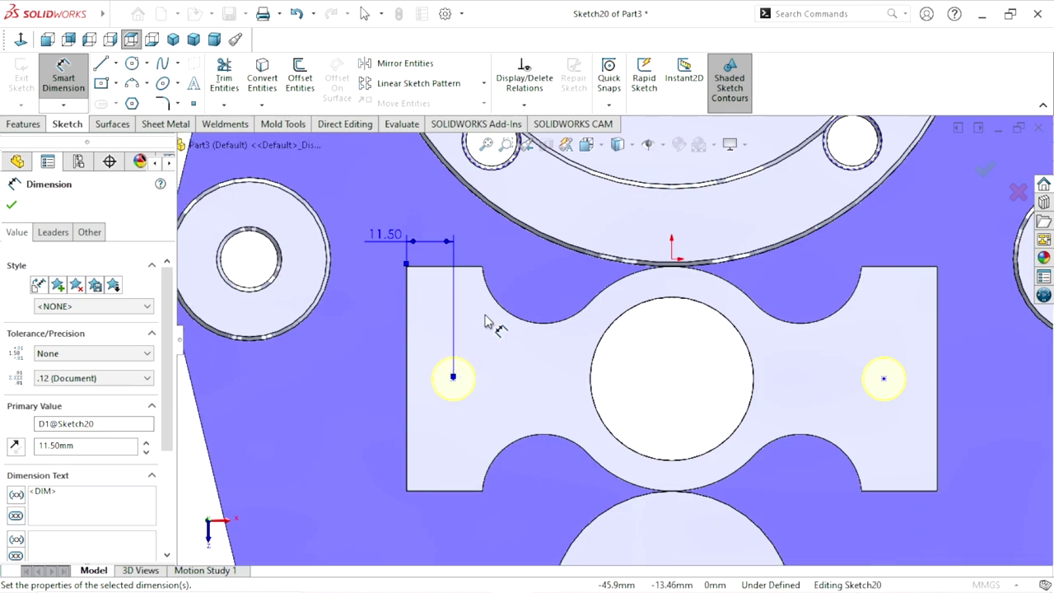
pyautogui.press('Escape')
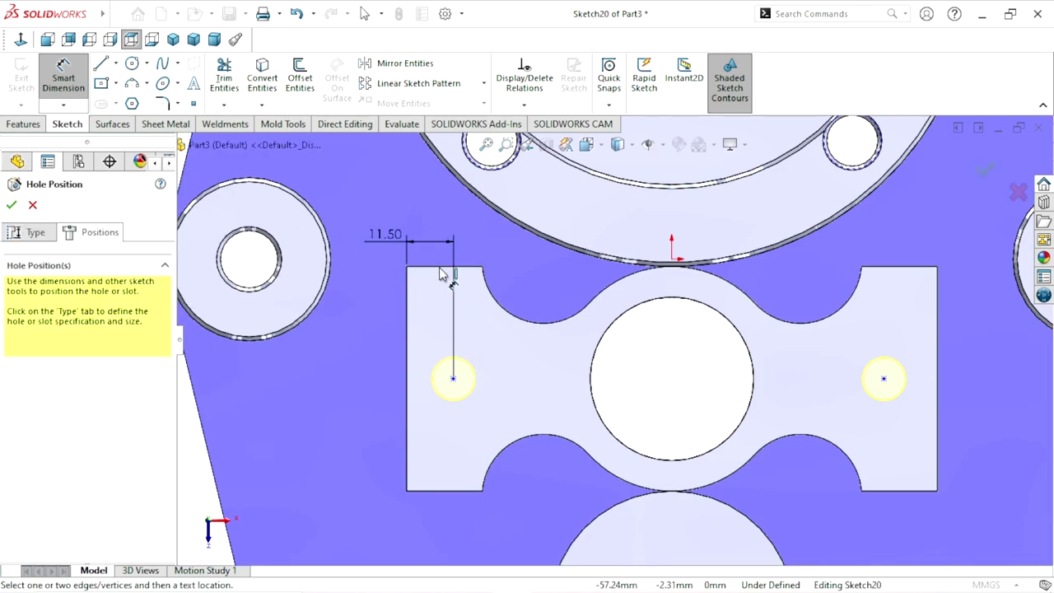
pyautogui.click(441, 268)
pyautogui.click(453, 379)
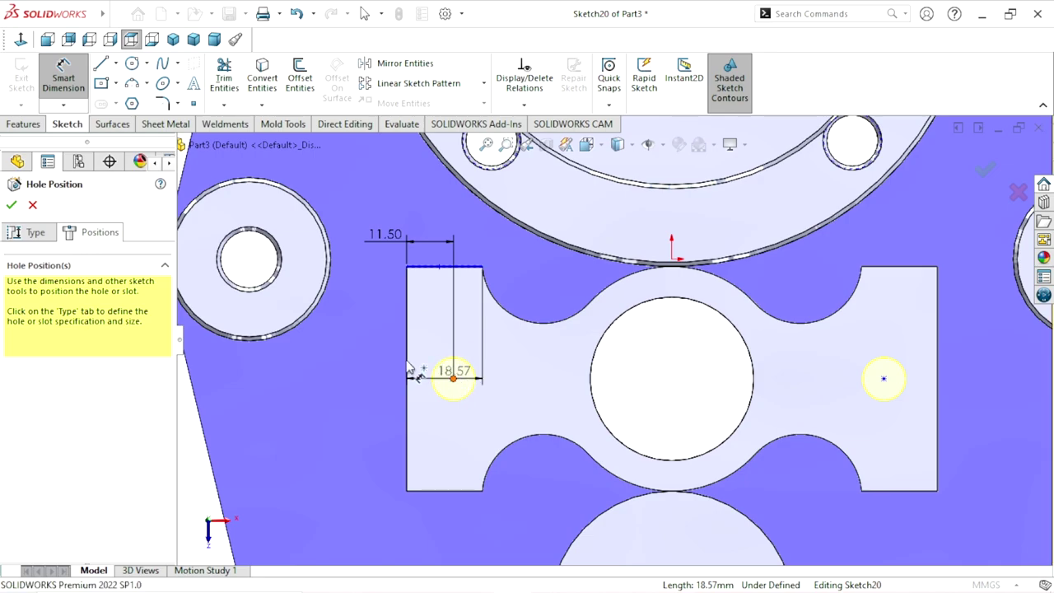
pyautogui.click(371, 350)
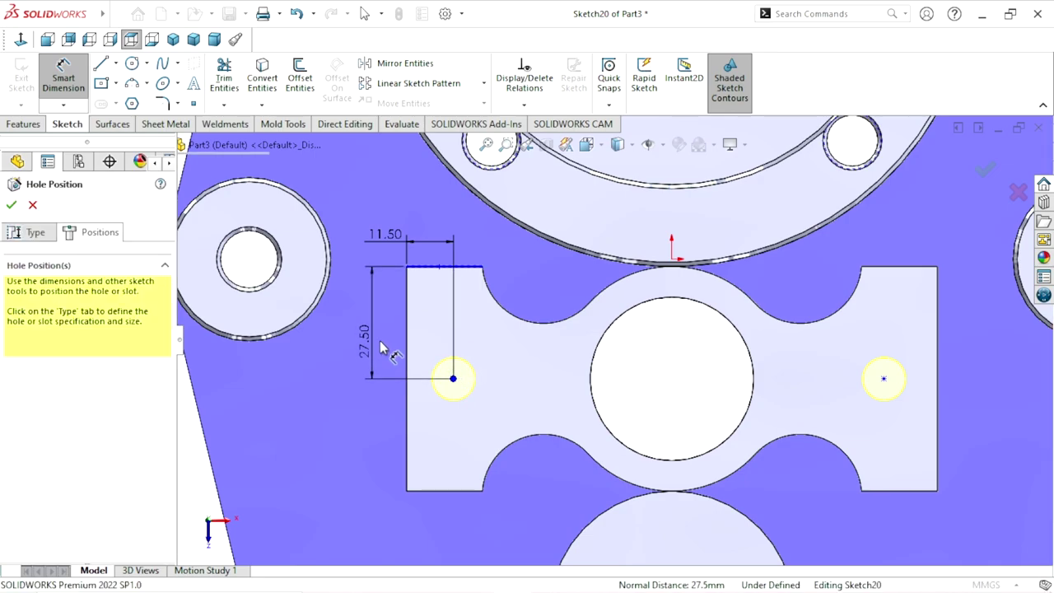
pyautogui.click(383, 347)
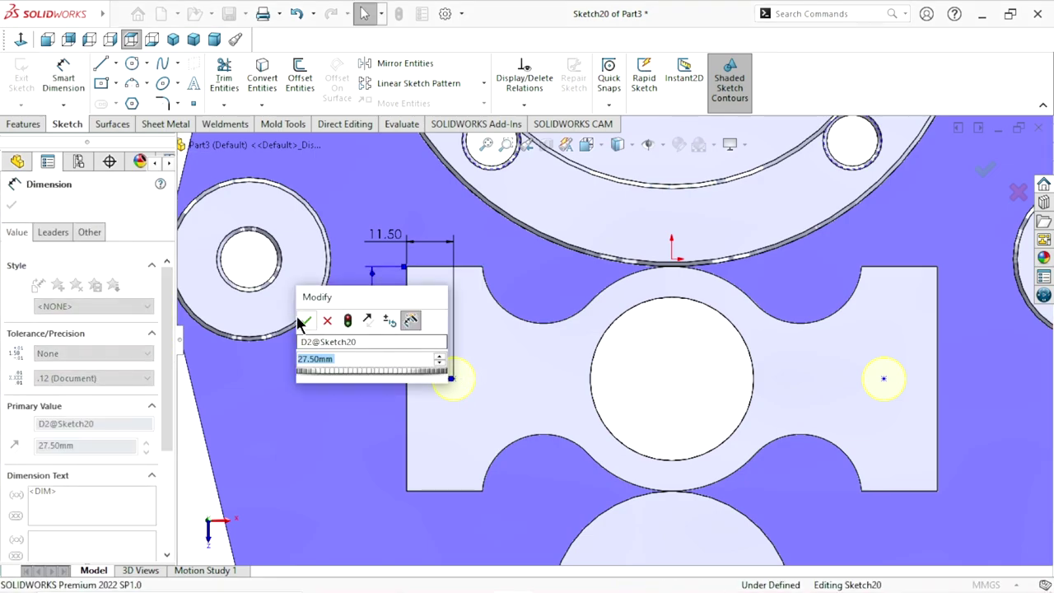
pyautogui.click(307, 321)
# - Dimension the right hole point 11.5 mm from the right edge and 27.50 mm from the top edge
pyautogui.scroll(1, 743, 416)
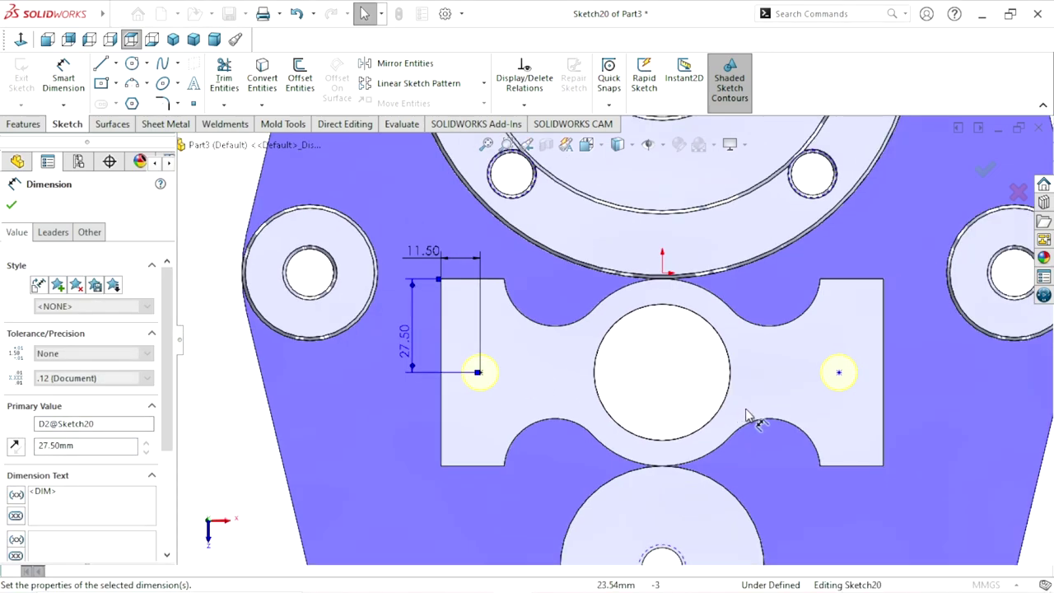
pyautogui.scroll(3, 906, 372)
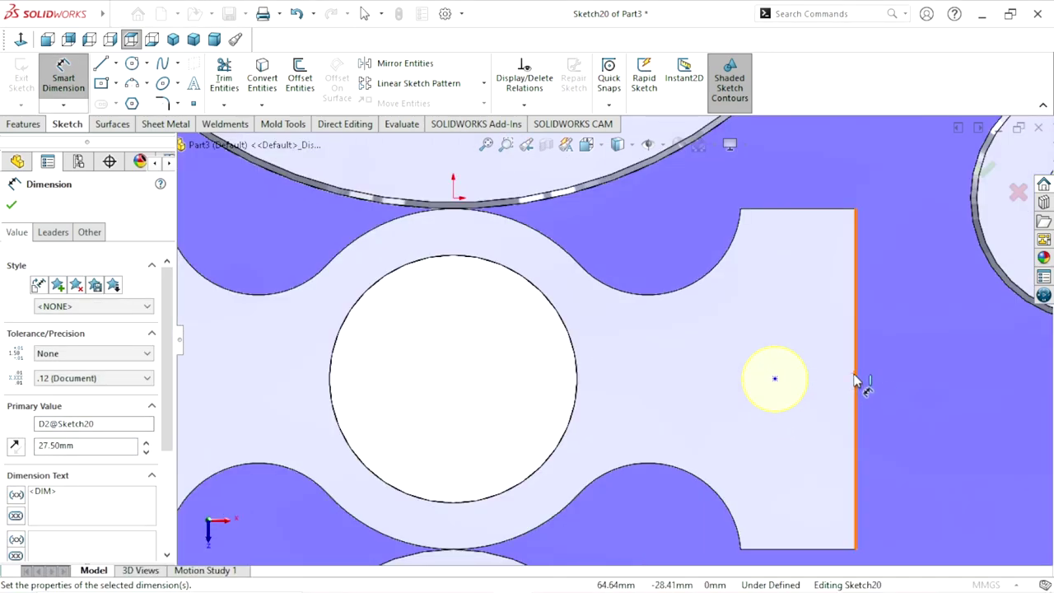
pyautogui.click(856, 383)
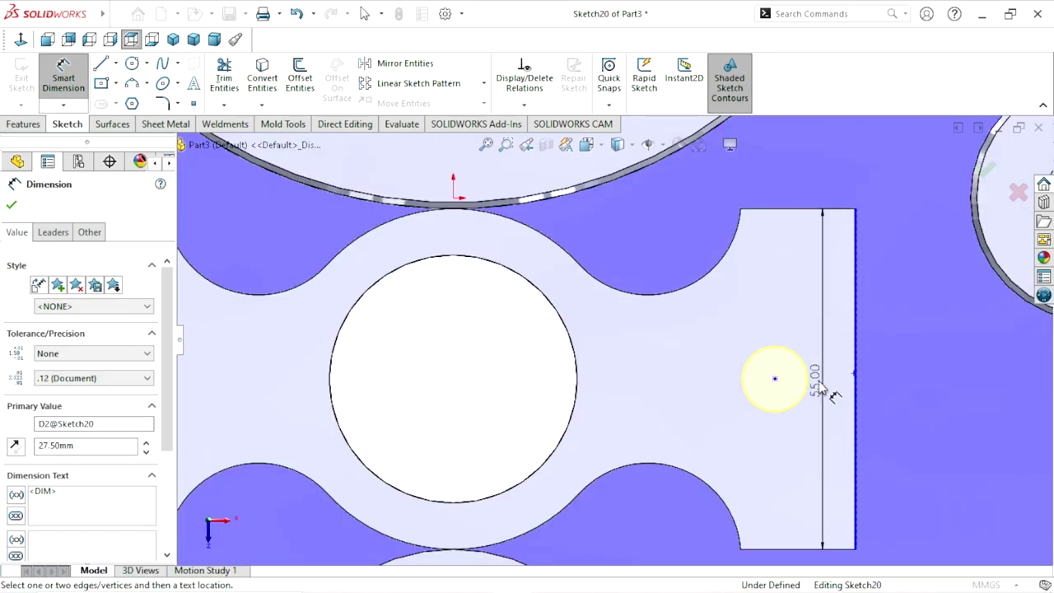
pyautogui.click(774, 379)
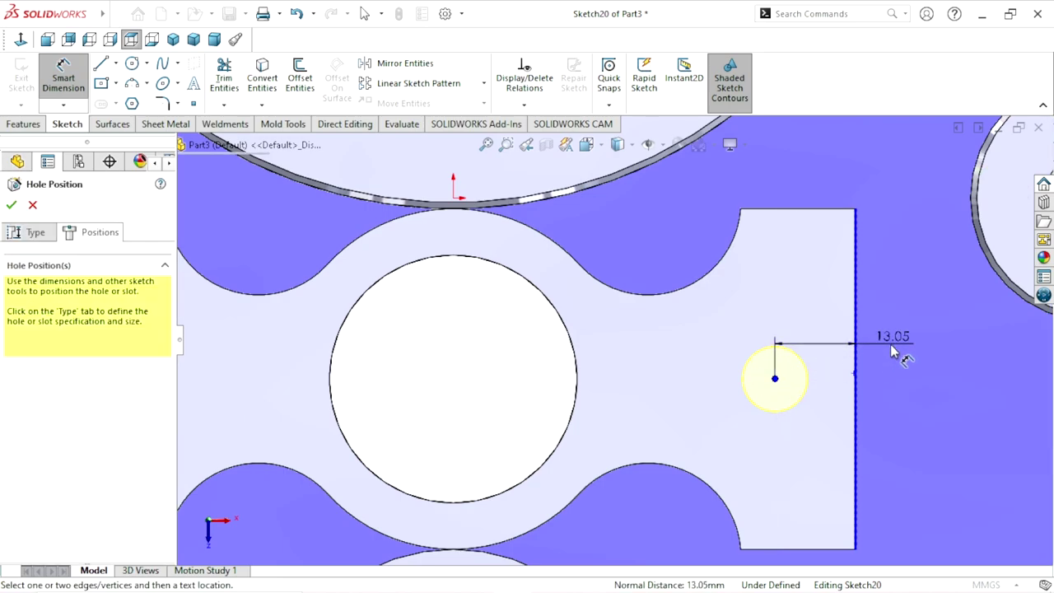
pyautogui.click(894, 353)
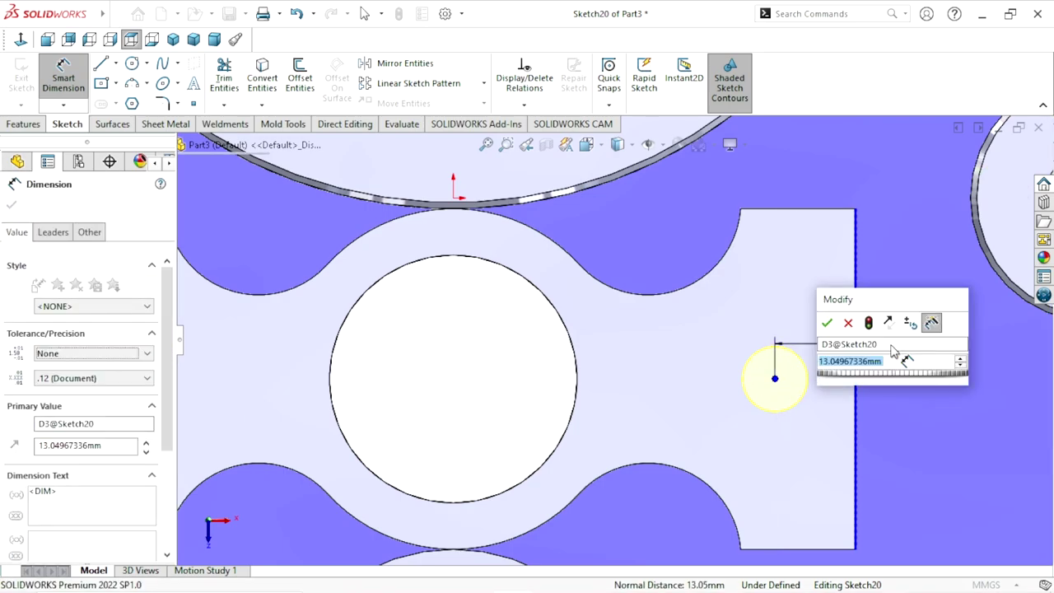
pyautogui.write('11.5')
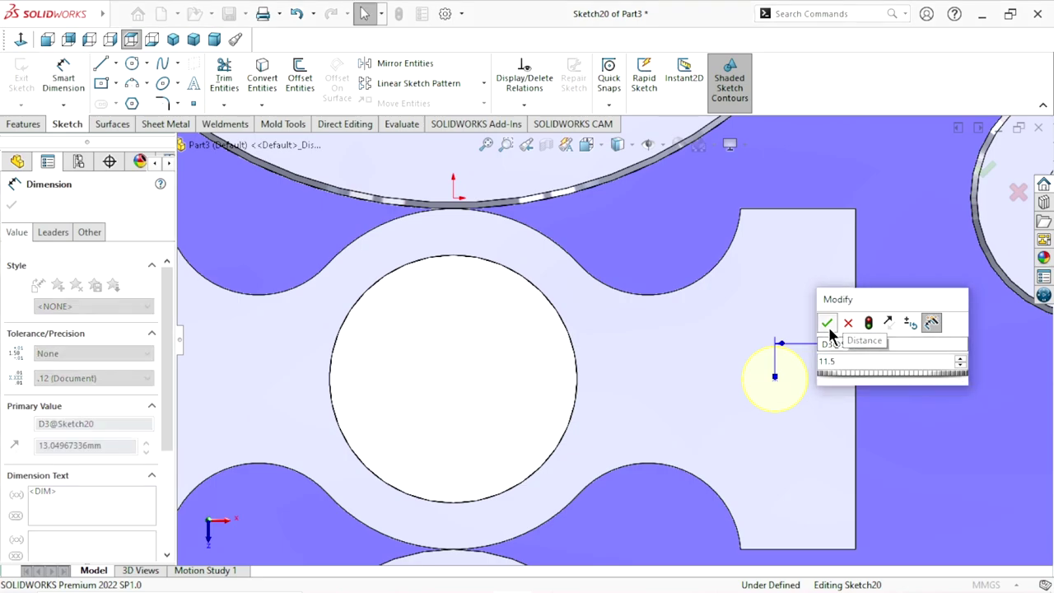
pyautogui.click(848, 322)
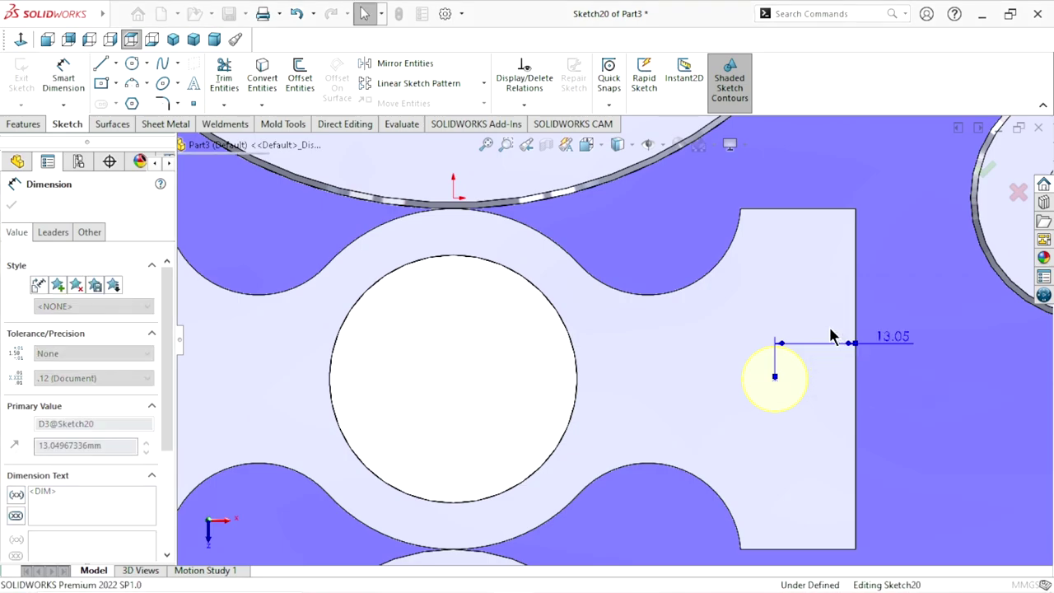
pyautogui.click(785, 212)
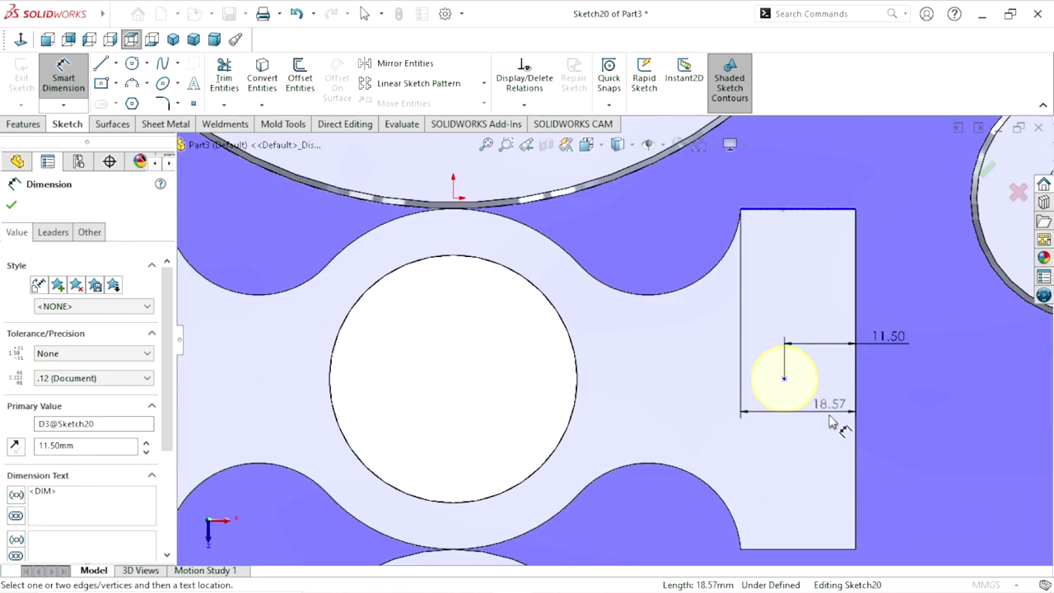
pyautogui.click(784, 379)
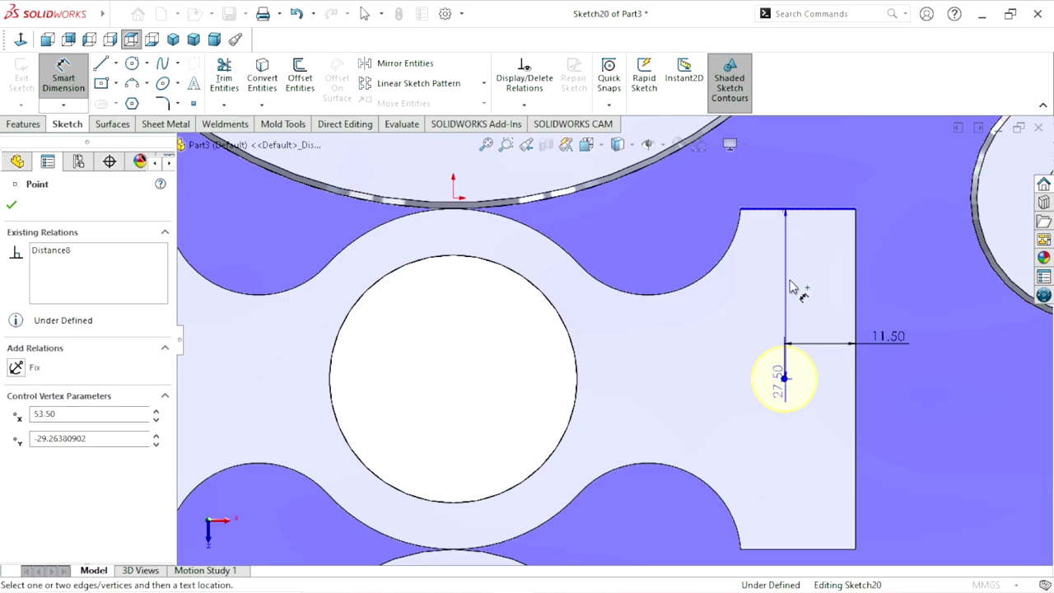
pyautogui.click(834, 298)
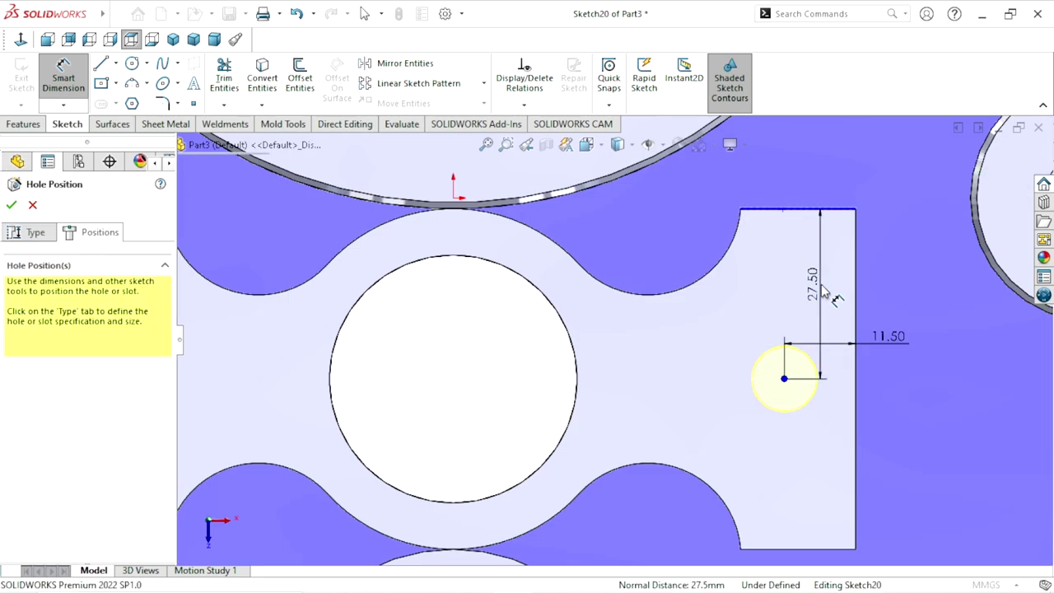
pyautogui.click(834, 298)
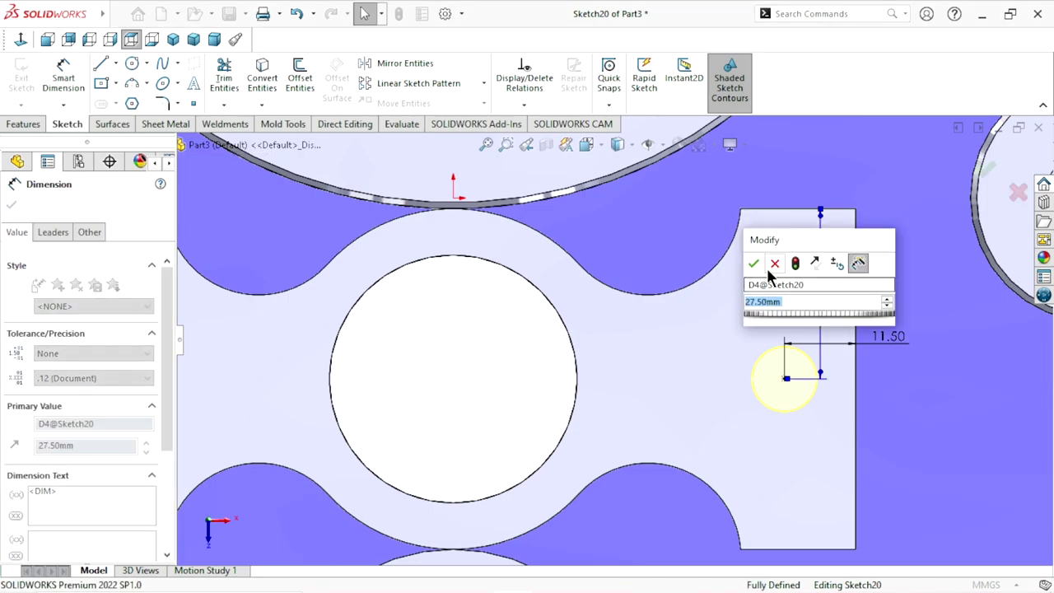
pyautogui.click(754, 263)
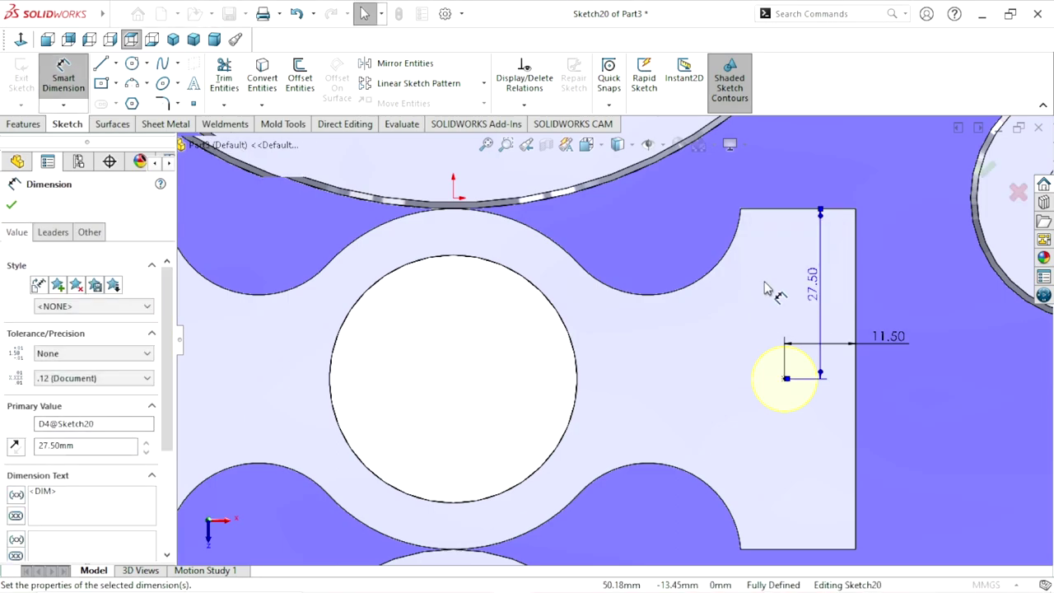
pyautogui.click(12, 203)
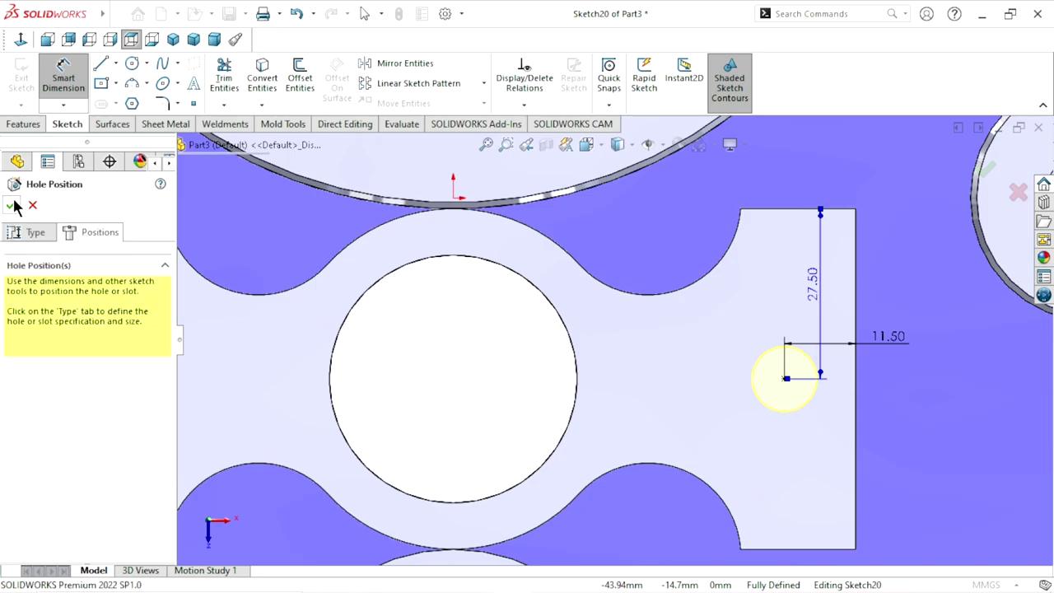
# - Complete the tapped holes and chamfer the round pad's outer edge 3 mm × 45°
pyautogui.press('Return')
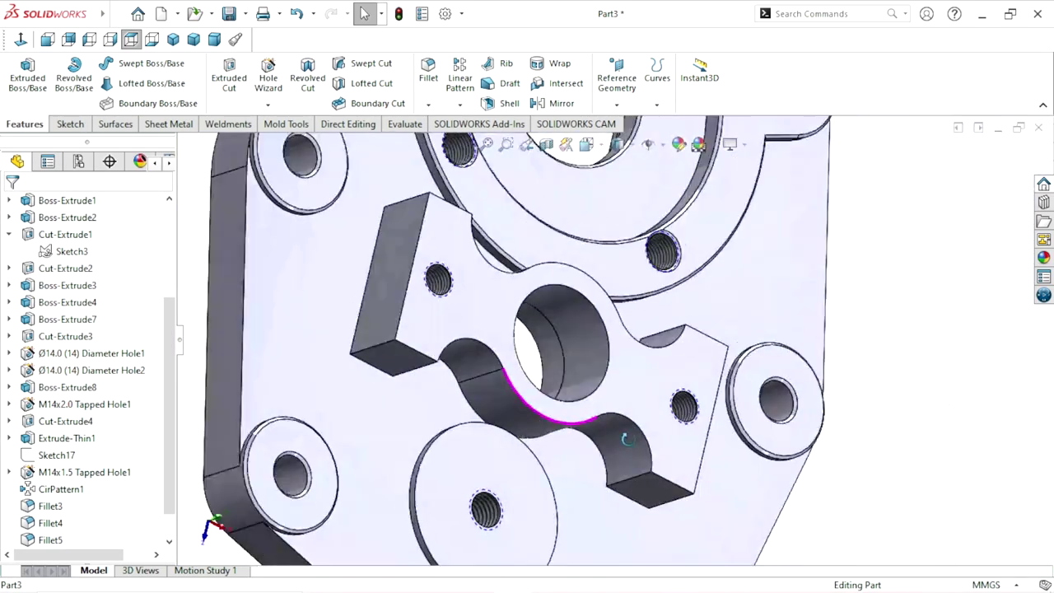
pyautogui.scroll(-2, 661, 377)
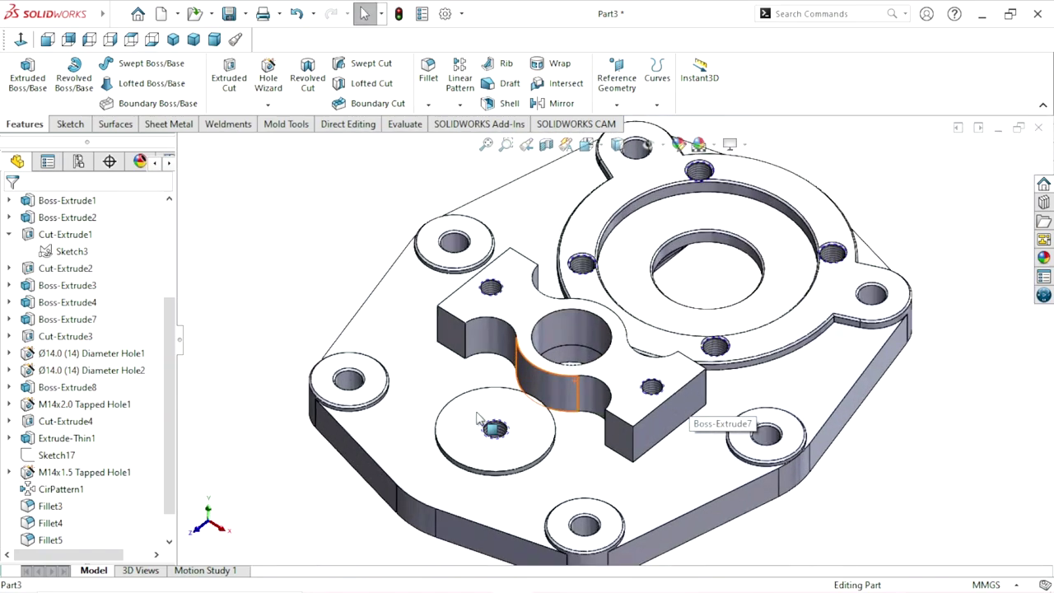
pyautogui.click(428, 111)
pyautogui.click(443, 146)
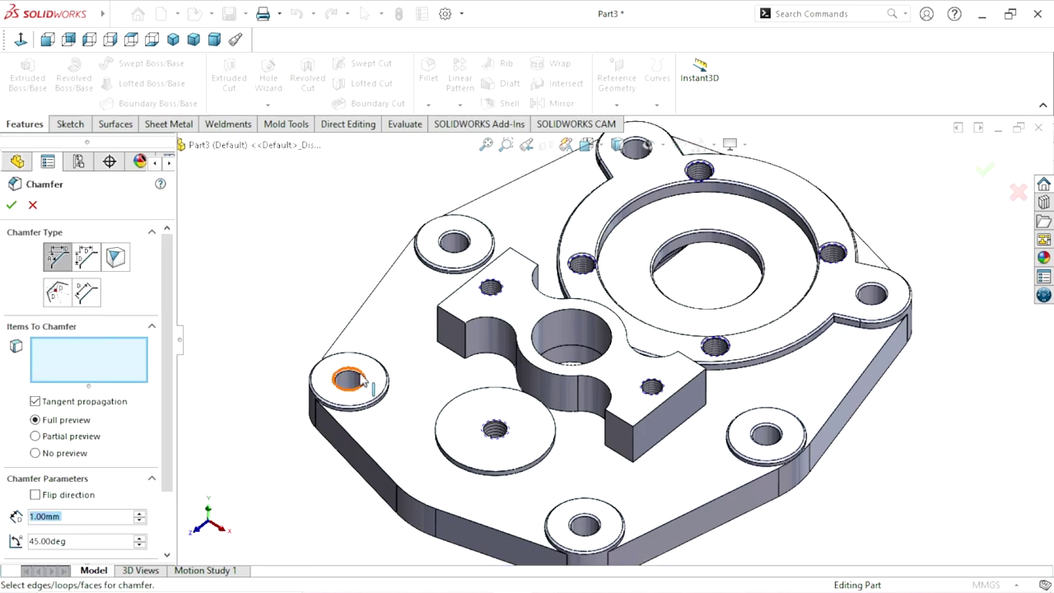
pyautogui.write('3')
pyautogui.press('Return')
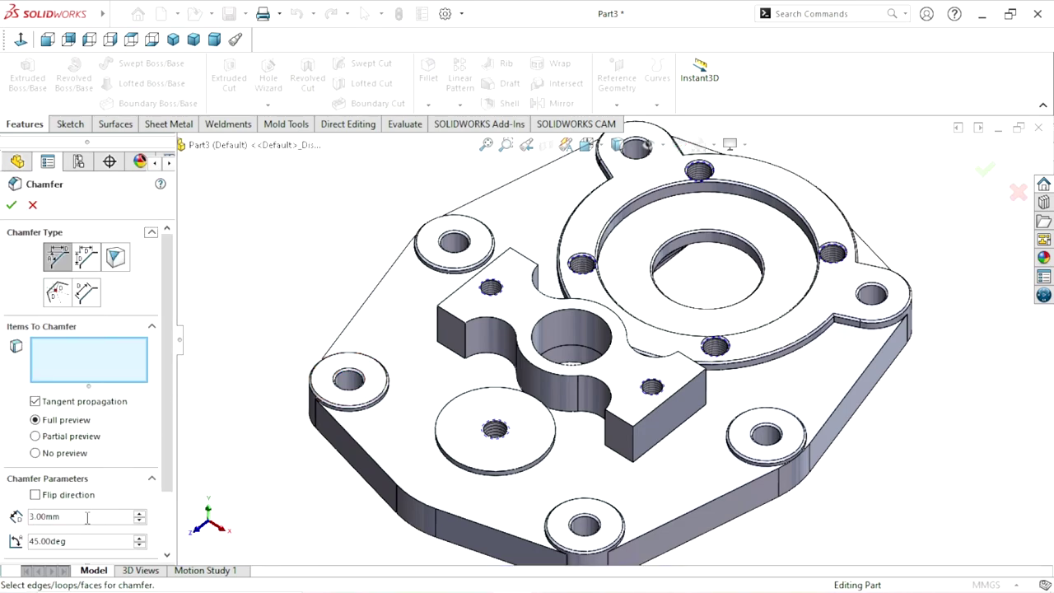
pyautogui.click(490, 474)
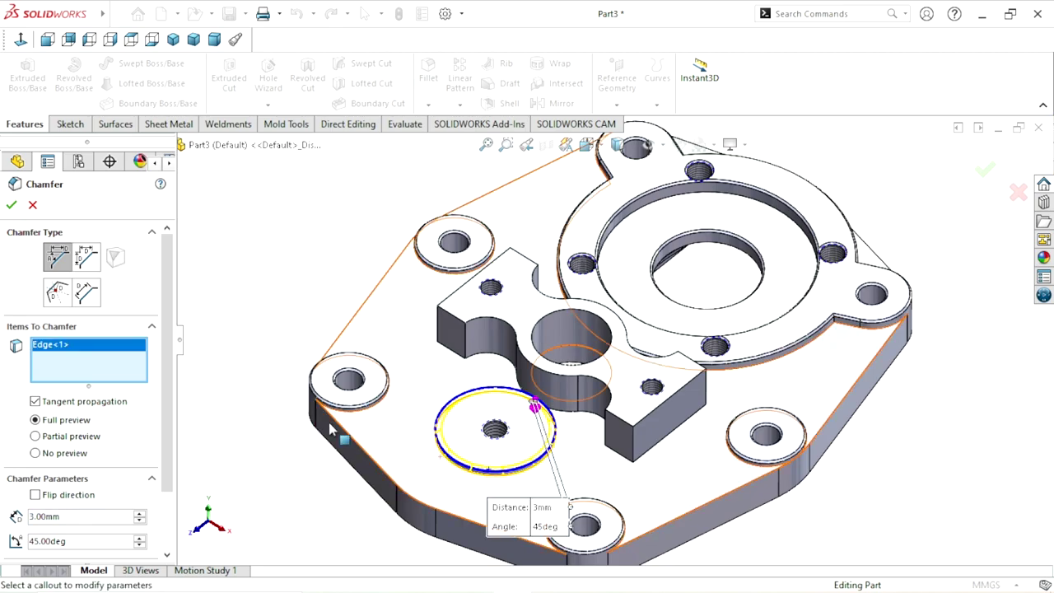
pyautogui.press('Return')
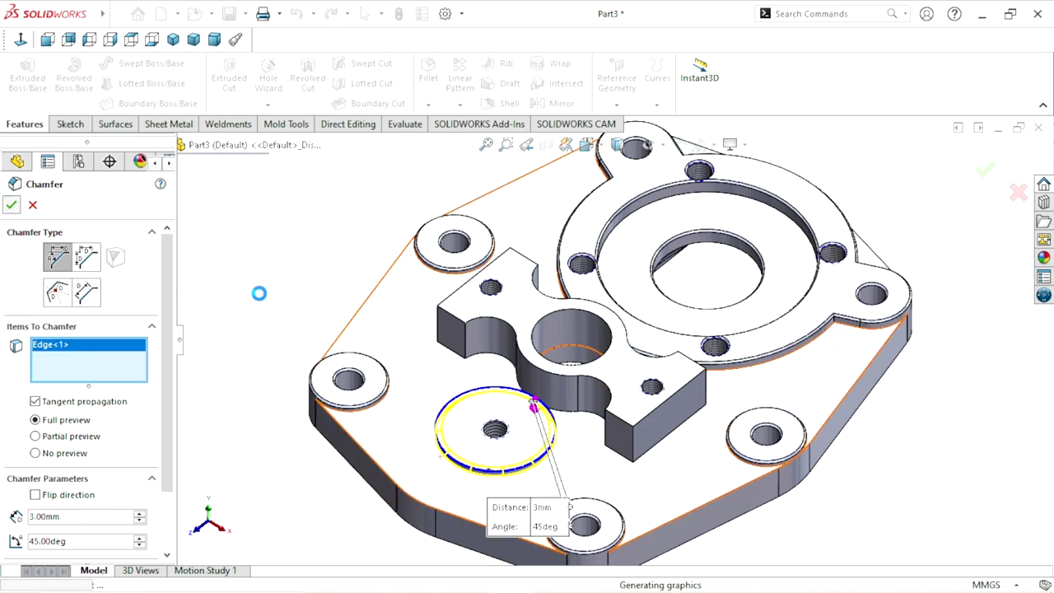
# - Bevel the middle boss's top face edges with a 1 mm × 45° chamfer
pyautogui.press('f')
pyautogui.scroll(-2, 609, 400)
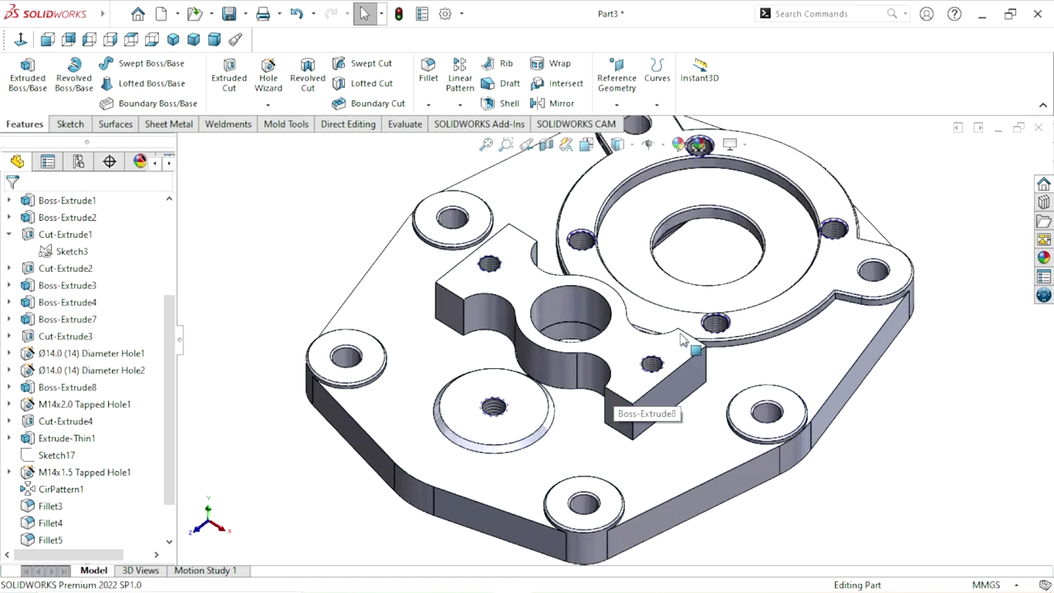
pyautogui.scroll(-2, 687, 338)
pyautogui.scroll(2, 680, 344)
pyautogui.scroll(-2, 591, 332)
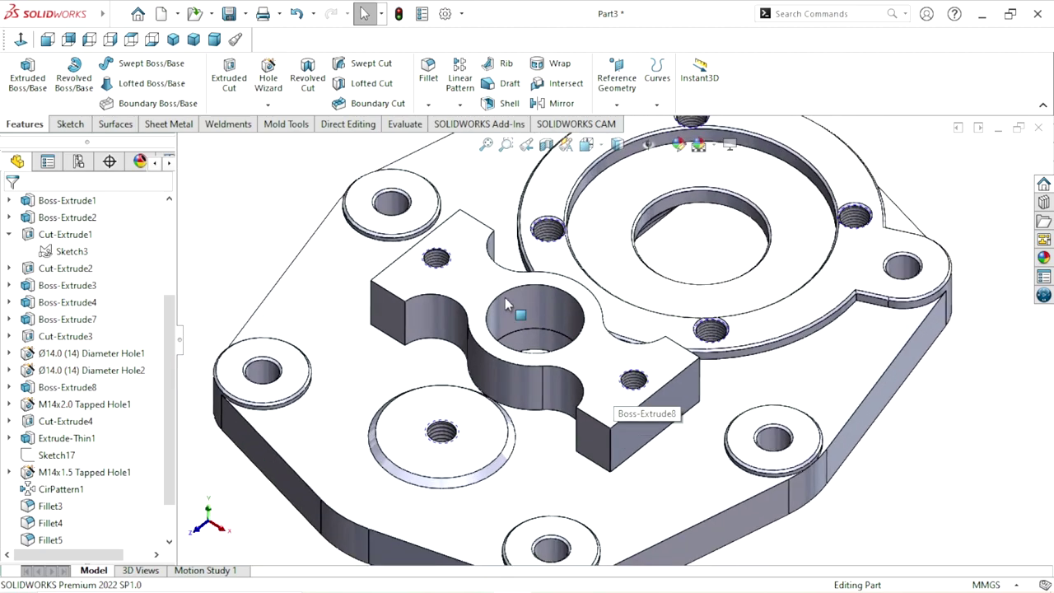
pyautogui.click(429, 106)
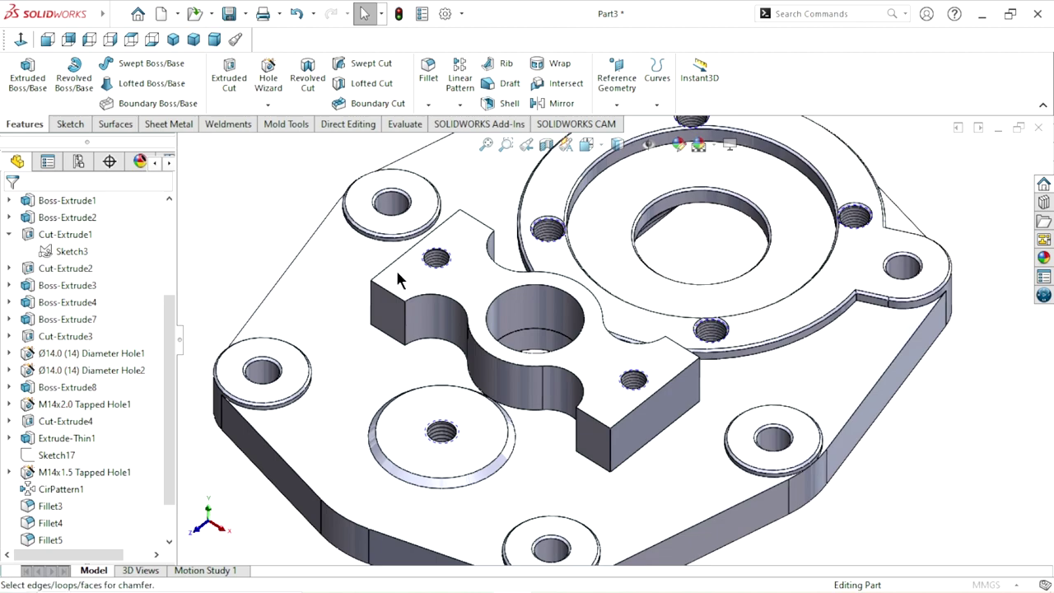
pyautogui.write('1')
pyautogui.doubleClick(82, 516)
pyautogui.write('1.00mm')
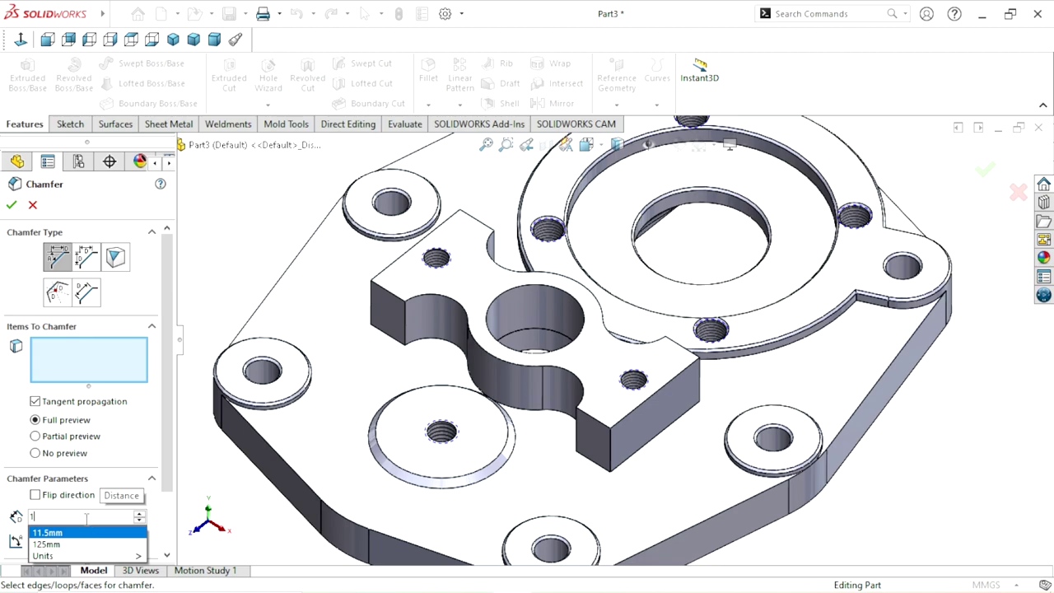
pyautogui.click(486, 280)
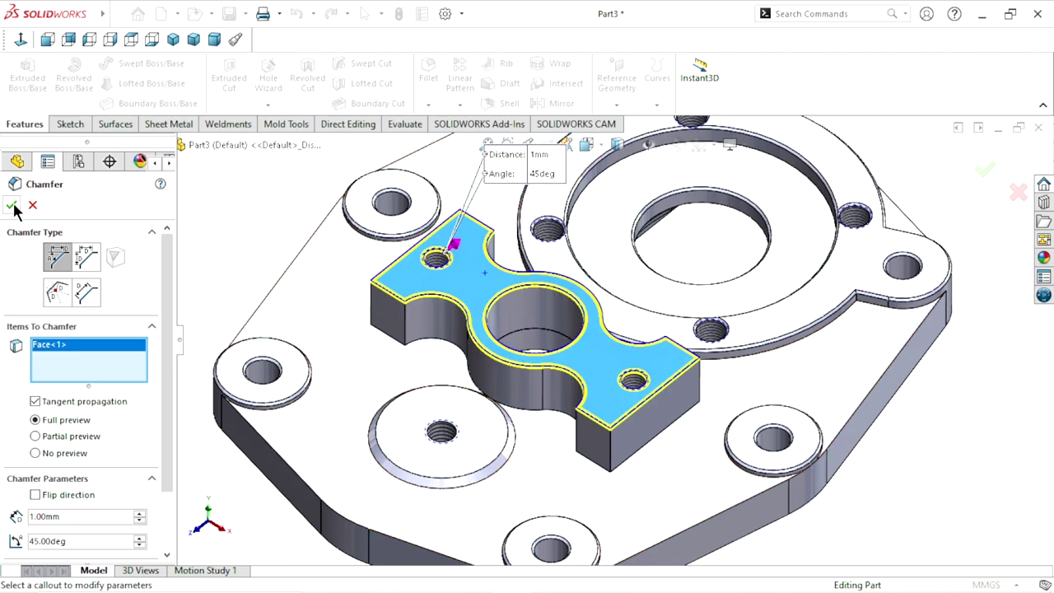
pyautogui.press('Return')
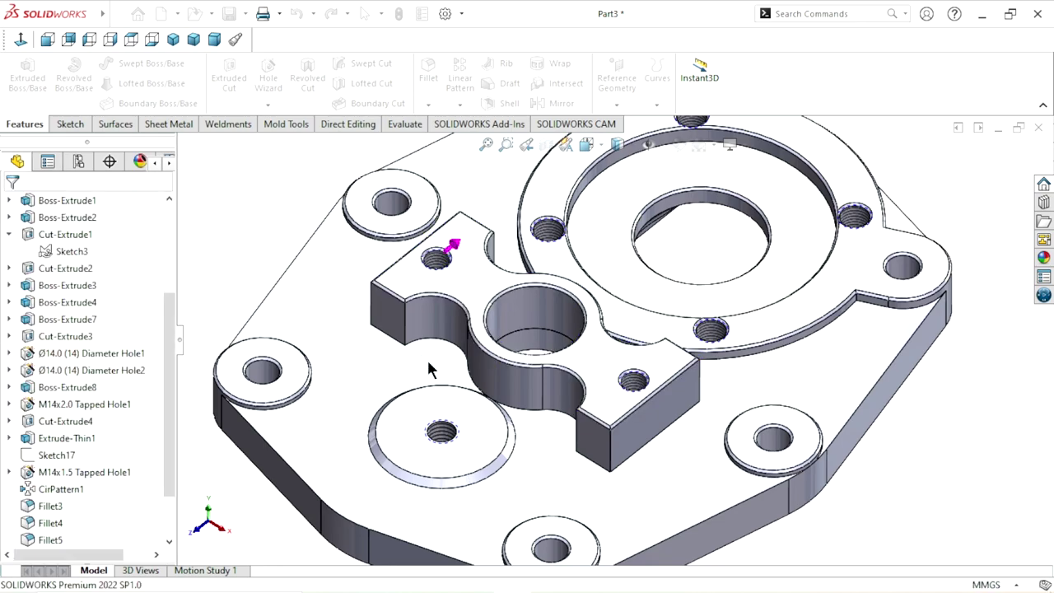
pyautogui.scroll(3, 461, 371)
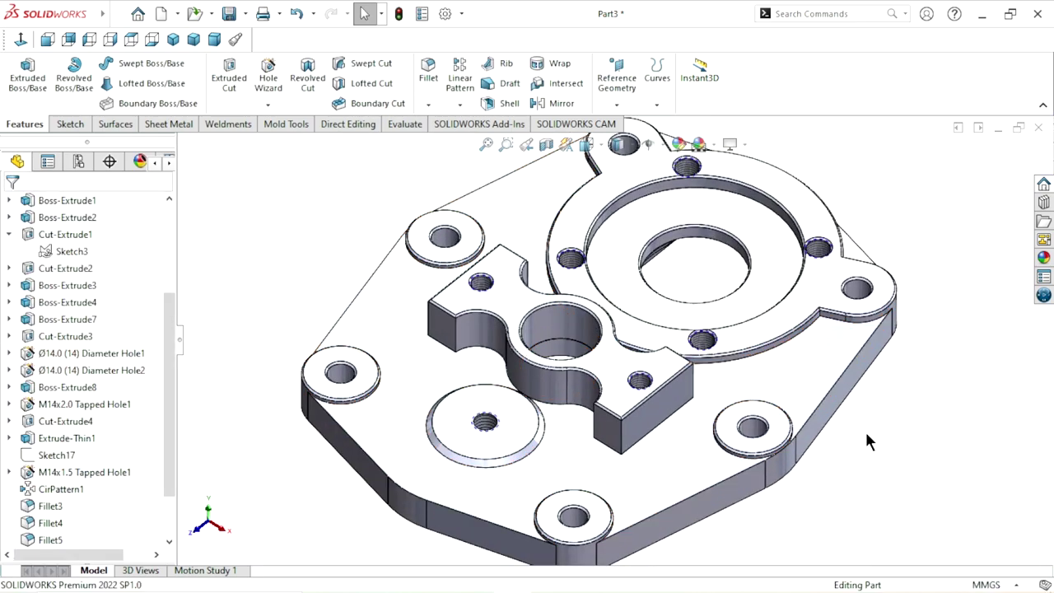
# - Orbit and zoom to check the chamfered part, then set it back to isometric orientation
pyautogui.moveTo(865, 429)
pyautogui.mouseDown(button='middle')
pyautogui.moveTo(689, 240)
pyautogui.moveTo(727, 429)
pyautogui.moveTo(776, 501)
pyautogui.moveTo(788, 470)
pyautogui.moveTo(723, 505)
pyautogui.moveTo(769, 463)
pyautogui.moveTo(799, 301)
pyautogui.moveTo(843, 206)
pyautogui.moveTo(852, 272)
pyautogui.moveTo(811, 268)
pyautogui.moveTo(807, 183)
pyautogui.moveTo(691, 345)
pyautogui.moveTo(562, 381)
pyautogui.moveTo(695, 406)
pyautogui.mouseUp(button='middle')
pyautogui.scroll(-5, 691, 345)
pyautogui.scroll(10, 696, 362)
pyautogui.scroll(3, 683, 391)
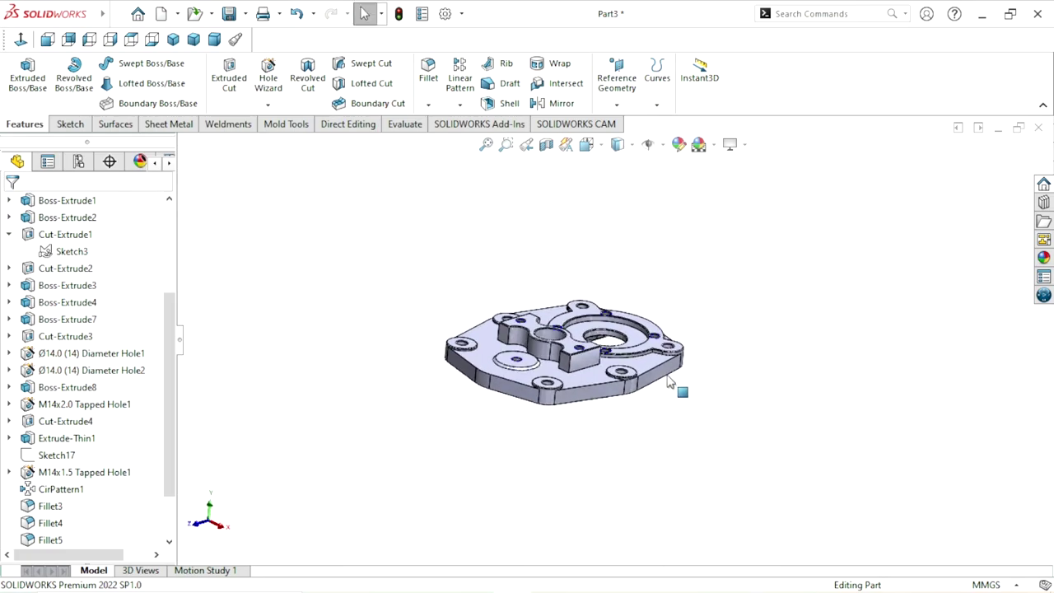
pyautogui.scroll(-3, 619, 296)
pyautogui.scroll(2, 675, 297)
pyautogui.scroll(-1, 738, 296)
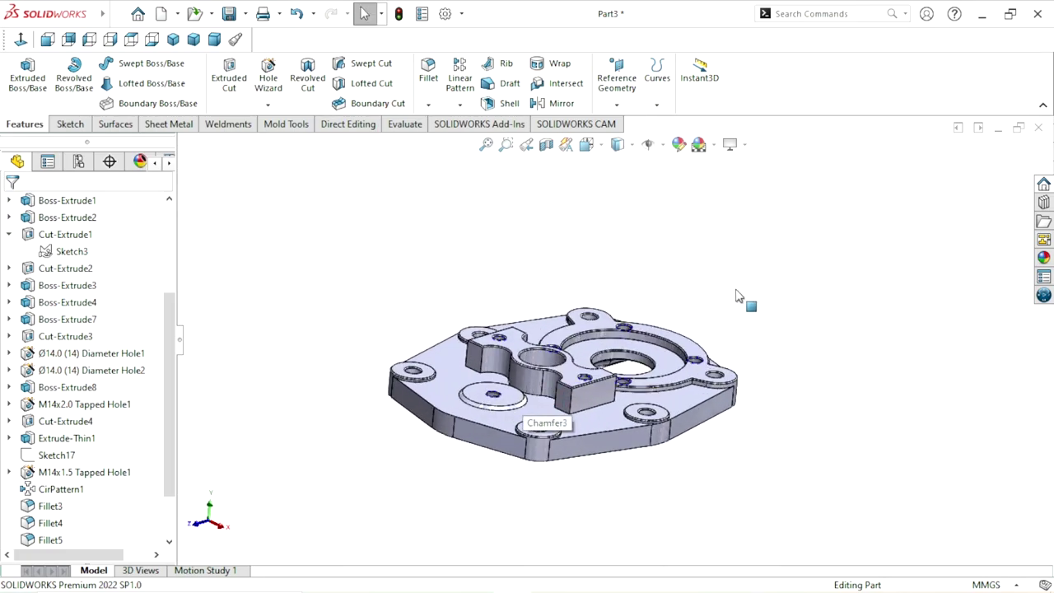
pyautogui.click(193, 41)
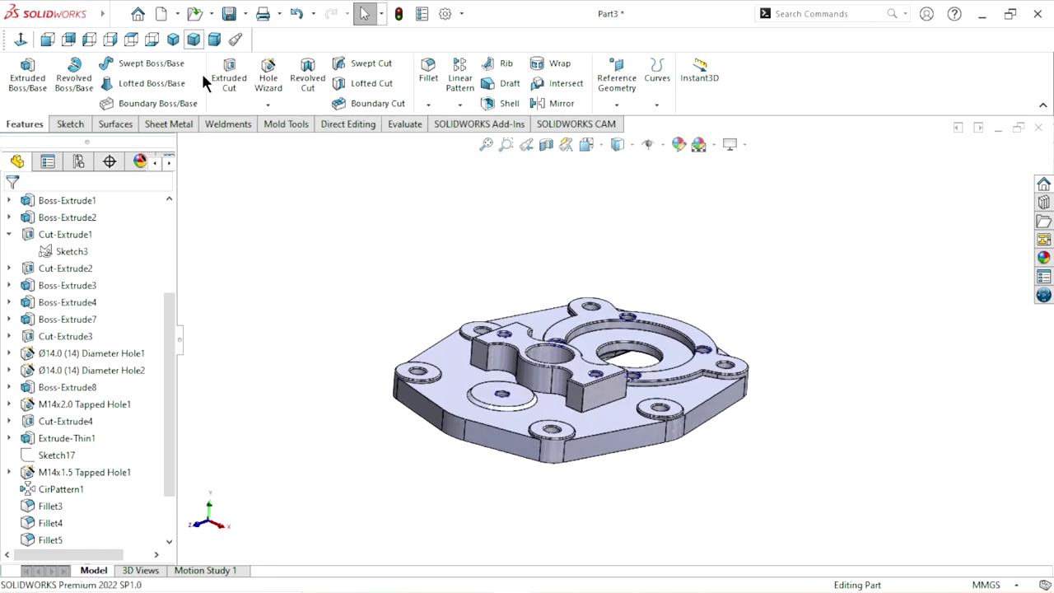
pyautogui.click(173, 39)
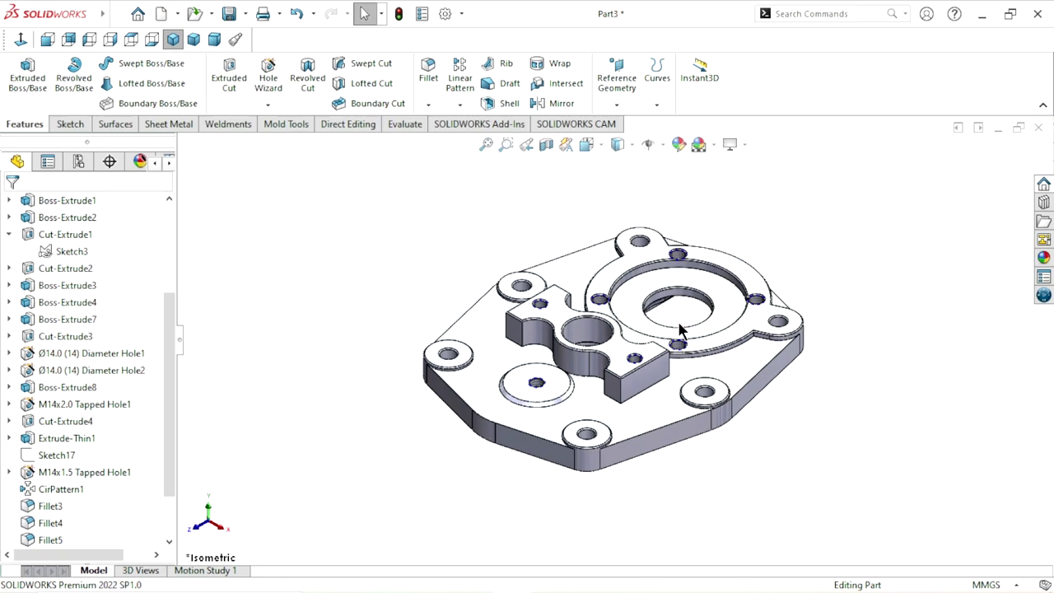
pyautogui.scroll(-1, 680, 328)
# - Browse the Metal > Steel appearances in the library and pick brushed steel
pyautogui.click(1043, 257)
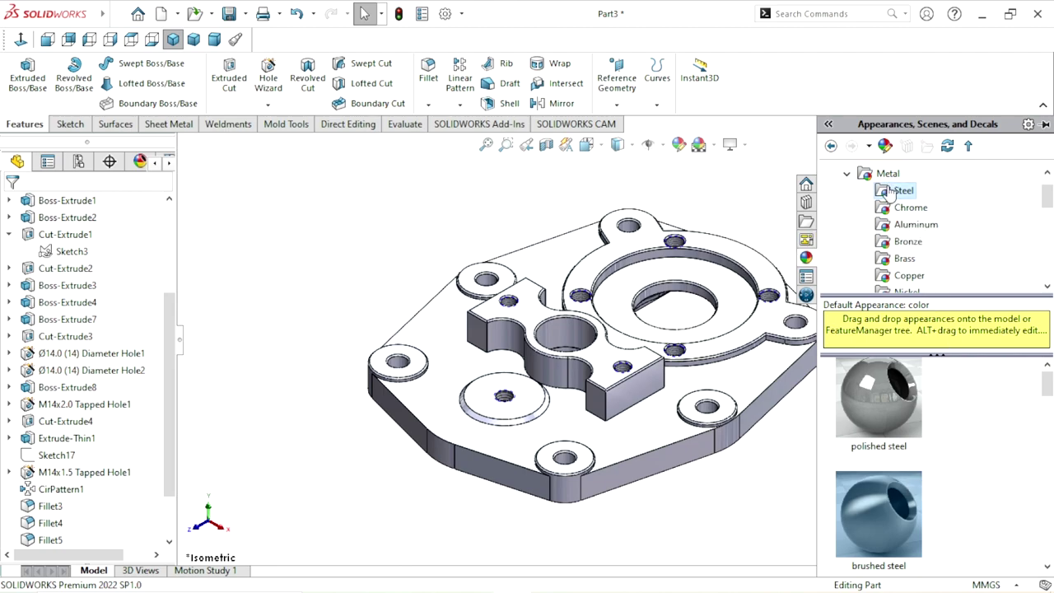
pyautogui.doubleClick(861, 174)
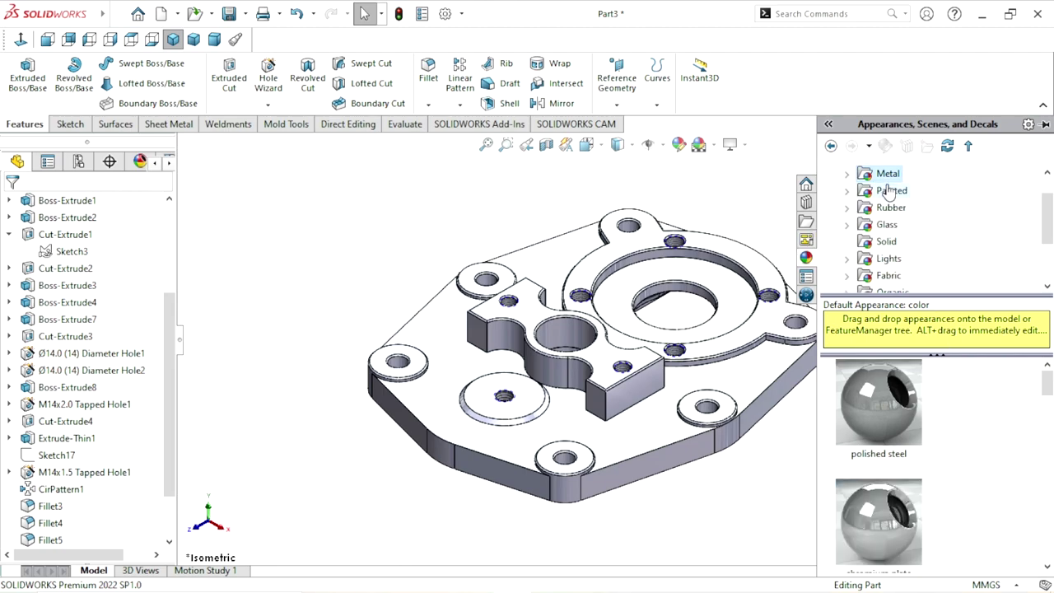
pyautogui.doubleClick(886, 174)
pyautogui.click(909, 193)
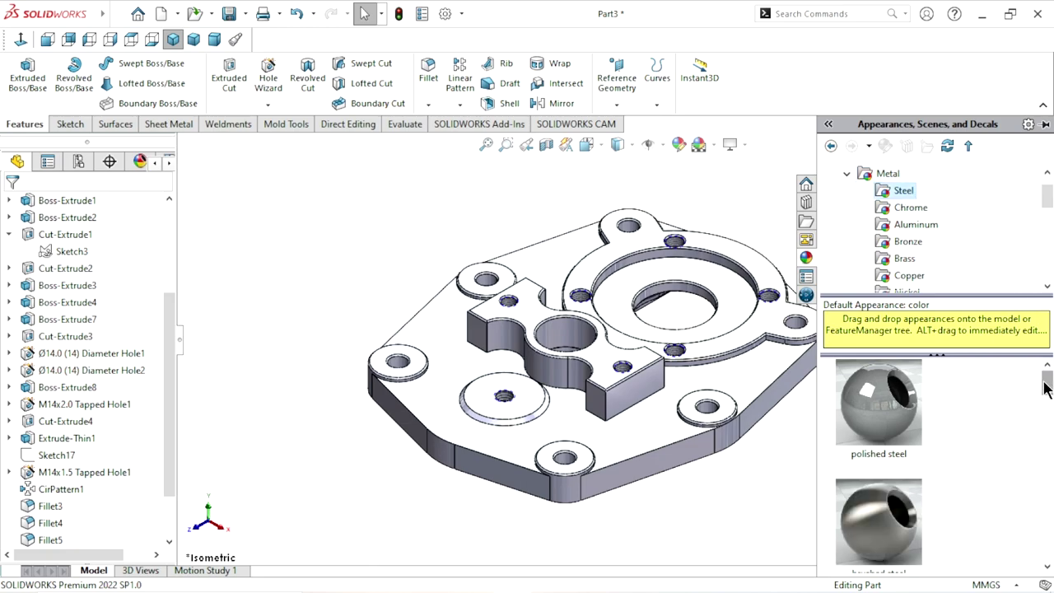
pyautogui.moveTo(1044, 383); pyautogui.dragTo(1044, 394)
pyautogui.click(917, 466)
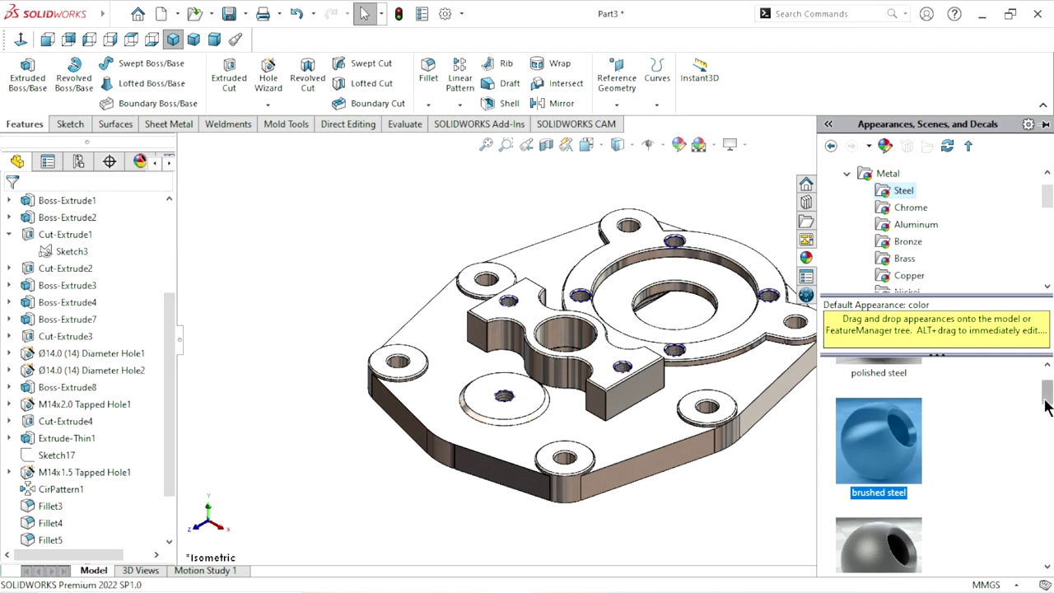
pyautogui.moveTo(1048, 405)
pyautogui.mouseDown()
pyautogui.moveTo(1051, 448)
pyautogui.moveTo(1047, 381)
pyautogui.moveTo(1047, 409)
pyautogui.mouseUp()
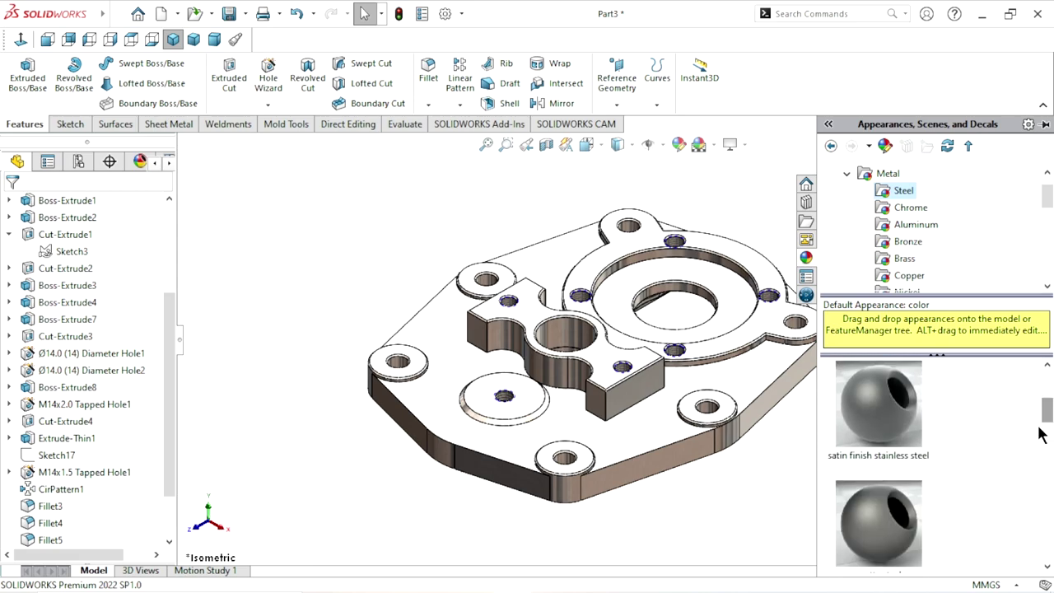
# - Try satin, matte, sandblasted and burnished steel, settle on brushed steel, and close the library
pyautogui.moveTo(896, 426); pyautogui.dragTo(725, 445)
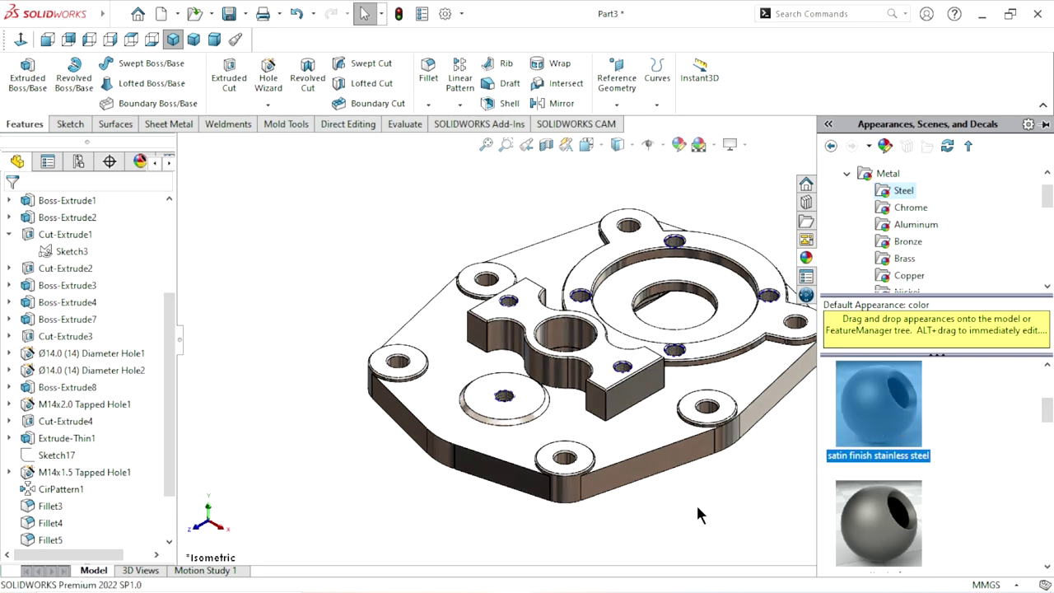
pyautogui.moveTo(1048, 439); pyautogui.dragTo(1047, 449)
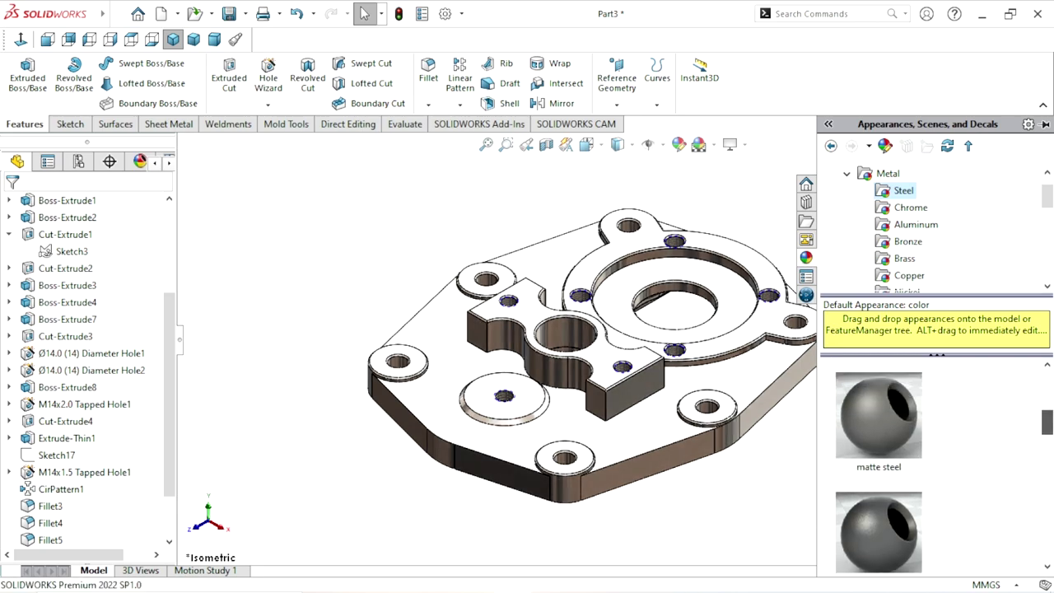
pyautogui.click(891, 430)
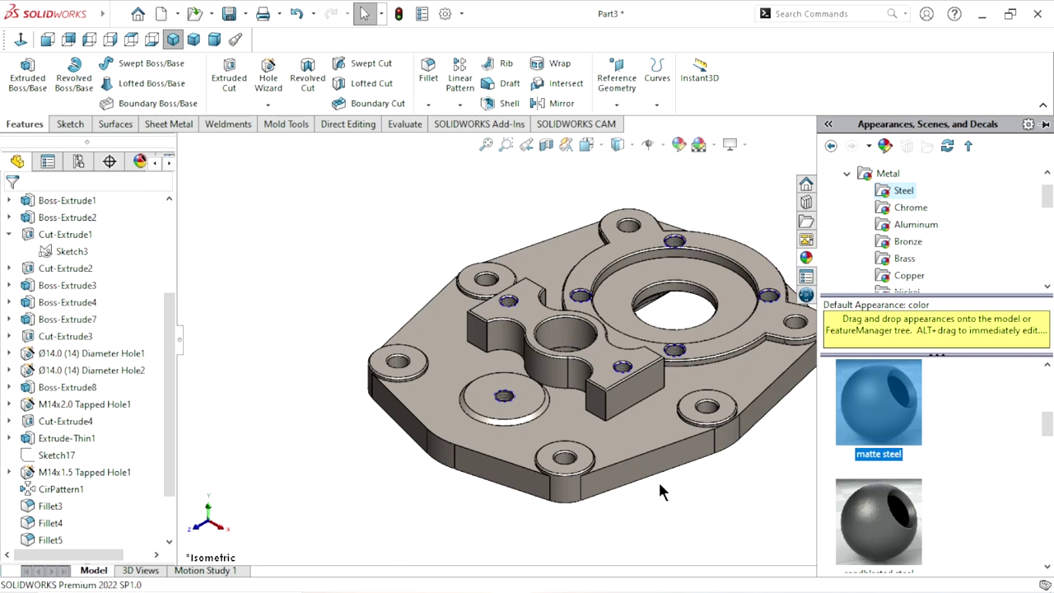
pyautogui.moveTo(659, 492)
pyautogui.mouseDown(button='middle')
pyautogui.moveTo(751, 238)
pyautogui.moveTo(660, 386)
pyautogui.mouseUp(button='middle')
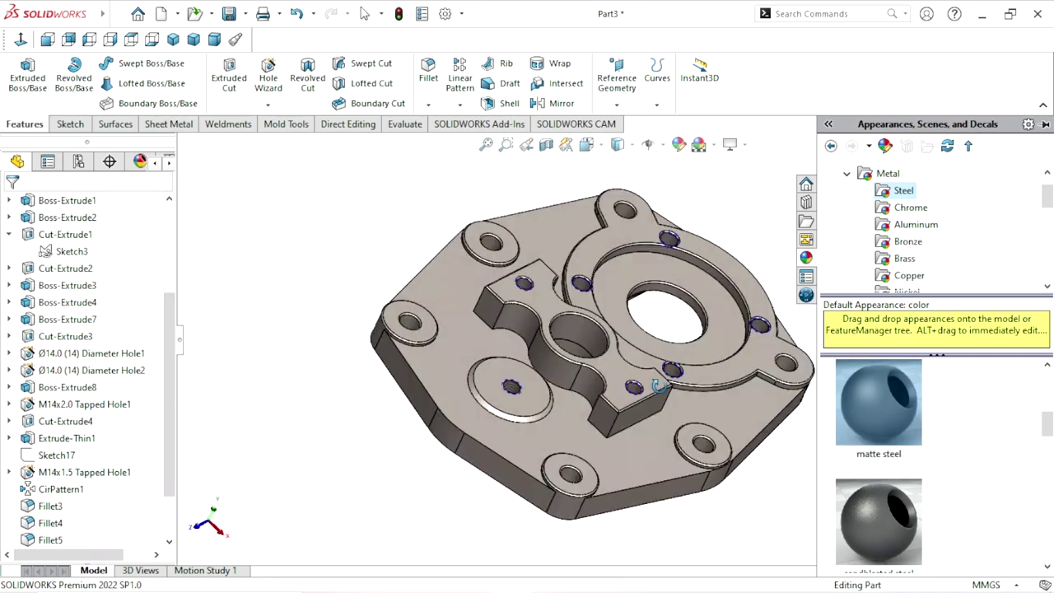
pyautogui.doubleClick(896, 527)
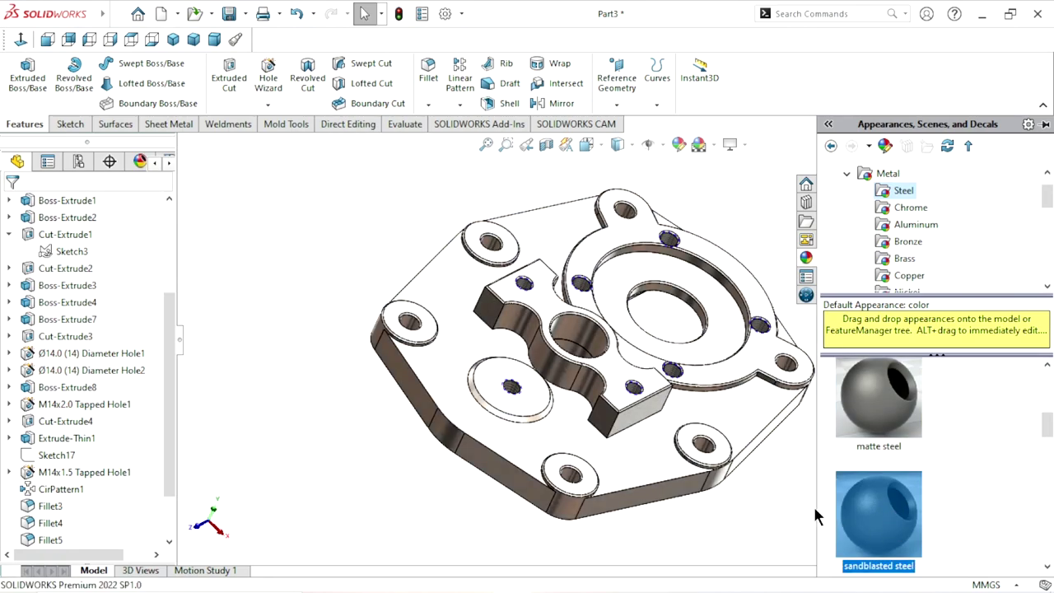
pyautogui.scroll(-3, 1050, 452)
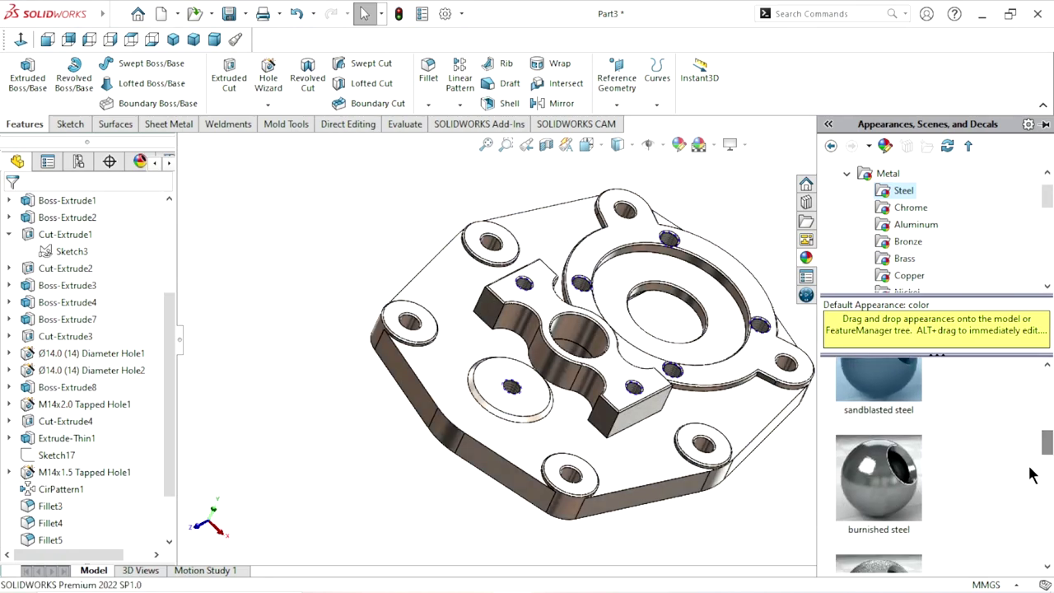
pyautogui.doubleClick(909, 522)
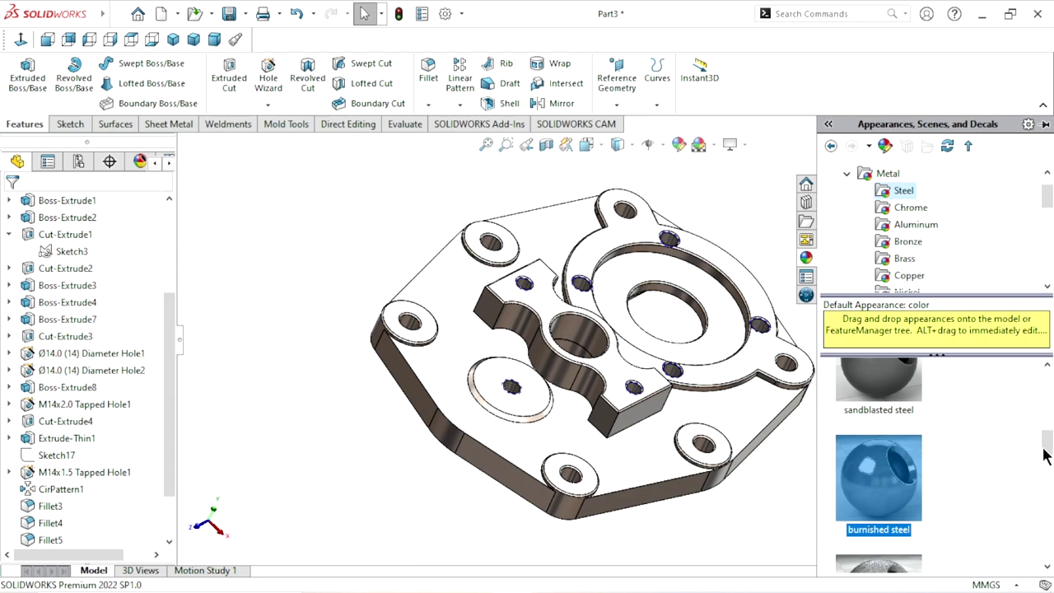
pyautogui.moveTo(1047, 455); pyautogui.dragTo(1046, 379)
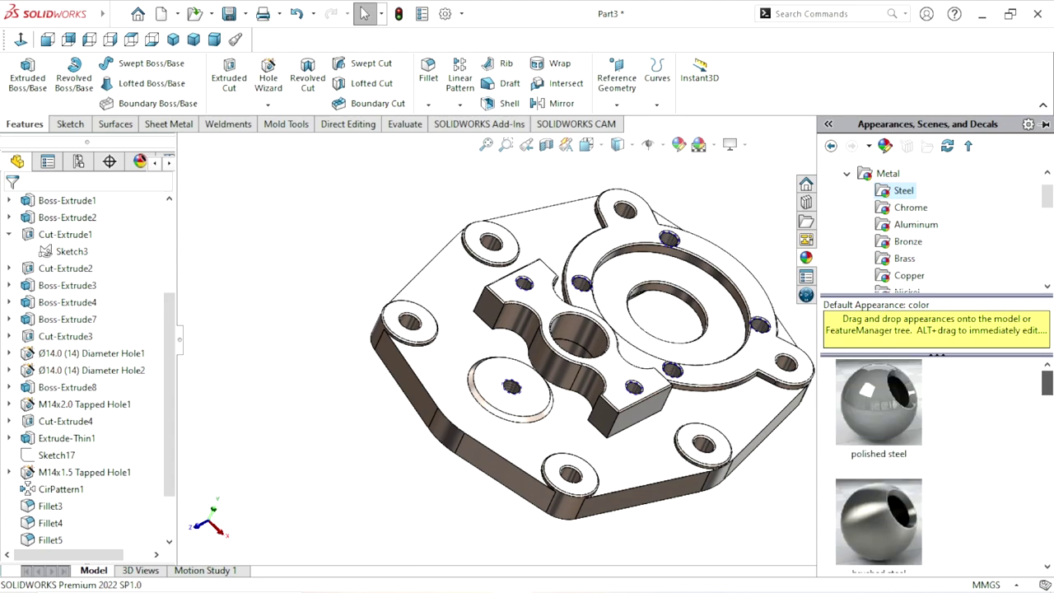
pyautogui.moveTo(887, 551); pyautogui.dragTo(713, 282)
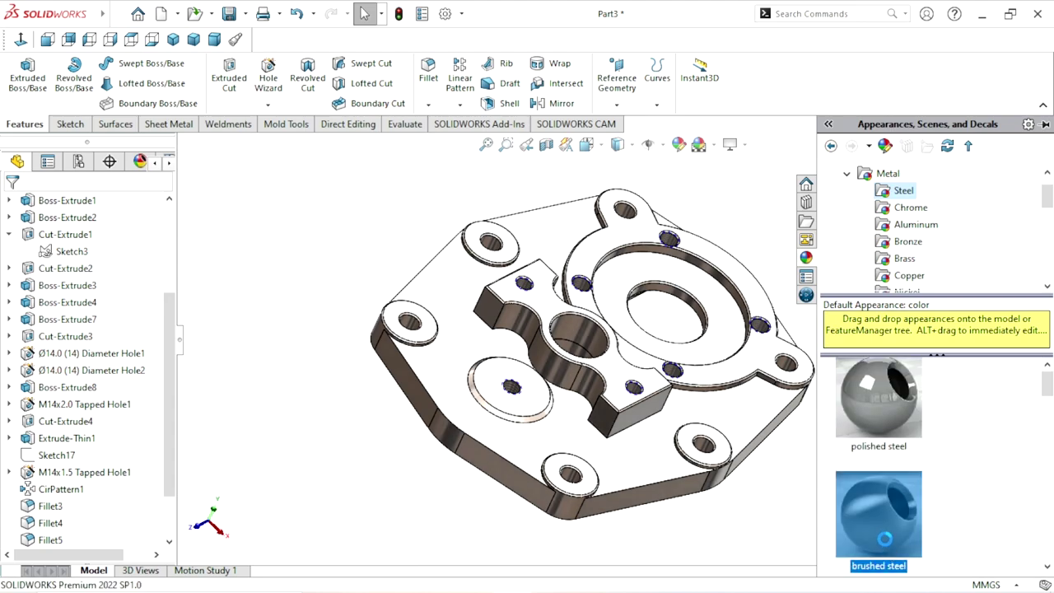
pyautogui.click(745, 143)
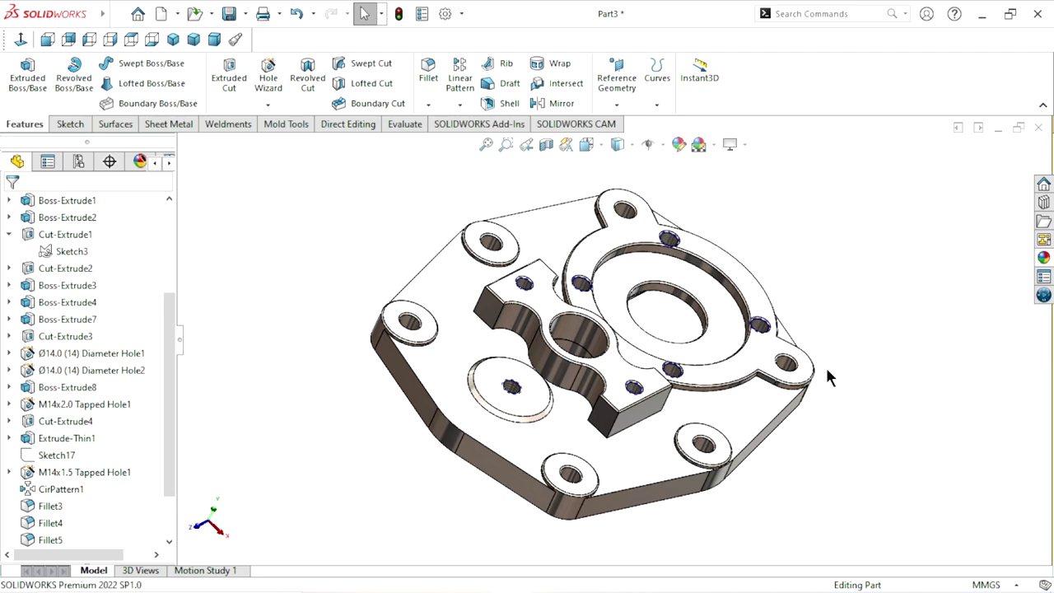
# - Recolour the plate's brushed steel appearance to cyan and accept the edit
pyautogui.moveTo(828, 377); pyautogui.dragTo(778, 311, button='middle')
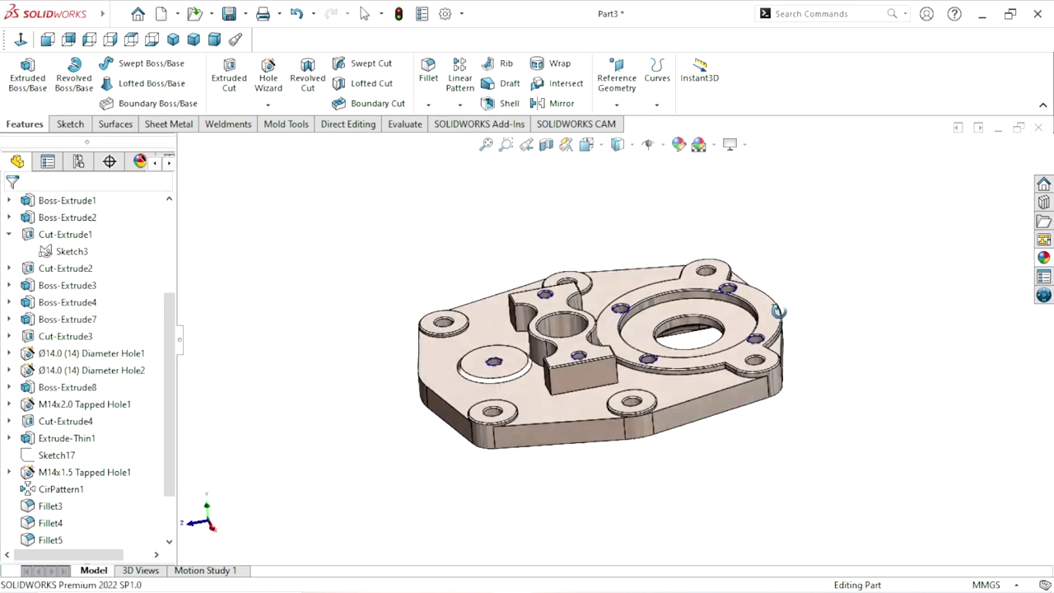
pyautogui.moveTo(778, 311); pyautogui.dragTo(675, 334, button='middle')
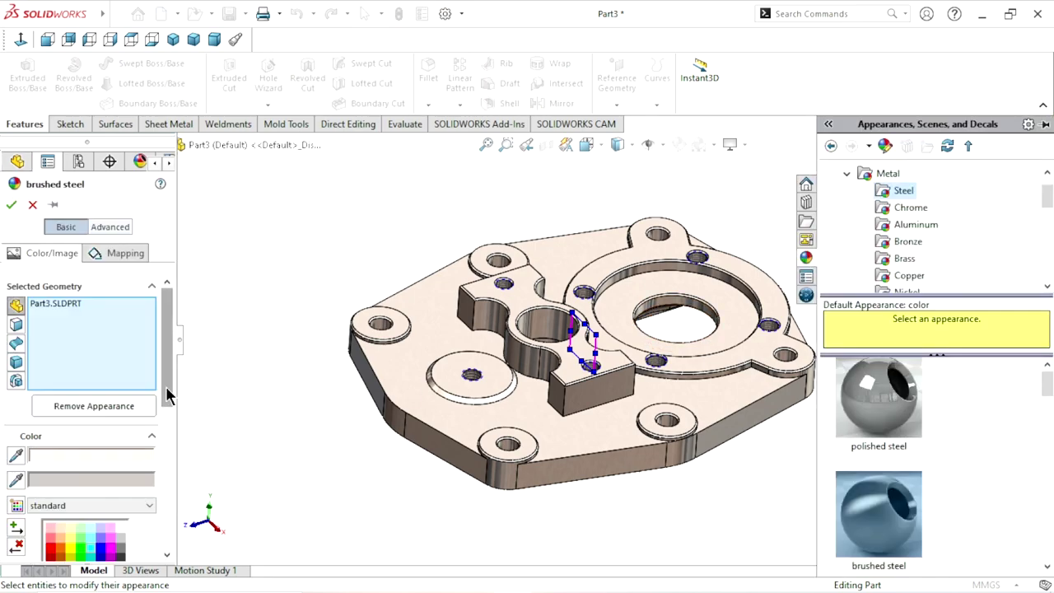
pyautogui.scroll(-3, 167, 395)
pyautogui.click(95, 438)
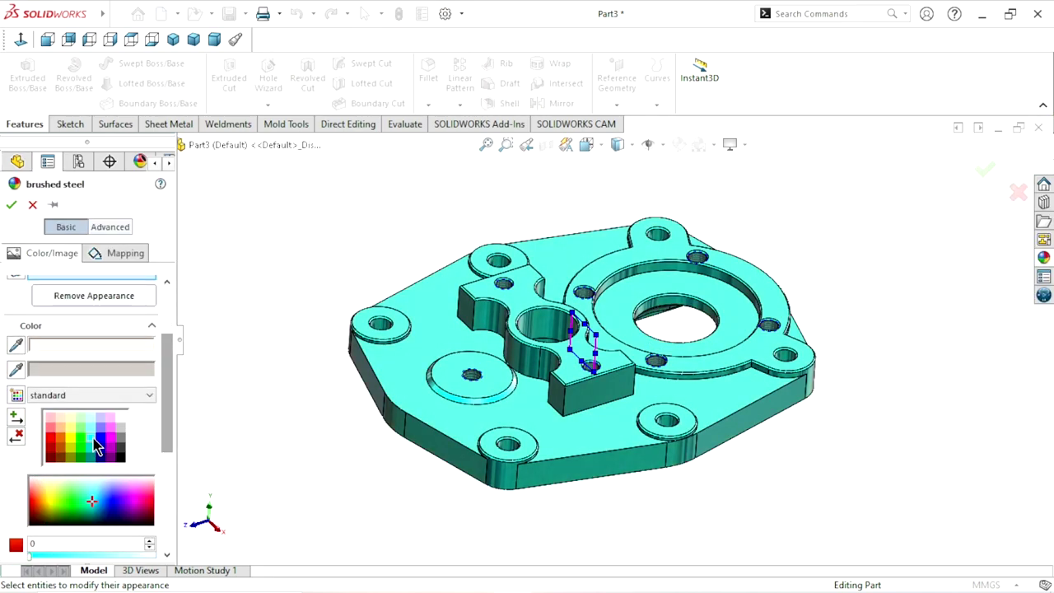
pyautogui.click(12, 205)
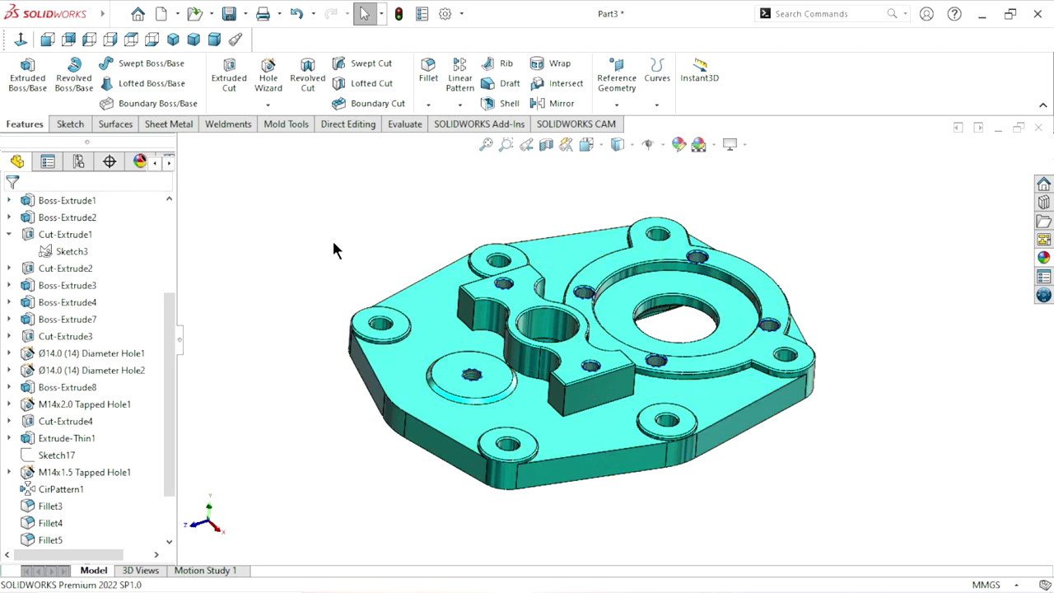
# - Select Cut-Extrude2, Cut-Extrude1, both Ø14 Diameter Holes, the M14 tapped holes and CirPattern1
pyautogui.click(673, 288)
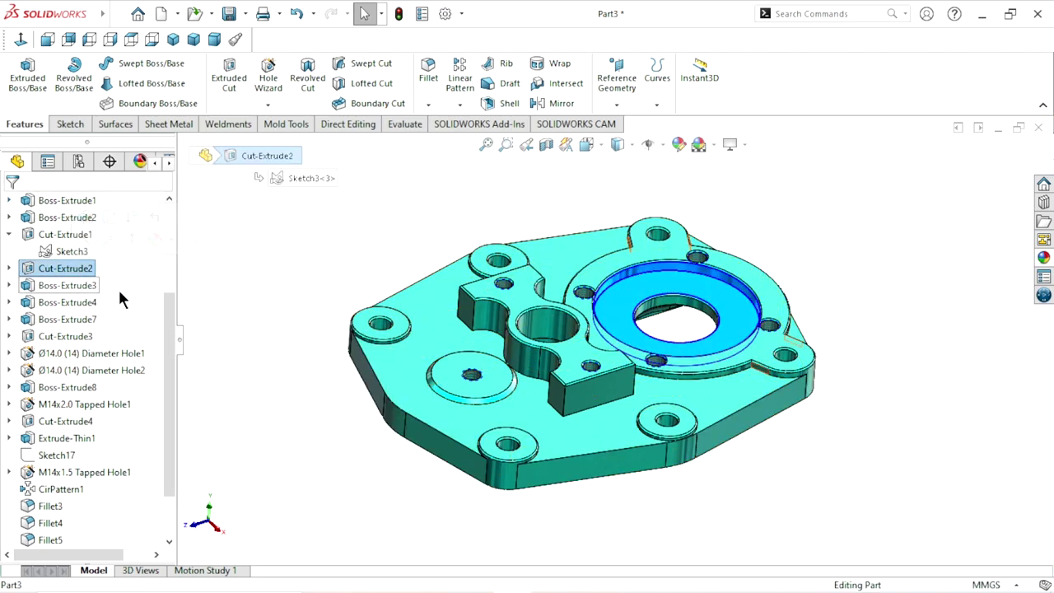
pyautogui.click(76, 270)
pyautogui.keyDown('ctrl'); pyautogui.click(70, 238); pyautogui.keyUp('ctrl')
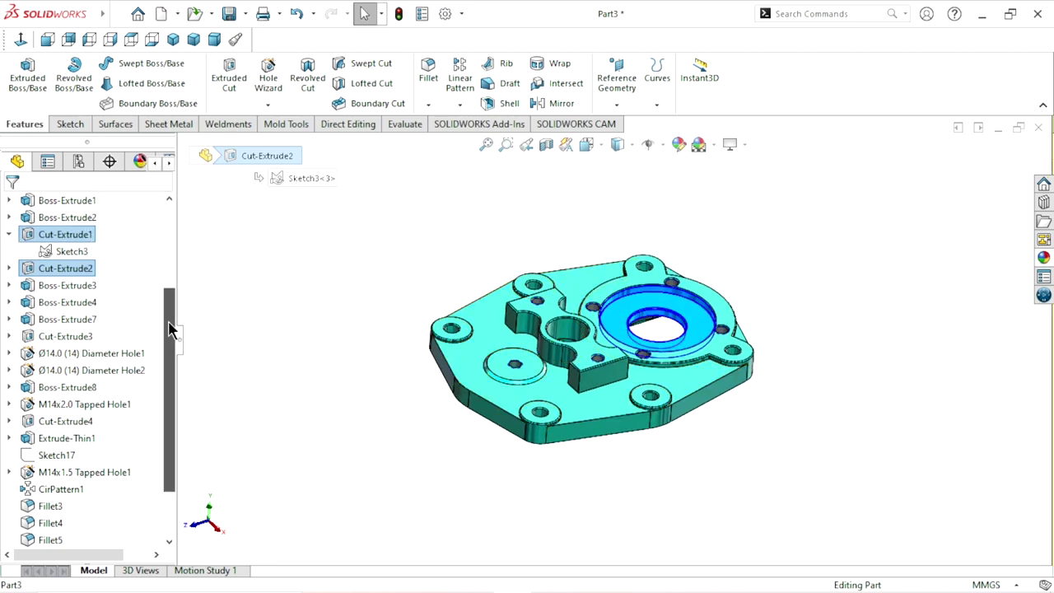
pyautogui.moveTo(169, 324)
pyautogui.mouseDown()
pyautogui.moveTo(171, 294)
pyautogui.moveTo(175, 332)
pyautogui.mouseUp()
pyautogui.keyDown('ctrl'); pyautogui.click(114, 354); pyautogui.keyUp('ctrl')
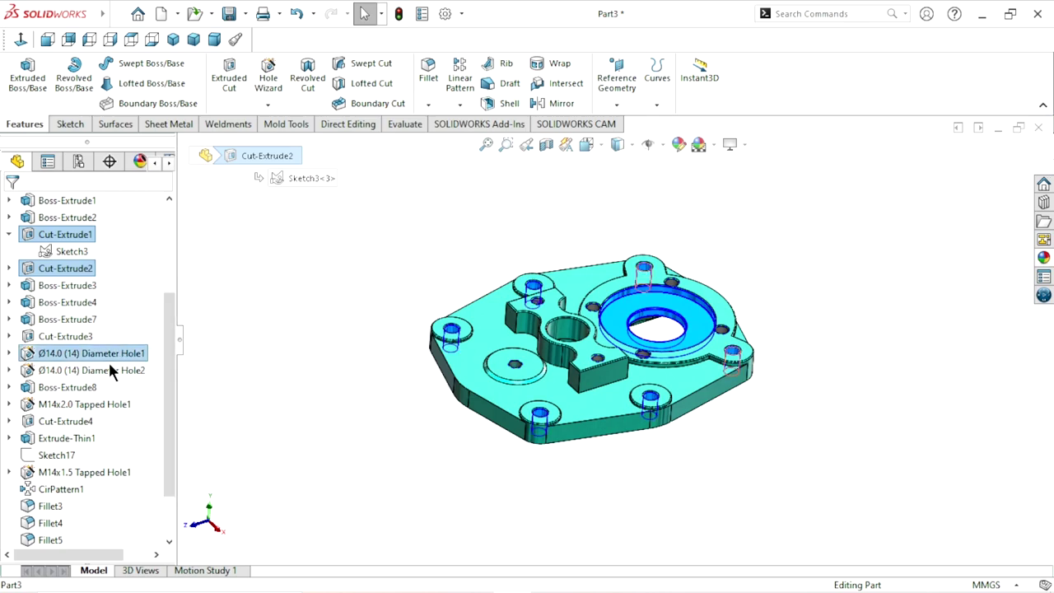
pyautogui.keyDown('ctrl'); pyautogui.click(99, 370); pyautogui.keyUp('ctrl')
pyautogui.keyDown('ctrl'); pyautogui.click(90, 404); pyautogui.keyUp('ctrl')
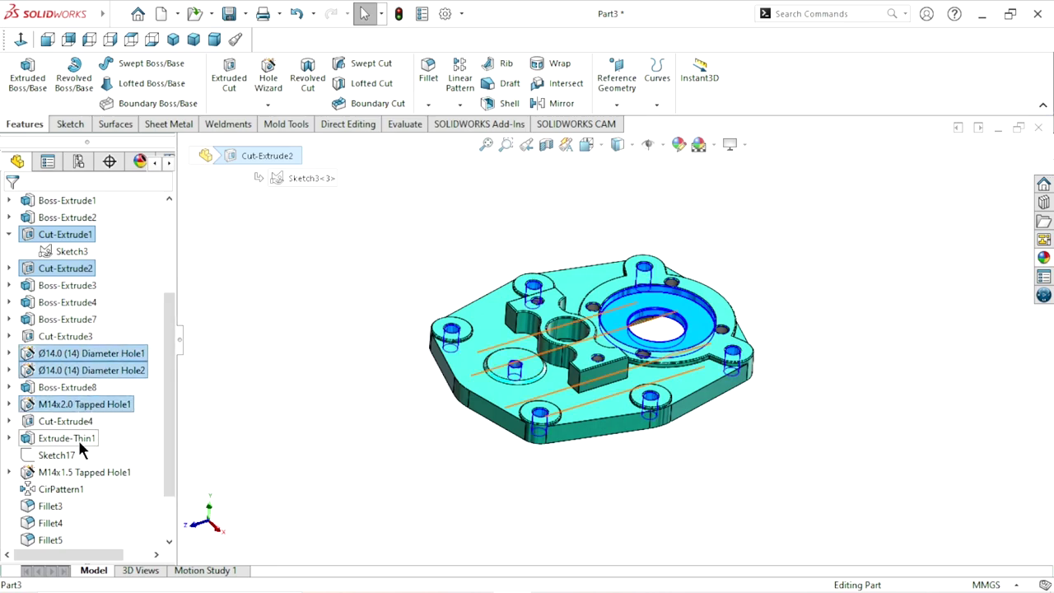
pyautogui.keyDown('ctrl'); pyautogui.click(60, 469); pyautogui.keyUp('ctrl')
pyautogui.keyDown('ctrl'); pyautogui.click(51, 489); pyautogui.keyUp('ctrl')
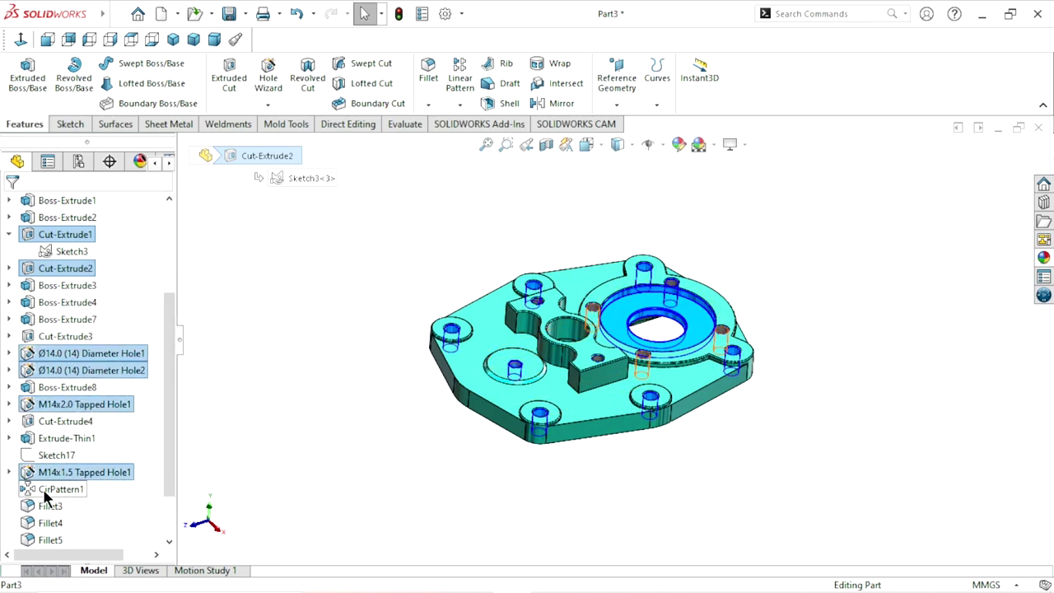
# - Add Cut-Extrude4 to the selection, orbiting and zooming to check the highlighted holes
pyautogui.moveTo(586, 448); pyautogui.dragTo(708, 386, button='middle')
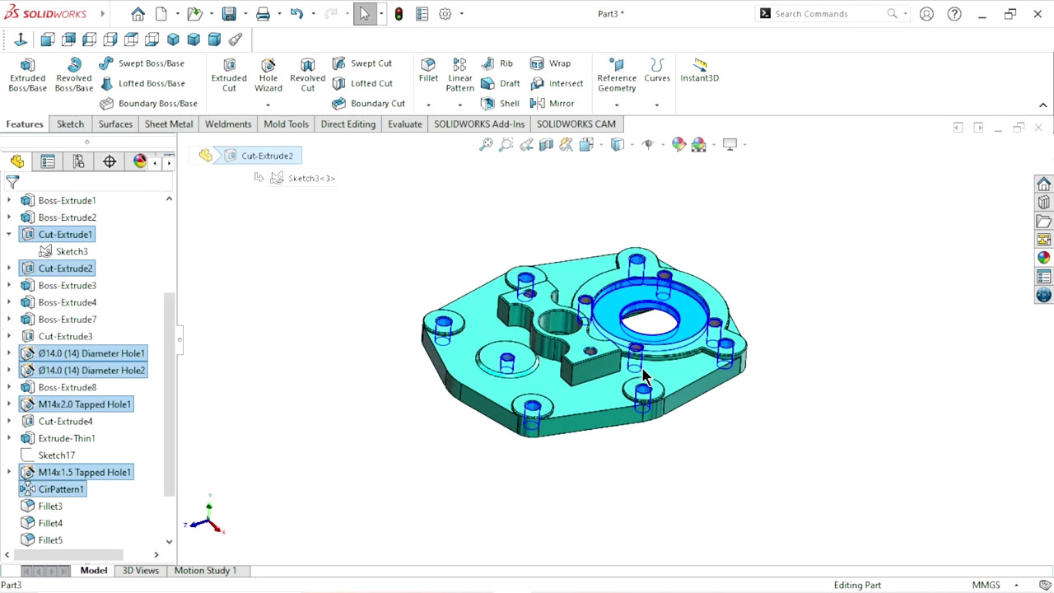
pyautogui.moveTo(572, 261); pyautogui.dragTo(589, 271, button='middle')
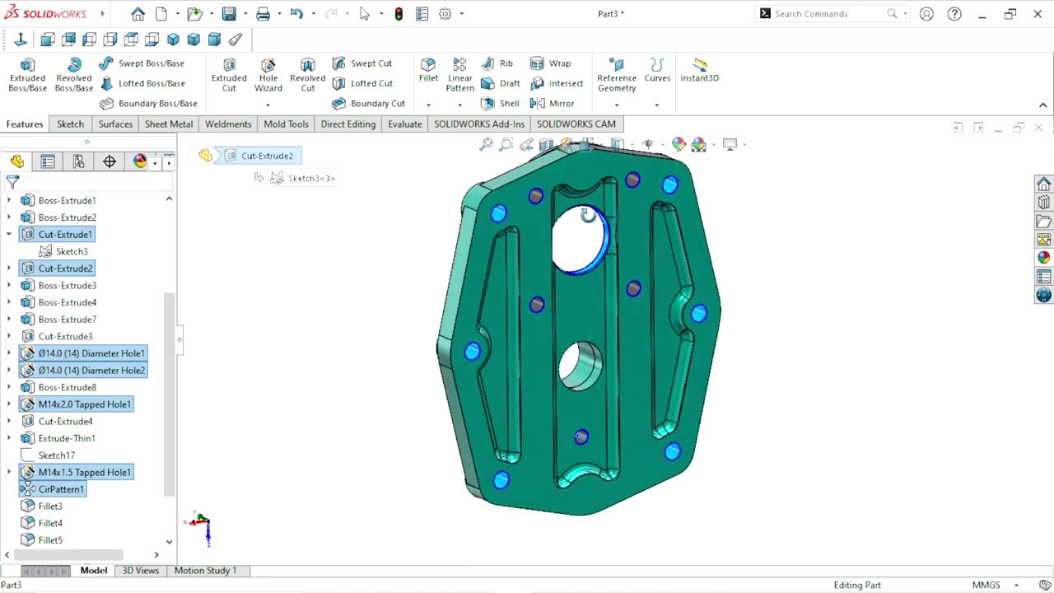
pyautogui.keyDown('ctrl'); pyautogui.click(59, 421); pyautogui.keyUp('ctrl')
pyautogui.moveTo(439, 448)
pyautogui.mouseDown(button='middle')
pyautogui.moveTo(672, 251)
pyautogui.moveTo(597, 378)
pyautogui.moveTo(486, 262)
pyautogui.moveTo(566, 293)
pyautogui.mouseUp(button='middle')
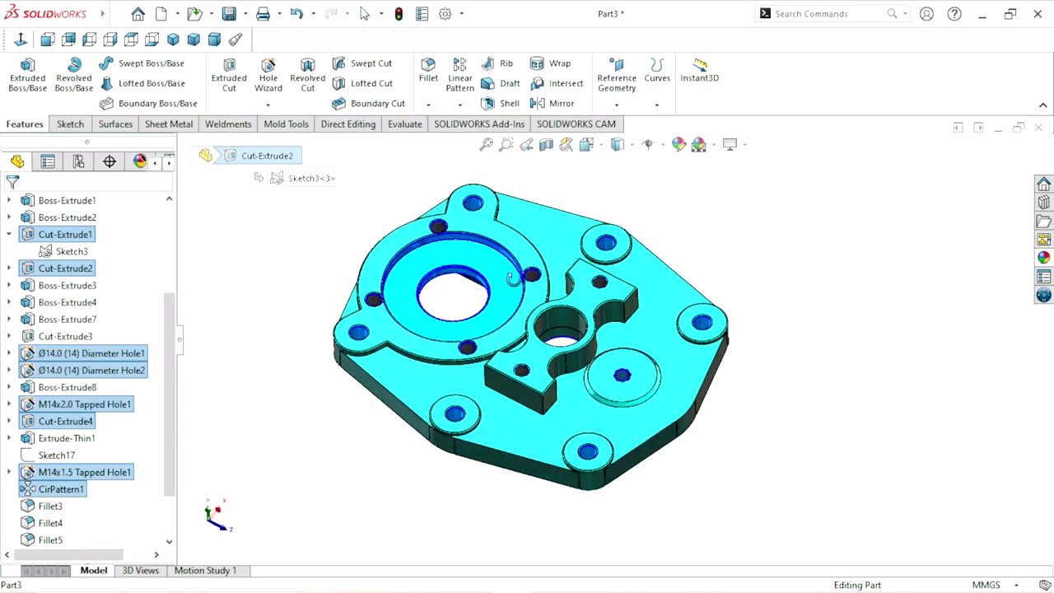
pyautogui.scroll(-5, 567, 294)
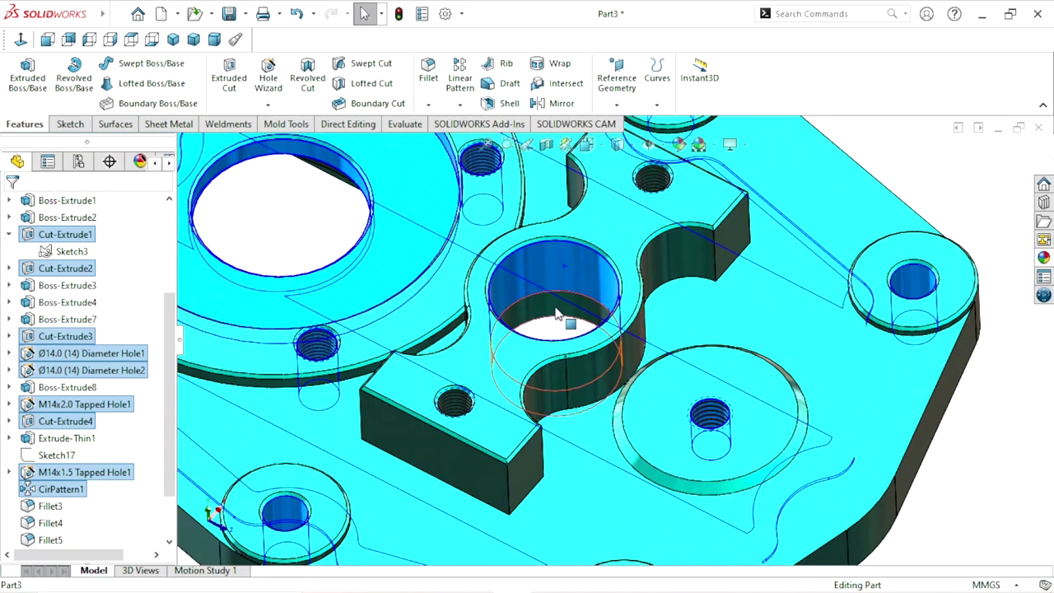
pyautogui.scroll(-3, 578, 260)
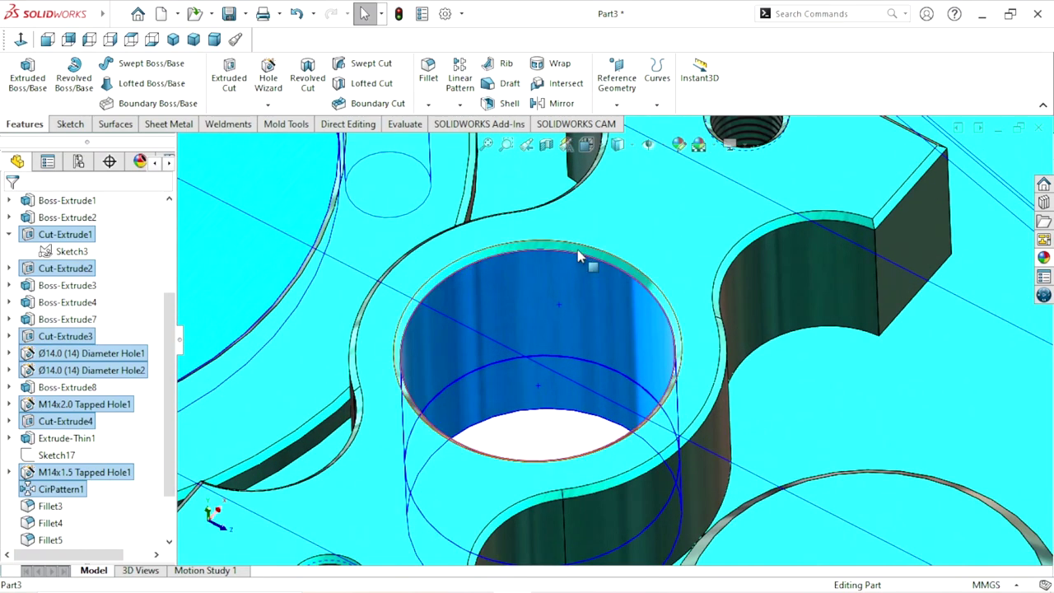
pyautogui.scroll(5, 540, 318)
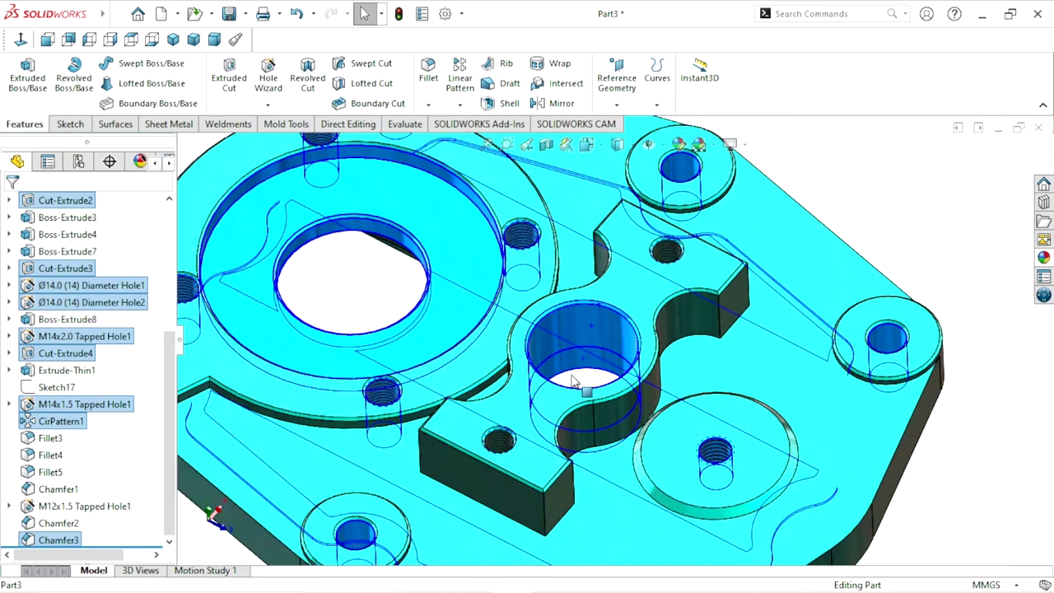
pyautogui.scroll(-2, 484, 442)
pyautogui.scroll(-3, 510, 429)
pyautogui.scroll(-2, 536, 412)
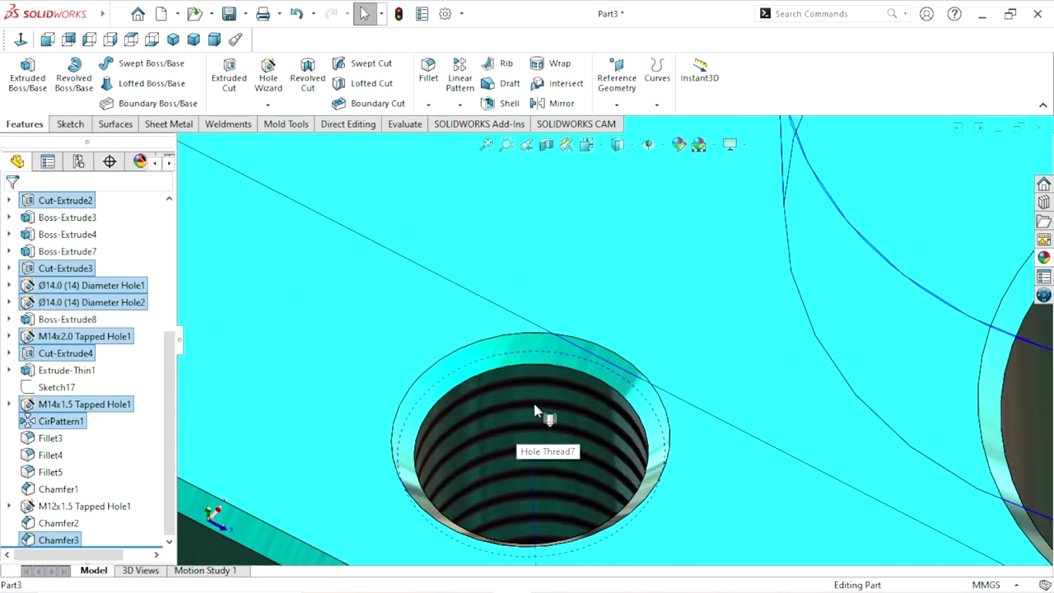
pyautogui.scroll(3, 510, 395)
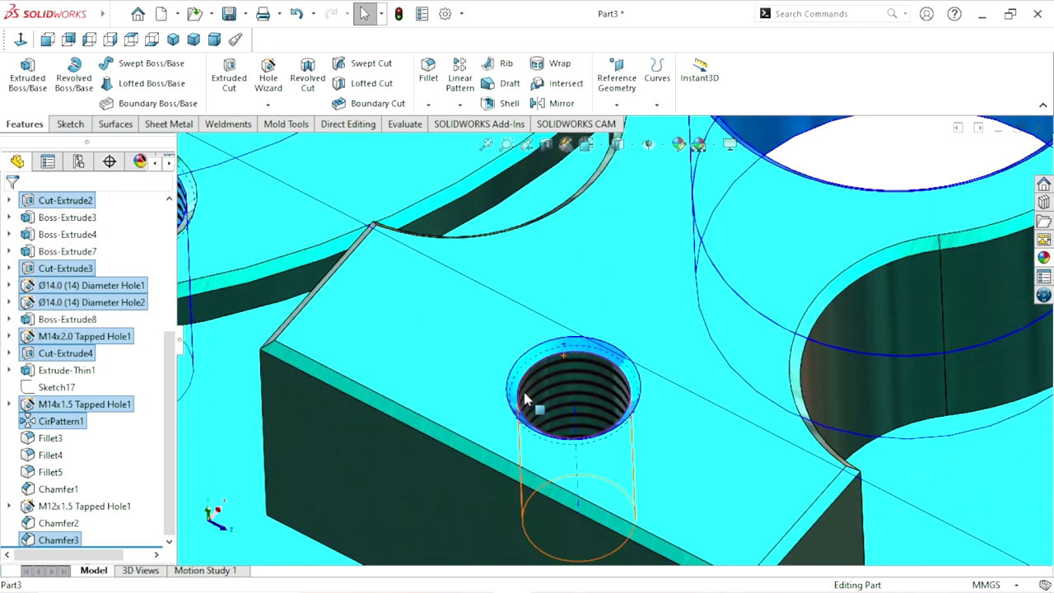
pyautogui.scroll(2, 576, 370)
pyautogui.scroll(5, 657, 337)
pyautogui.scroll(-2, 700, 263)
pyautogui.scroll(-3, 659, 272)
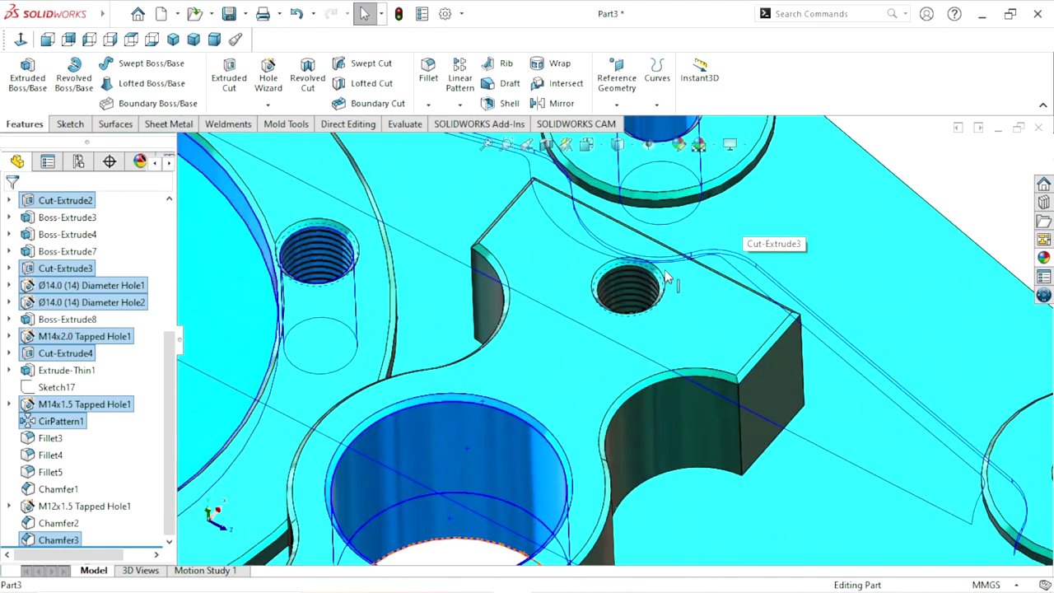
pyautogui.scroll(-2, 576, 288)
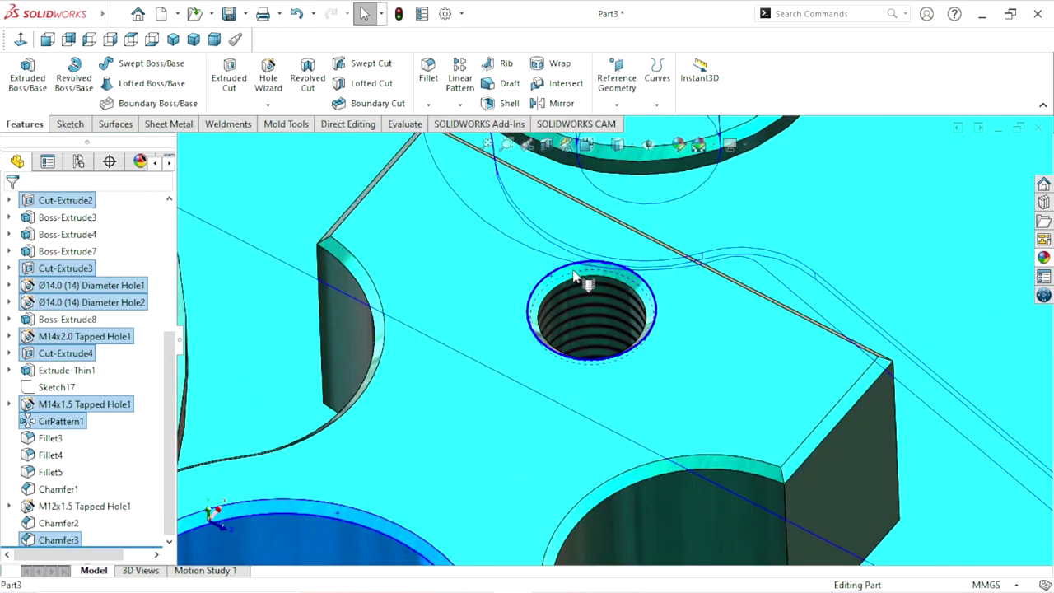
pyautogui.scroll(2, 562, 346)
pyautogui.scroll(-2, 563, 346)
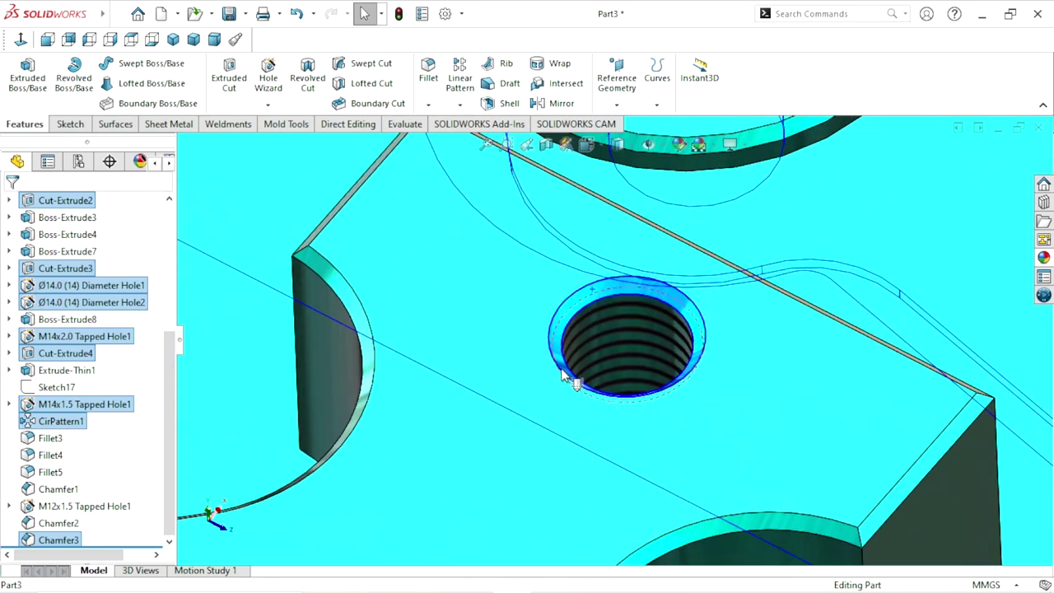
pyautogui.scroll(3, 568, 346)
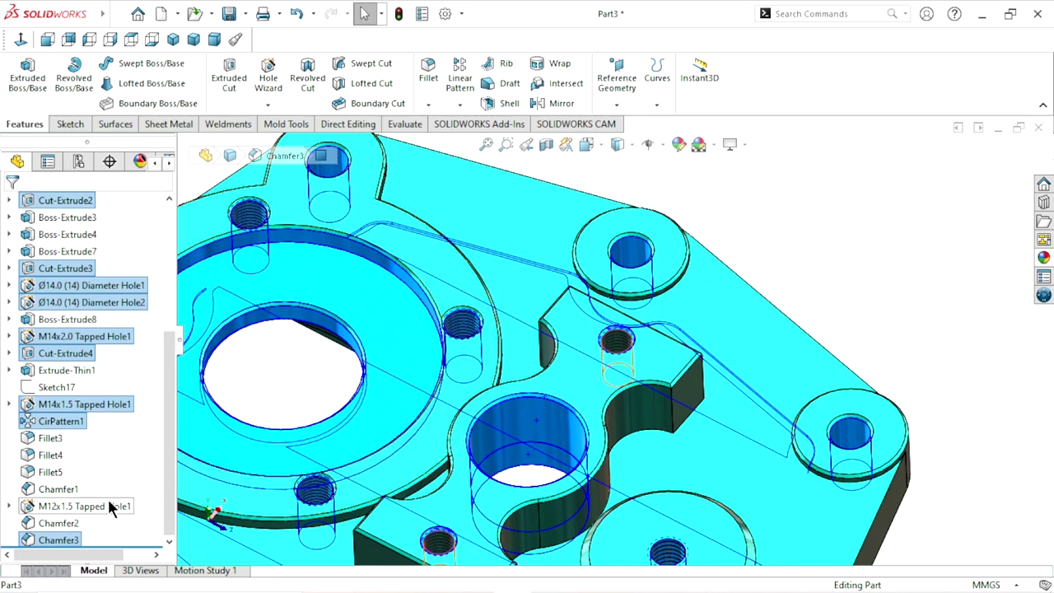
# - Add M12x1.5 Tapped Hole1 and give all selected hole, cut and chamfer features brushed steel
pyautogui.keyDown('ctrl'); pyautogui.click(108, 504); pyautogui.keyUp('ctrl')
pyautogui.press('f')
pyautogui.moveTo(565, 415)
pyautogui.mouseDown(button='middle')
pyautogui.moveTo(626, 361)
pyautogui.moveTo(771, 377)
pyautogui.mouseUp(button='middle')
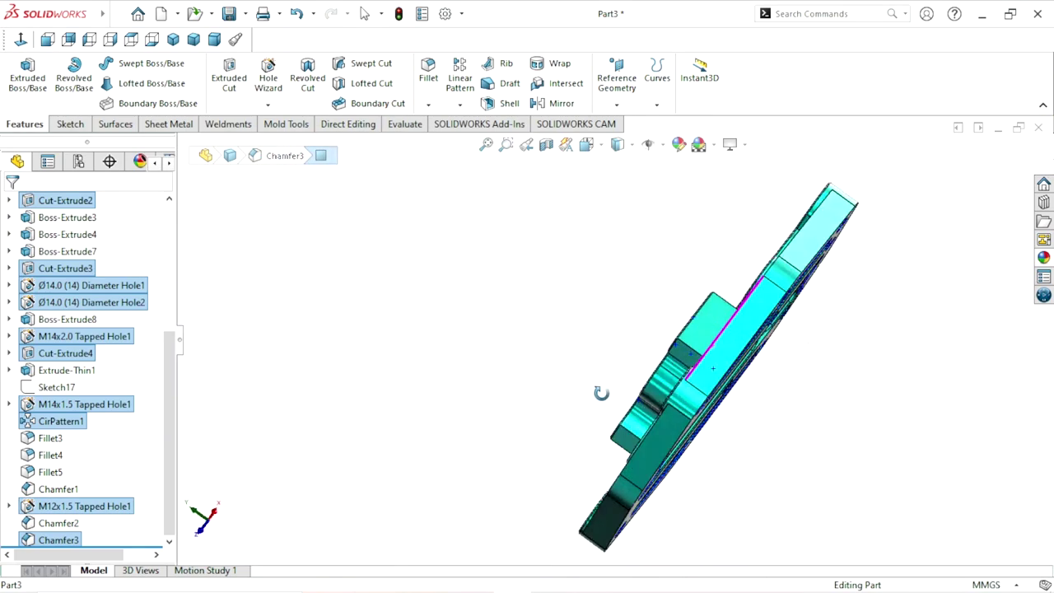
pyautogui.click(1044, 258)
pyautogui.click(909, 512)
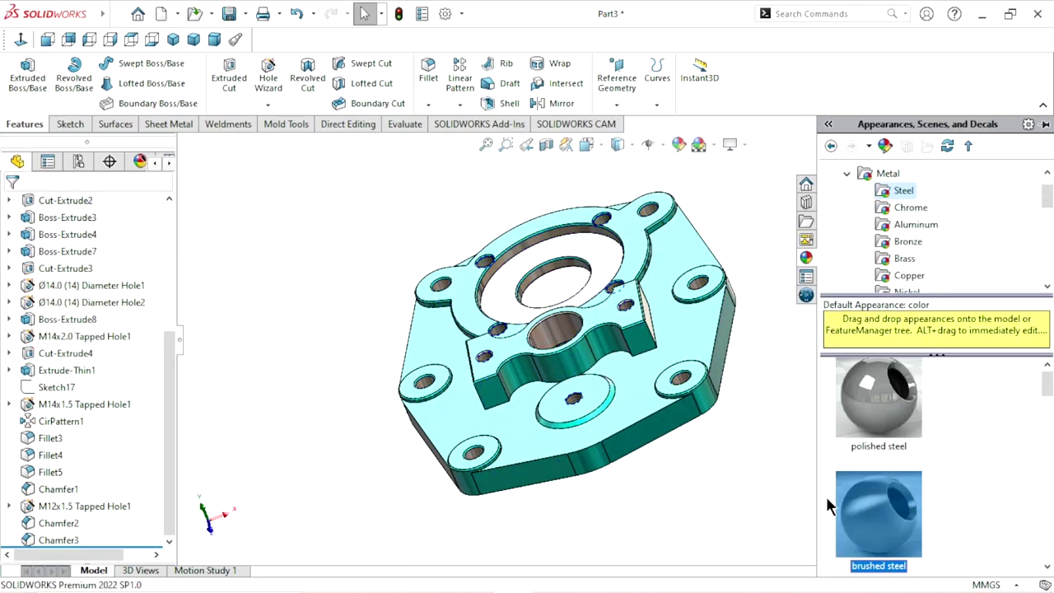
pyautogui.moveTo(688, 448)
pyautogui.mouseDown(button='middle')
pyautogui.moveTo(614, 372)
pyautogui.moveTo(618, 500)
pyautogui.moveTo(665, 482)
pyautogui.moveTo(595, 437)
pyautogui.moveTo(611, 515)
pyautogui.mouseUp(button='middle')
pyautogui.scroll(3, 622, 412)
pyautogui.scroll(-3, 623, 322)
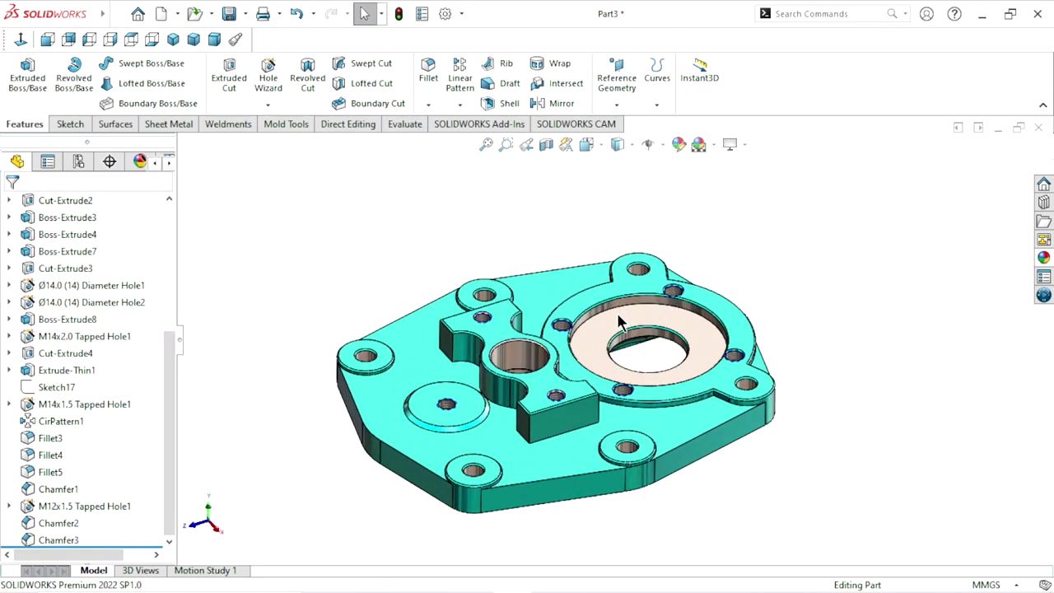
pyautogui.scroll(-2, 576, 400)
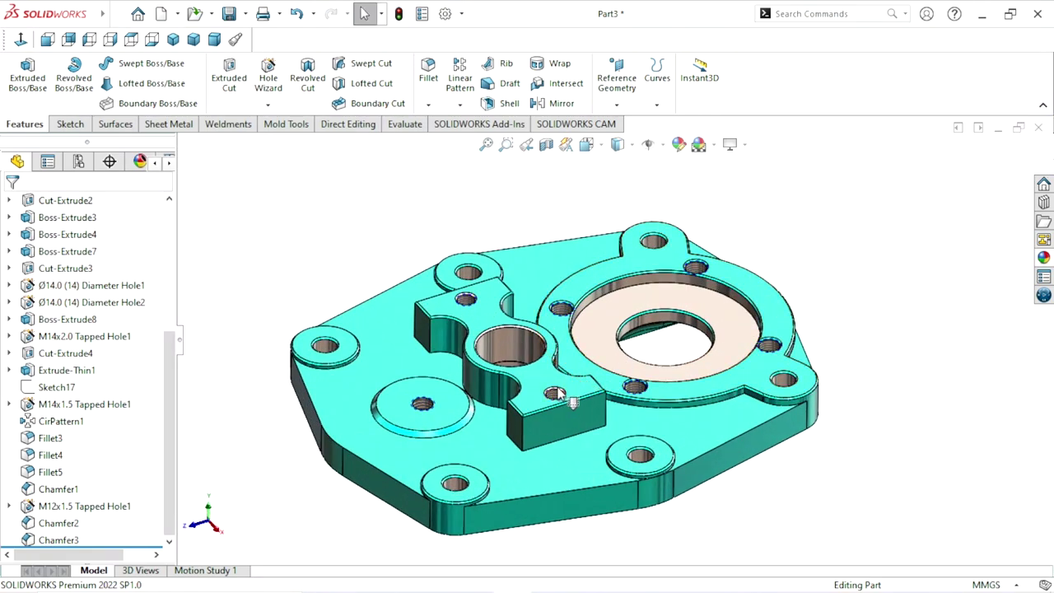
# - Apply brushed steel to the Boss-Extrude7 face, the circular boss face and the hole pad faces
pyautogui.click(491, 395)
pyautogui.keyDown('ctrl'); pyautogui.click(424, 416); pyautogui.keyUp('ctrl')
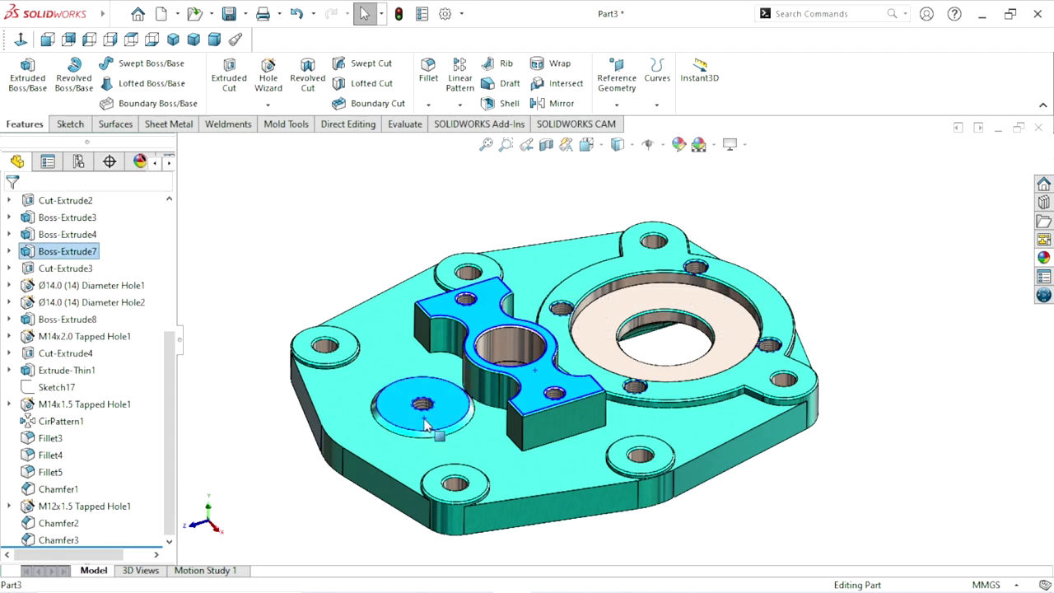
pyautogui.keyDown('ctrl'); pyautogui.click(445, 276); pyautogui.keyUp('ctrl')
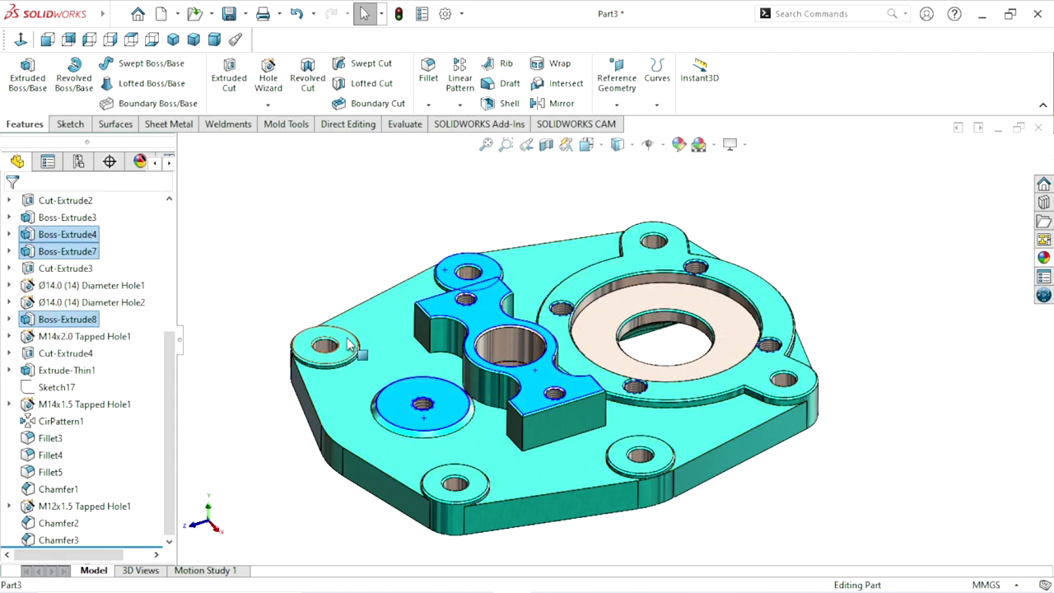
pyautogui.keyDown('ctrl'); pyautogui.click(350, 346); pyautogui.keyUp('ctrl')
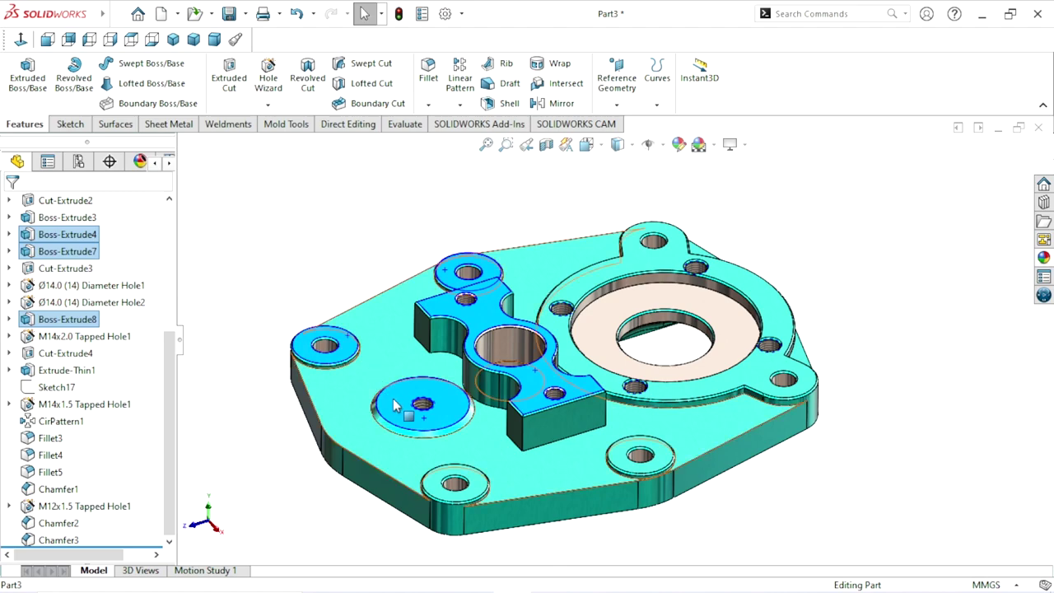
pyautogui.keyDown('ctrl'); pyautogui.click(625, 467); pyautogui.keyUp('ctrl')
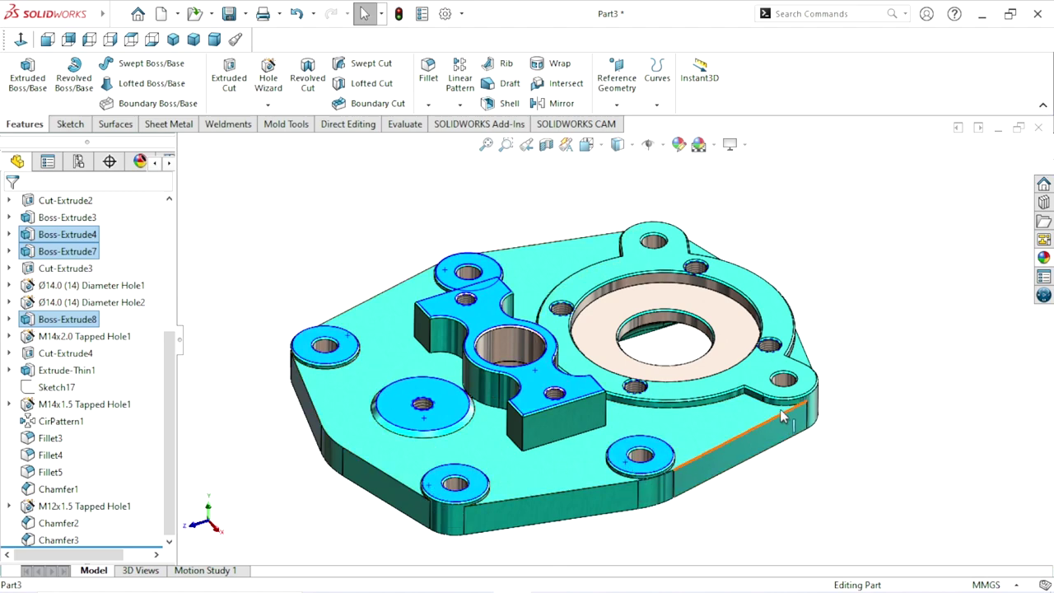
pyautogui.click(1043, 257)
pyautogui.click(888, 486)
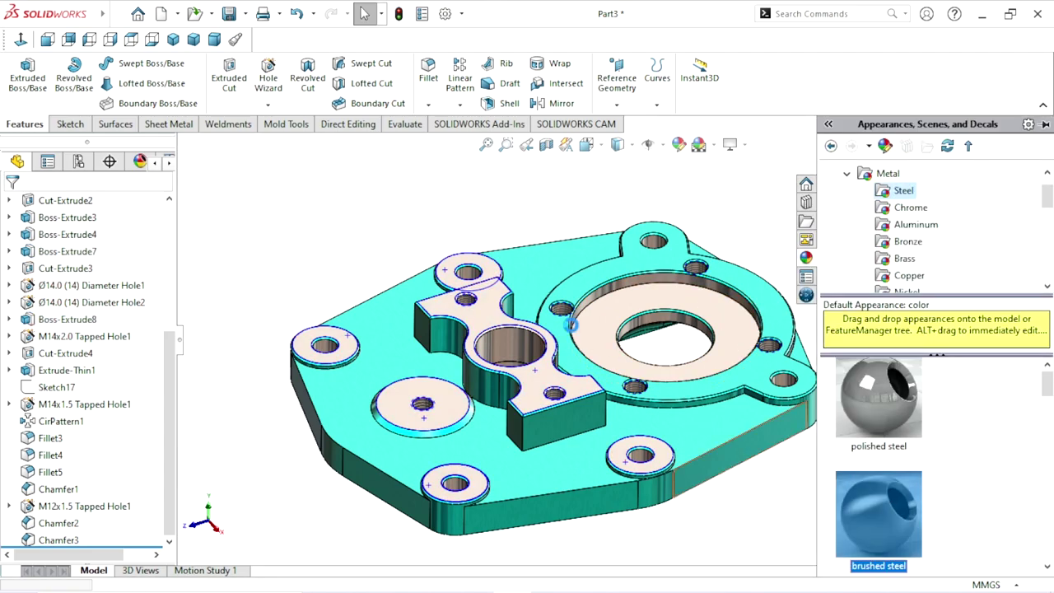
pyautogui.click(260, 180)
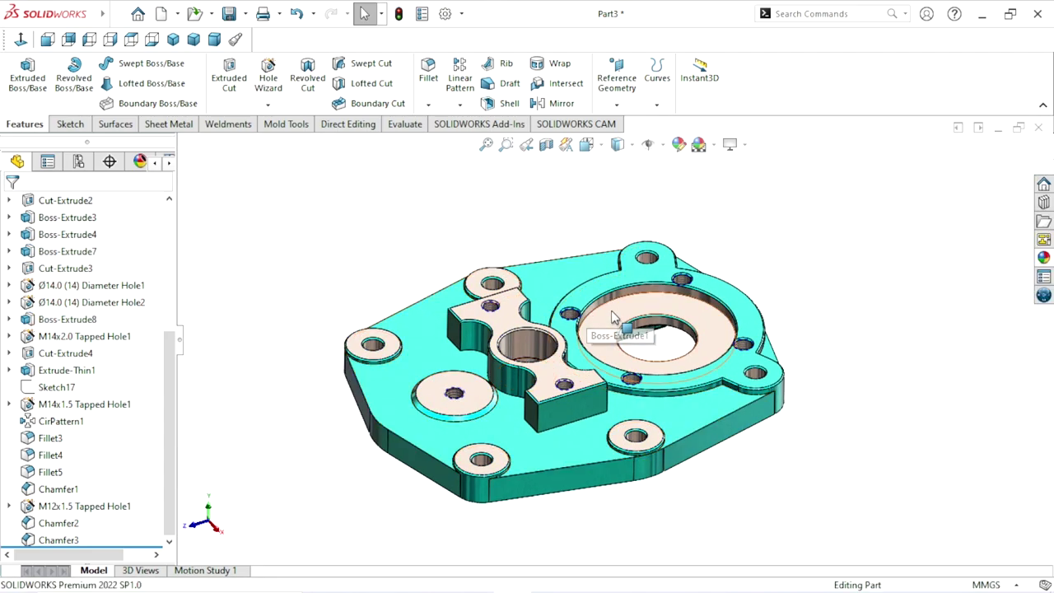
pyautogui.scroll(-2, 666, 307)
pyautogui.scroll(5, 699, 346)
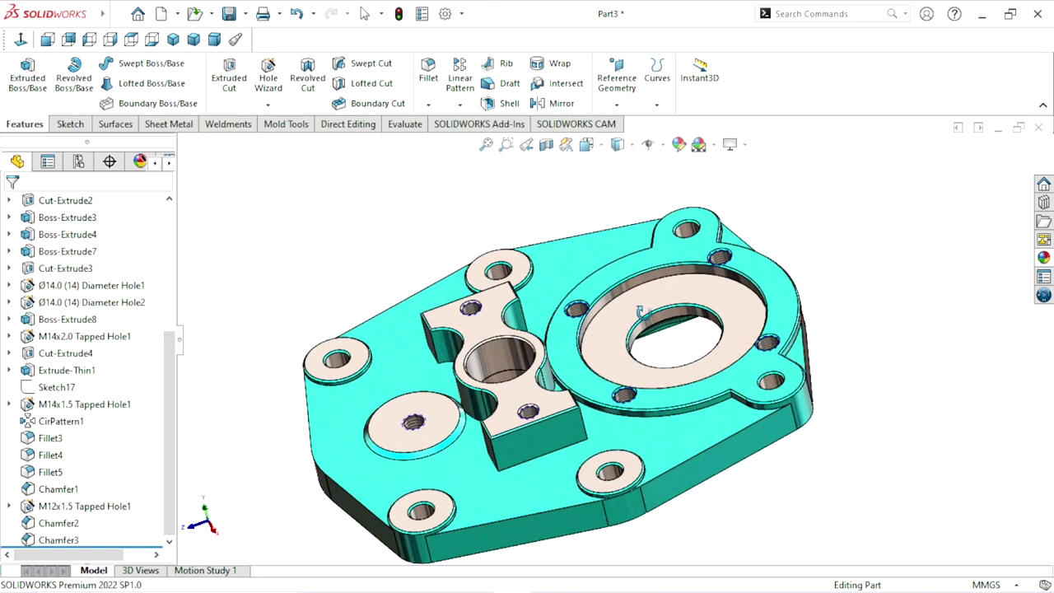
pyautogui.moveTo(728, 372)
pyautogui.mouseDown(button='middle')
pyautogui.moveTo(505, 217)
pyautogui.moveTo(515, 176)
pyautogui.mouseUp(button='middle')
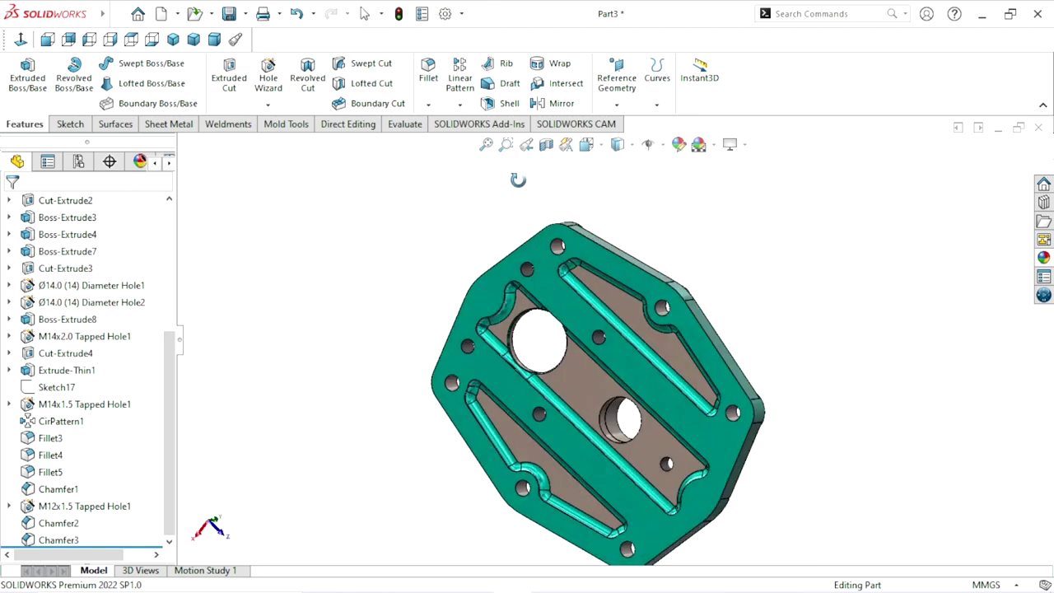
# - Give the Fillet3, Fillet4 and Fillet5 underside pocket fillets a brushed steel finish
pyautogui.scroll(-5, 611, 388)
pyautogui.scroll(2, 610, 388)
pyautogui.scroll(2, 610, 388)
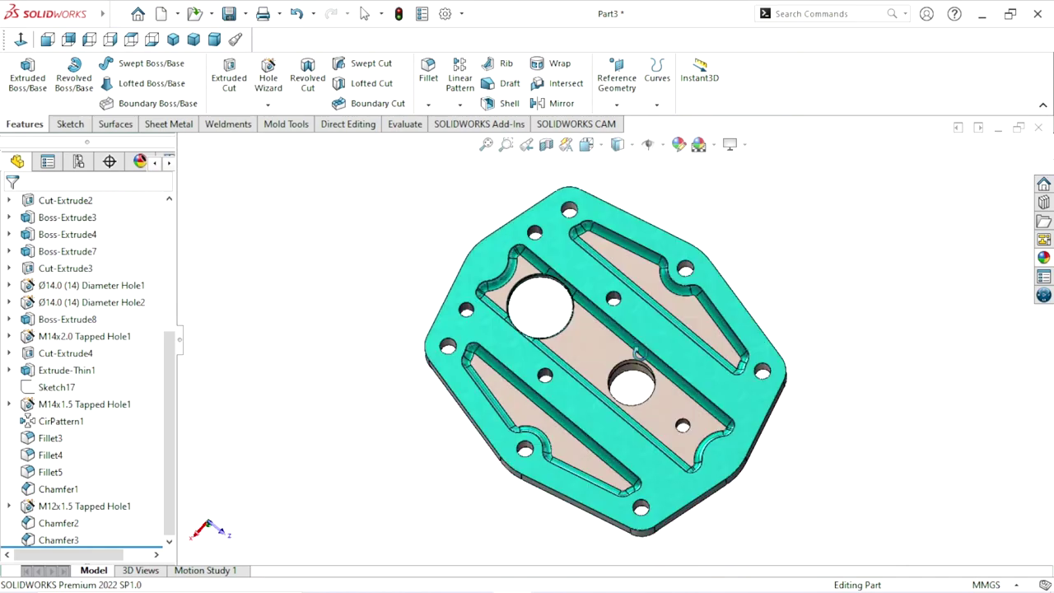
pyautogui.moveTo(610, 389)
pyautogui.mouseDown(button='middle')
pyautogui.moveTo(548, 279)
pyautogui.moveTo(646, 363)
pyautogui.mouseUp(button='middle')
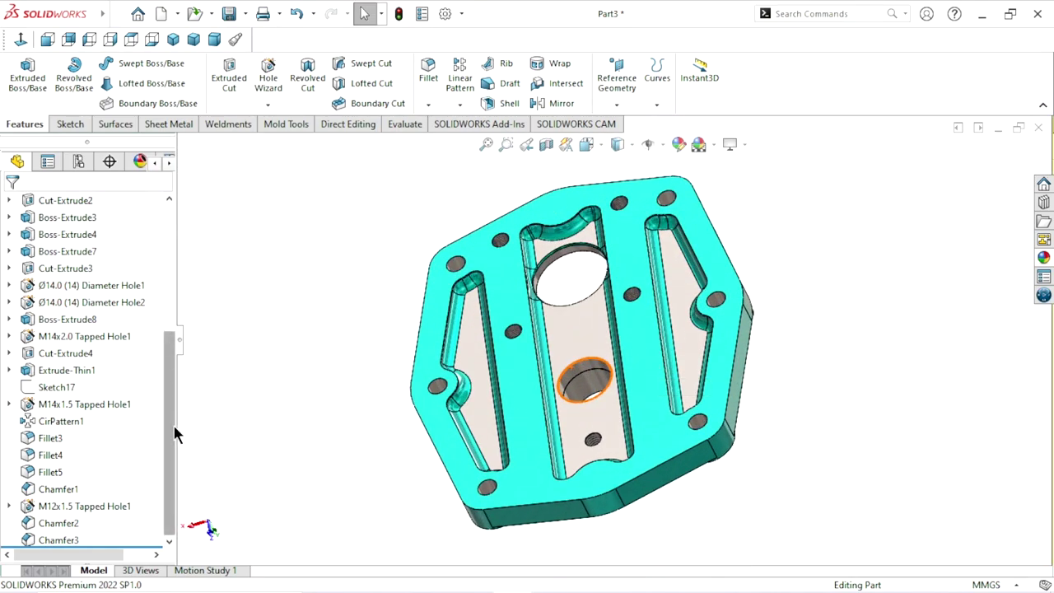
pyautogui.click(50, 439)
pyautogui.keyDown('ctrl'); pyautogui.click(51, 455); pyautogui.keyUp('ctrl')
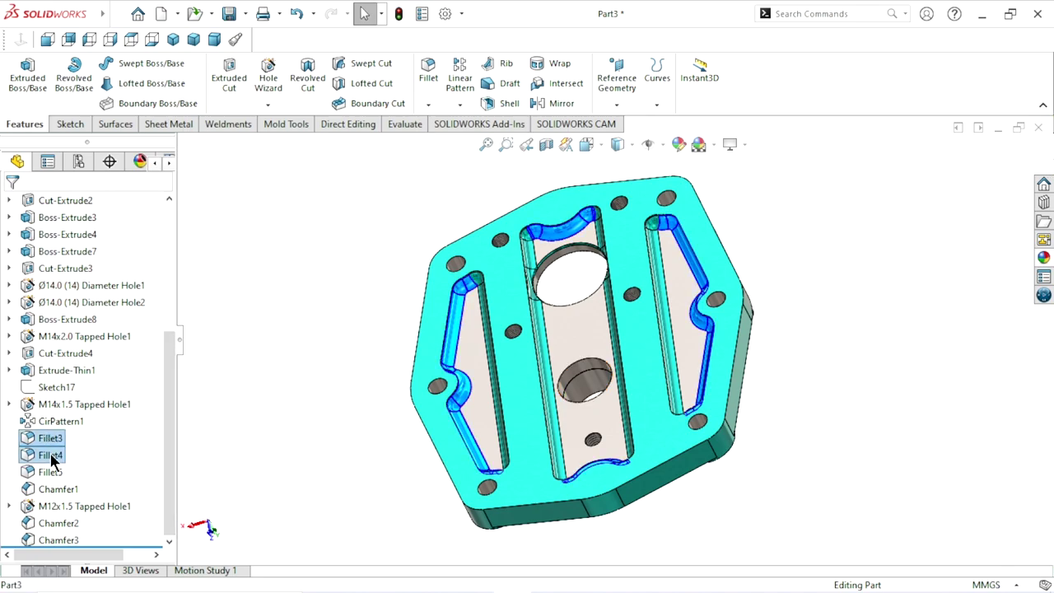
pyautogui.keyDown('ctrl'); pyautogui.click(50, 472); pyautogui.keyUp('ctrl')
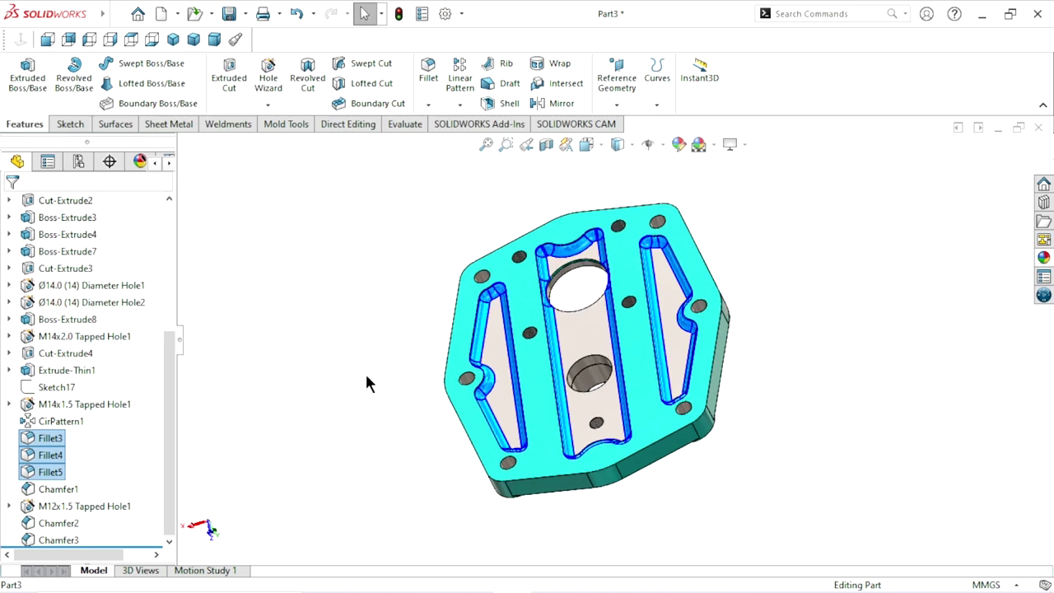
pyautogui.moveTo(365, 371); pyautogui.dragTo(381, 321, button='middle')
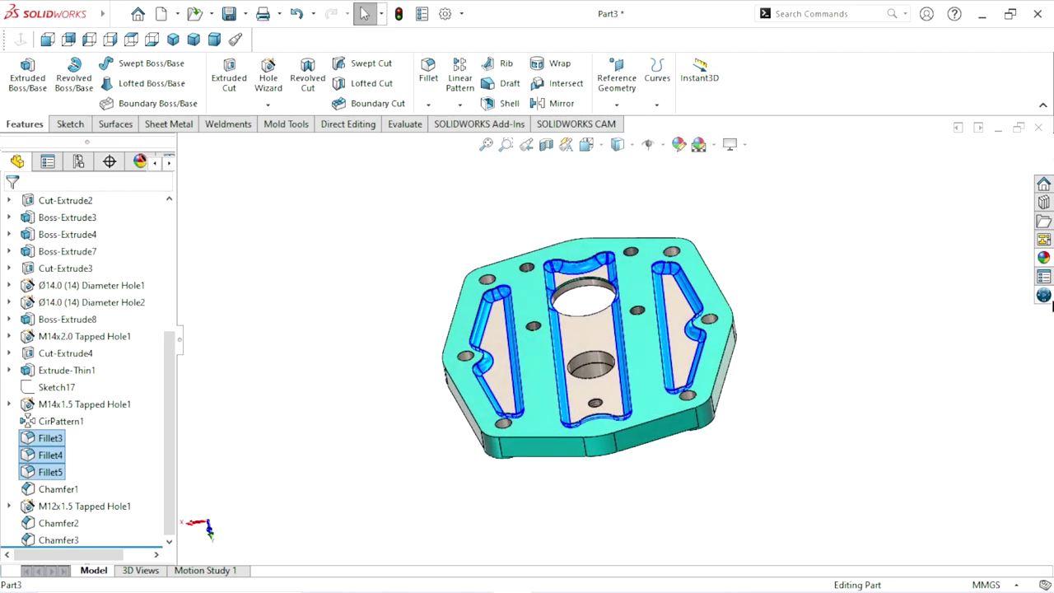
pyautogui.click(1044, 258)
pyautogui.click(874, 515)
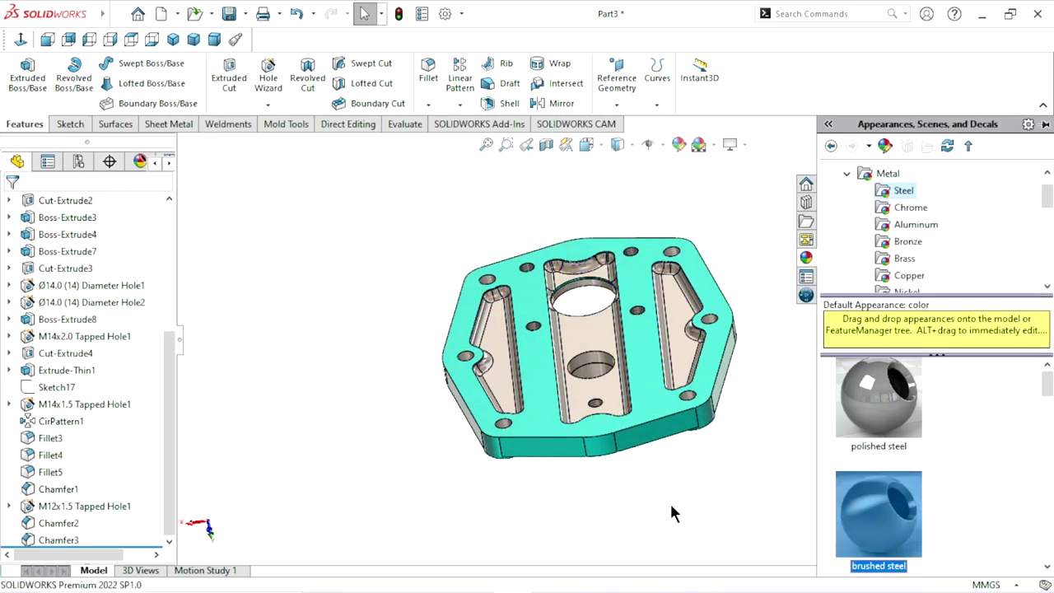
pyautogui.moveTo(669, 501)
pyautogui.mouseDown(button='middle')
pyautogui.moveTo(669, 424)
pyautogui.moveTo(625, 425)
pyautogui.moveTo(473, 254)
pyautogui.moveTo(482, 188)
pyautogui.mouseUp(button='middle')
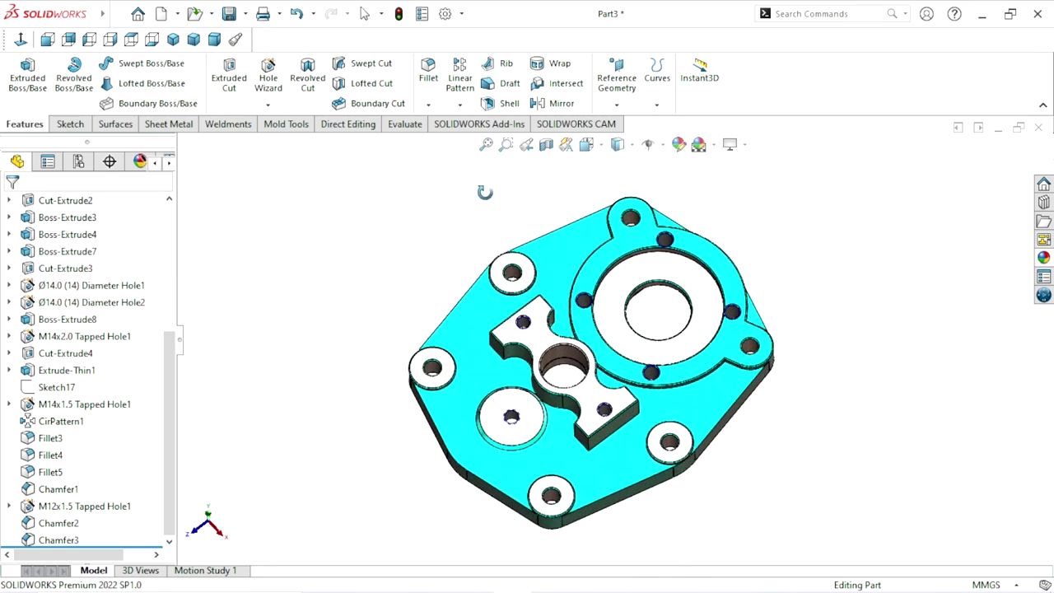
# - Set the part to isometric orientation and zoom it to fill the graphics area
pyautogui.click(191, 38)
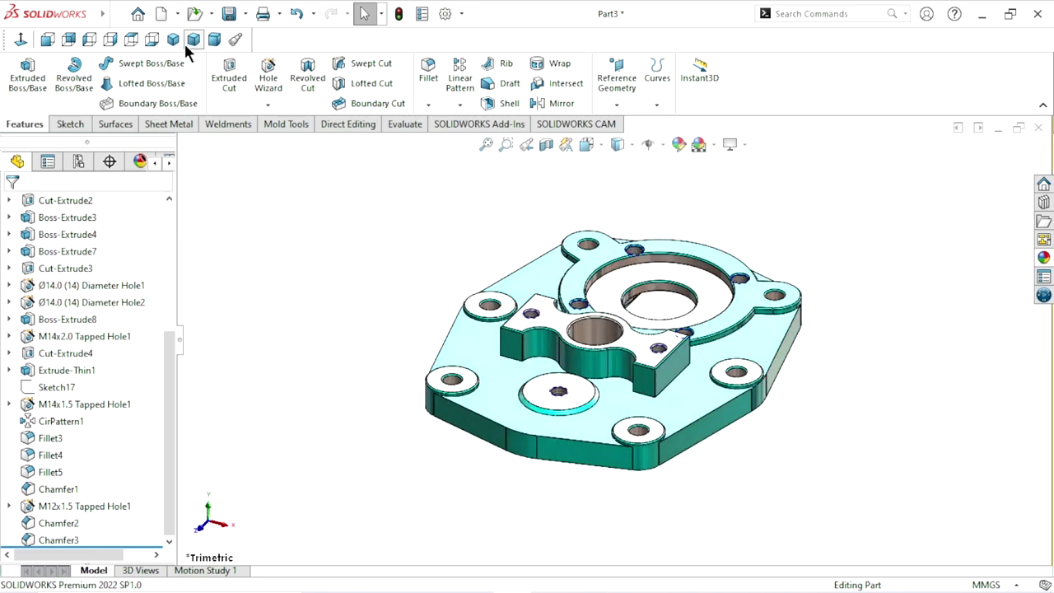
pyautogui.click(173, 39)
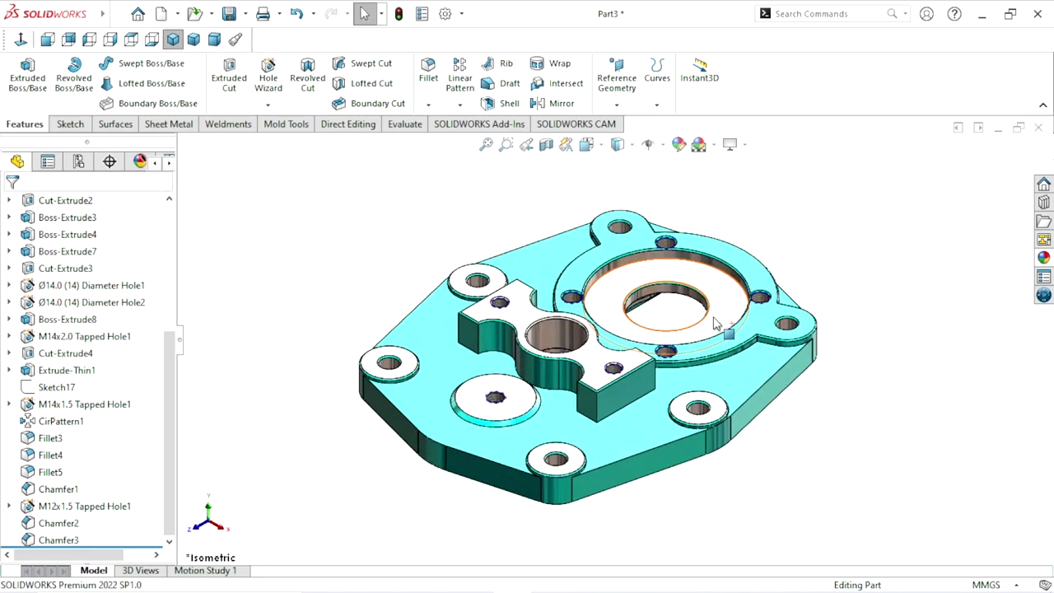
pyautogui.press('f')
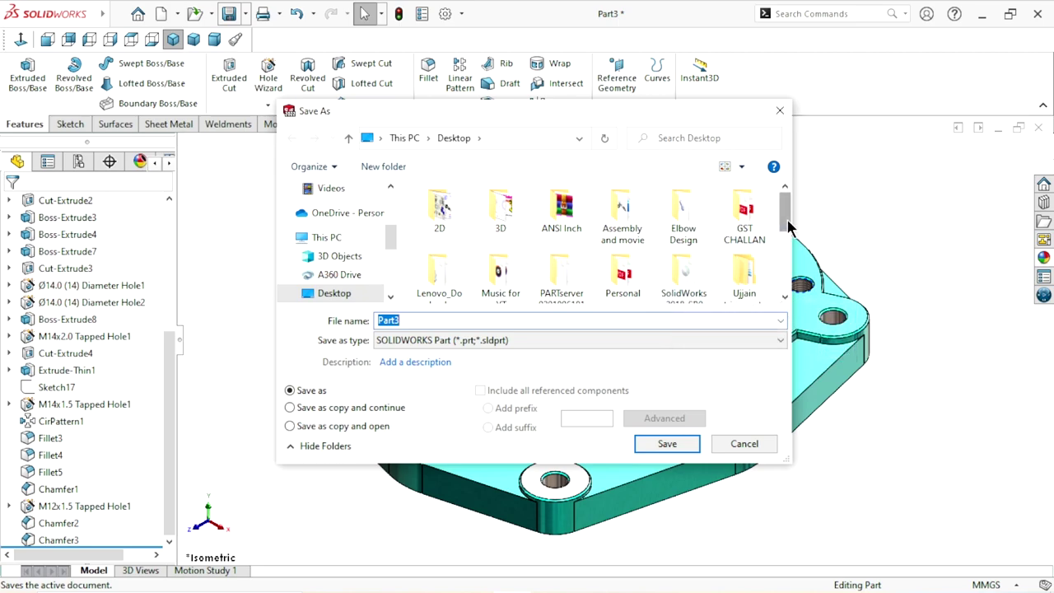
# - Save the part as Exercise#10 in the Desktop\3D\Exercise folder
pyautogui.moveTo(788, 227); pyautogui.dragTo(792, 205)
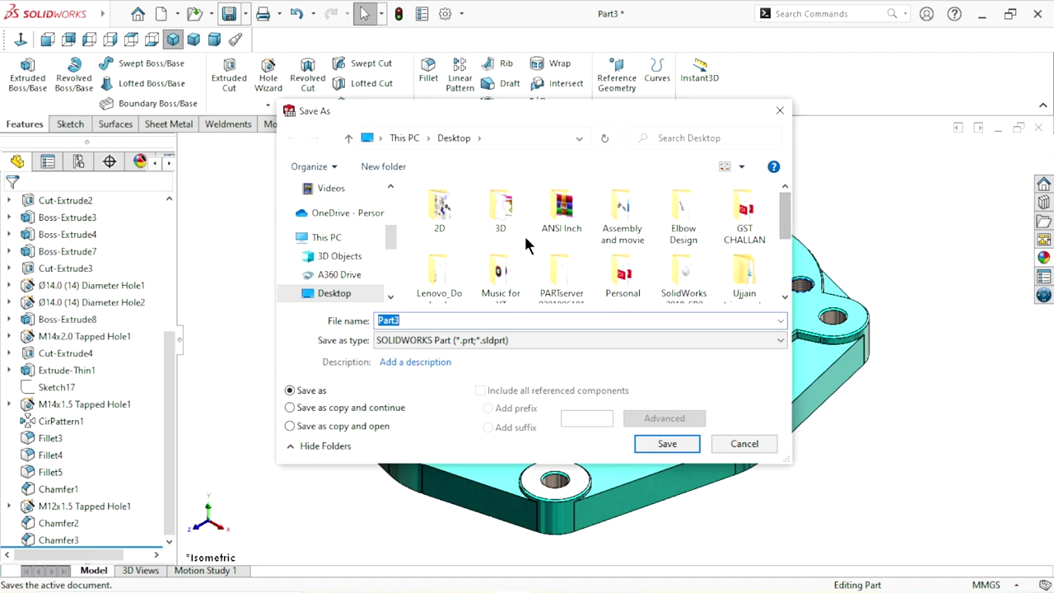
pyautogui.click(503, 215)
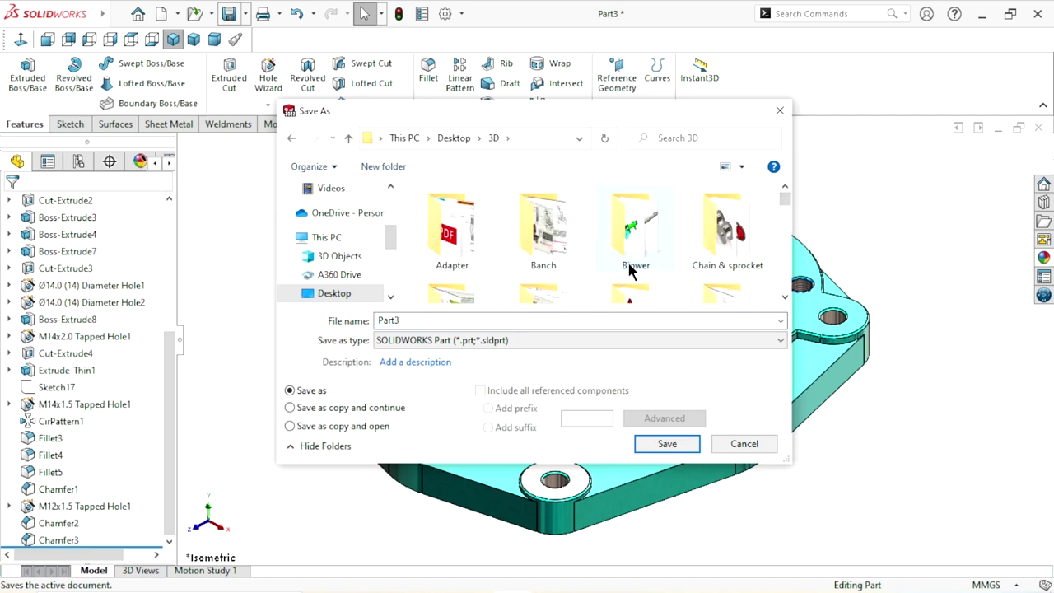
pyautogui.click(785, 298)
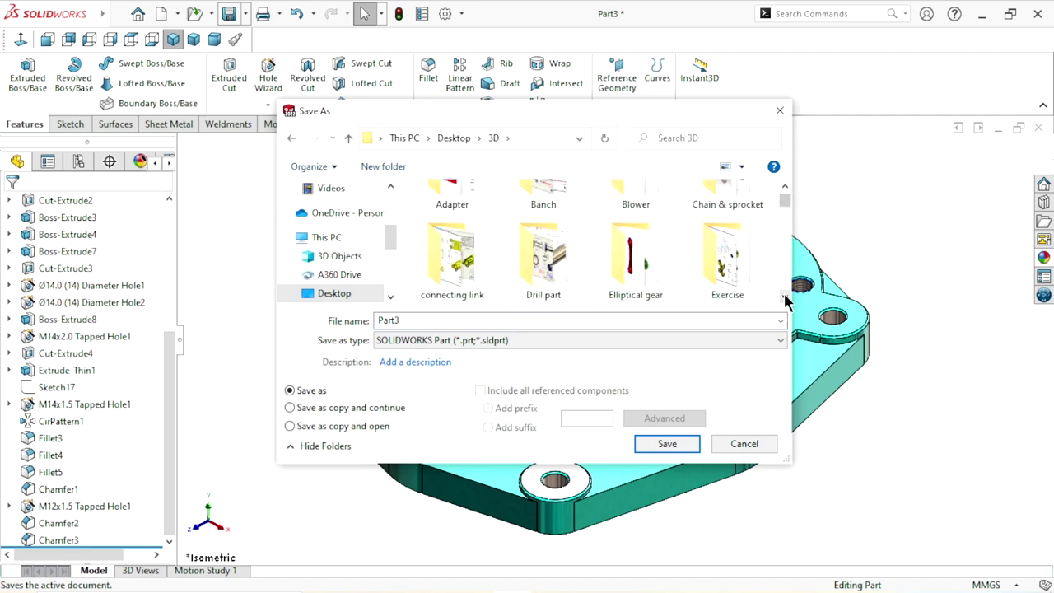
pyautogui.click(736, 283)
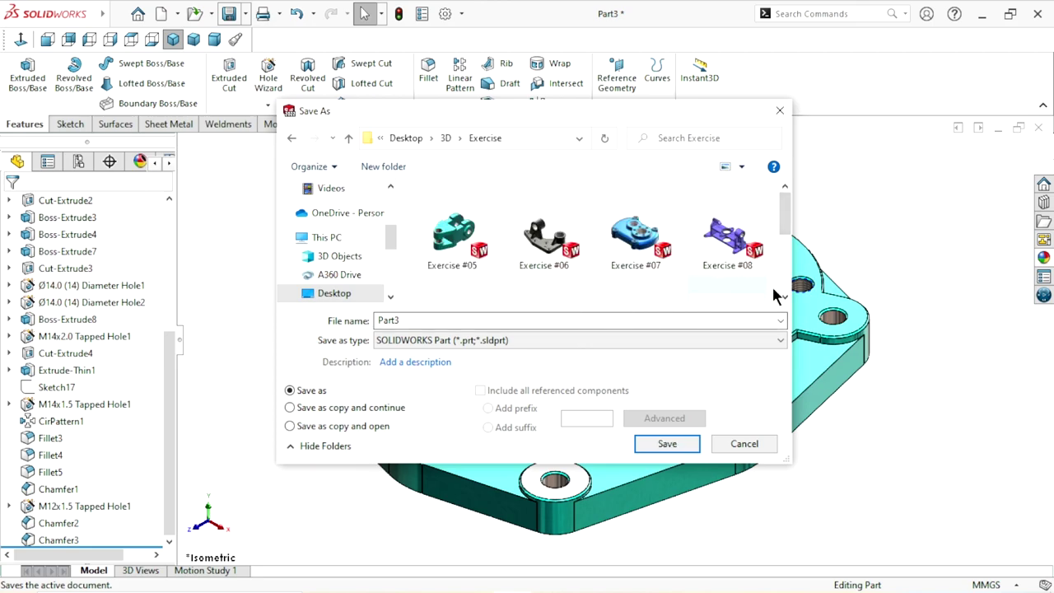
pyautogui.moveTo(784, 213); pyautogui.dragTo(793, 250)
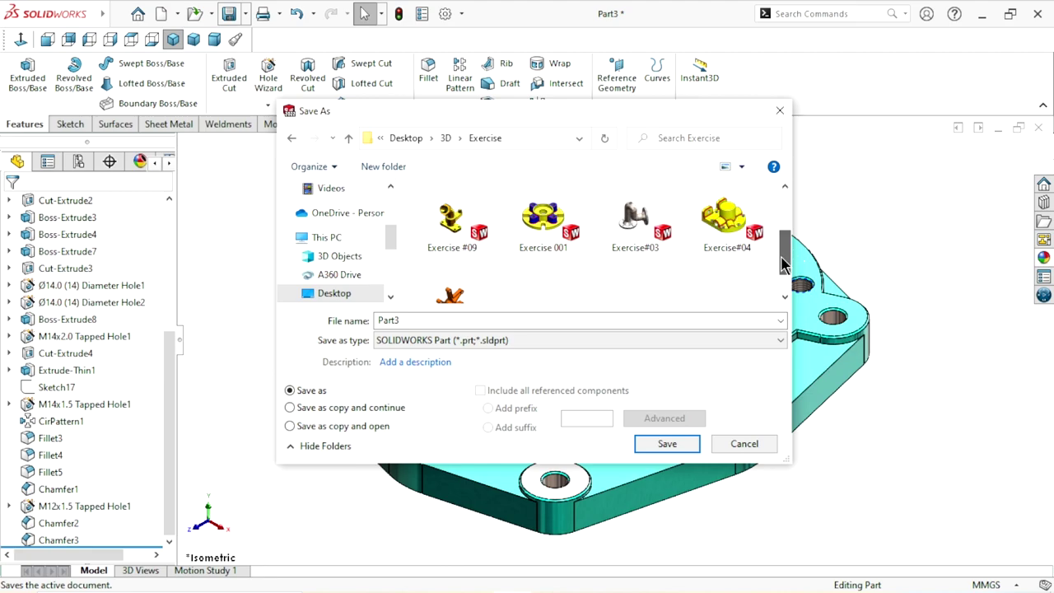
pyautogui.click(436, 319)
pyautogui.write('Exercisercise')
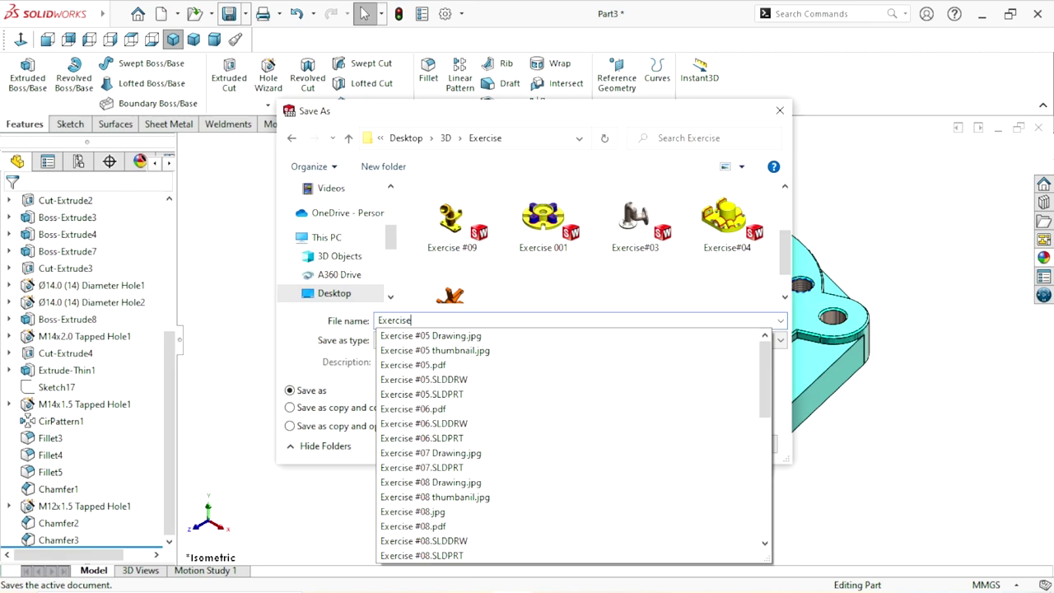
pyautogui.write('#')
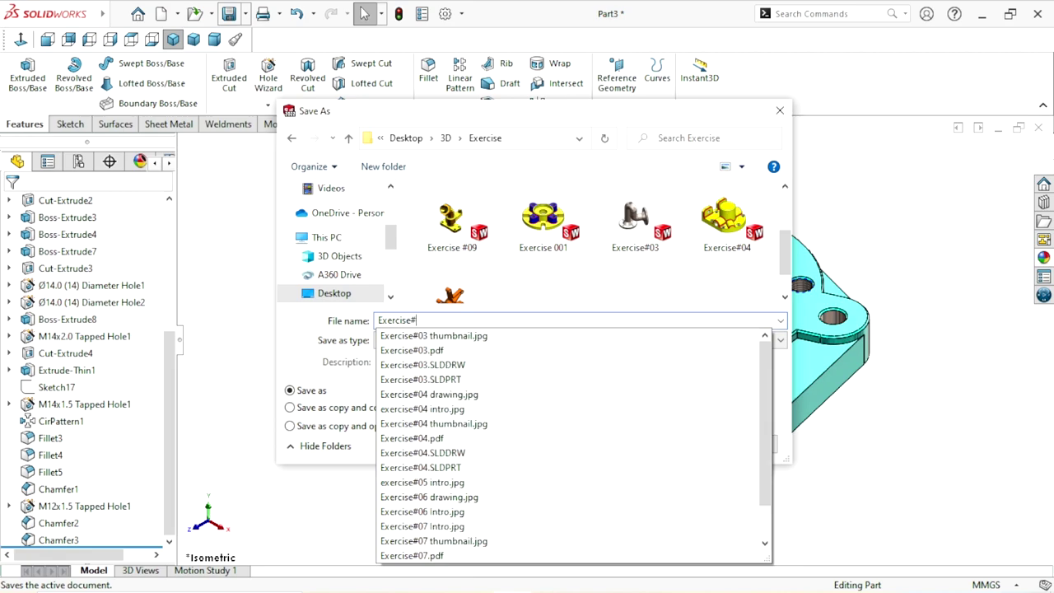
pyautogui.write('10')
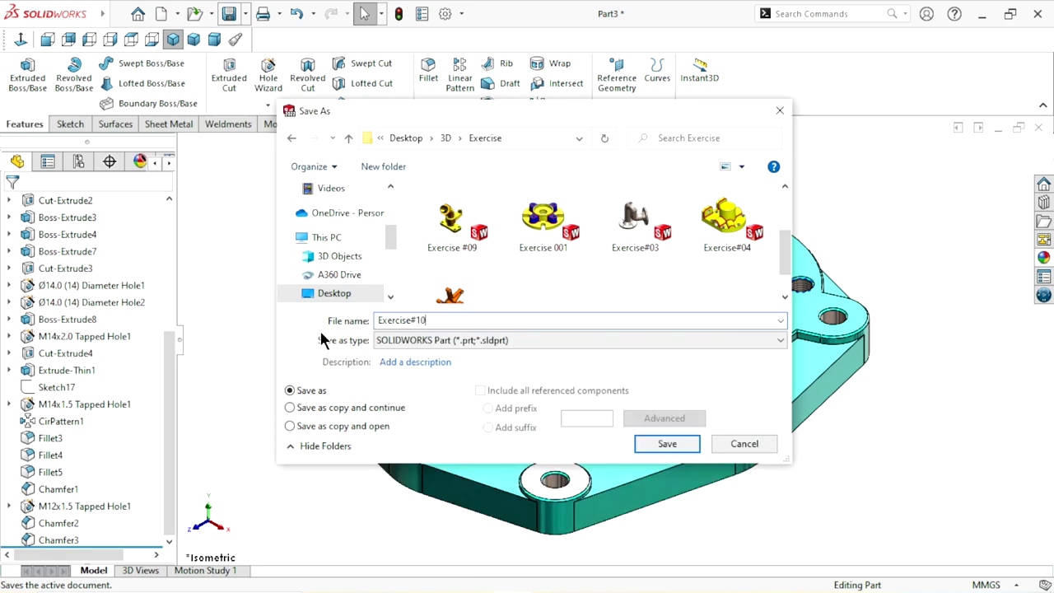
pyautogui.click(669, 445)
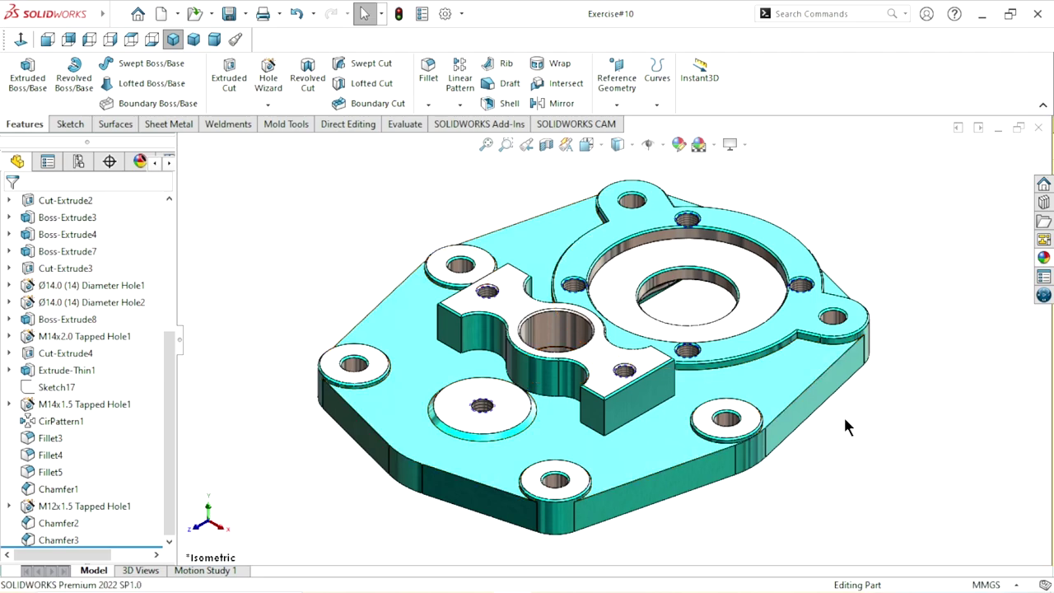
pyautogui.hotkey('ctrl', 'Left')
pyautogui.hotkey('ctrl', 'Up')
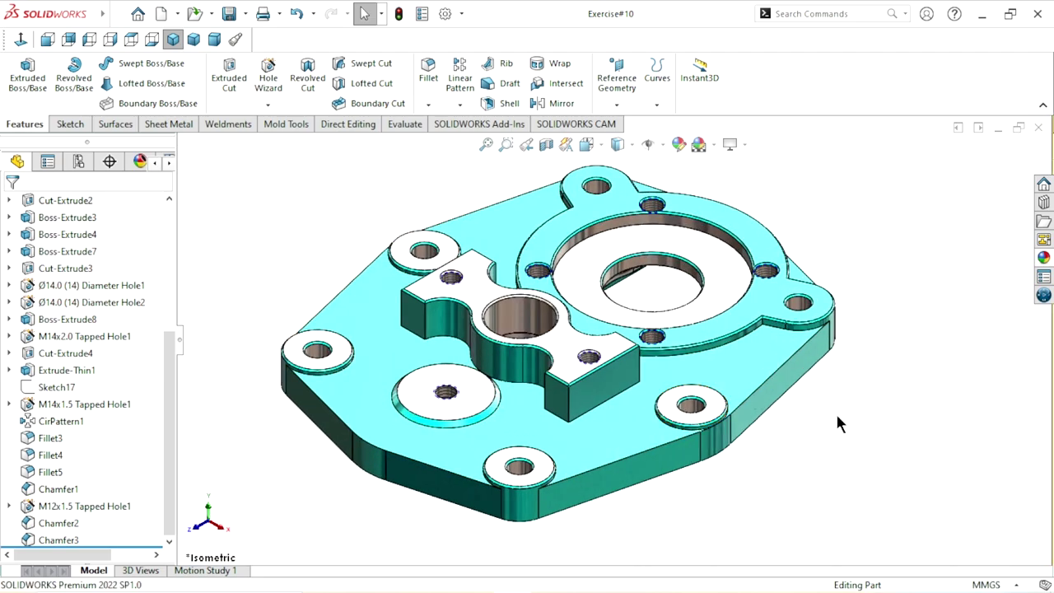